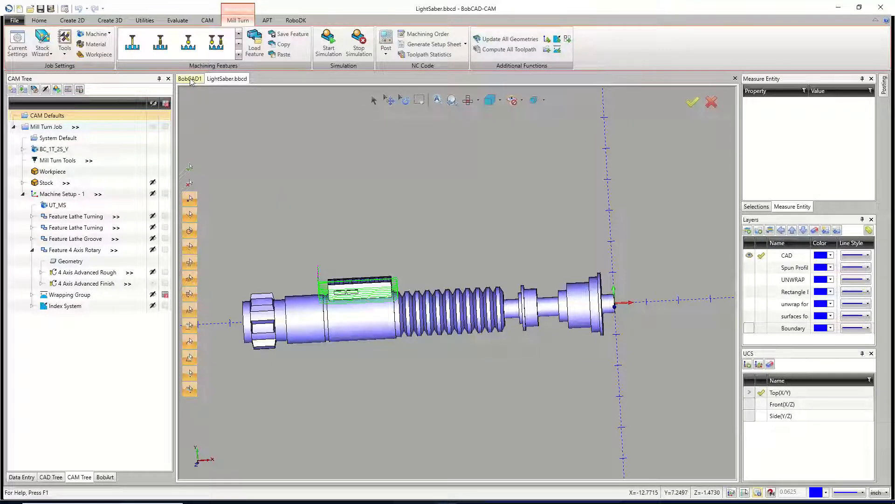
- Switch to the BobCAD1 document and start a new Mill Turn job using the BC_1T_2S_Y machine
left_click(190, 80)
middle_click_drag(566, 326, 508, 294)
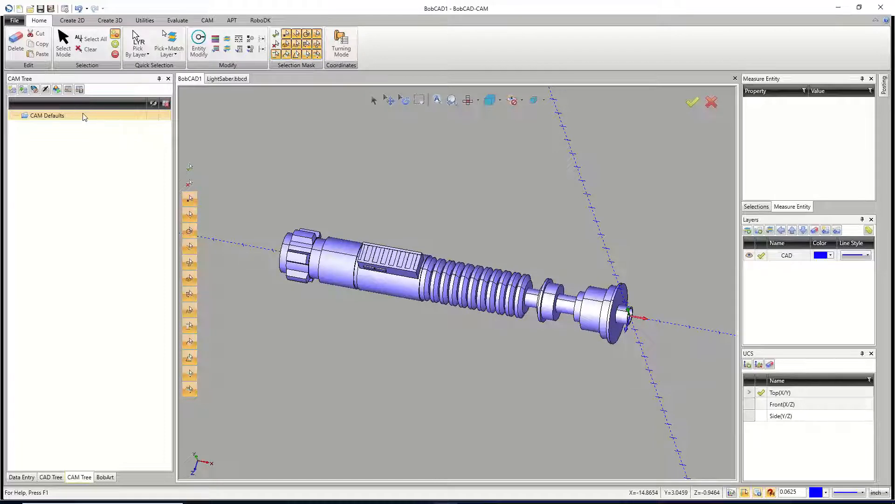
right_click(85, 117)
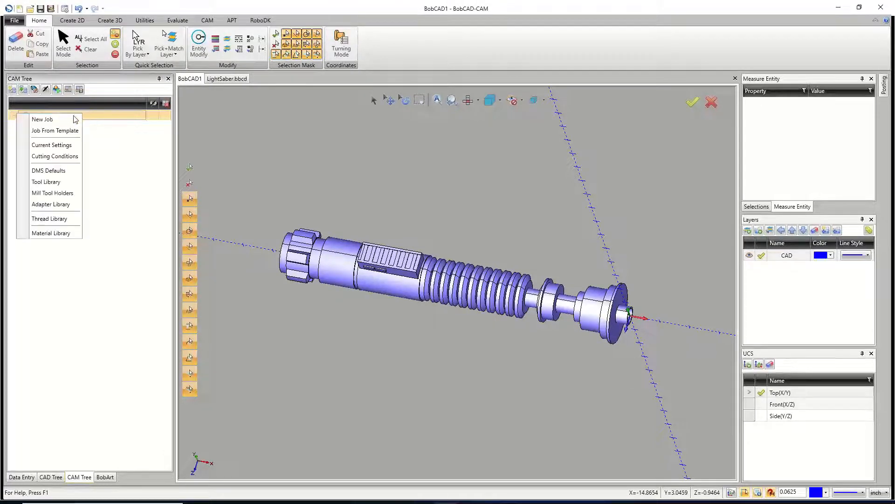
left_click(71, 118)
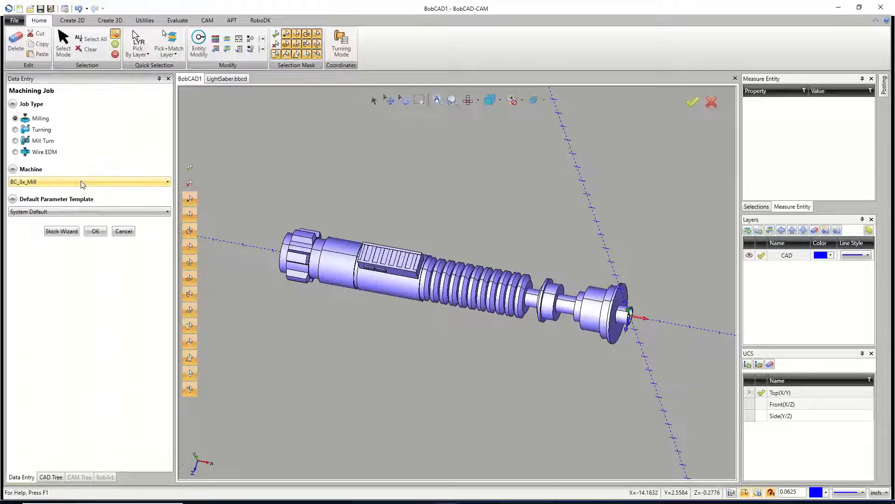
left_click(79, 182)
left_click(49, 141)
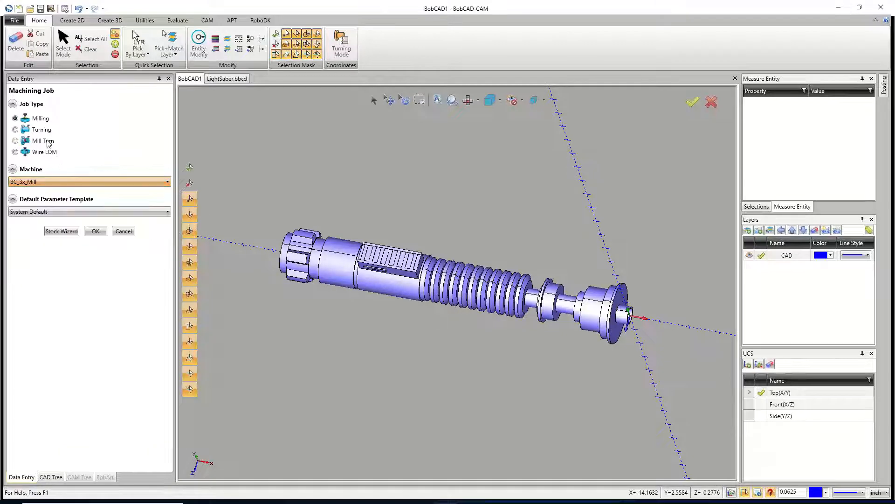
left_click(66, 182)
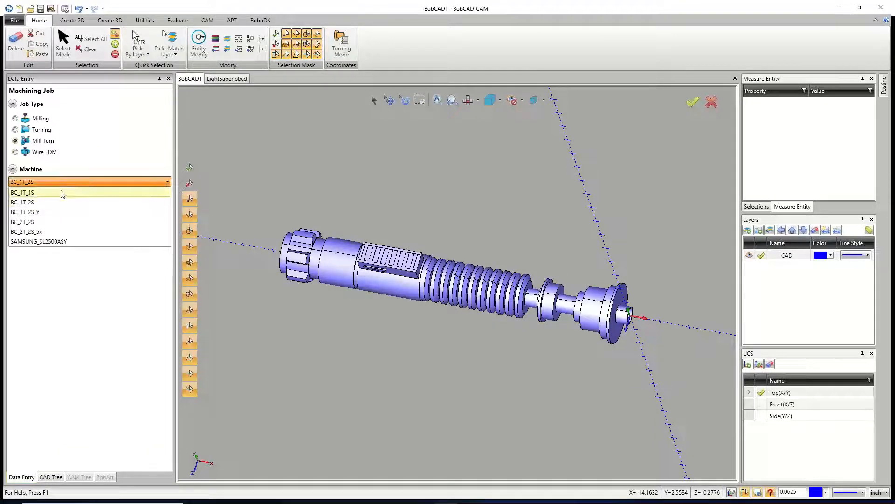
left_click(65, 213)
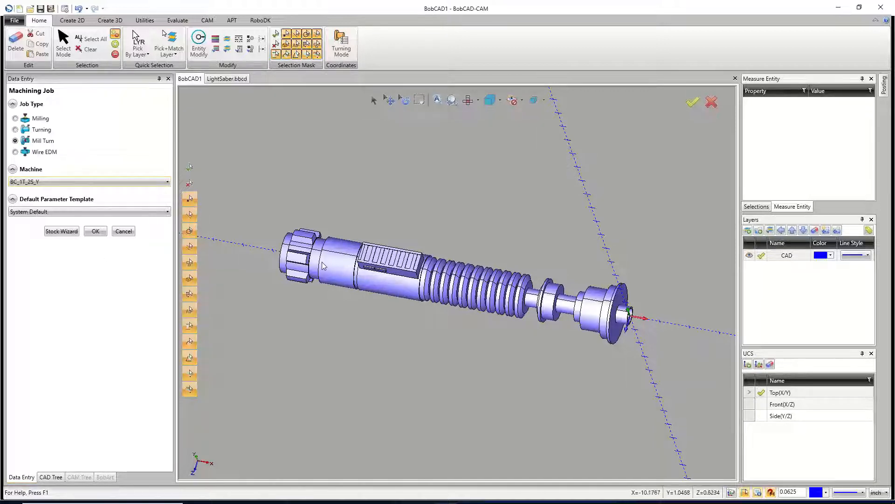
- Start the job's stock wizard and assign the lightsaber solid as the workpiece
middle_click_drag(390, 286, 466, 299)
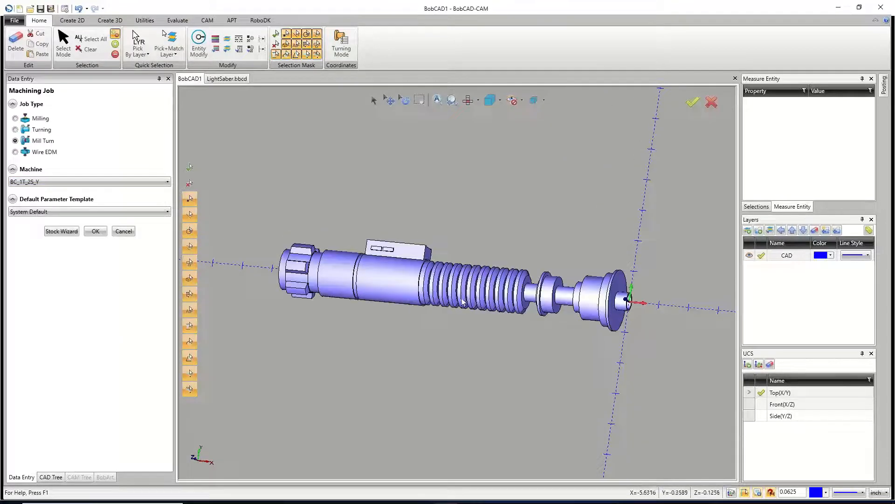
left_click(490, 100)
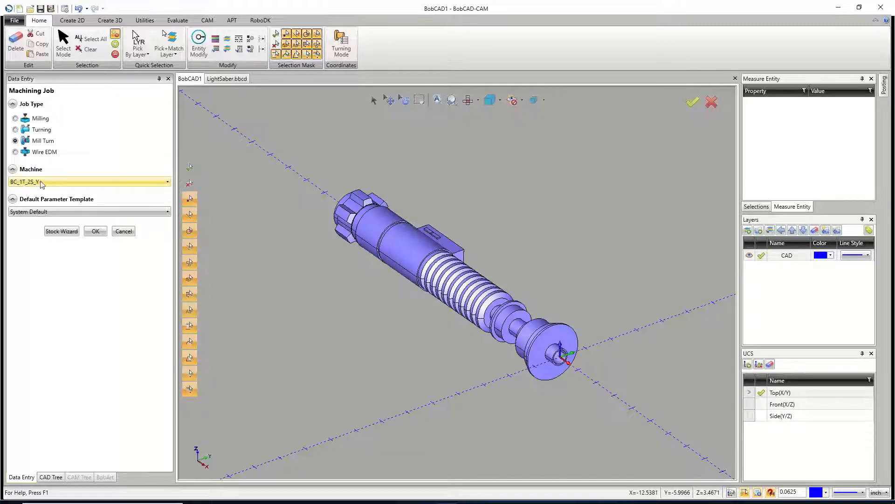
left_click(60, 232)
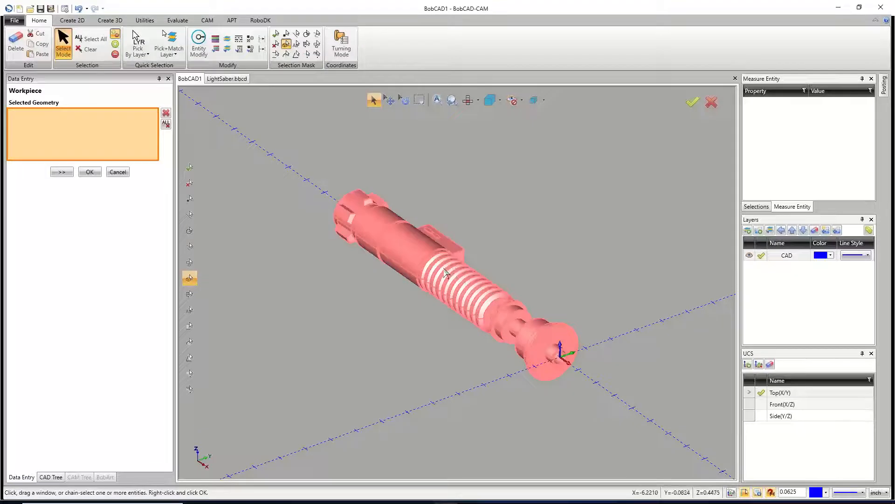
left_click(445, 272)
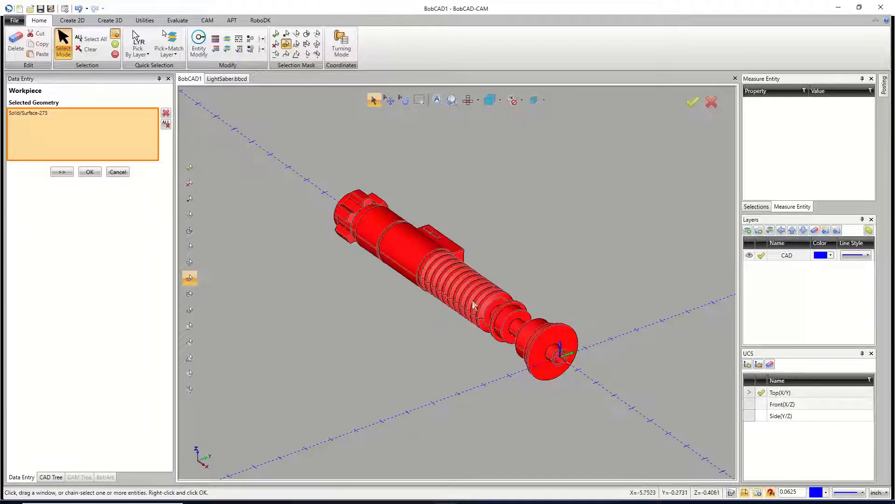
left_click(66, 172)
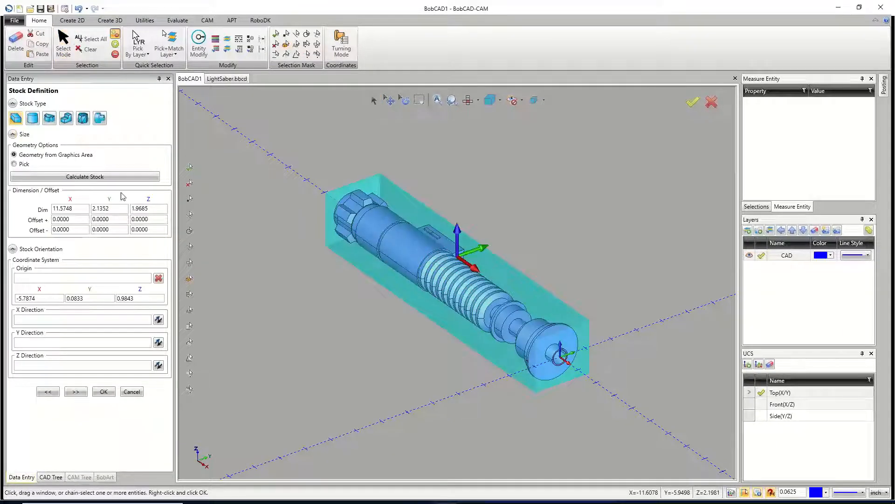
- Define cylindrical stock with the Bounding Cylinder option, extruded along the X Axis, and calculate it from the graphics-area geometry
left_click(33, 120)
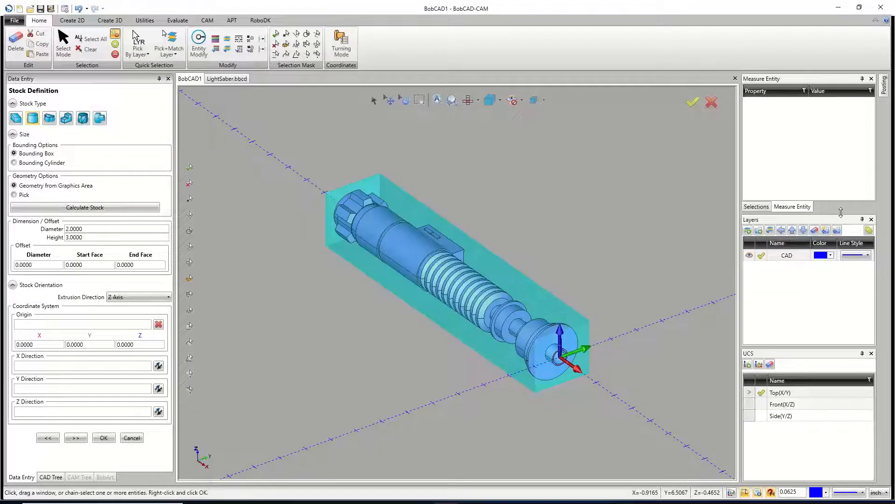
left_click_drag(841, 213, 826, 143)
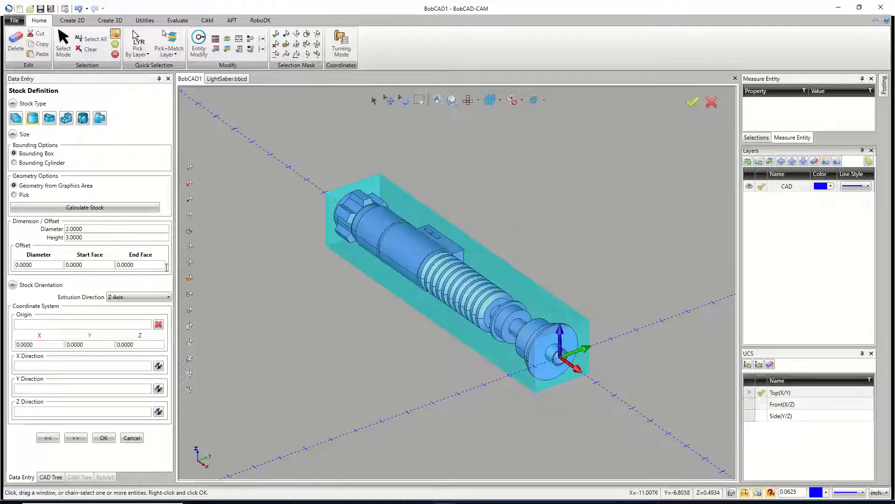
left_click(40, 163)
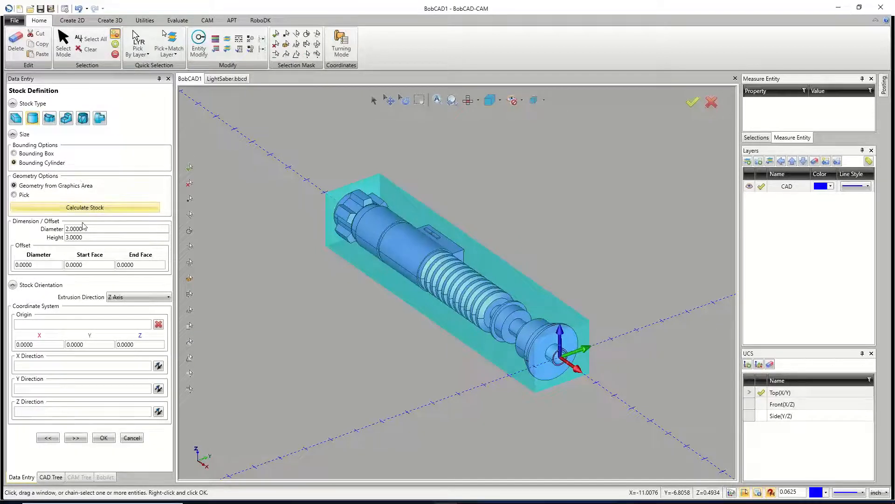
left_click(121, 297)
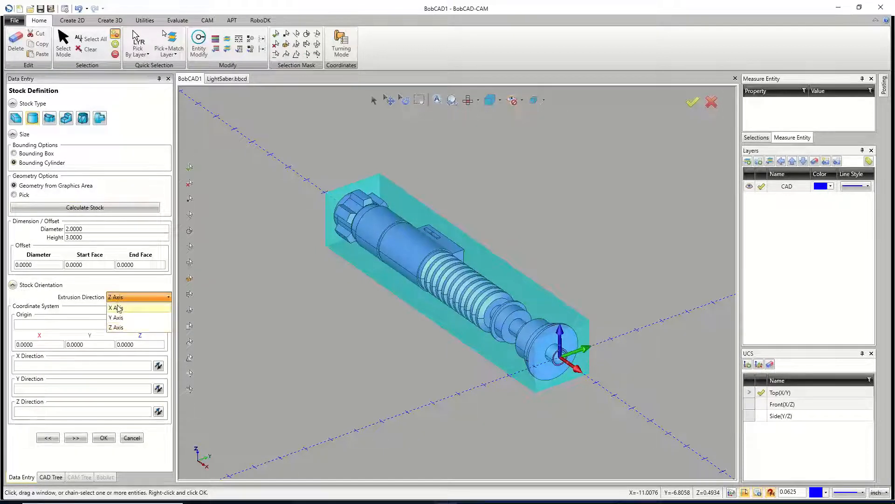
left_click(118, 308)
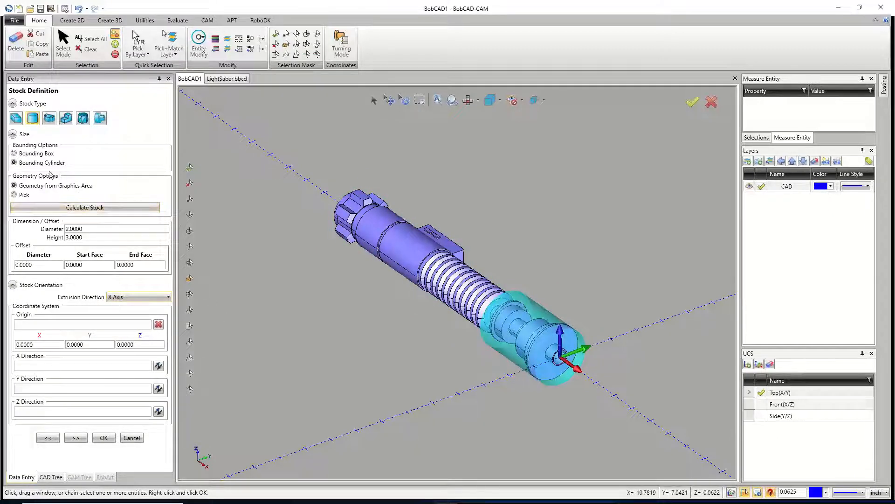
left_click(63, 207)
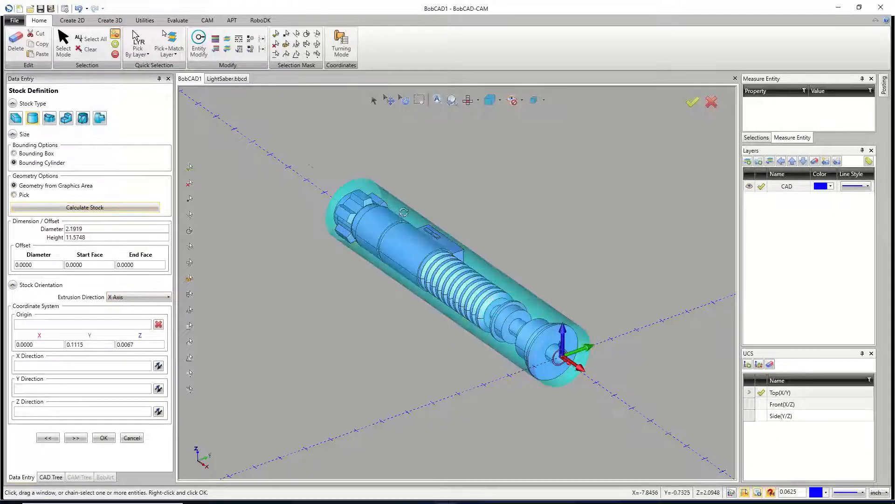
- Center the stock cylinder on the part axis by setting its origin Y and Z coordinates to 0
middle_click_drag(404, 212, 509, 299)
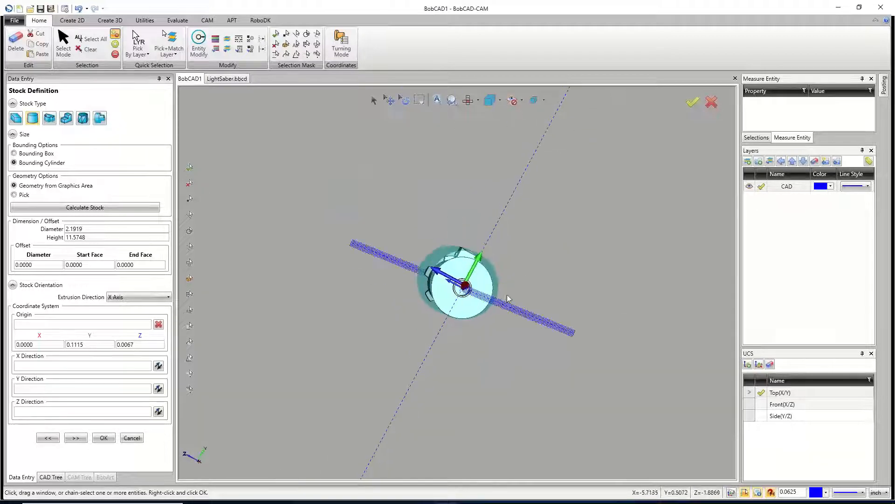
scroll(508, 298, "up", 5)
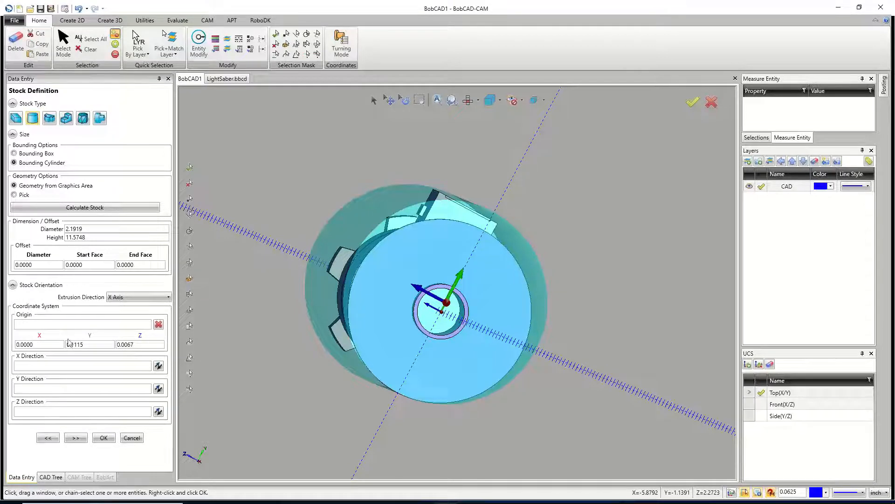
double_click(91, 340)
type("0")
double_click(133, 344)
type("0")
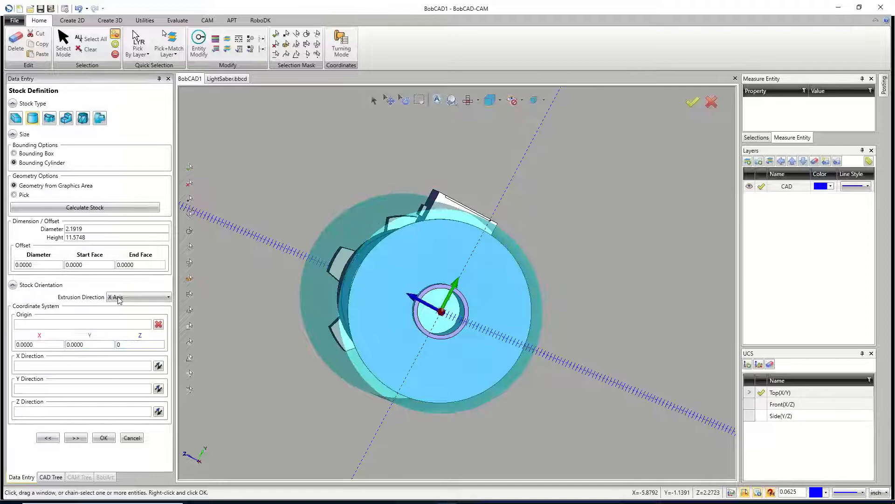
left_click(98, 237)
- Set the cylindrical stock's diameter to 2.25 inches
middle_click_drag(459, 248, 468, 209)
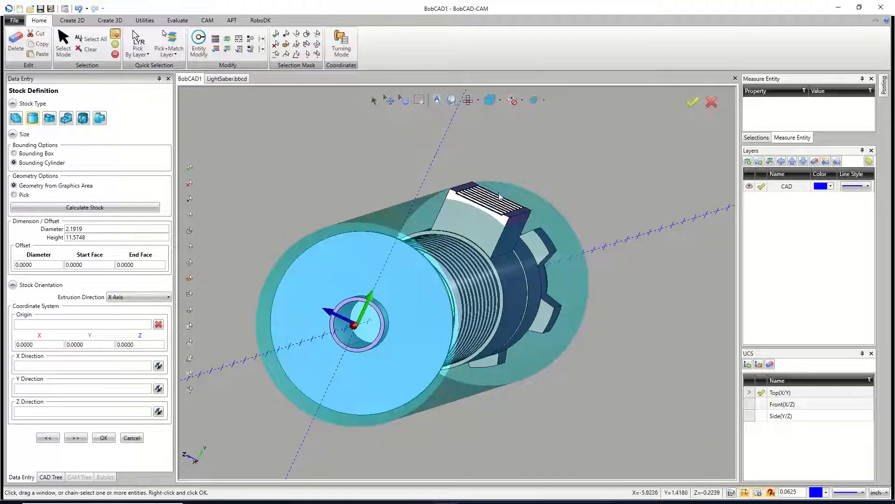
left_click_drag(92, 229, 65, 229)
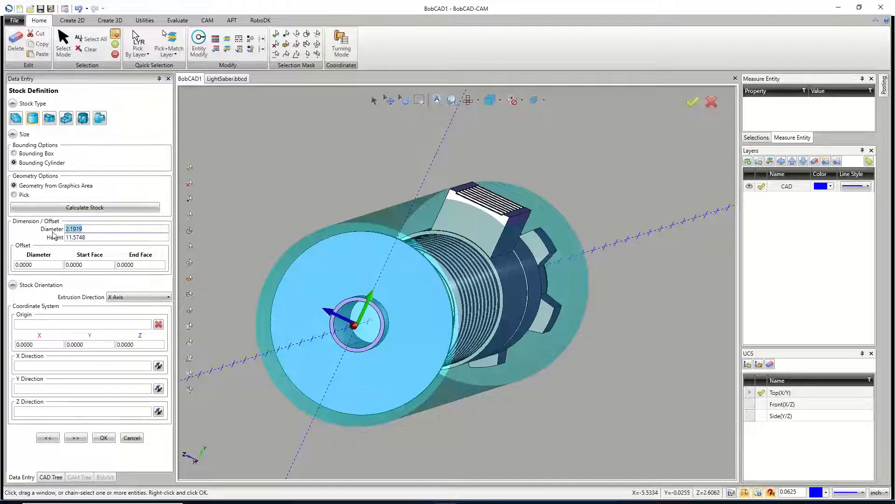
type("2.25")
left_click(94, 237)
- Set the cylindrical stock's diameter to 2.5 inches and check how it encloses the raised control box
left_click_drag(100, 229, 55, 228)
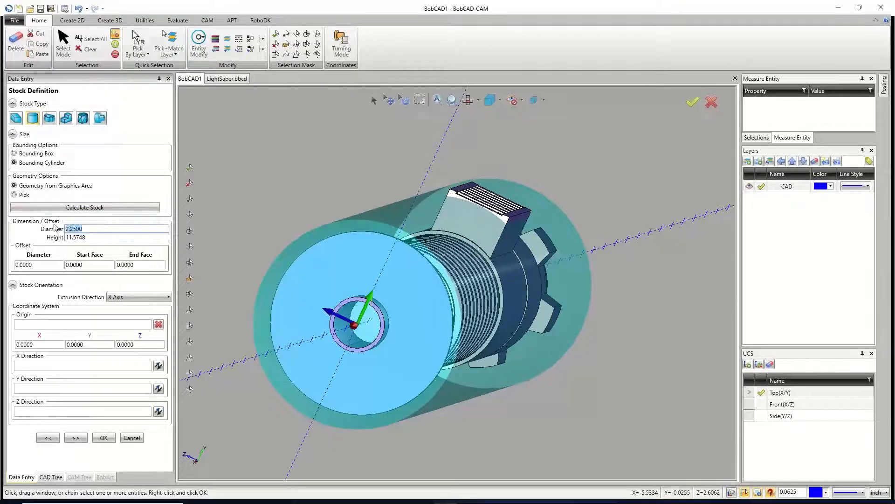
type("2.5")
left_click(91, 237)
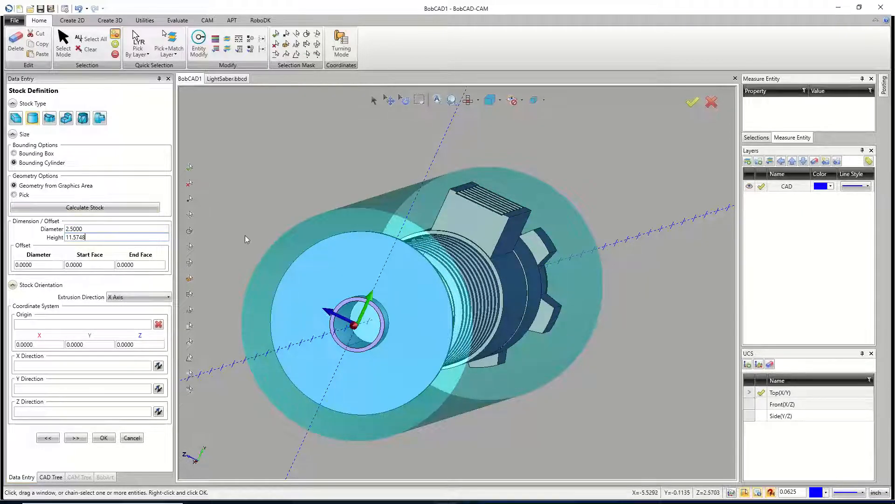
middle_click_drag(247, 254, 404, 279)
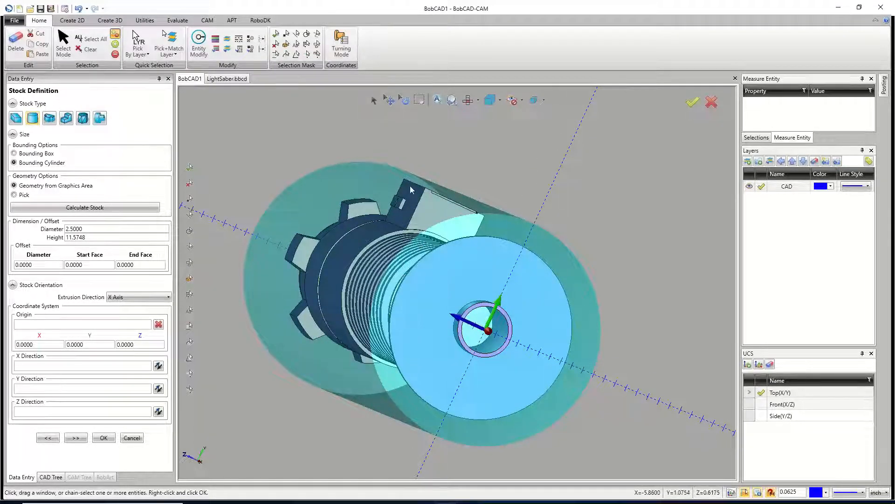
middle_click_drag(344, 318, 392, 311)
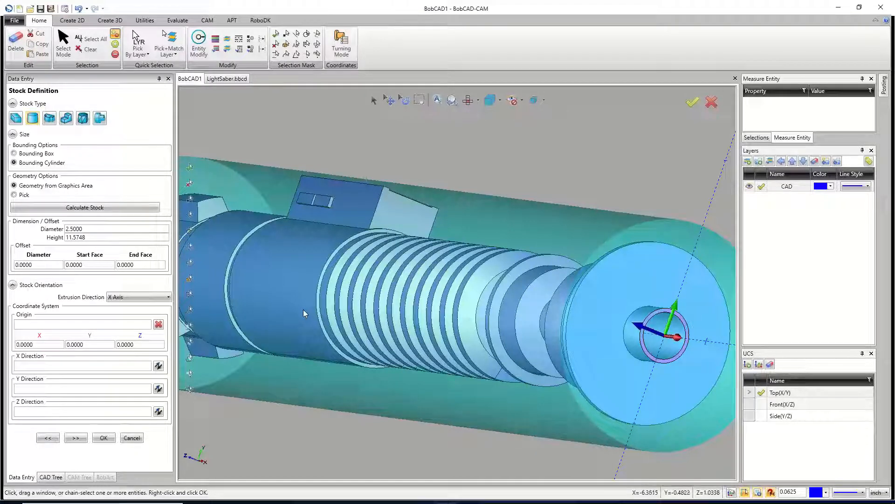
- Examine the finished part in the LightSaber.bbcd document and return to the BobCAD1 document
left_click(232, 81)
middle_click_drag(400, 300, 422, 326)
left_click(191, 81)
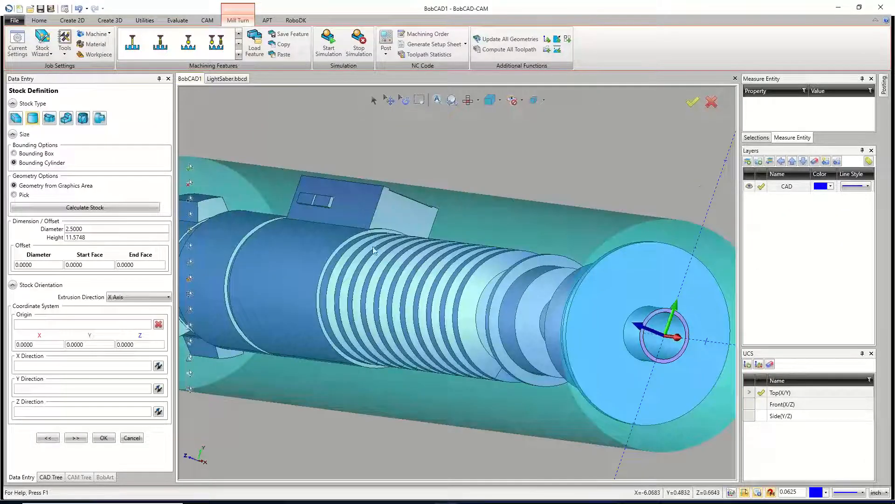
- Proceed to Machine Setup - 1 and set its X direction to the stock's front-edge point on the part's Y axis
left_click(75, 438)
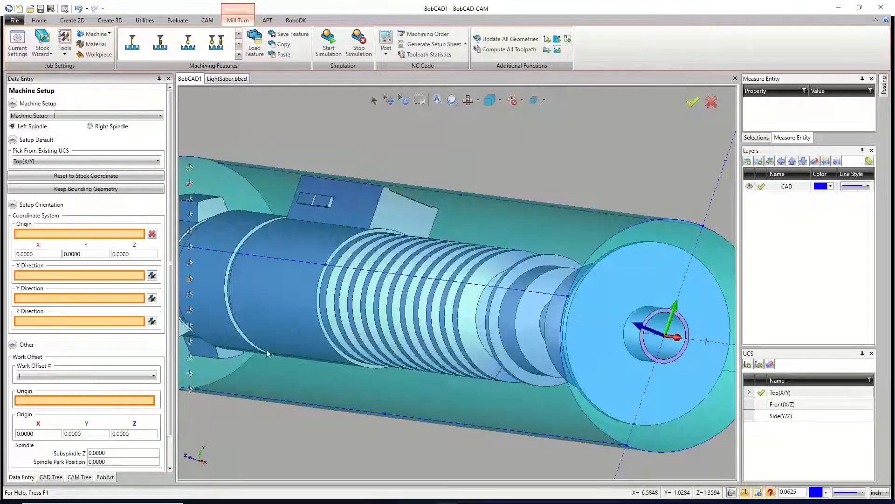
left_click(477, 99)
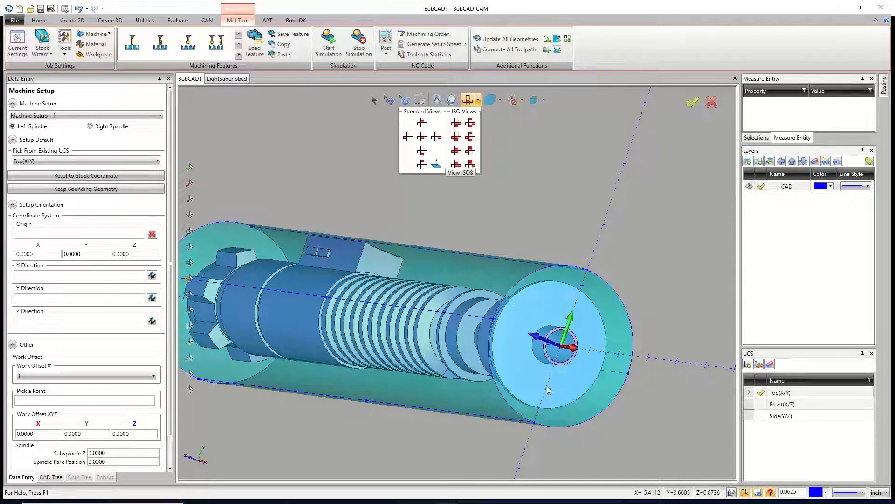
left_click(457, 123)
scroll(494, 294, "down", 3)
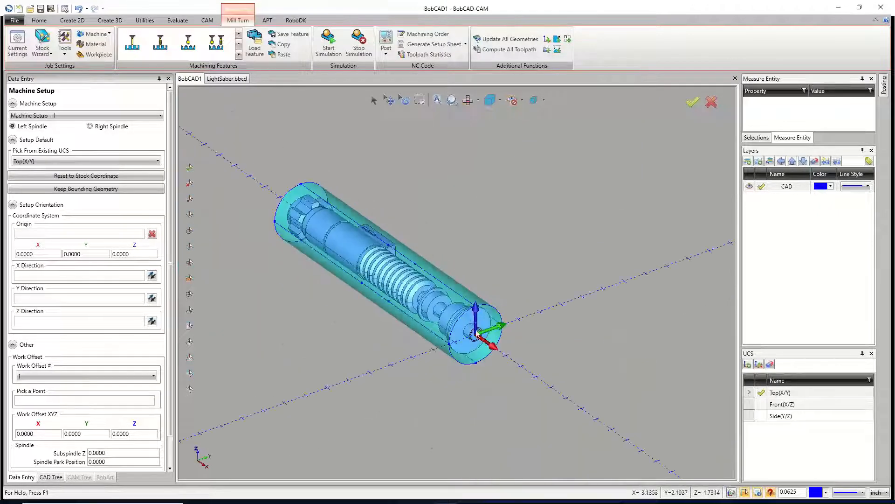
scroll(497, 291, "up", 5)
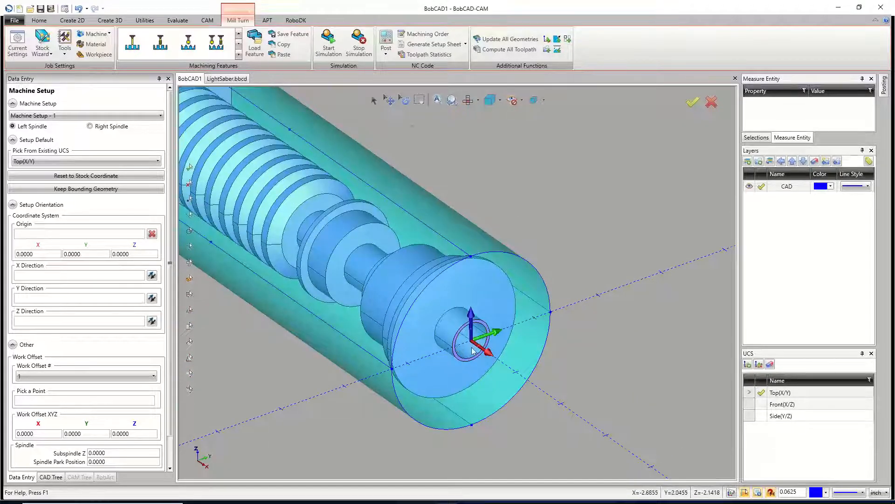
scroll(473, 351, "up", 6)
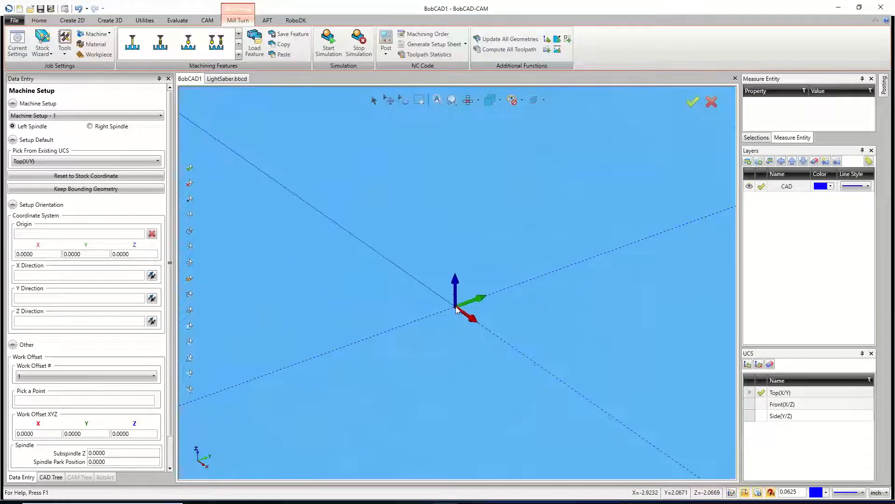
scroll(456, 309, "down", 5)
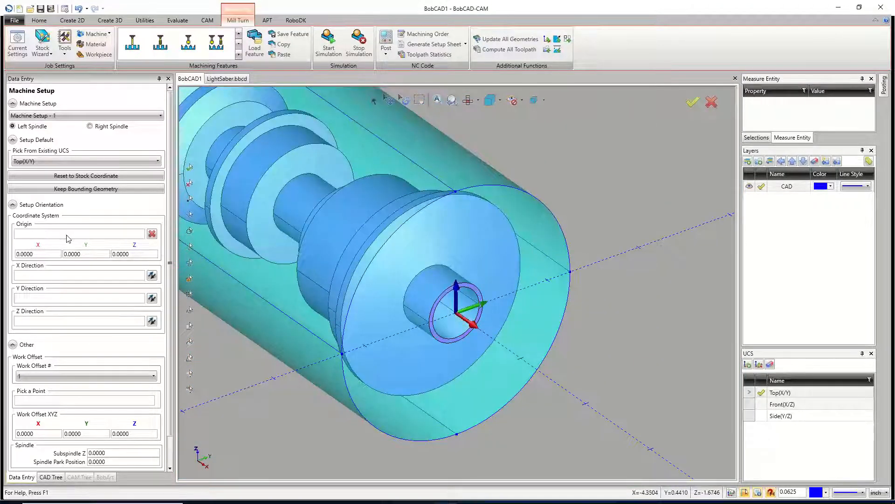
left_click(52, 278)
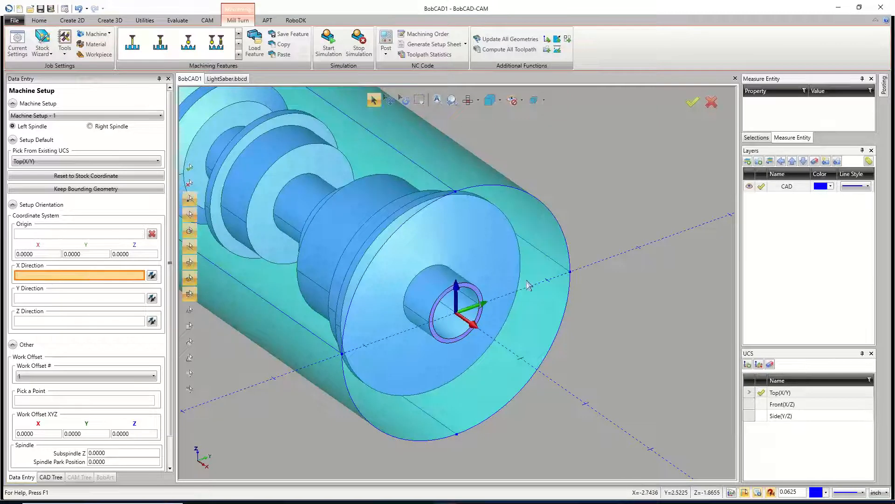
left_click(570, 272)
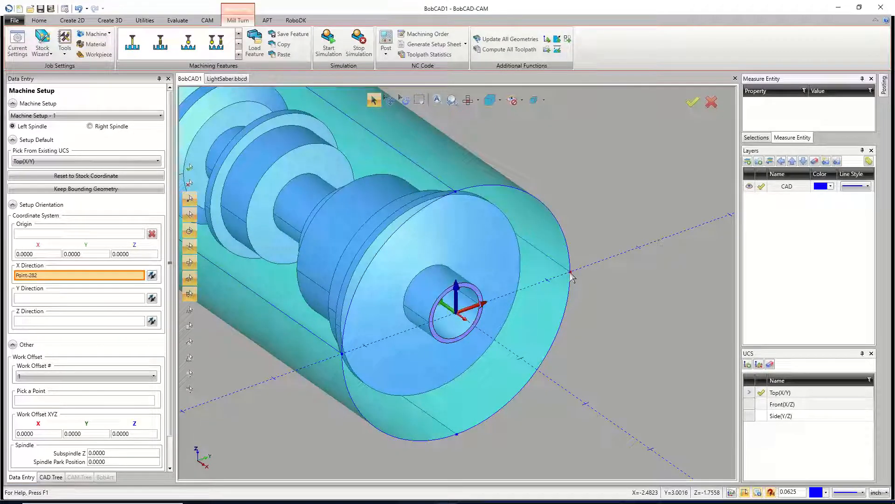
- Set the machine setup's Y direction to the uppermost point on the stock's front edge, above the part's centre axis
left_click(79, 298)
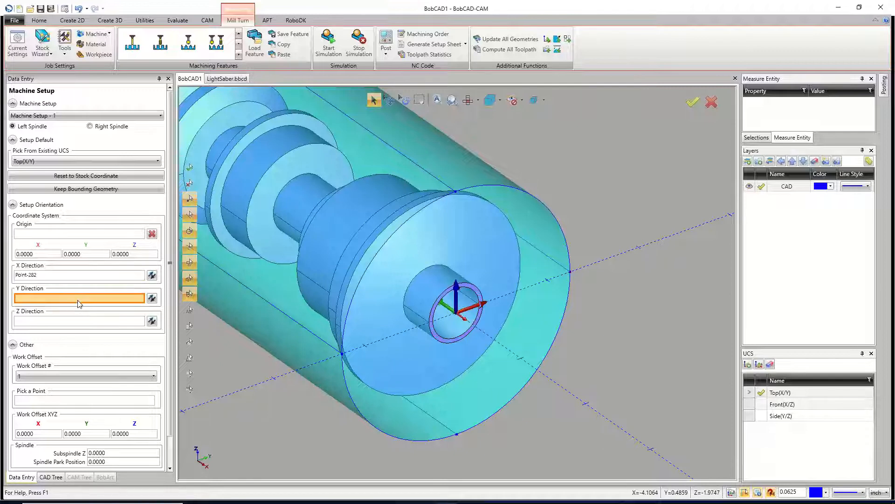
left_click(455, 191)
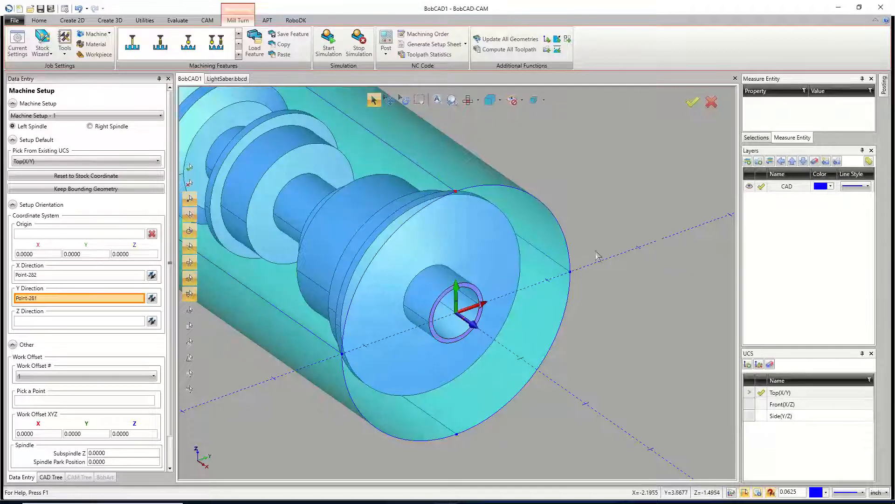
scroll(431, 303, "up", 5)
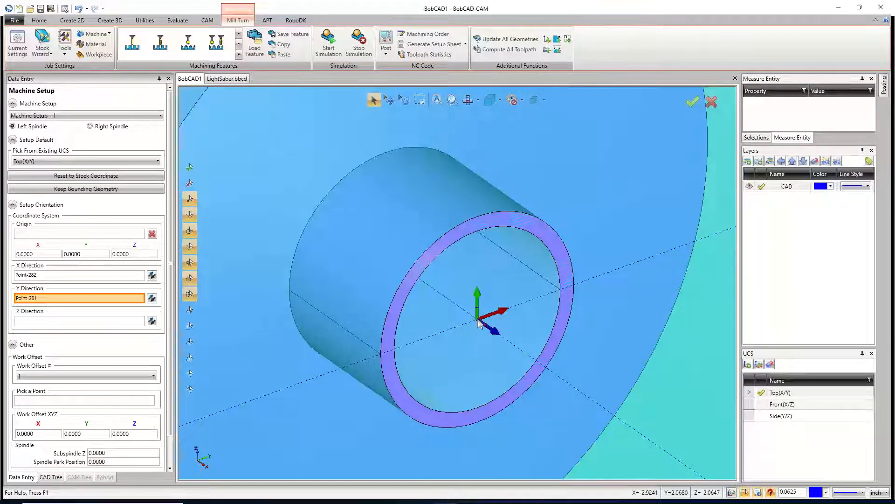
- Examine from the side where the setup origin and Z axis sit relative to the front faces of the part and stock
key("f")
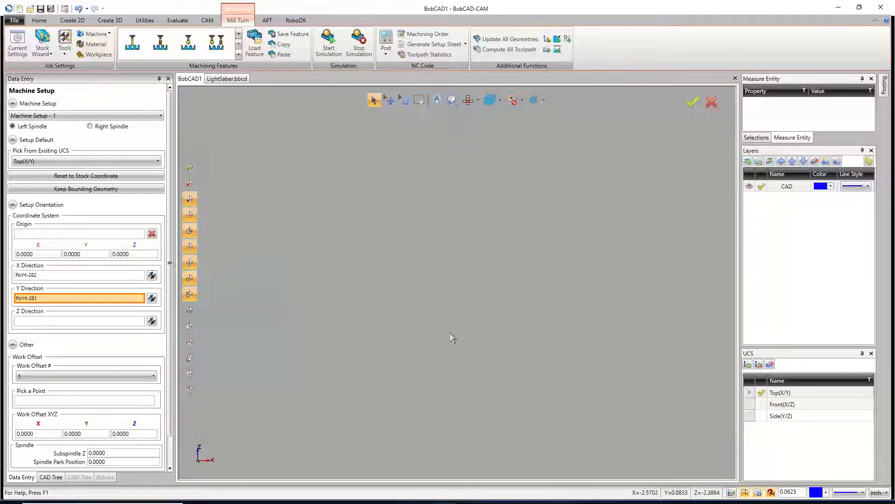
key("a")
scroll(616, 272, "down", 3)
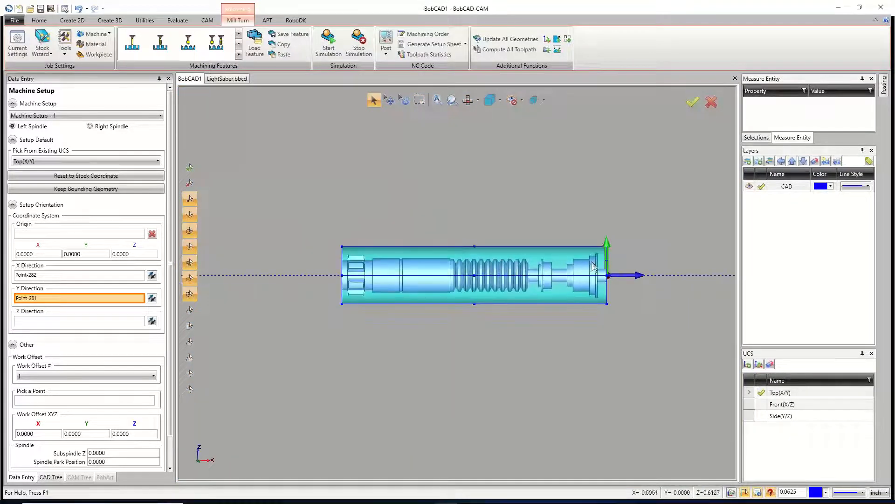
scroll(611, 270, "up", 6)
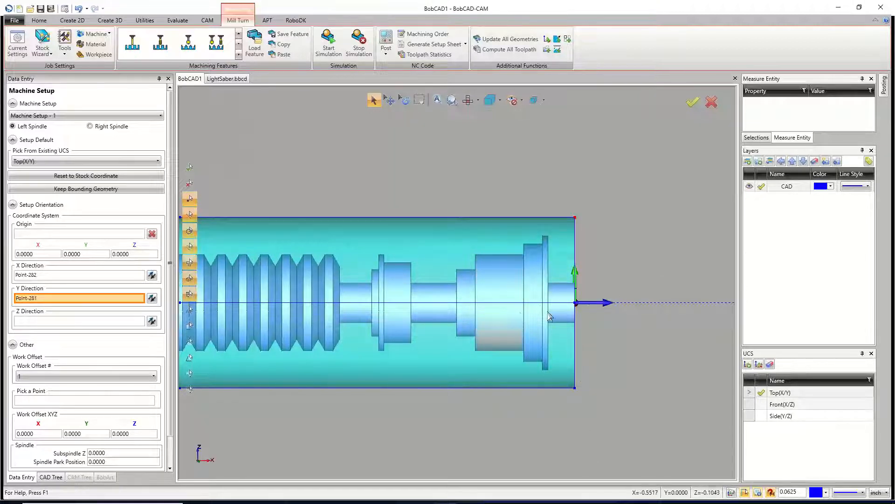
scroll(559, 324, "up", 3)
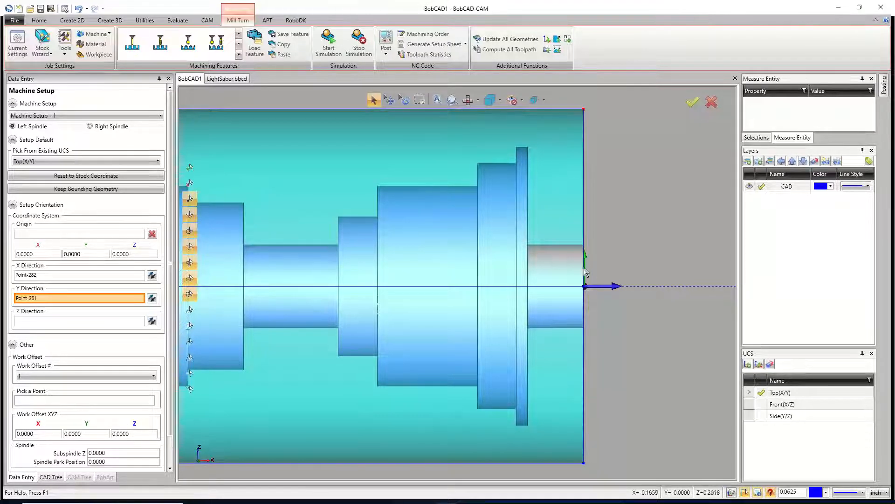
scroll(609, 310, "up", 3)
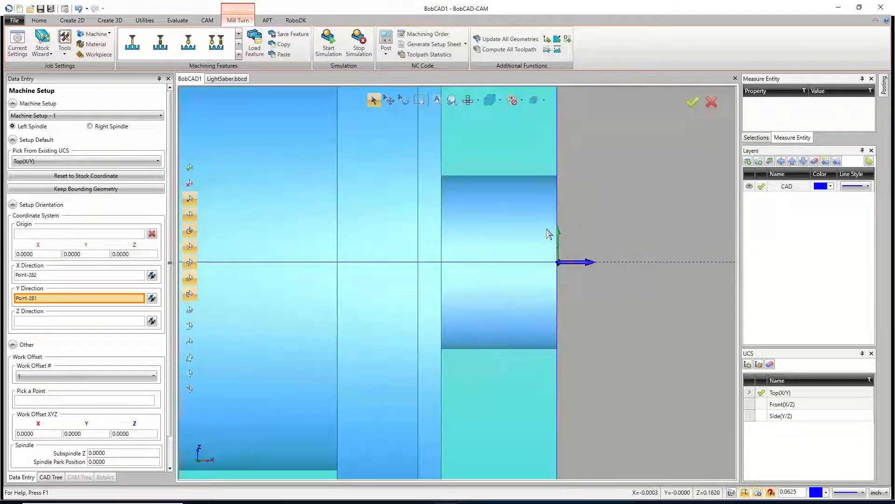
scroll(561, 285, "down", 4)
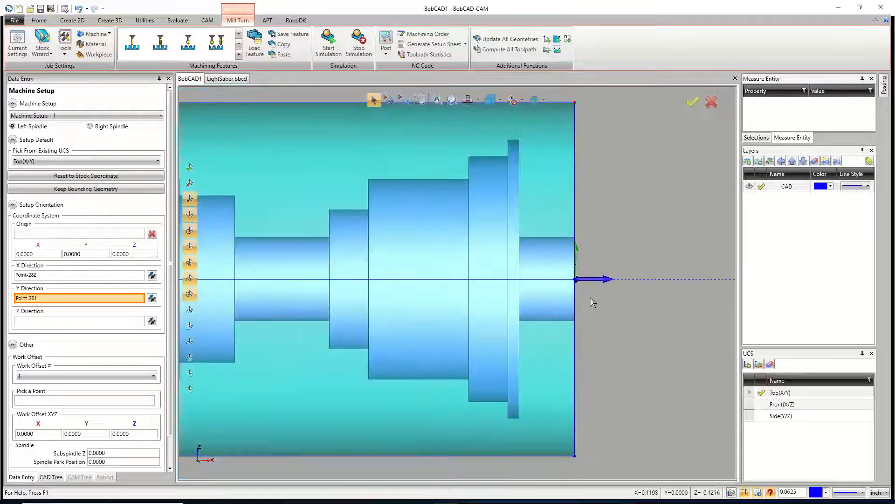
scroll(592, 300, "down", 3)
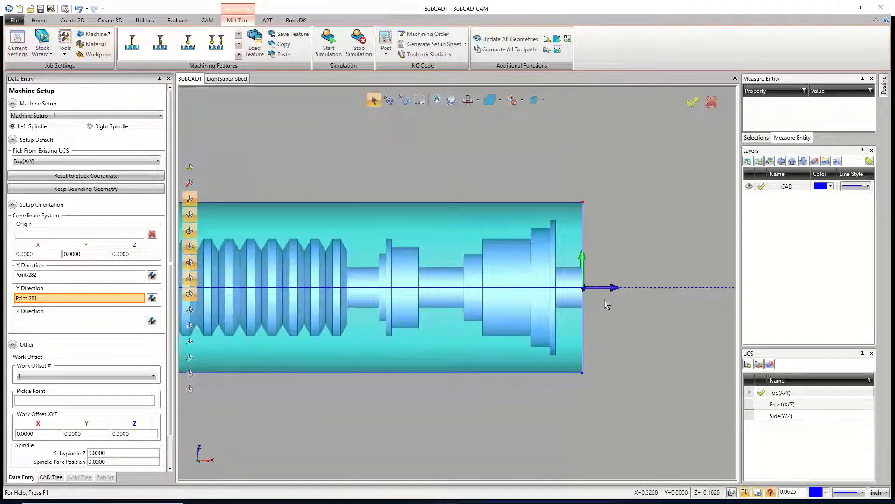
scroll(588, 261, "up", 1)
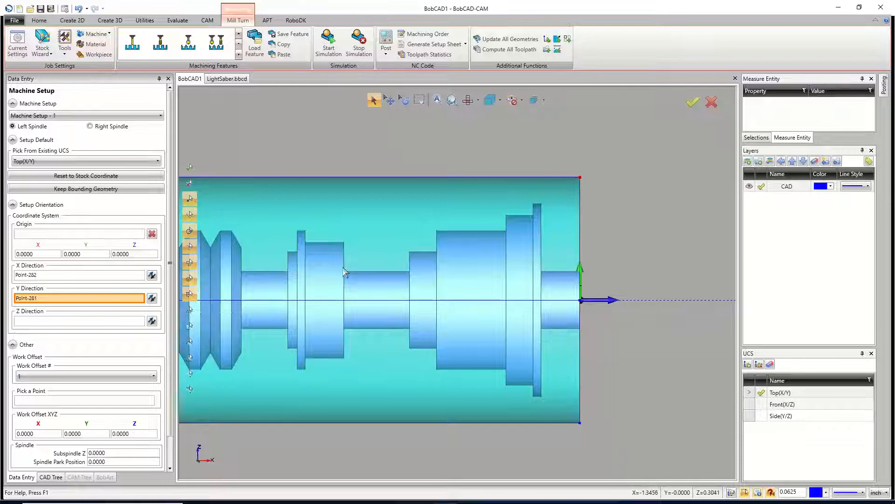
- Examine in 3D how the setup's X, Y and Z axes are oriented at the front bore and along the whole stock
middle_click_drag(520, 361, 566, 366)
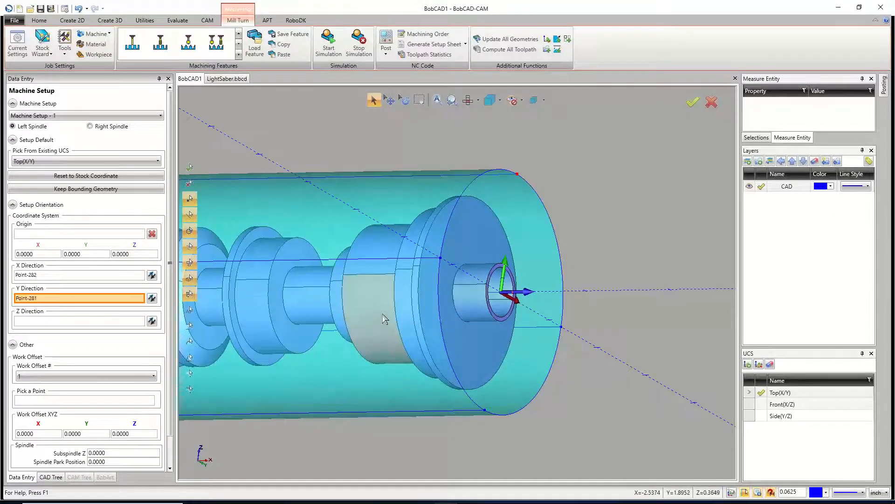
middle_click_drag(387, 335, 415, 320)
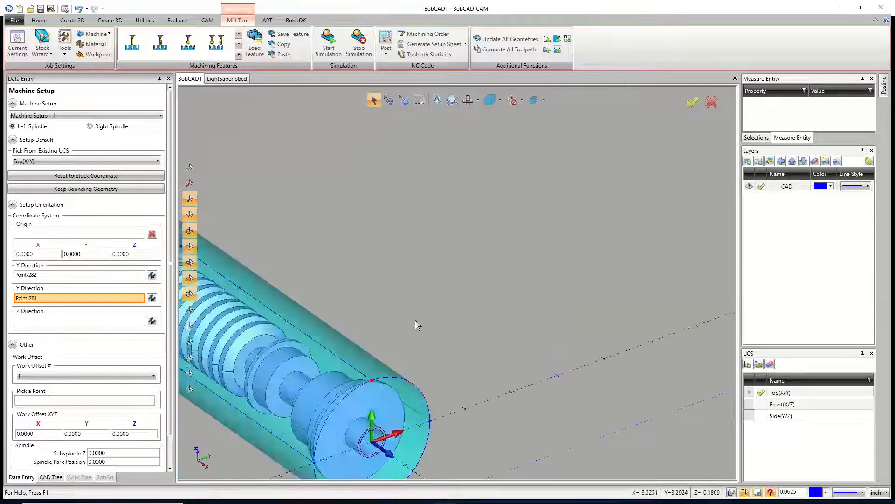
scroll(415, 320, "down", 5)
scroll(399, 373, "up", 5)
scroll(394, 384, "down", 5)
scroll(380, 408, "up", 2)
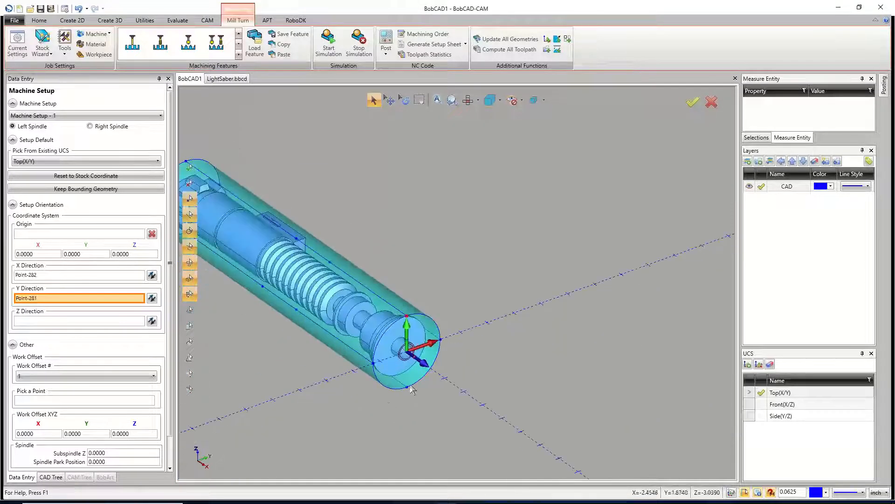
scroll(401, 390, "down", 3)
scroll(380, 390, "up", 3)
scroll(388, 382, "down", 3)
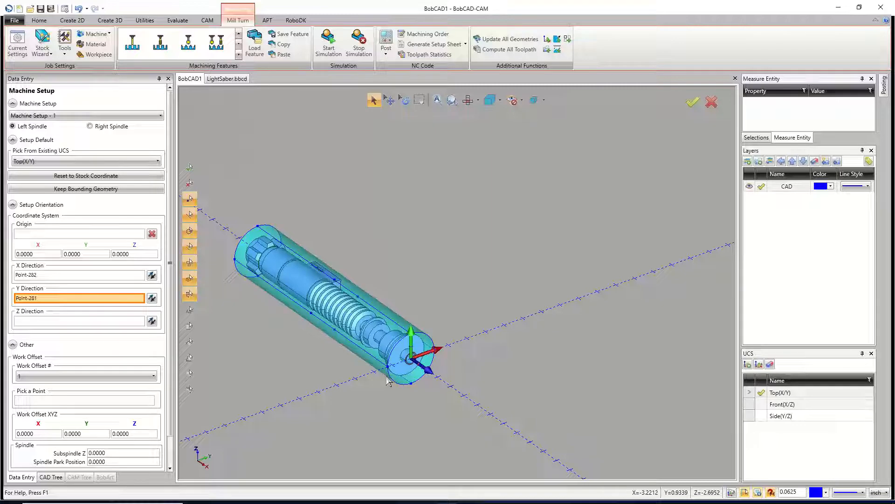
scroll(408, 364, "up", 3)
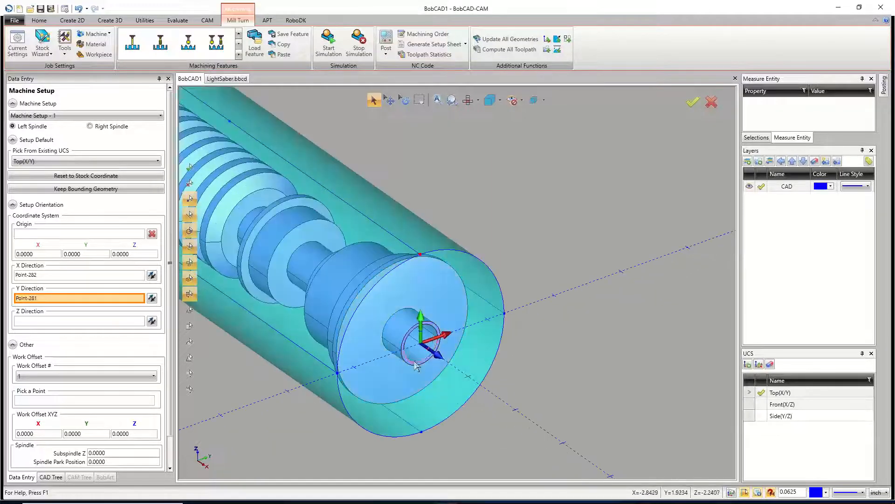
scroll(420, 335, "up", 2)
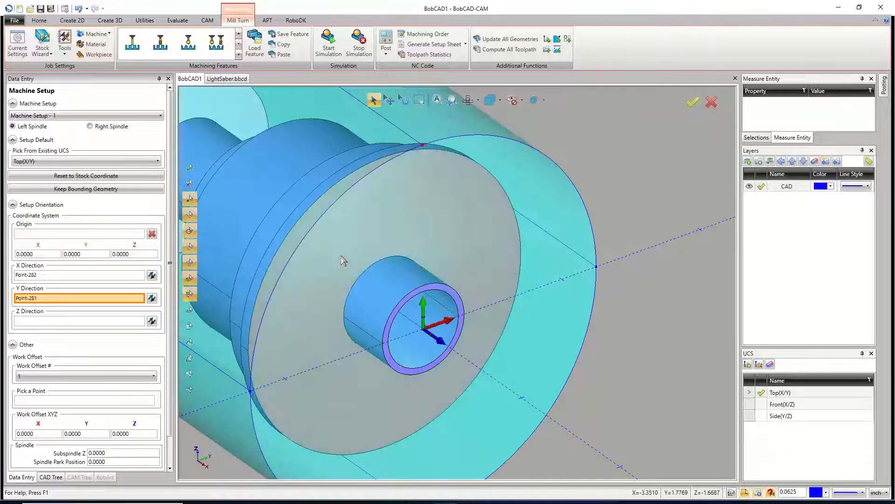
scroll(161, 298, "down", 2)
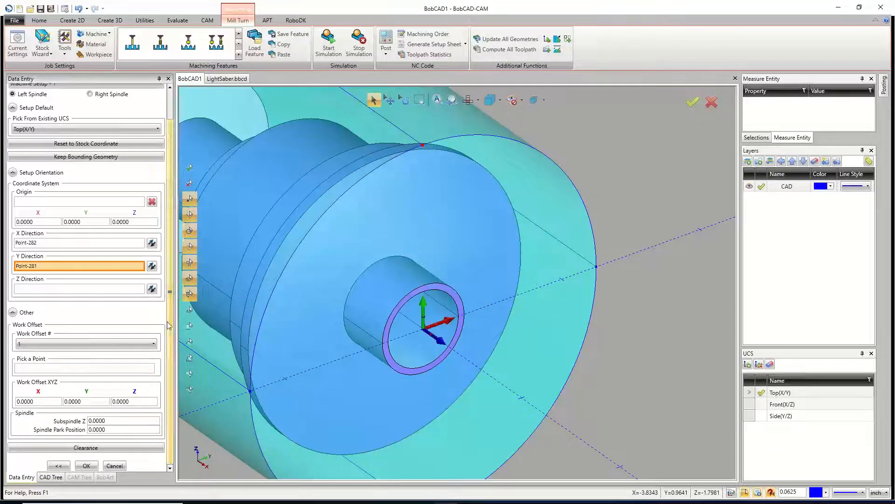
scroll(484, 310, "down", 5)
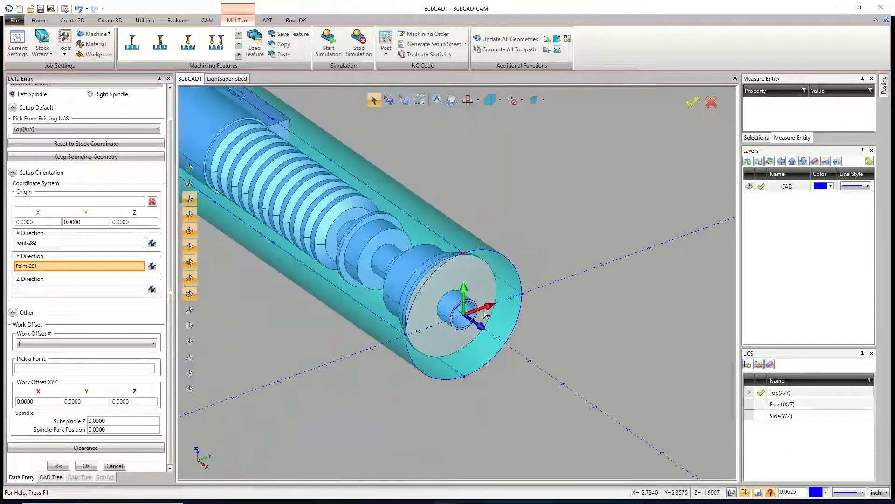
scroll(238, 365, "up", 3)
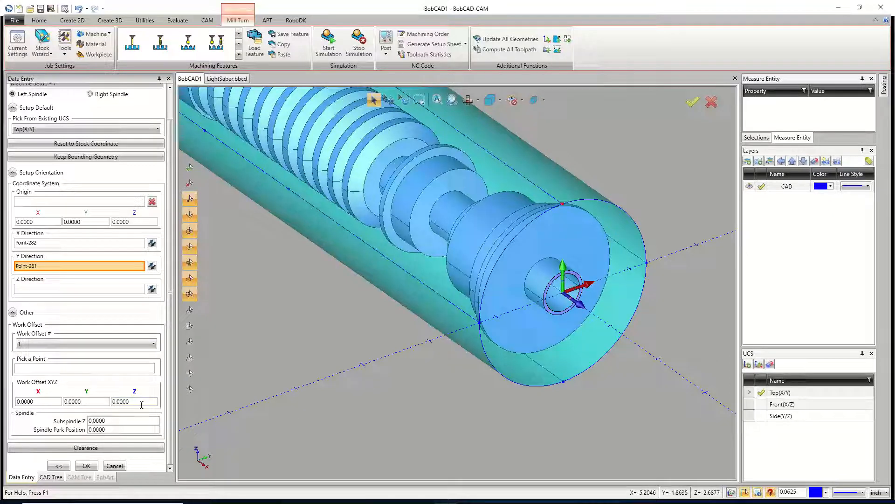
- Set the work offset's Z value to 16 and accept the machine setup to finish creating the job
left_click(121, 401)
scroll(518, 350, "down", 5)
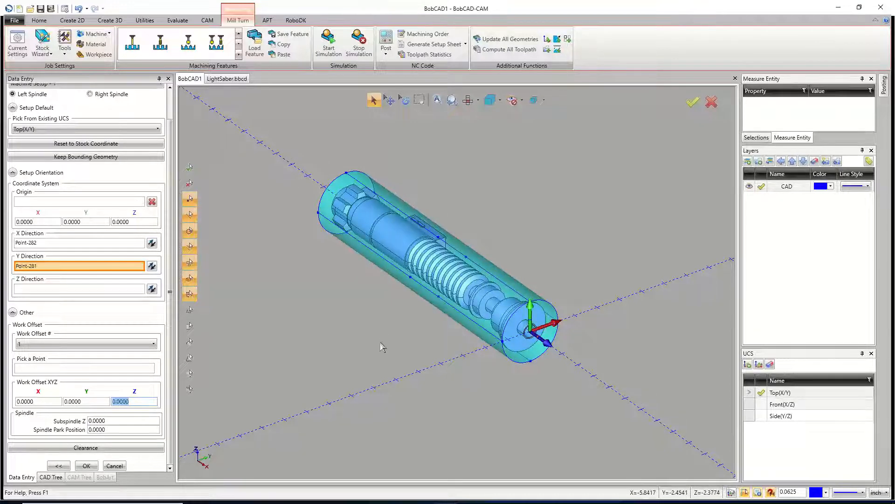
type("16")
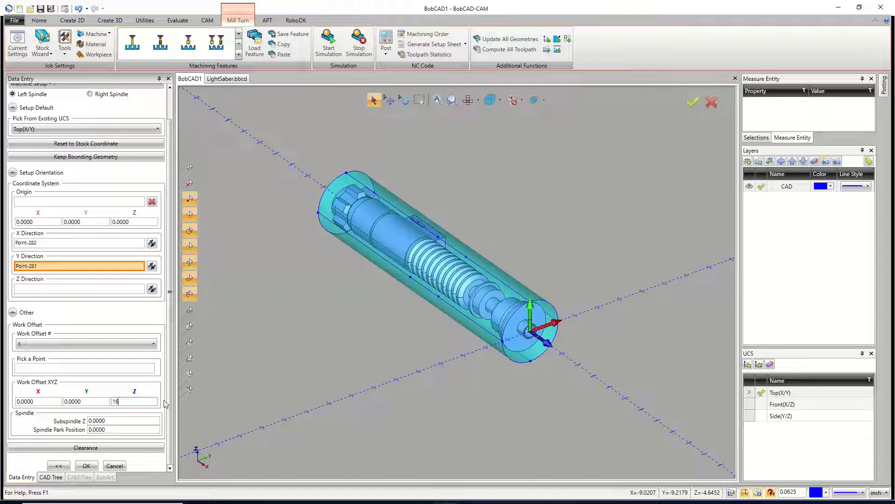
left_click(92, 467)
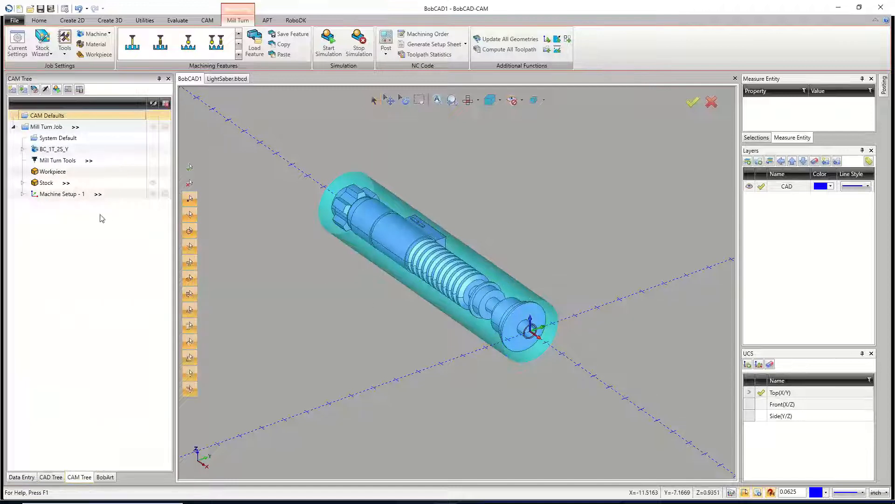
- Hide the stock from the model view and expand its job entry to show the assigned material
right_click(51, 187)
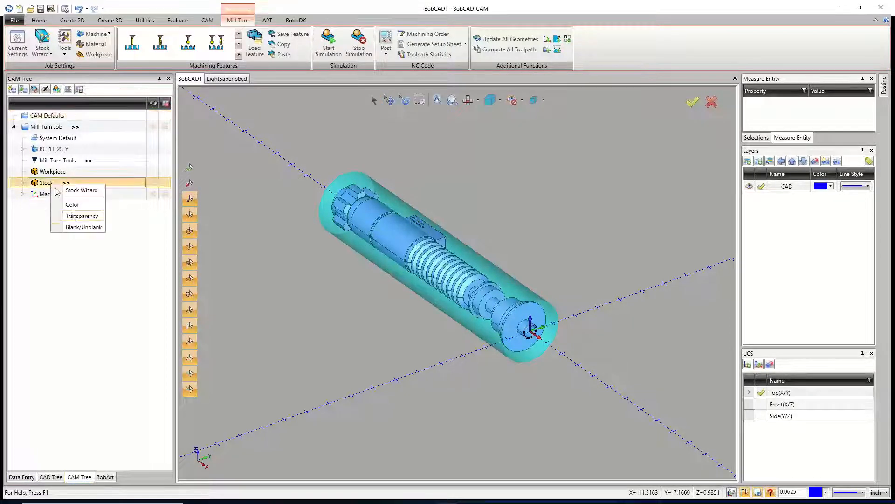
left_click(79, 228)
left_click(22, 183)
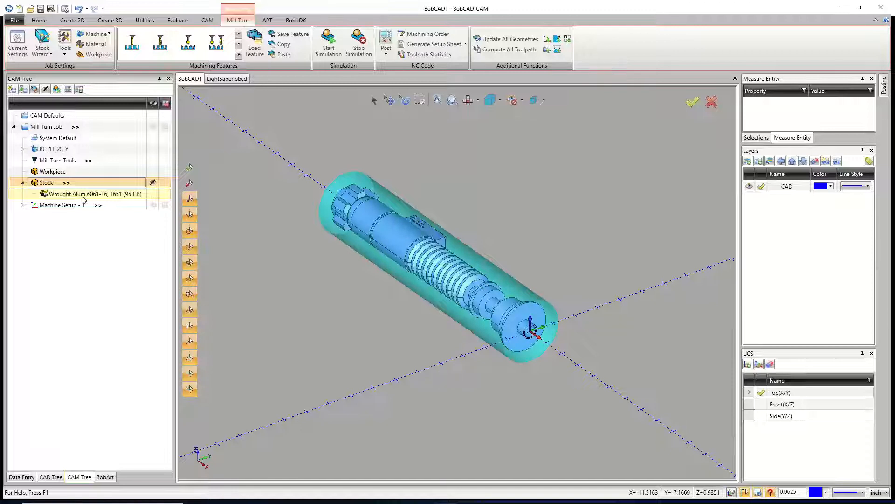
- Load the file Light Saber Tool Crib.mttcribs into the Mill Turn tool crib
right_click(66, 164)
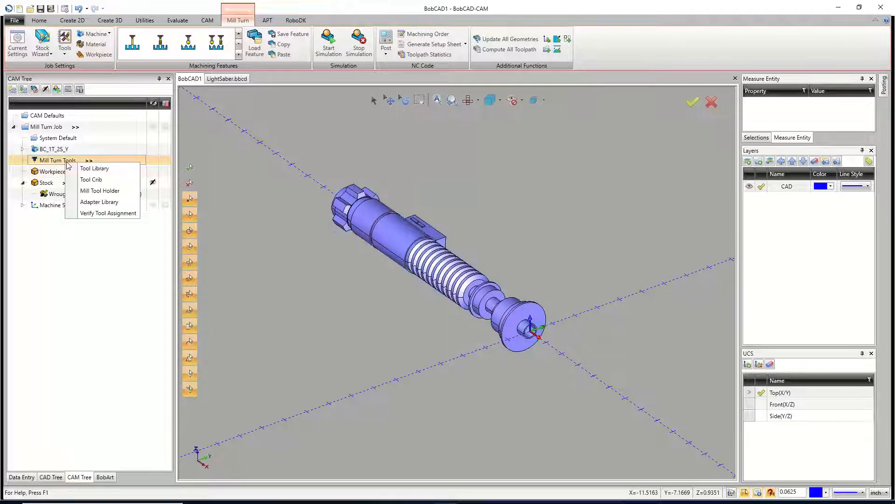
left_click(92, 181)
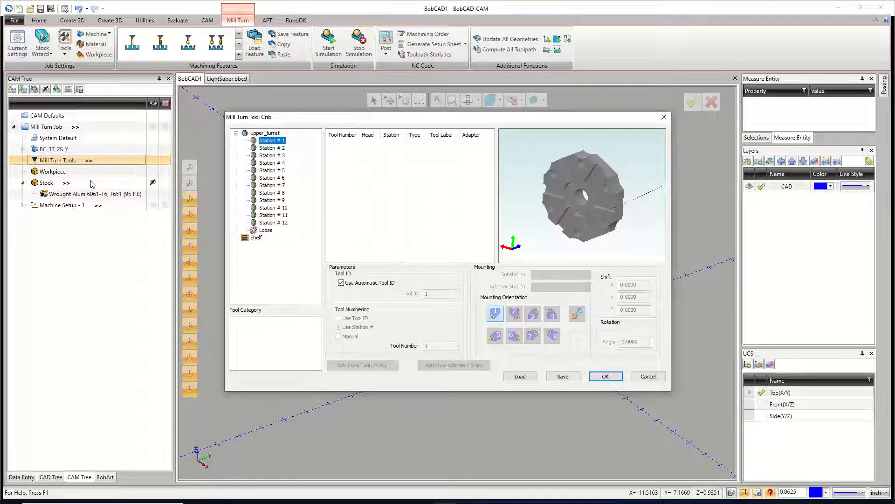
left_click(521, 377)
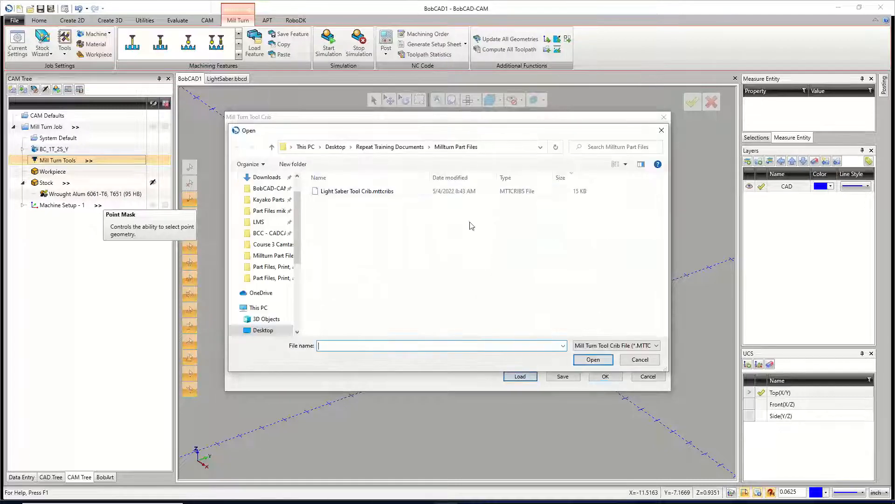
left_click(347, 192)
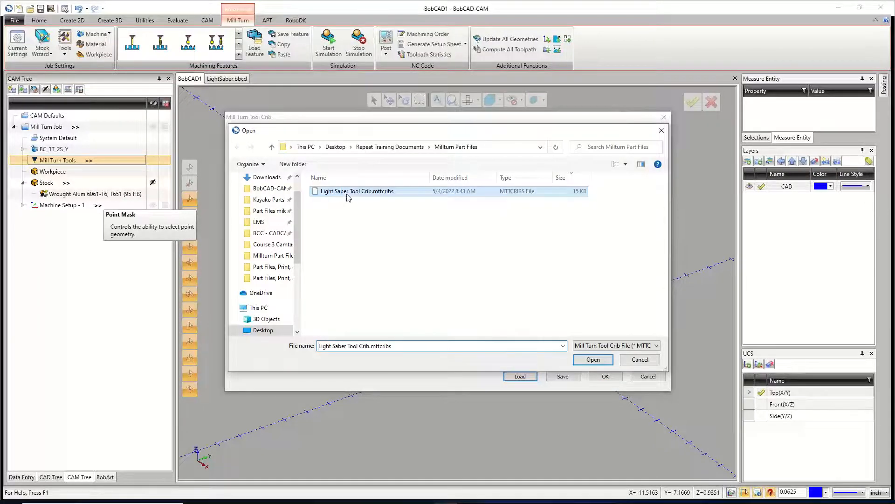
left_click(593, 360)
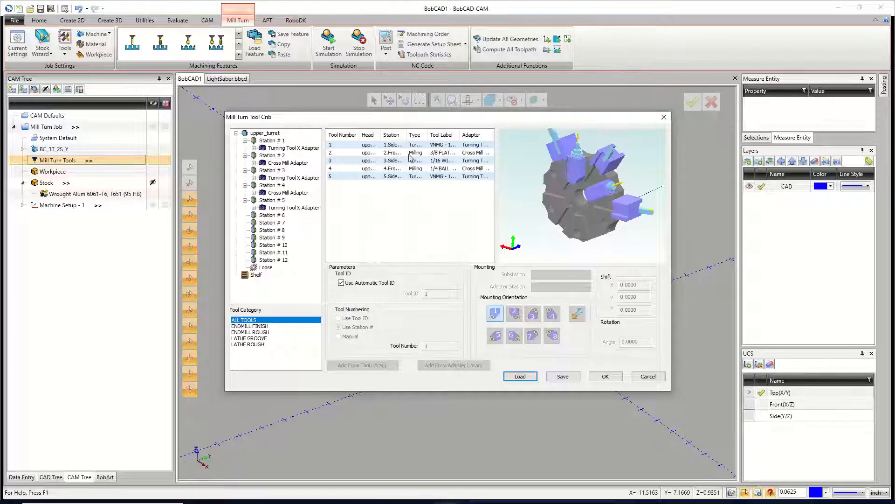
- Select tool 1, the VNMG 1/64 radius turning tool, and examine its mounting orientation on the upper turret from several angles
left_click(393, 146)
middle_click_drag(602, 183, 565, 203)
middle_click_drag(653, 185, 562, 233)
scroll(543, 199, "down", 5)
scroll(562, 233, "up", 4)
scroll(562, 234, "down", 3)
scroll(564, 243, "up", 2)
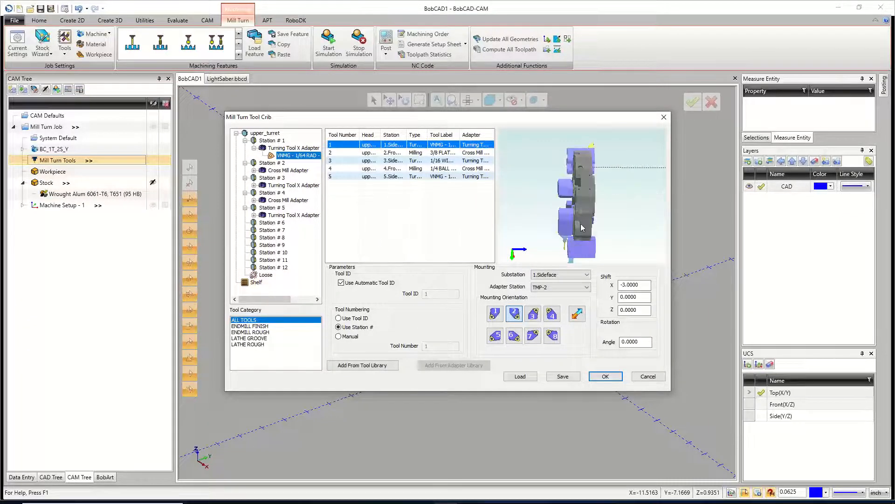
scroll(582, 227, "up", 2)
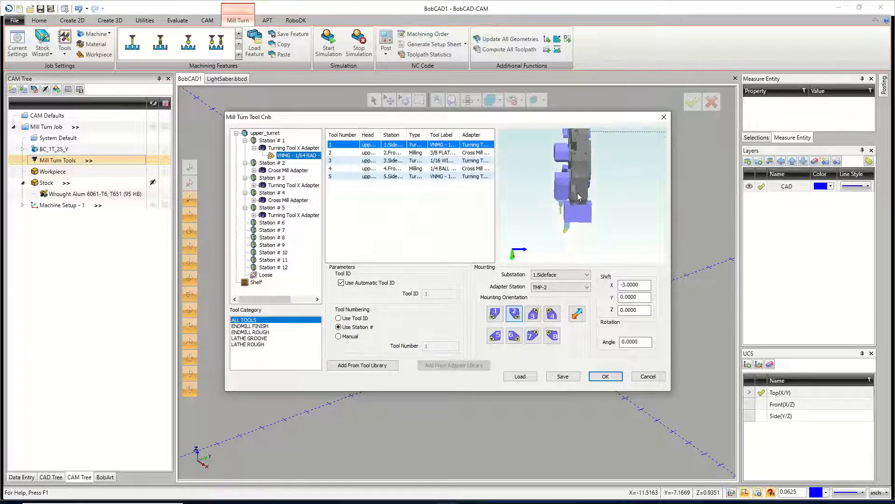
scroll(581, 232, "up", 2)
middle_click_drag(579, 229, 583, 211)
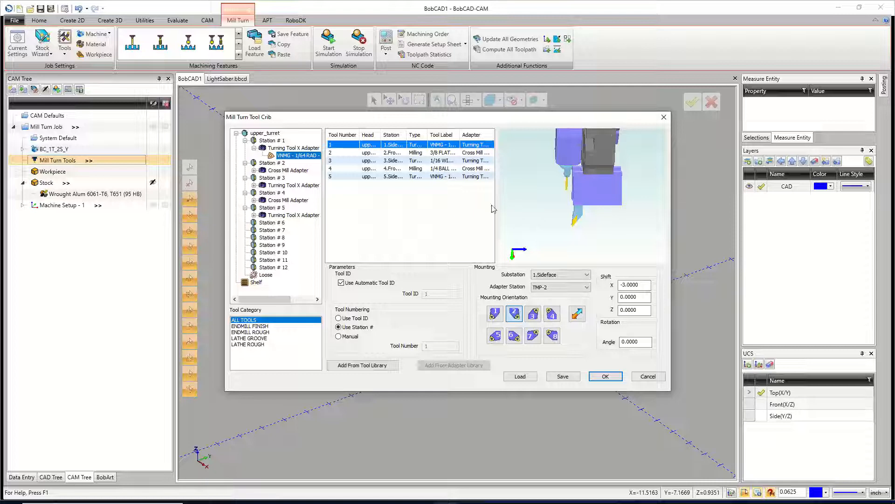
scroll(558, 194, "down", 5)
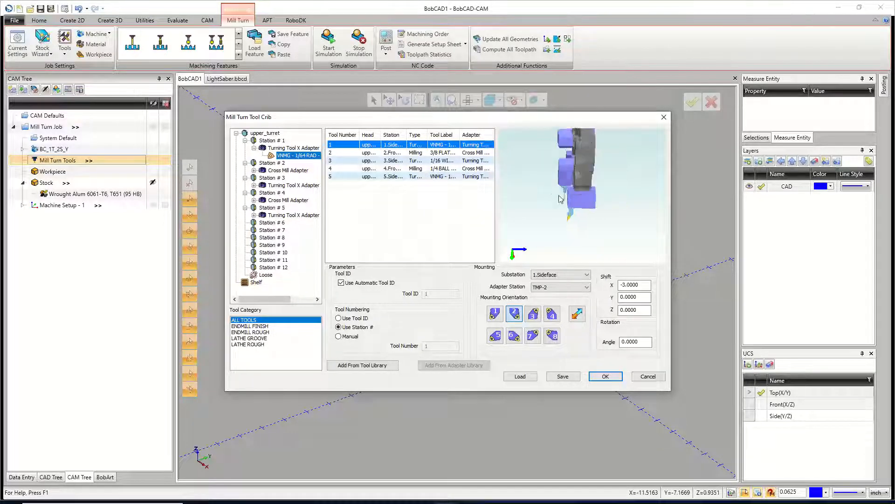
middle_click_drag(573, 169, 590, 235)
scroll(590, 235, "up", 3)
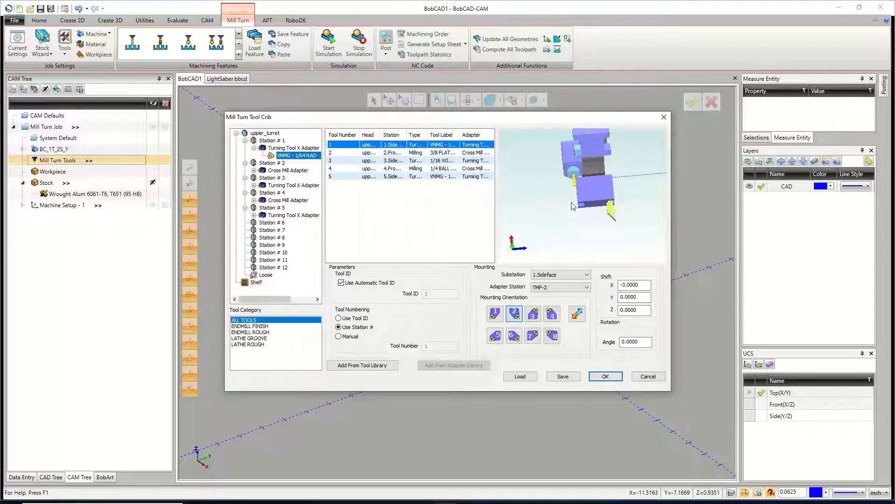
- Examine the tools at stations 2, 3 and 4 alongside the hilt model and accept the Mill Turn tool crib
middle_click_drag(609, 212, 617, 176)
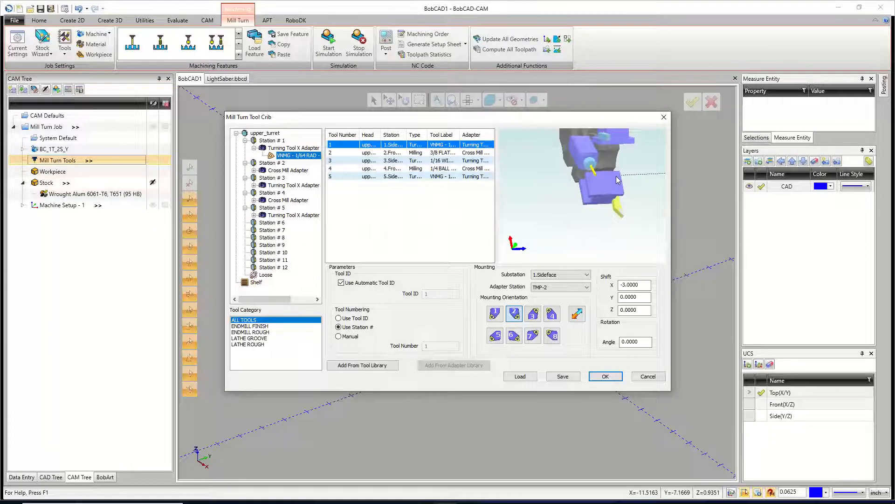
left_click(401, 152)
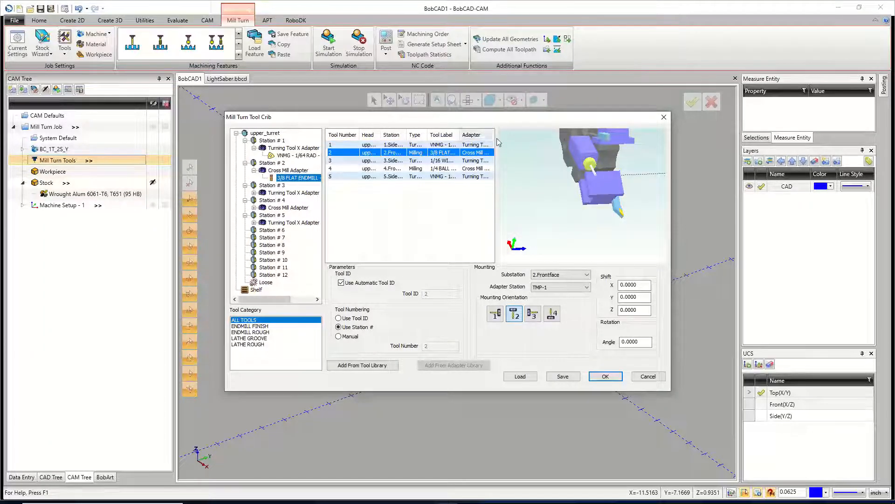
left_click_drag(485, 117, 842, 102)
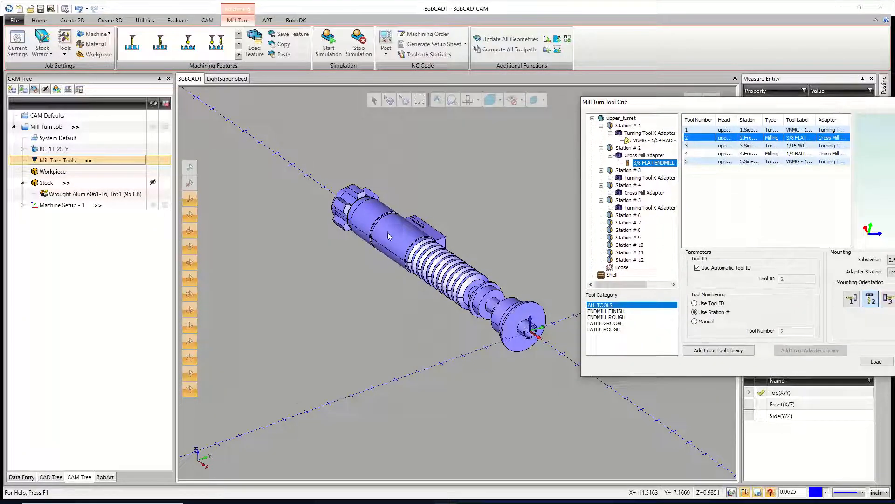
left_click(741, 147)
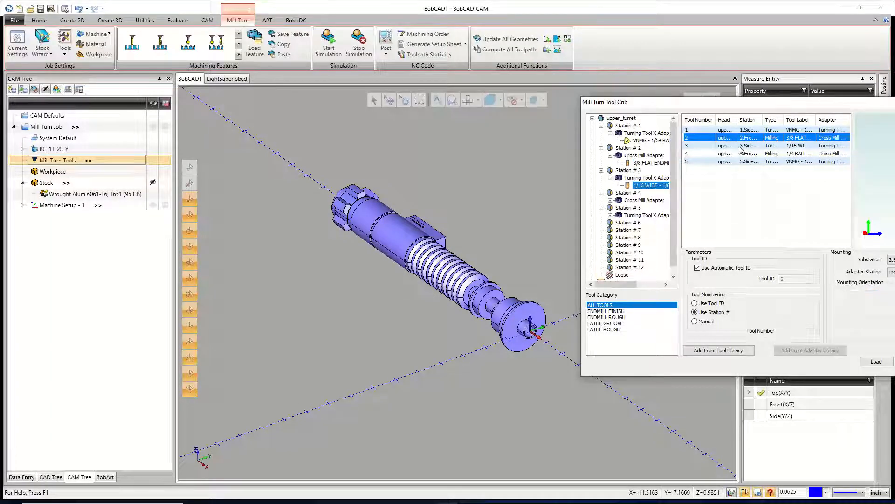
left_click_drag(768, 105, 676, 88)
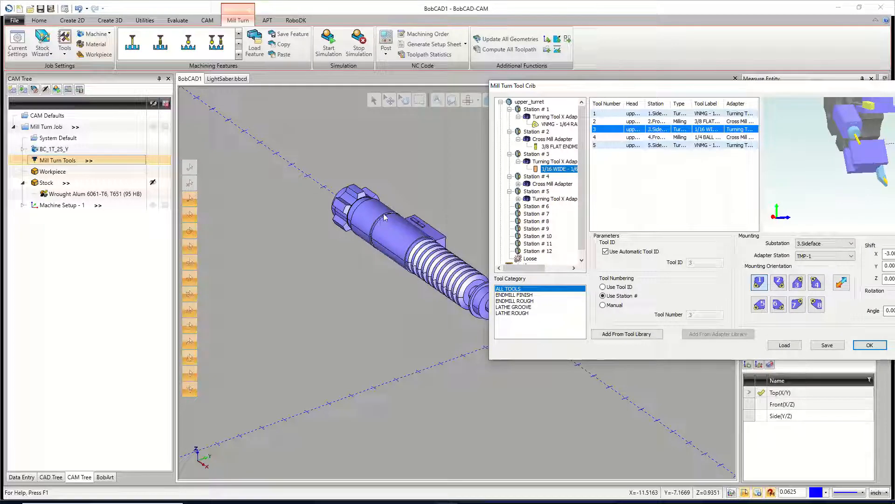
left_click(669, 137)
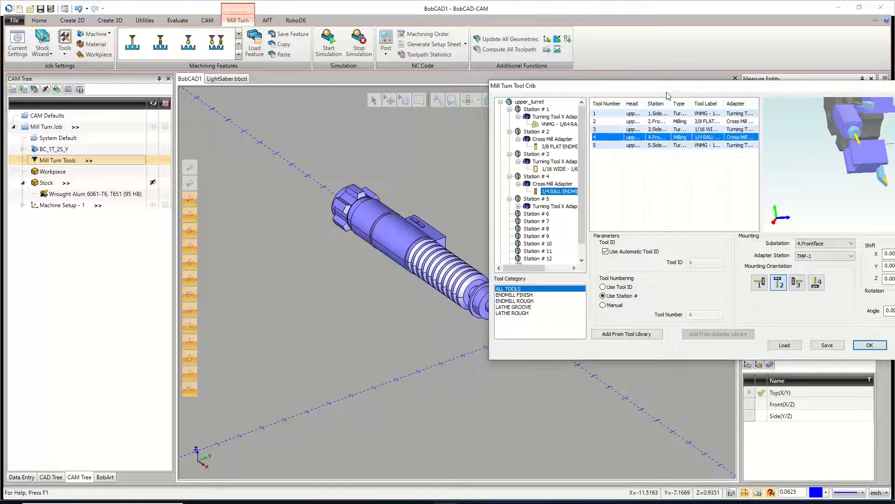
left_click_drag(664, 92, 652, 96)
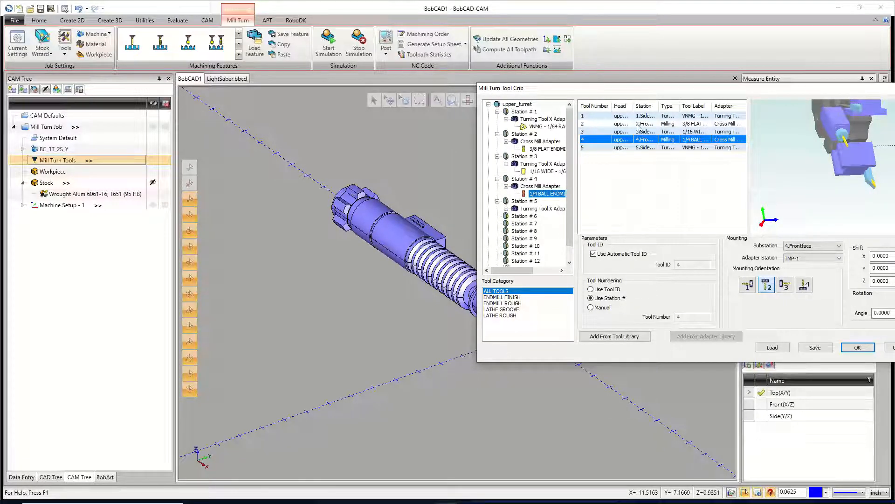
left_click_drag(660, 92, 411, 117)
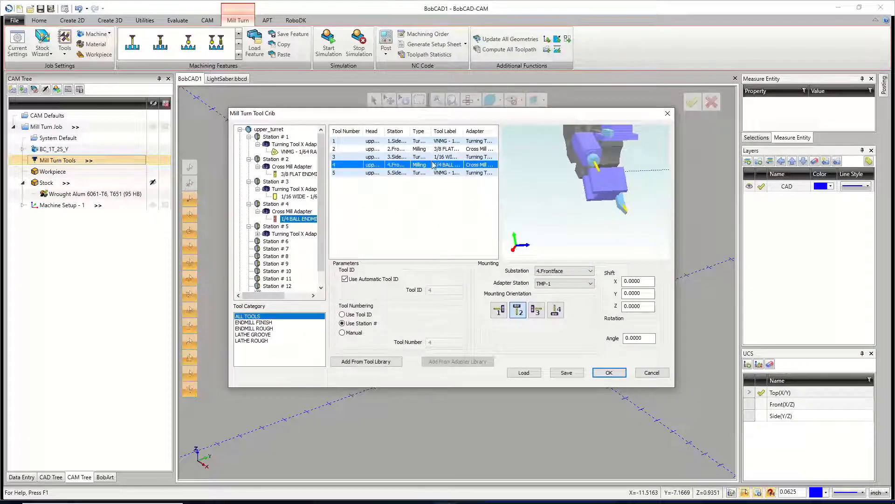
left_click(608, 373)
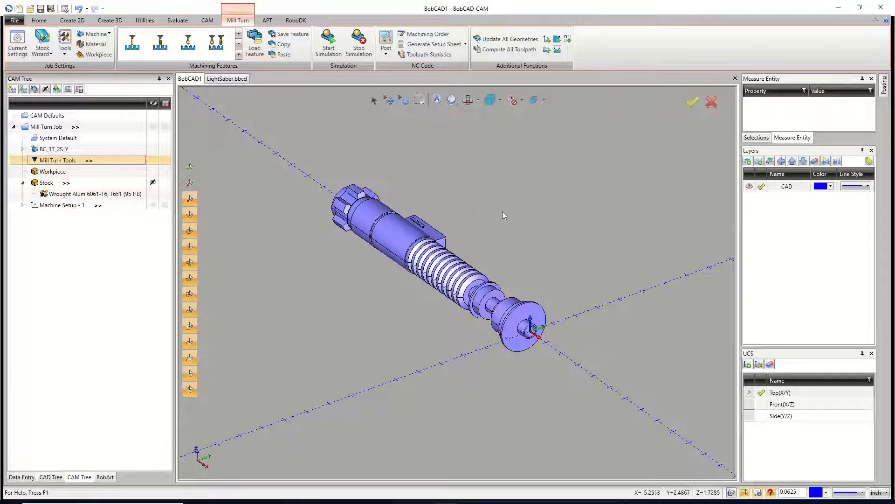
- Switch to the top view and add a new layer named SPUN PROFILE
key("t")
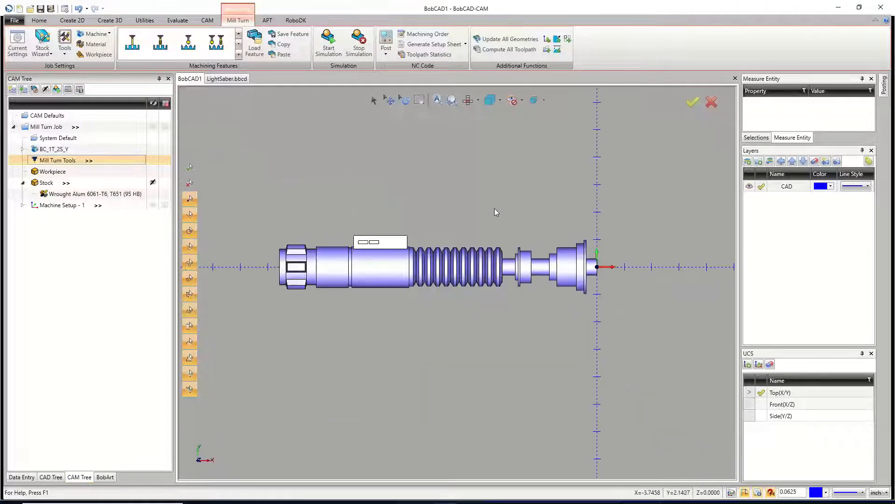
right_click(755, 212)
left_click(749, 212)
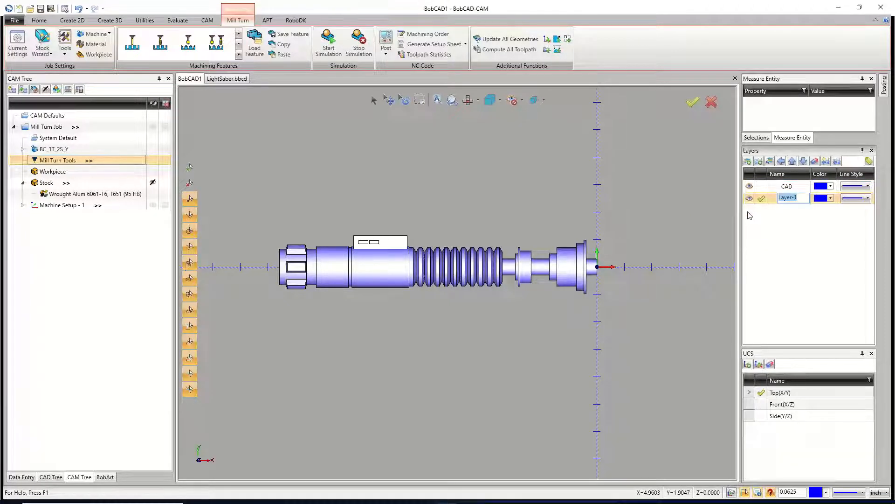
type("SPU")
type("N PROFILE")
key("Return")
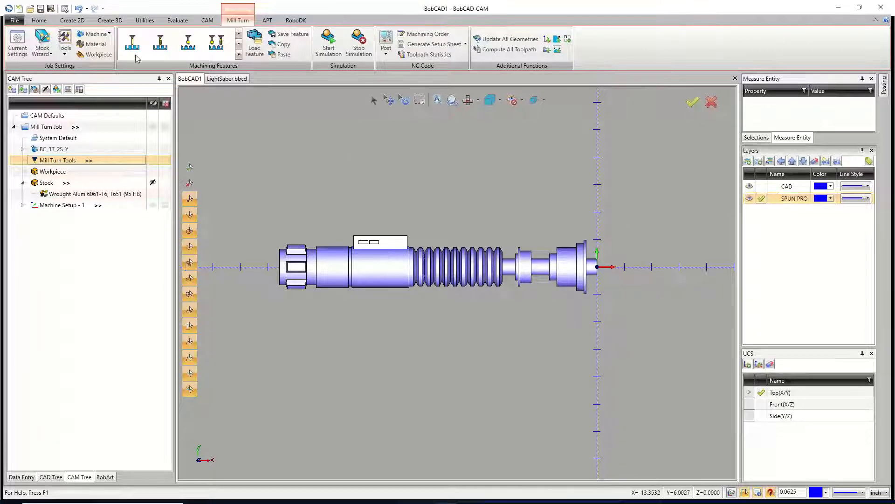
- Create a Spun Profile along the X axis from all faces of the lightsaber hilt, then close the command
left_click(82, 22)
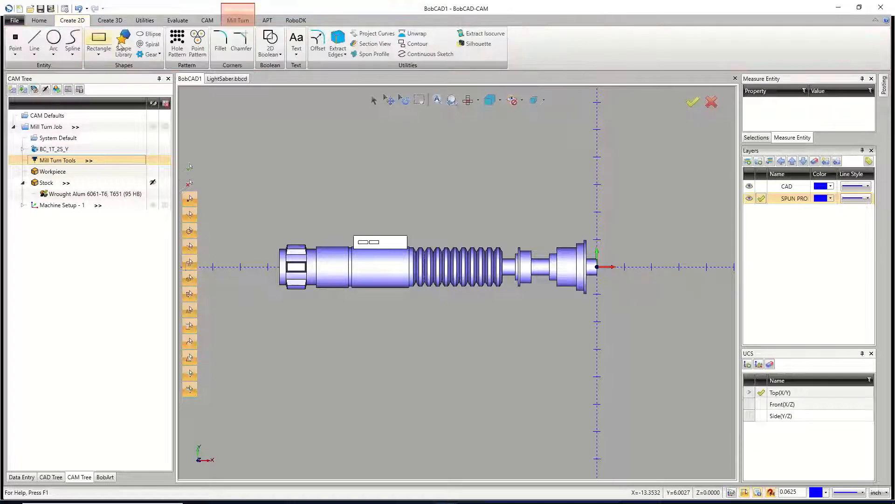
left_click(374, 55)
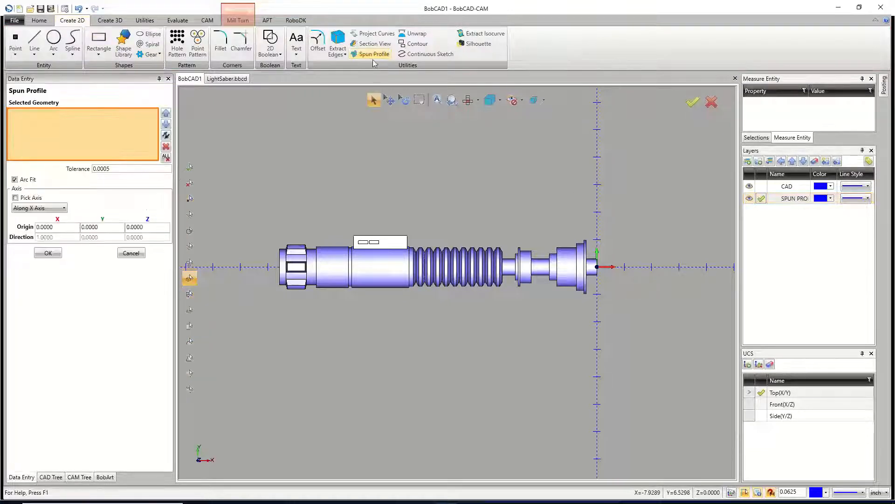
left_click_drag(113, 166, 106, 165)
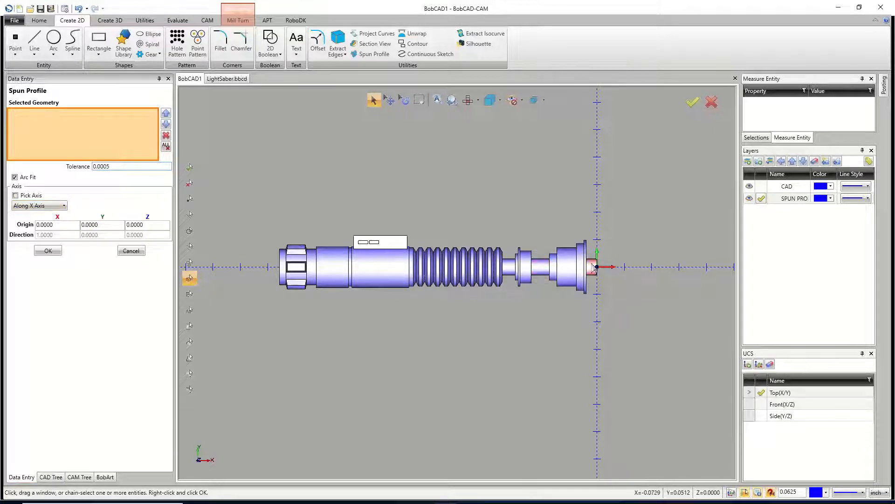
left_click_drag(198, 147, 646, 357)
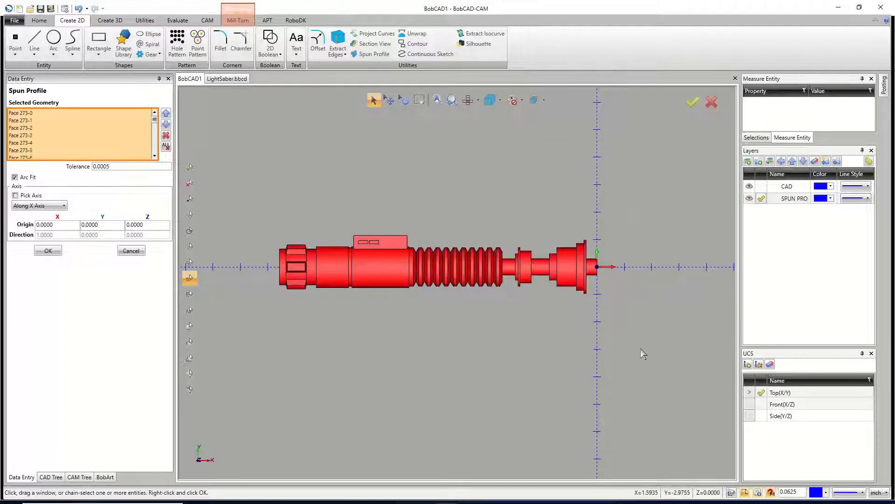
left_click(49, 251)
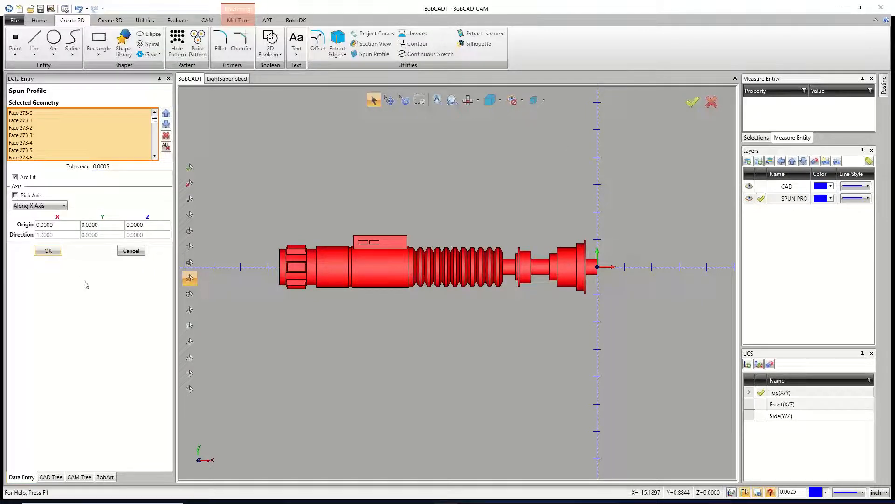
left_click(131, 251)
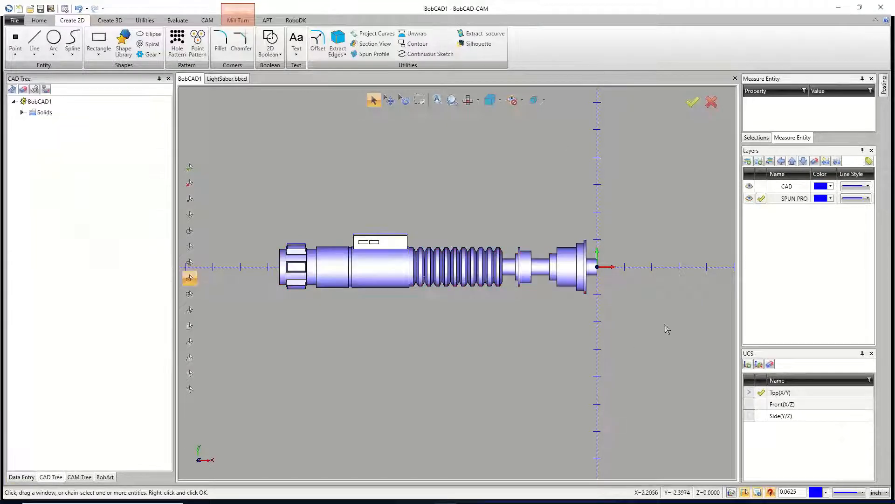
- Hide the CAD layer and inspect the spun profile's outline along the hilt
left_click(749, 186)
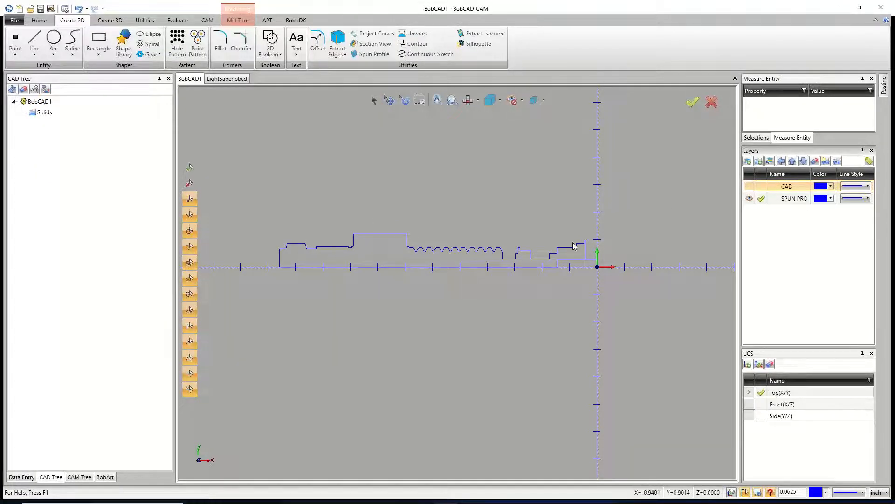
scroll(587, 252, "up", 3)
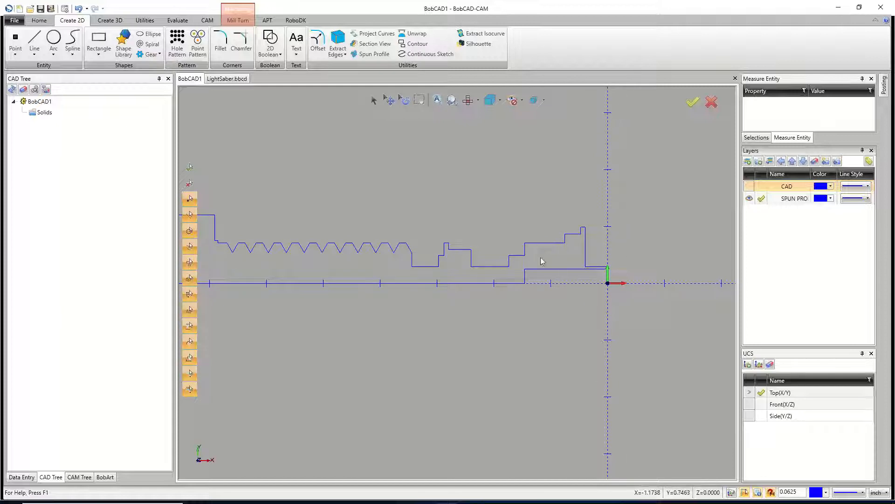
scroll(564, 254, "down", 2)
scroll(564, 254, "up", 2)
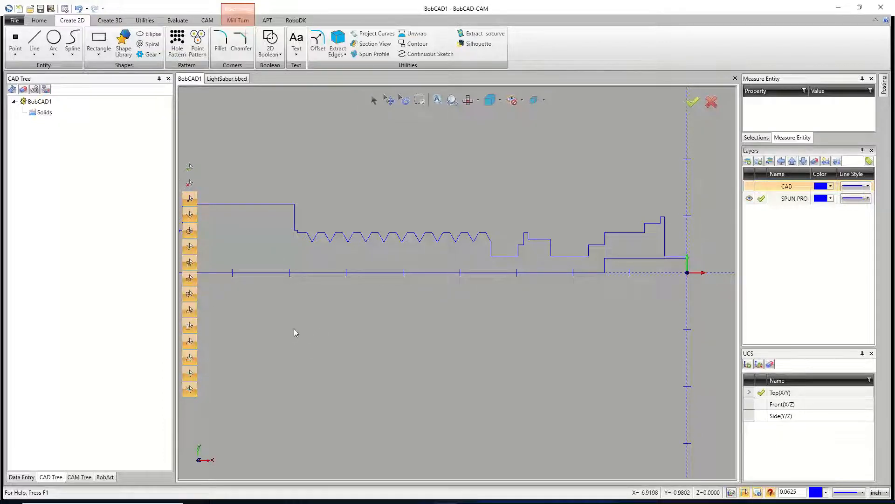
- Add a Lathe Turning feature to Machine Setup - 1 and start its geometry chain on the short outer line next to the origin
left_click(79, 476)
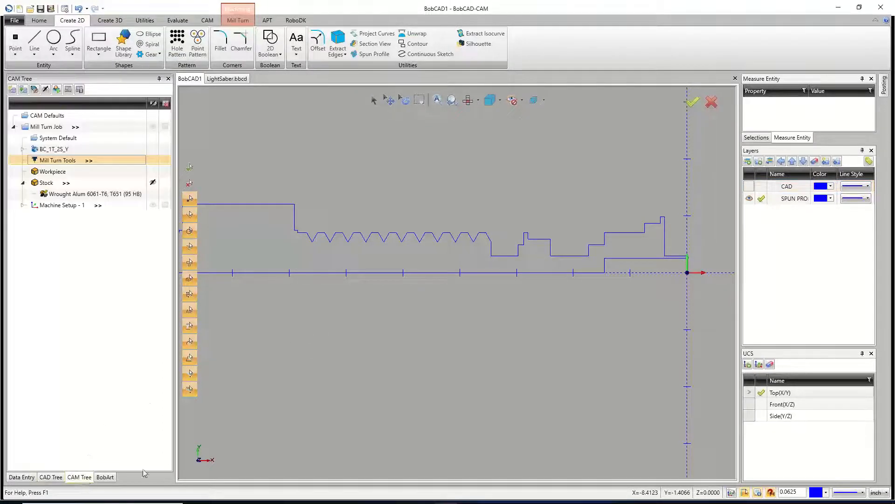
right_click(61, 206)
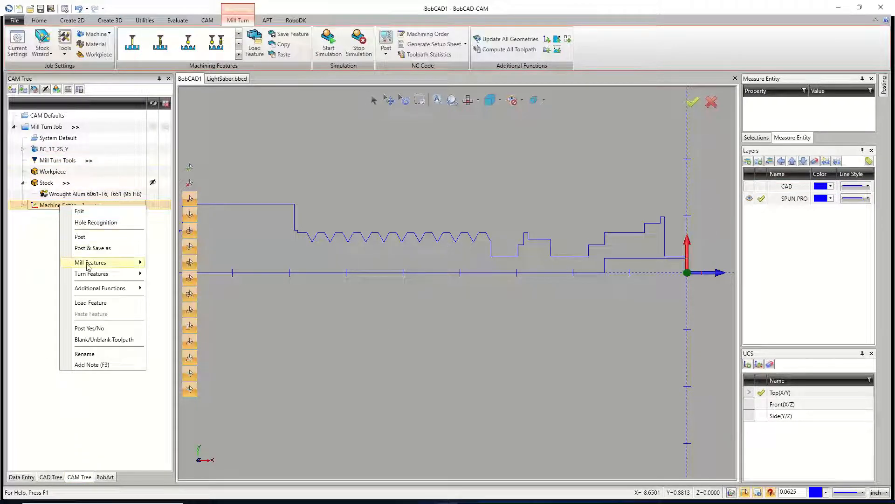
mouse_move(90, 276)
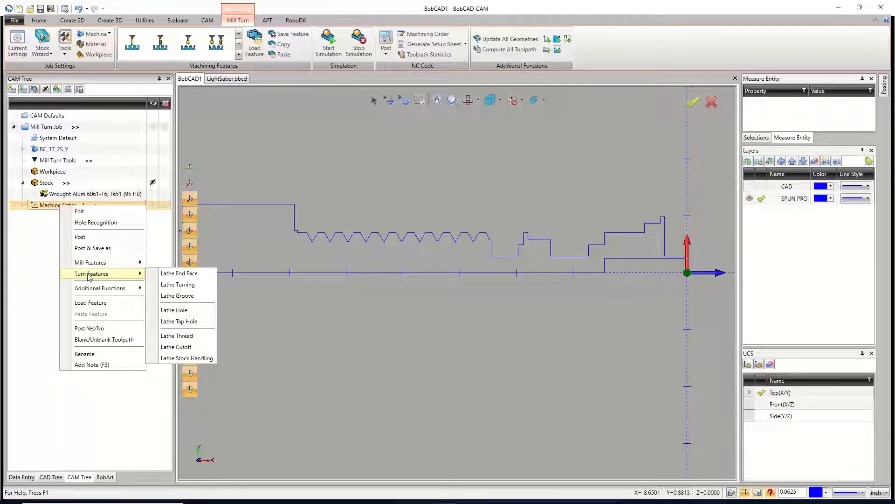
left_click(177, 285)
left_click(409, 165)
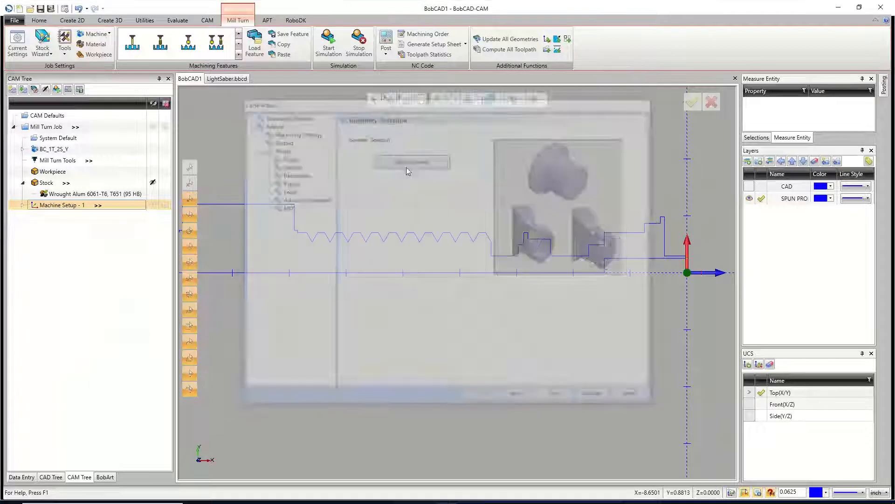
left_click(670, 258)
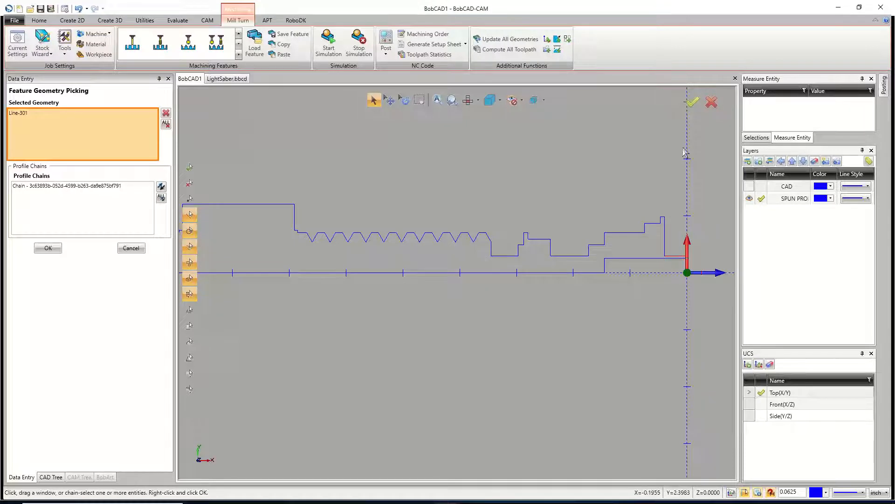
- Extend the turning chain along the whole outer profile to the short horizontal line at the hilt's far end
scroll(676, 237, "up", 5)
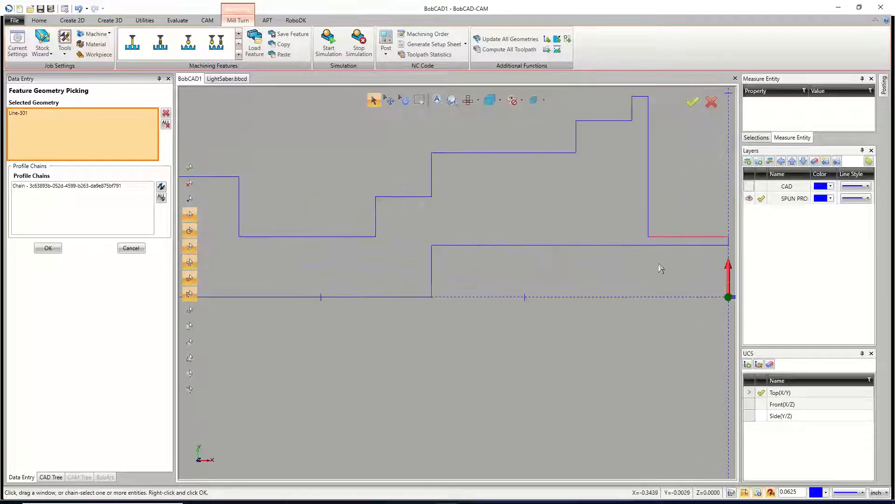
scroll(652, 299, "down", 2)
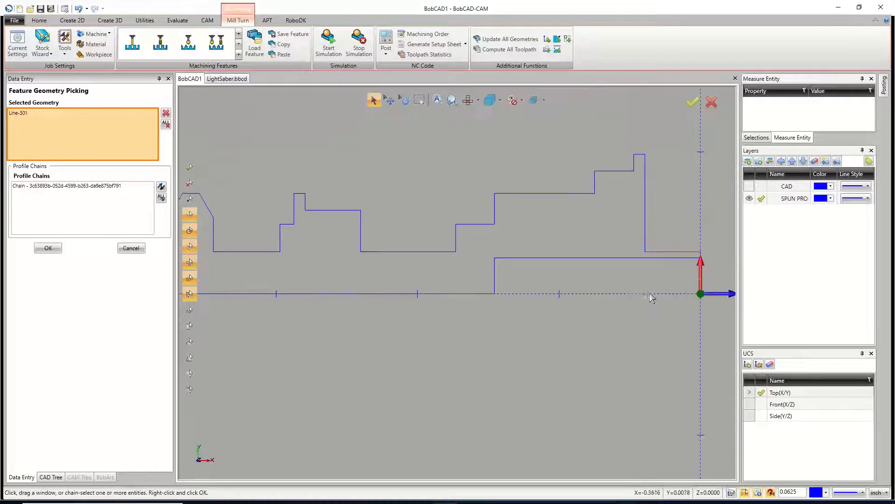
scroll(650, 293, "down", 4)
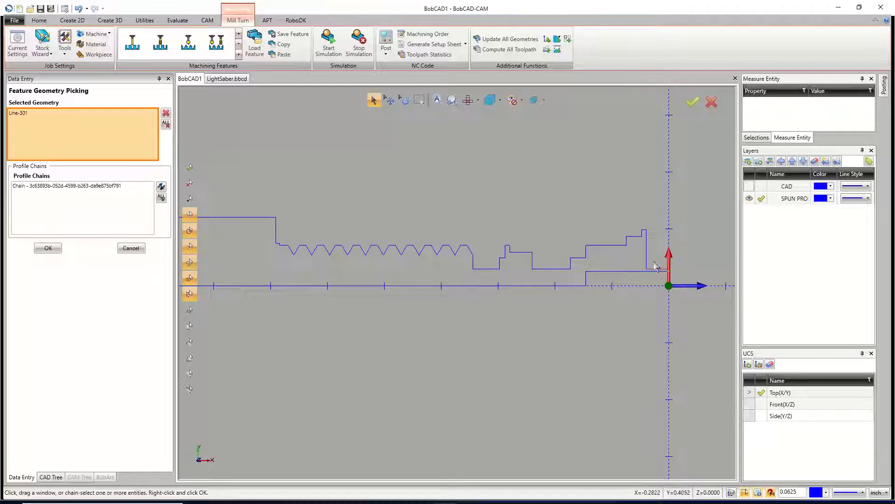
scroll(654, 272, "down", 2)
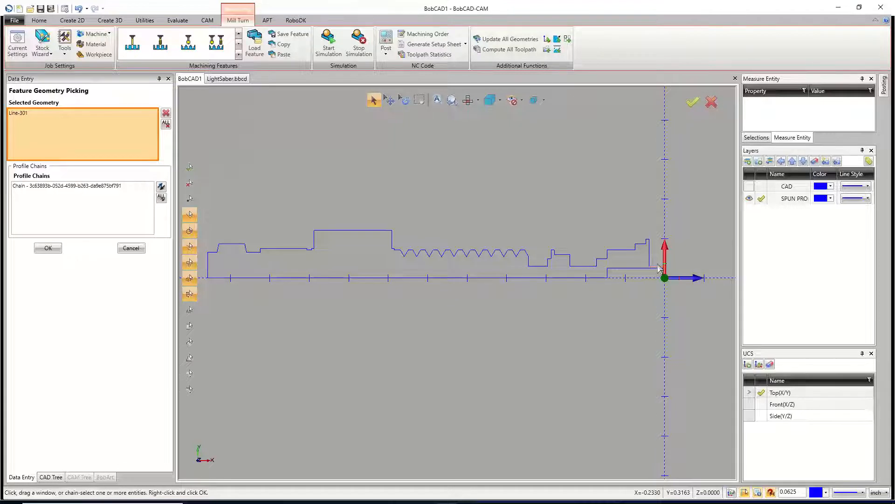
scroll(548, 240, "down", 3)
scroll(369, 252, "up", 3)
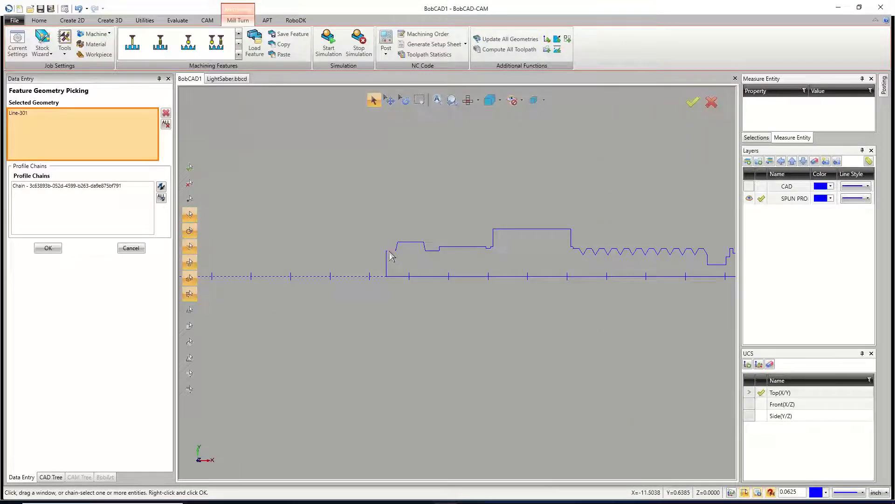
scroll(391, 256, "up", 3)
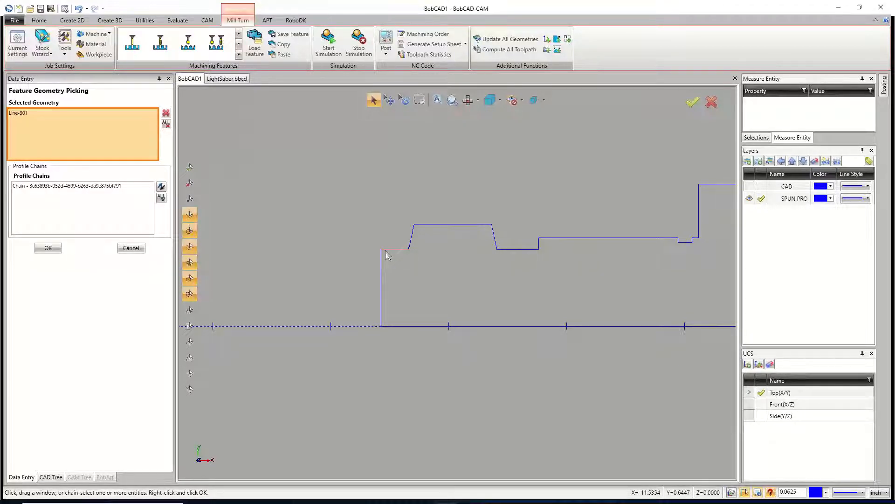
left_click(385, 250)
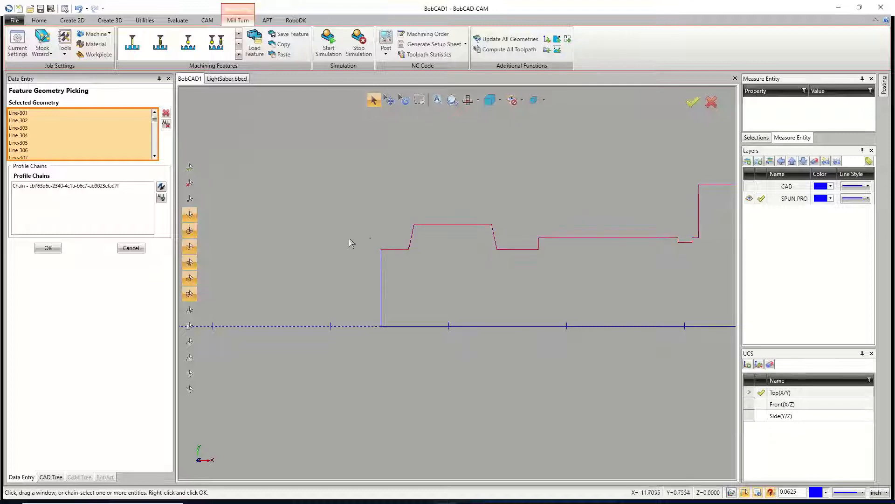
scroll(349, 237, "down", 3)
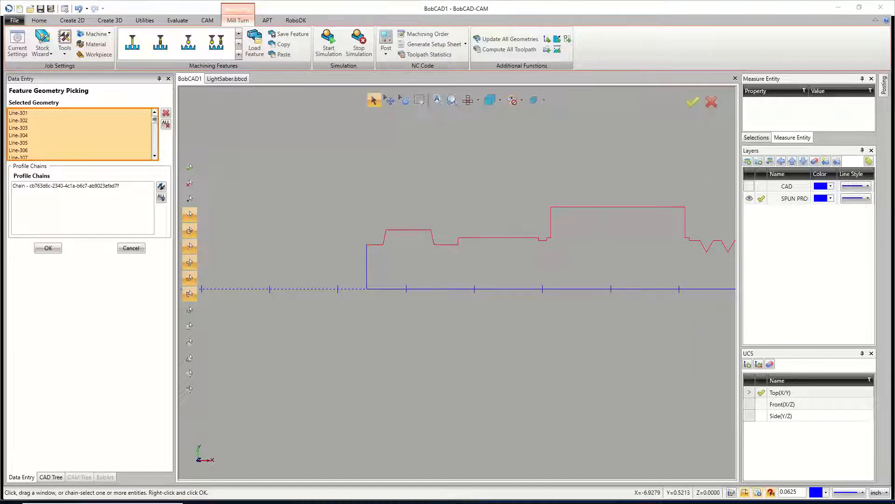
scroll(530, 259, "down", 3)
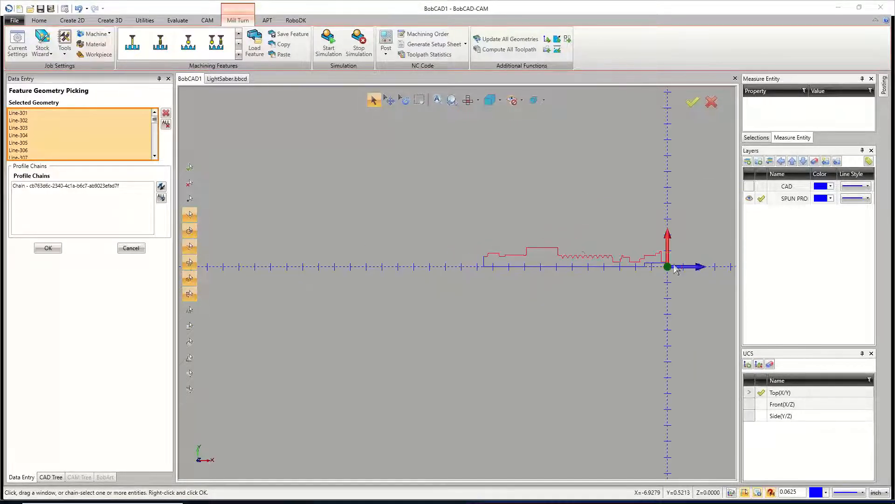
- Accept the picked turning chain and define the lathe feature in region 1 with its top of feature taken from stock
scroll(659, 264, "up", 2)
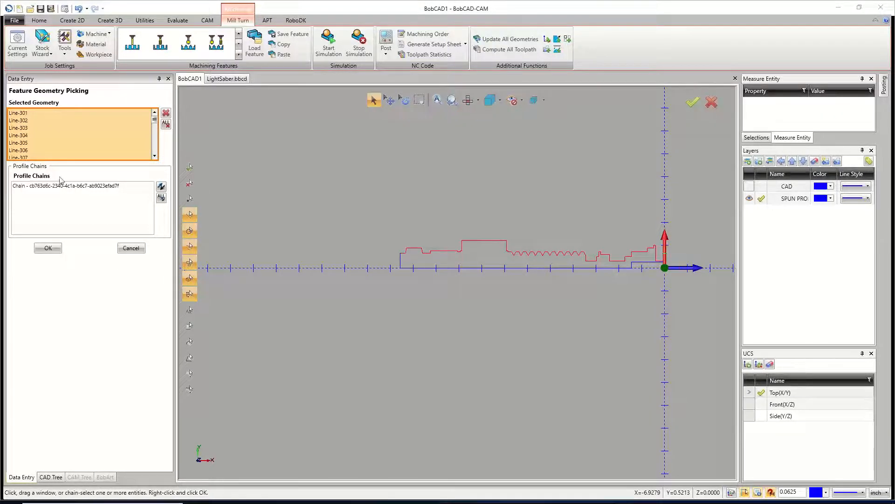
left_click(48, 249)
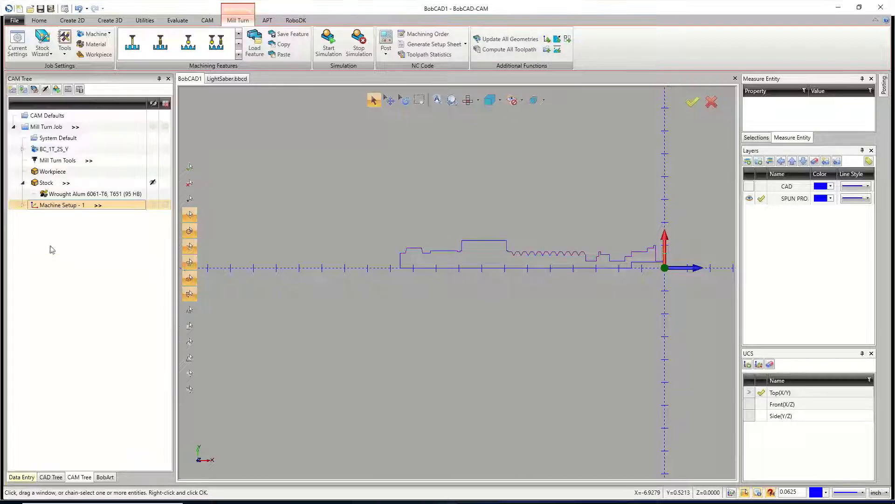
left_click(528, 399)
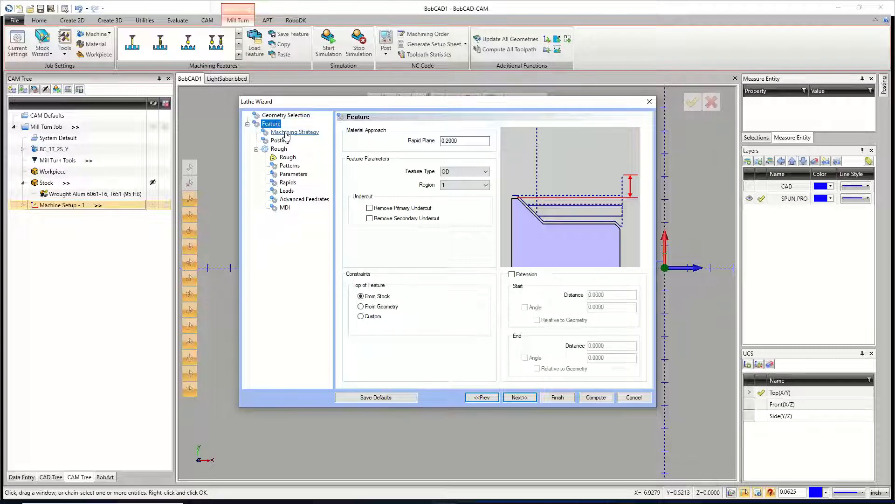
double_click(464, 141)
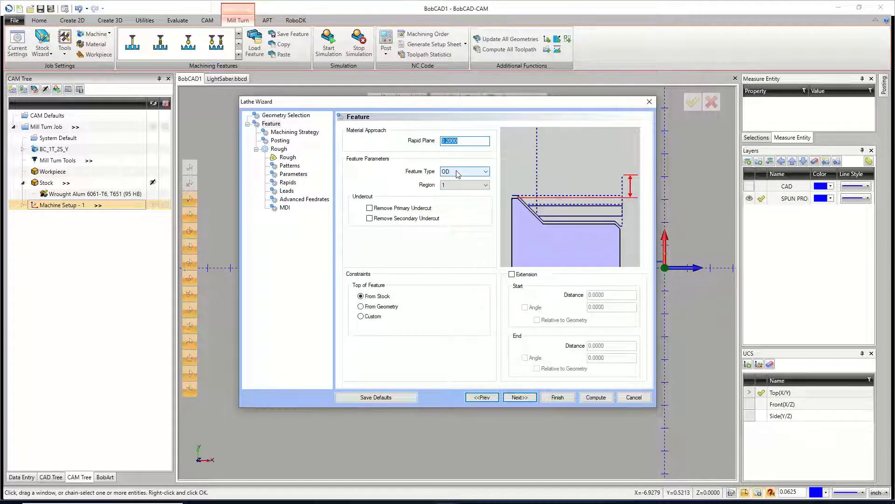
left_click(463, 186)
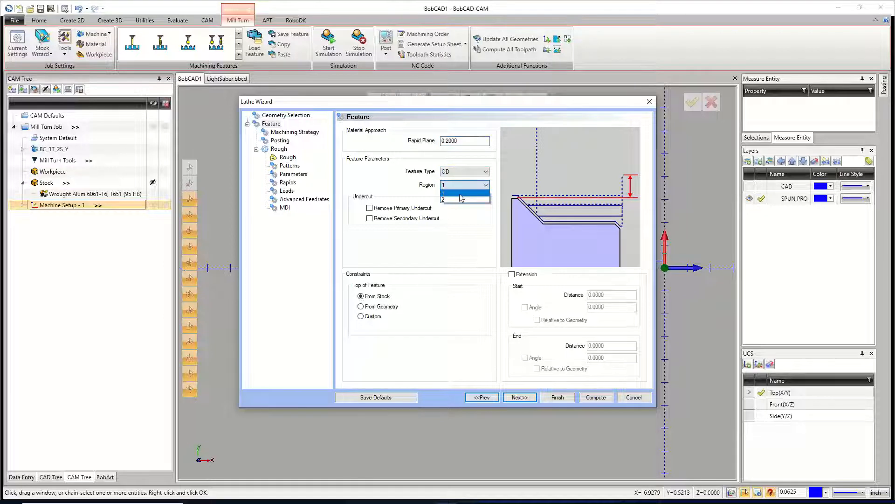
left_click(461, 194)
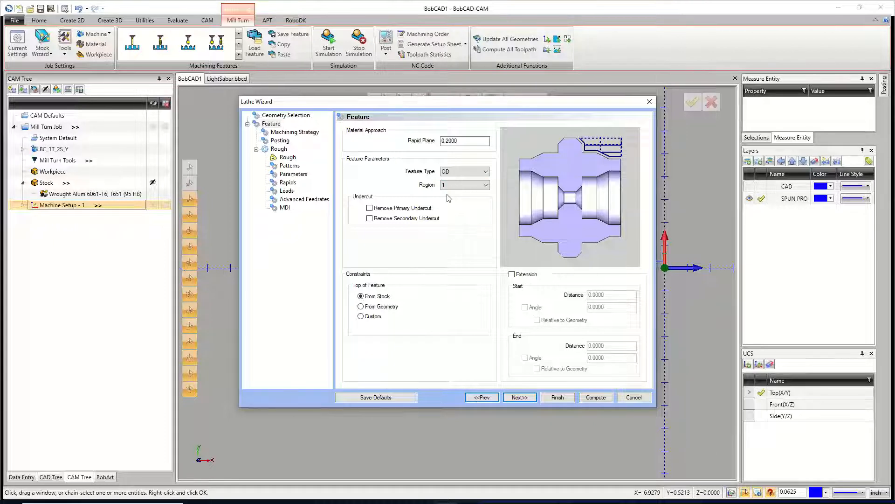
left_click(361, 297)
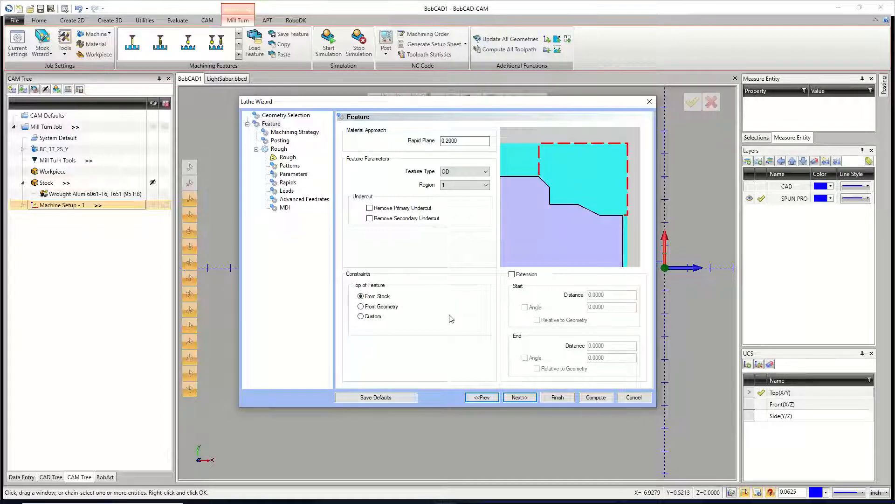
- Enable the feature extension with a start distance of 0.25 and an end distance of 1
left_click(512, 275)
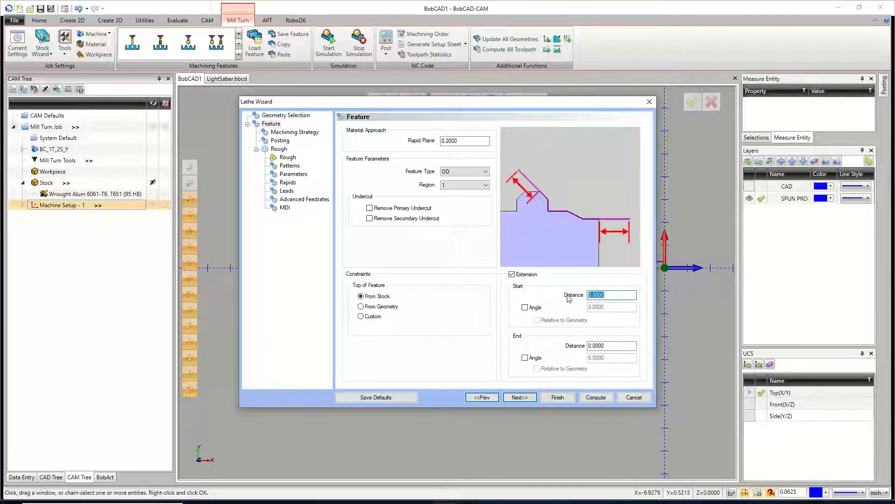
type(".2")
key("Tab")
key("Tab")
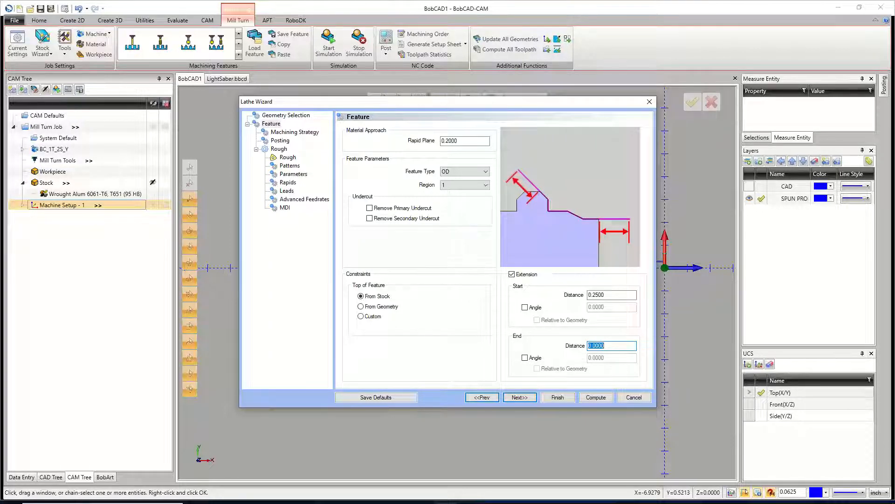
type("1")
key("Tab")
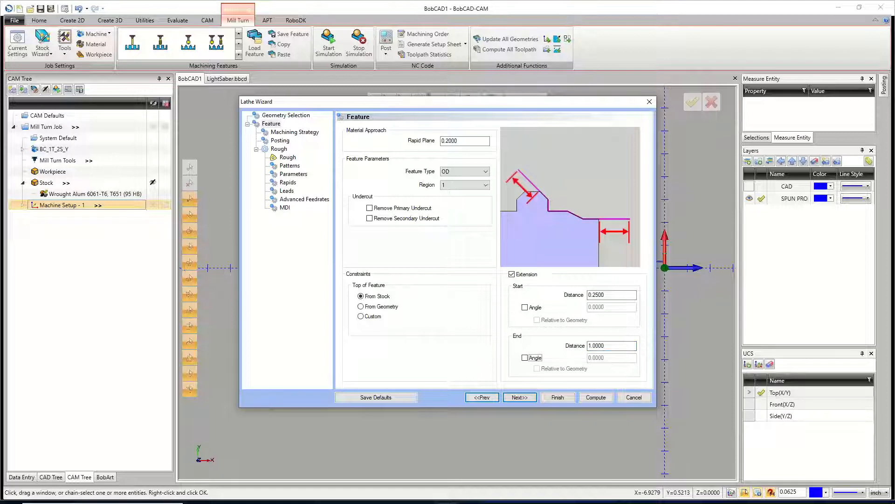
- Choose the Rough / Finish machining strategy and check its rough and basic finish operations
left_click(530, 400)
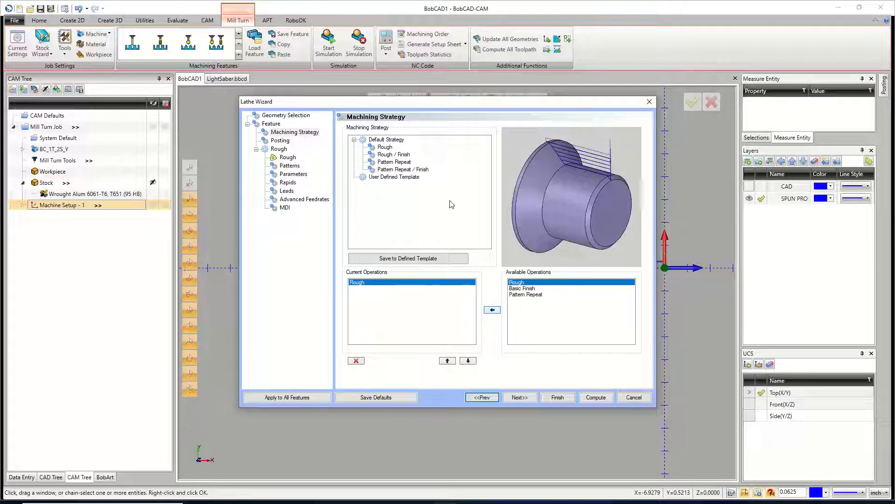
left_click(404, 155)
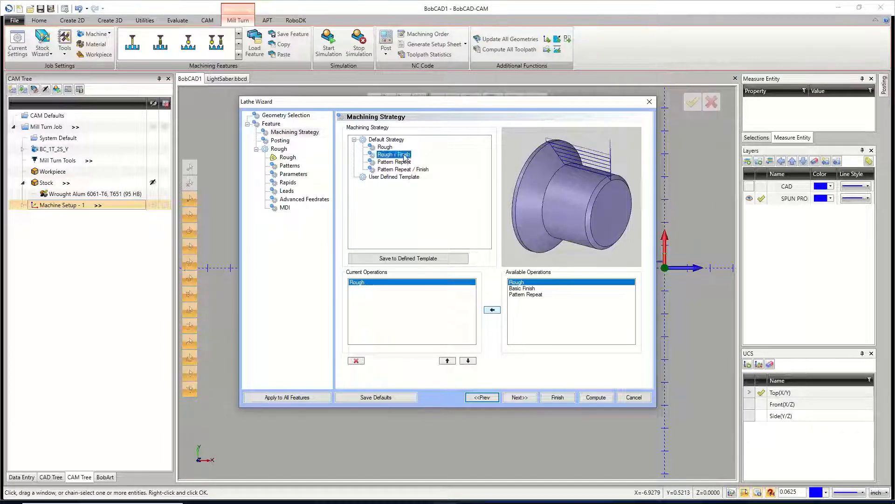
left_click(382, 283)
left_click(384, 289)
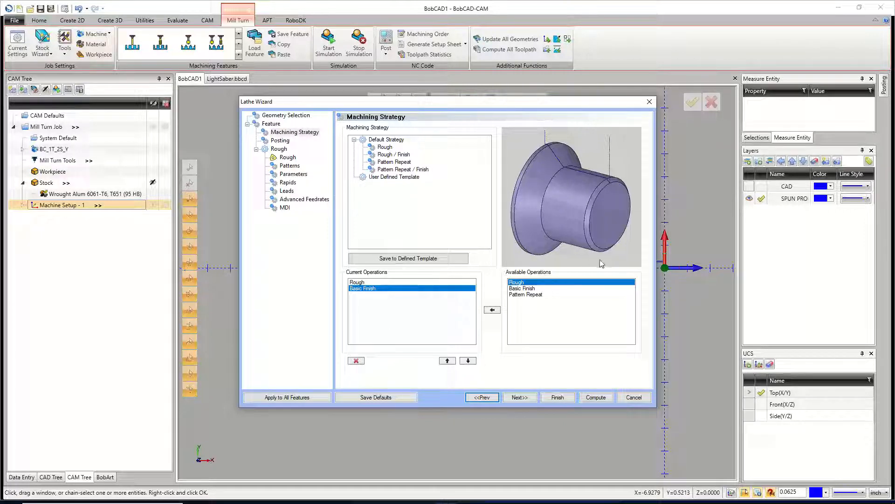
- Review the posting output choices for the lathe feature and keep Separate Moves
left_click(520, 397)
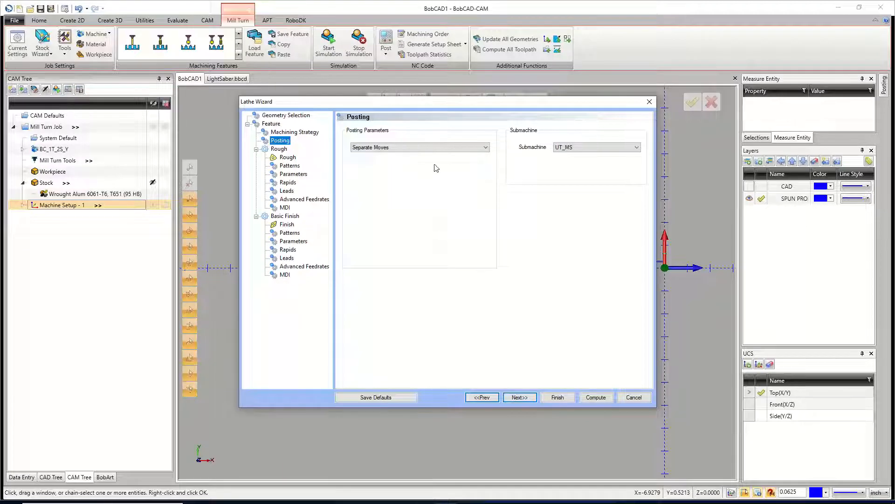
left_click(433, 150)
left_click(434, 151)
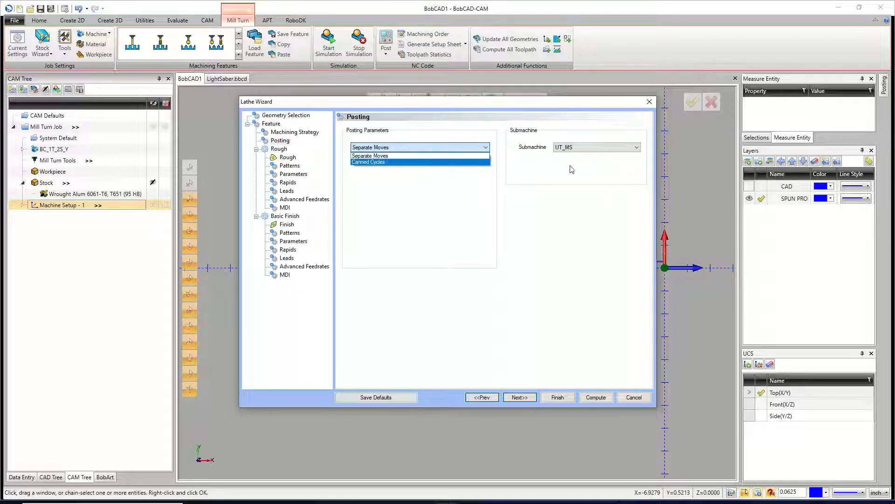
left_click(573, 194)
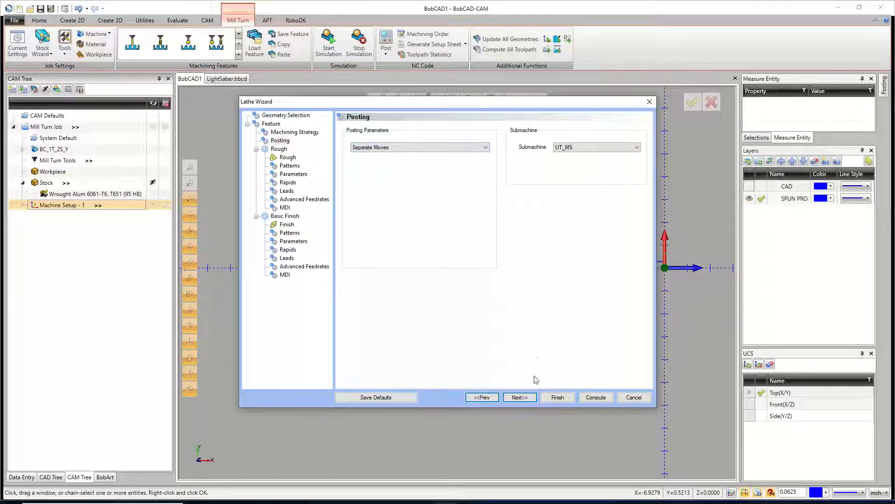
- Assign the VNMG rough turning tool at station 5 from the tool crib to the rough operation
left_click(531, 396)
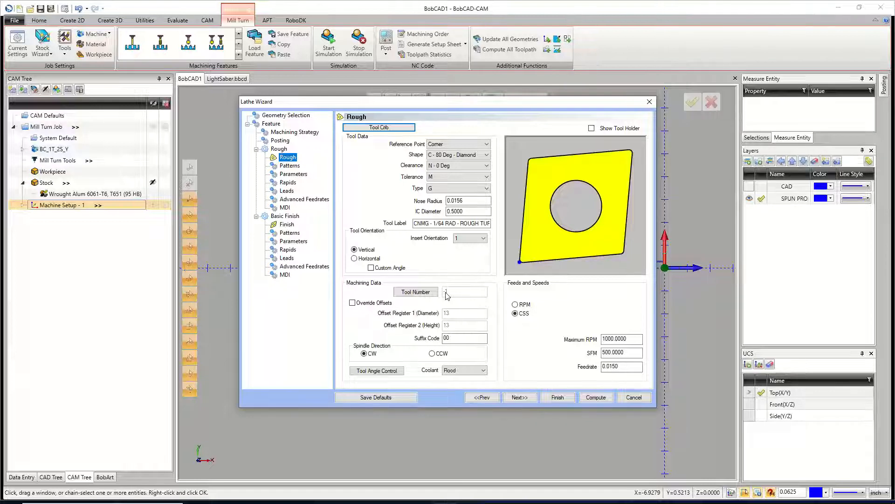
left_click(386, 130)
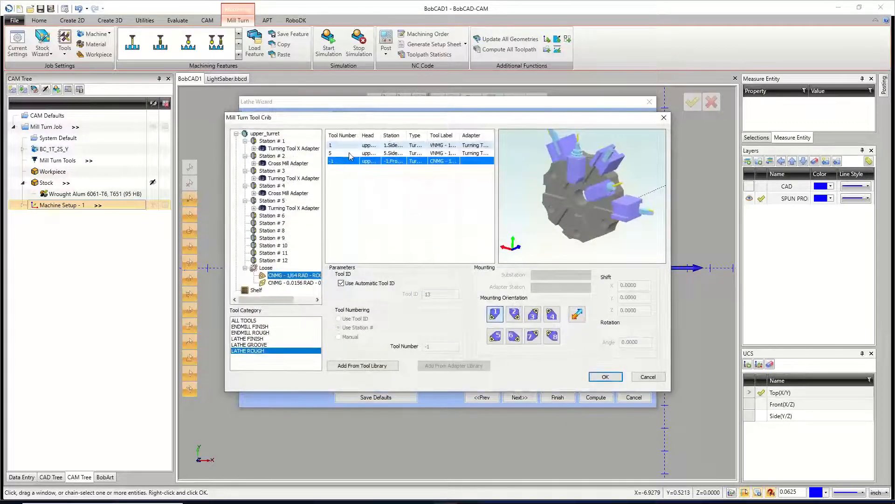
left_click(349, 152)
middle_click_drag(636, 177, 607, 202)
middle_click_drag(588, 166, 581, 229)
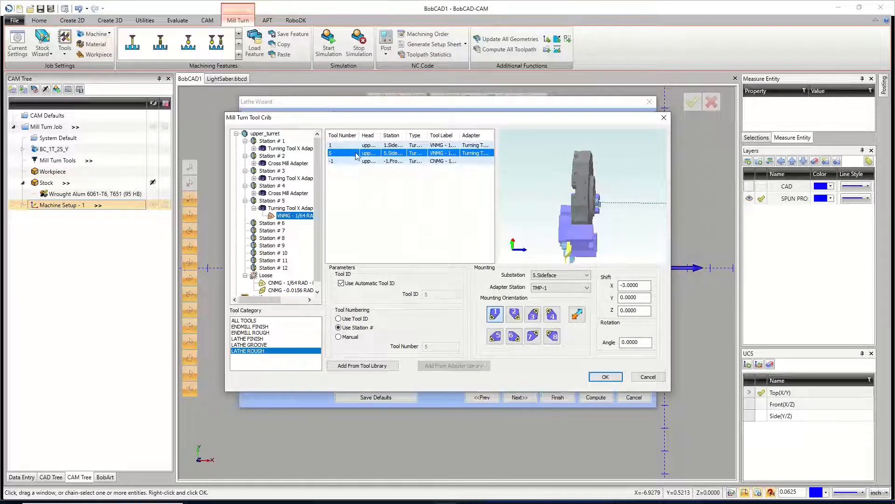
left_click(606, 377)
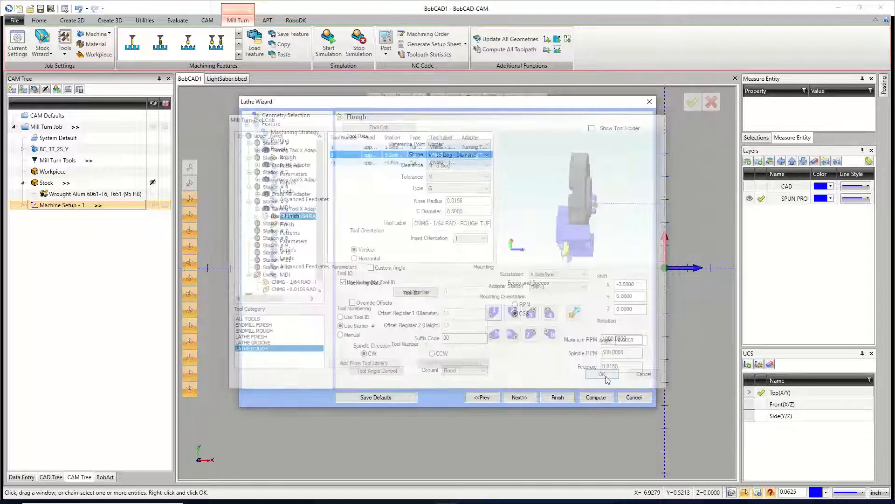
- Show the tool holder in the rough tool preview and compare the tool with the hilt profile behind the wizard
left_click(591, 128)
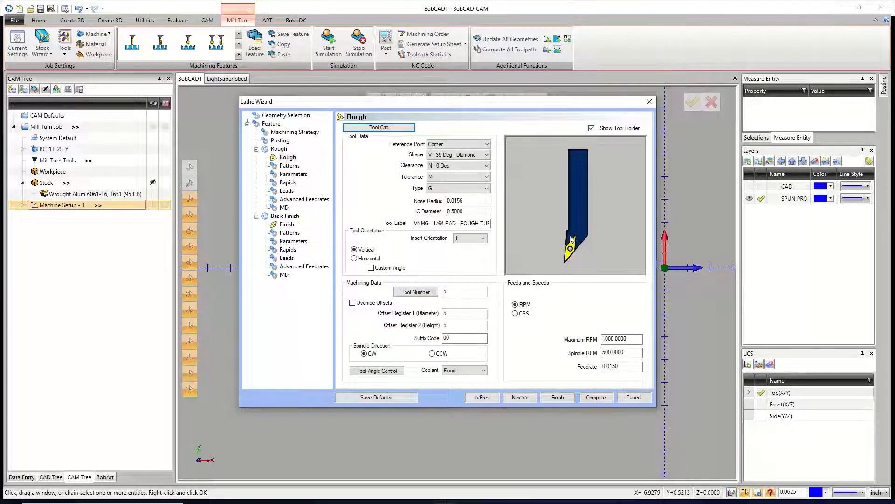
left_click_drag(517, 106, 375, 134)
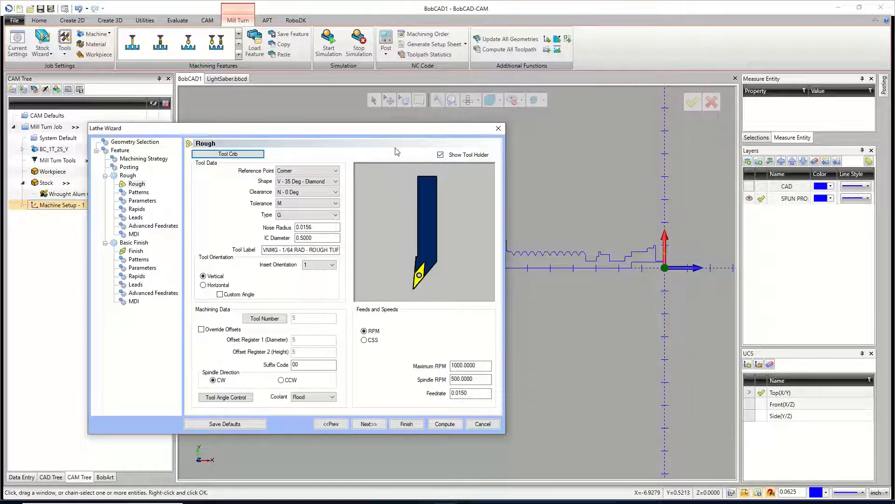
left_click_drag(393, 130, 551, 109)
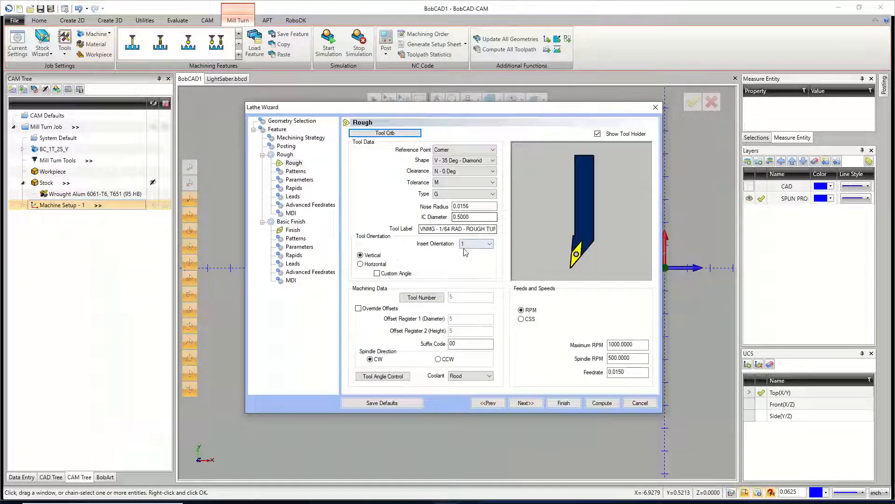
- Use the Standard rough pattern and set system compensation to On with Collision Detection, including the tool holder
left_click(527, 403)
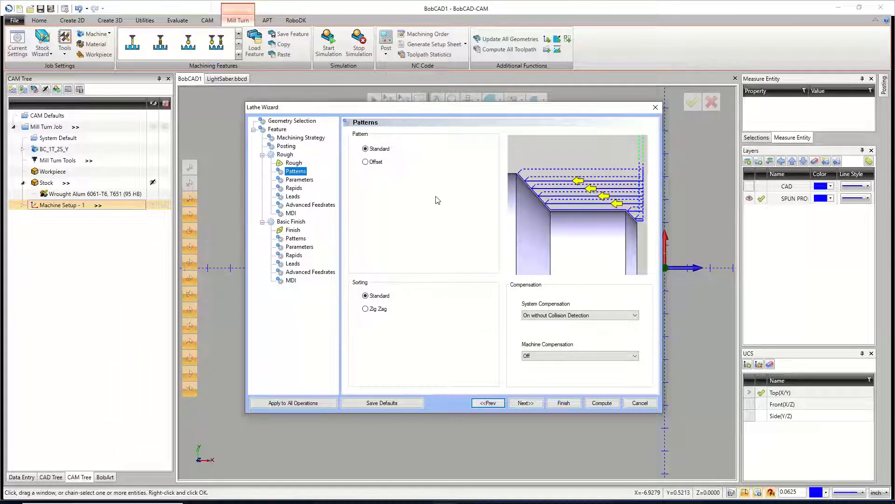
left_click(366, 150)
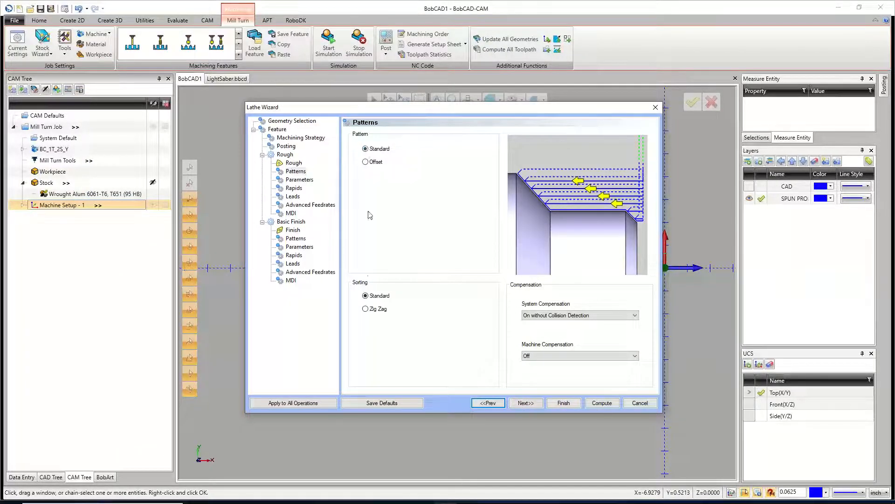
left_click(366, 162)
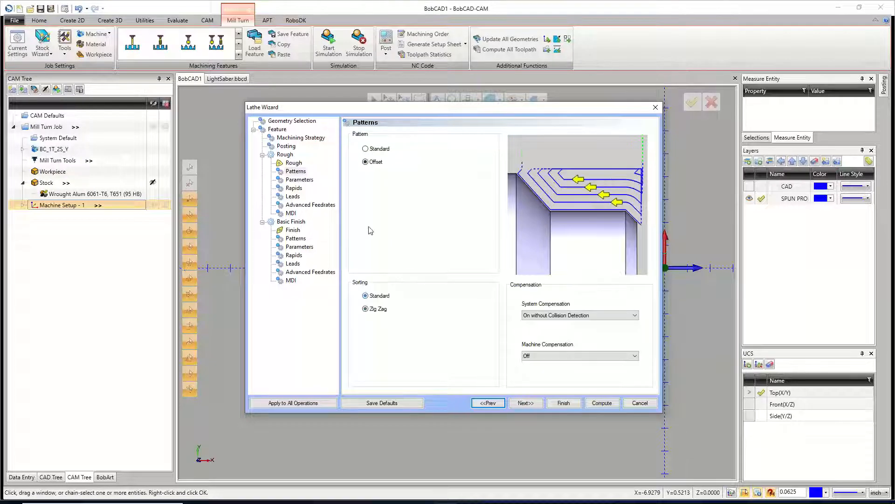
left_click(366, 149)
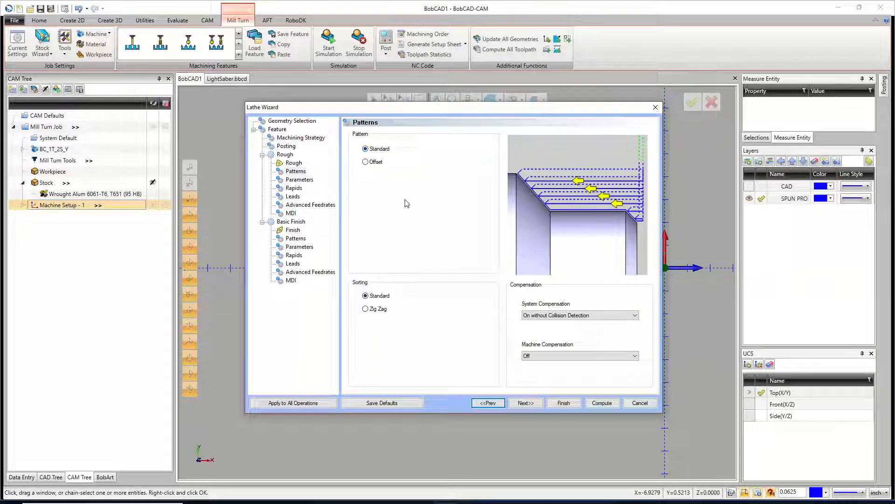
left_click(524, 315)
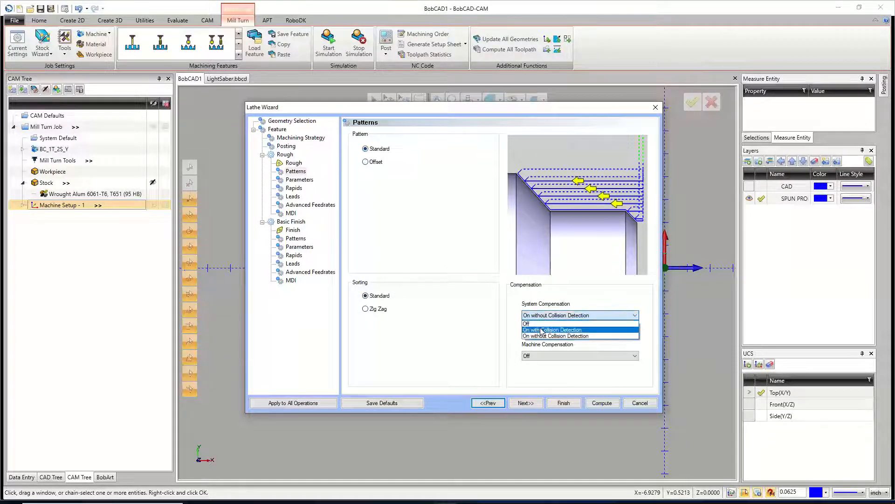
left_click(543, 330)
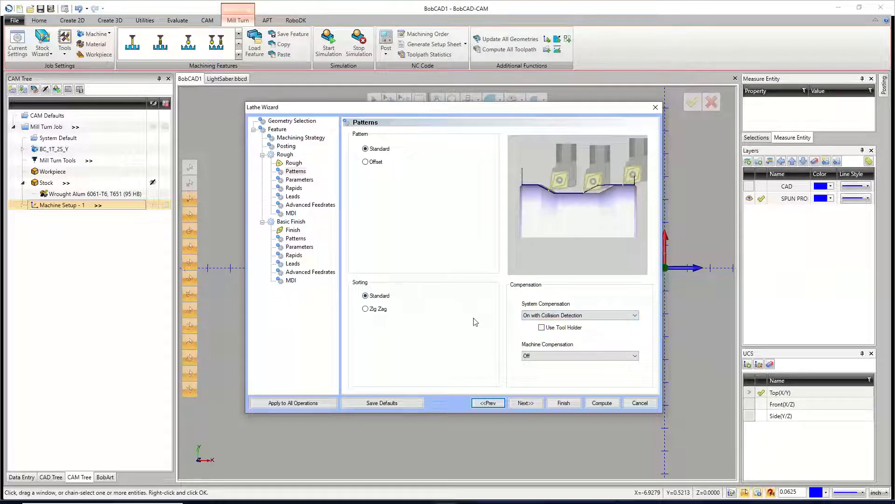
left_click(542, 328)
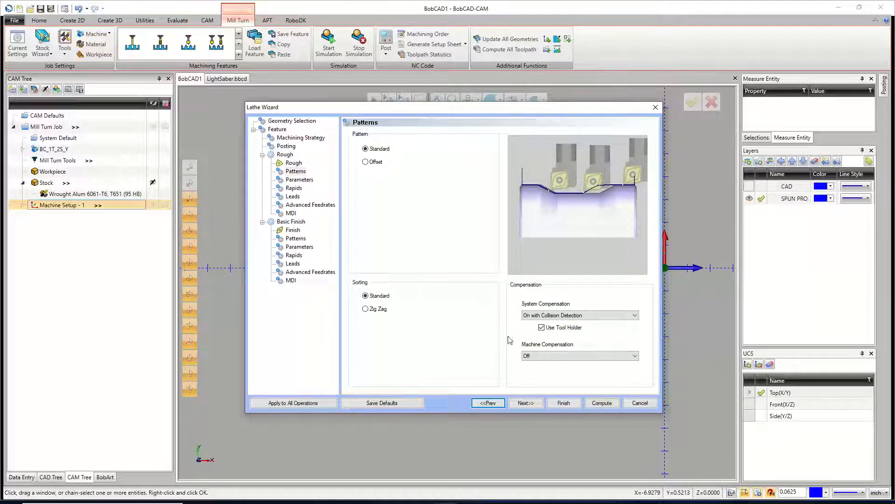
- Keep the rough depth of cut at 0.0500 and set the overlap to To Previous Cut
left_click(528, 403)
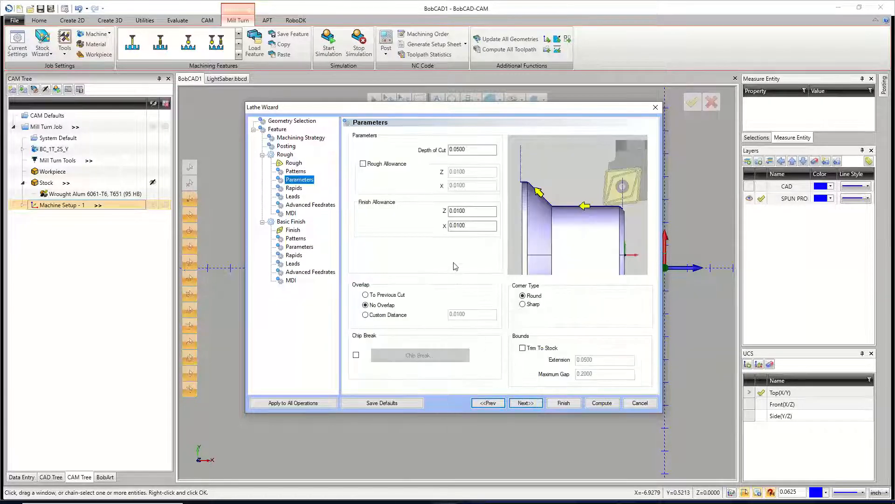
left_click_drag(470, 150, 421, 146)
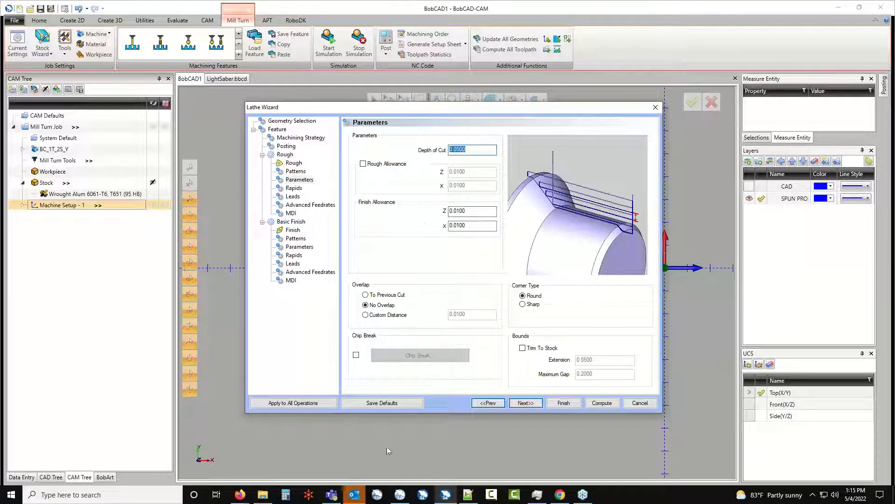
left_click(354, 494)
left_click(407, 467)
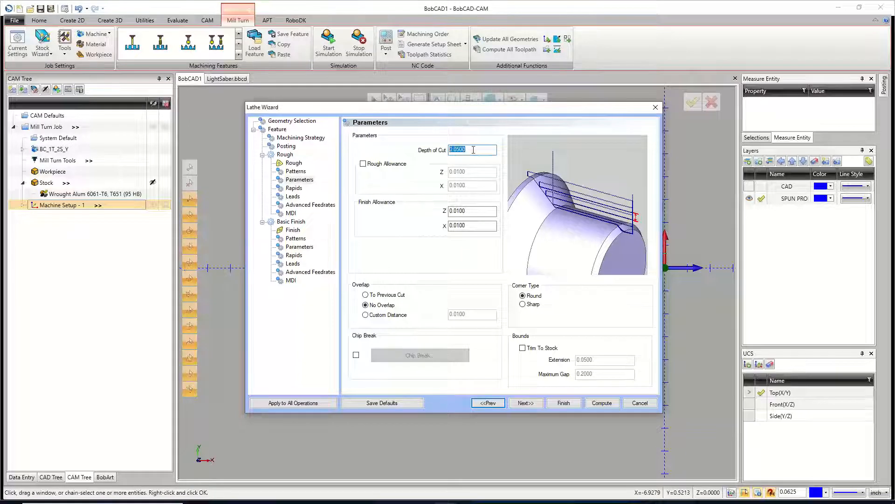
left_click(470, 152)
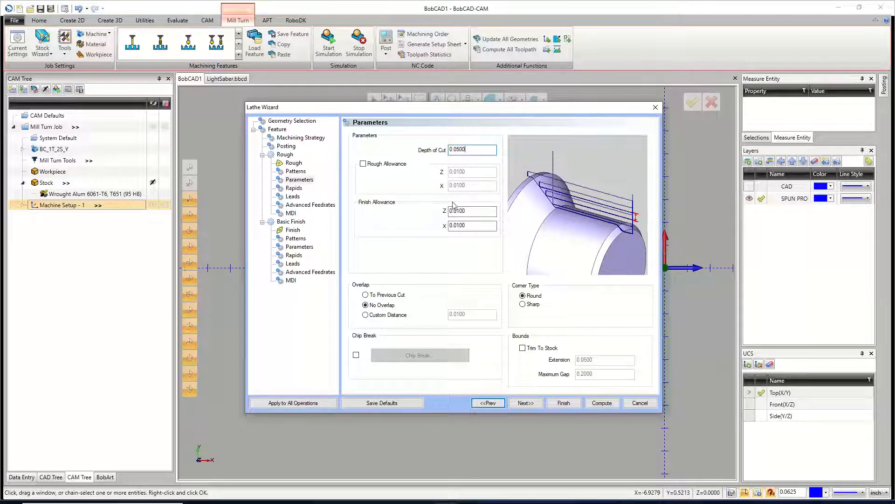
left_click(365, 295)
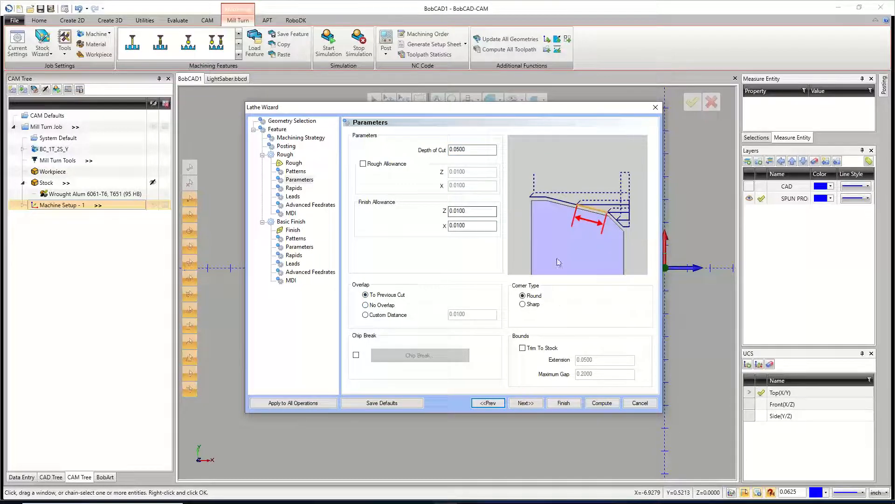
- Keep the rough overlap at To Previous Cut and accept the default rapids, leads and advanced feedrates for the rough operation
left_click(386, 306)
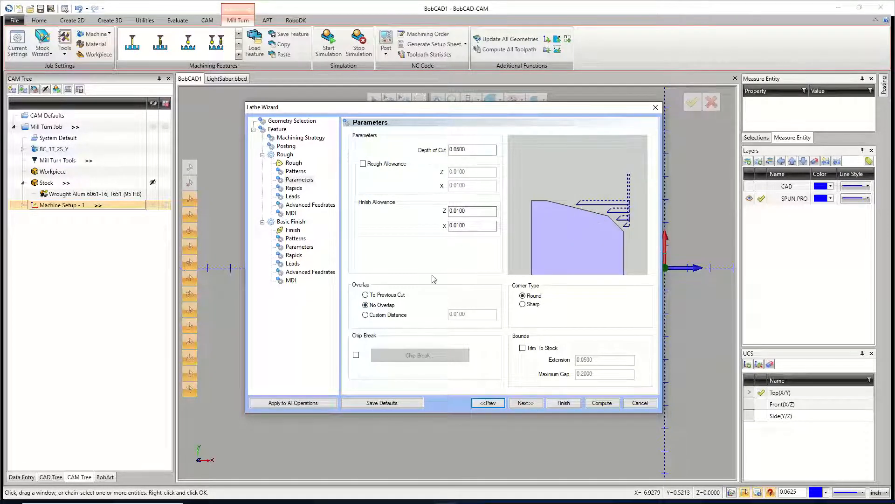
left_click(395, 295)
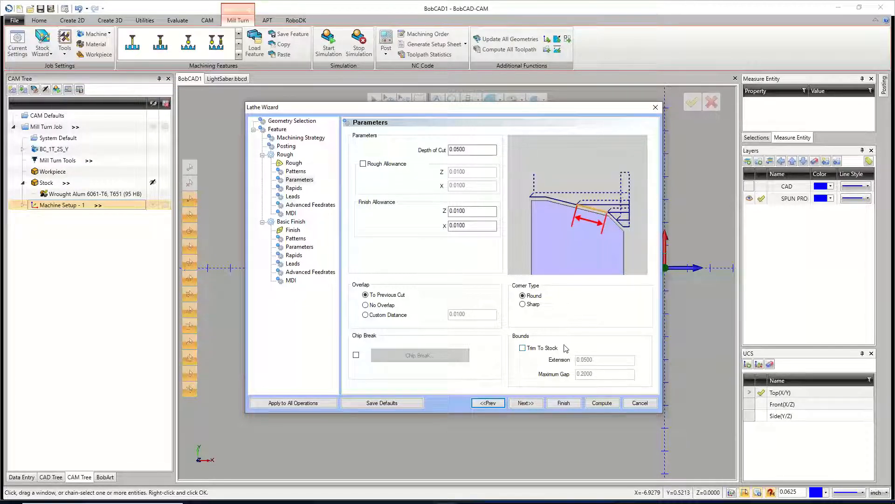
left_click(527, 404)
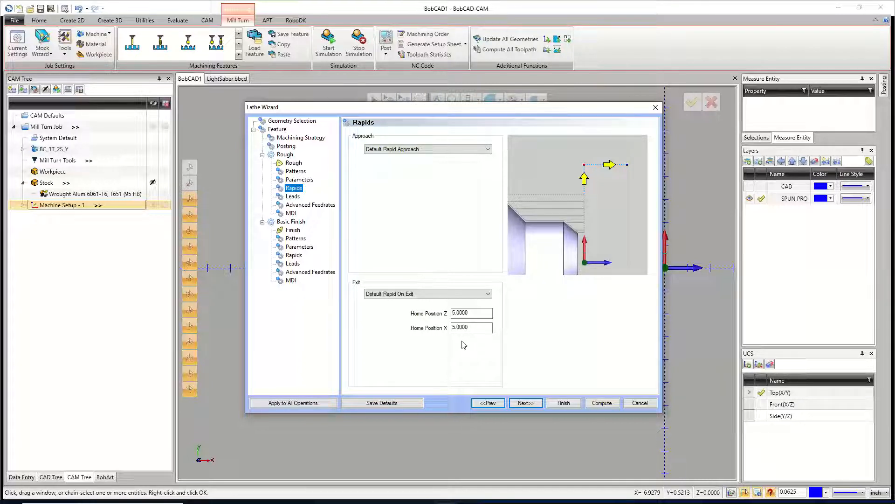
left_click(526, 402)
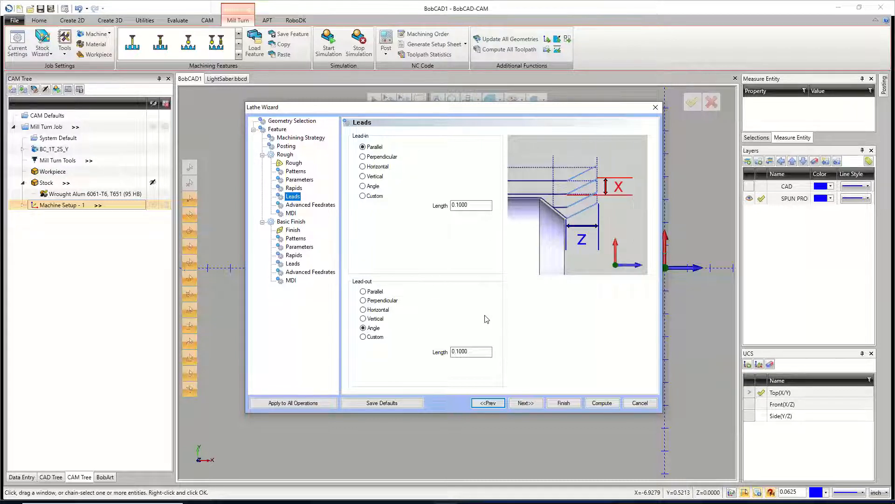
left_click(526, 403)
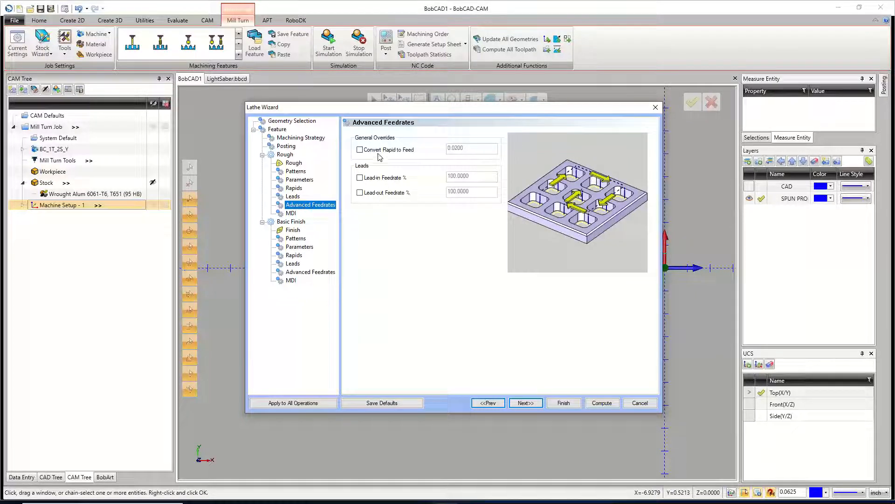
left_click(527, 403)
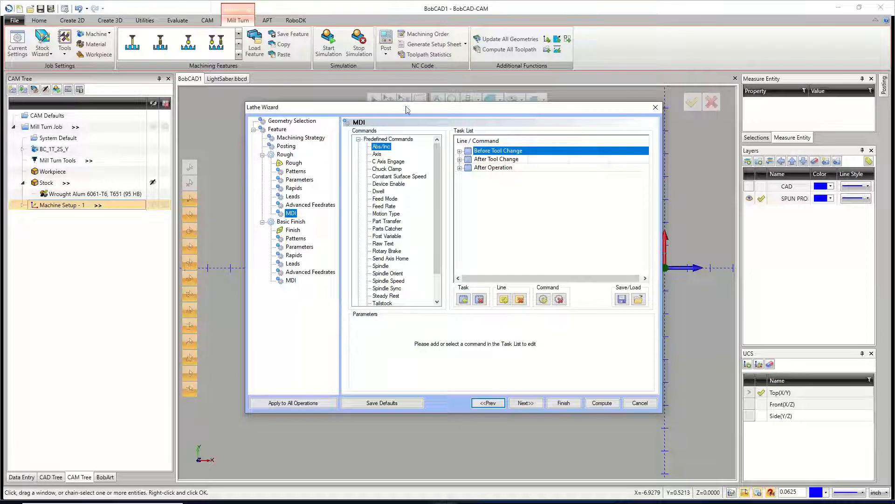
- View the hilt profile hidden behind the Lathe Wizard
left_click_drag(407, 108, 509, 172)
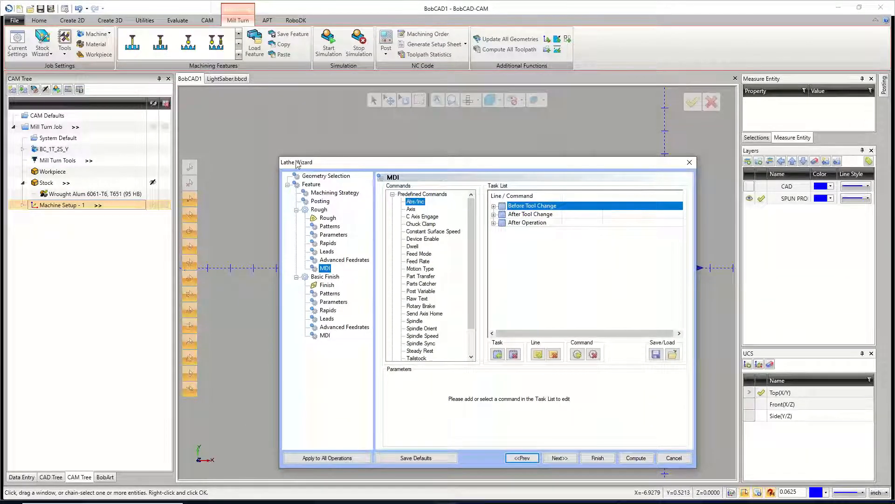
left_click_drag(427, 166, 799, 192)
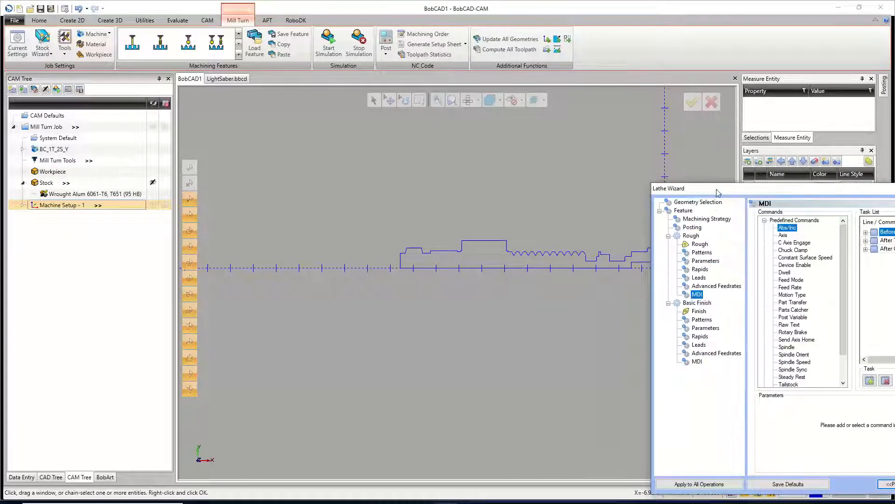
left_click_drag(716, 192, 304, 138)
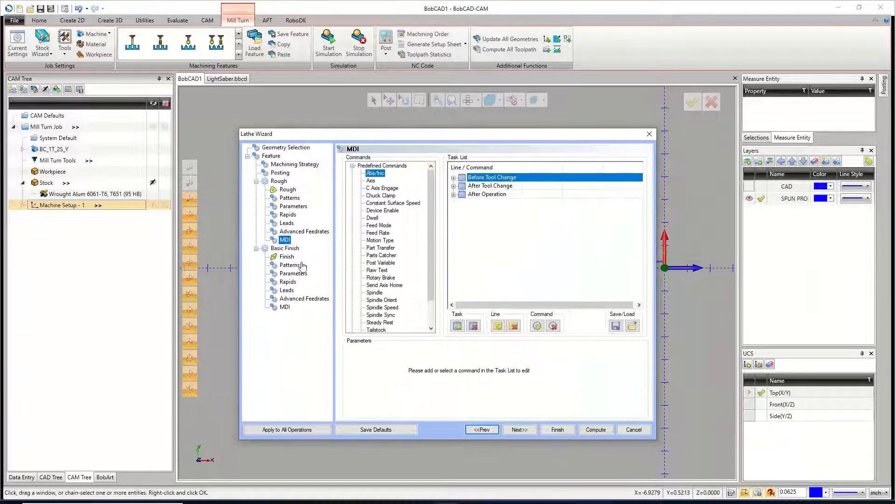
- Assign the VNMG rough turning tool at station 5 from the tool crib to the Basic Finish operation
left_click(519, 429)
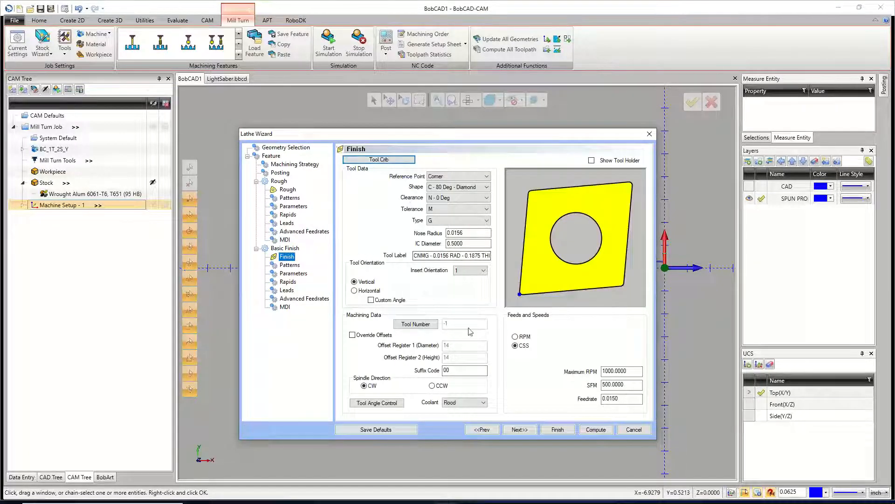
left_click(379, 160)
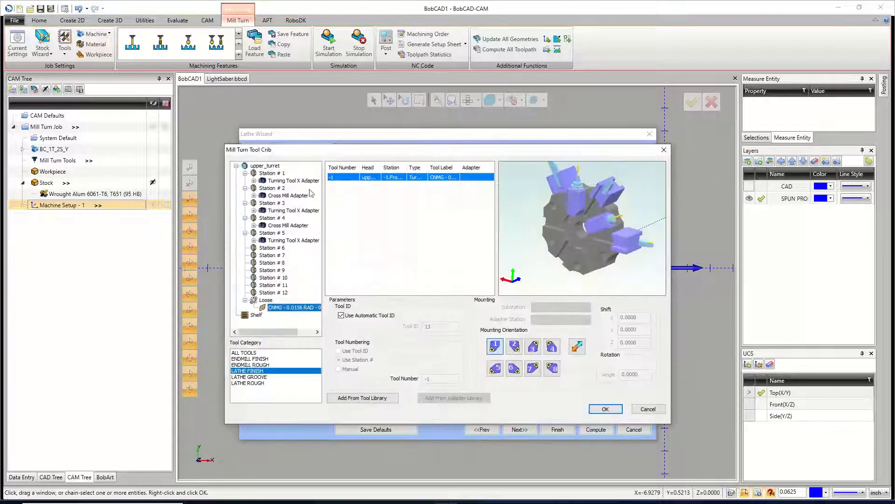
left_click(252, 383)
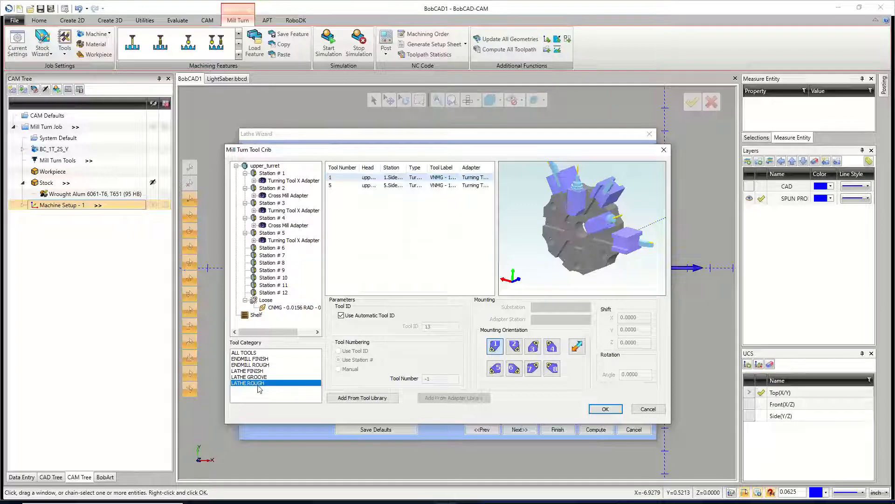
left_click(347, 186)
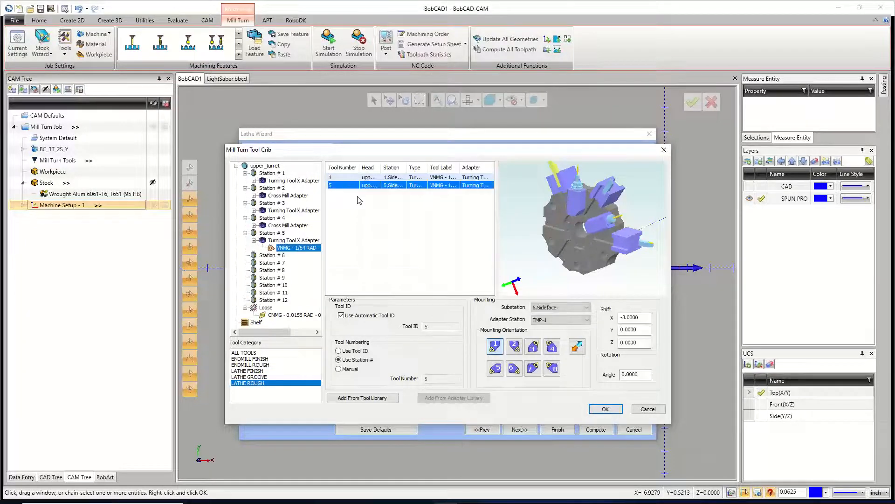
left_click(605, 409)
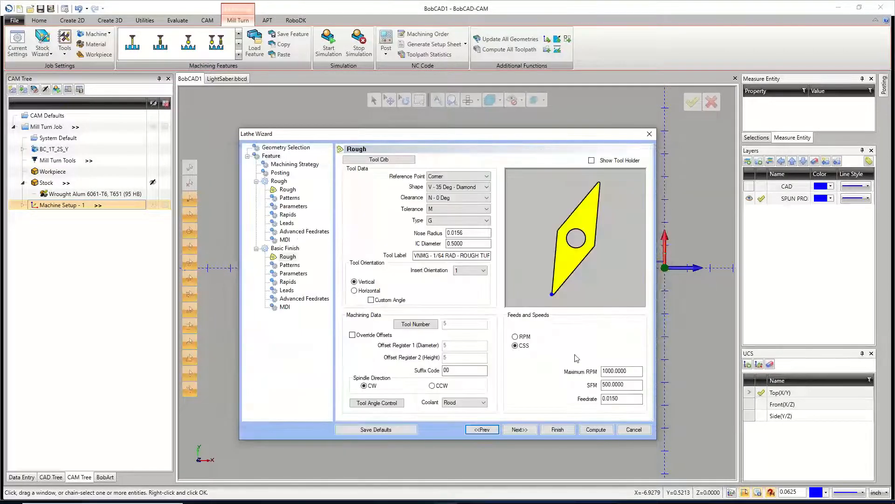
- Use the Continuous finish pattern and set system compensation to On with Collision Detection, including the tool holder
left_click(520, 430)
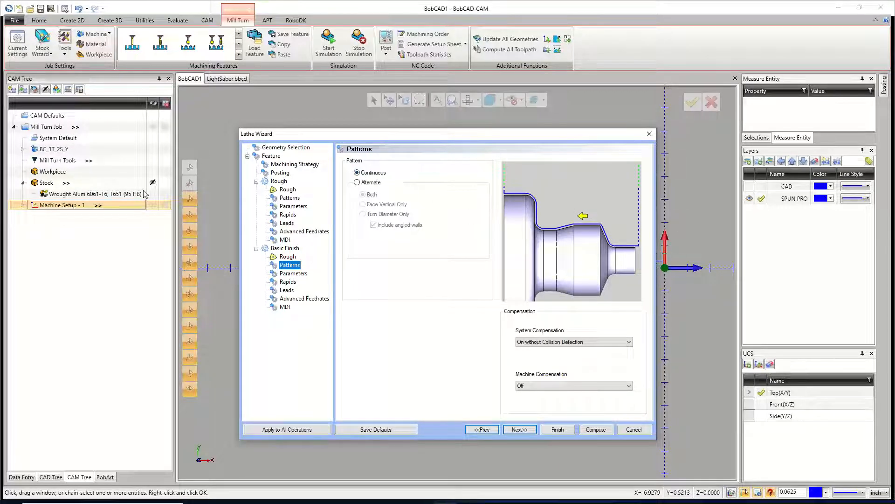
left_click(358, 182)
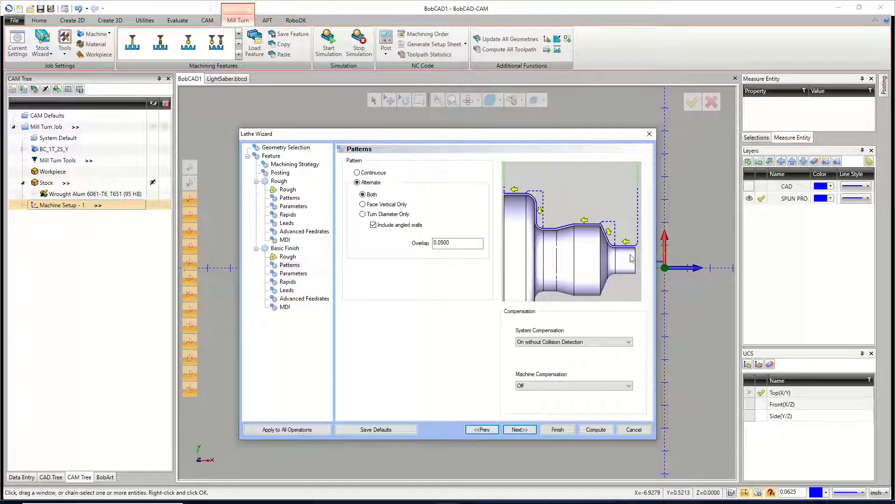
left_click(357, 173)
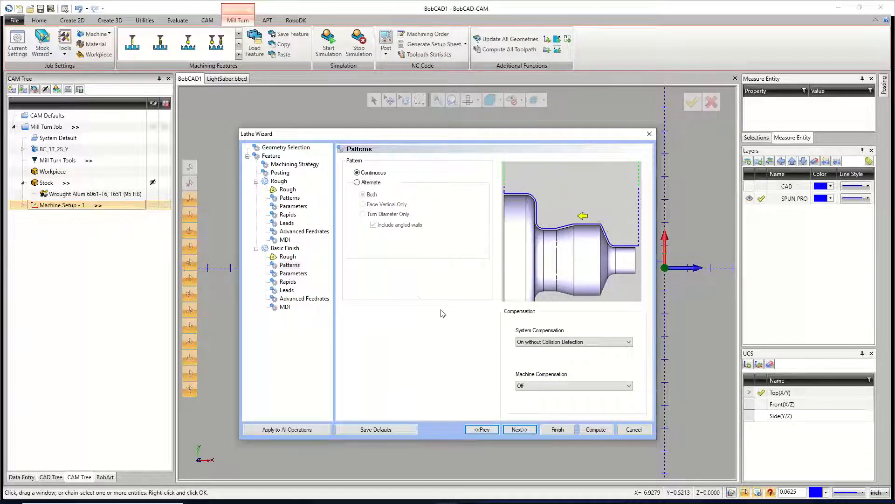
left_click(562, 343)
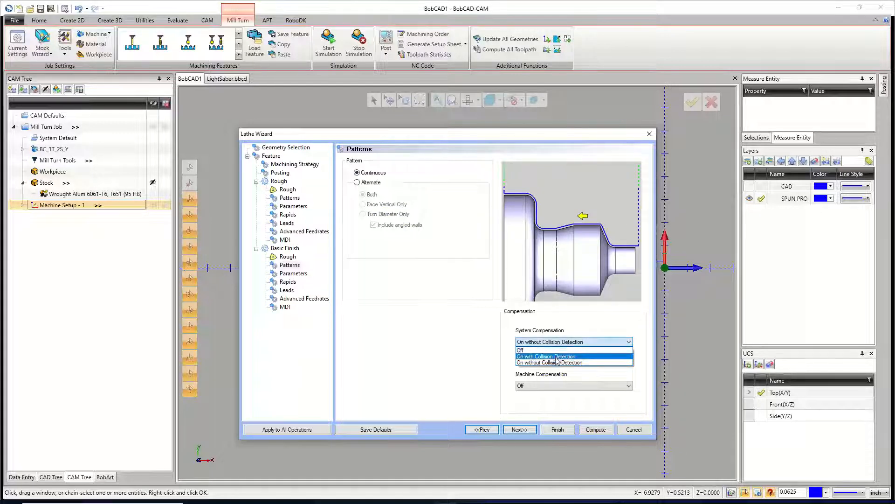
left_click(557, 357)
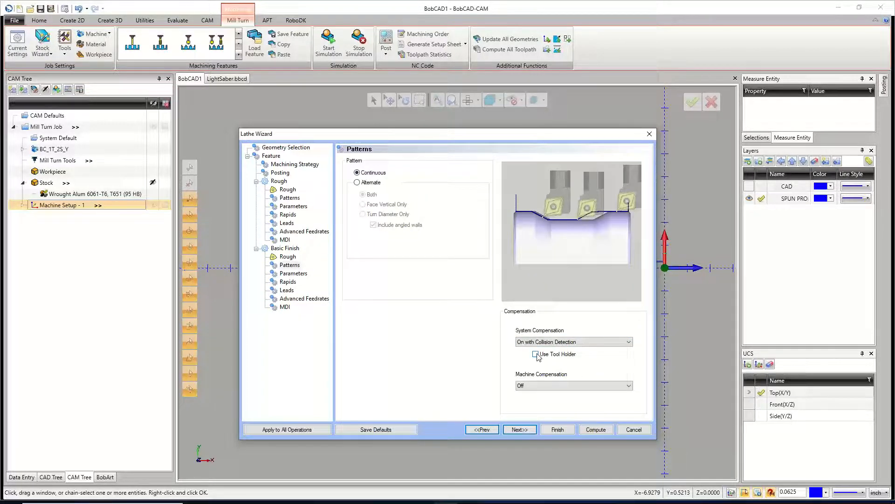
left_click(536, 354)
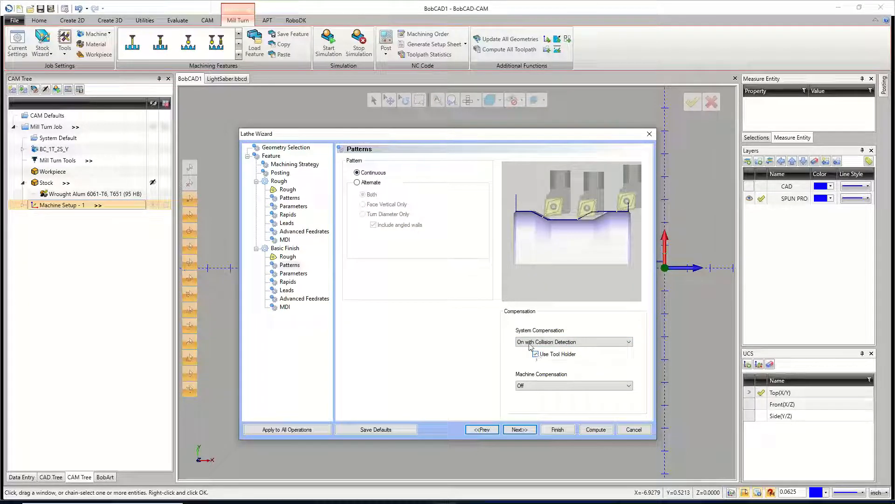
- Accept the default finish parameters, rapids, leads, feedrates and MDI settings, and compute the turning toolpath
left_click(520, 431)
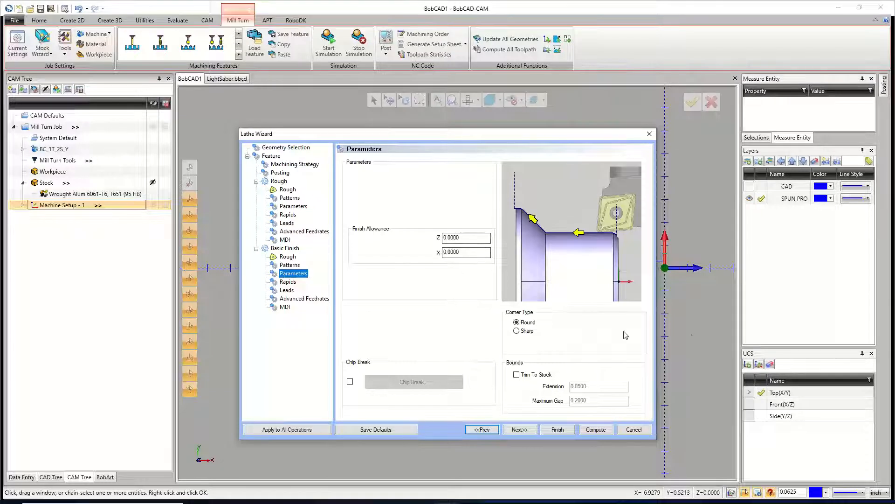
left_click(519, 429)
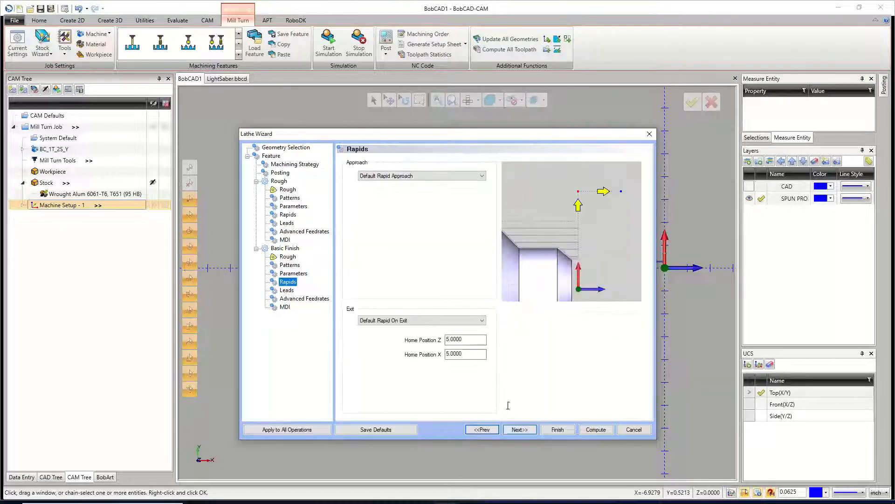
left_click(519, 429)
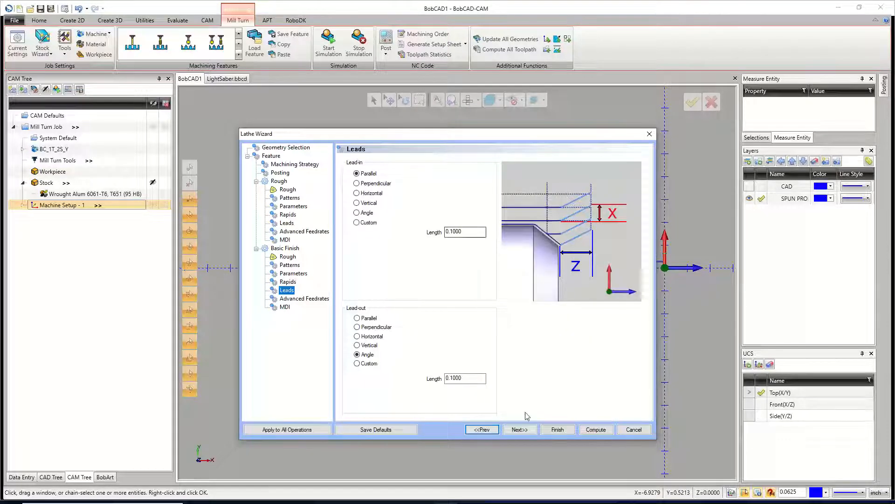
left_click(520, 429)
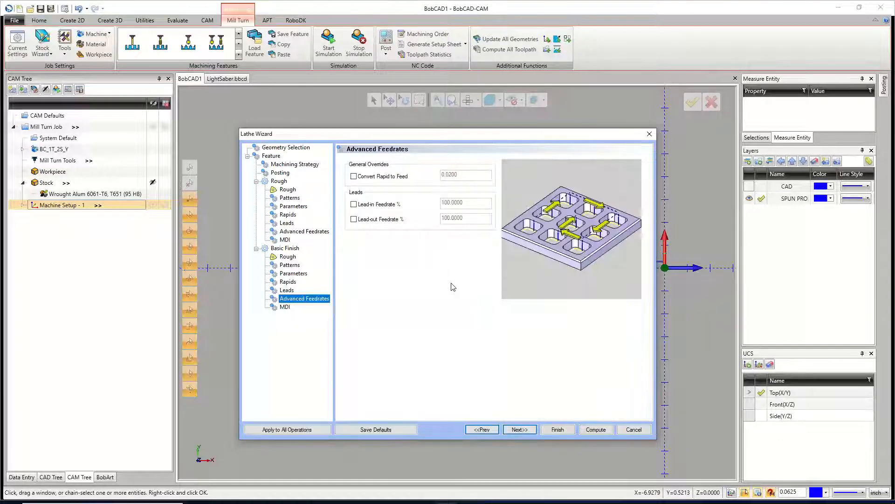
left_click(515, 429)
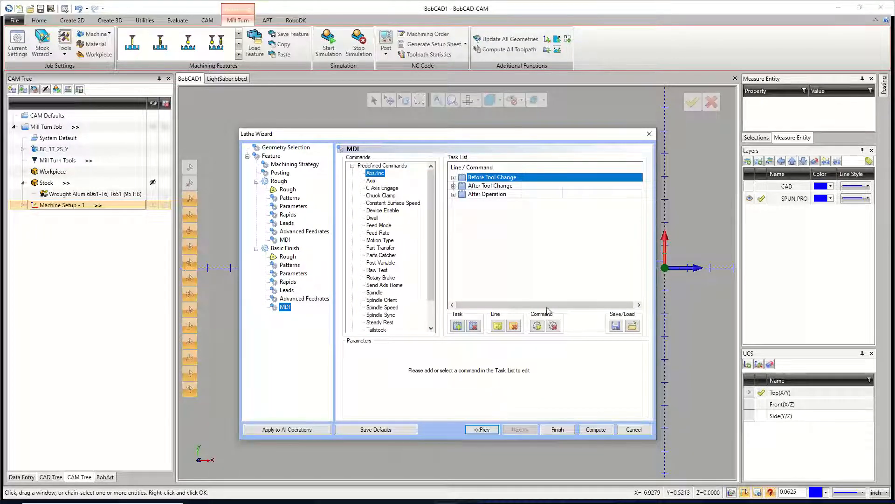
left_click(595, 429)
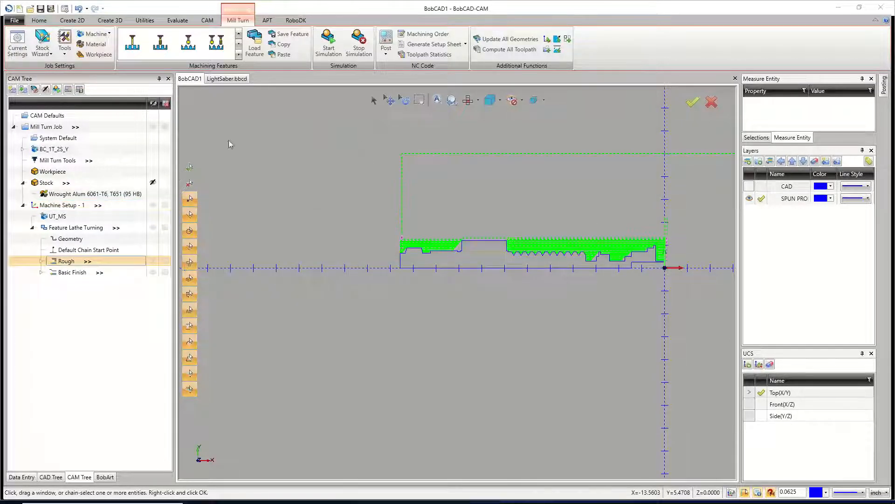
- Save the job as LightSaber 2.bbcd in the Millturn Part Files folder
left_click(40, 9)
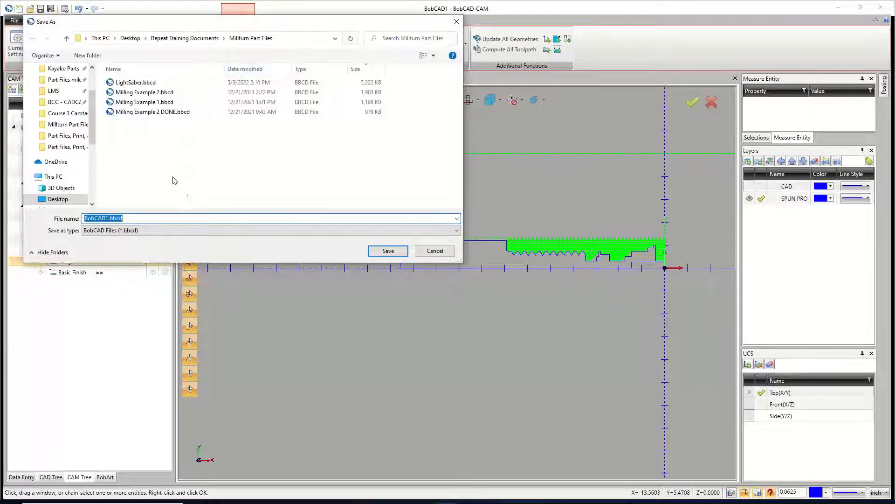
left_click(135, 82)
left_click(110, 218)
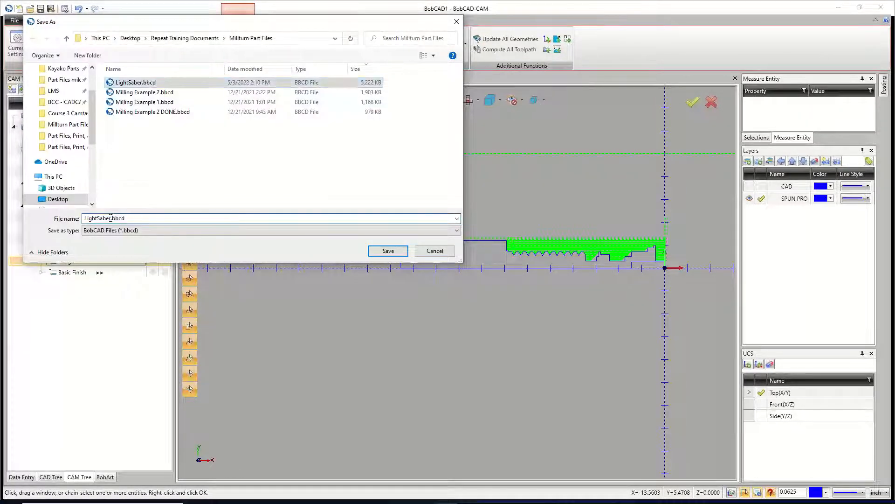
type("2")
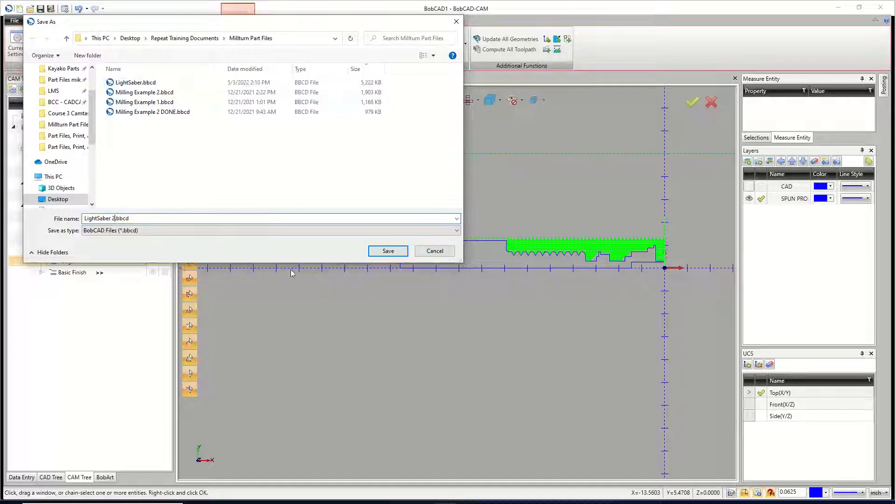
left_click(396, 252)
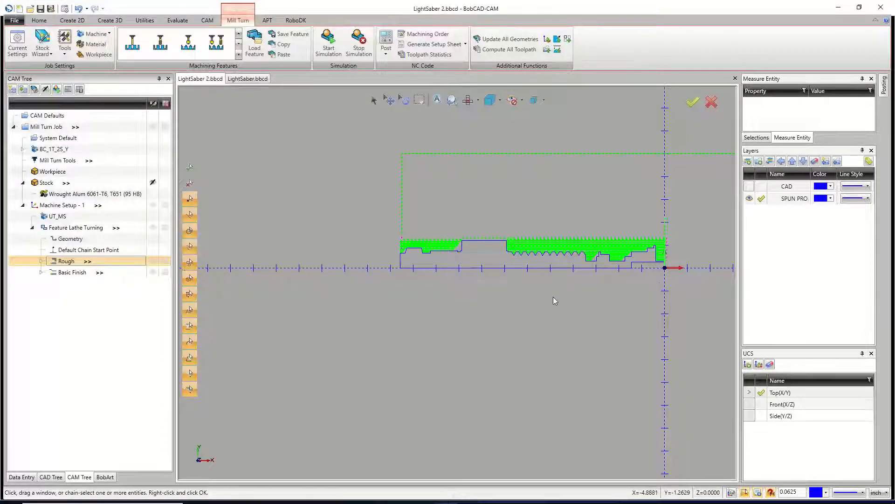
- Examine the computed turning toolpath along the hilt profile, from the stepped front grooves to the back end
scroll(670, 257, "up", 1)
scroll(647, 249, "up", 2)
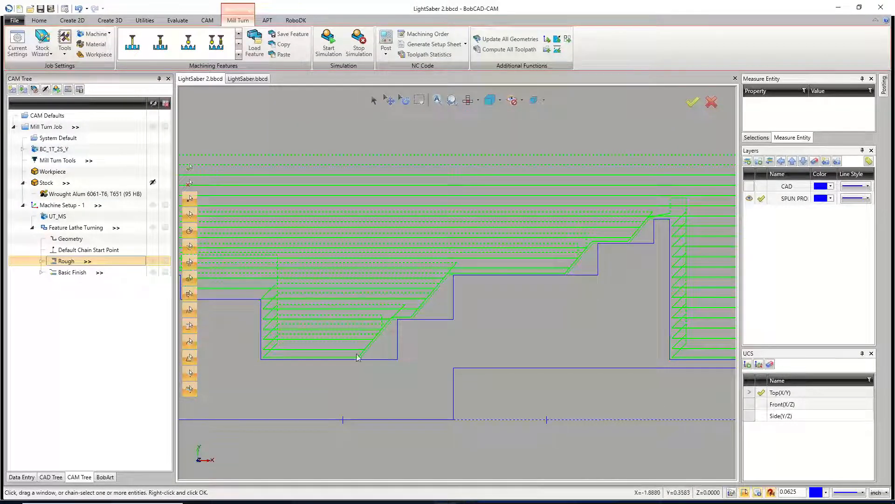
scroll(568, 301, "down", 3)
scroll(420, 313, "up", 2)
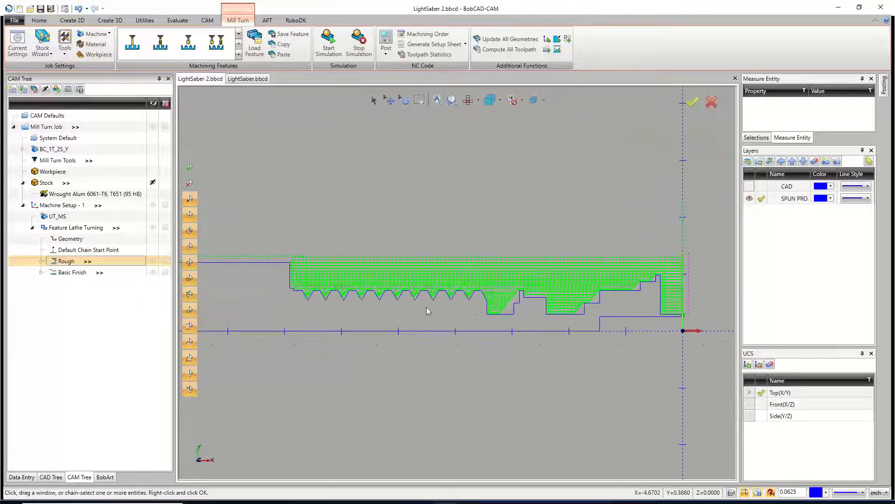
scroll(581, 308, "down", 3)
scroll(229, 278, "up", 2)
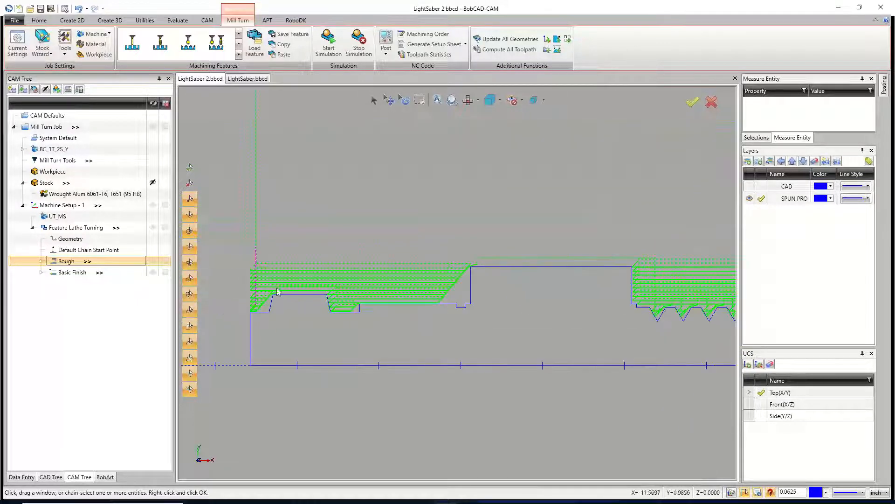
scroll(418, 290, "down", 3)
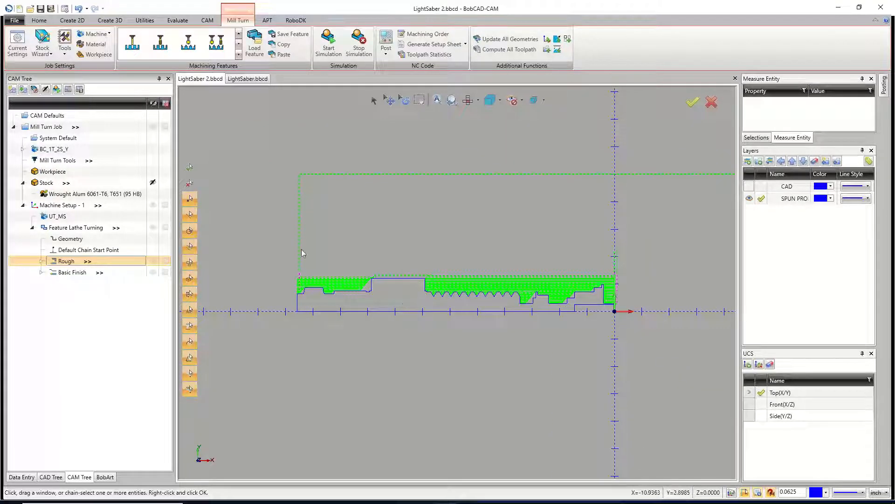
- Review the roughing parameters of the lathe turning feature and leave the wizard without making changes
right_click(68, 233)
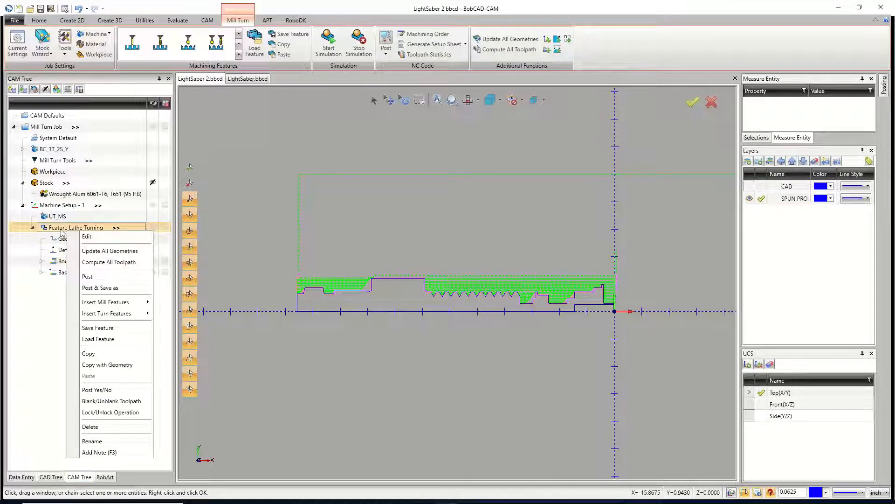
left_click(61, 230)
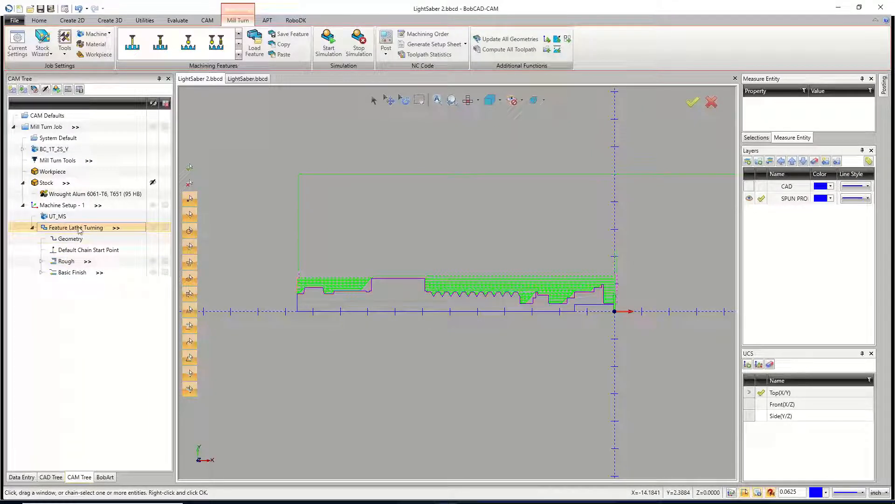
double_click(79, 230)
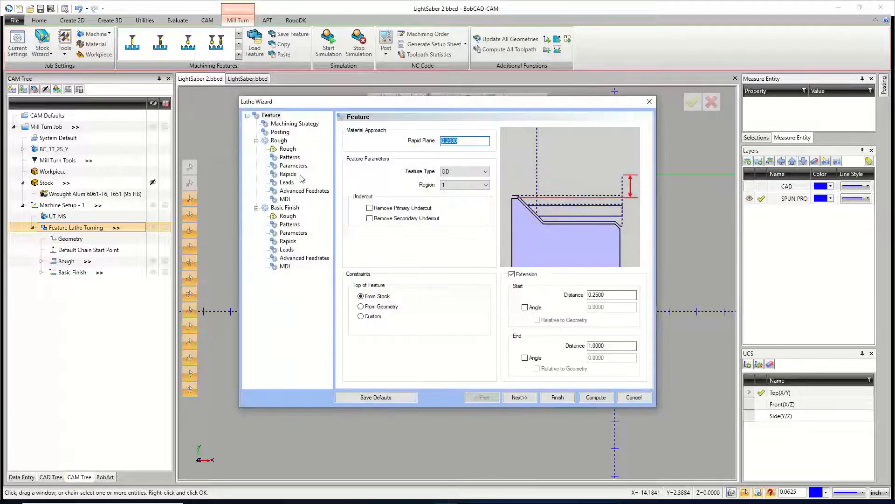
left_click(293, 165)
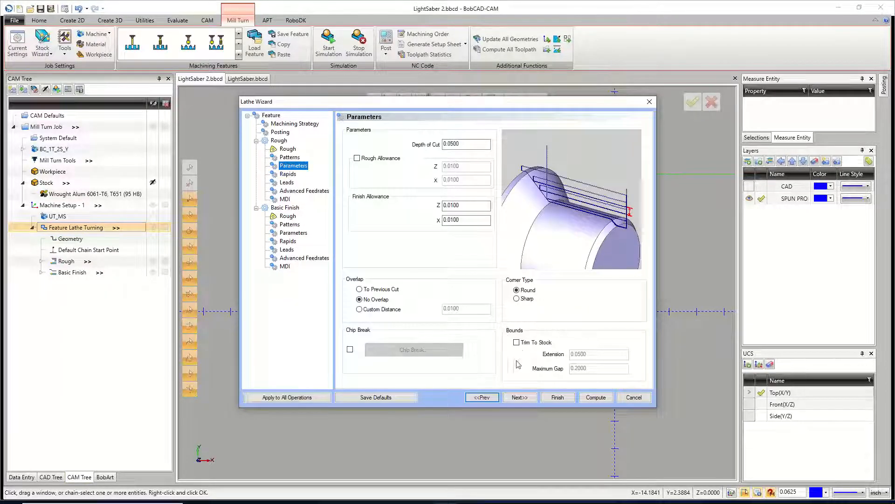
left_click(630, 397)
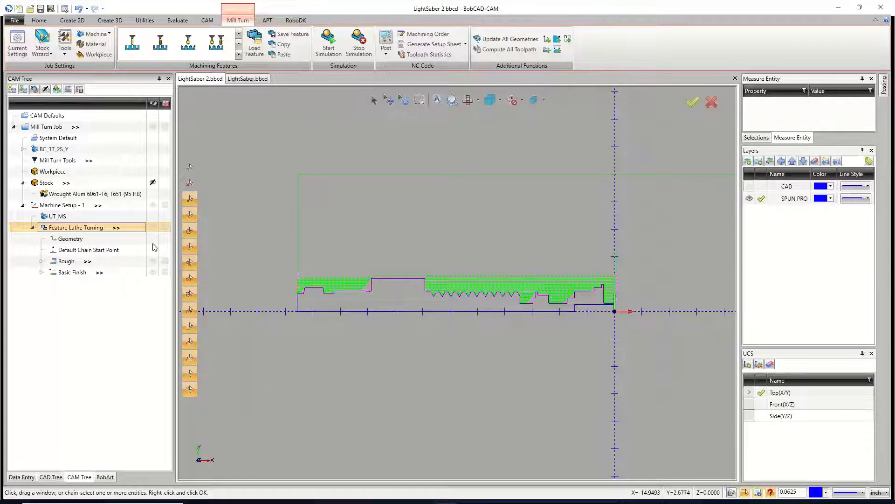
- Expand the Rough and Basic Finish operations and inspect the operation stock assigned to the roughing pass
left_click(41, 262)
left_click(41, 283)
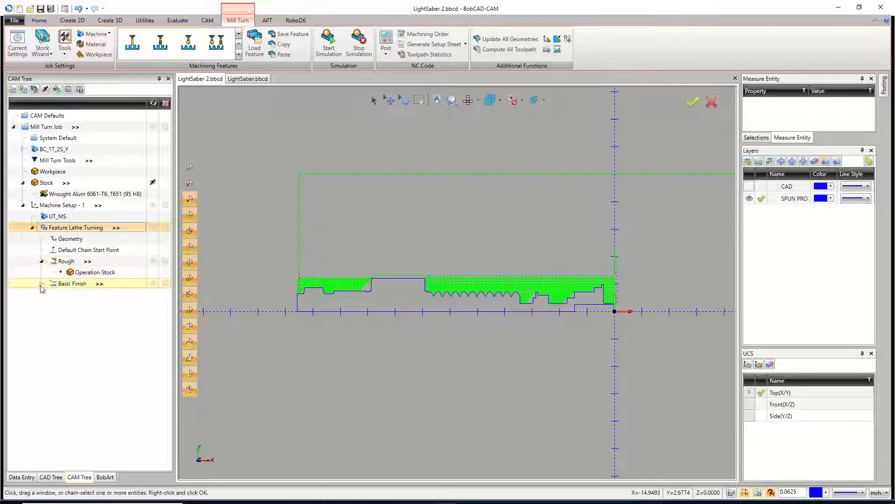
left_click(94, 272)
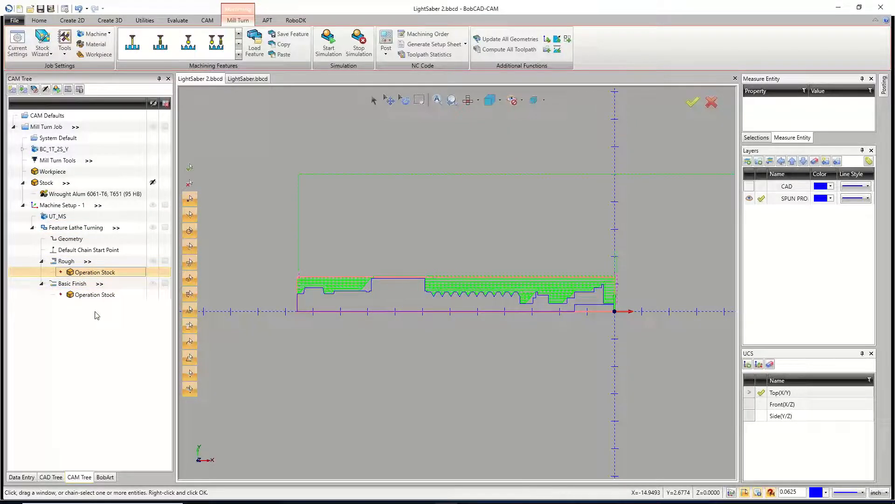
left_click(76, 227)
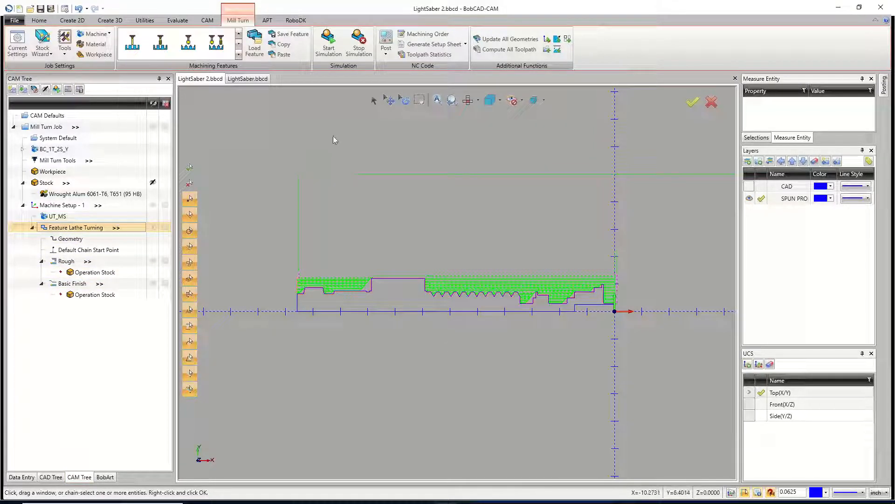
- Start the machine simulation and run the rough and finish turning operations on the bar at a slightly reduced speed
left_click(328, 43)
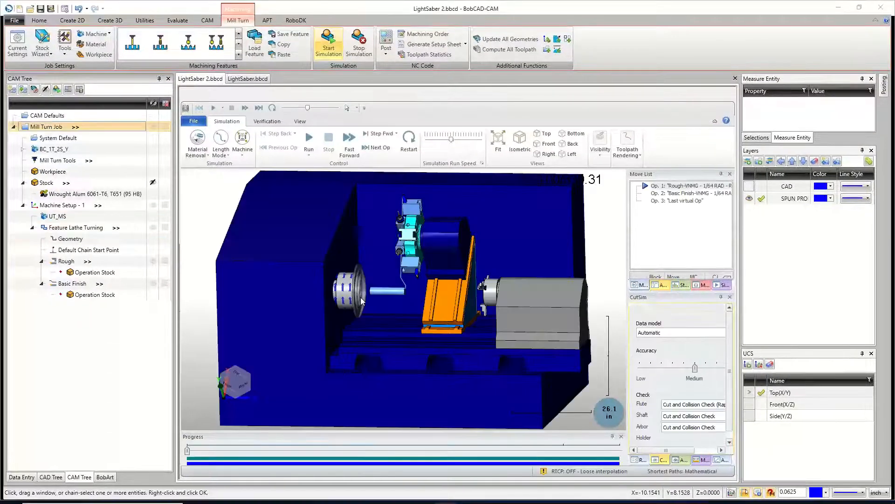
scroll(390, 308, "up", 8)
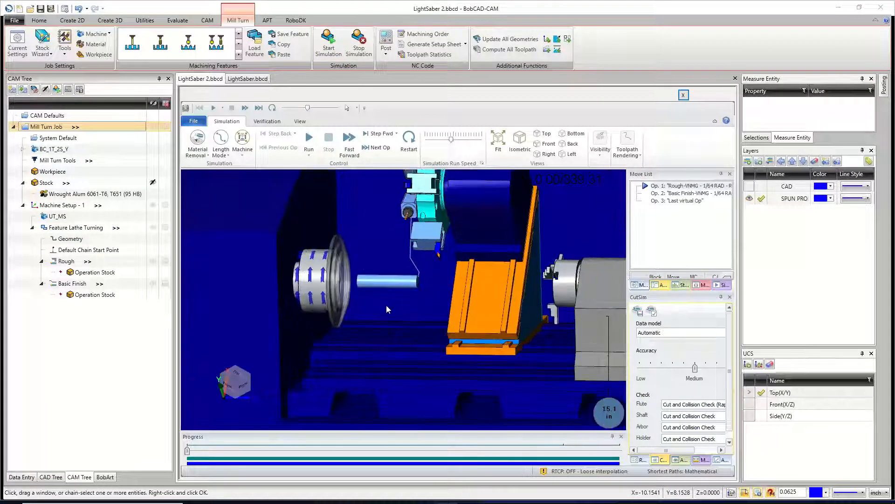
scroll(392, 298, "down", 3)
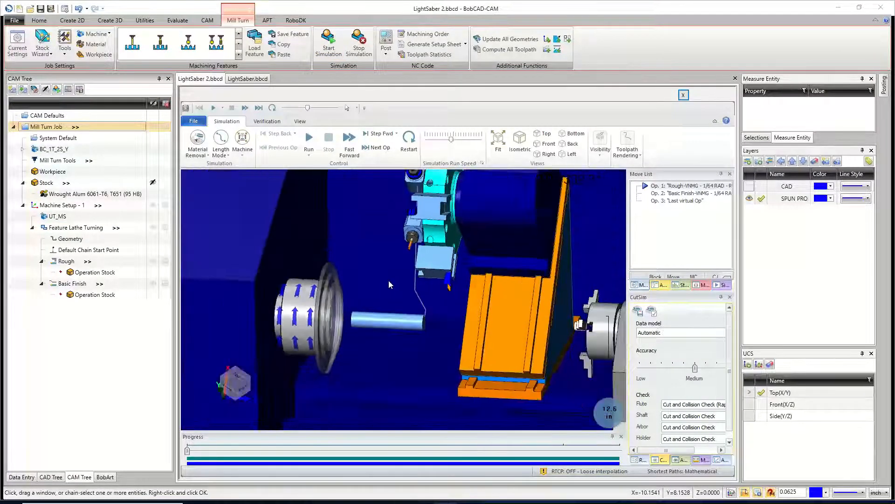
scroll(388, 324, "up", 5)
left_click_drag(452, 145, 444, 145)
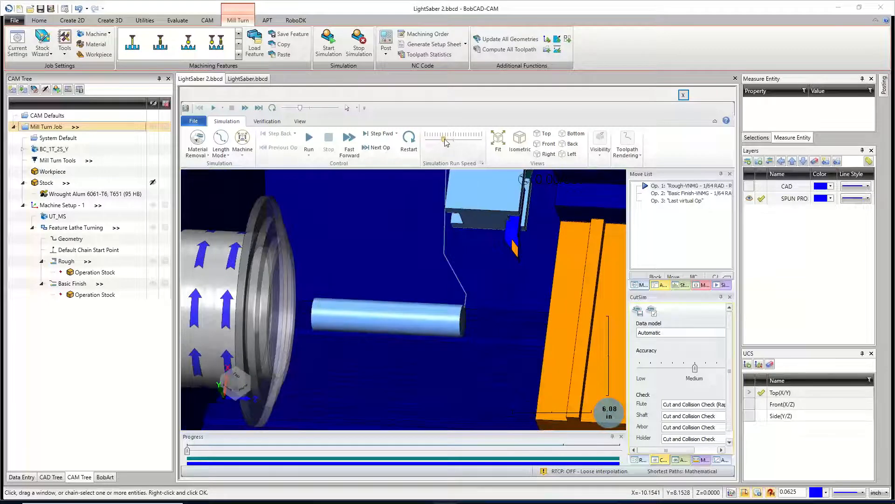
left_click(309, 142)
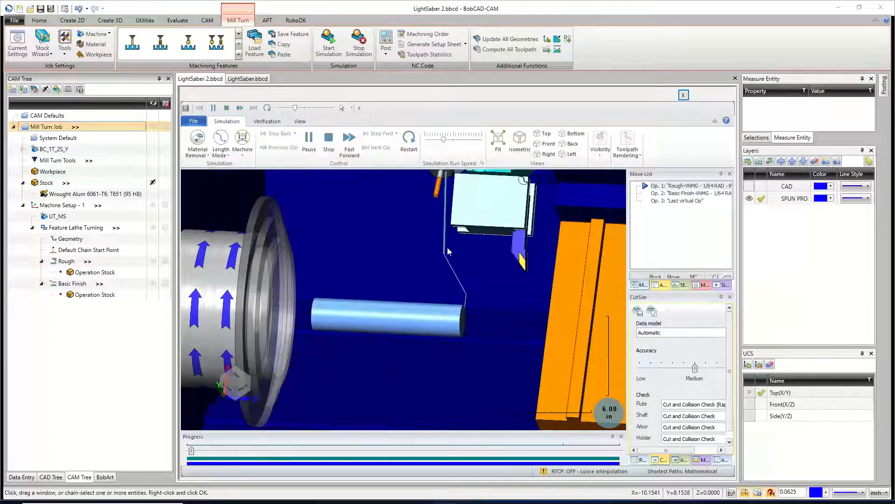
left_click_drag(447, 141, 449, 144)
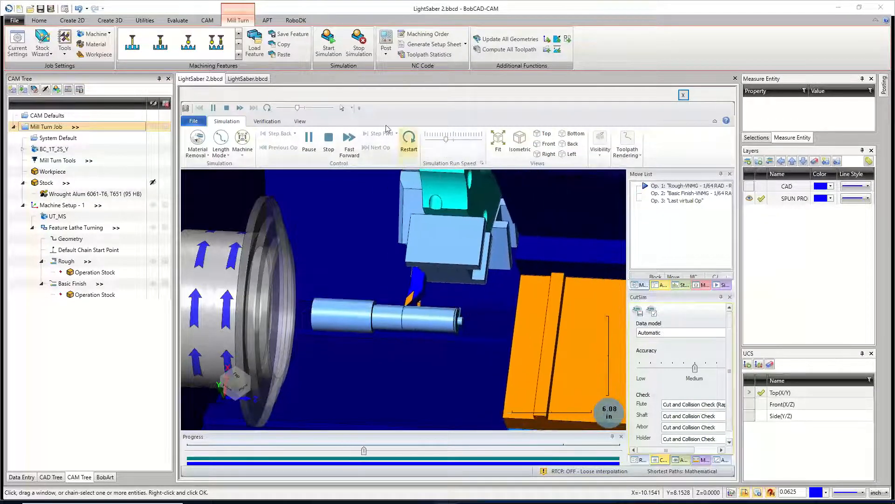
left_click(81, 24)
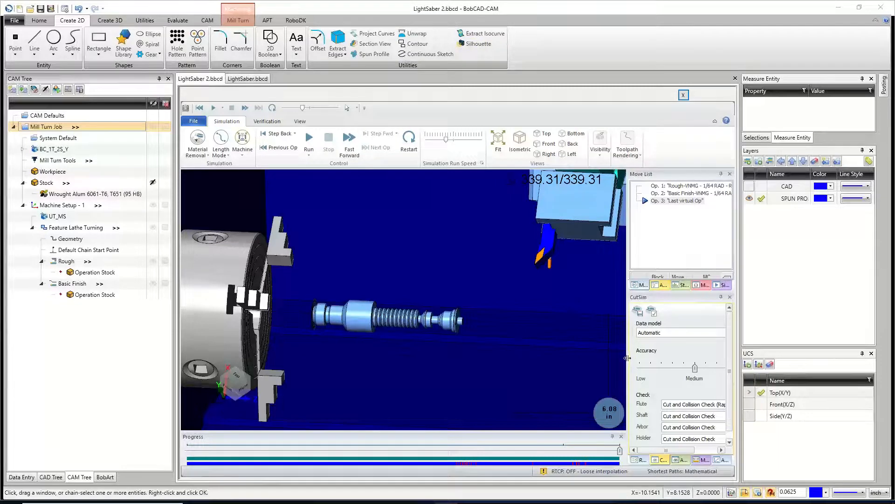
- Export the simulated stock as LightSaber2 TURN ROUGH STOCK.stl to the Millturn Part Files folder with custom resolution enabled
left_click_drag(627, 358, 546, 351)
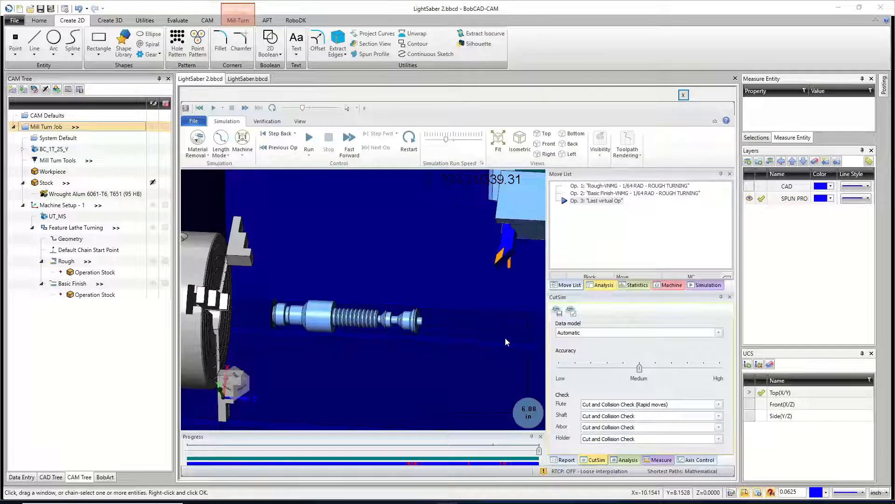
left_click(557, 310)
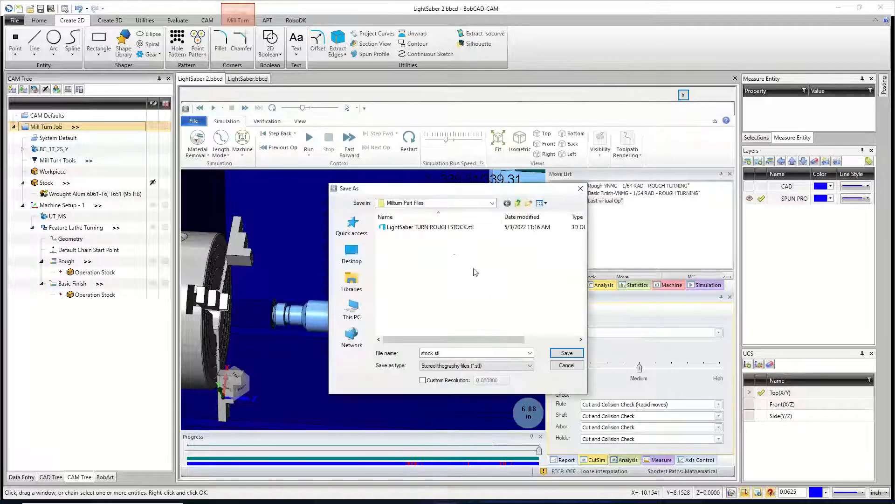
left_click(428, 228)
triple_click(445, 352)
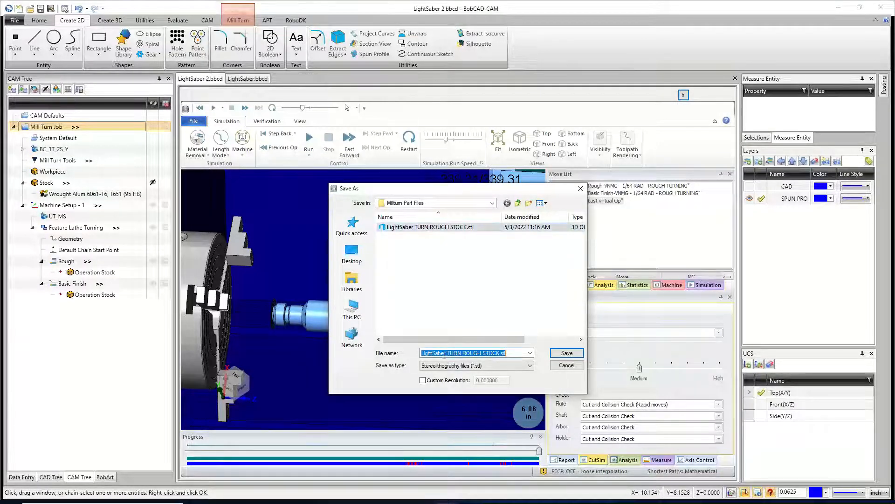
left_click(445, 353)
type("2")
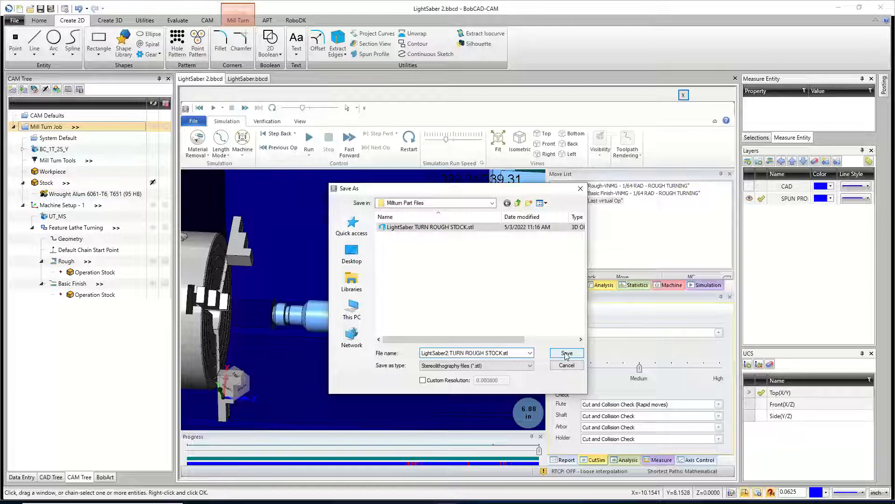
left_click(422, 380)
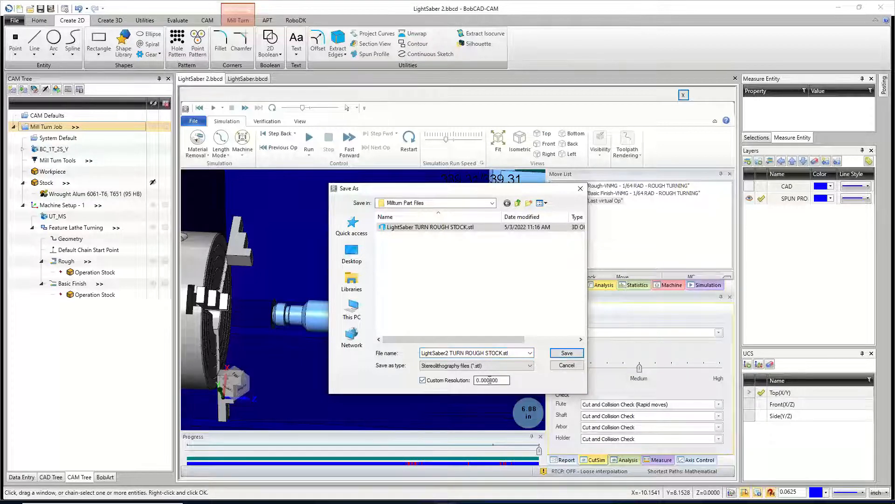
left_click(490, 380)
left_click(559, 356)
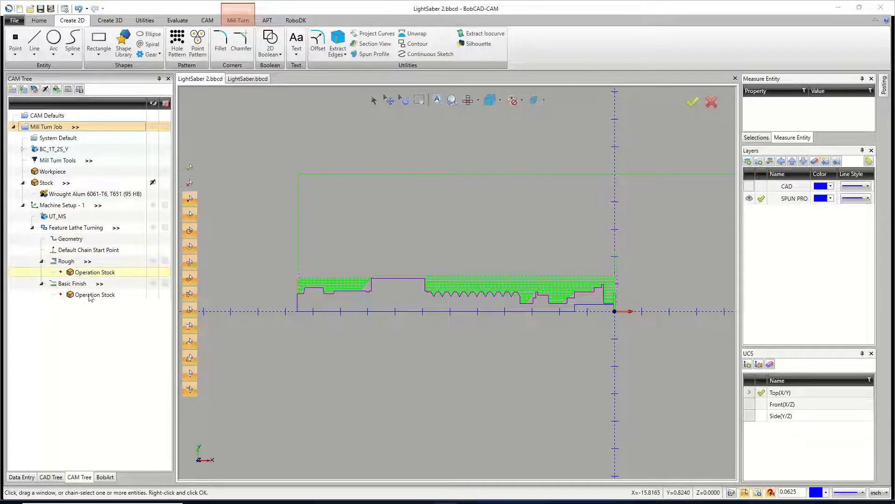
right_click(79, 273)
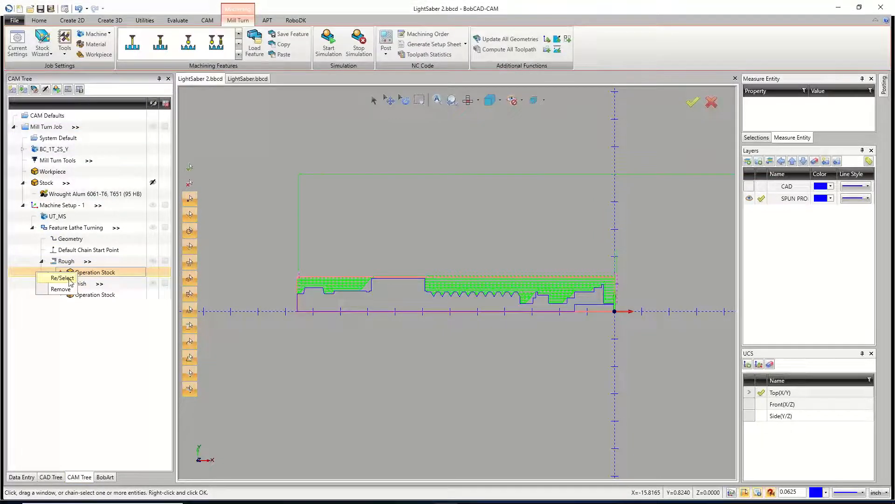
left_click(62, 278)
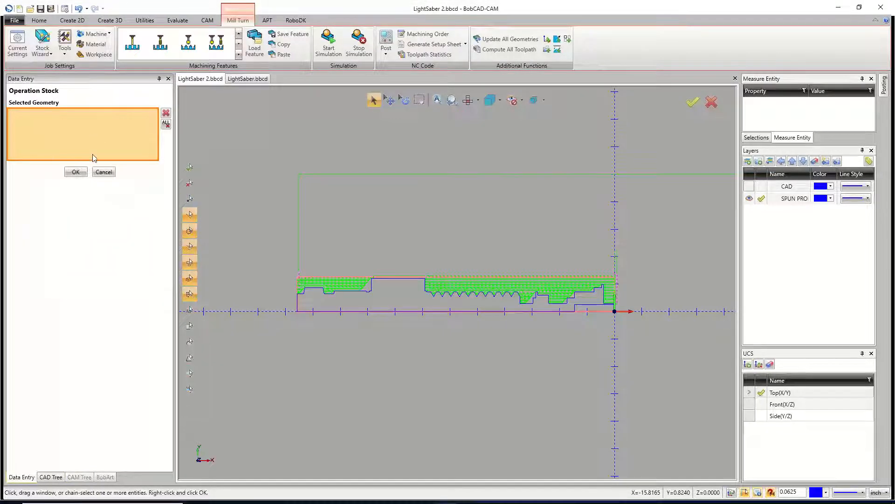
left_click(103, 172)
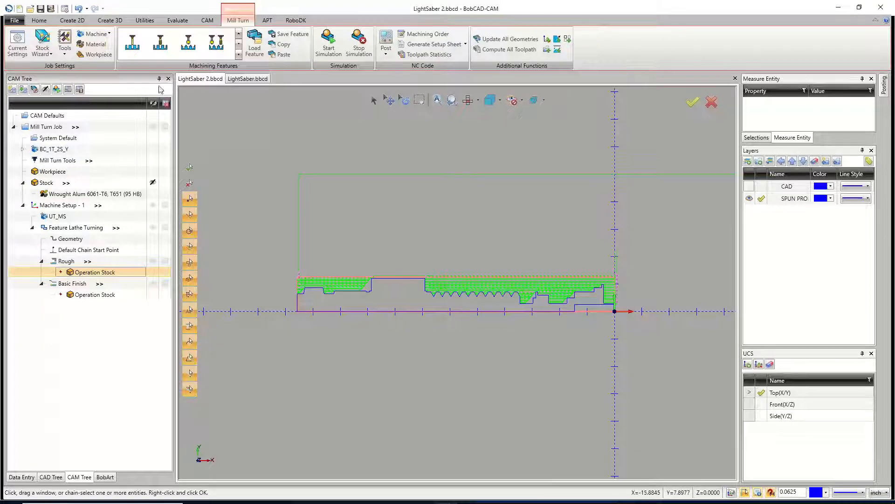
- Open LightSaber2 TURN ROUGH STOCK.stl from the Millturn Part Files folder and inspect the turned hilt model
left_click(30, 8)
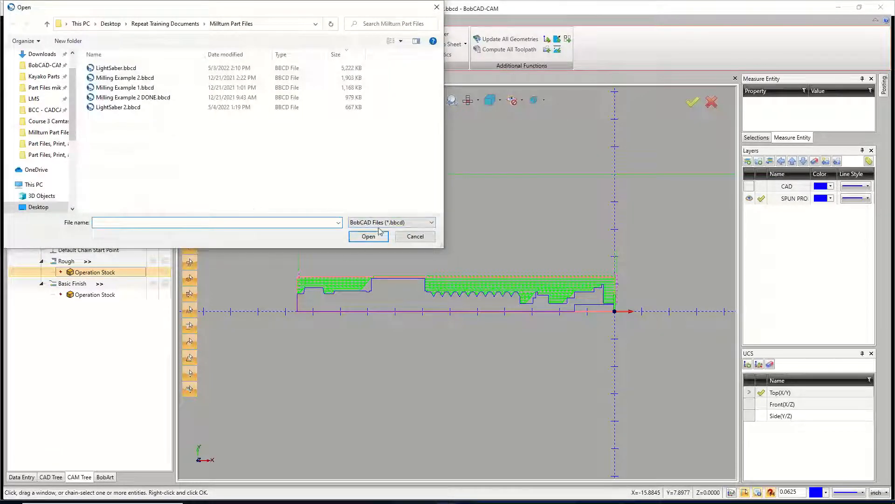
left_click(392, 223)
left_click(385, 317)
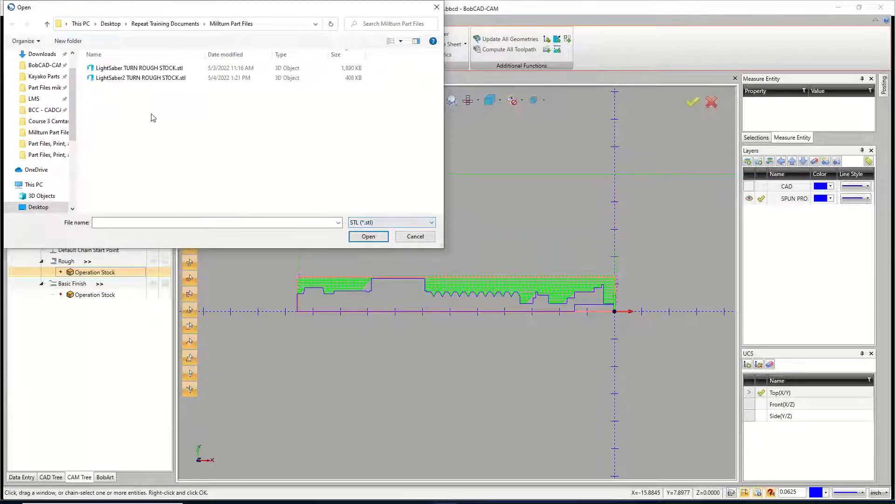
double_click(141, 78)
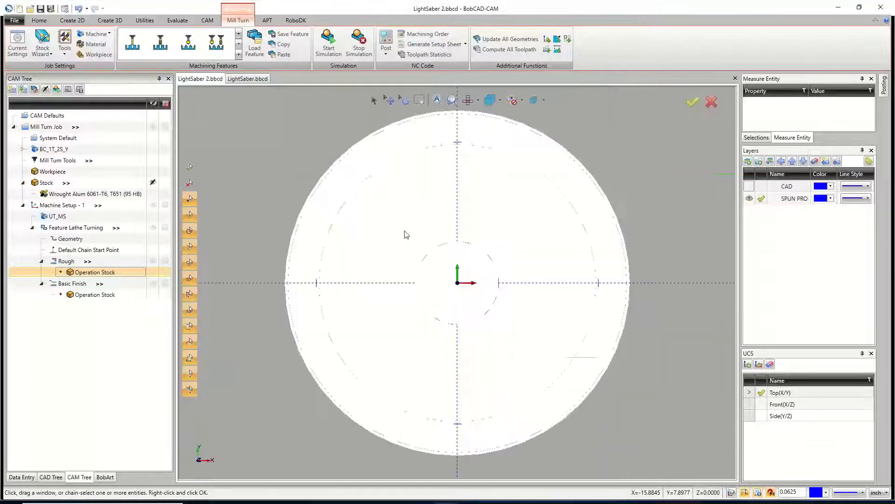
scroll(441, 249, "down", 3)
middle_click_drag(441, 272, 468, 270)
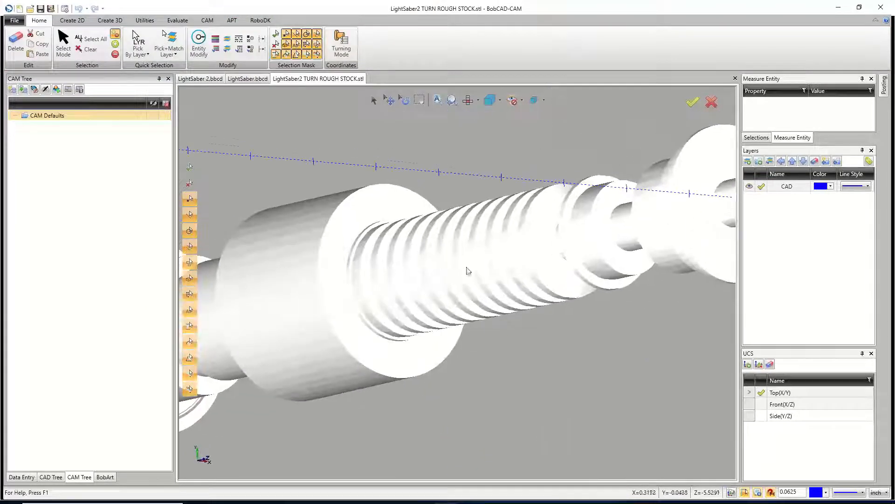
scroll(397, 240, "down", 3)
middle_click_drag(391, 238, 525, 177)
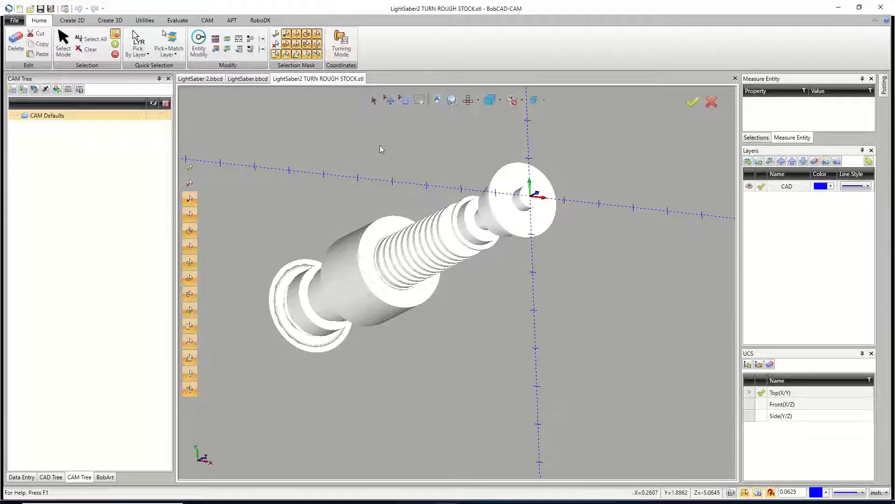
- Compare the STL orientation with LightSaber 2.bbcd, and rotate the STL model 90 degrees around the Y axis about the origin
left_click(214, 79)
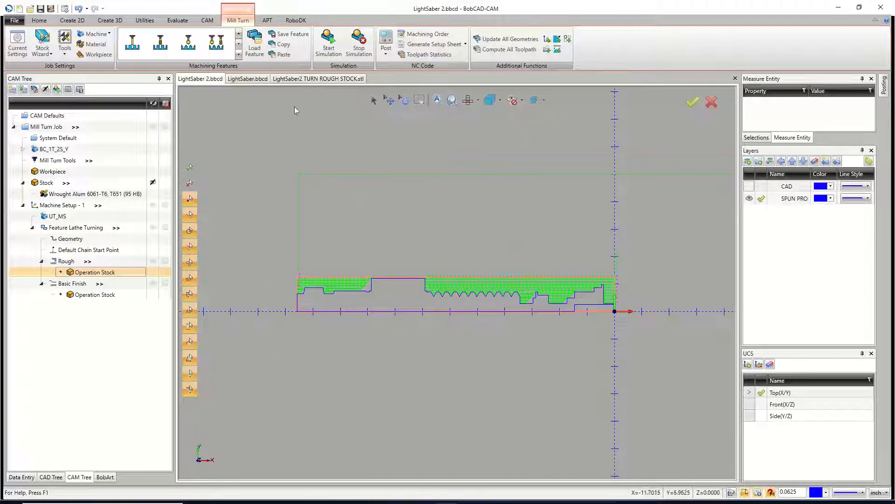
left_click(308, 79)
left_click(144, 20)
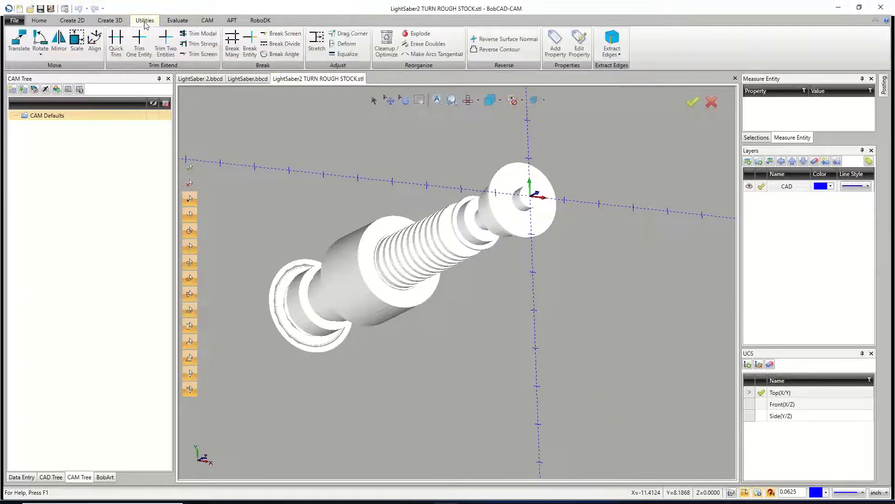
left_click(49, 43)
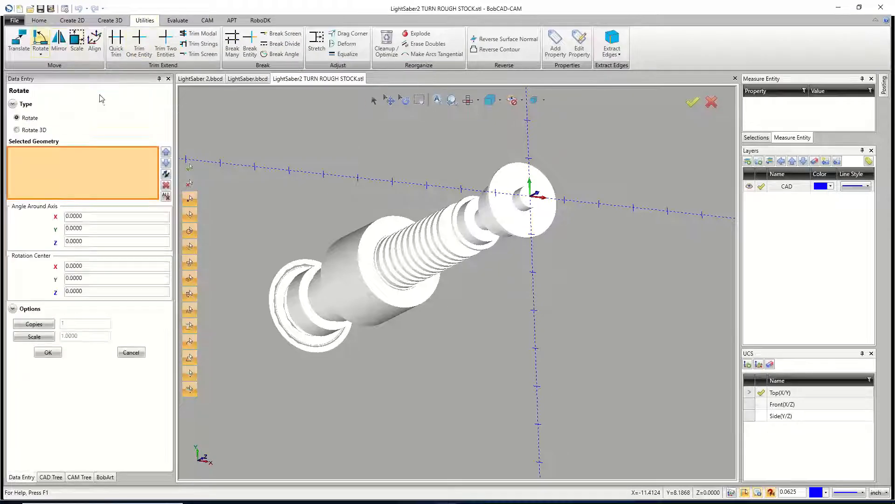
left_click(394, 260)
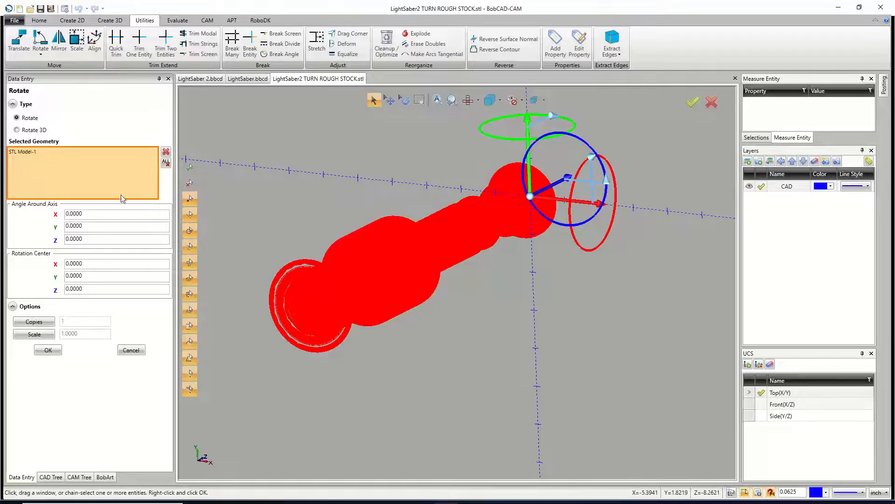
left_click(96, 227)
type("90")
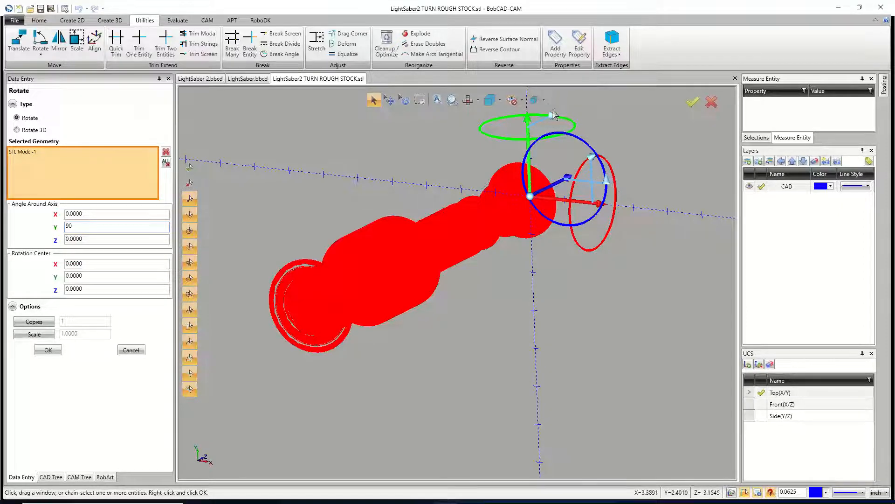
left_click(93, 240)
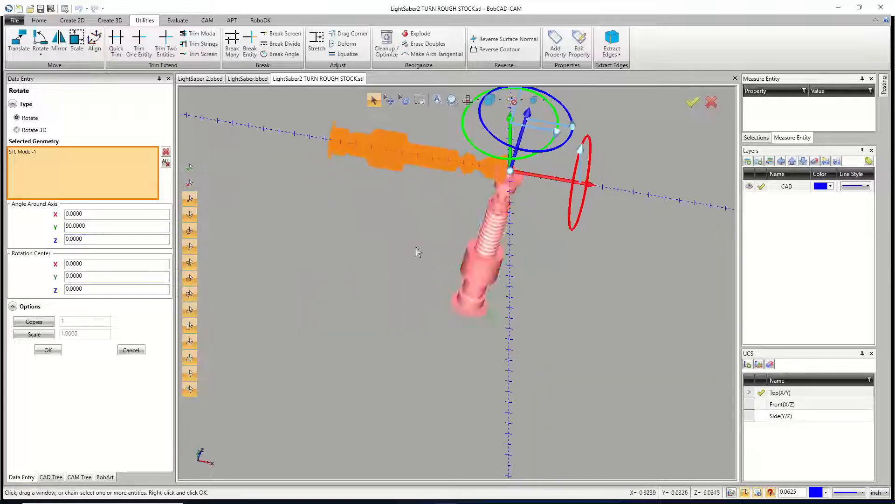
left_click(48, 350)
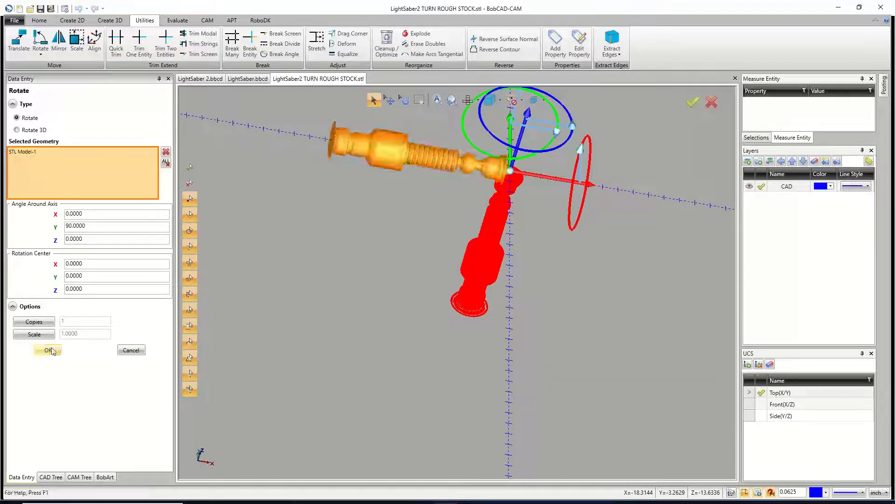
left_click(132, 350)
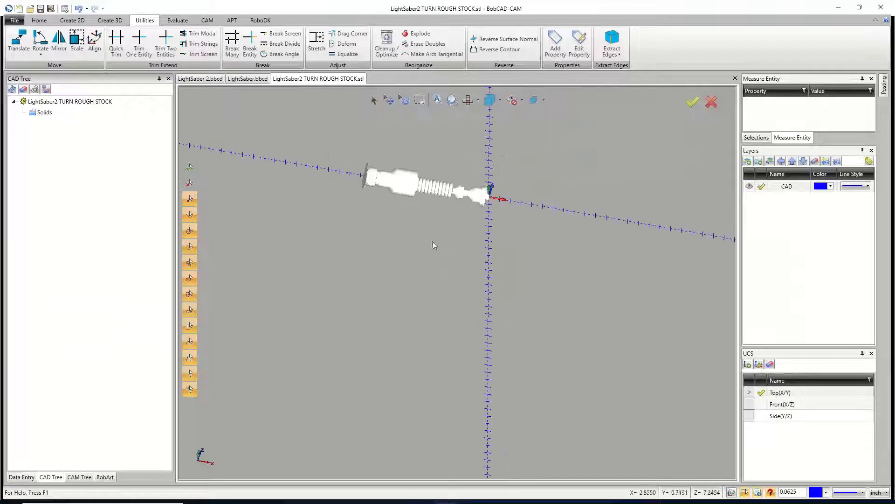
- Add a layer named SILHOUETTE to the STL file as the active layer
scroll(376, 186, "up", 5)
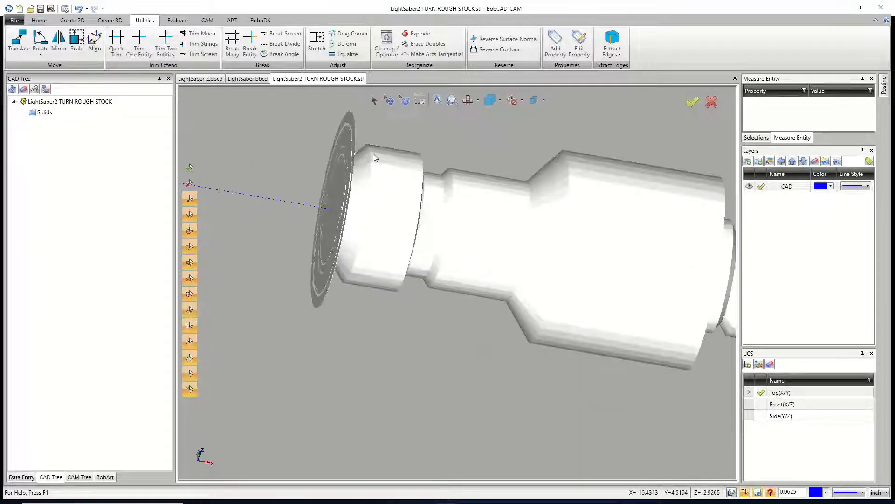
scroll(412, 229, "down", 3)
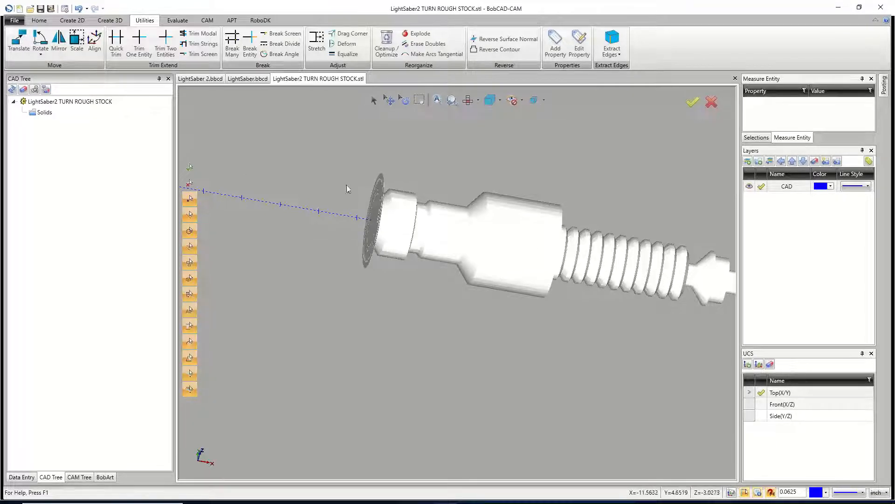
middle_click_drag(387, 216, 367, 216)
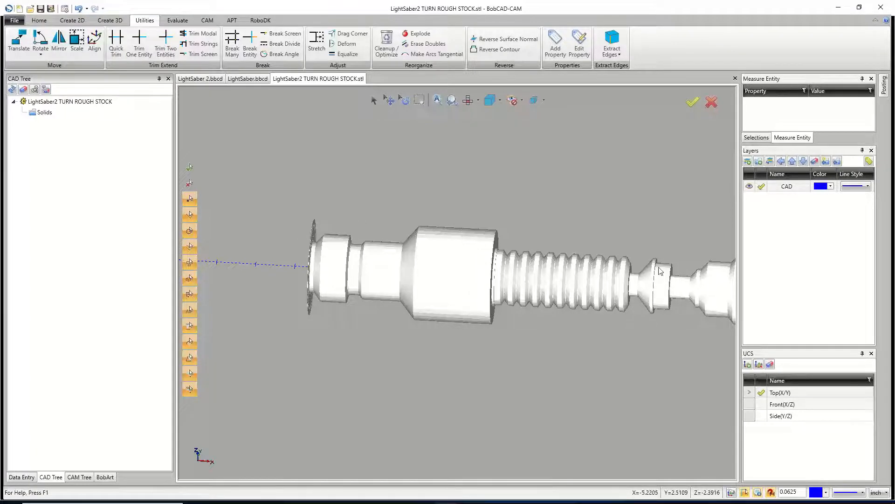
right_click(775, 221)
left_click(761, 218)
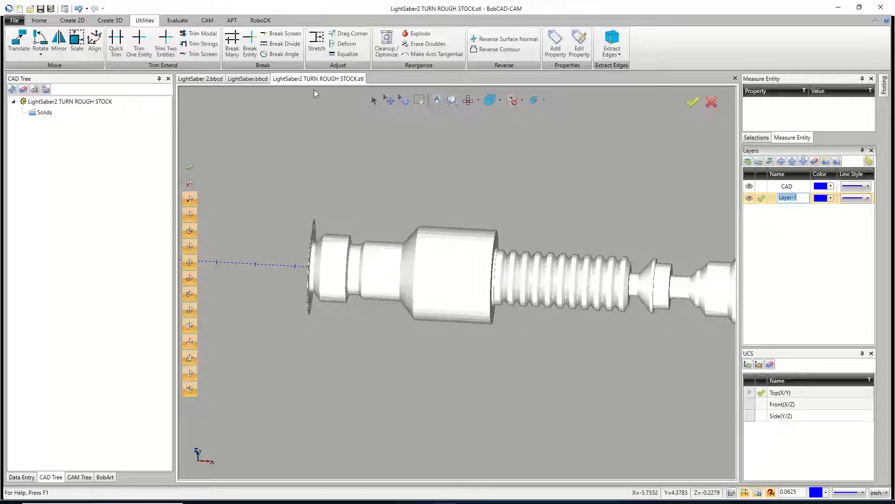
left_click(72, 20)
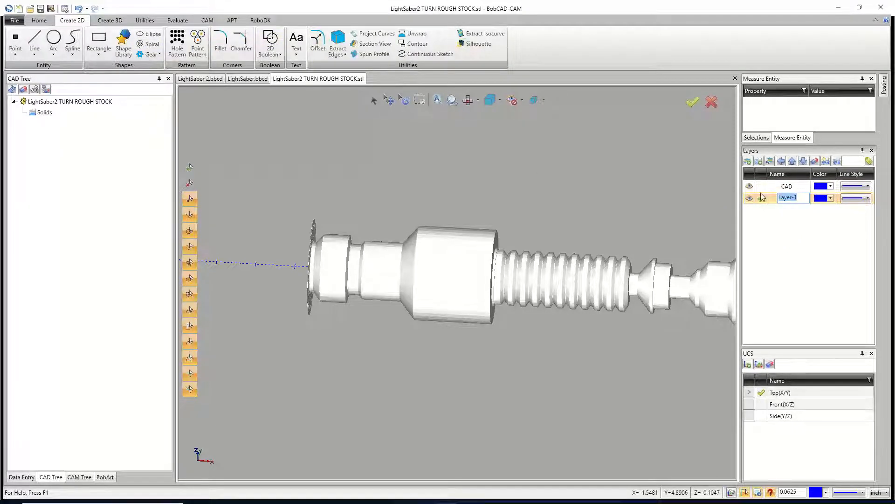
type("SILHOUETTE")
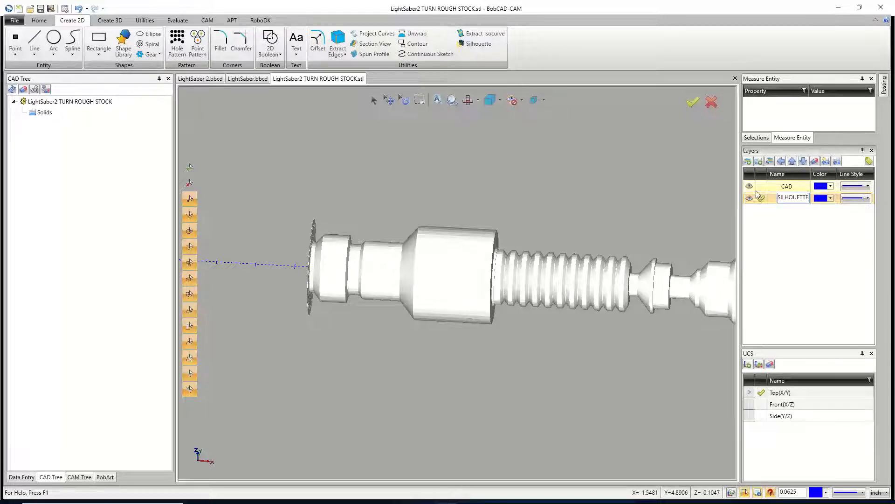
left_click(761, 197)
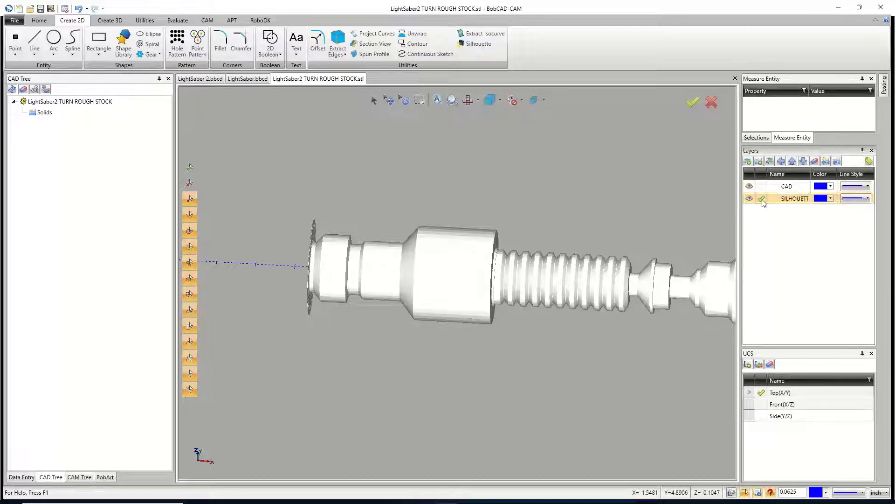
- Extract the STL model's silhouette along the Z axis in top view, with Arc Fit and Merge All enabled and Internal Shapes disabled
key("ctrl+t")
key("ctrl+f")
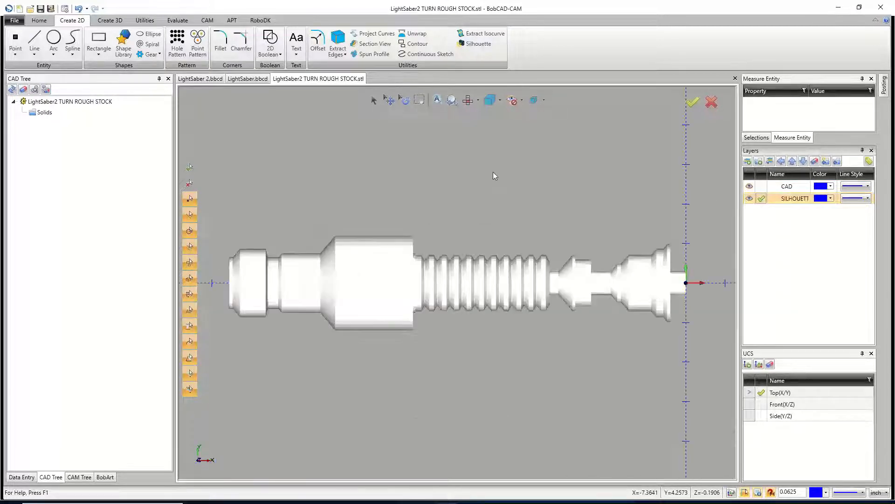
left_click(476, 43)
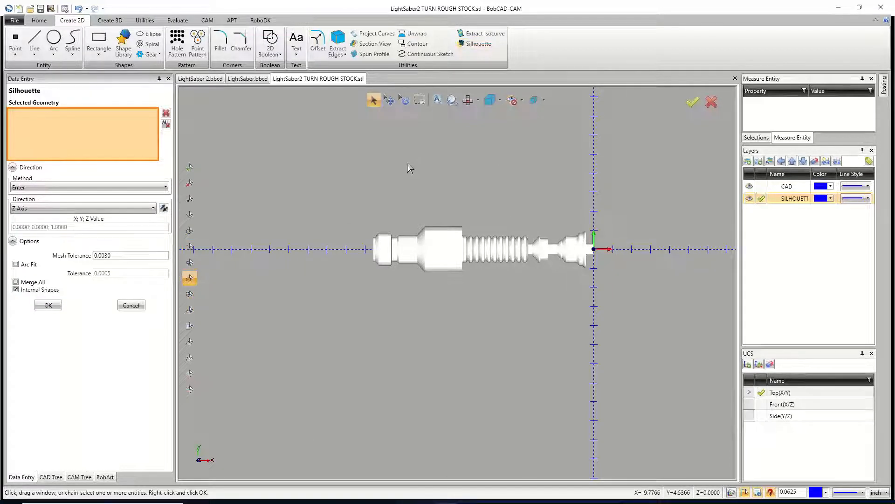
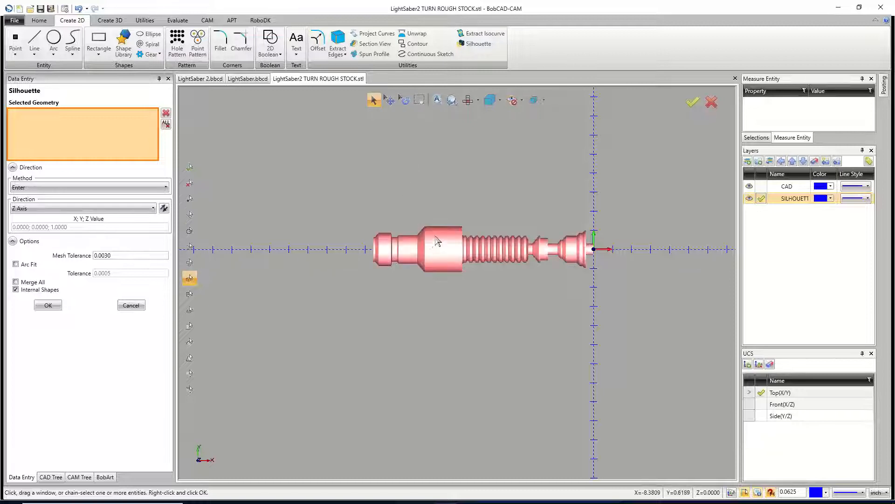
left_click(60, 188)
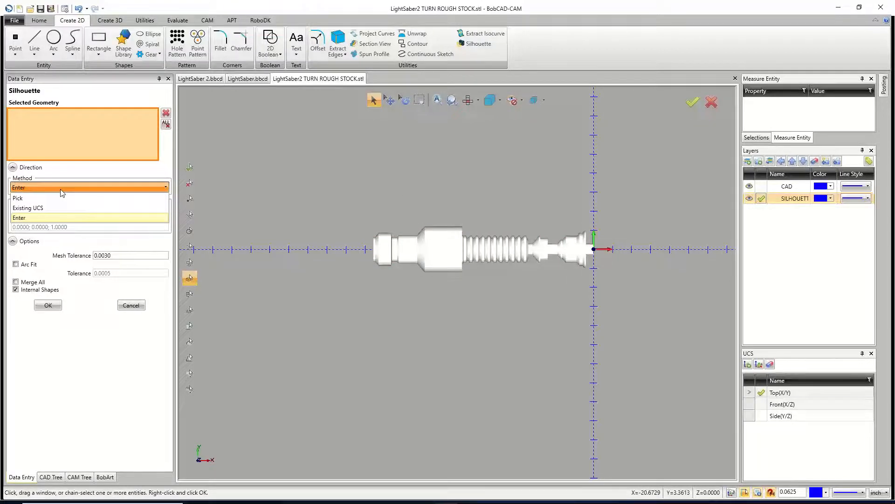
left_click(61, 189)
left_click(57, 208)
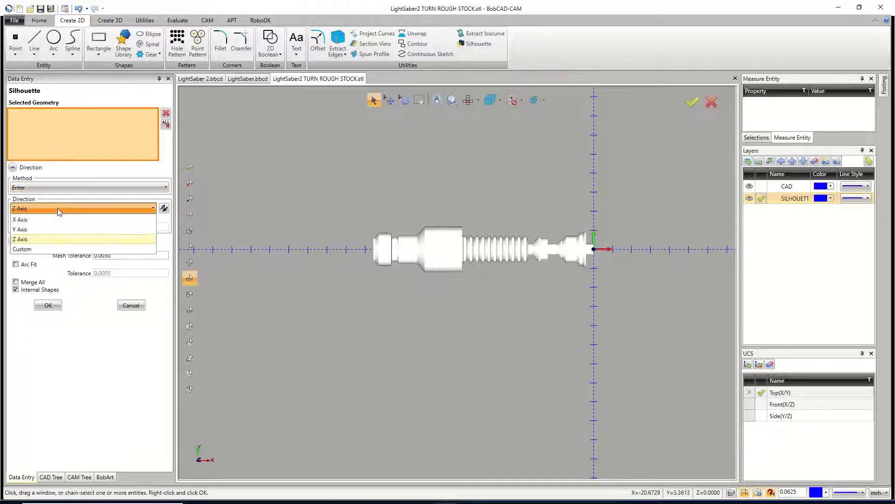
left_click(57, 208)
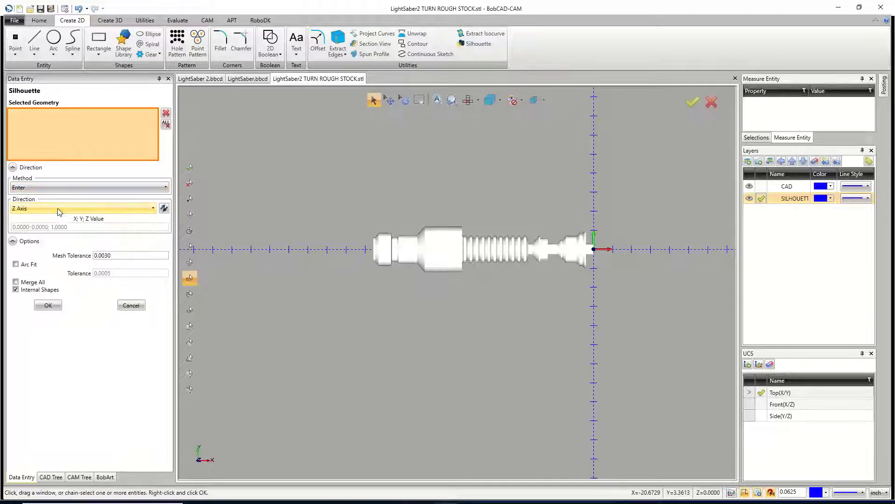
left_click(16, 282)
left_click(16, 290)
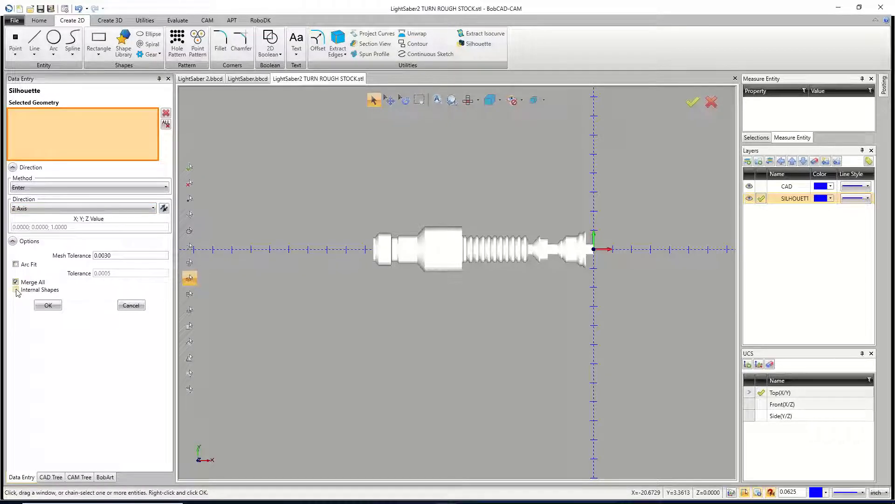
left_click(16, 264)
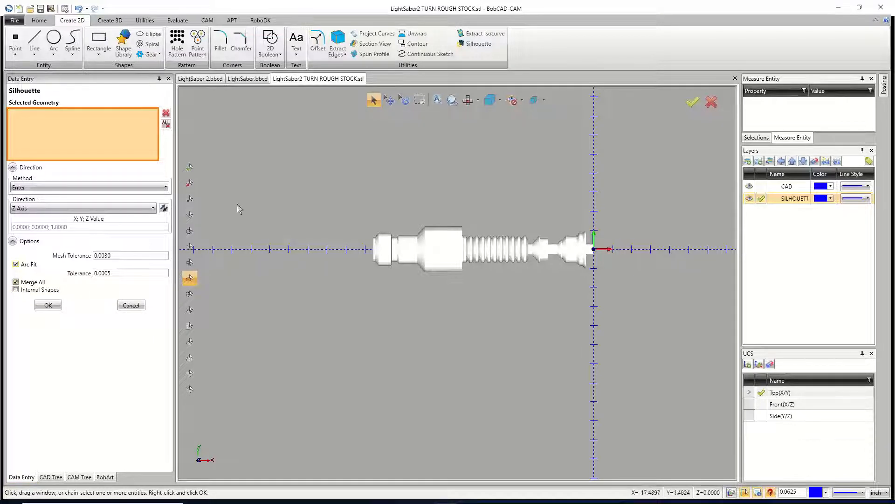
left_click(450, 250)
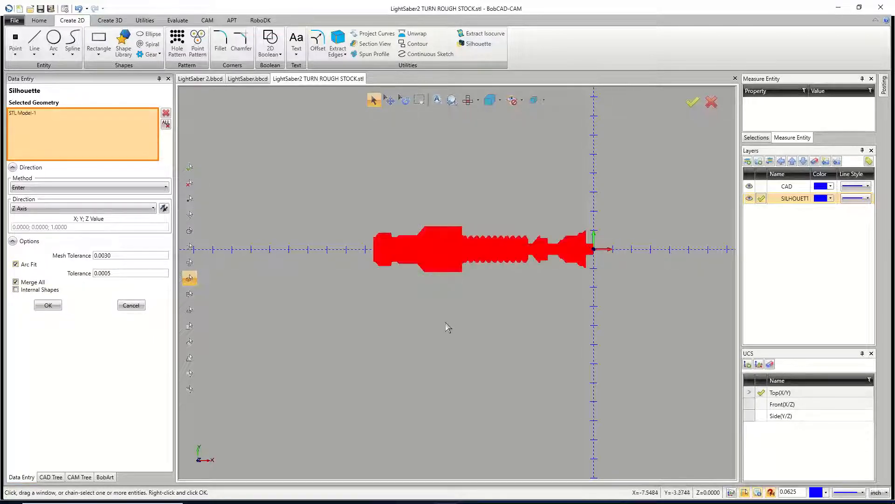
left_click(52, 305)
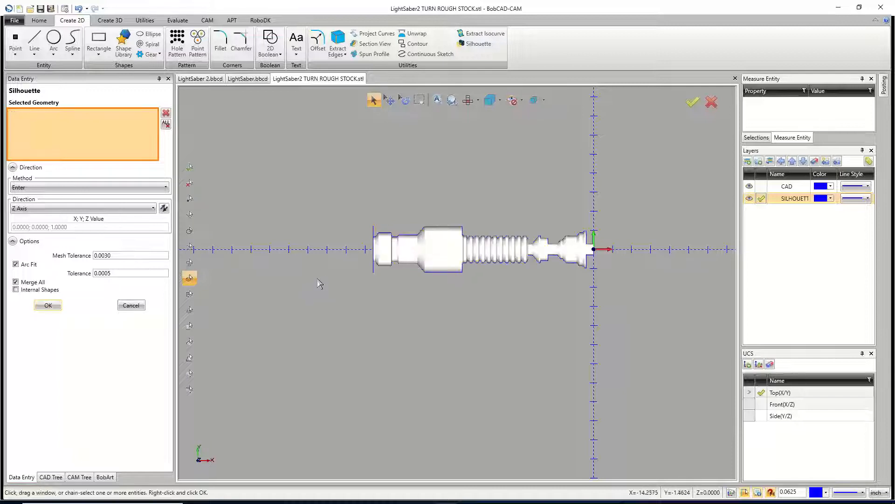
- Hide the CAD layer and inspect the extracted silhouette outline from the end line to the origin
left_click(750, 186)
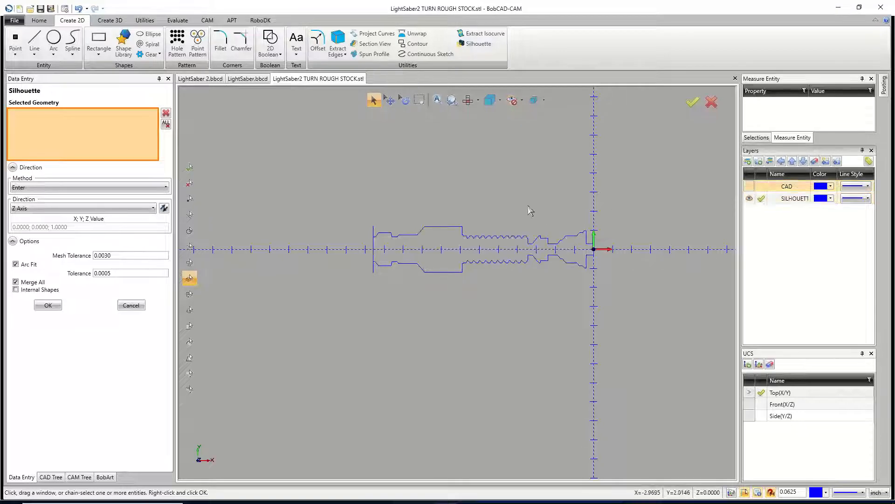
scroll(551, 248, "up", 2)
scroll(541, 251, "up", 2)
scroll(536, 252, "down", 2)
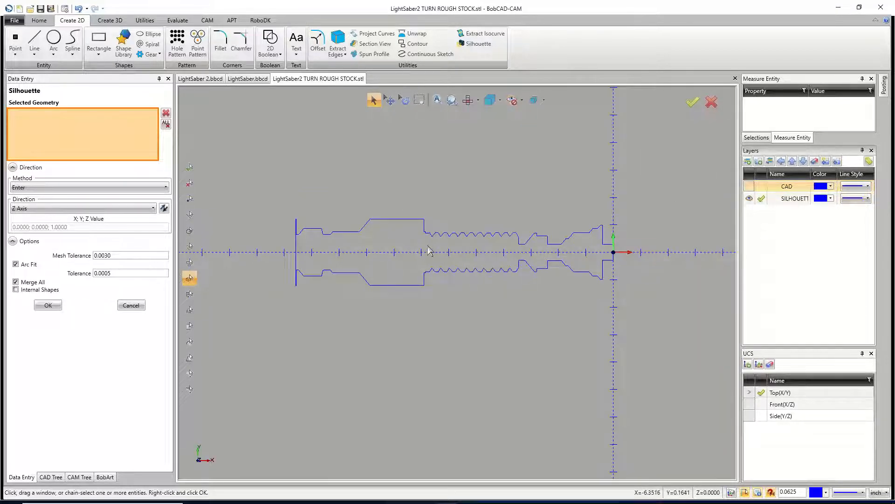
scroll(302, 241, "up", 5)
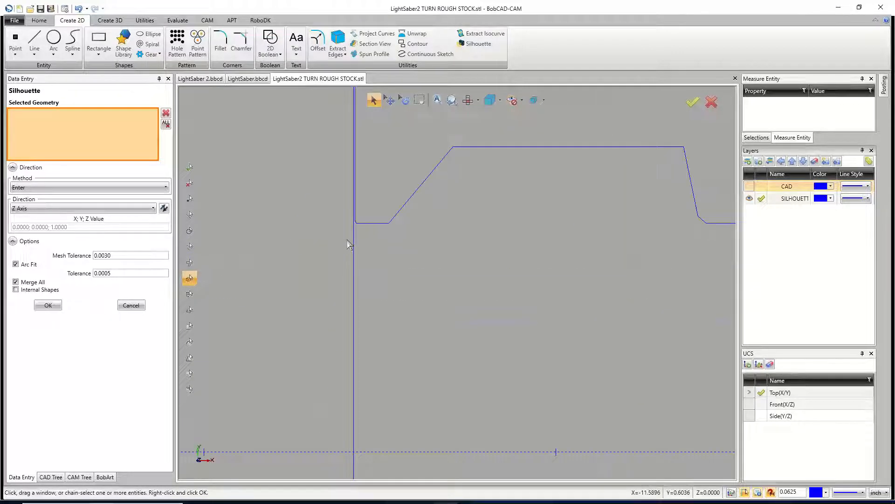
scroll(348, 240, "down", 5)
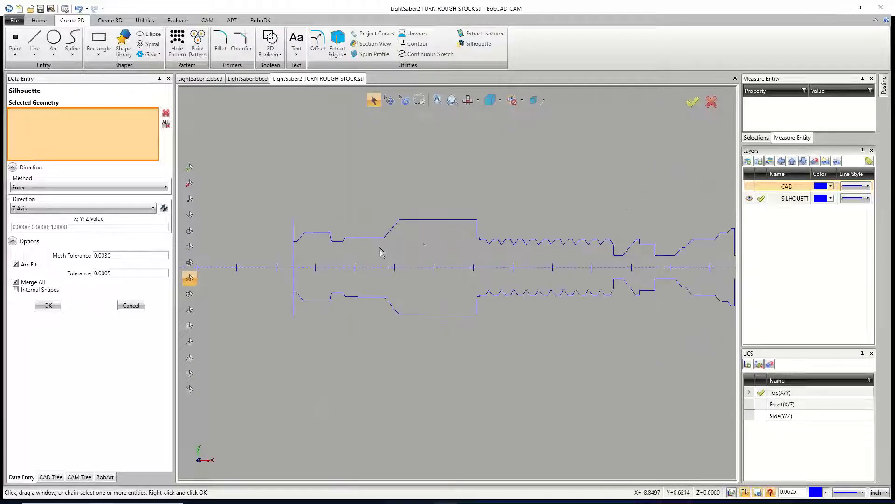
scroll(381, 252, "down", 2)
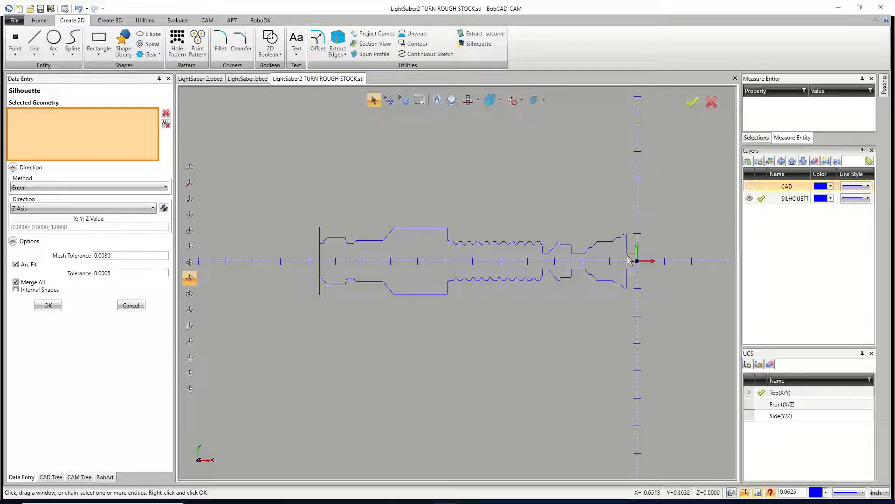
- Draw a centerline through the silhouette from X -12, Y 0 to X 1, Y 0
left_click(40, 41)
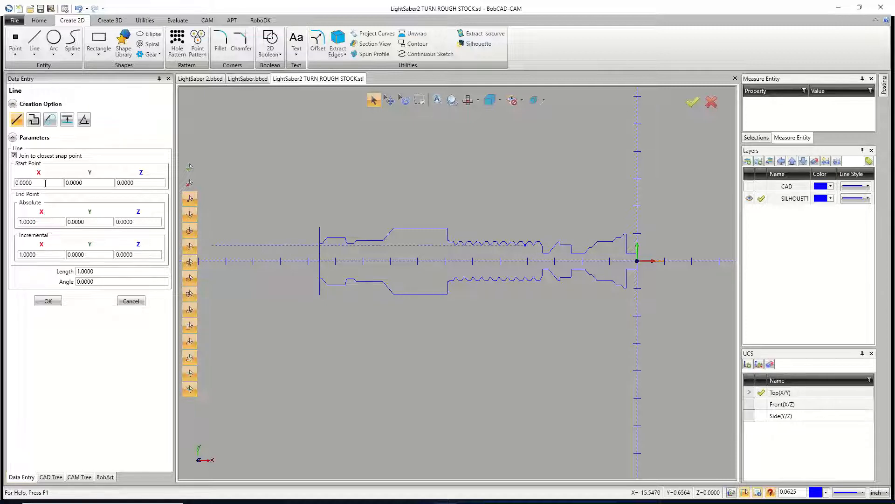
double_click(25, 181)
key("BackSpace")
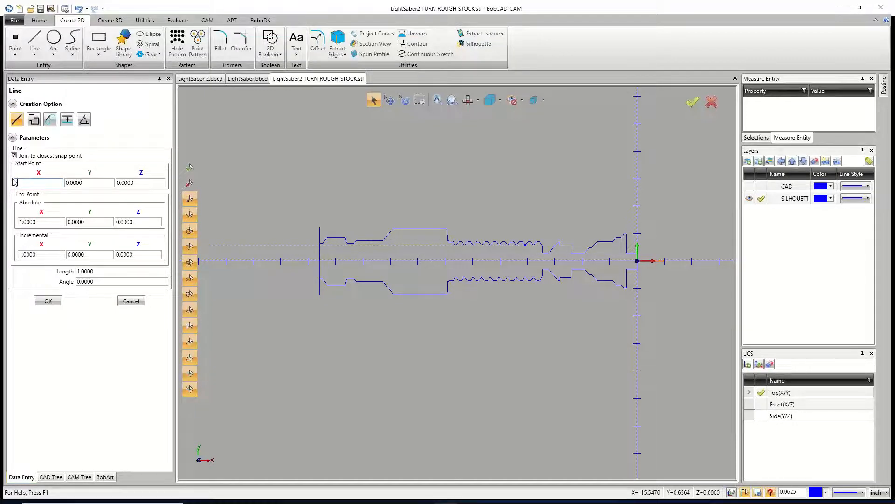
type("-12")
left_click(89, 181)
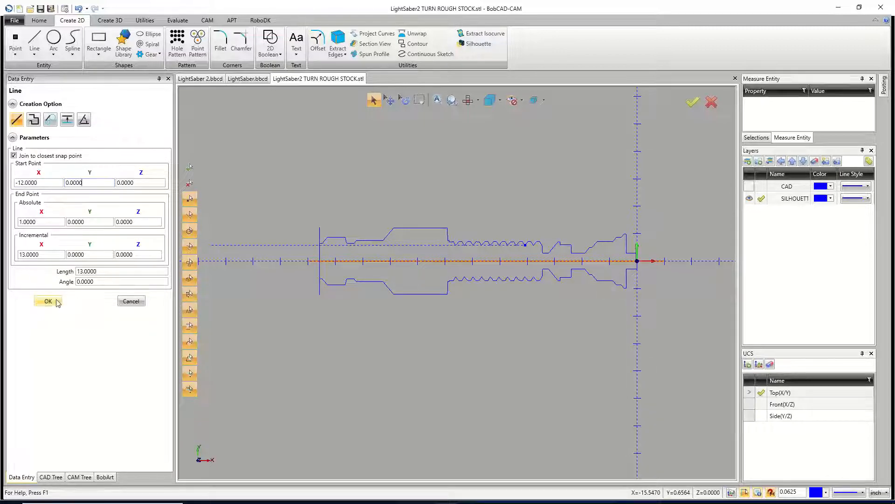
left_click(130, 302)
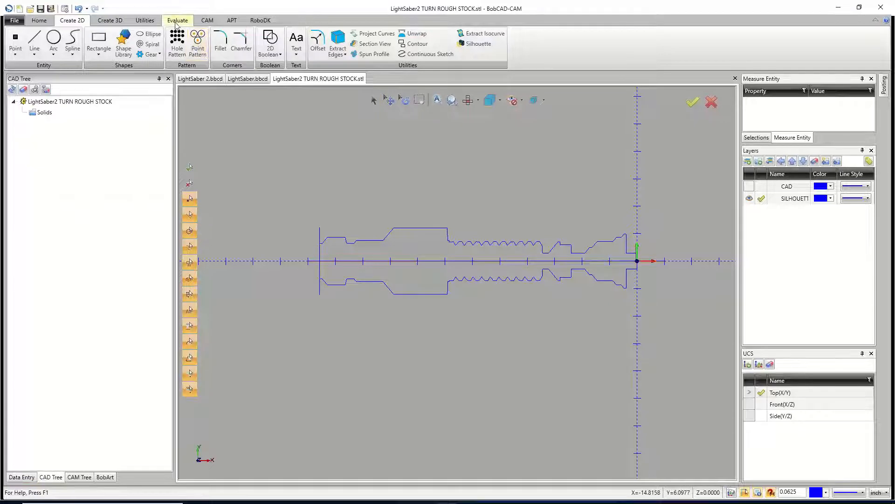
- Quick Trim the short stray segments beside the vertical end line at the far end of the silhouette's upper half
left_click(144, 20)
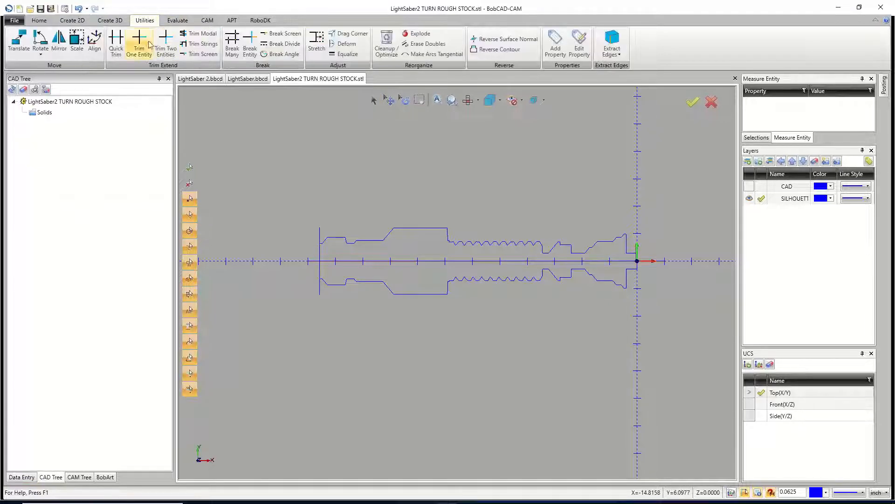
left_click(116, 43)
scroll(317, 268, "up", 3)
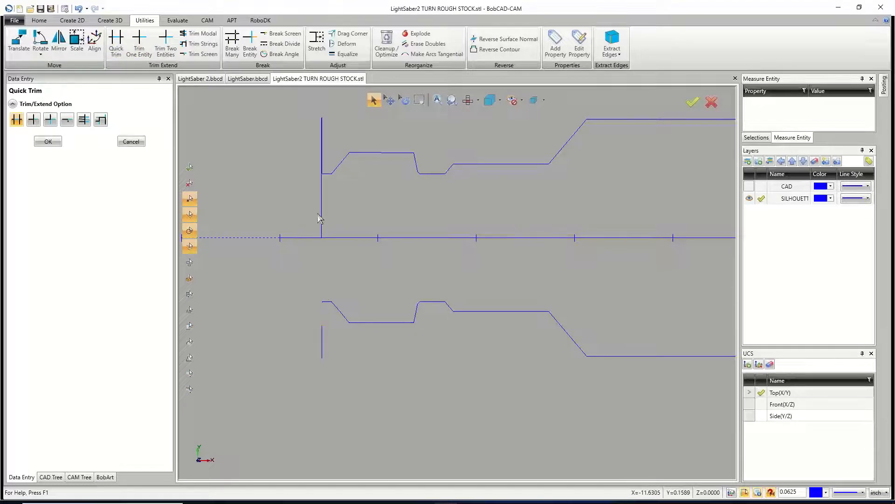
scroll(324, 154, "up", 3)
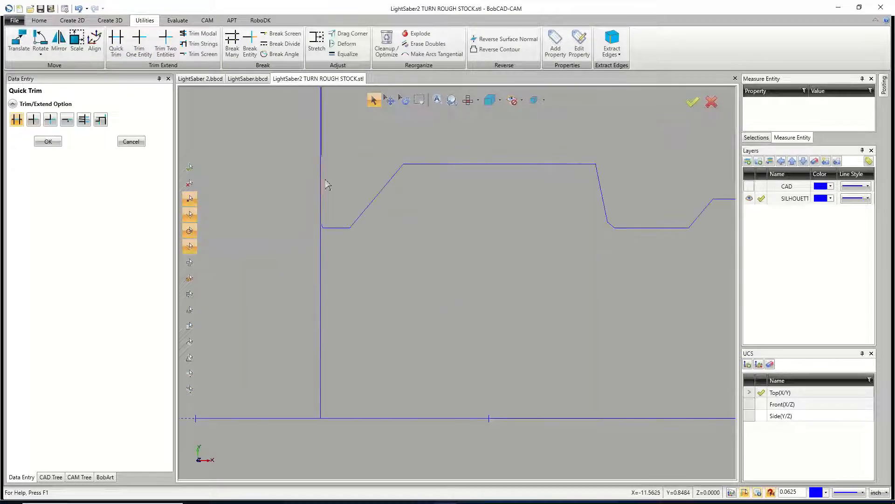
left_click(323, 206)
left_click(323, 153)
scroll(323, 153, "up", 5)
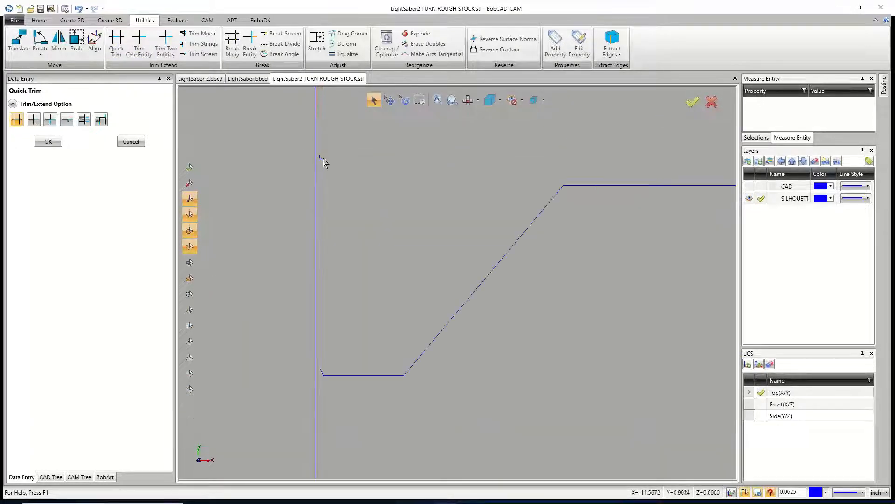
left_click(321, 371)
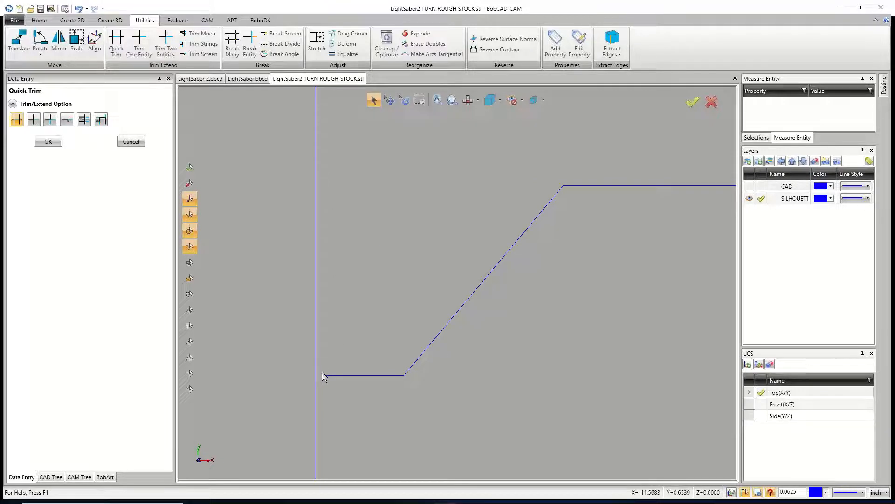
scroll(347, 393, "down", 5)
scroll(334, 284, "up", 5)
scroll(350, 185, "up", 3)
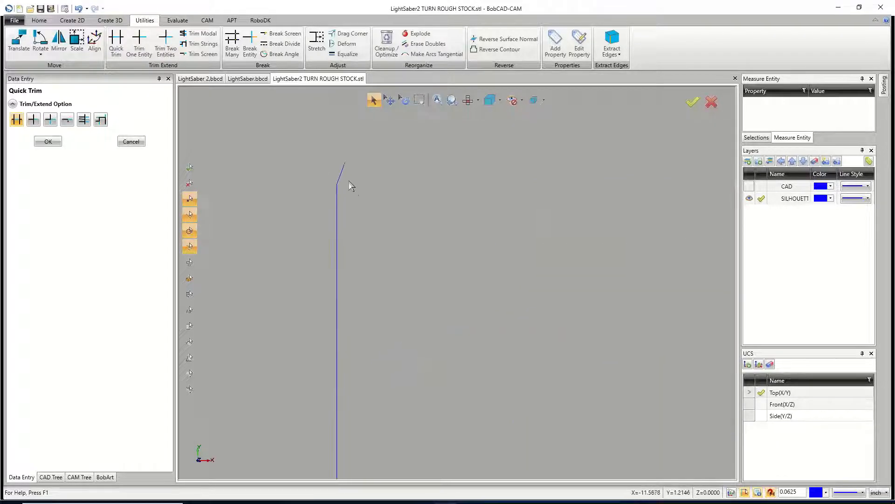
left_click(344, 176)
scroll(334, 203, "down", 5)
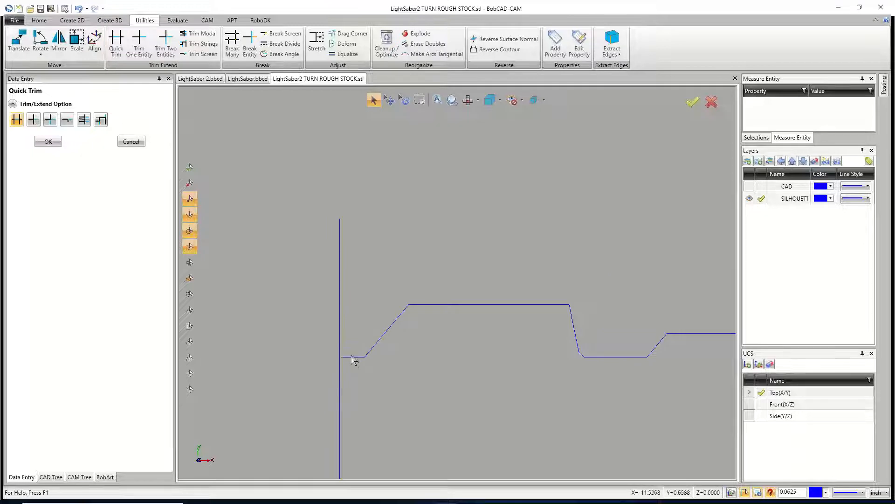
- Quick Trim the silhouette's end face and adjoining horizontal line below the centerline at the origin, and finish trimming
scroll(252, 300, "down", 5)
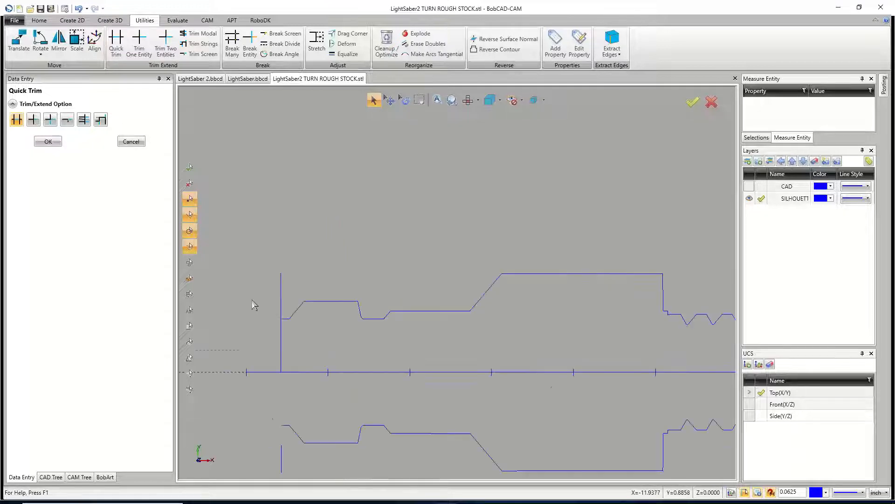
scroll(598, 322, "up", 2)
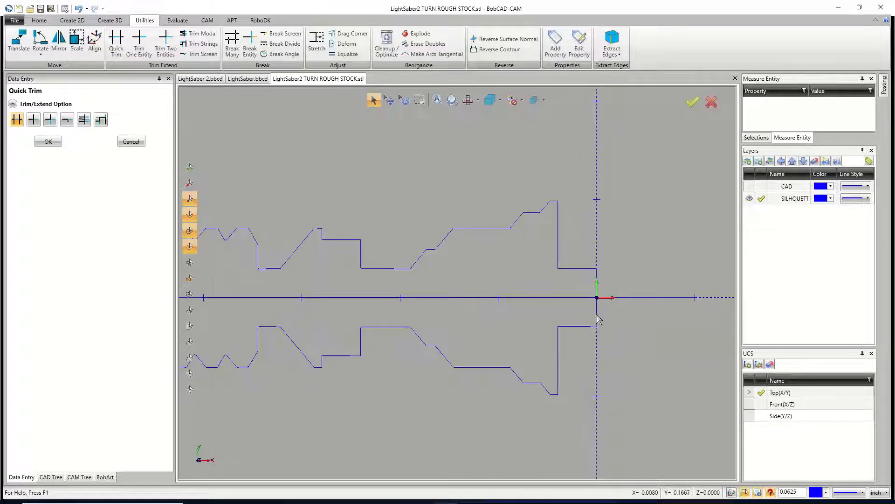
left_click(594, 327)
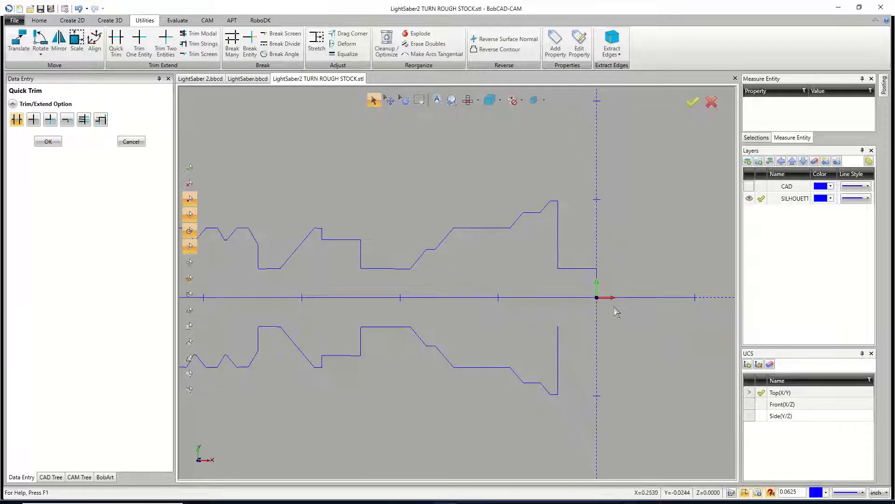
right_click(527, 283)
left_click(537, 297)
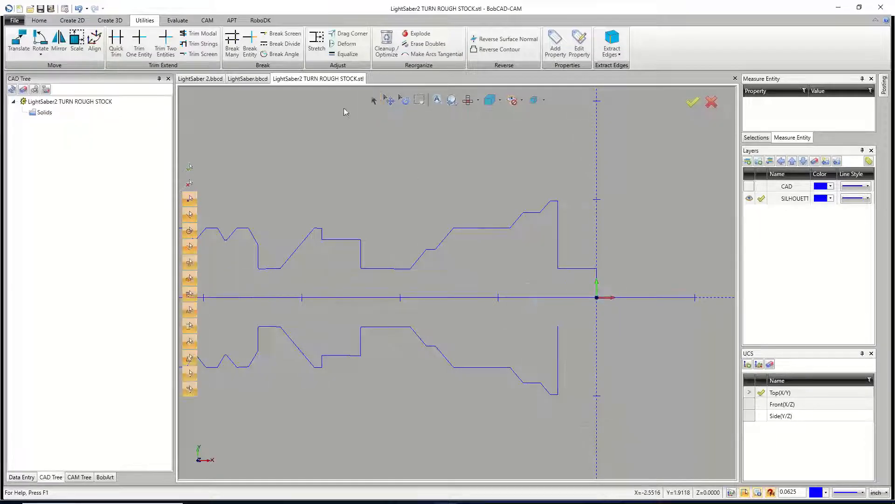
- Delete the centerline and all remaining silhouette geometry below the X axis
left_click(373, 100)
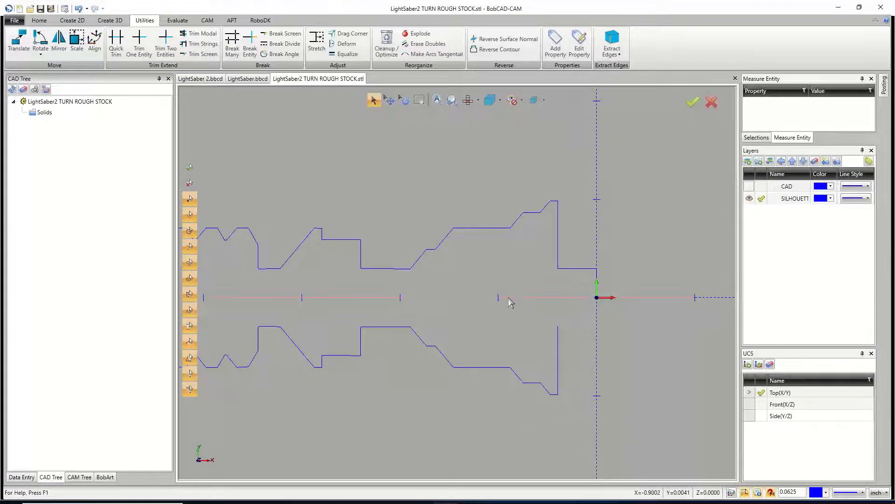
scroll(631, 311, "down", 3)
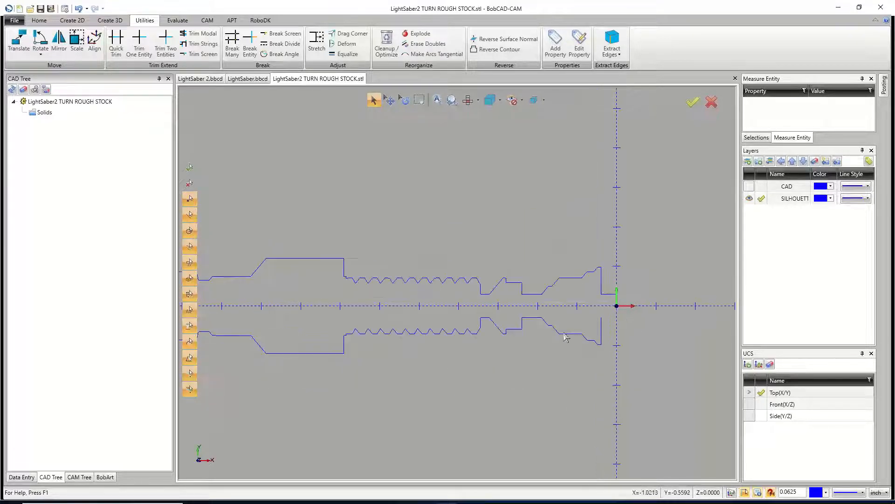
scroll(566, 338, "down", 2)
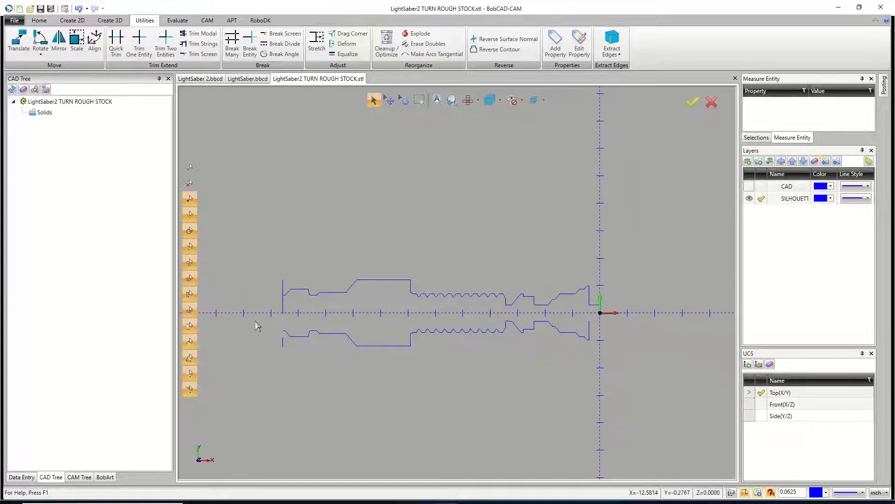
left_click_drag(263, 323, 623, 408)
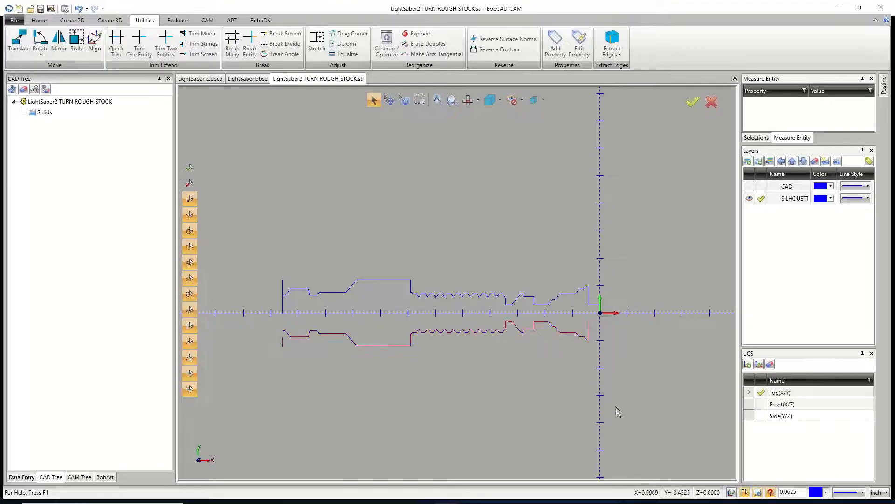
key("Delete")
- Trim the vertical end line and the adjoining short horizontal profile line to their shared corner with Trim Two Entities
scroll(307, 322, "up", 5)
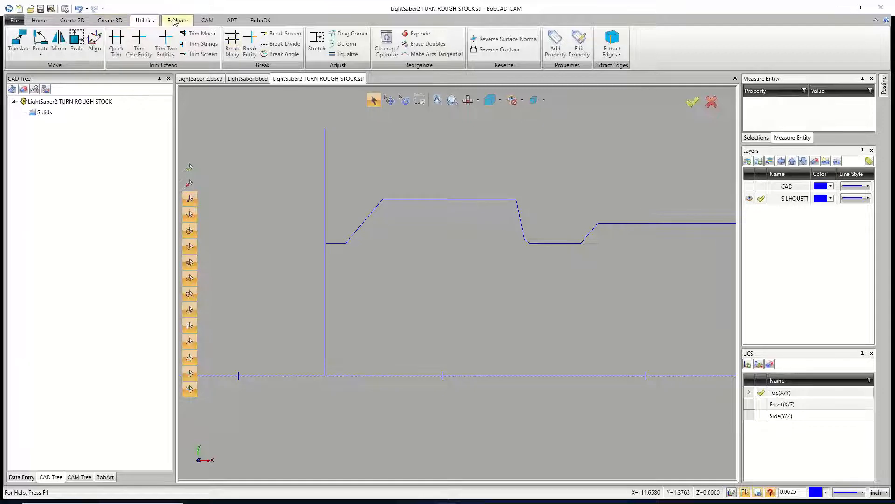
left_click(164, 44)
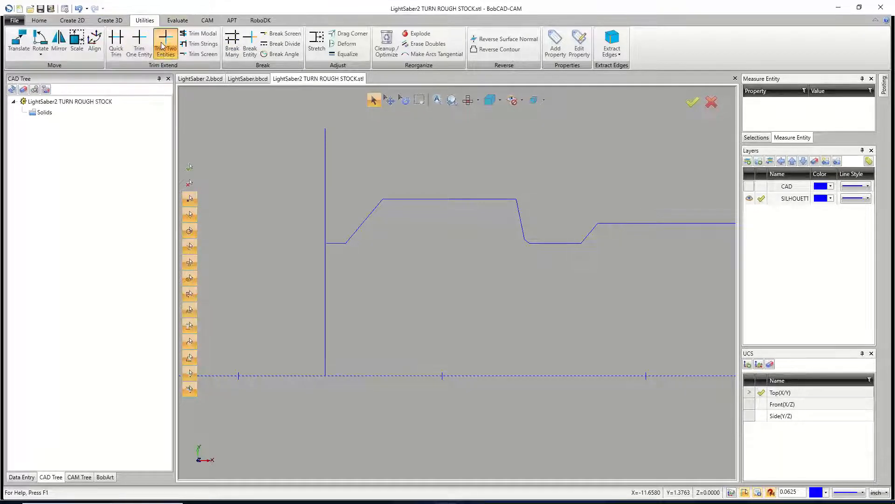
left_click(333, 243)
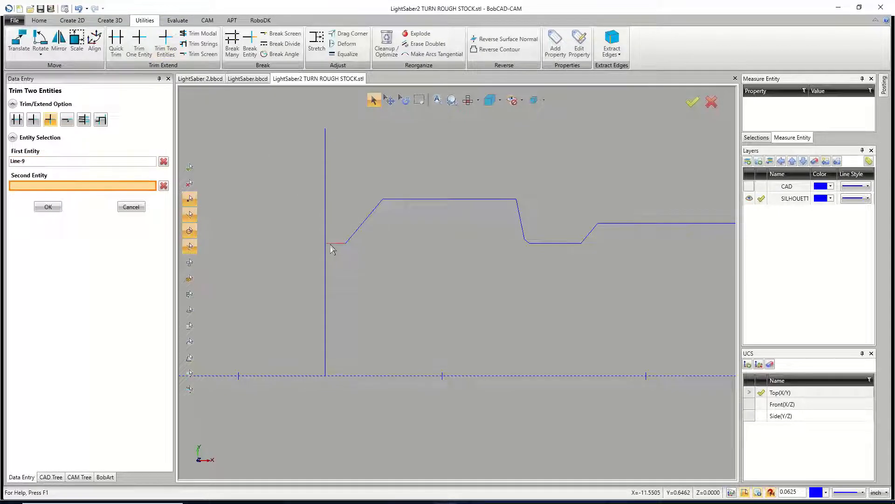
left_click(327, 258)
scroll(281, 223, "down", 5)
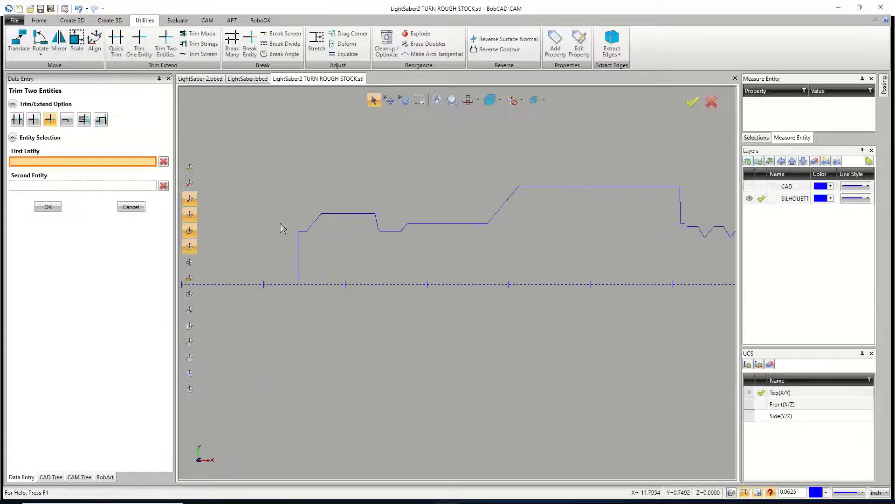
right_click(372, 176)
left_click(387, 187)
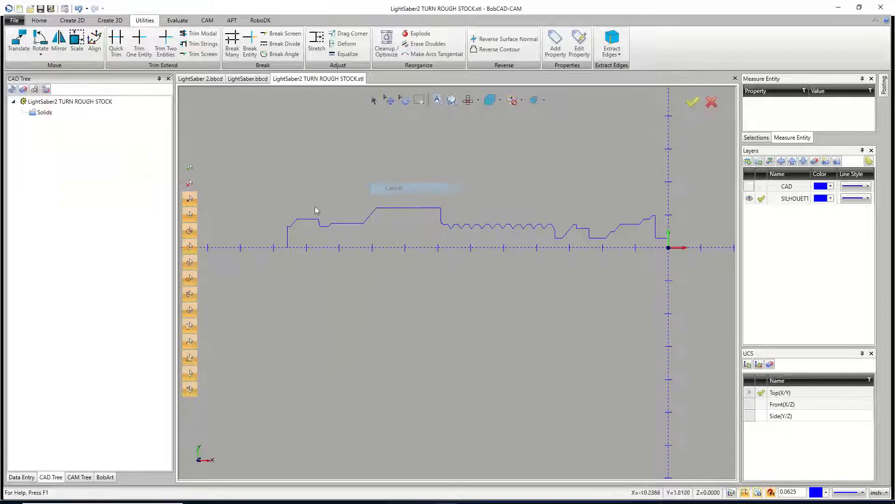
- Select the complete upper silhouette profile and copy it, leaving the CAD layer hidden
left_click(749, 186)
left_click(749, 186)
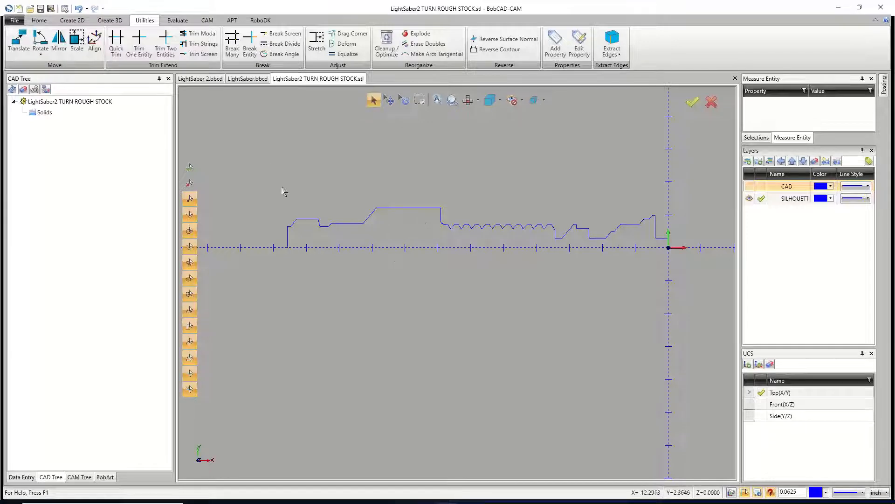
left_click_drag(262, 170, 689, 318)
scroll(672, 255, "up", 3)
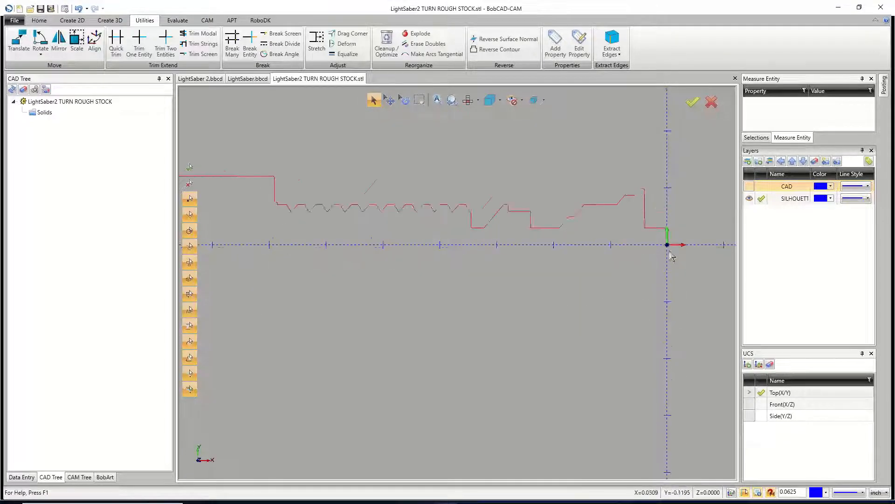
scroll(672, 256, "up", 2)
scroll(658, 250, "down", 4)
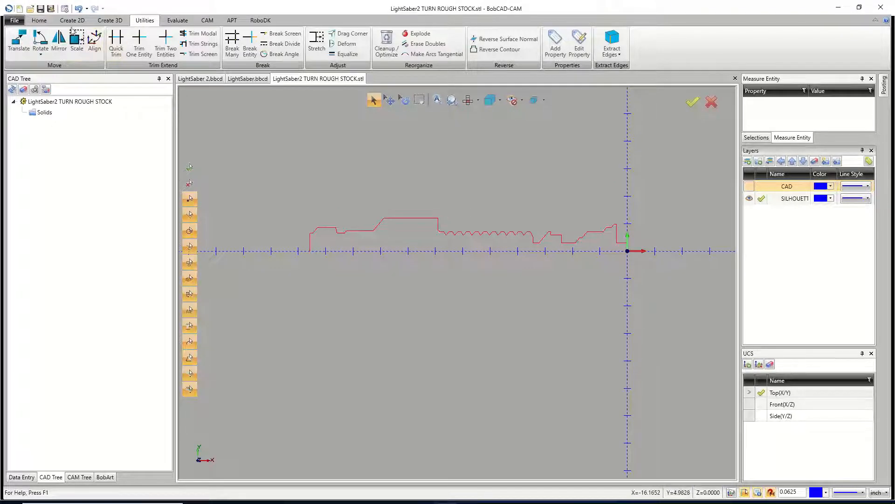
left_click(39, 20)
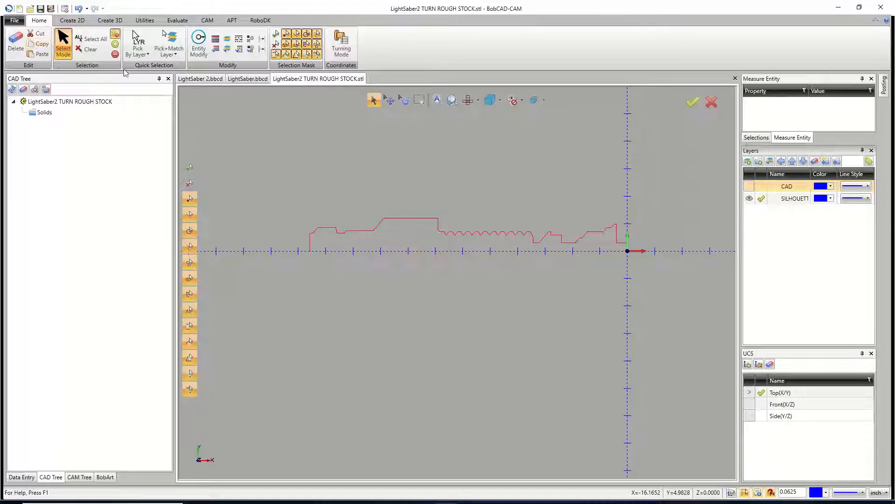
- In LightSaber 2.bbcd, add an active layer named "OP1 oPERATION sTOCK" and hide the spun profile layer
left_click(198, 79)
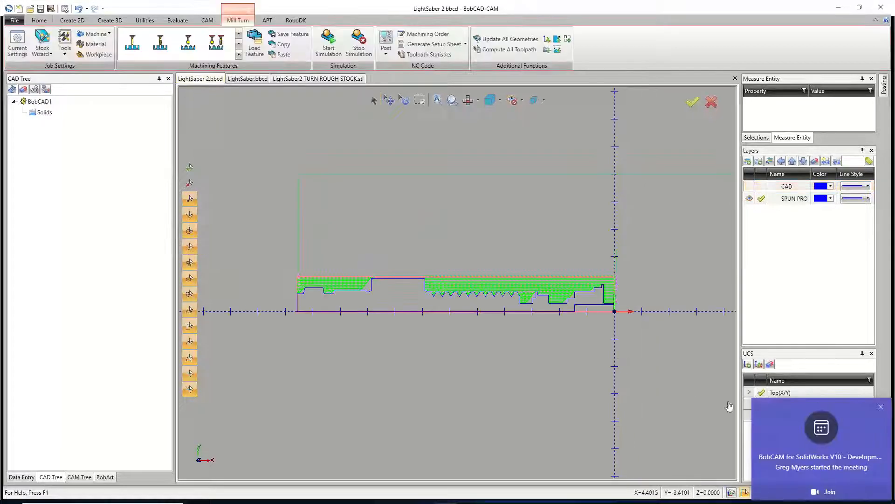
left_click(881, 407)
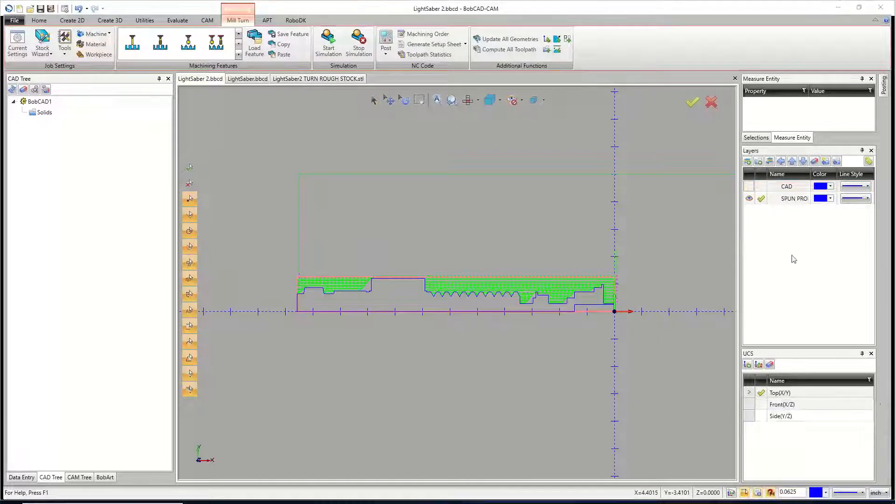
right_click(781, 234)
left_click(766, 238)
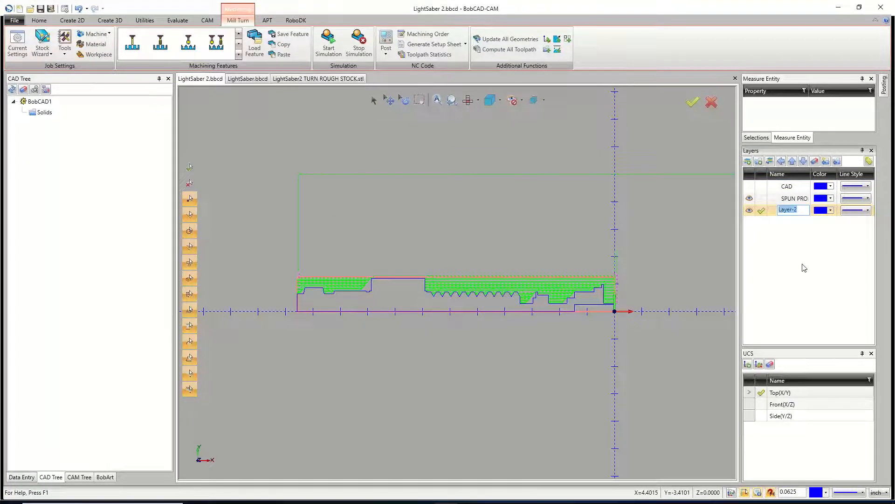
type("o")
type("P1 ")
type("oPERATION sTOCK")
left_click(758, 212)
left_click(750, 199)
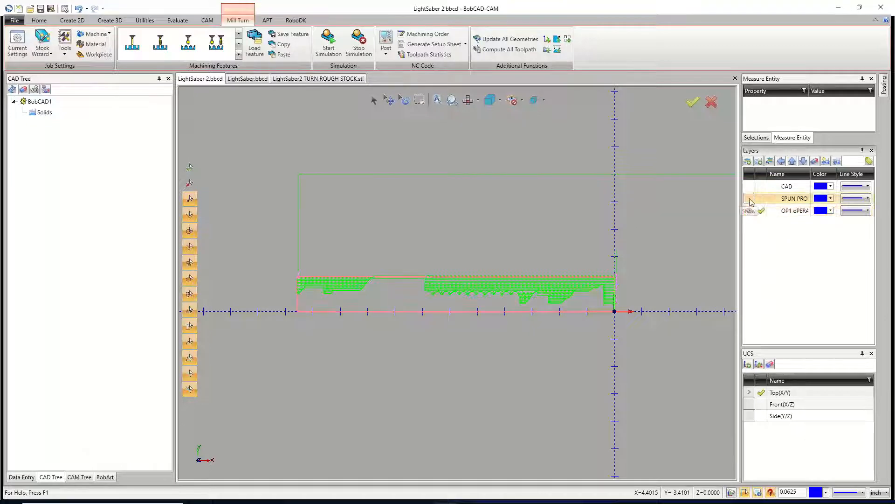
- Paste the copied silhouette profile onto the new layer and check it against the roughing toolpath
left_click(47, 22)
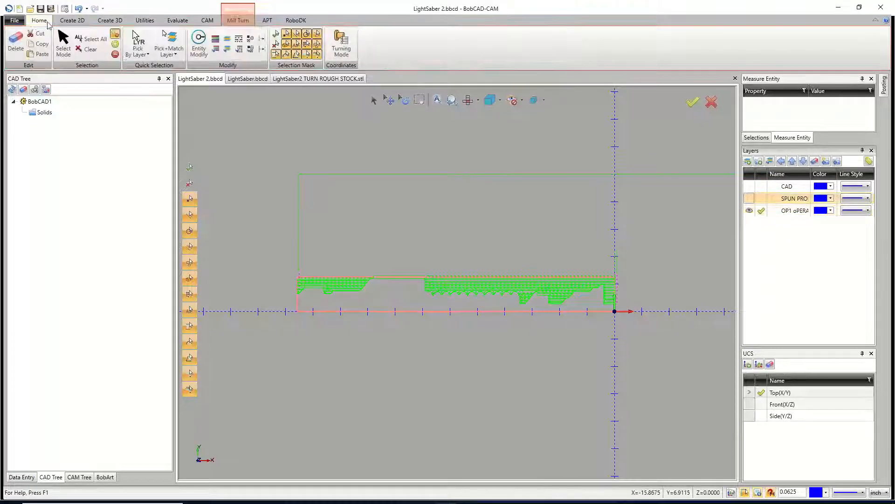
left_click(39, 53)
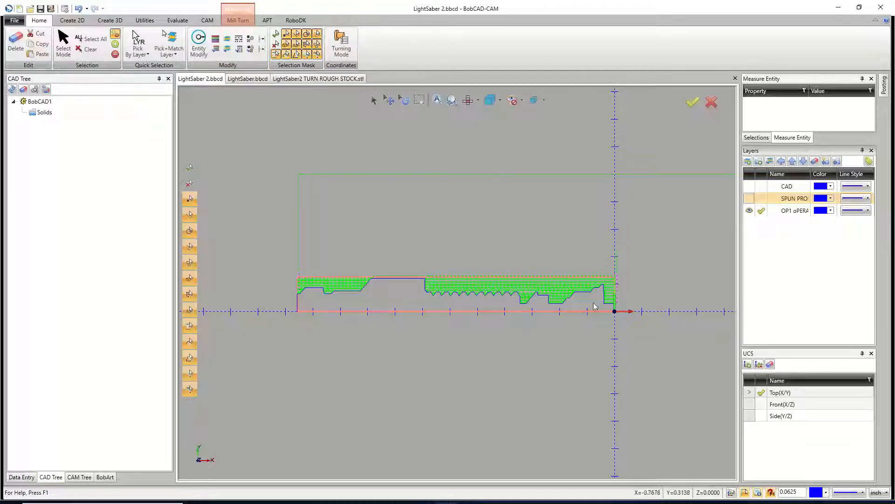
scroll(552, 280, "up", 6)
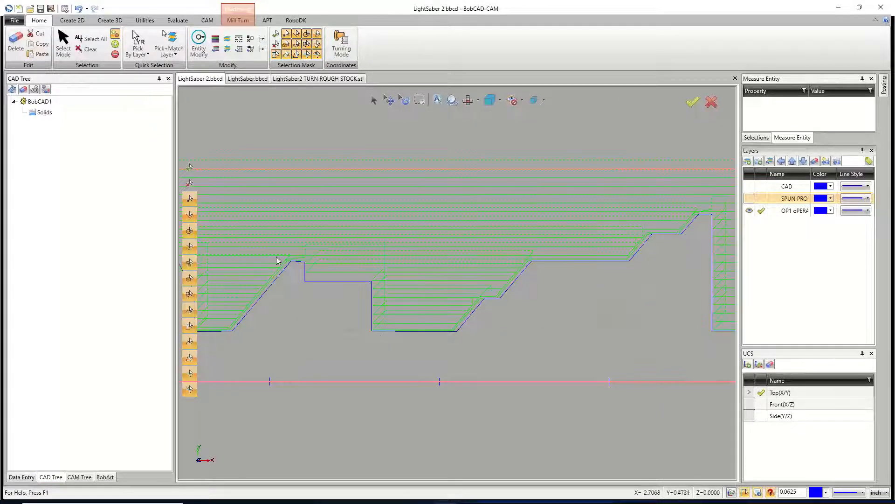
scroll(467, 303, "down", 5)
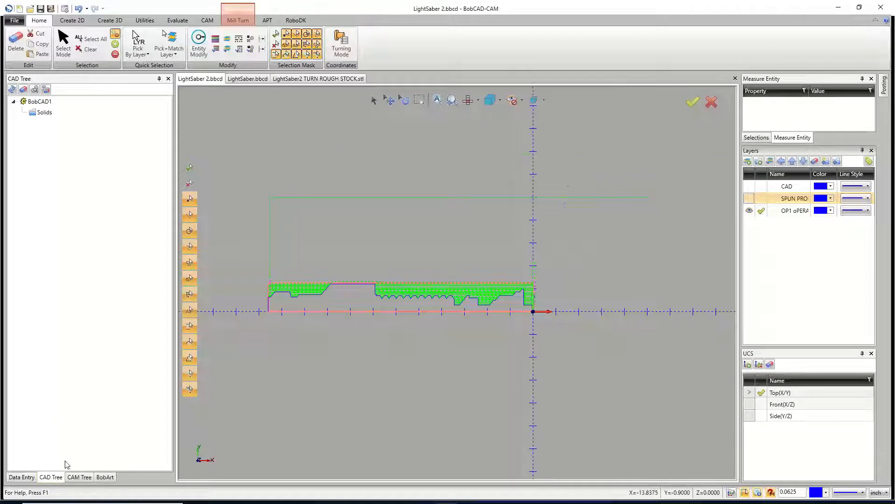
- Show the Mill Turn job's operations and highlight the Rough operation of the lathe turning feature
left_click(78, 476)
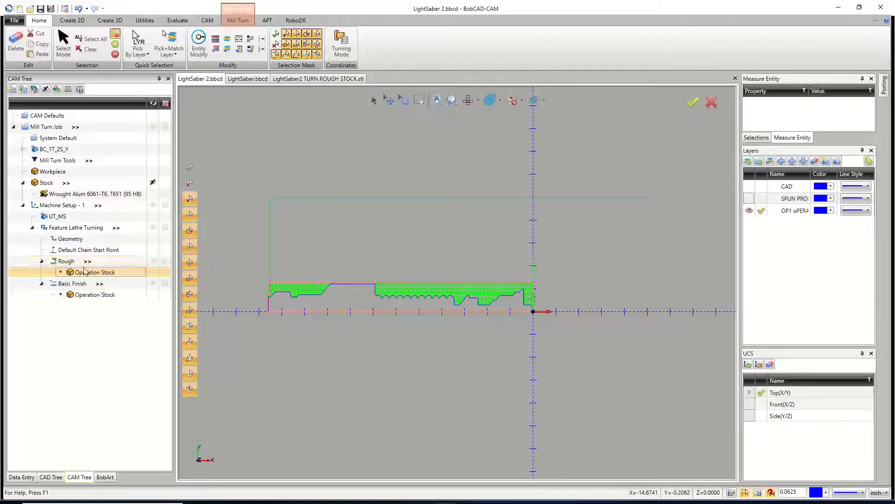
right_click(61, 262)
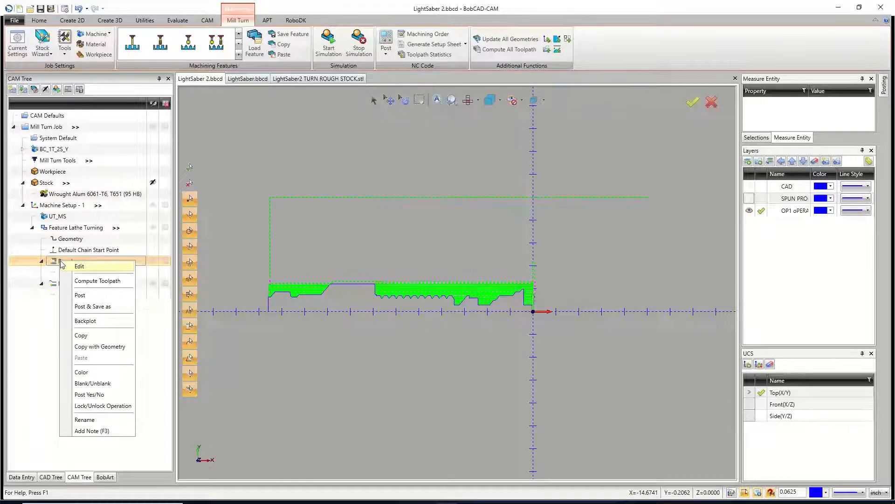
left_click(27, 324)
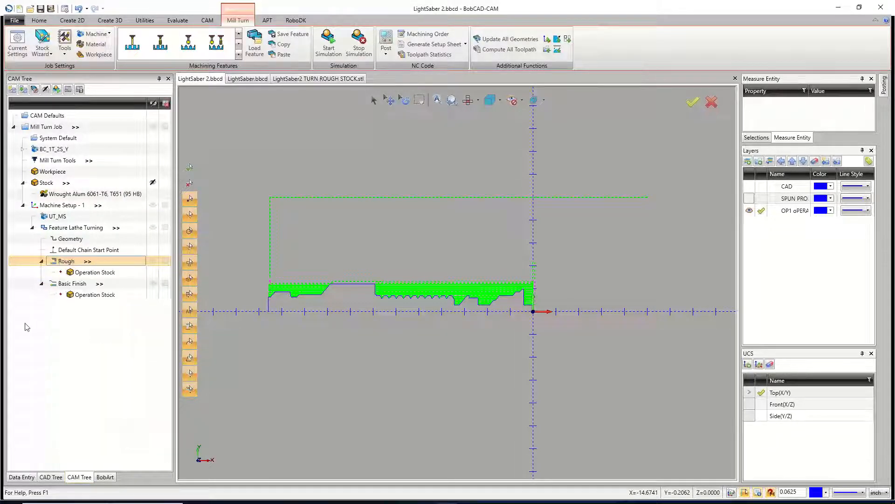
- Copy the lathe turning feature with its Rough and Basic Finish operations and paste the copy into Machine Setup - 1
right_click(71, 285)
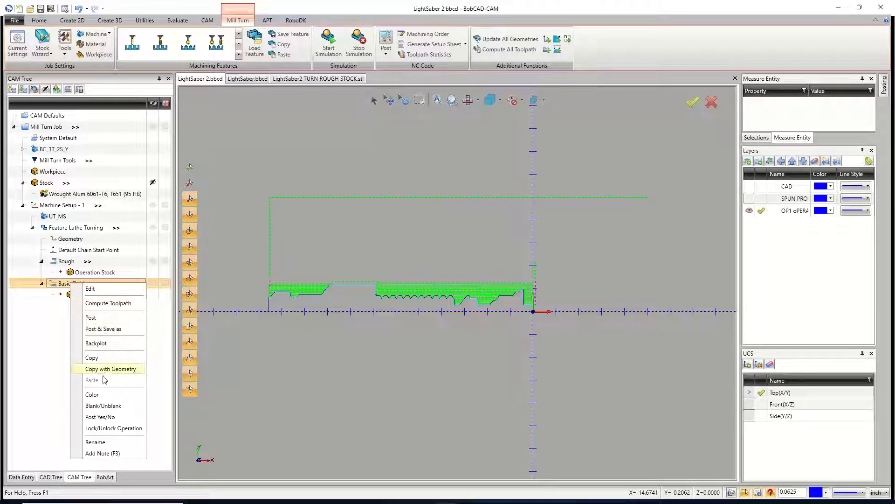
left_click(46, 377)
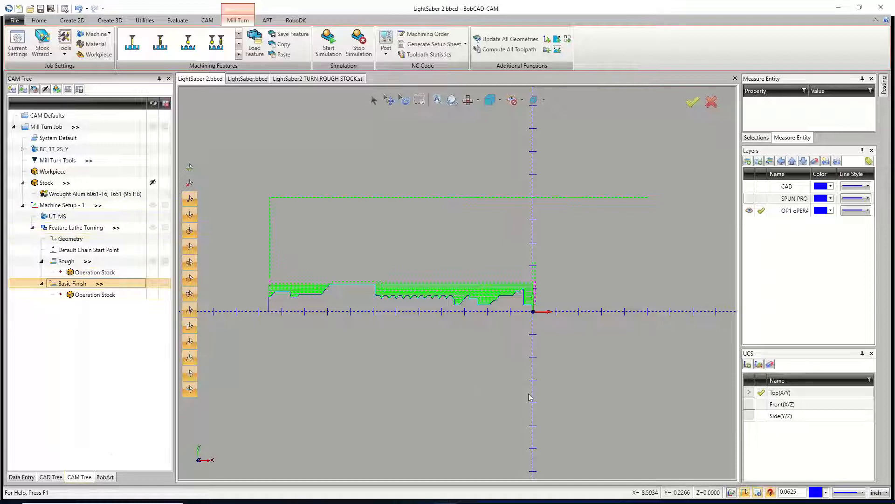
right_click(68, 228)
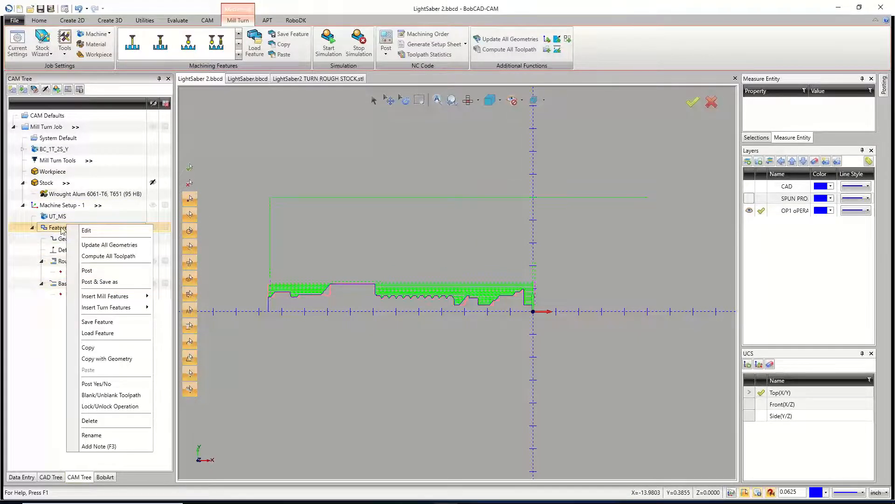
left_click(101, 348)
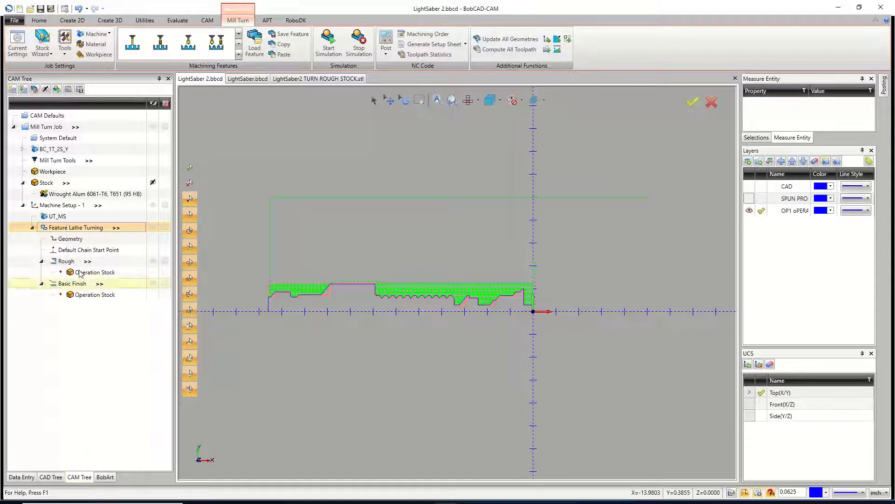
left_click(71, 206)
right_click(71, 206)
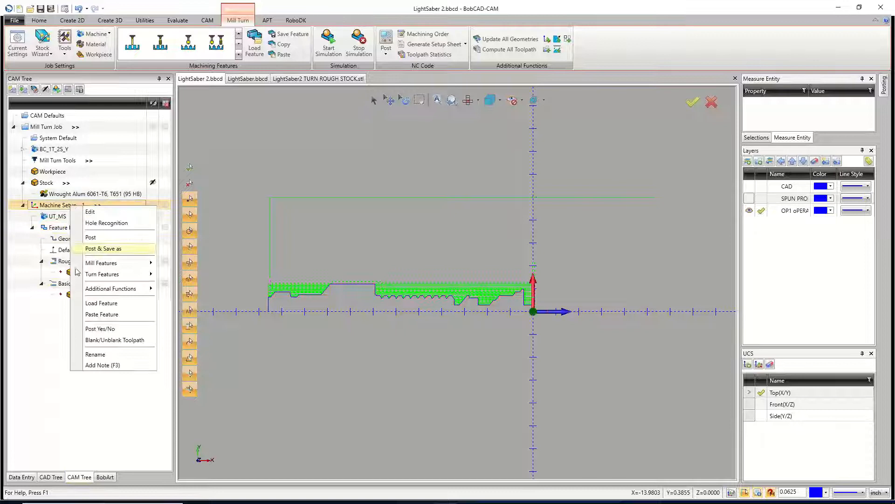
left_click(93, 315)
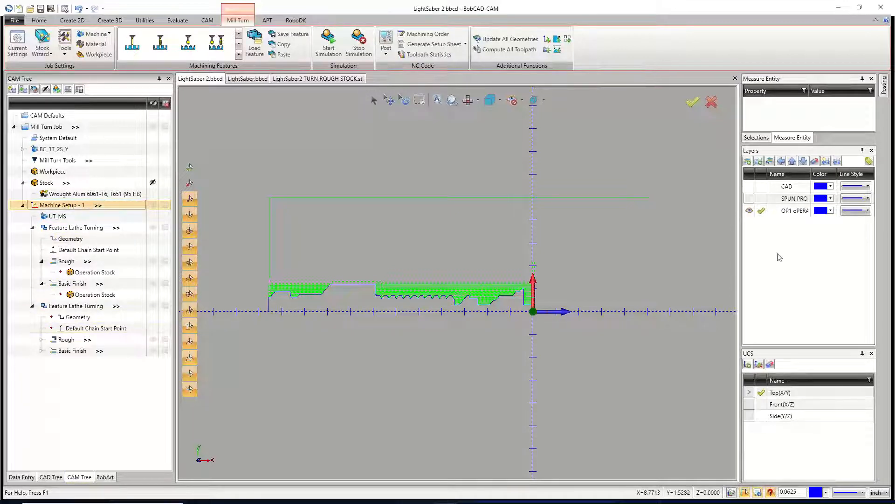
- Make the spun profile layer active, hide the OP1 operation stock layer, and blank the first lathe turning feature's toolpath
left_click(749, 199)
left_click(752, 211)
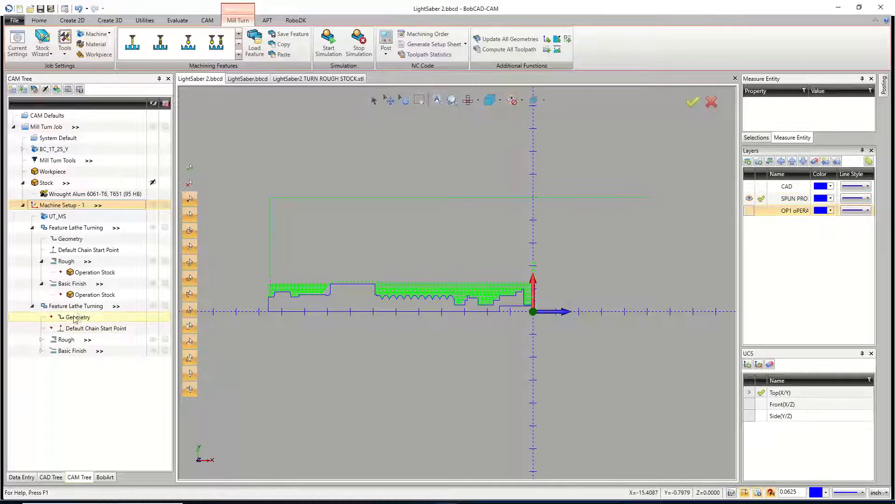
left_click(153, 227)
- Assign the upper spun profile, from its far end to the face at the origin, as the copied feature's geometry and reverse its chain
right_click(72, 318)
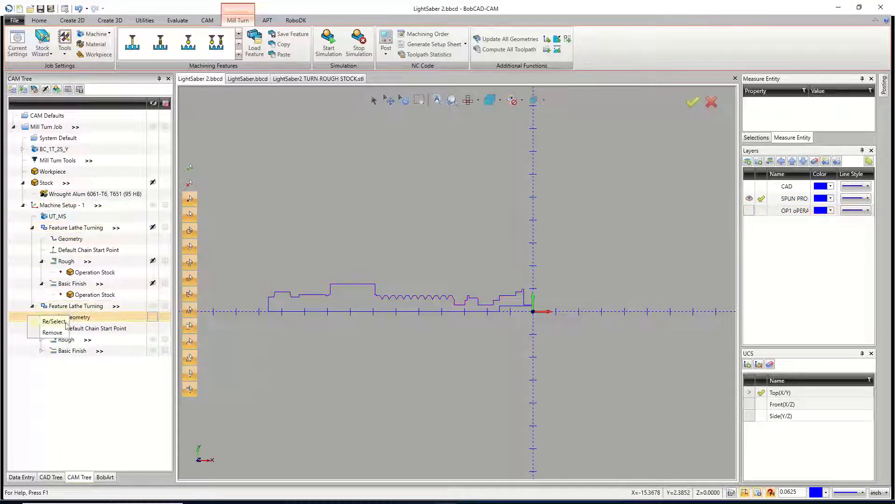
left_click(61, 321)
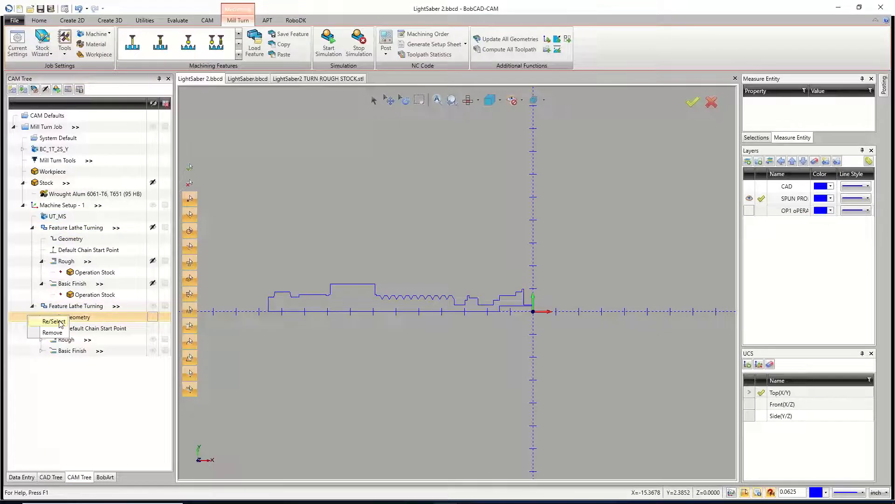
left_click(270, 302)
scroll(516, 312, "up", 3)
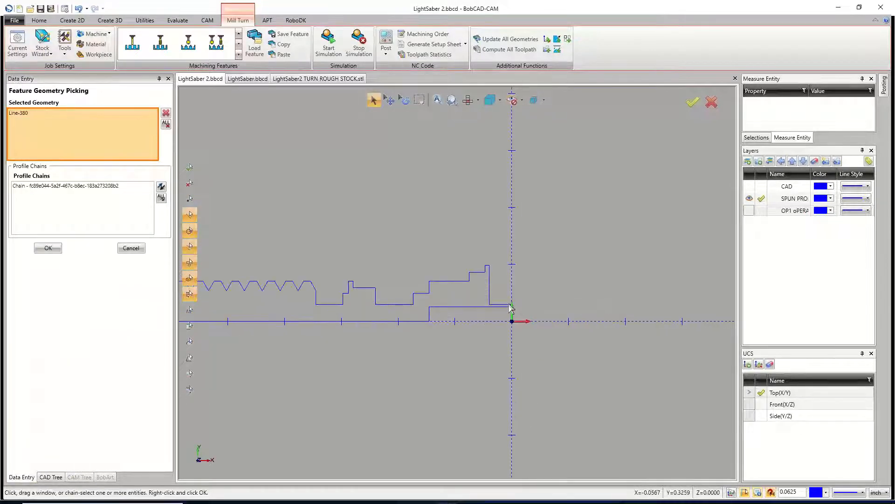
left_click(510, 307)
scroll(622, 329, "down", 3)
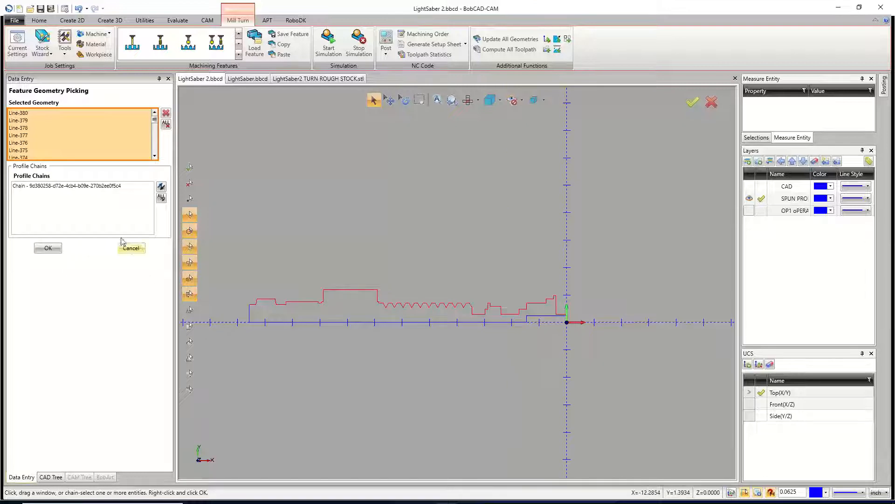
left_click(90, 190)
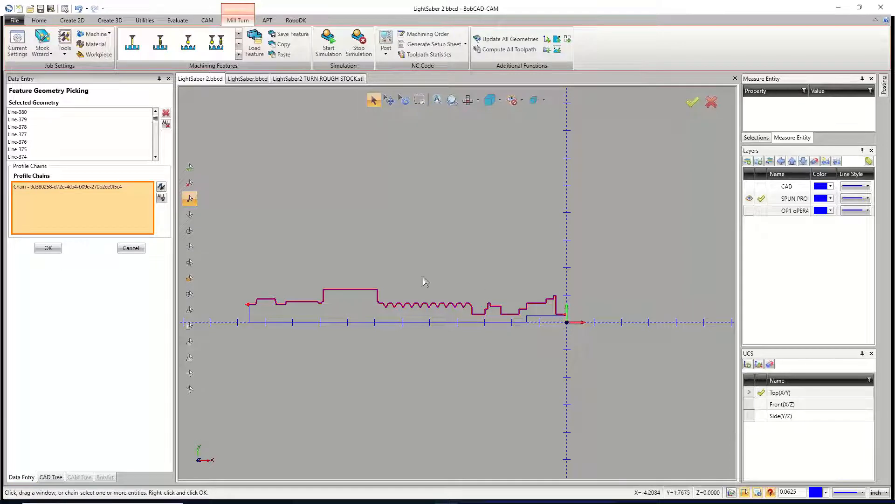
left_click(162, 198)
left_click(51, 248)
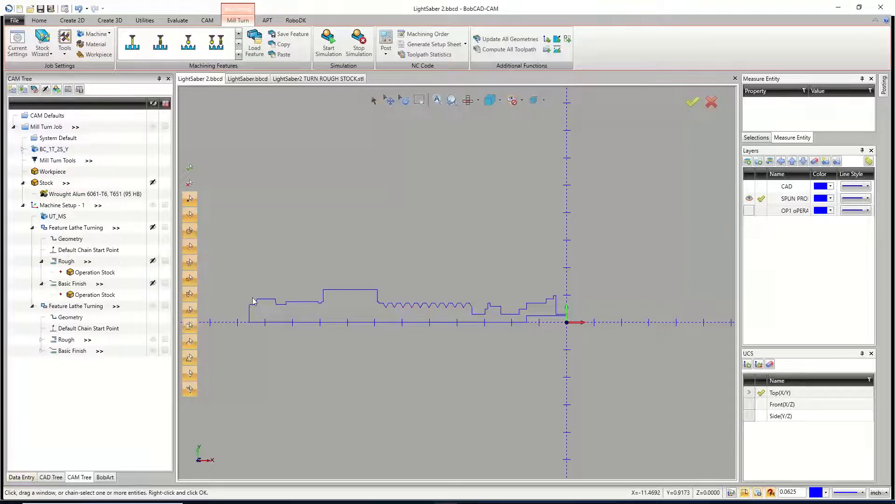
- Edit the copied lathe turning feature to use region 2 with the top of feature taken from geometry
right_click(72, 308)
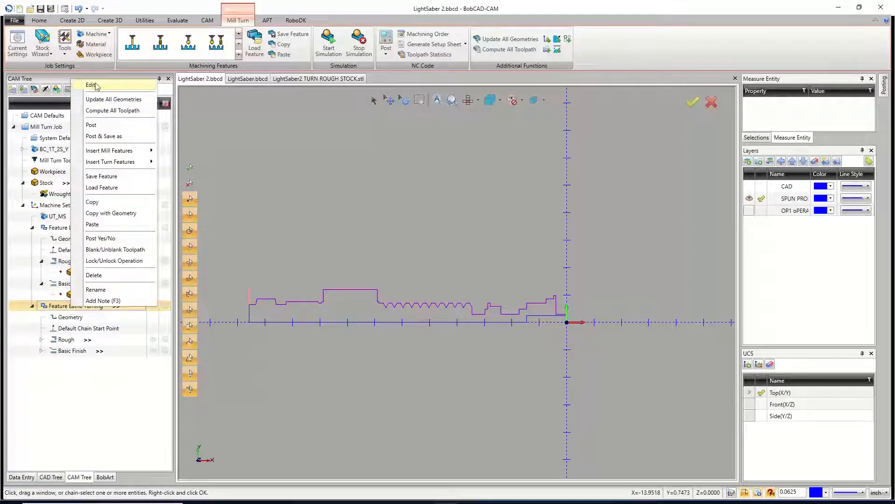
left_click(96, 85)
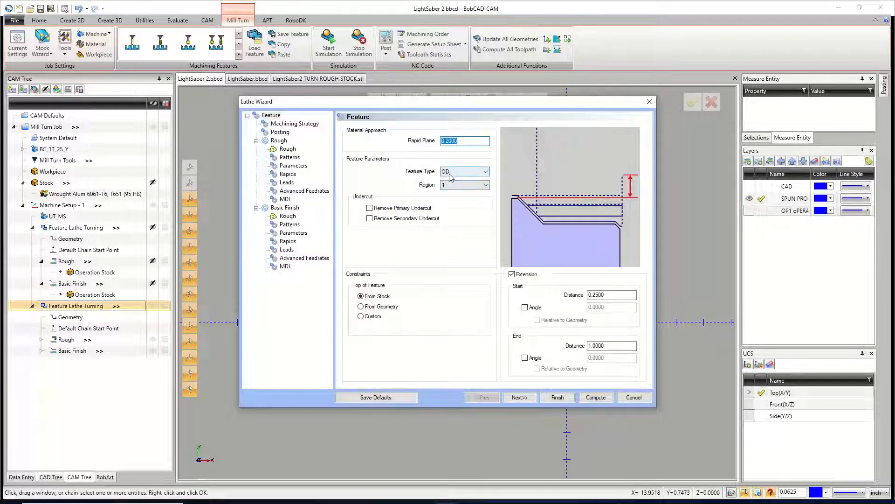
left_click(448, 185)
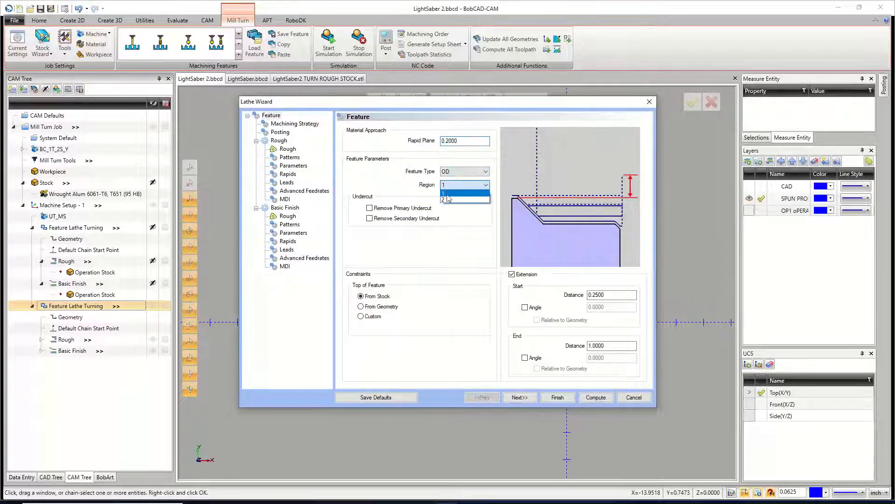
left_click(451, 201)
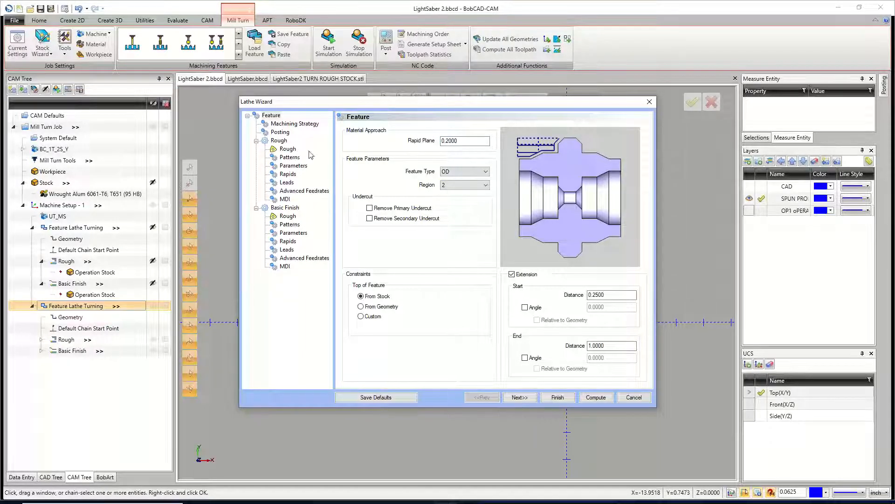
left_click(362, 307)
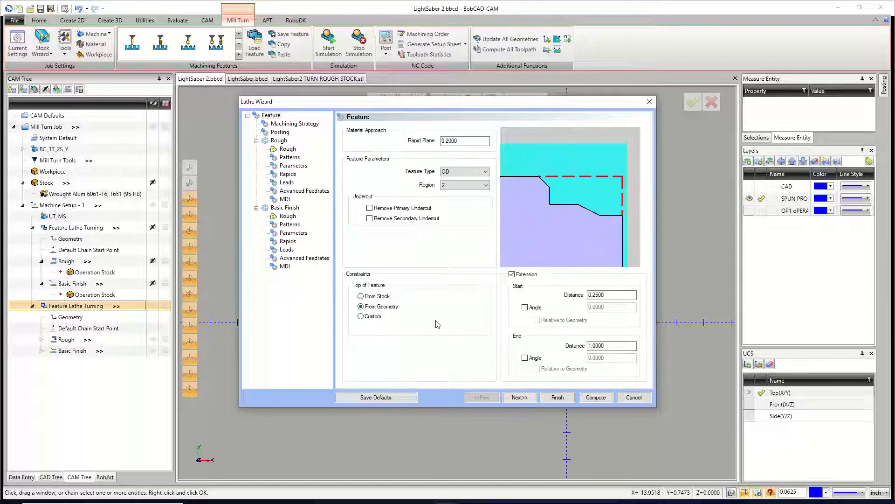
- Assign tool number 1, the VNMG 1/64 RAD roughing tool in station 1, to the copied feature's Rough operation
left_click(528, 398)
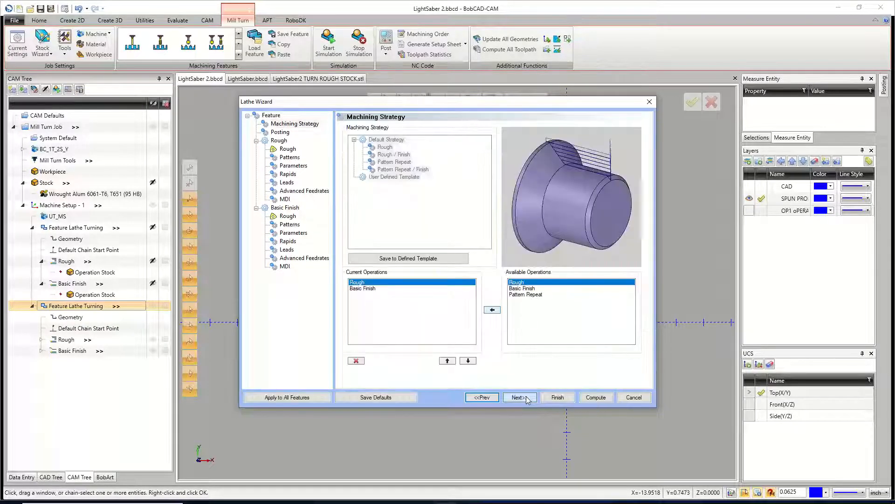
left_click(528, 398)
left_click(527, 398)
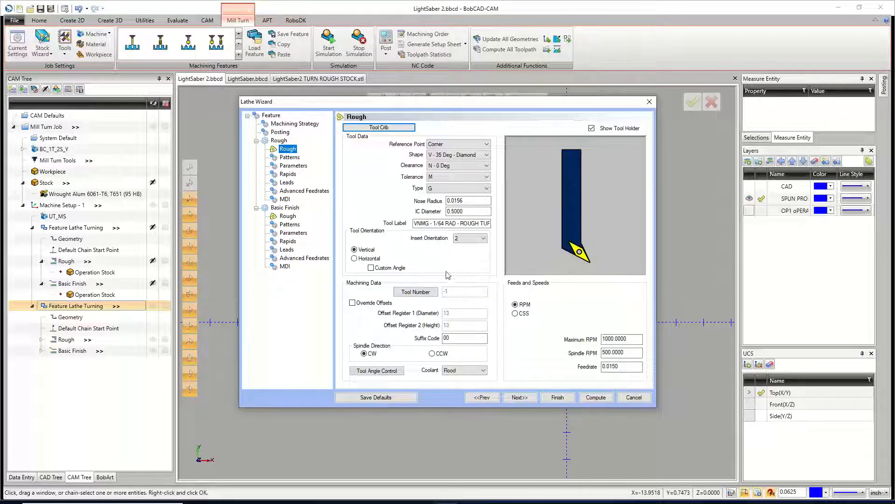
left_click(399, 129)
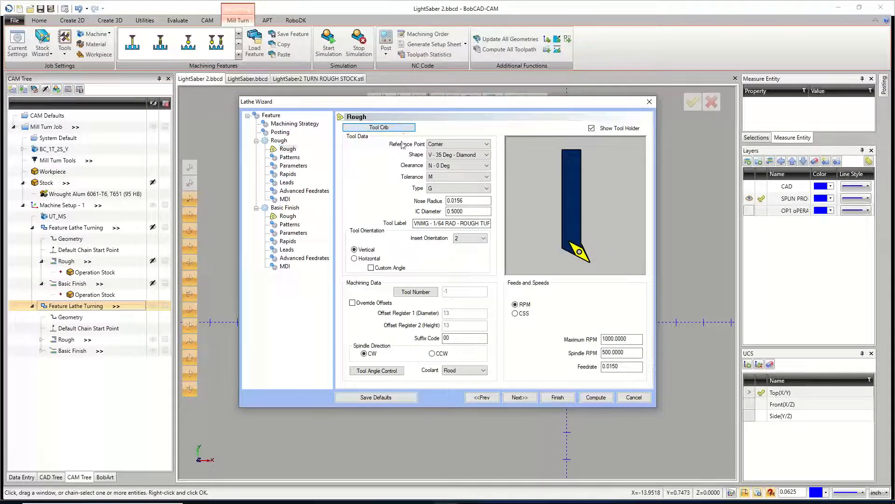
left_click(346, 147)
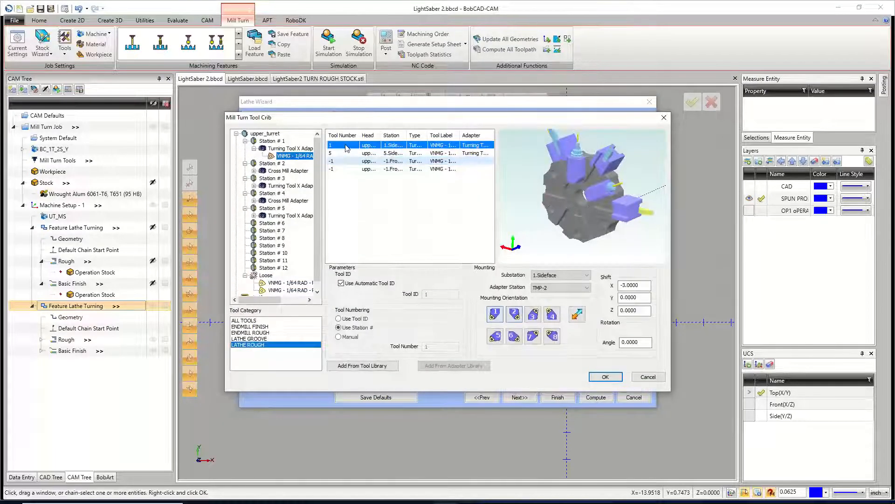
left_click_drag(643, 245, 591, 236)
middle_click_drag(589, 235, 572, 236)
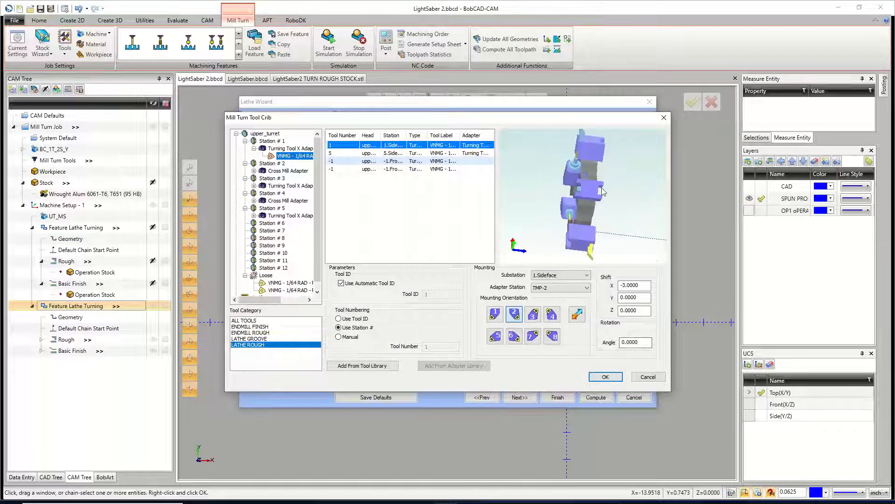
middle_click_drag(601, 189, 584, 202)
scroll(585, 203, "up", 5)
scroll(586, 219, "down", 8)
scroll(586, 235, "up", 4)
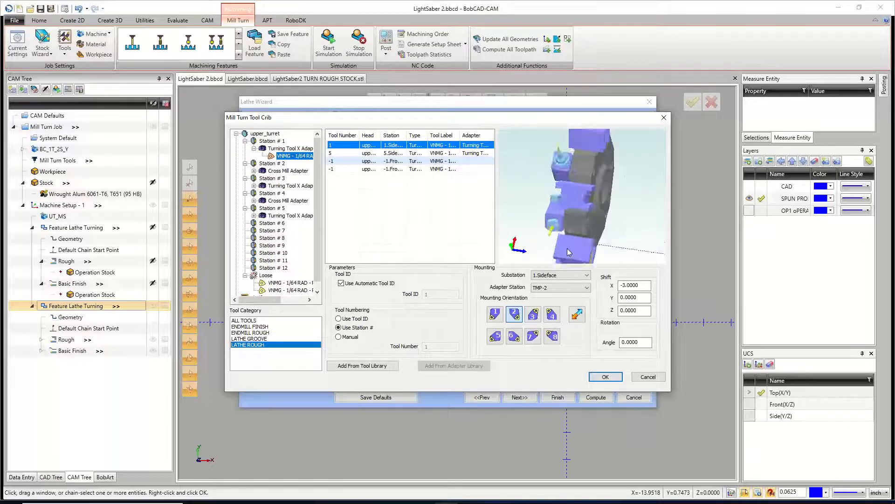
scroll(587, 235, "down", 3)
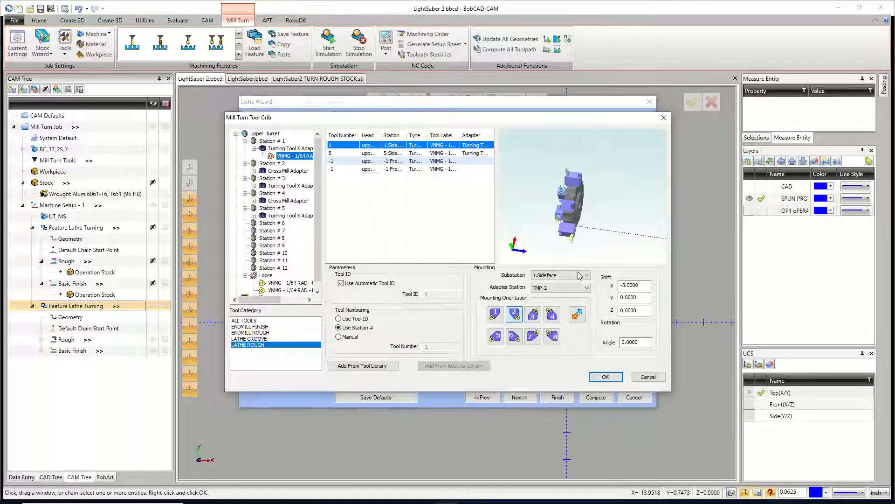
left_click(605, 376)
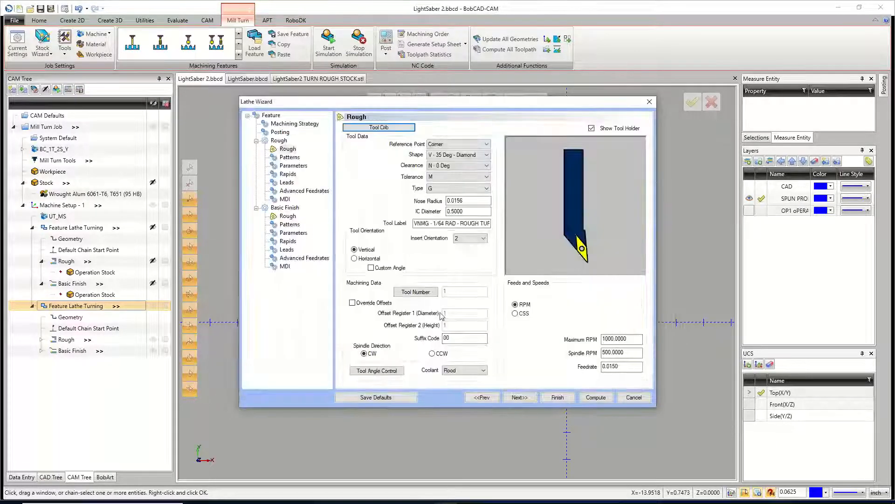
- Enable Trim To Stock in the copied feature's Rough parameters
left_click(516, 397)
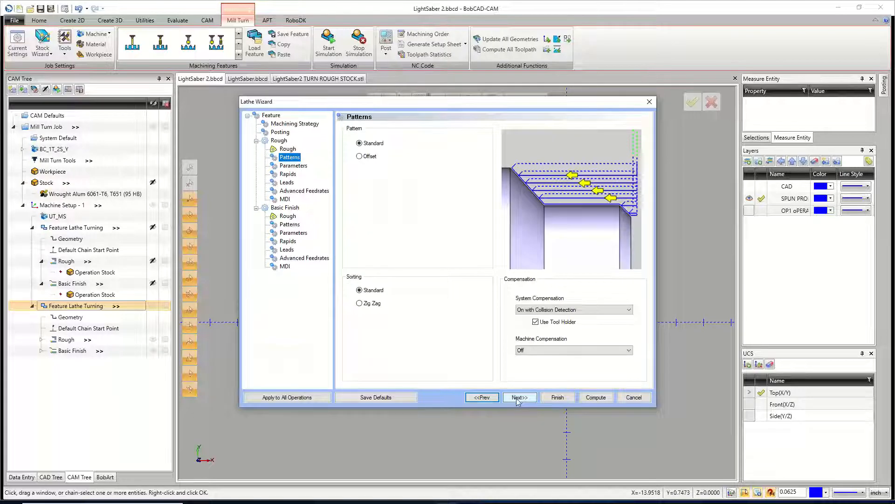
left_click(520, 397)
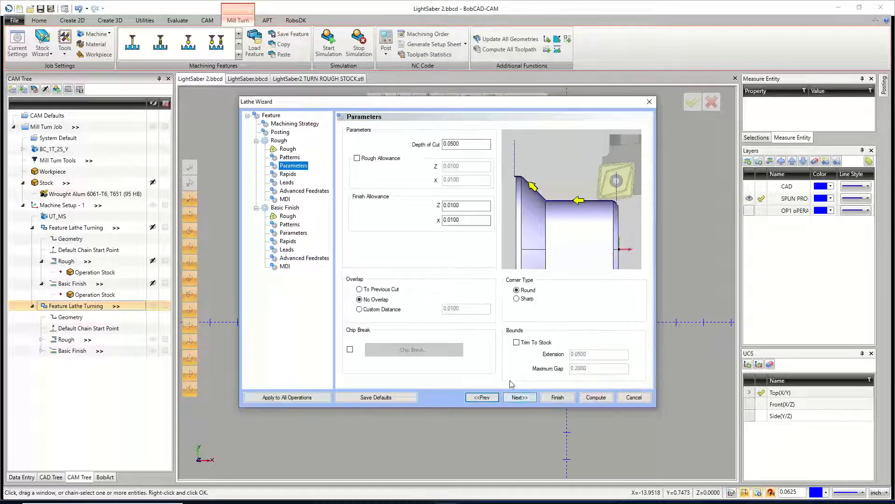
left_click(518, 343)
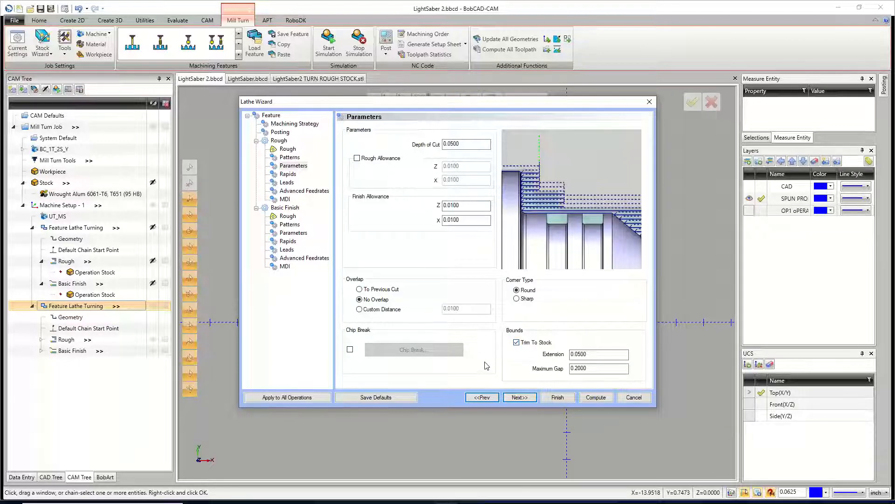
- Assign the same station 1 VNMG tool, number 1, to the copied feature's Basic Finish operation
left_click(520, 398)
left_click(520, 397)
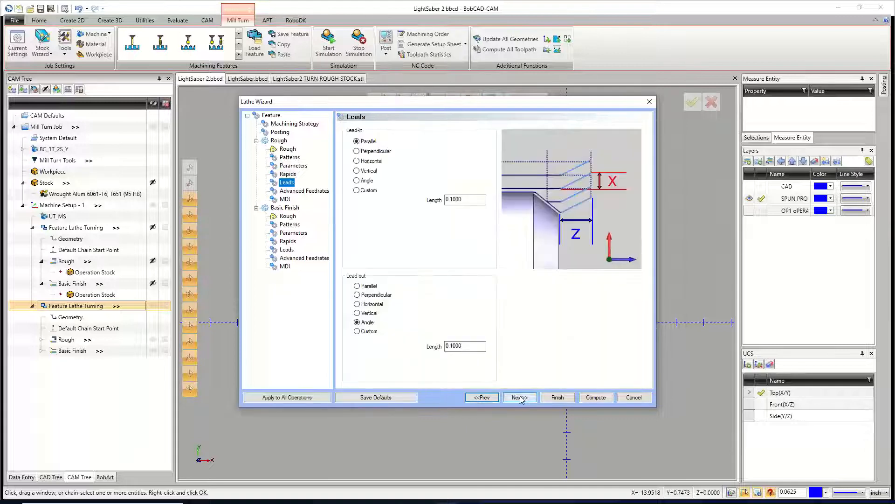
left_click(520, 398)
left_click(520, 397)
left_click(520, 398)
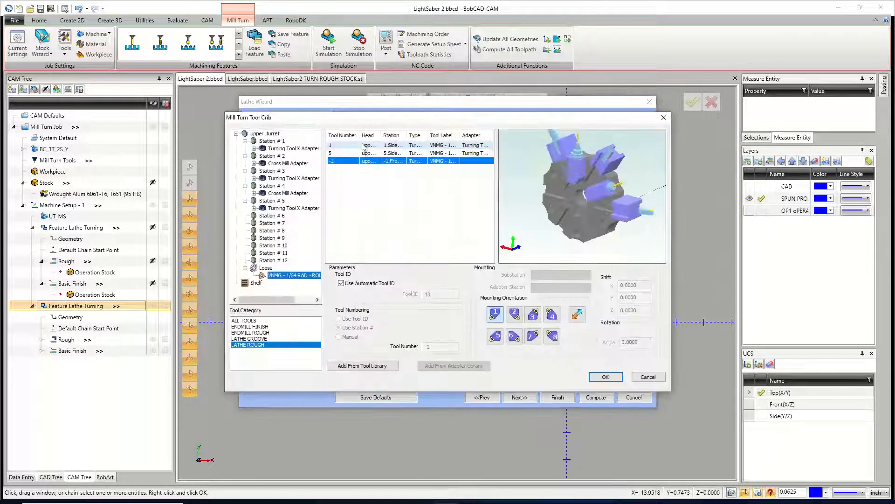
left_click(394, 145)
left_click(604, 377)
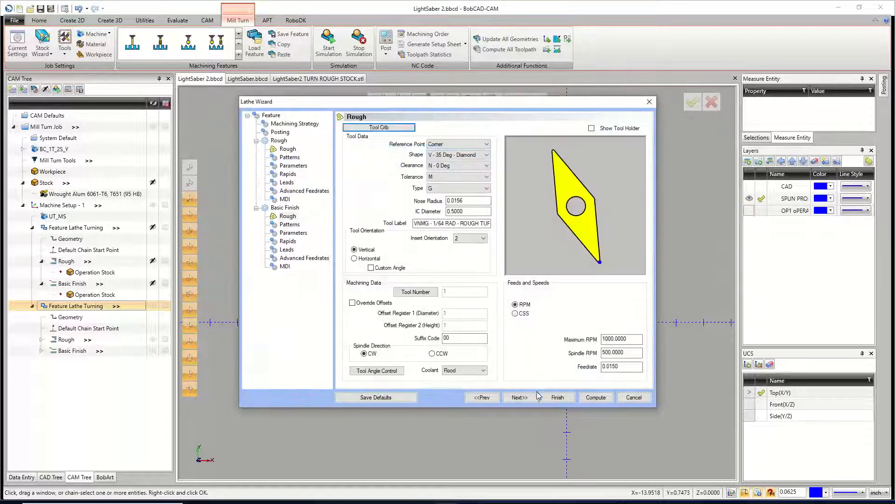
- Accept the remaining Basic Finish settings of the copied lathe turning feature, finish the feature setup, and save the file
left_click(520, 397)
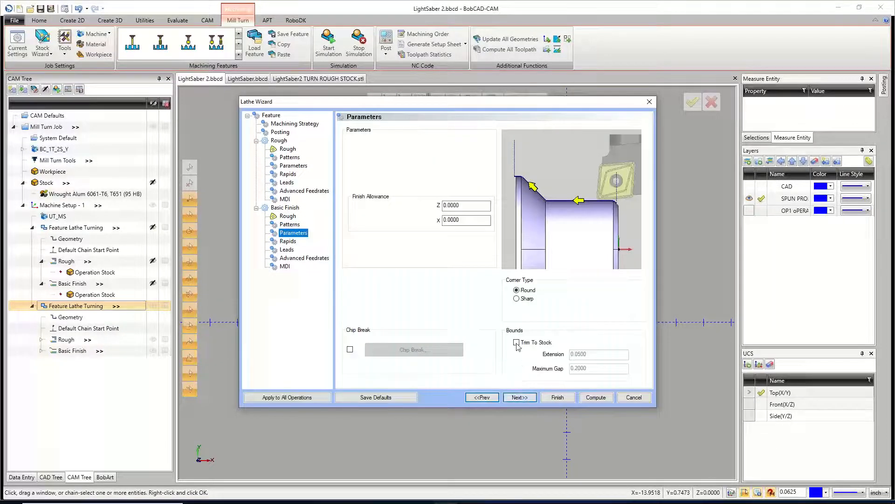
left_click(519, 397)
left_click(519, 397)
left_click(519, 397)
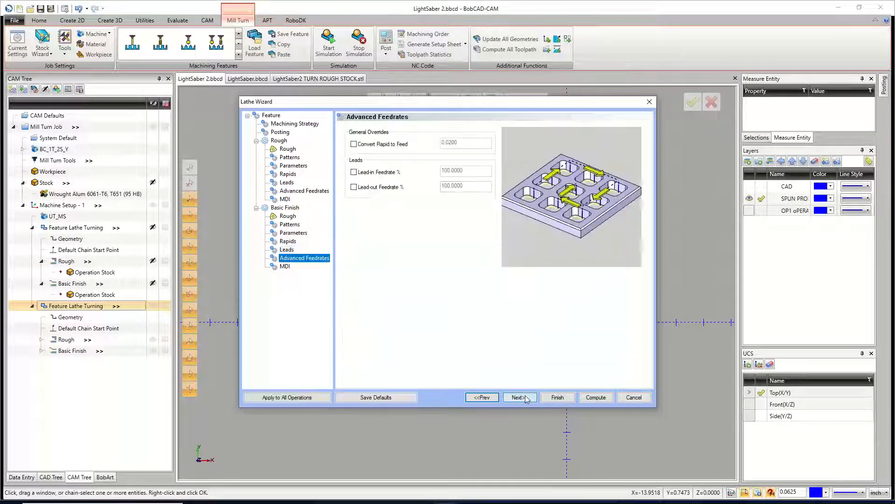
left_click(518, 397)
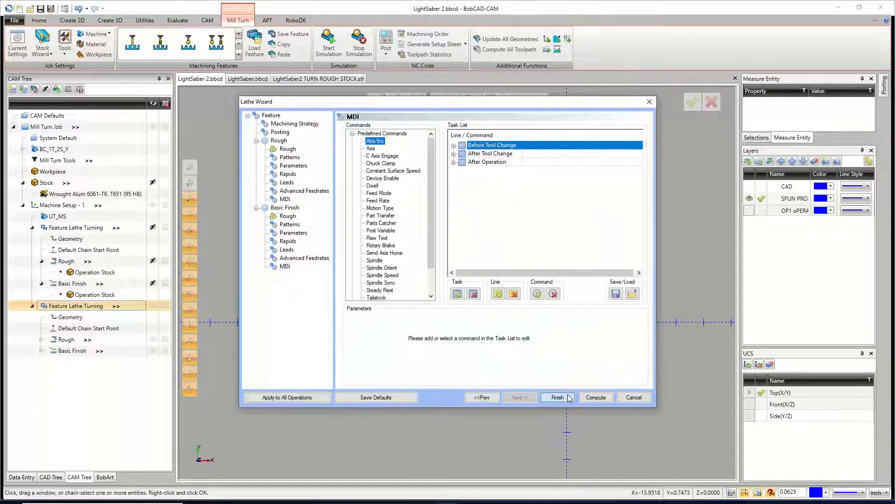
left_click(569, 398)
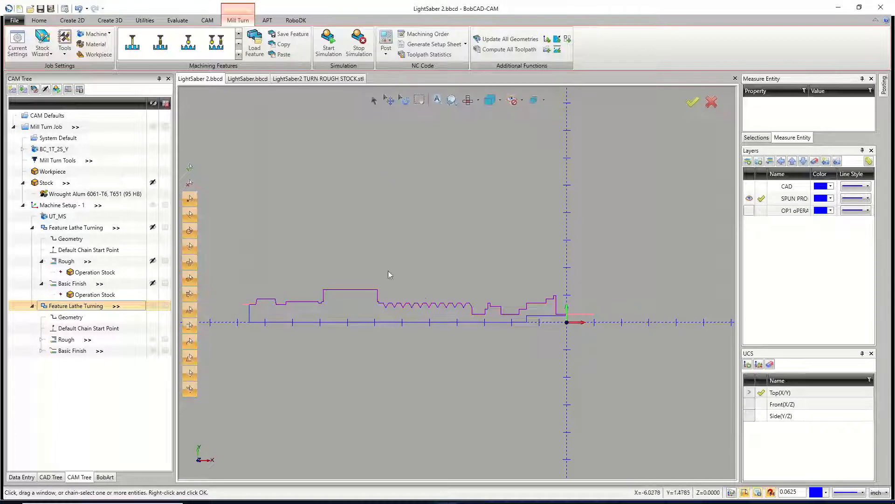
left_click(40, 9)
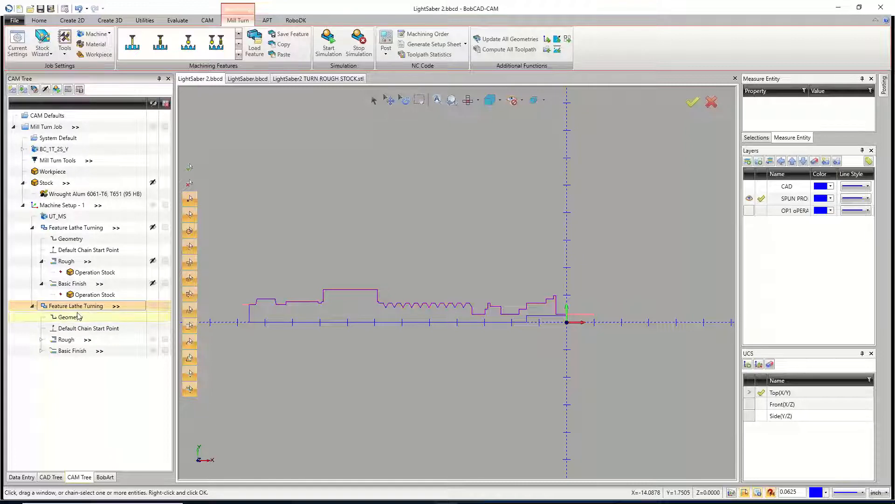
- Assign the profile on the OP1 layer as operation stock for the second feature's Rough operation, with the SPUN PRO layer hidden
left_click(42, 340)
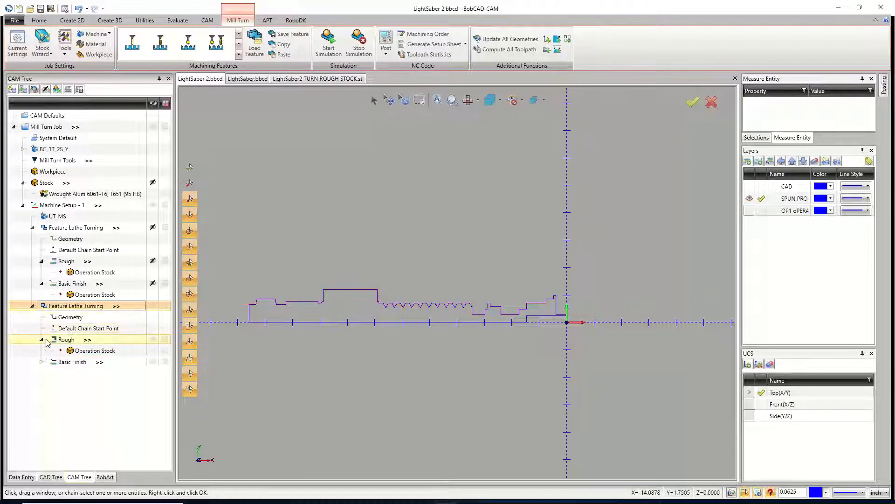
right_click(103, 352)
left_click(83, 357)
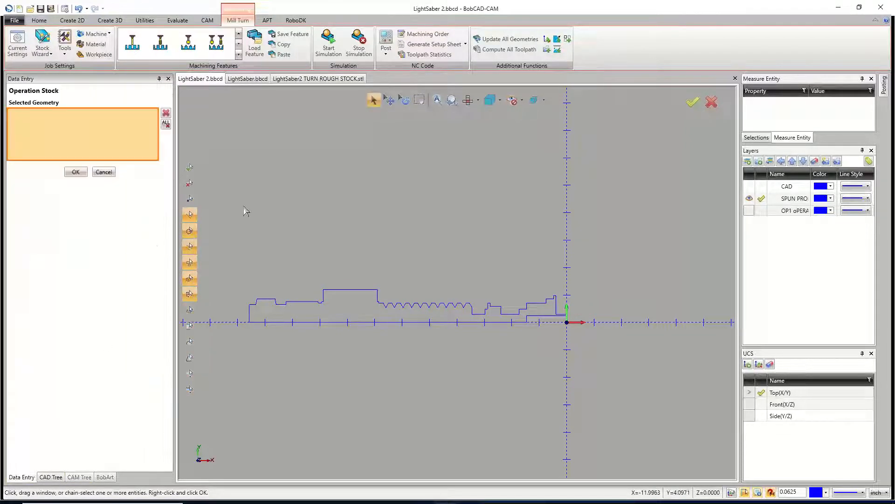
left_click(750, 210)
left_click(762, 210)
left_click(749, 199)
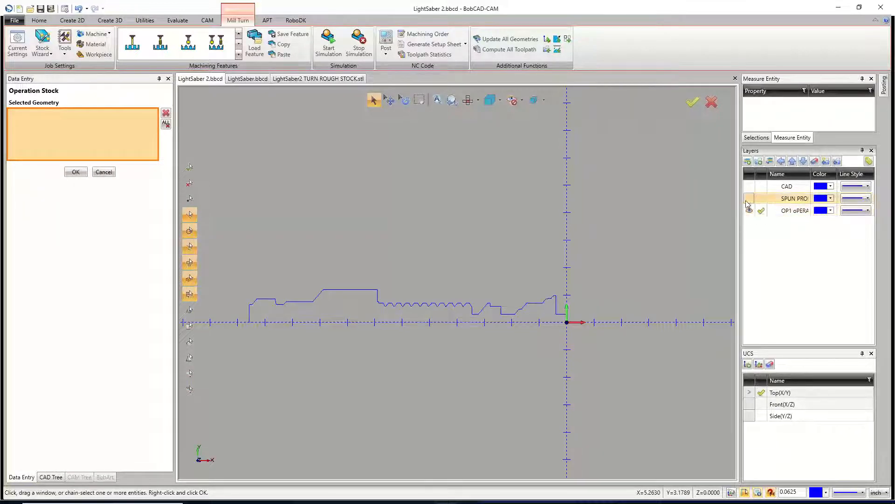
left_click(250, 320)
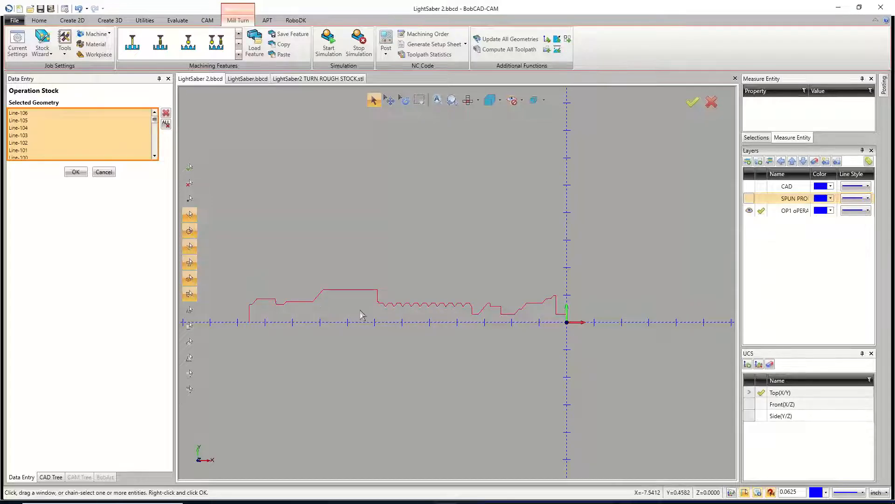
left_click(76, 172)
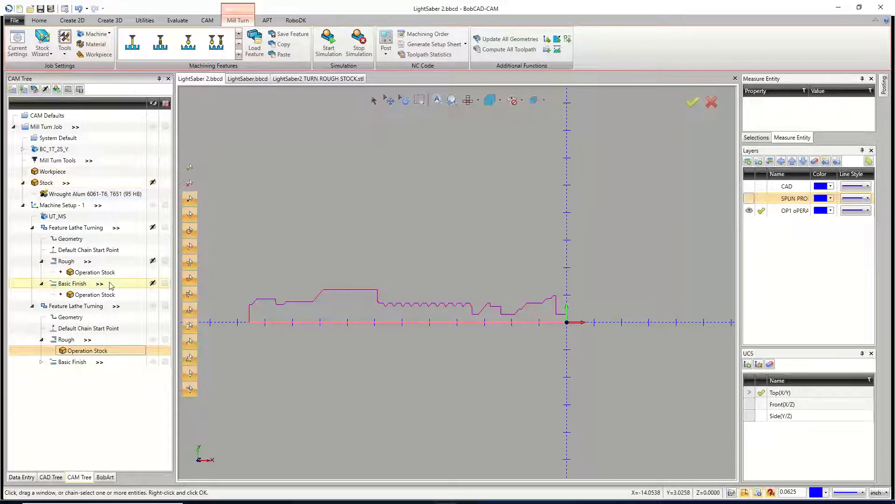
- Compute all toolpaths of the second lathe turning feature
right_click(76, 340)
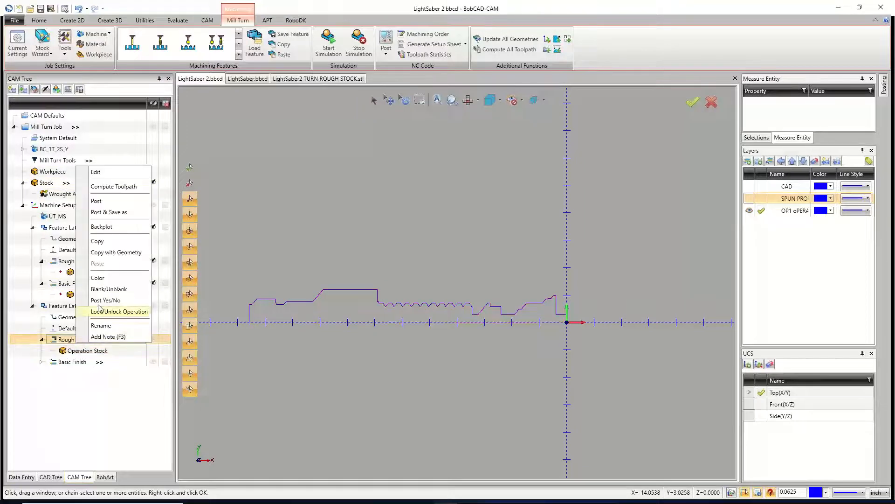
left_click(59, 307)
right_click(59, 307)
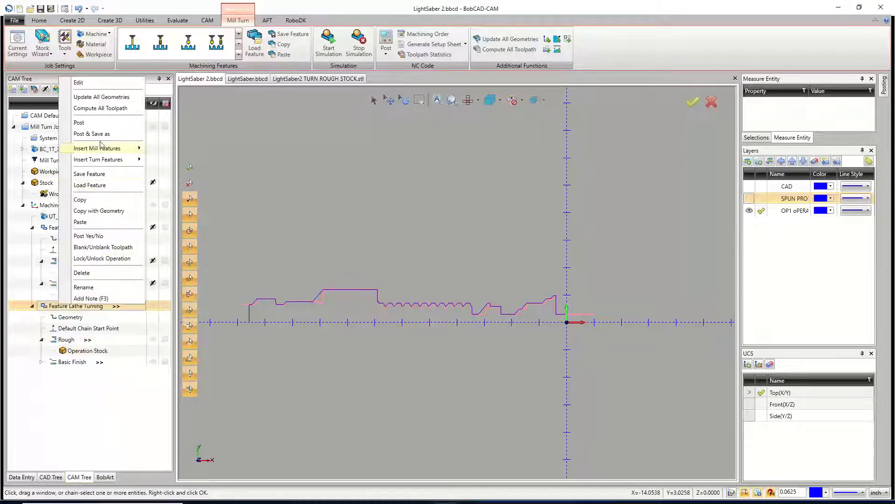
left_click(101, 109)
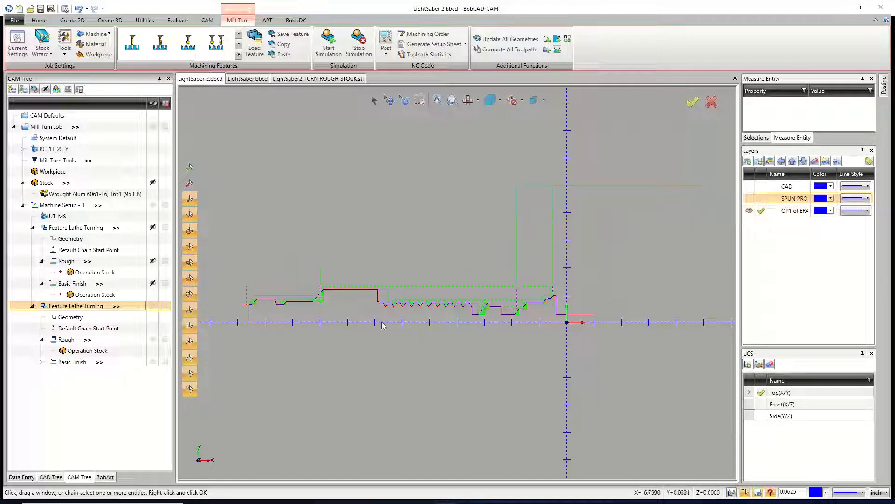
- Show and activate the SPUN PRO layer, hide the OP1 layer, and inspect the computed toolpath along the spun profile
scroll(476, 330, "up", 3)
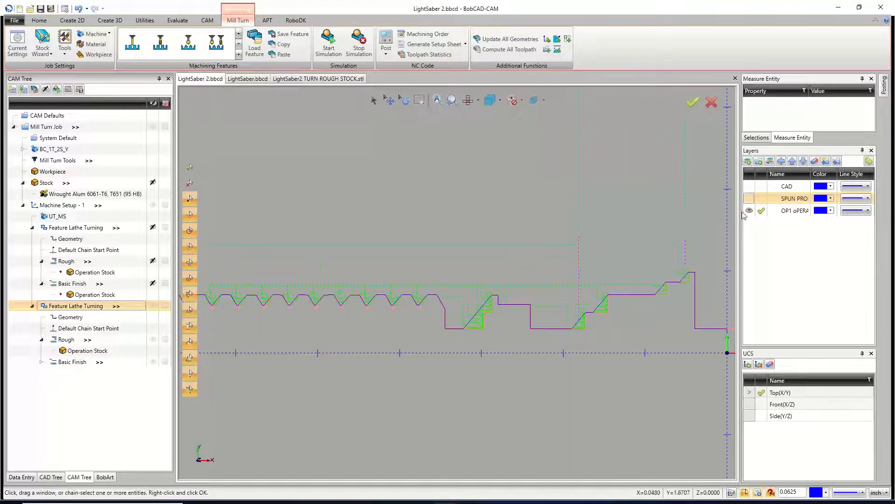
left_click(751, 198)
left_click(750, 209)
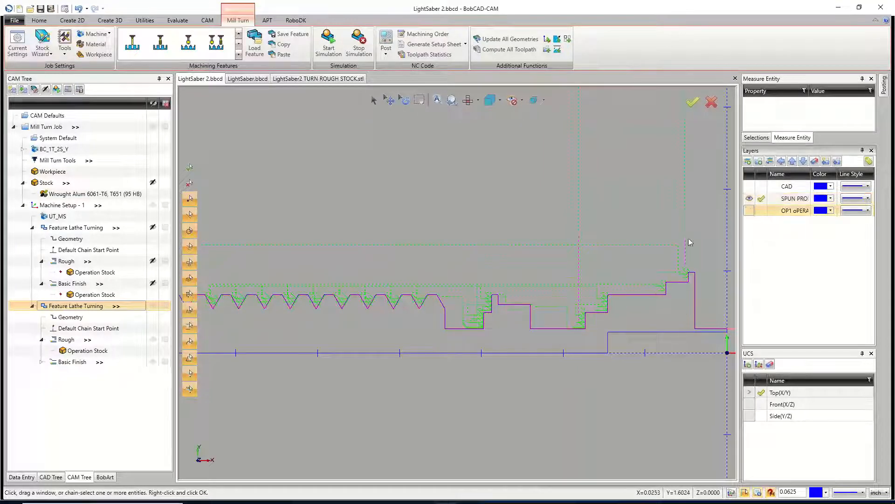
scroll(610, 279, "down", 3)
scroll(434, 281, "up", 2)
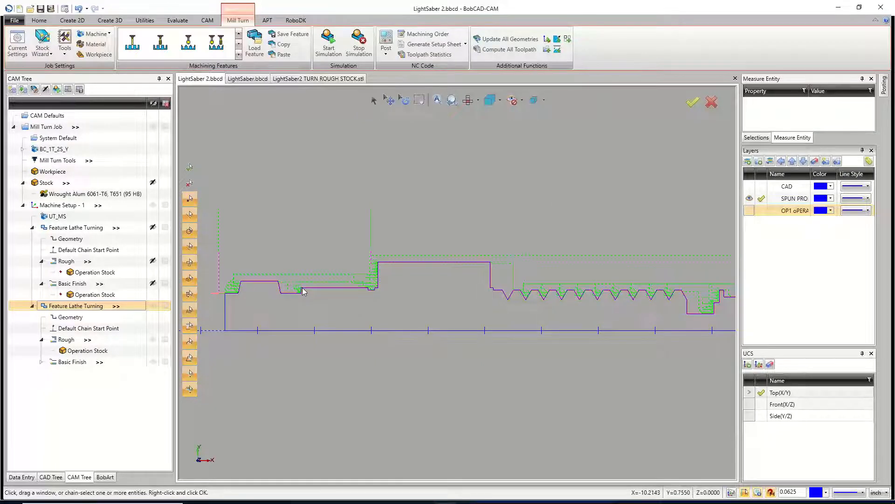
scroll(320, 283, "down", 3)
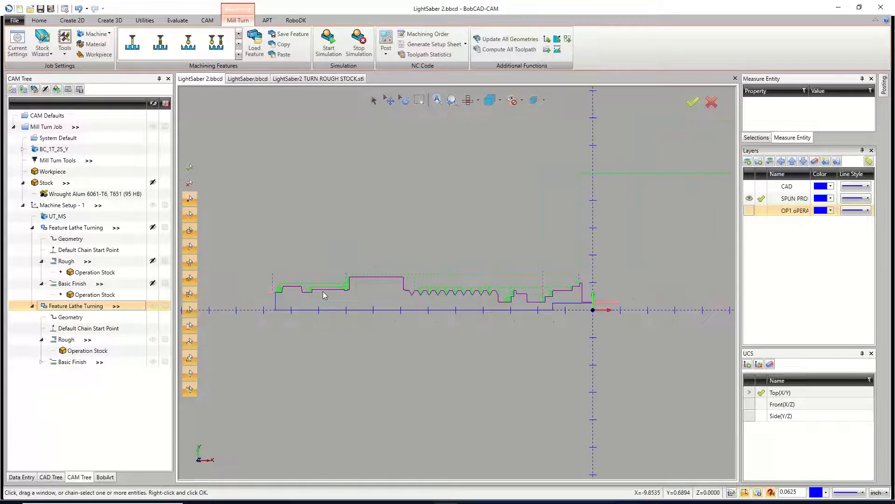
- Collapse both lathe turning features, blank the second feature's toolpath, and save the file
left_click(32, 229)
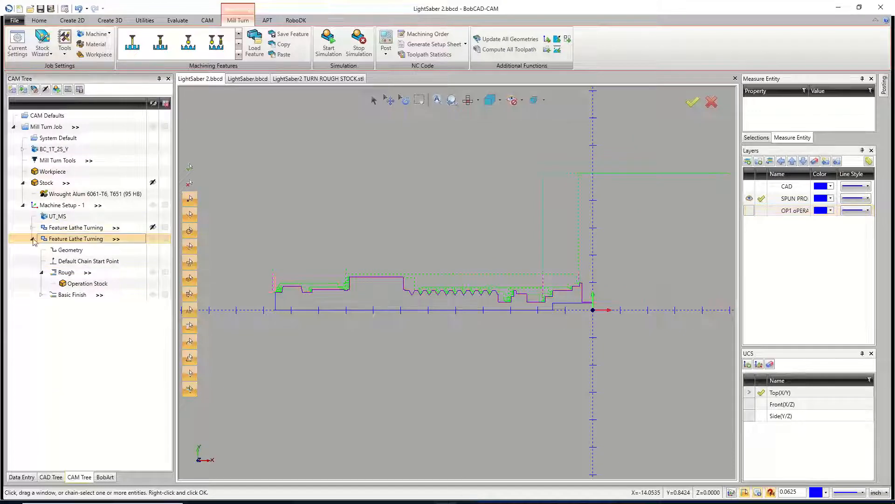
left_click(32, 239)
left_click(153, 238)
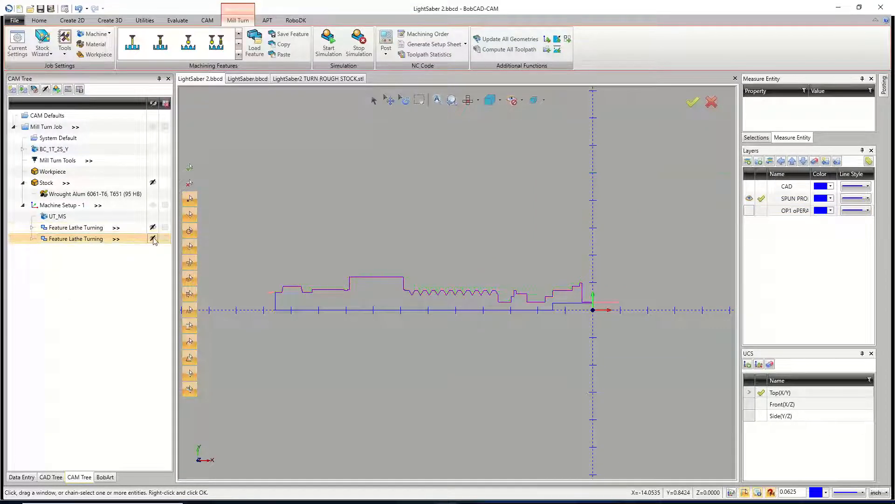
left_click(41, 10)
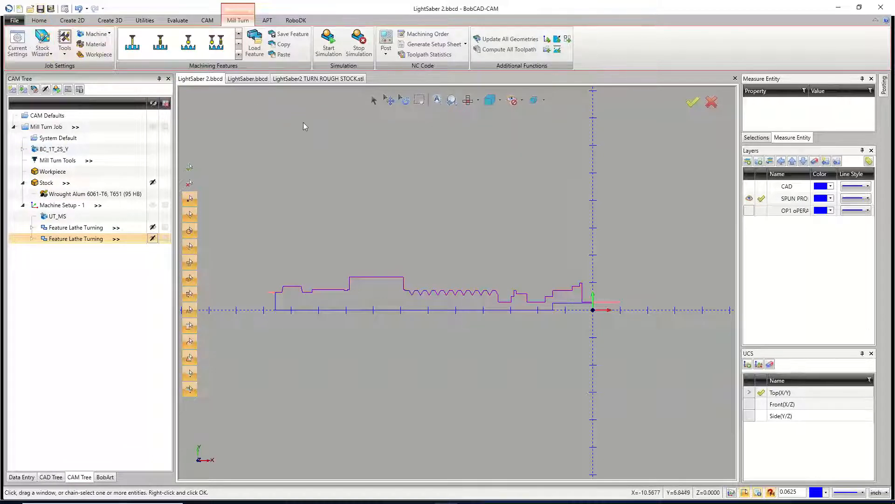
- Start the machine simulation and run all turning operations with the view close on the workpiece
left_click(331, 49)
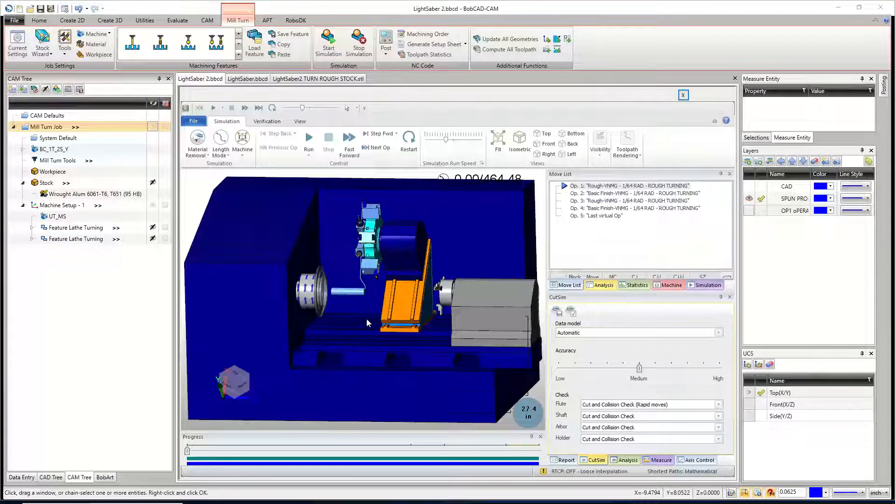
scroll(334, 298, "up", 5)
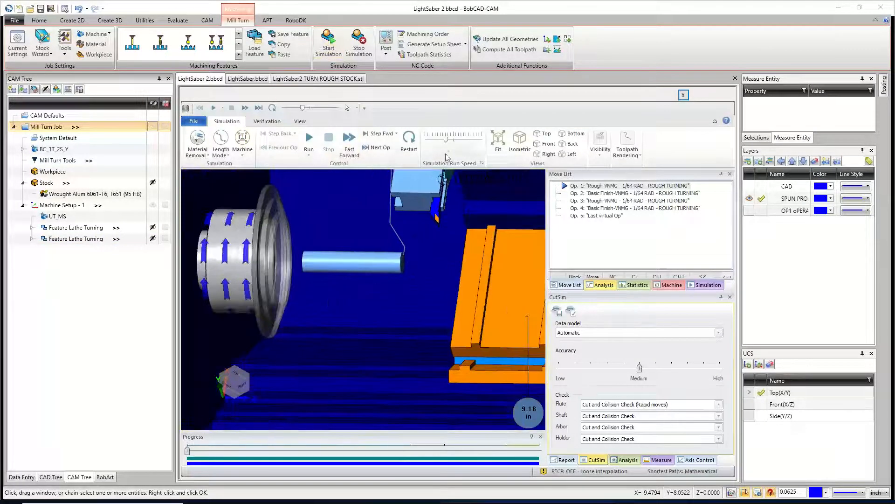
left_click(310, 140)
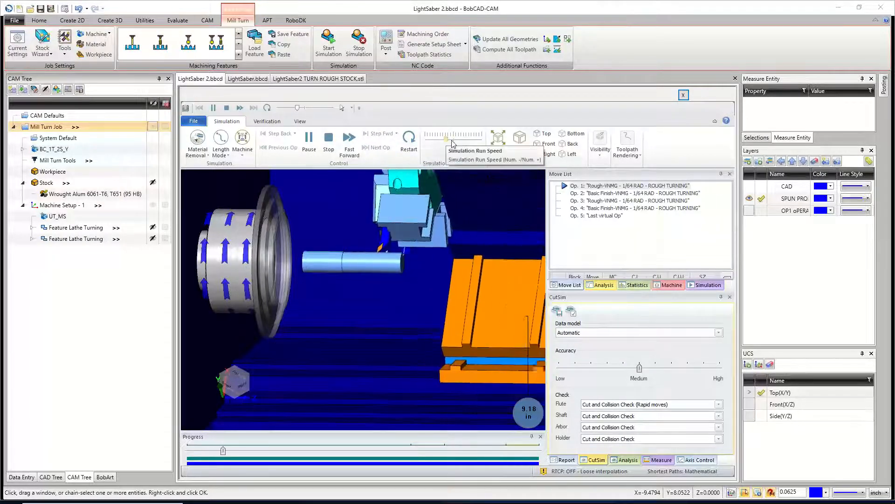
left_click_drag(446, 140, 446, 141)
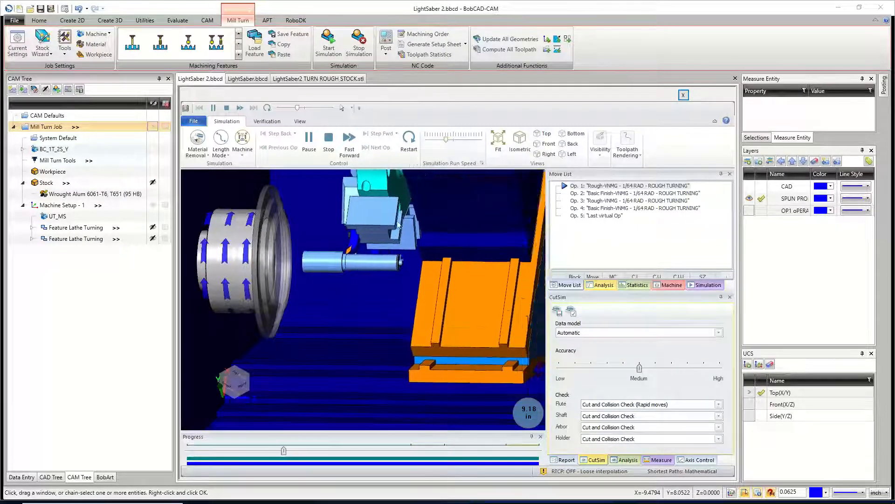
middle_click_drag(344, 233, 370, 407)
scroll(345, 250, "up", 2)
scroll(368, 404, "up", 2)
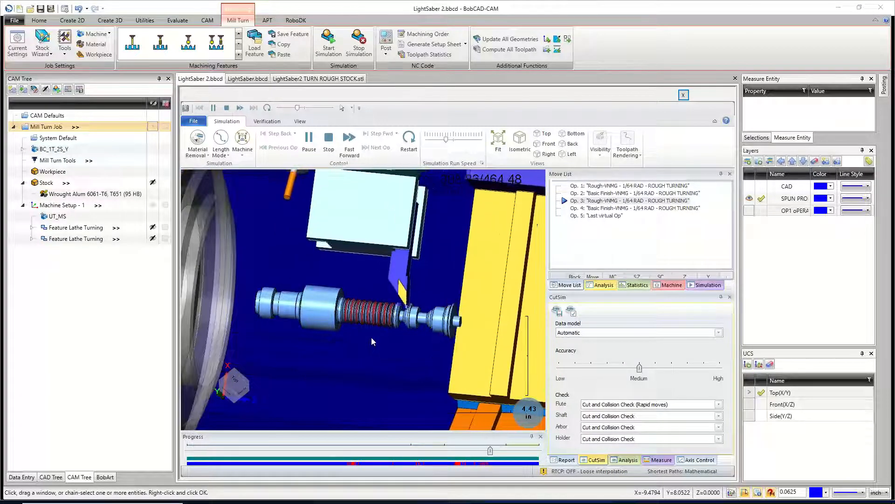
- Examine the simulated part closely around the V-grooves, then close the simulation
scroll(372, 337, "up", 3)
scroll(418, 310, "up", 2)
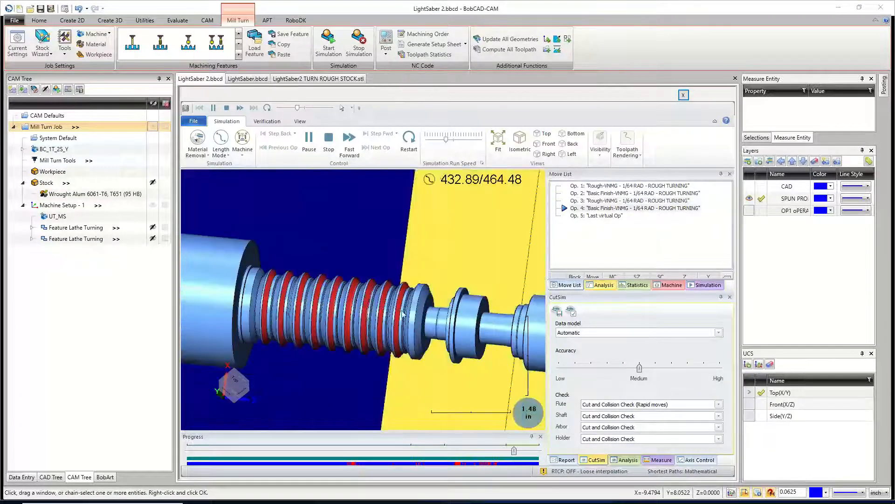
scroll(404, 339, "down", 4)
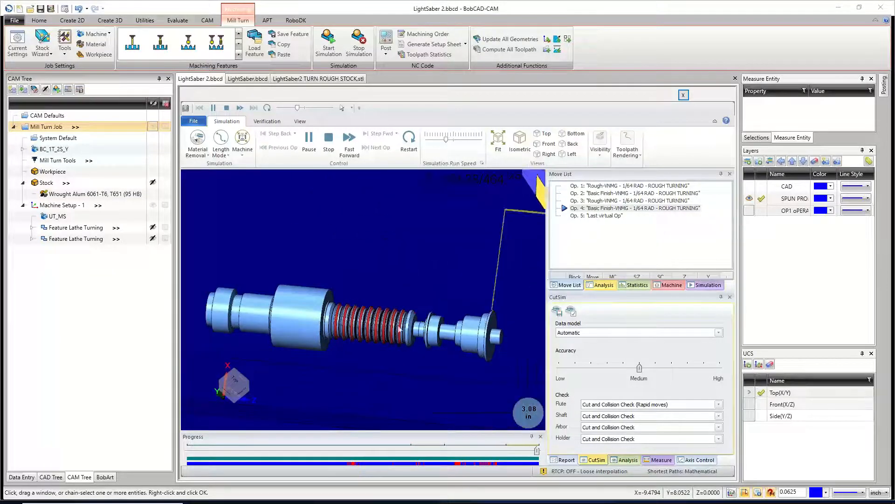
scroll(395, 322, "up", 8)
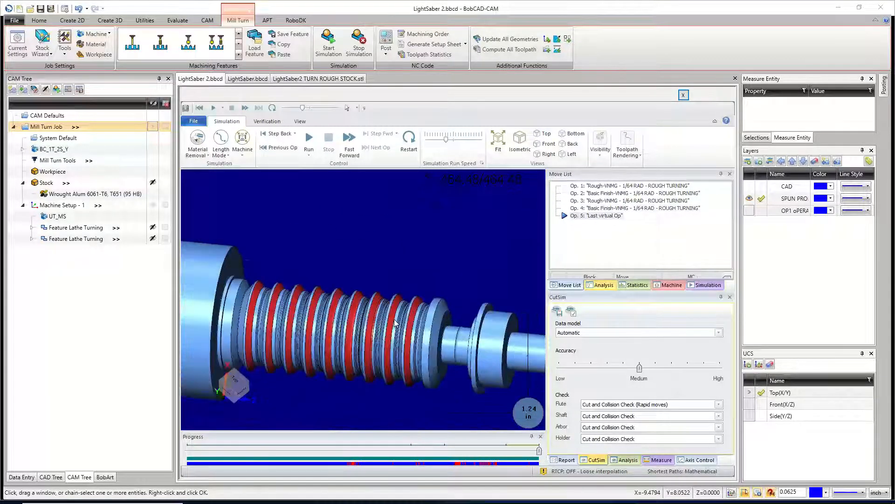
middle_click_drag(402, 320, 381, 326)
scroll(381, 327, "down", 12)
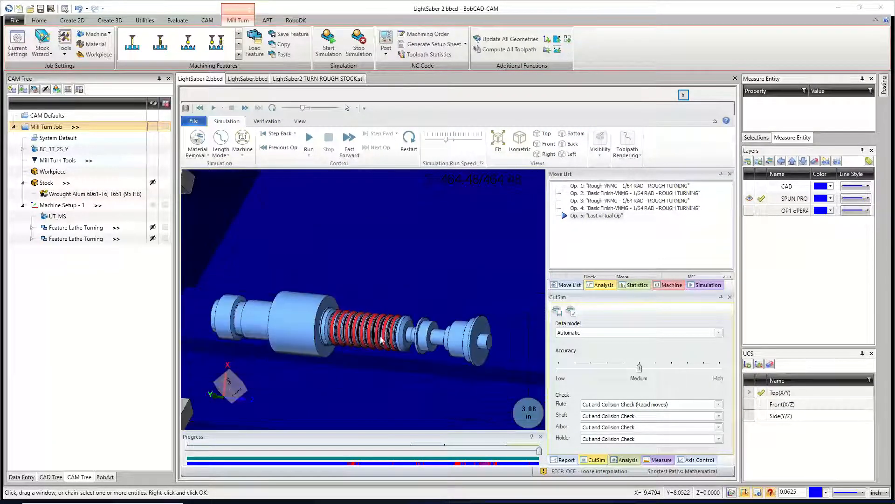
scroll(369, 342, "up", 4)
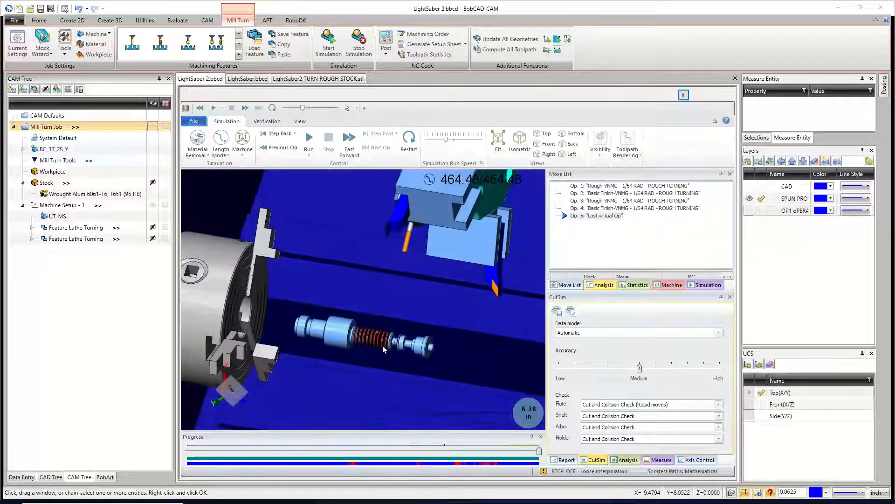
mouse_move(387, 347)
middle_mouse_down()
mouse_move(376, 344)
mouse_move(402, 343)
middle_mouse_up()
left_click(683, 95)
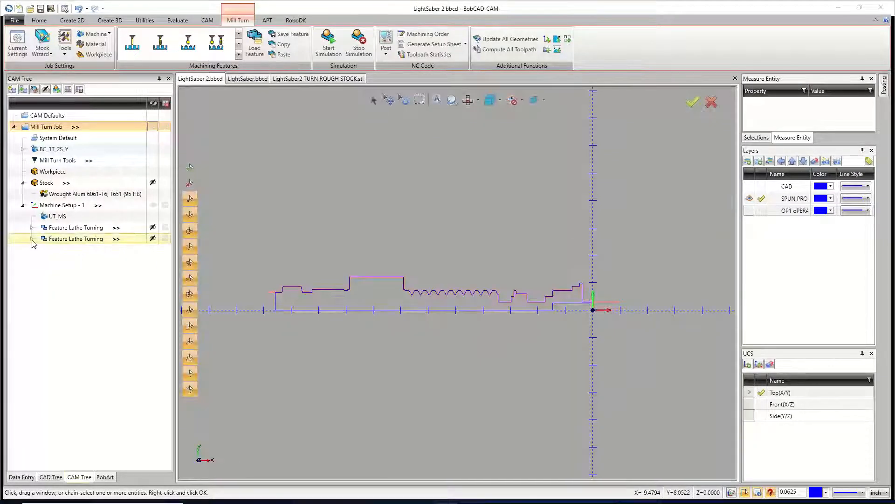
- Open the backplot for the second feature's Rough operation with the view close on the V-groove toolpath
left_click(32, 238)
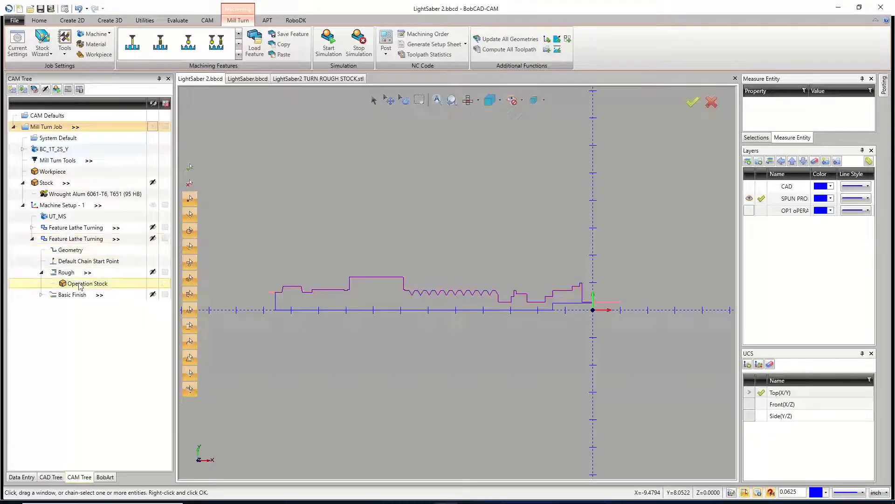
left_click(69, 273)
scroll(400, 304, "up", 5)
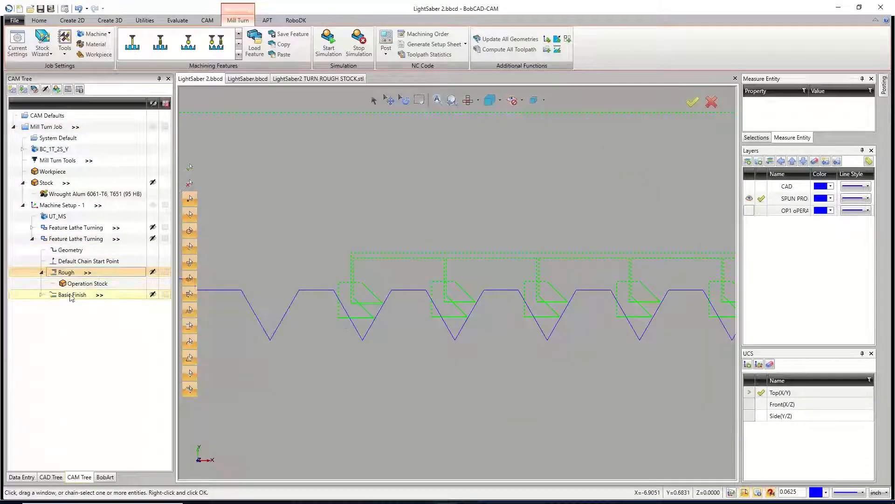
right_click(70, 278)
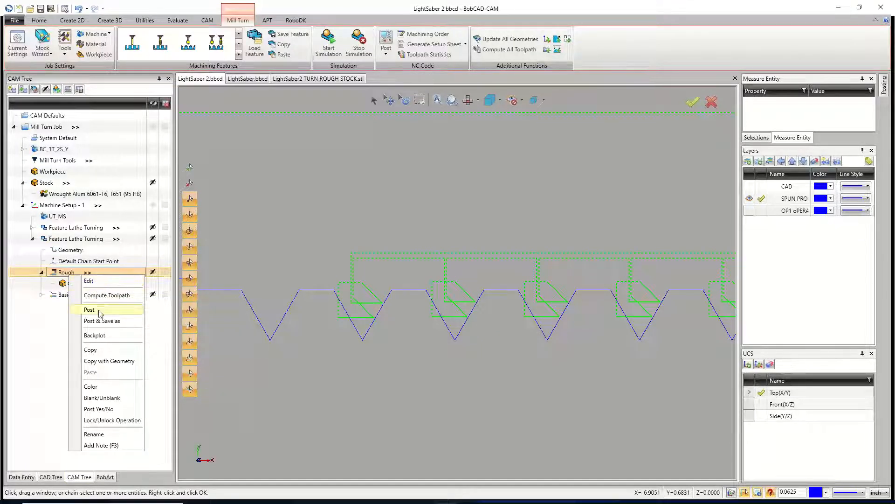
left_click(100, 334)
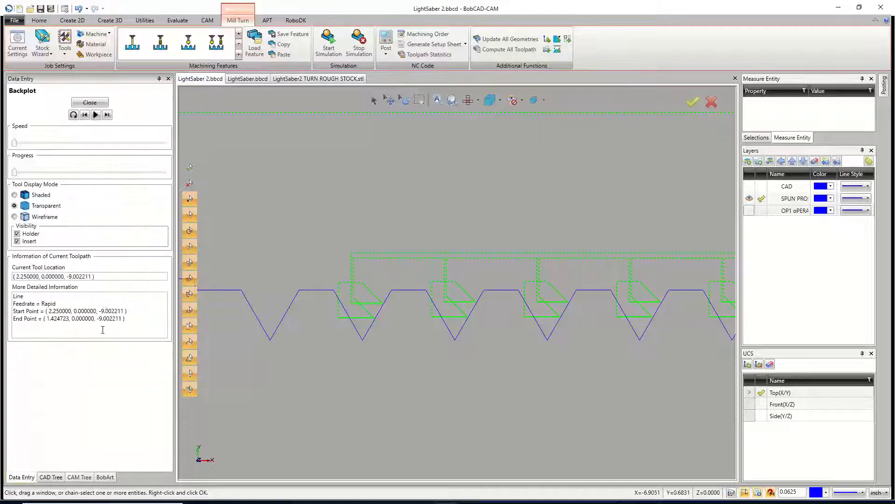
- Step the backplot forward and back through the rough moves in one V-groove to check the insert against the profile
left_click(107, 114)
left_click(107, 114)
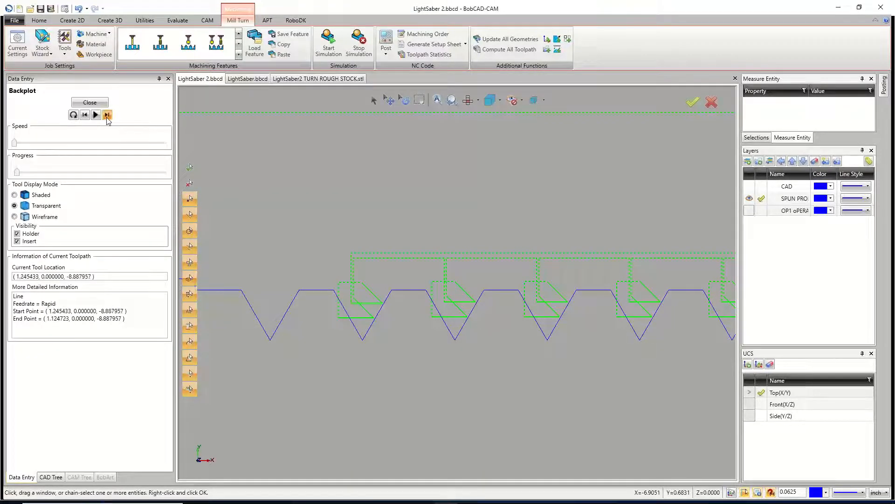
left_click(107, 117)
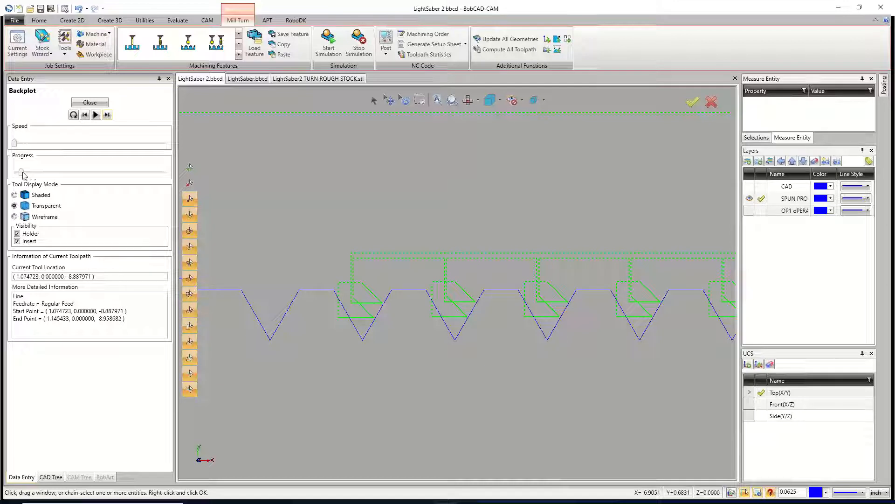
left_click_drag(24, 175, 77, 200)
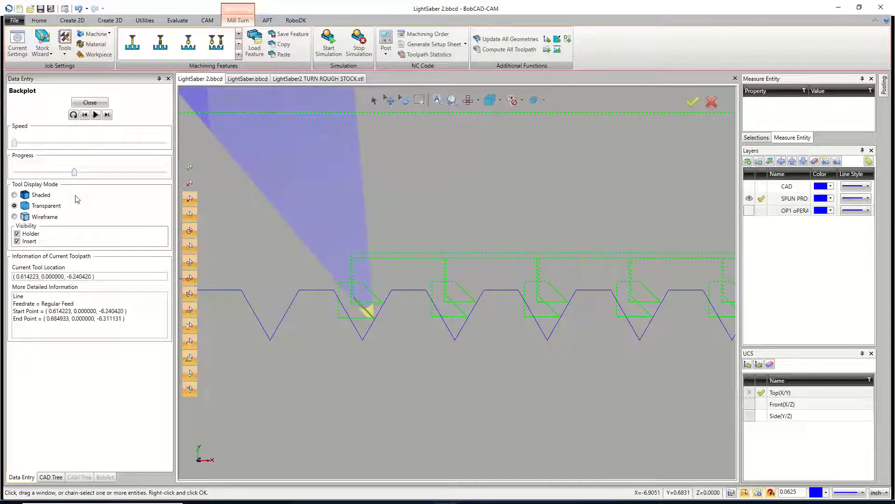
left_click(86, 116)
left_click(88, 117)
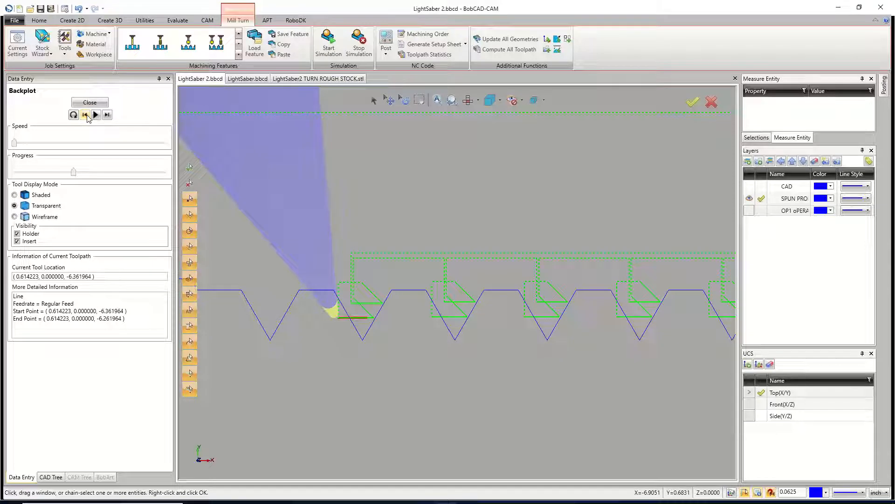
left_click(108, 116)
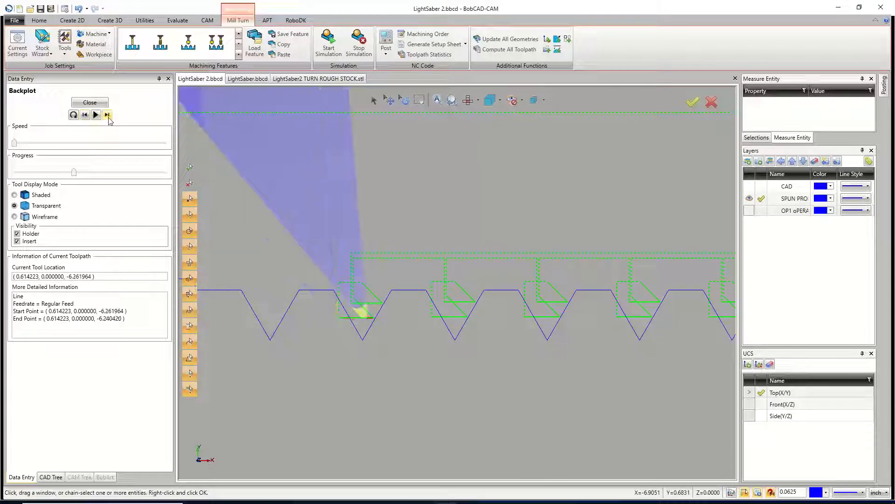
- Step through the end of the rough backplot, close it, and inspect the Basic Finish toolpath along the grooves
left_click(108, 116)
left_click(108, 116)
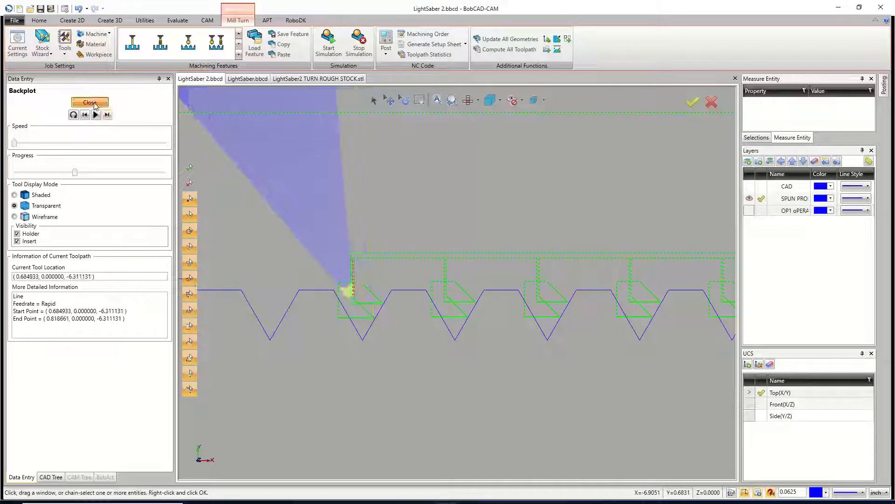
left_click(89, 102)
right_click(83, 274)
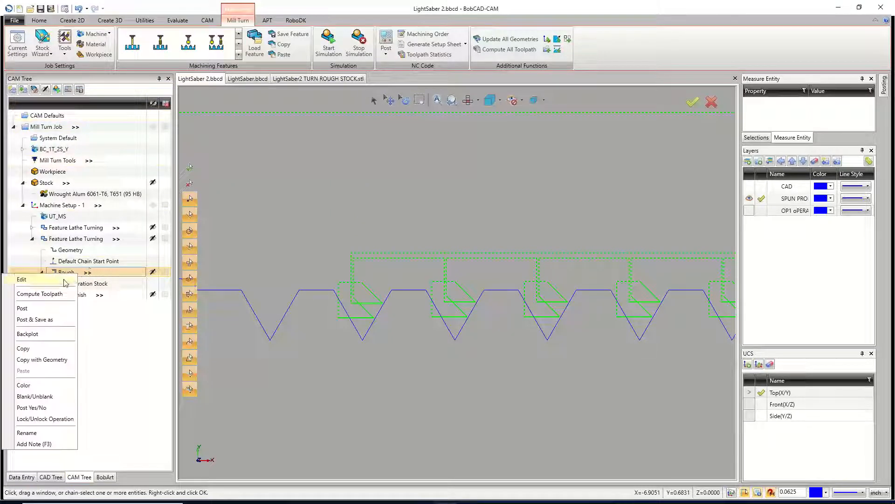
left_click(87, 275)
left_click(74, 294)
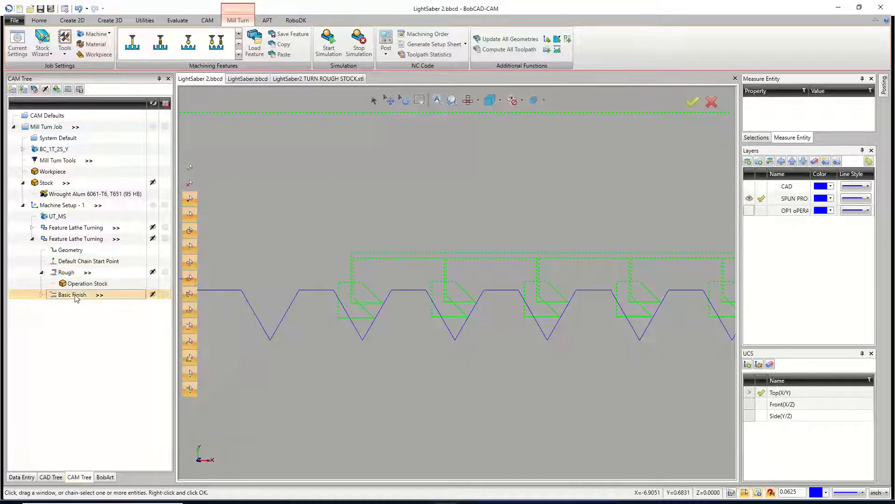
scroll(409, 301, "down", 3)
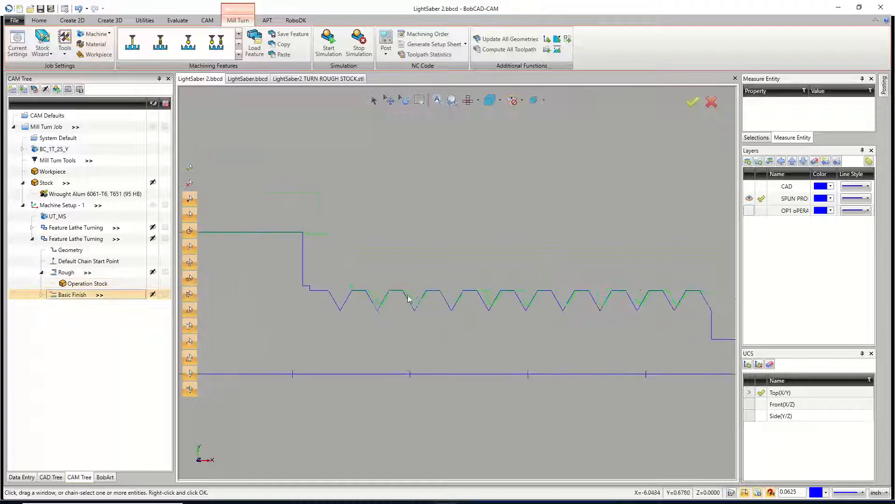
scroll(408, 301, "up", 3)
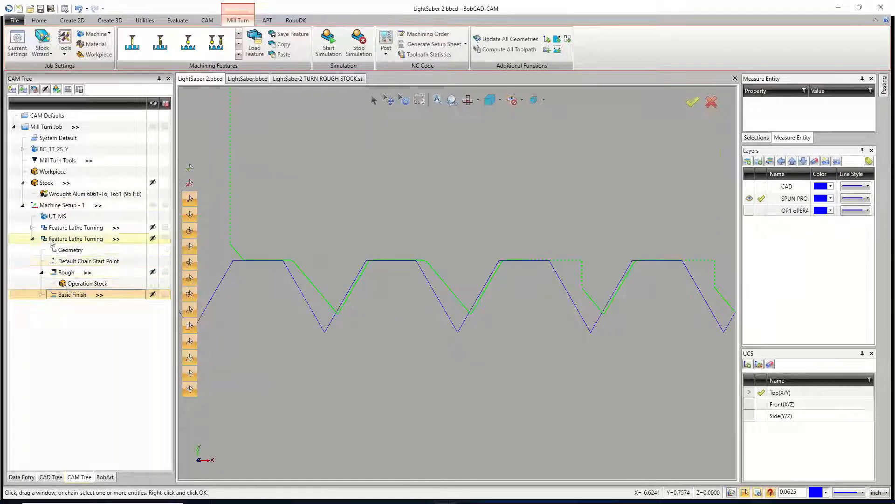
- Set the second turning feature's rough overlap to To Previous Cut and compute the toolpath
left_click(71, 273)
right_click(71, 273)
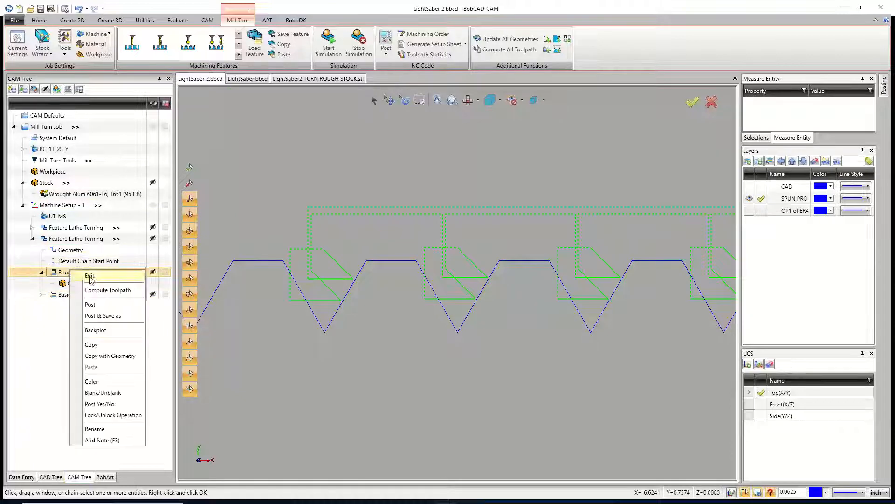
left_click(86, 279)
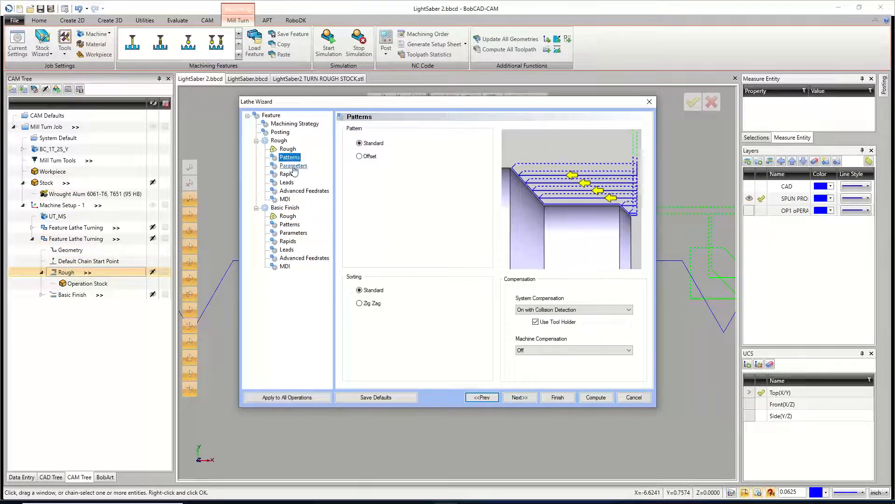
left_click(293, 166)
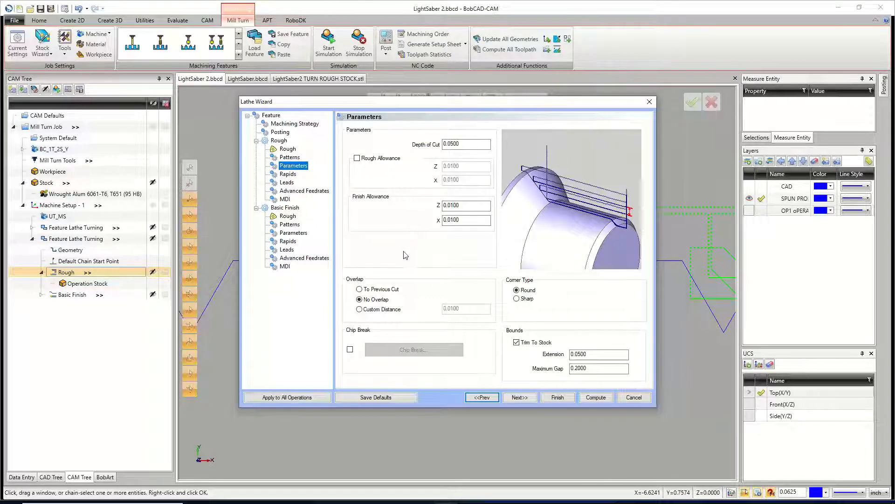
left_click(392, 290)
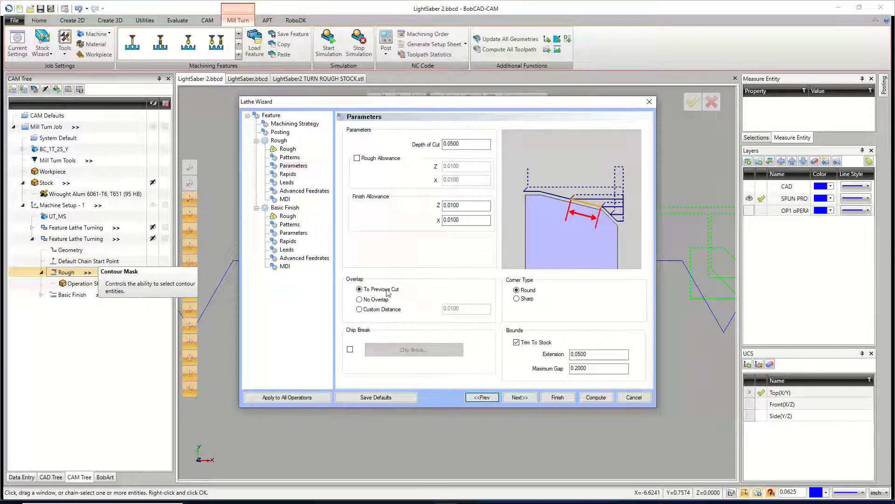
left_click(596, 397)
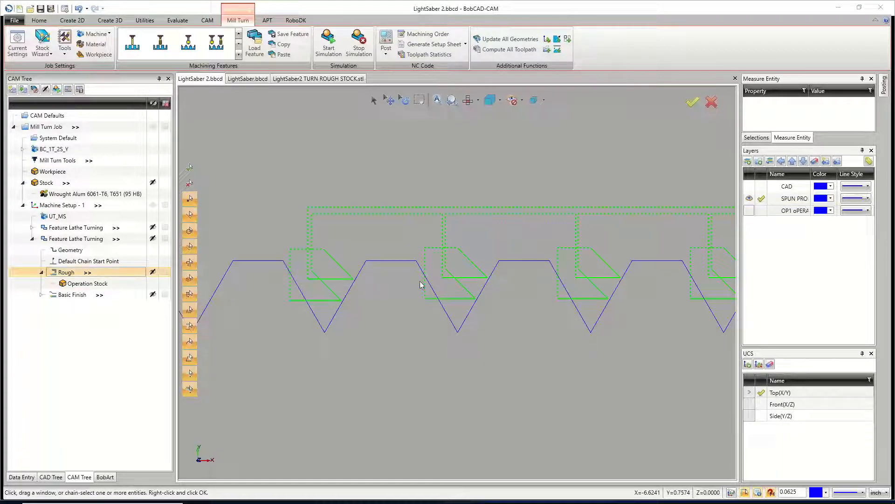
- Shorten the rough operation's parallel lead-in length and recompute the toolpath
double_click(73, 275)
left_click(287, 182)
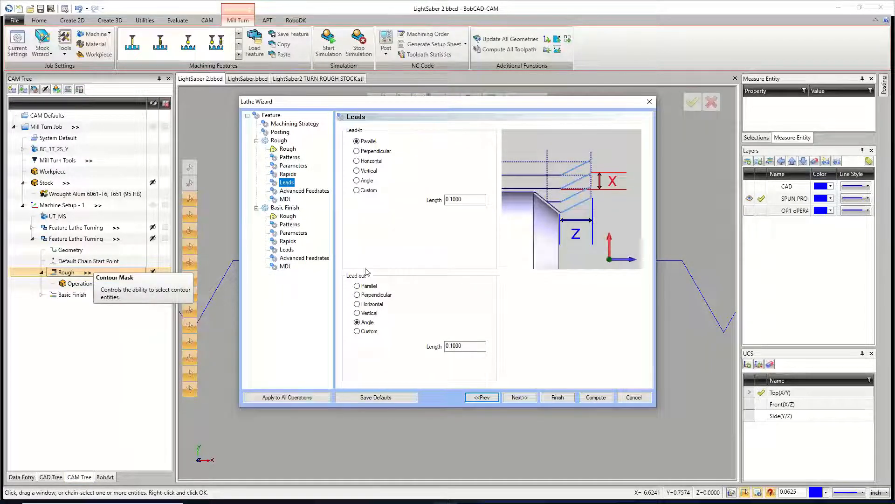
left_click_drag(471, 200, 433, 205)
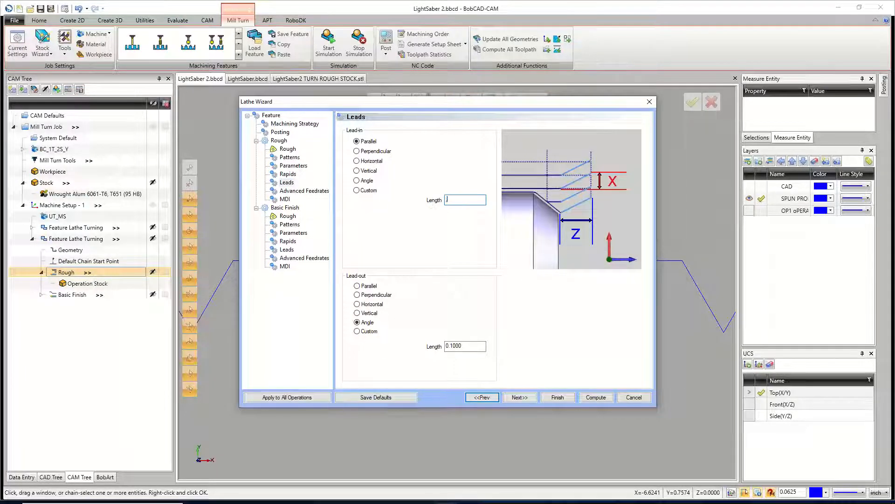
left_click_drag(474, 344, 442, 362)
left_click(591, 397)
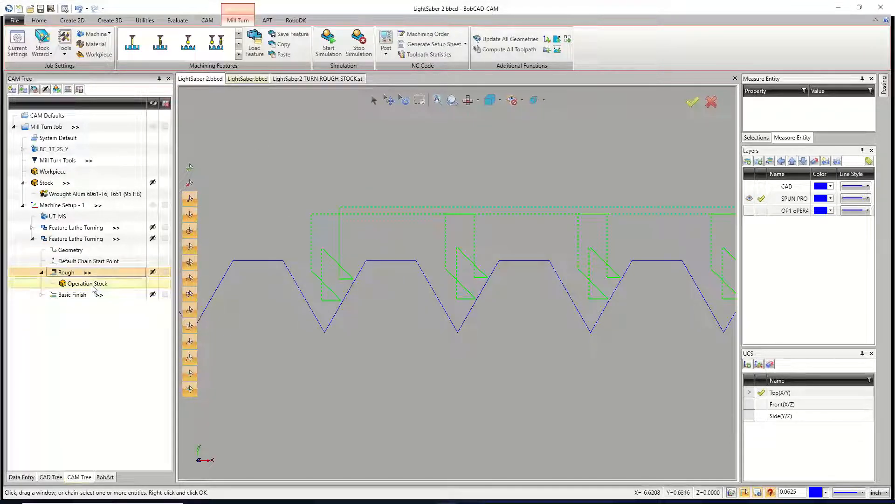
- Backplot the Rough operation, stepping through the tool moves as it enters a groove, and close the backplot
right_click(85, 273)
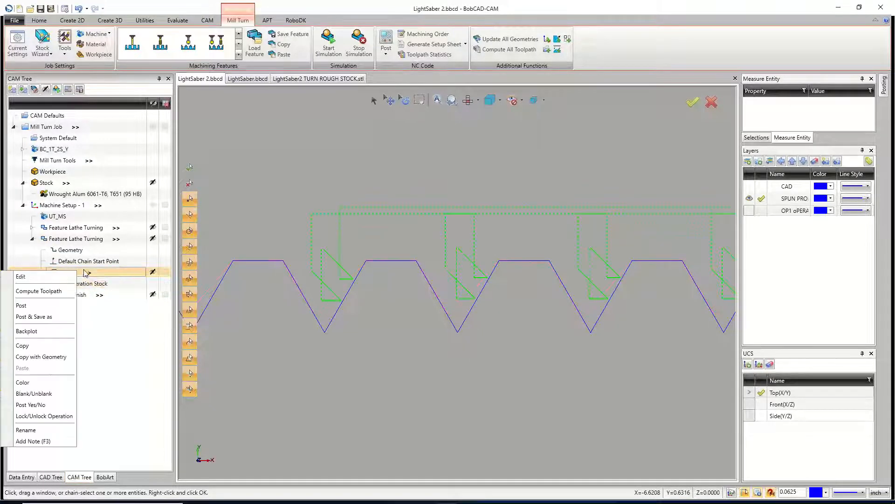
left_click(41, 332)
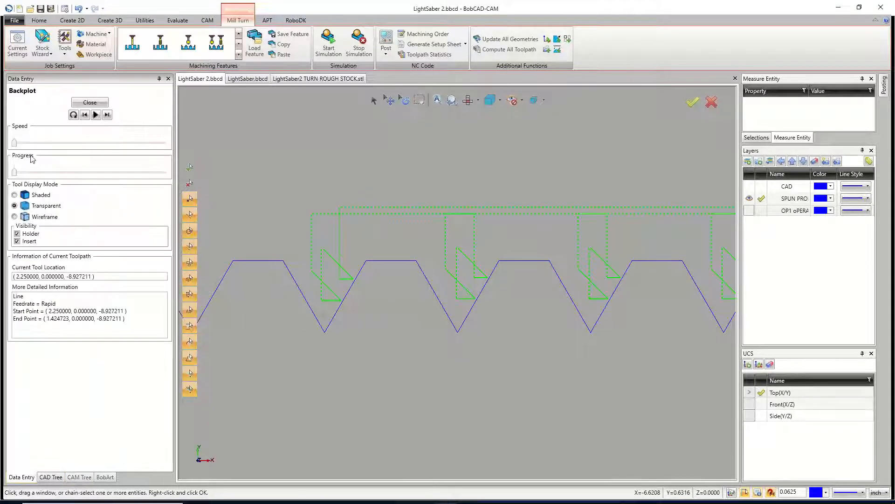
left_click_drag(16, 176, 77, 180)
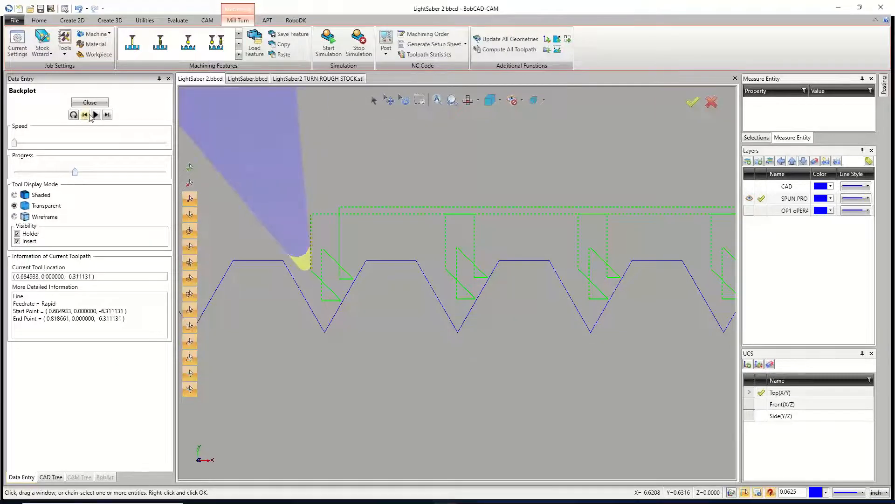
left_click(86, 115)
left_click(85, 115)
left_click(86, 116)
left_click(86, 115)
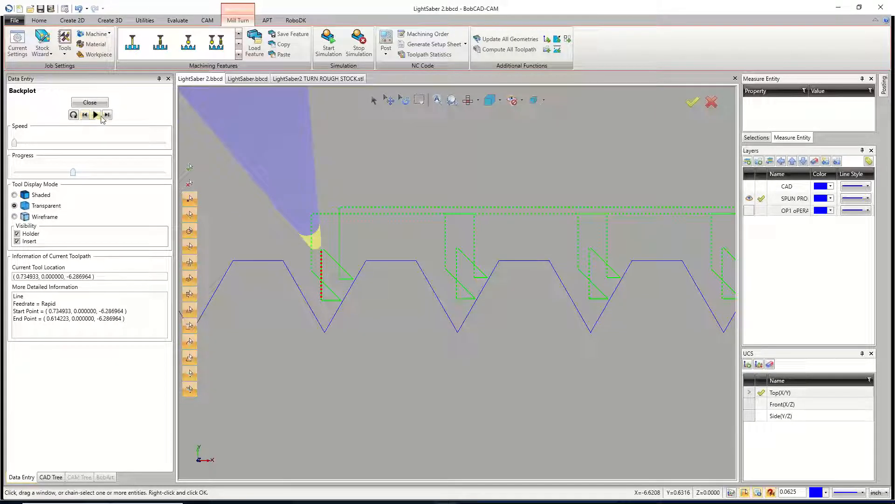
left_click(106, 115)
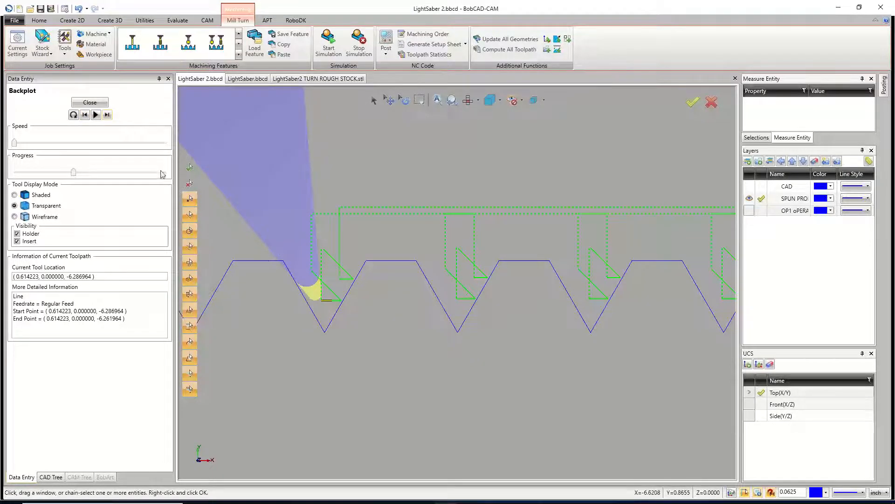
left_click(98, 103)
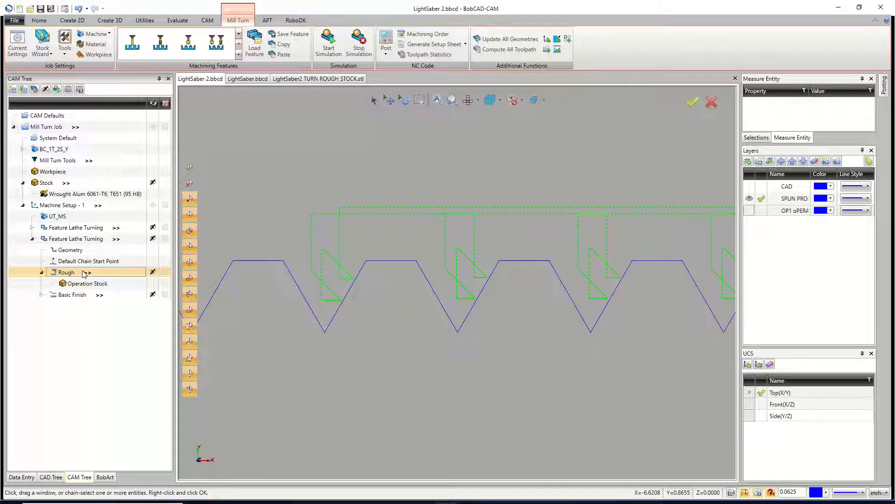
- Compute the toolpath of the Basic Finish operation over the full profile
left_click(75, 295)
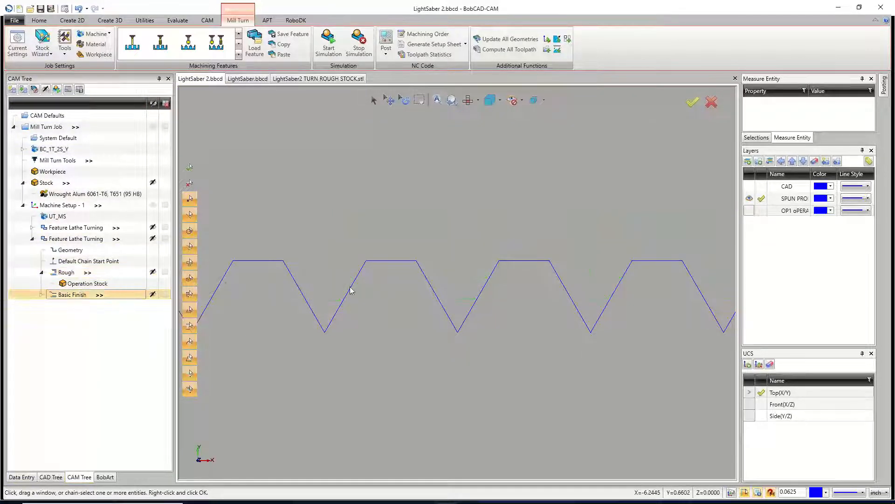
scroll(411, 306, "down", 5)
scroll(411, 305, "down", 5)
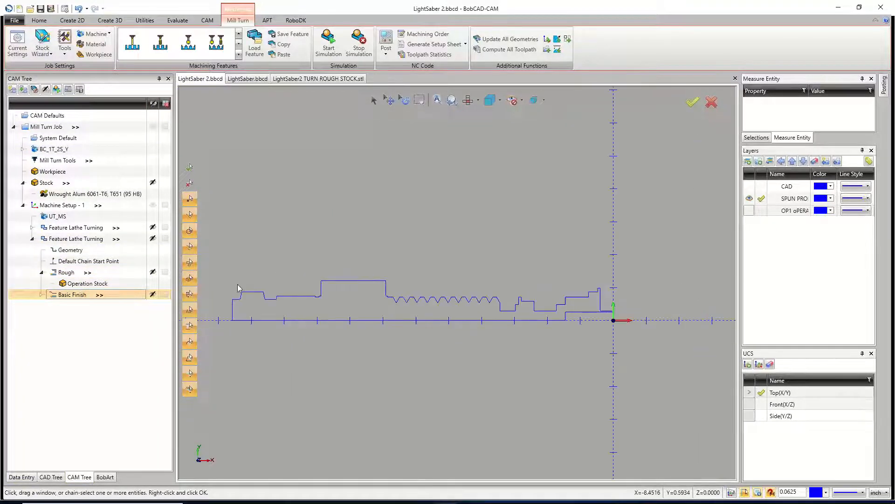
right_click(83, 297)
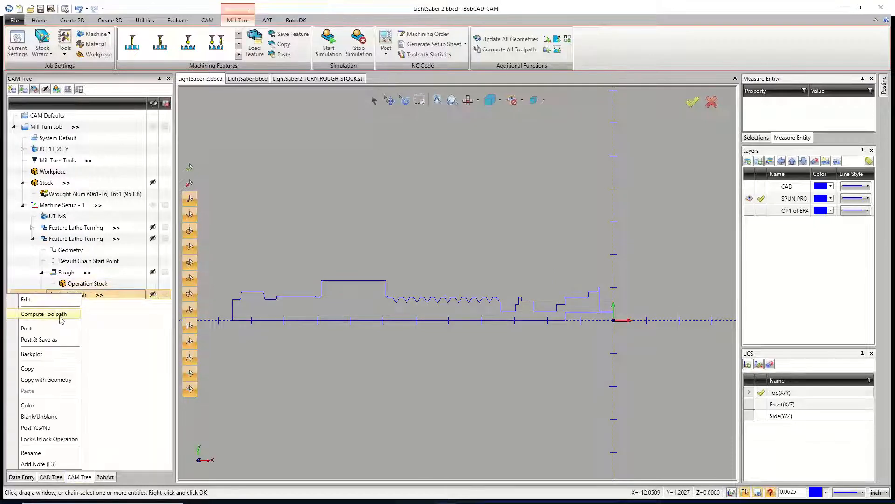
left_click(59, 316)
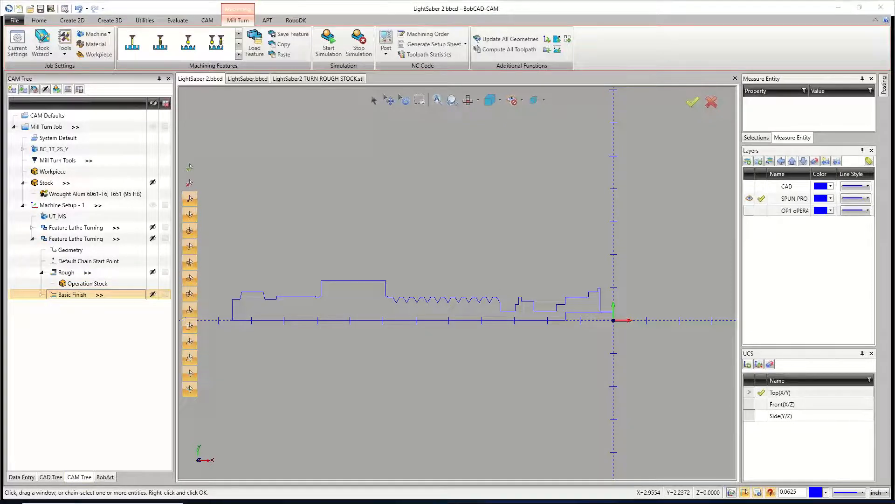
- Turn off Trim To Stock in the Basic Finish operation's parameters
double_click(84, 296)
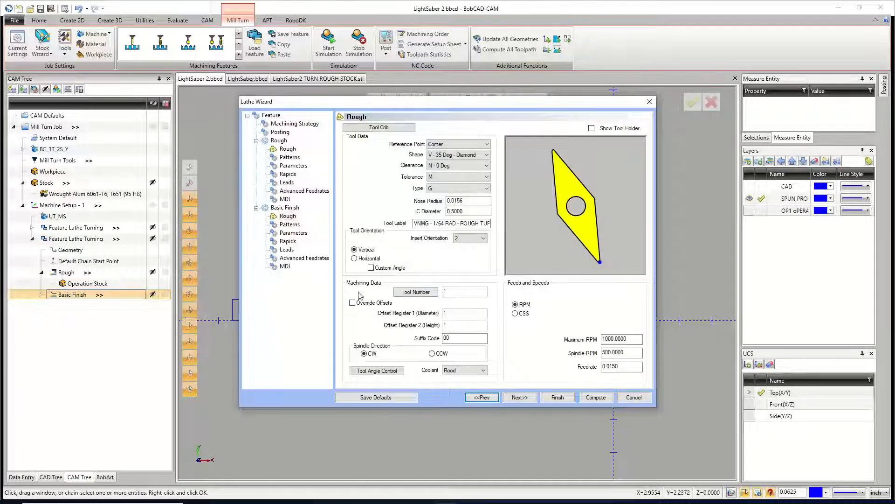
left_click(518, 398)
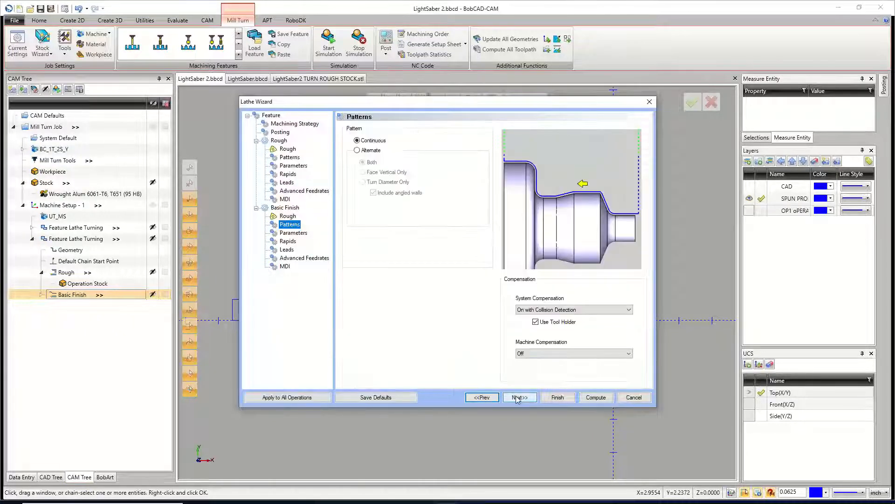
left_click(518, 398)
left_click(517, 343)
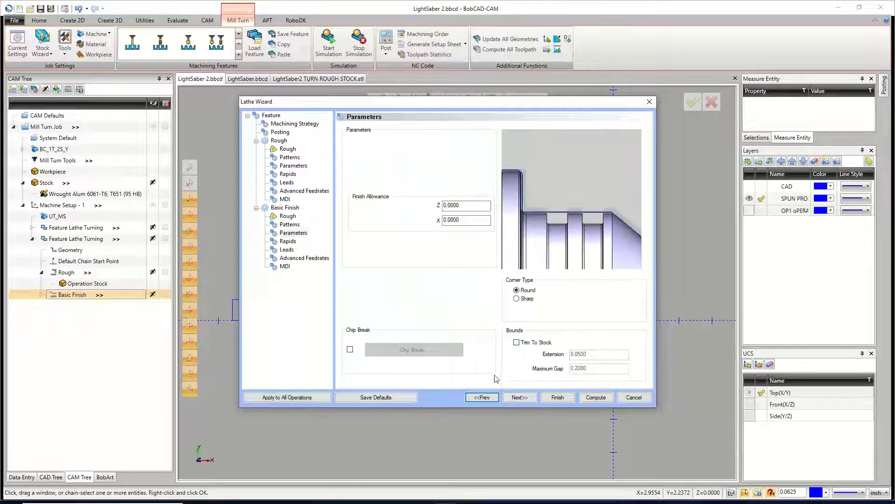
left_click(518, 398)
left_click(518, 397)
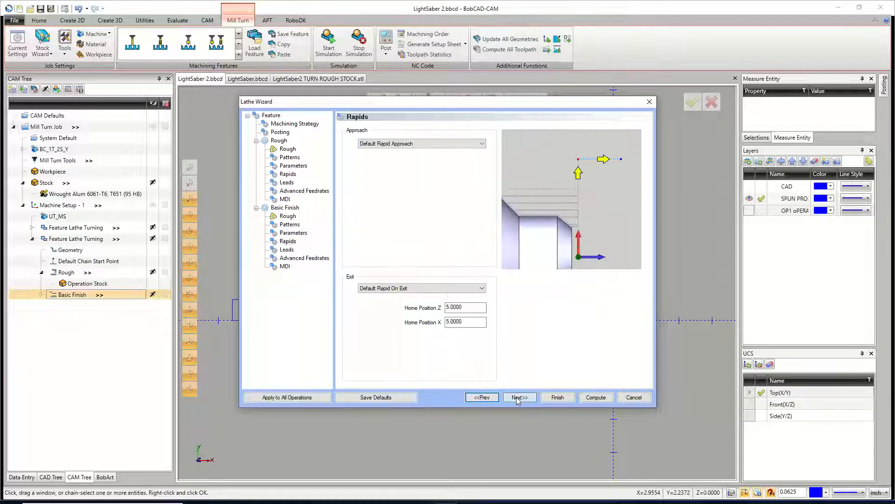
- Set the rough operation's lead-in length to .015 and compute the toolpaths
left_click(288, 183)
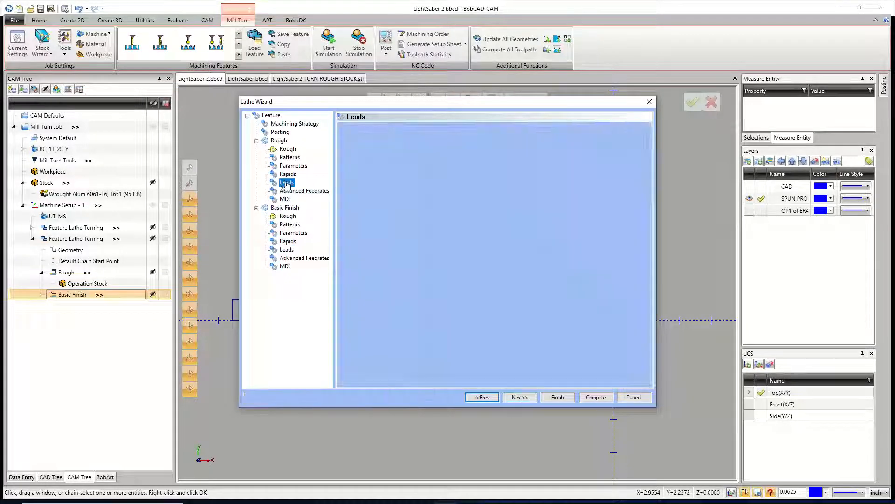
left_click_drag(469, 199, 438, 198)
type(".01")
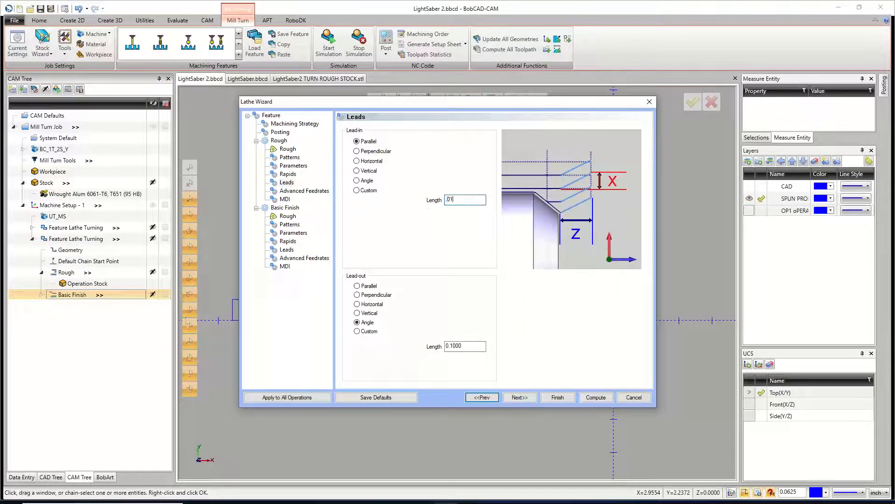
type("5")
left_click(596, 397)
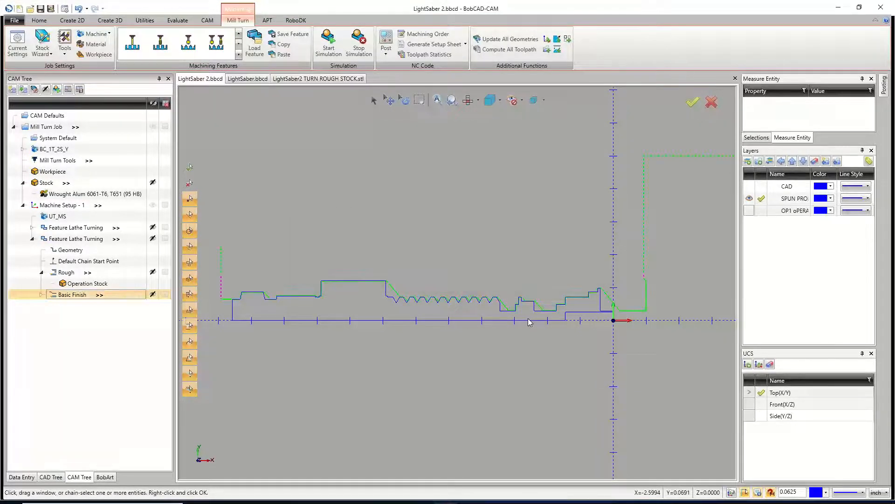
- Reopen the second lathe turning feature's settings and recompute the whole feature
left_click(69, 240)
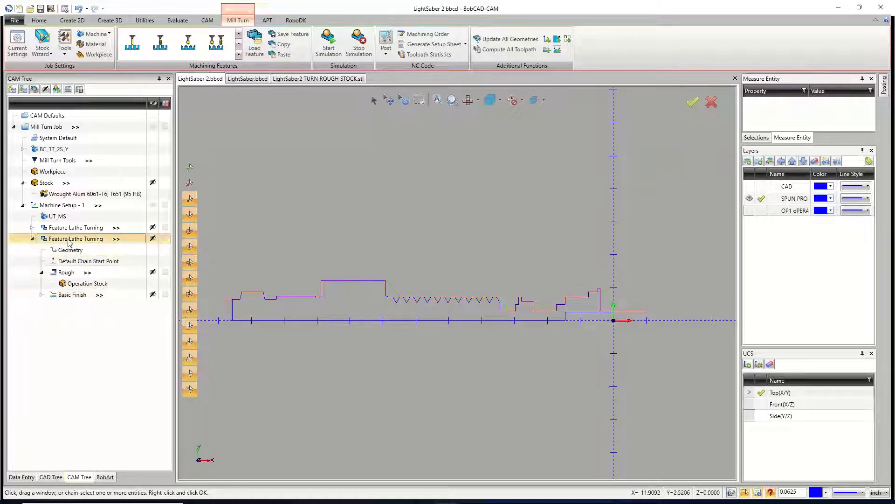
double_click(69, 240)
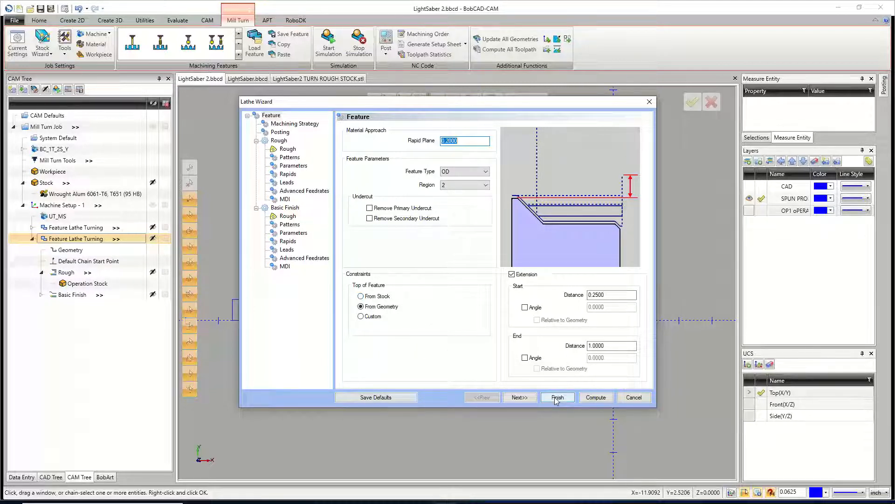
left_click(596, 397)
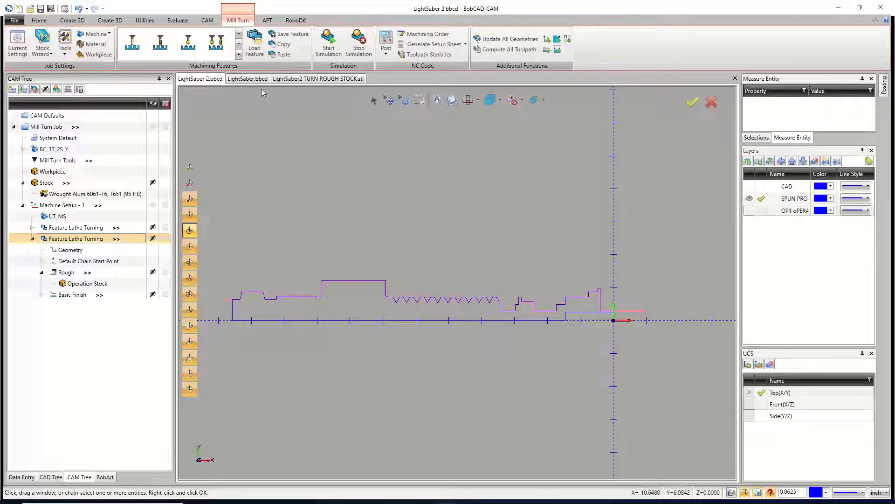
- Switch to the LightSaber.bbcd job and examine the second lathe turning feature's rough toolpath along the ribbed grip
left_click(248, 78)
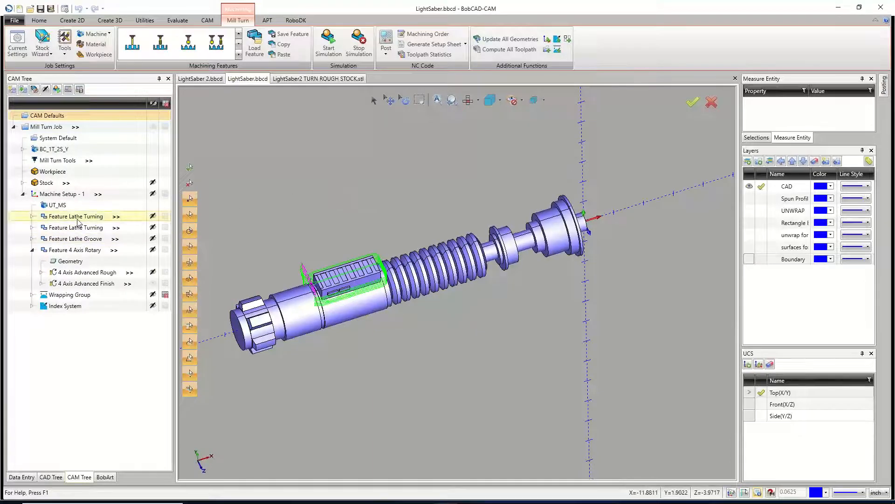
left_click(33, 227)
left_click(66, 260)
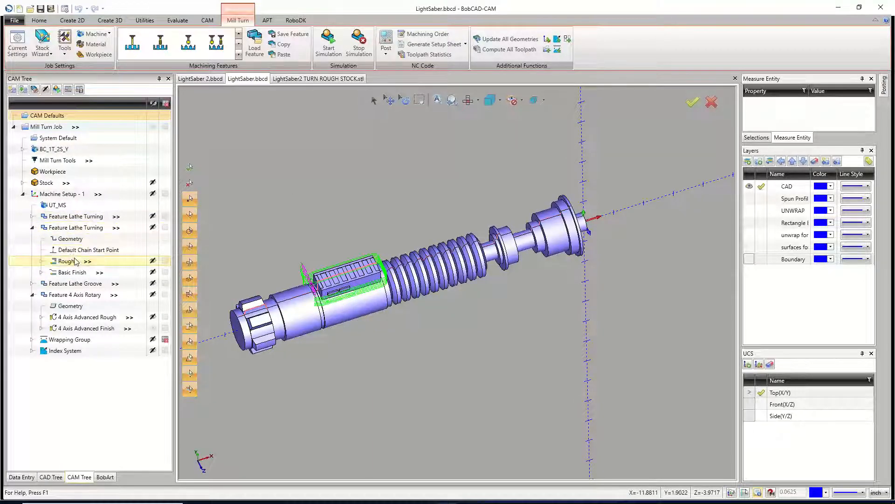
middle_click_drag(513, 373, 536, 252)
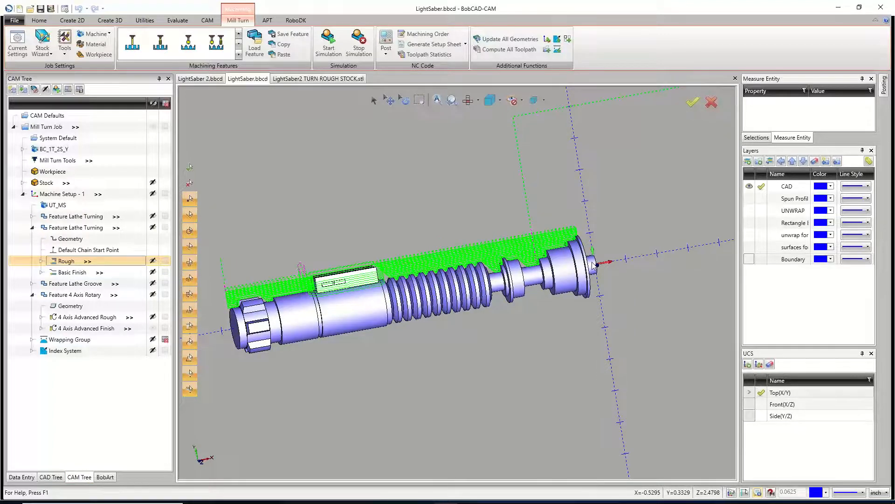
scroll(452, 285, "up", 8)
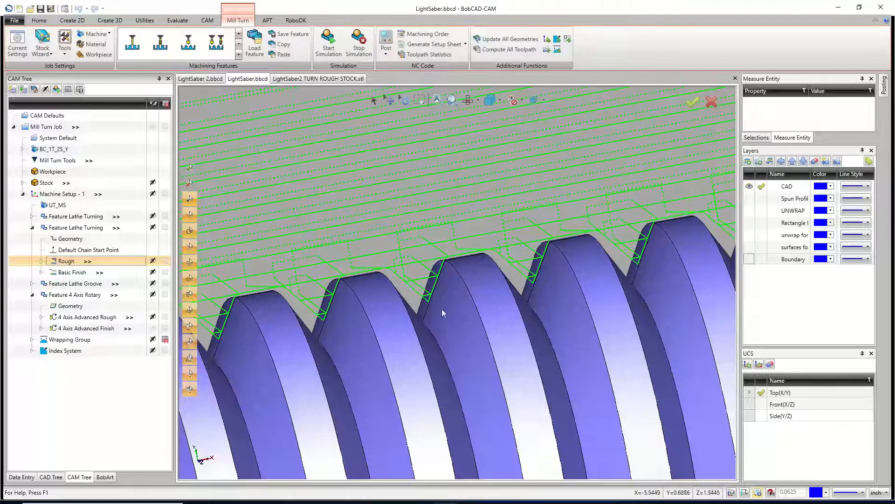
scroll(339, 238, "down", 10)
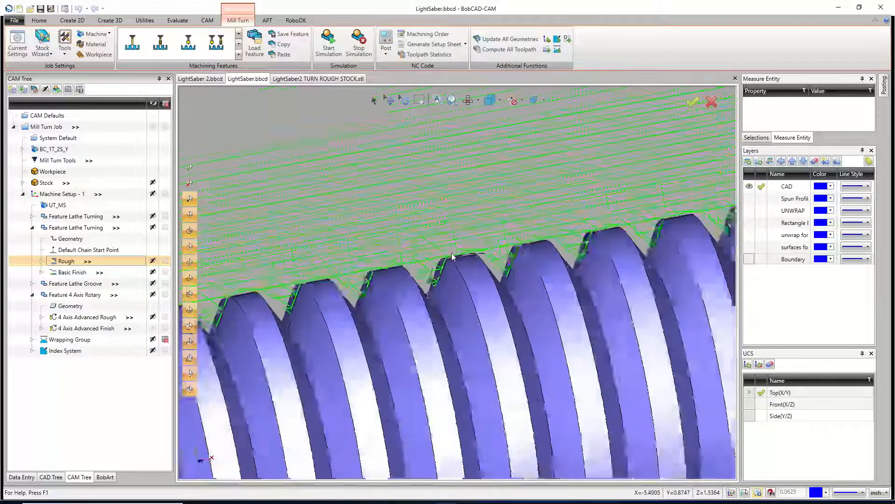
- Return to LightSaber 2.bbcd and examine the second turning feature's Rough and Basic Finish toolpaths in the V-grooves
left_click(219, 79)
left_click(48, 273)
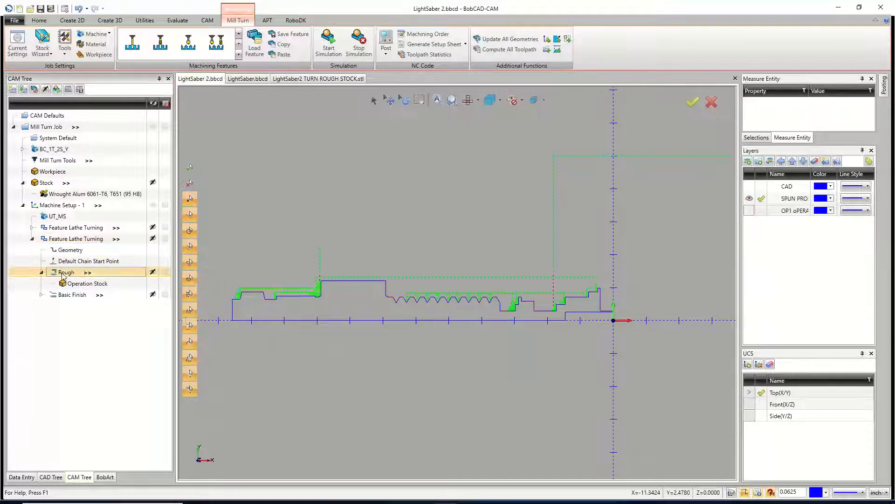
scroll(404, 321, "up", 5)
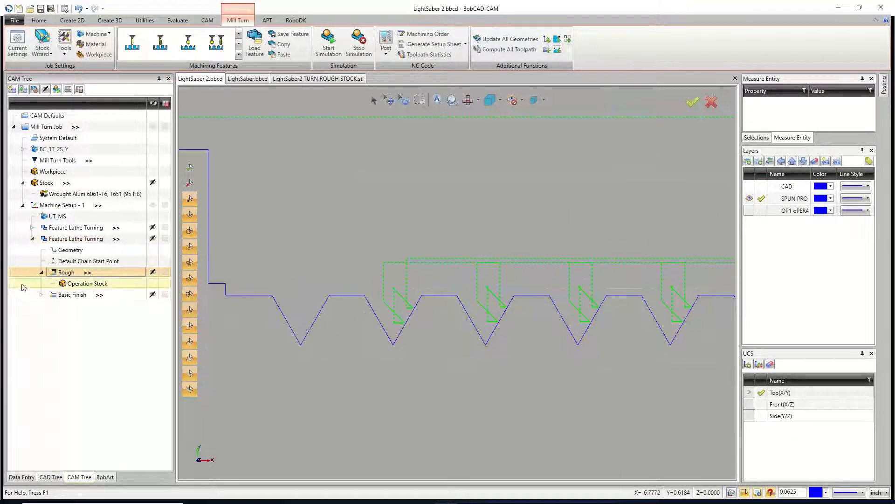
left_click(66, 294)
scroll(454, 357, "down", 3)
scroll(454, 356, "up", 3)
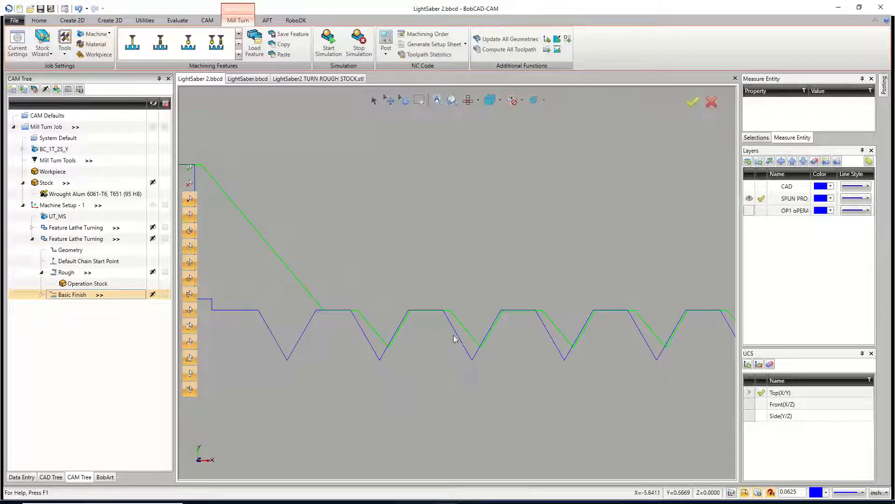
scroll(456, 340, "down", 5)
scroll(307, 320, "up", 1)
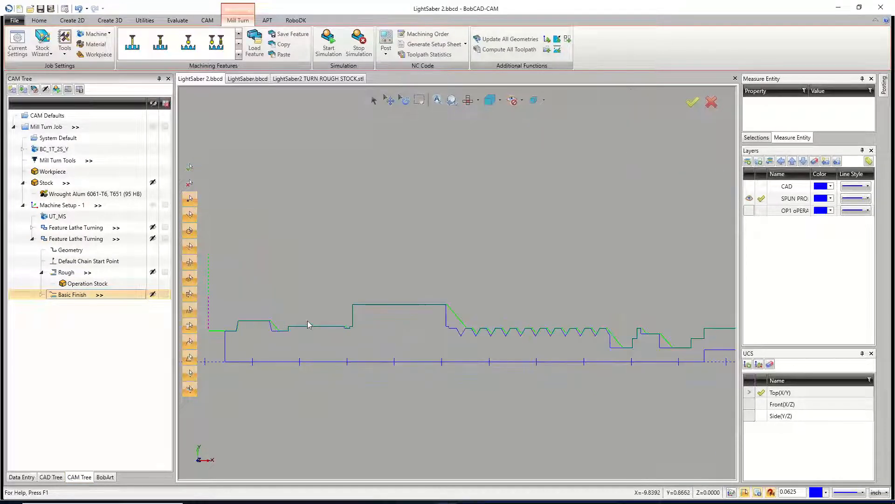
scroll(307, 321, "down", 1)
- Simulate the mill turn job through to the last operation and inspect the ribs of the turned hilt up close
left_click(333, 55)
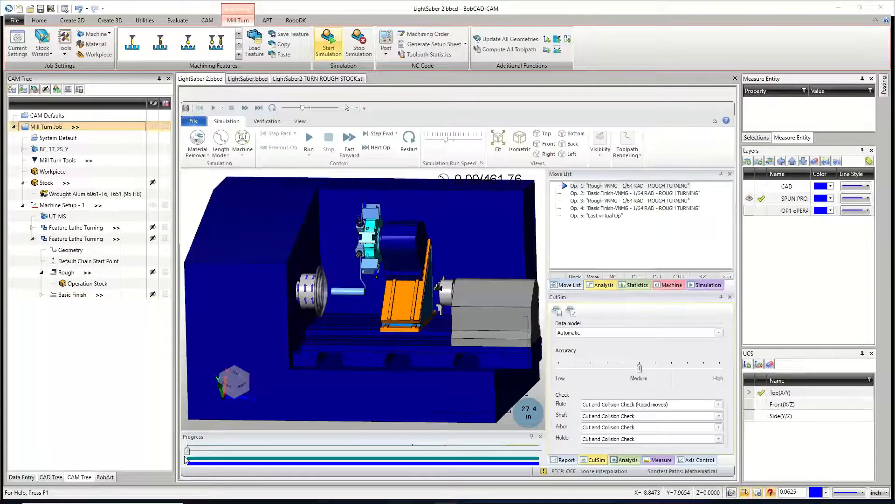
left_click_drag(186, 450, 663, 497)
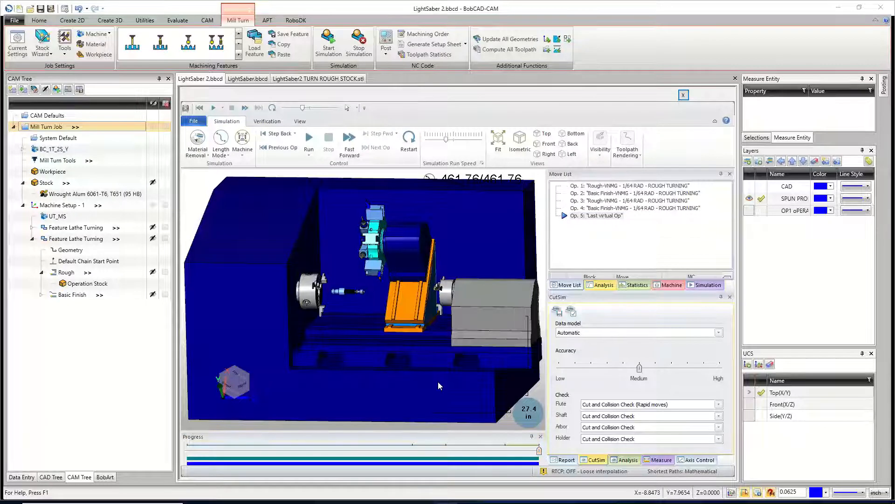
scroll(348, 292, "up", 4)
scroll(347, 294, "up", 15)
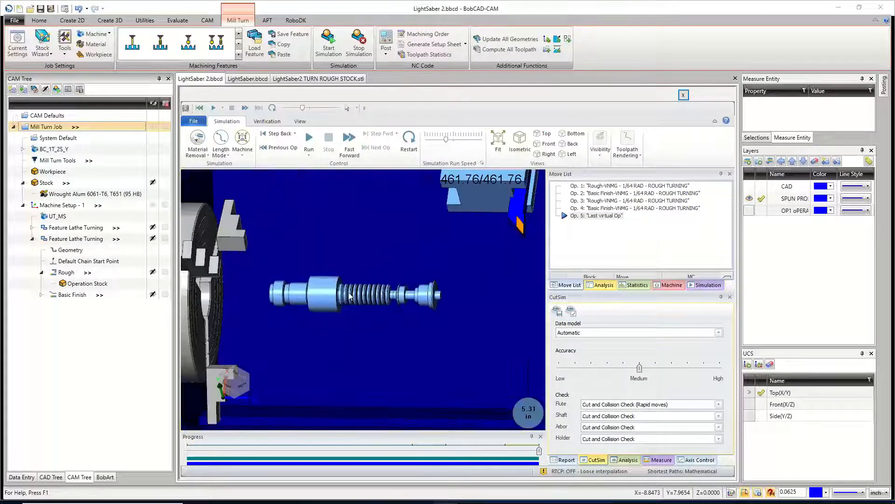
scroll(401, 326, "down", 3)
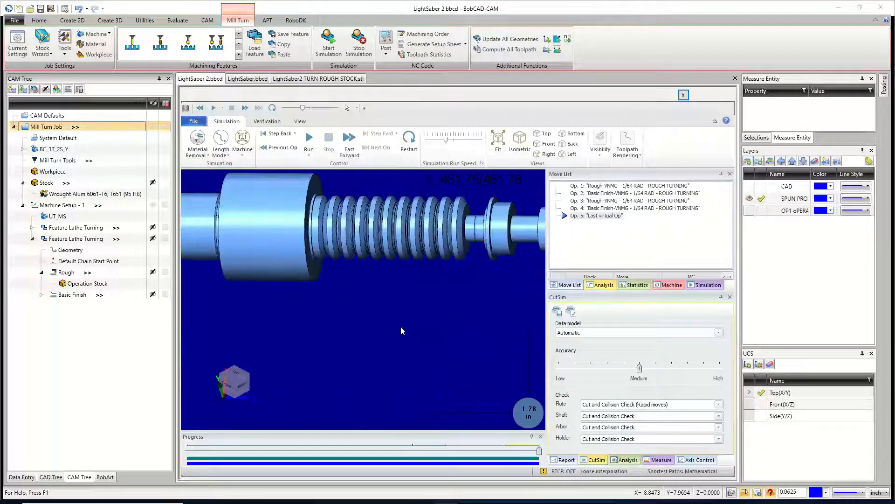
scroll(374, 324, "up", 2)
scroll(376, 323, "down", 7)
middle_click_drag(371, 302, 377, 311)
scroll(394, 347, "down", 5)
scroll(395, 347, "up", 8)
scroll(396, 351, "up", 8)
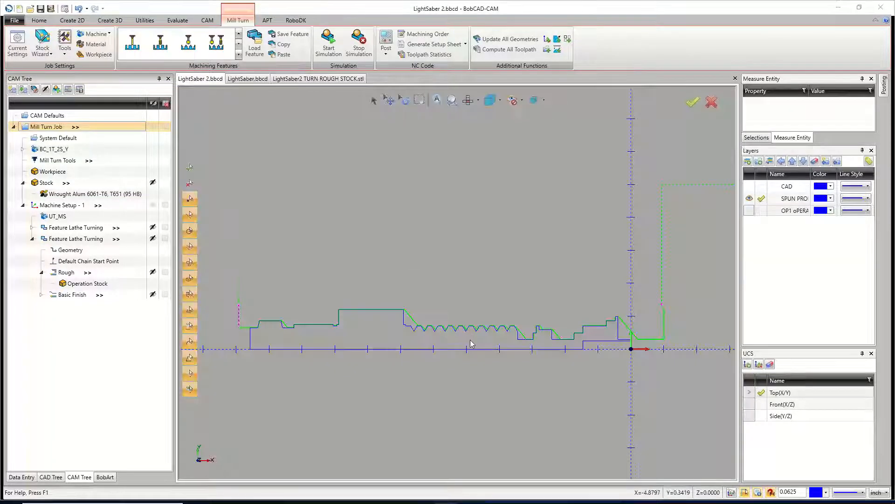
- Examine how the finish toolpath follows the V-grooves and the stepped shoulders along the spun profile
scroll(440, 346, "up", 2)
scroll(427, 338, "down", 1)
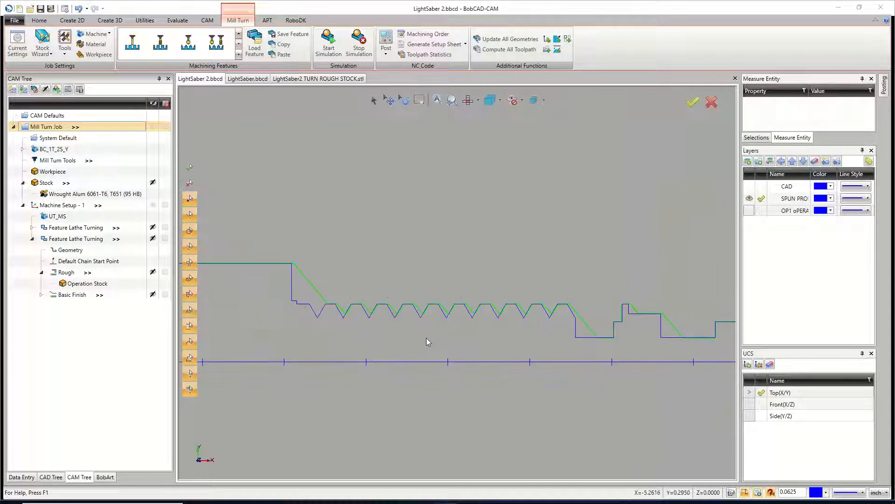
scroll(405, 338, "up", 2)
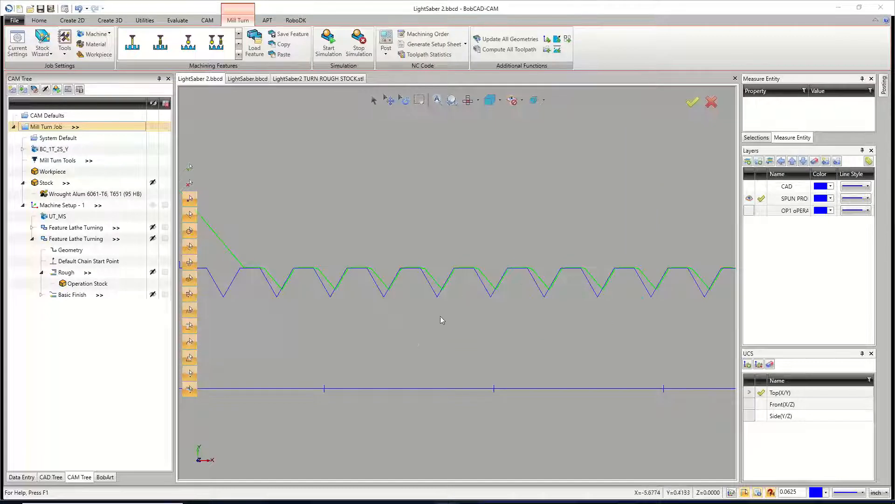
scroll(519, 303, "down", 1)
scroll(586, 294, "up", 2)
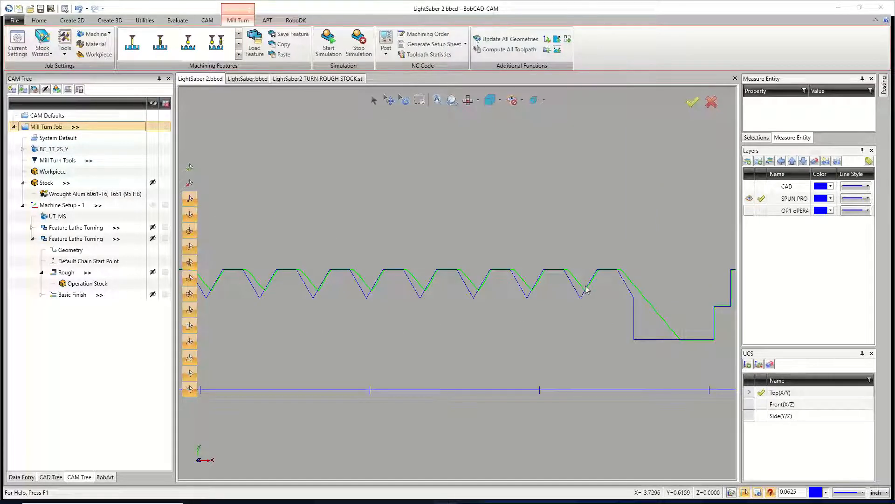
scroll(580, 326, "down", 2)
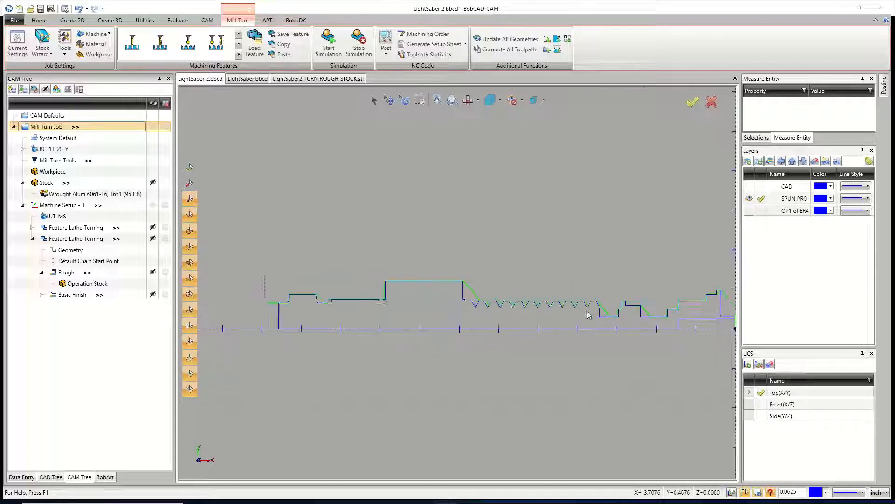
scroll(589, 315, "down", 2)
scroll(560, 318, "up", 2)
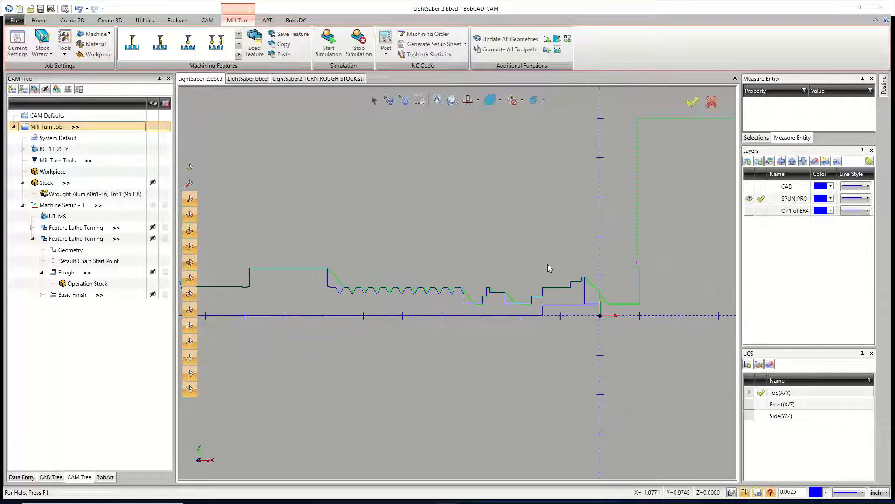
scroll(510, 281, "down", 1)
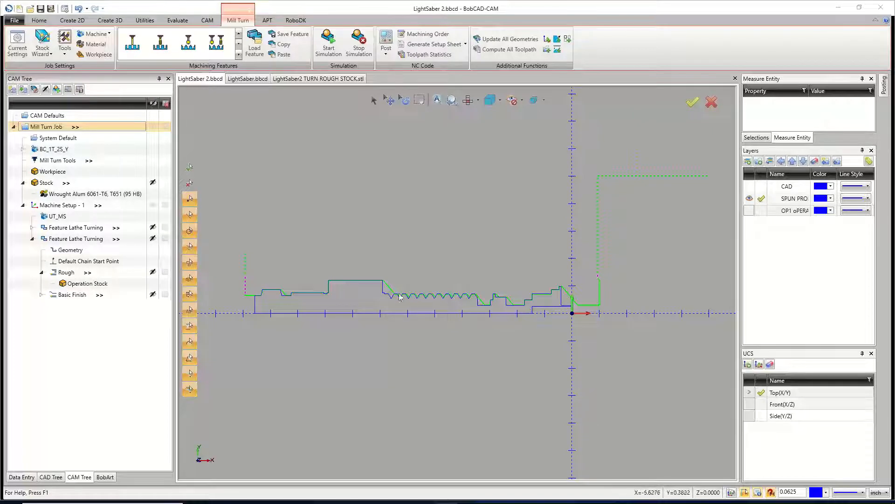
- Show the CAD layer to compare the solid hilt with the finish toolpath, and hide the layer again
left_click(749, 186)
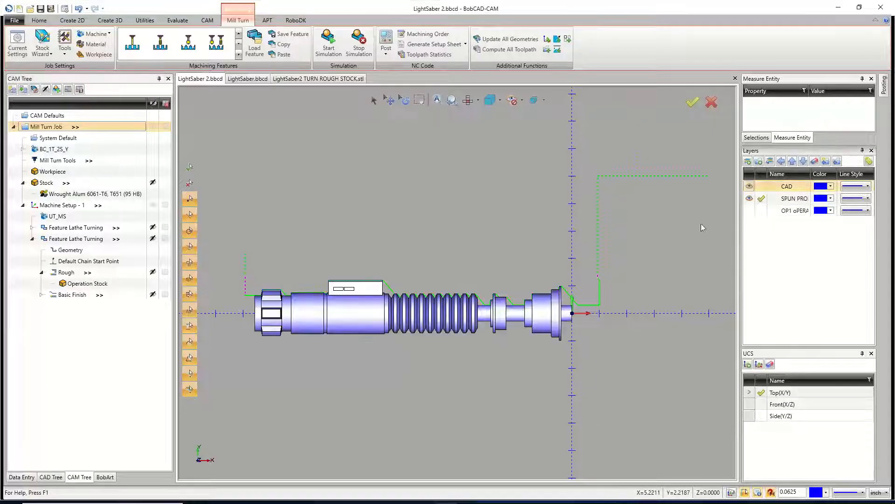
middle_click_drag(511, 342, 508, 346)
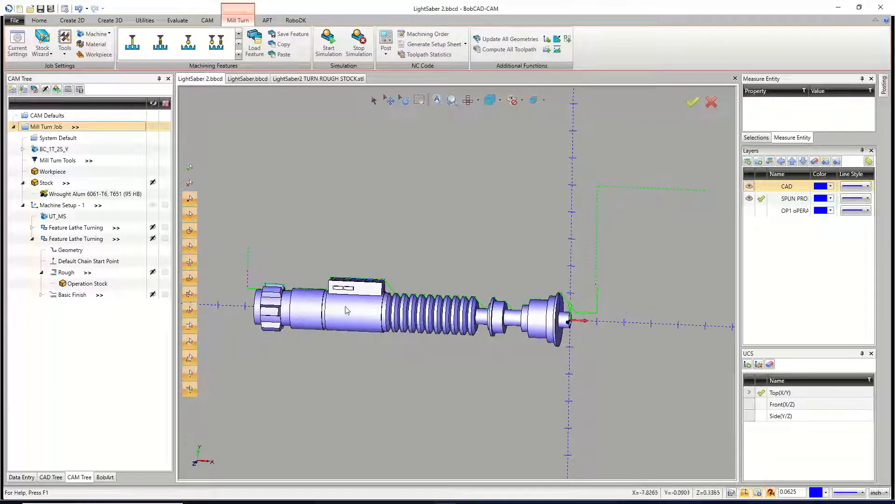
left_click(750, 187)
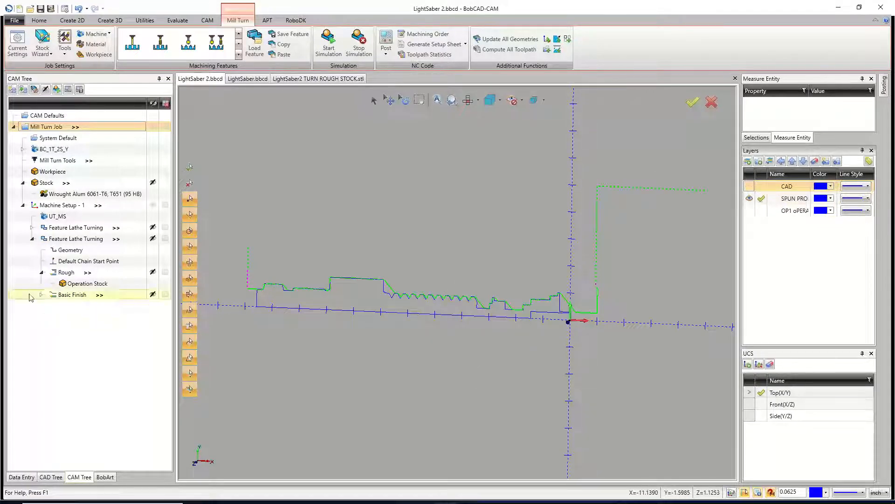
- Start a new Lathe Groove feature under Machine Setup - 1 for the small relief groove beside the large-diameter shoulder
left_click(32, 239)
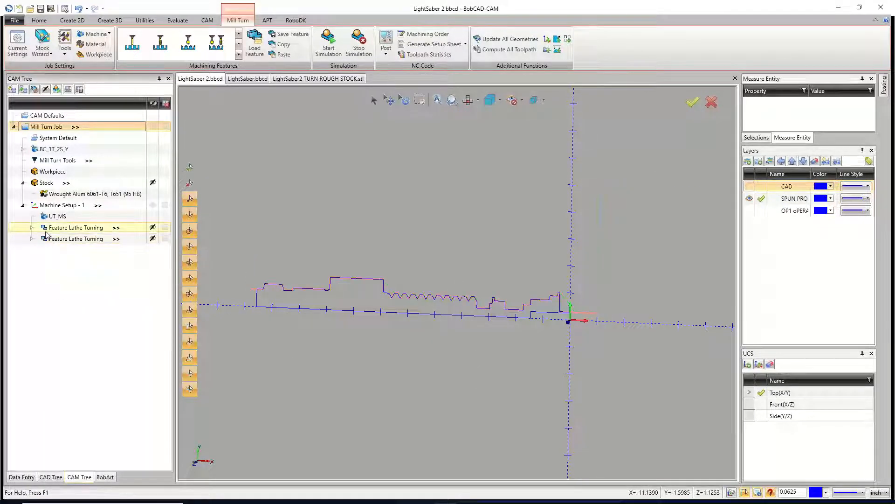
left_click(62, 206)
scroll(355, 360, "up", 5)
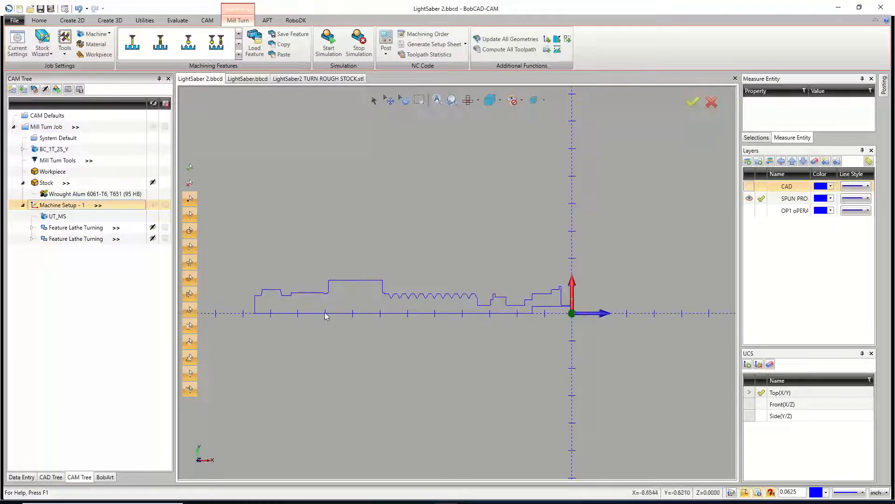
scroll(333, 303, "up", 4)
scroll(373, 309, "down", 3)
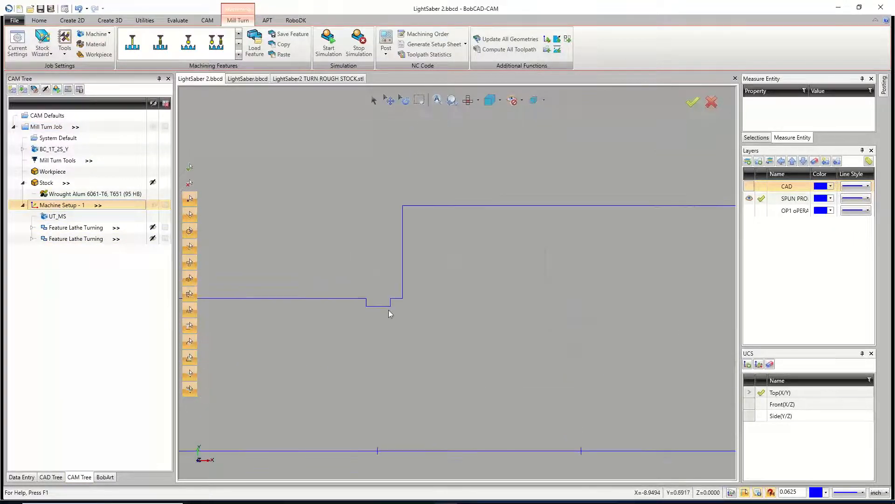
scroll(371, 308, "up", 3)
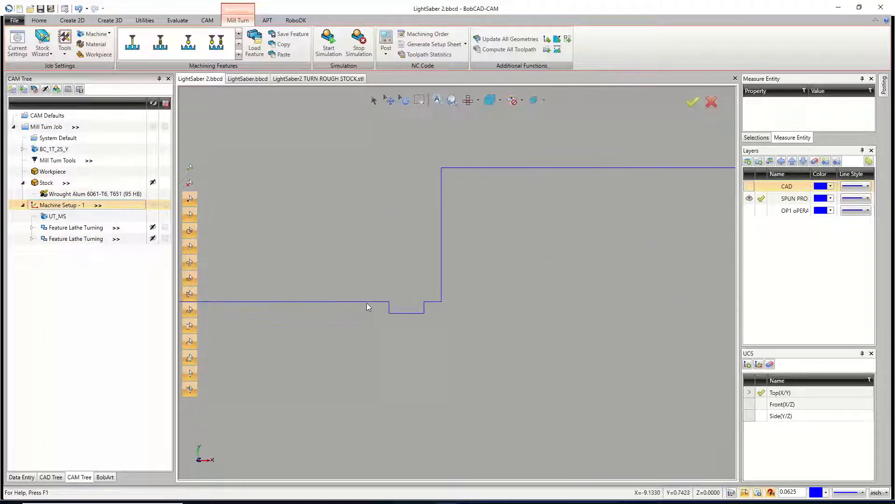
right_click(51, 206)
mouse_move(91, 273)
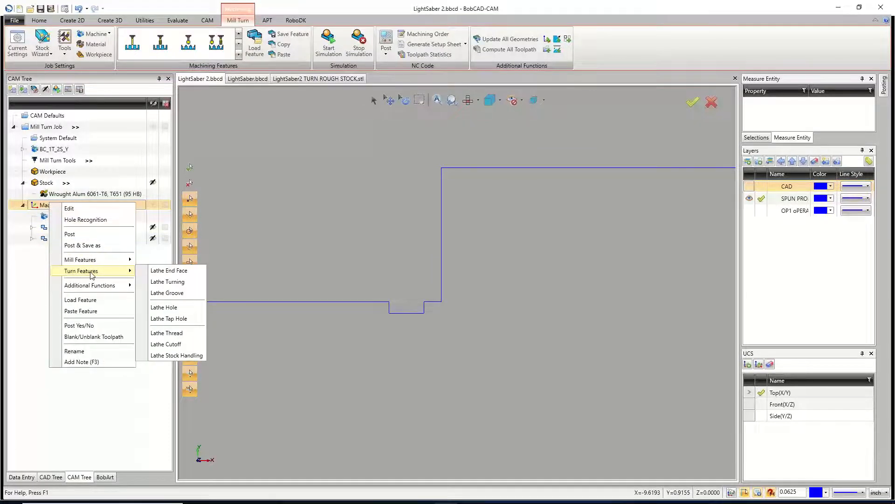
left_click(166, 294)
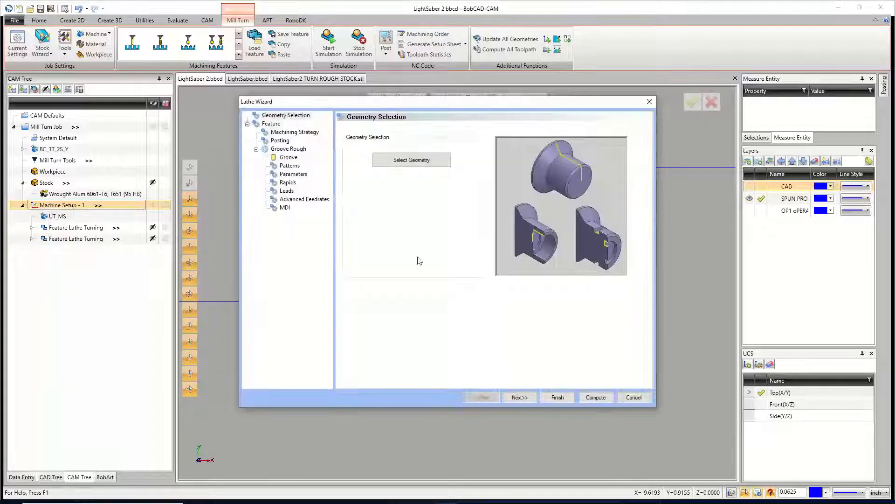
- Select only the three lines of the small rectangular groove as the feature geometry and proceed to the groove's feature settings
left_click(400, 159)
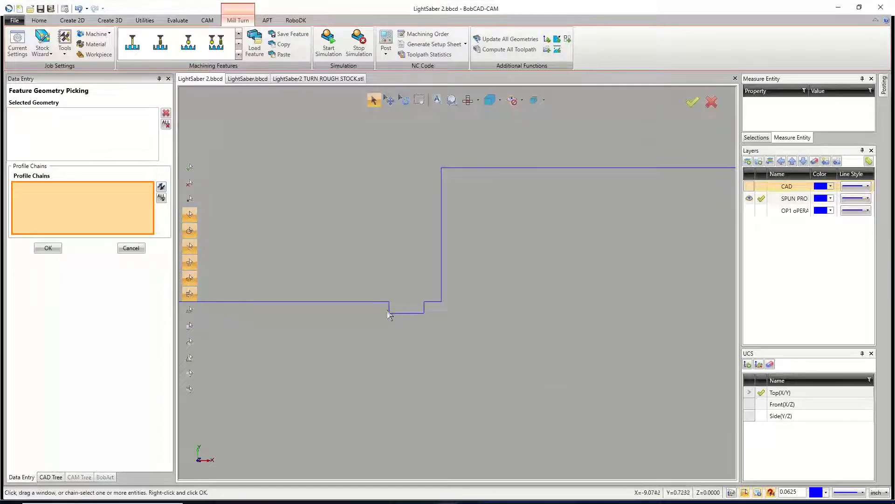
left_click_drag(385, 302, 436, 331)
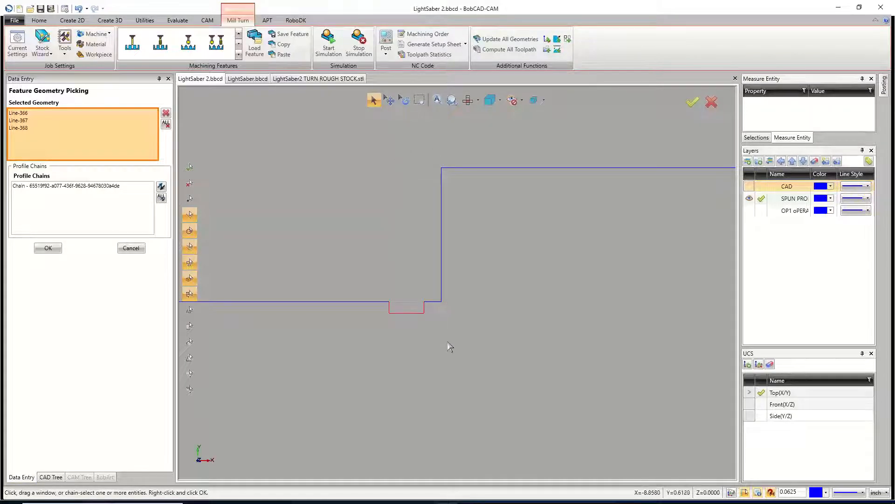
left_click_drag(432, 298, 446, 314)
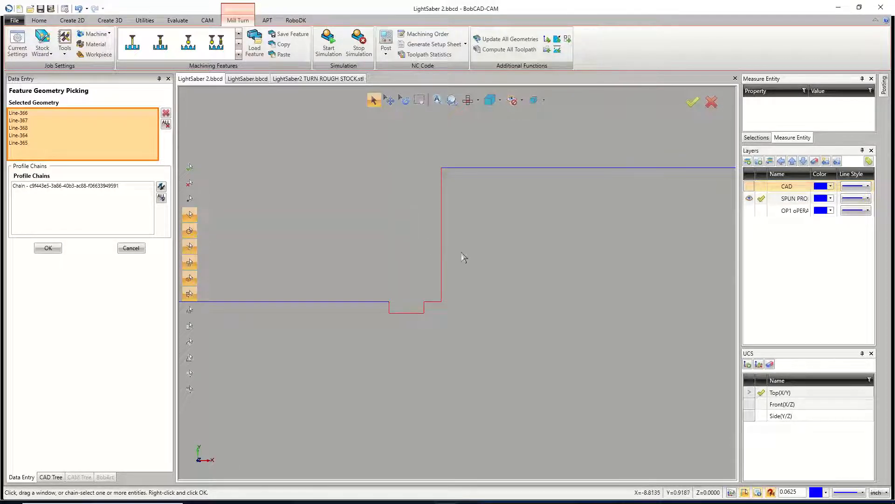
left_click(441, 299)
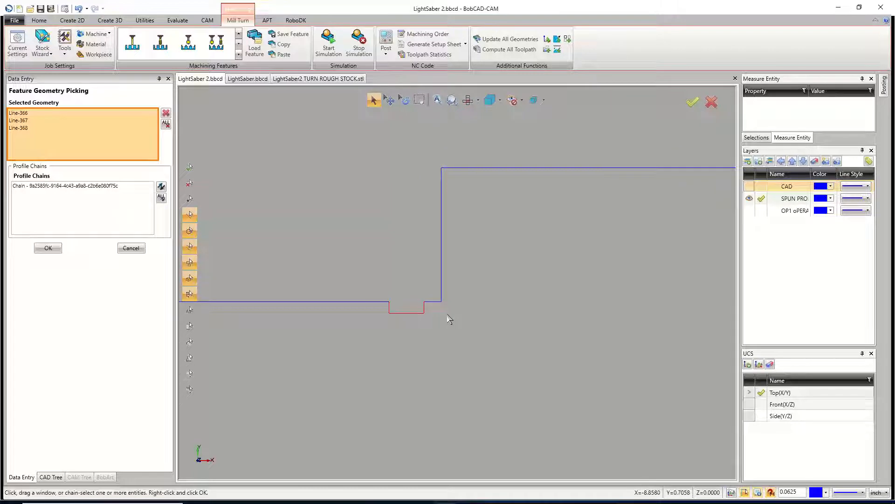
left_click(47, 248)
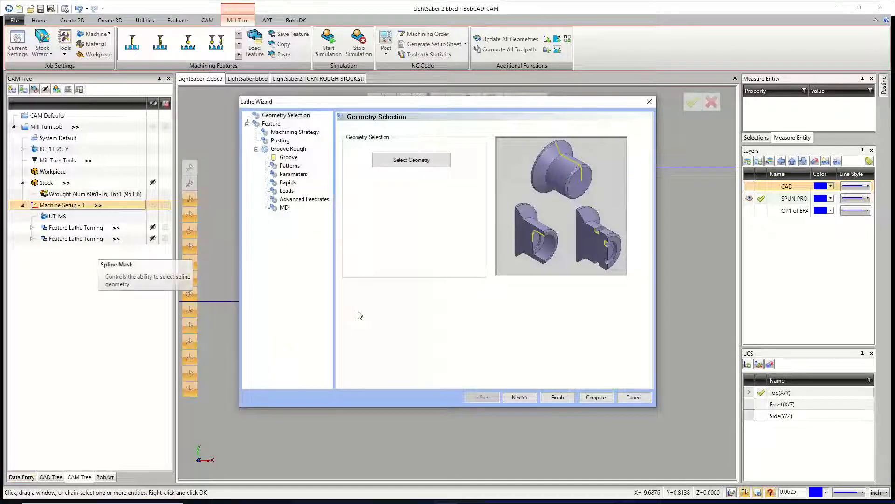
left_click(518, 399)
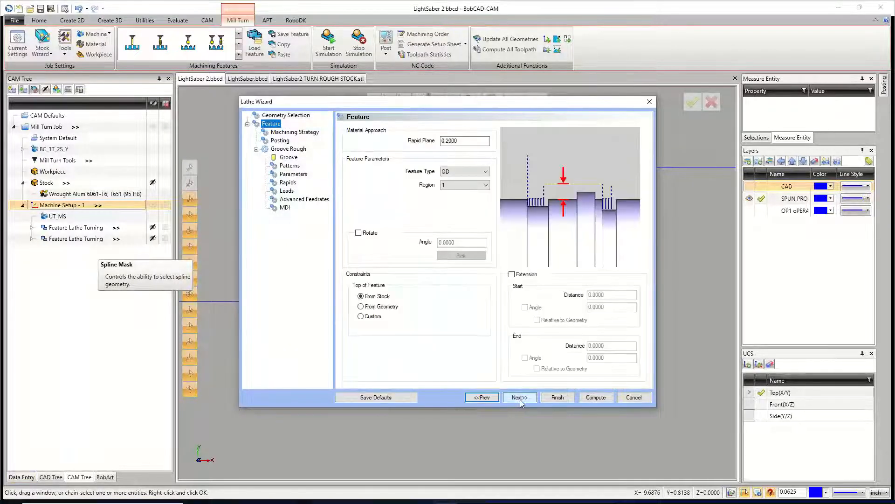
- Set the groove's top of feature to From Geometry and choose the Groove Rough/Finish machining strategy
left_click(381, 307)
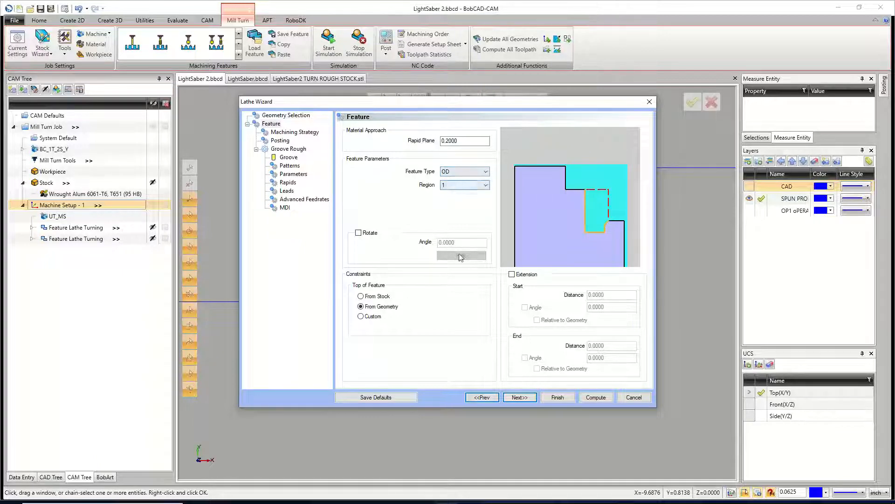
left_click(520, 397)
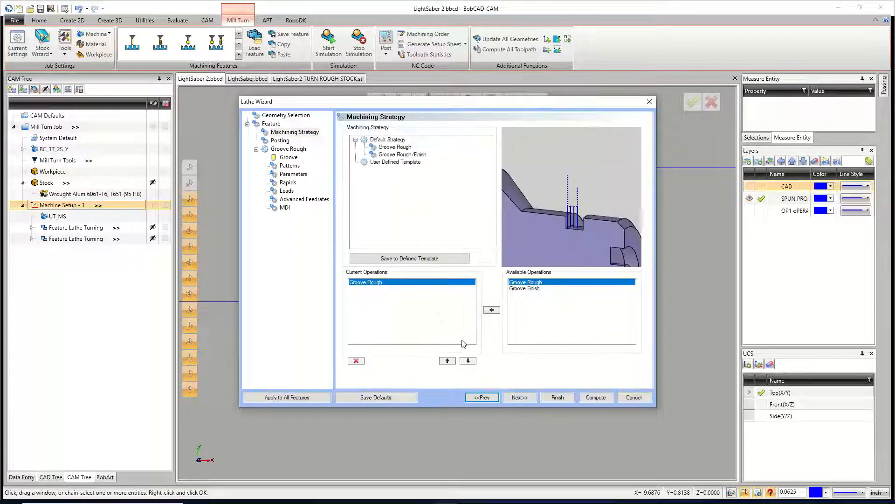
left_click(397, 154)
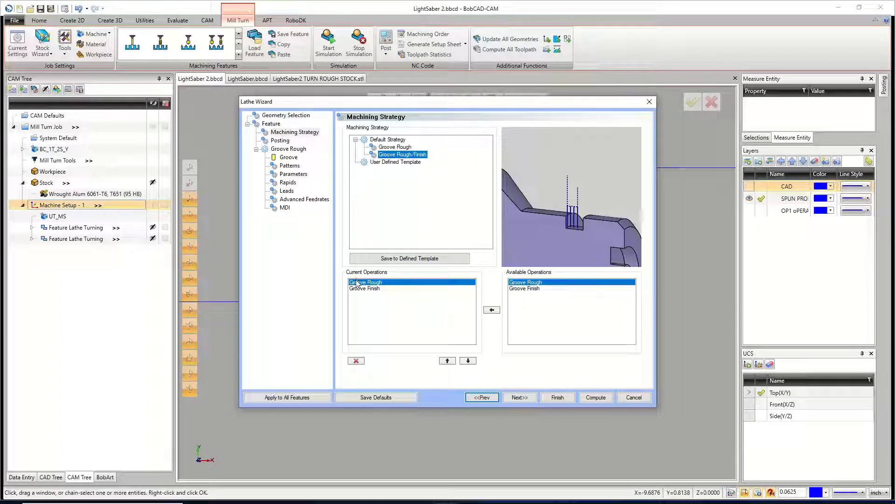
- Assign the 1/16 wide, 1/64 radius OD grooving tool, tool number 3, to the Groove Rough operation
left_click(522, 398)
left_click(520, 398)
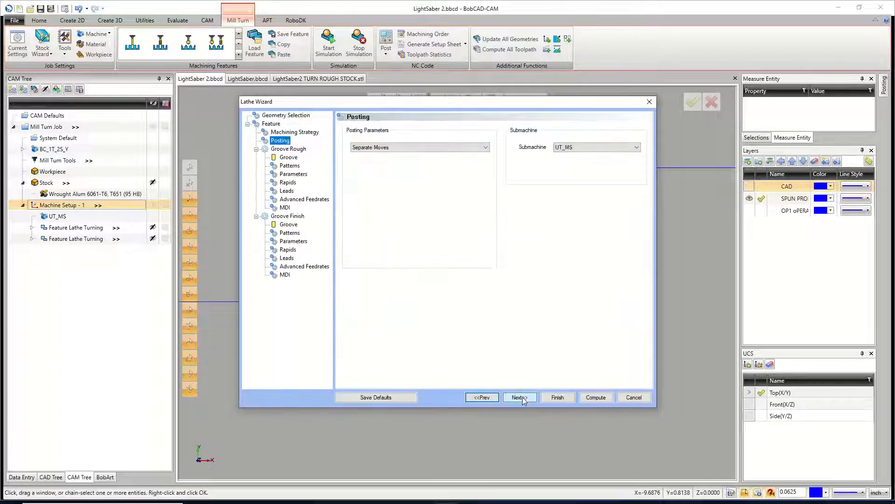
left_click(521, 398)
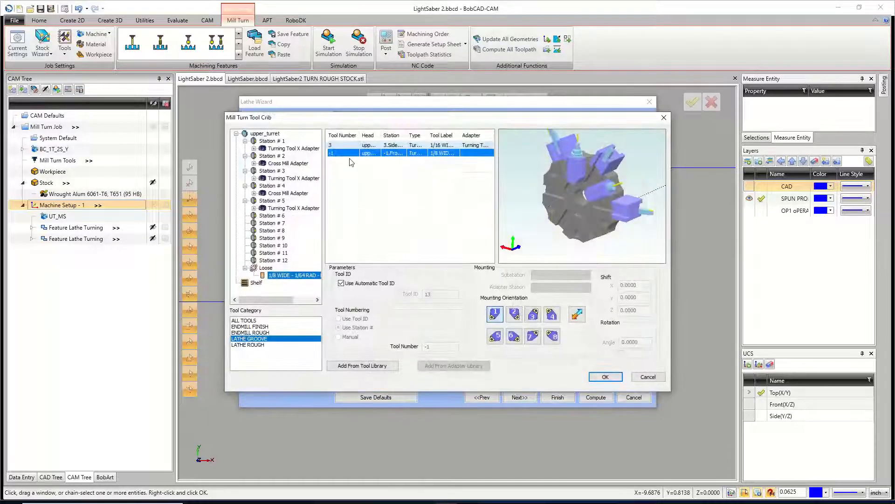
left_click(345, 145)
left_click(602, 374)
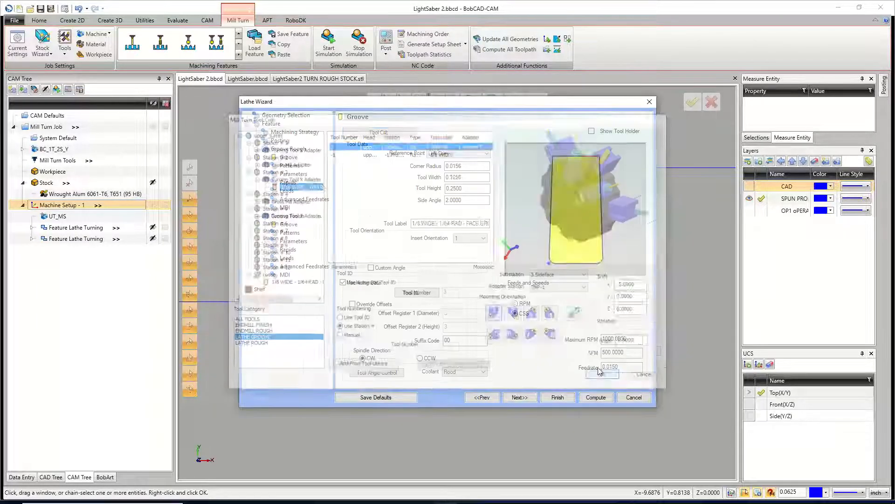
left_click_drag(398, 107, 556, 126)
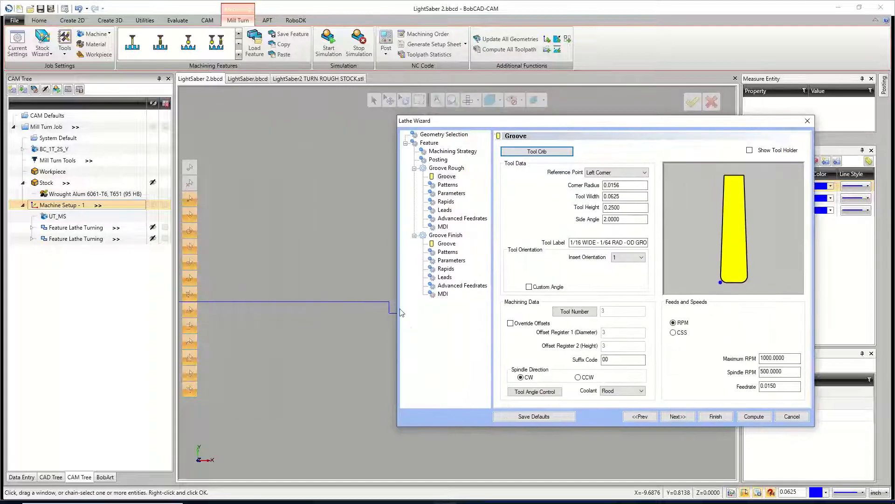
left_click_drag(489, 122, 320, 118)
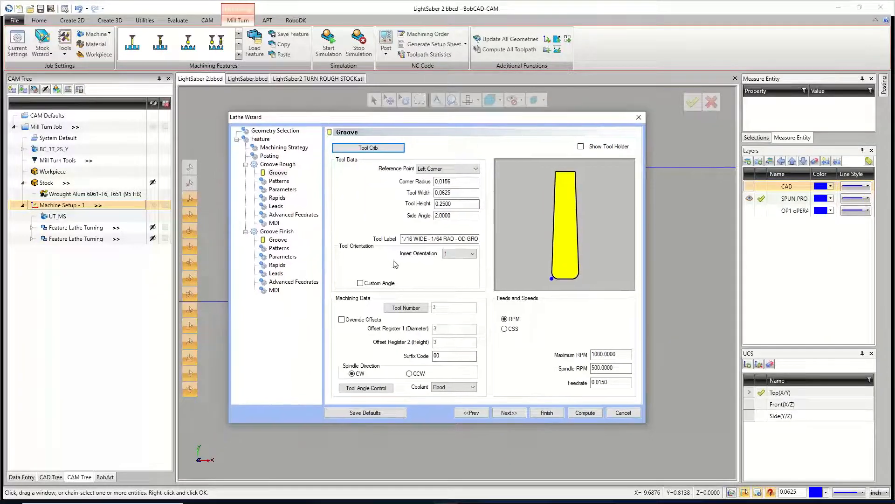
- Use the Standard pattern and Standard sorting for Groove Rough, and enable collision checking with the tool holder
left_click(508, 413)
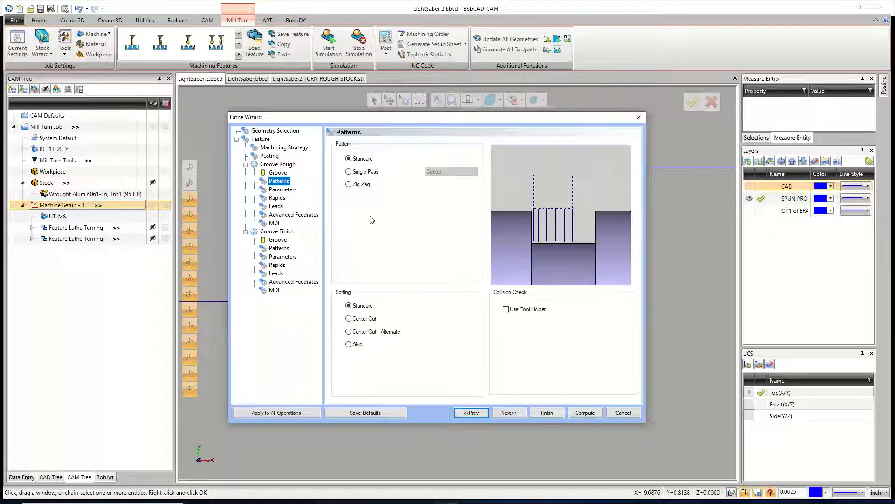
left_click(356, 162)
left_click(360, 309)
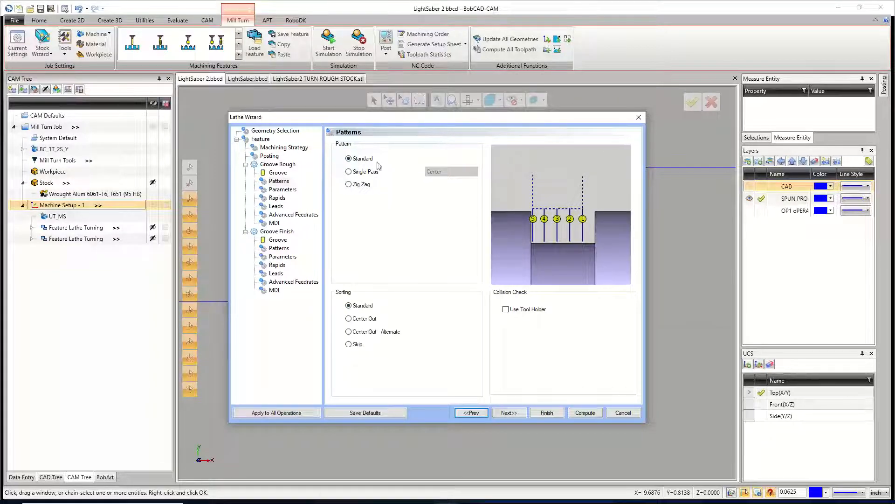
left_click_drag(363, 117, 459, 340)
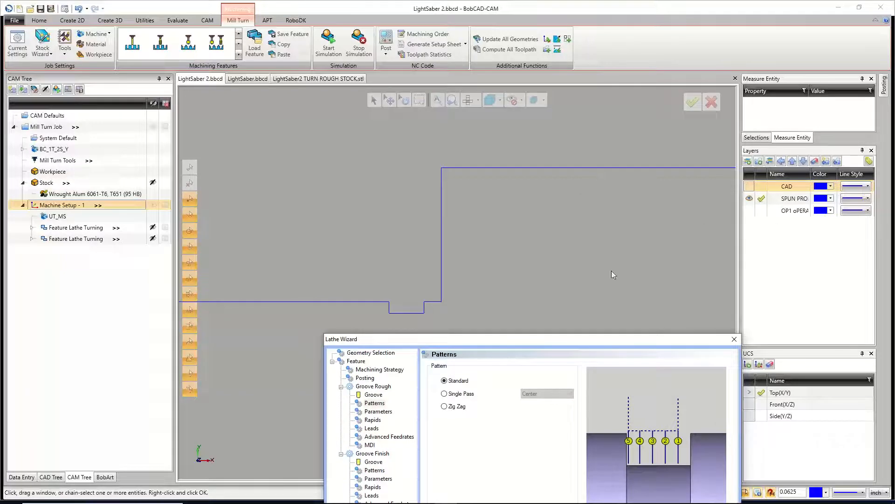
left_click_drag(610, 340, 517, 122)
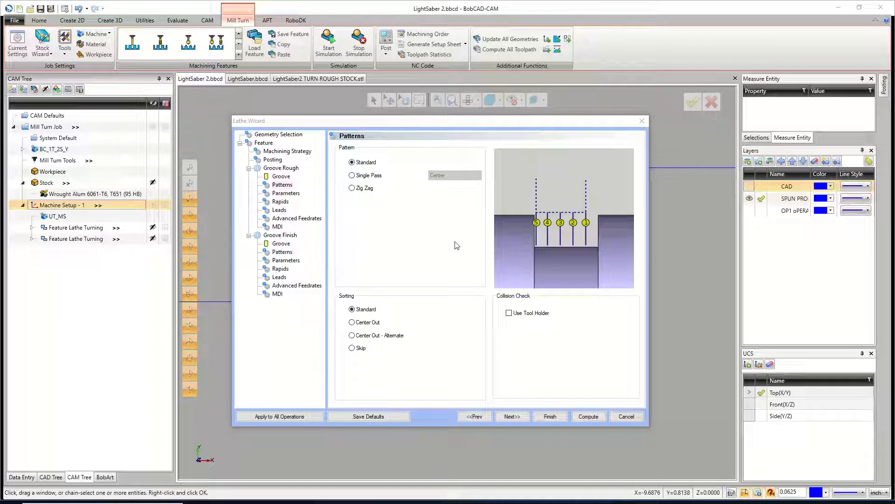
left_click(509, 314)
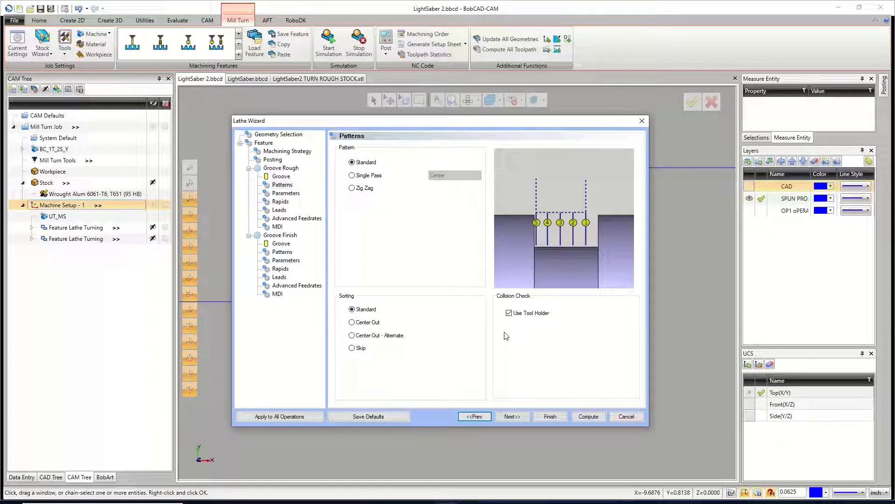
- Show the tool holder in the roughing tool's preview to check its shape, and return to the Groove Rough pattern settings
left_click(281, 176)
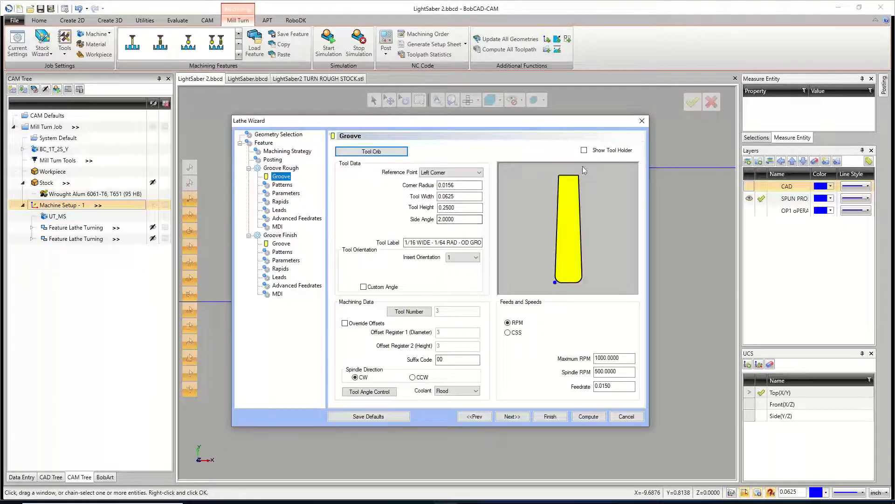
left_click(584, 150)
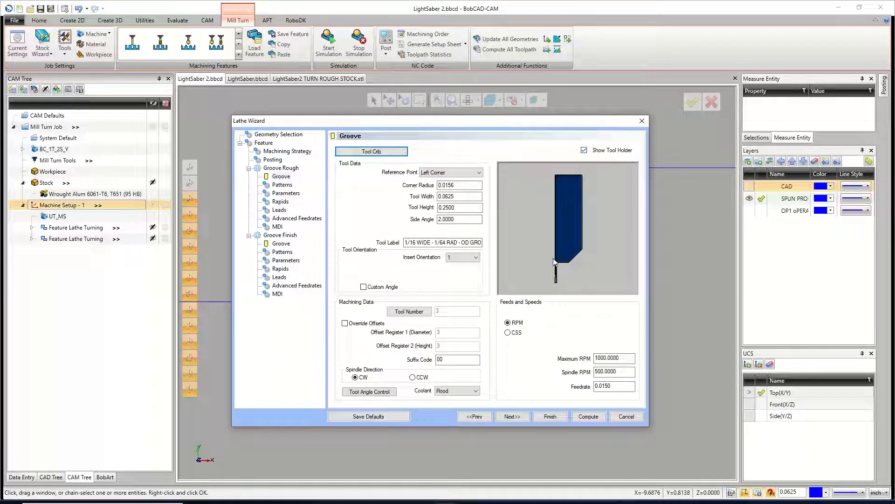
left_click(282, 184)
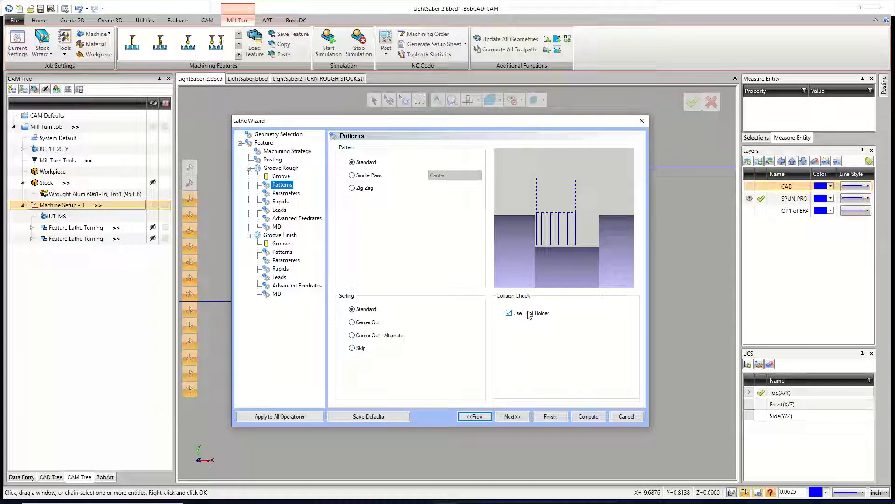
- Review the Groove Rough stepover, finish allowances, rapids, leads, advanced feedrates and MDI settings without changing them
left_click(514, 417)
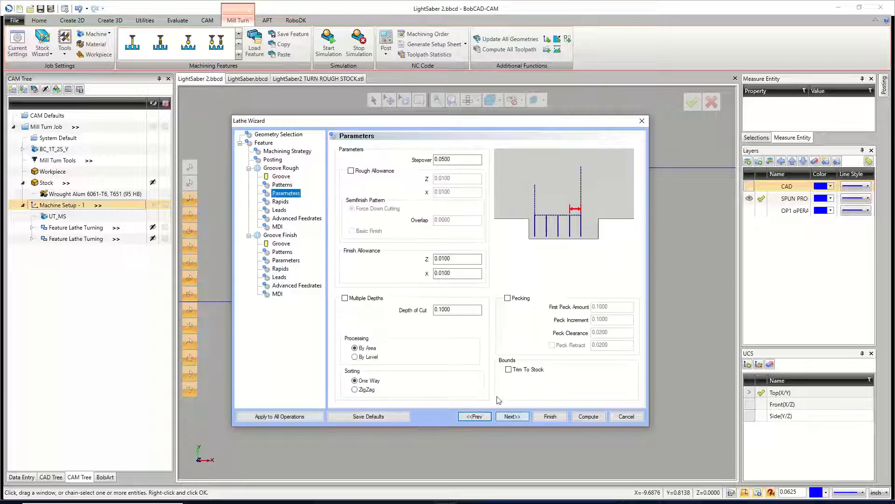
left_click(458, 159)
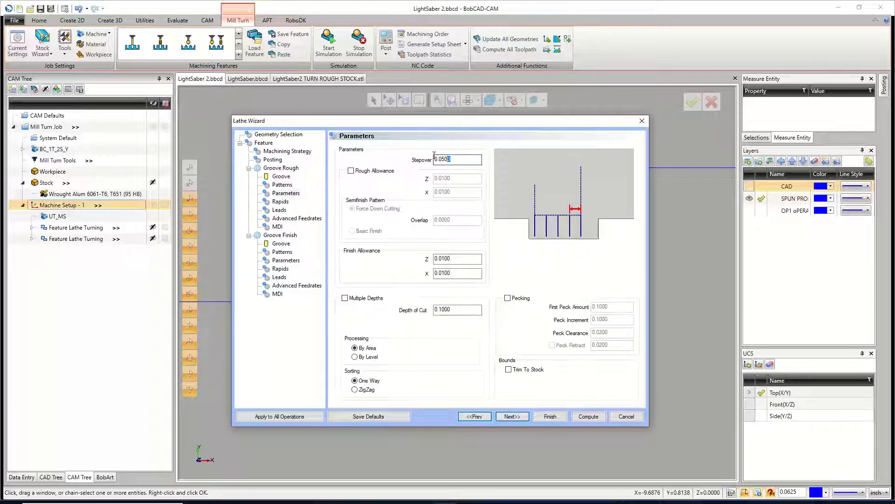
left_click(456, 259)
key("Tab")
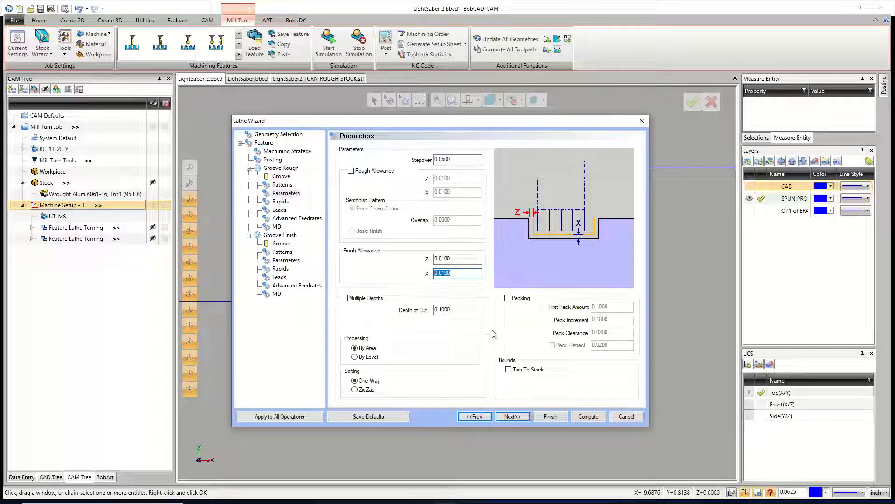
left_click(519, 419)
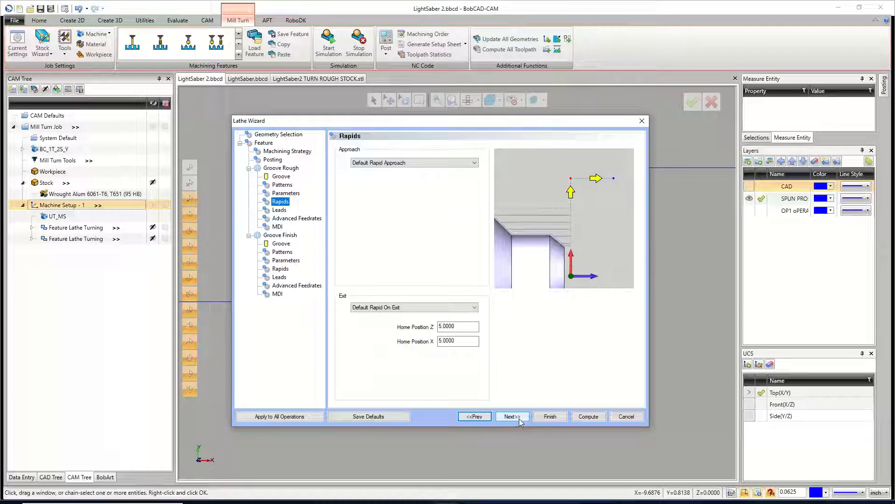
left_click(518, 419)
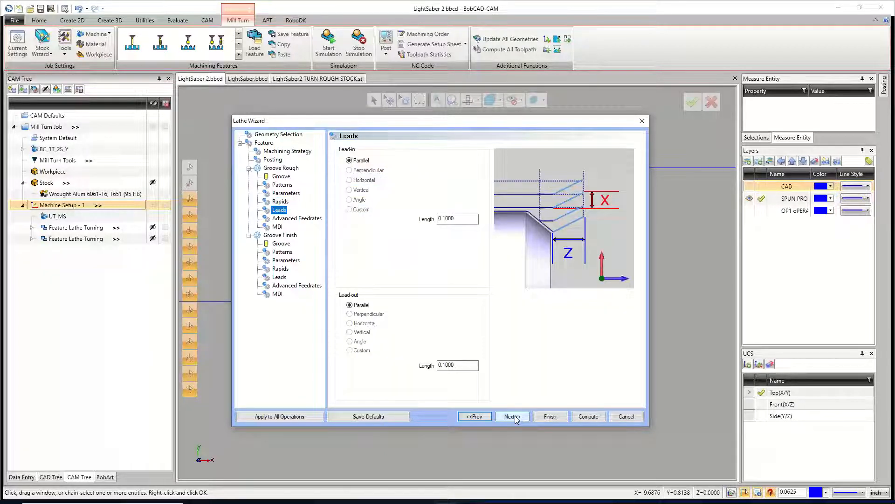
left_click(513, 416)
left_click(474, 416)
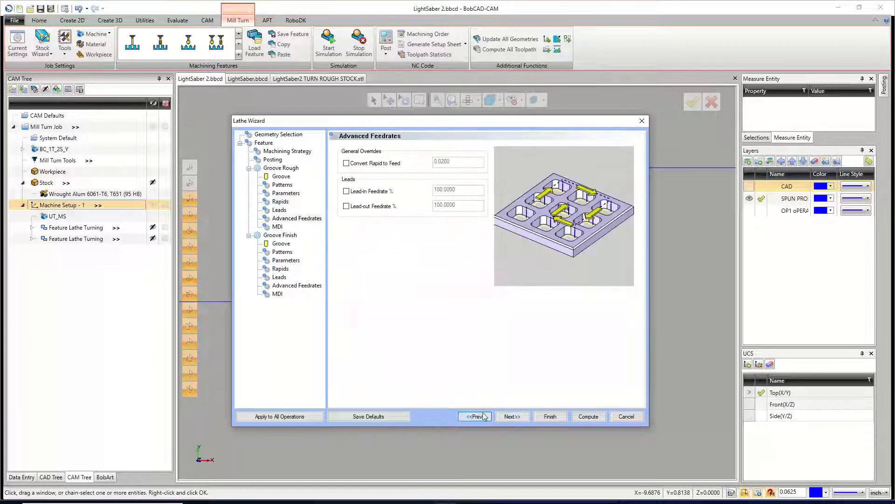
left_click(512, 416)
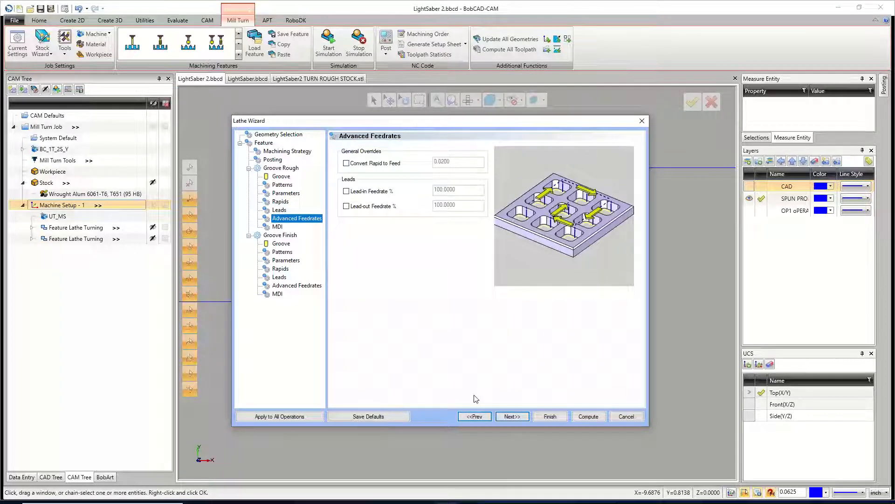
left_click(511, 416)
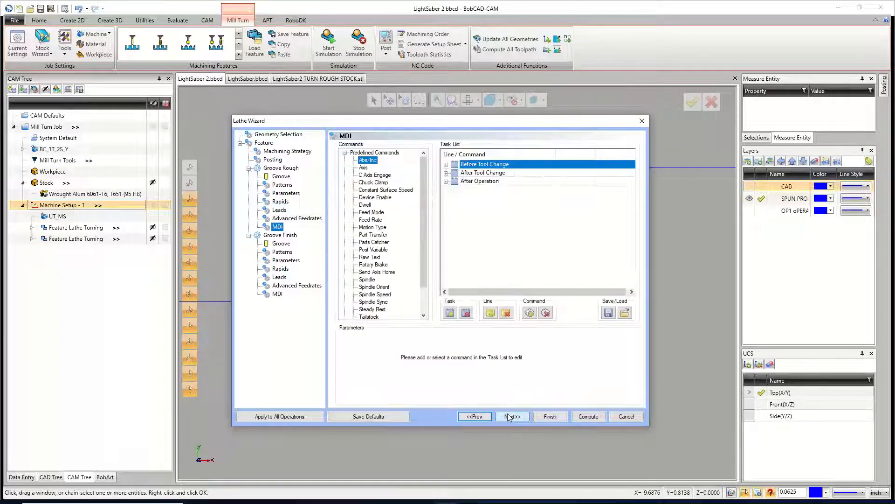
- Assign the same 1/16 wide OD grooving tool, tool number 3, to the Groove Finish operation
left_click(510, 416)
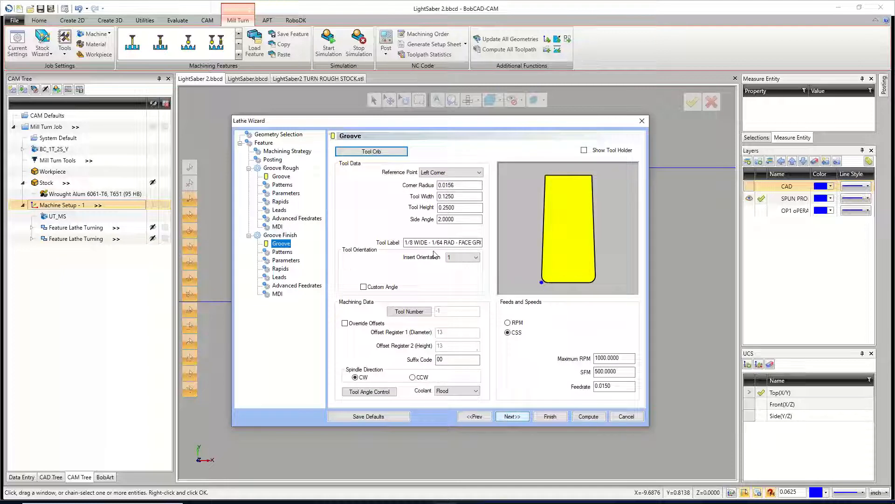
left_click(372, 153)
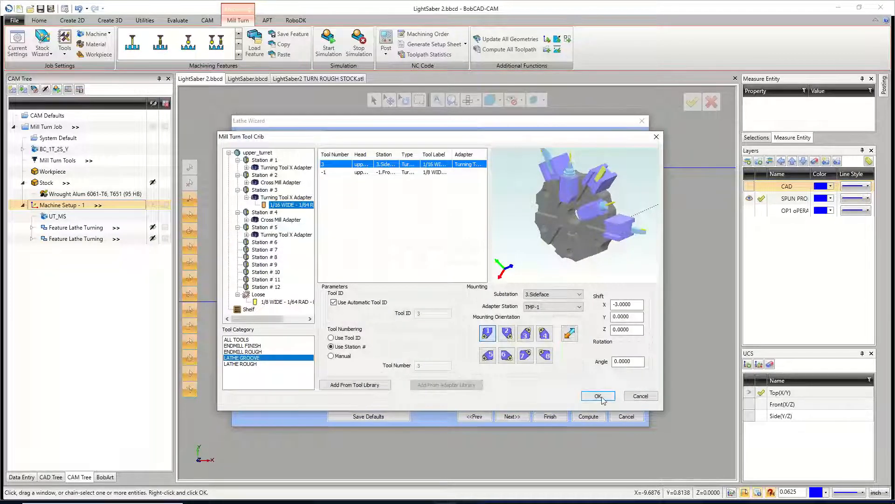
left_click(602, 398)
- Set Groove Finish to the Basic Finish pattern with system compensation On with Collision Detection, including the tool holder
left_click(511, 416)
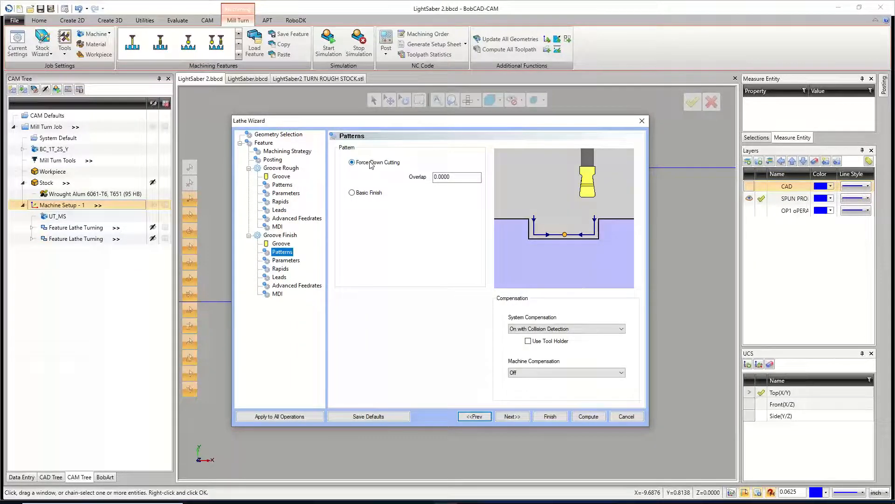
left_click(371, 193)
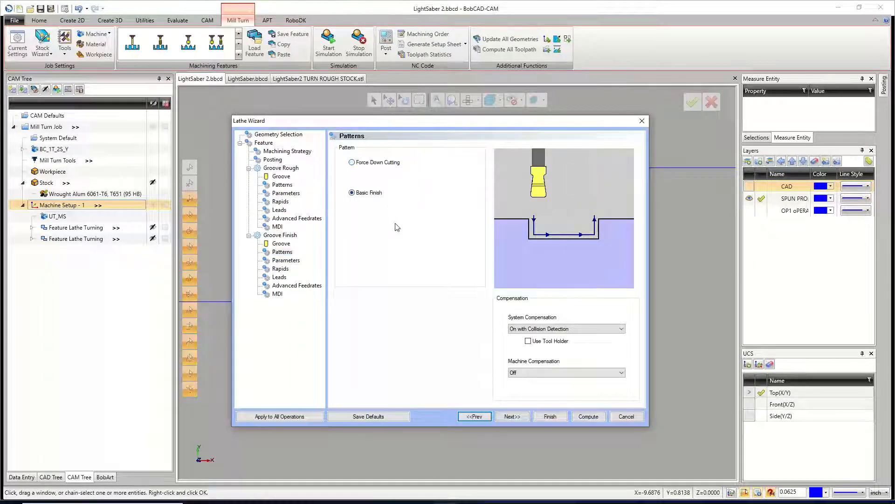
left_click(543, 331)
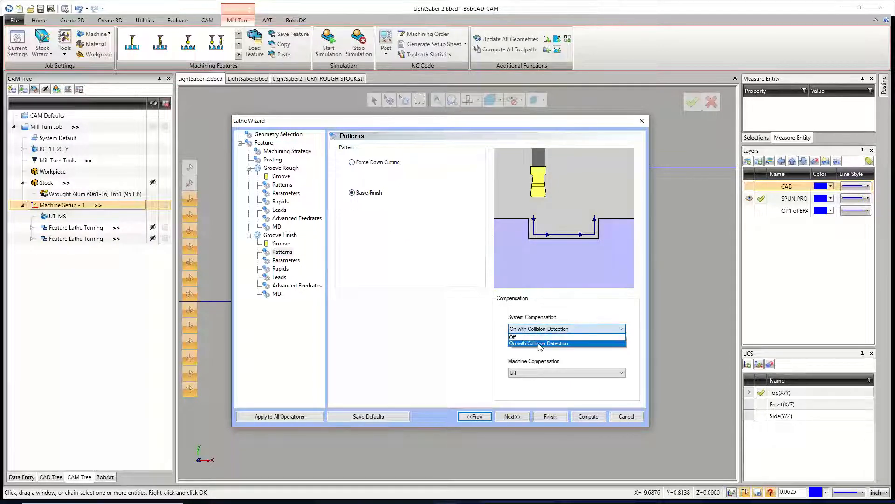
left_click(540, 344)
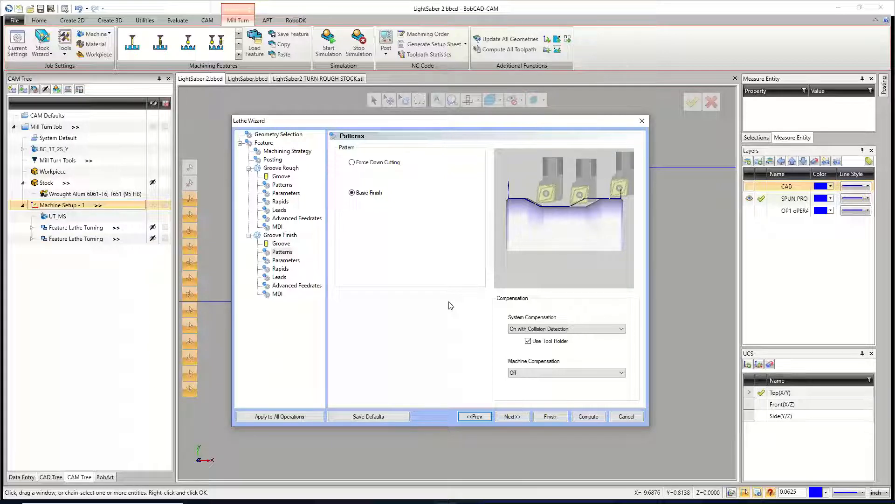
- Keep the remaining Groove Finish parameters, rapids, leads and feedrates at their defaults and compute the groove toolpath
left_click(512, 416)
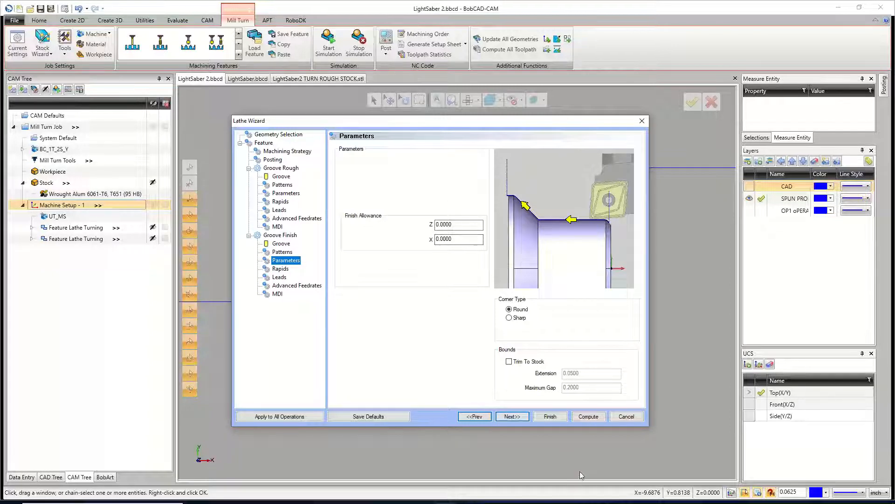
left_click(523, 417)
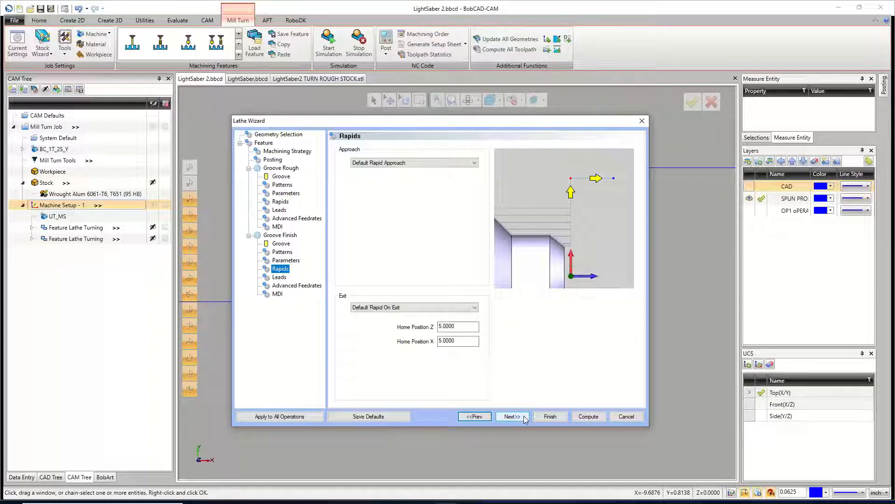
left_click(524, 417)
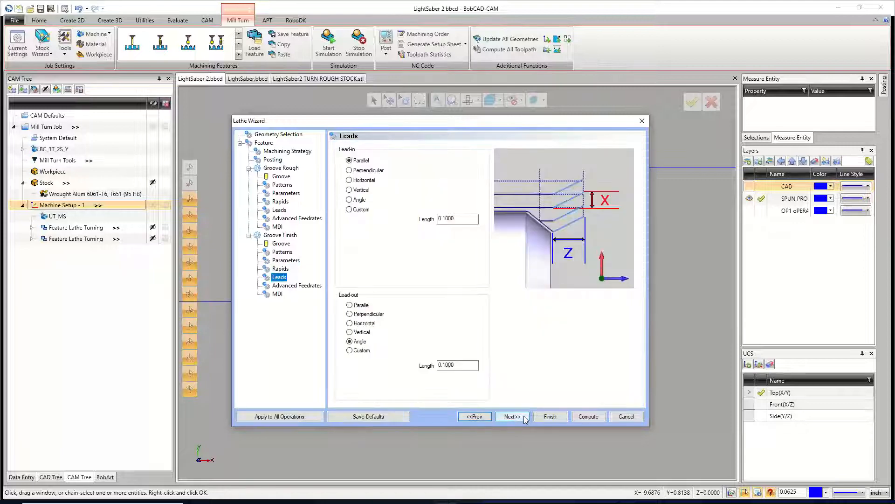
left_click(524, 417)
left_click(524, 418)
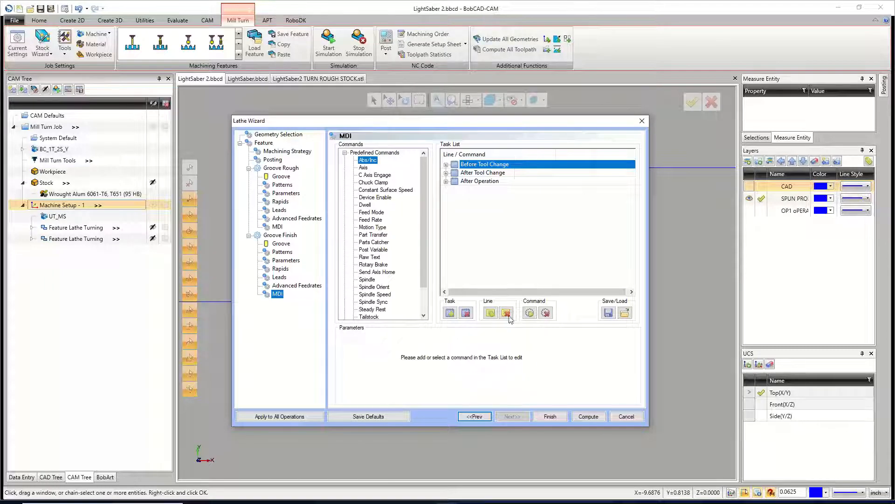
left_click(588, 416)
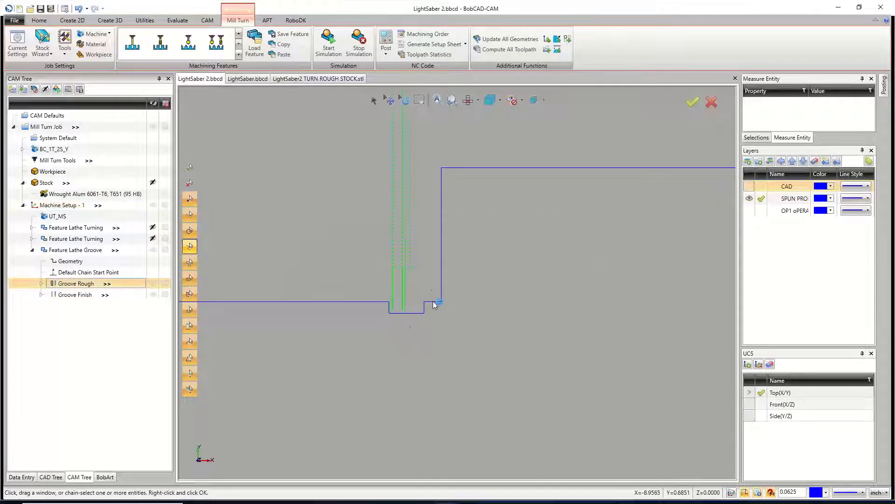
- Check the computed groove toolpath against the whole hilt profile and save the file
scroll(430, 352, "down", 3)
scroll(430, 352, "down", 3)
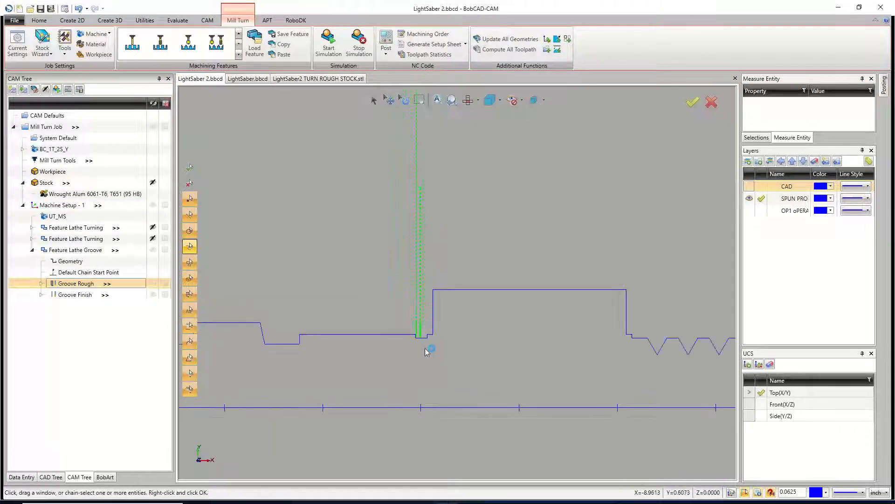
left_click(40, 9)
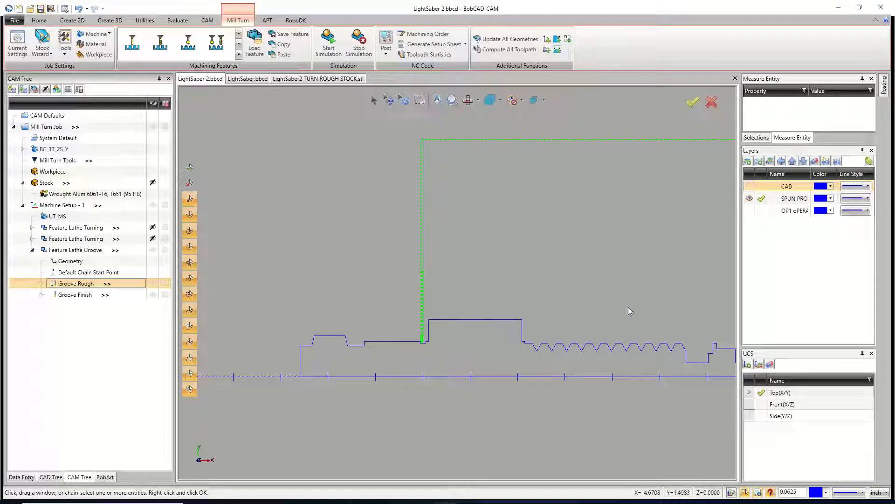
- Show the CAD layer, make it the active layer and hide the spun profile layer
left_click(750, 186)
left_click(762, 187)
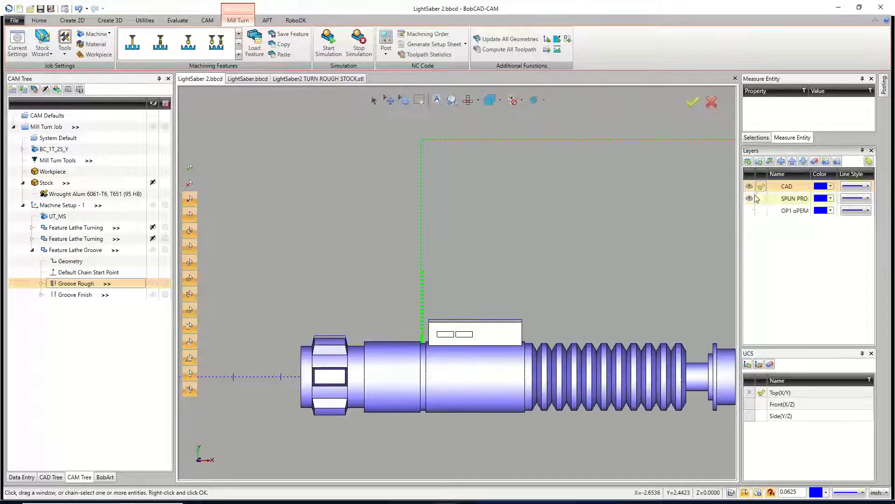
left_click(750, 199)
middle_click_drag(511, 376, 560, 301)
middle_click(558, 298)
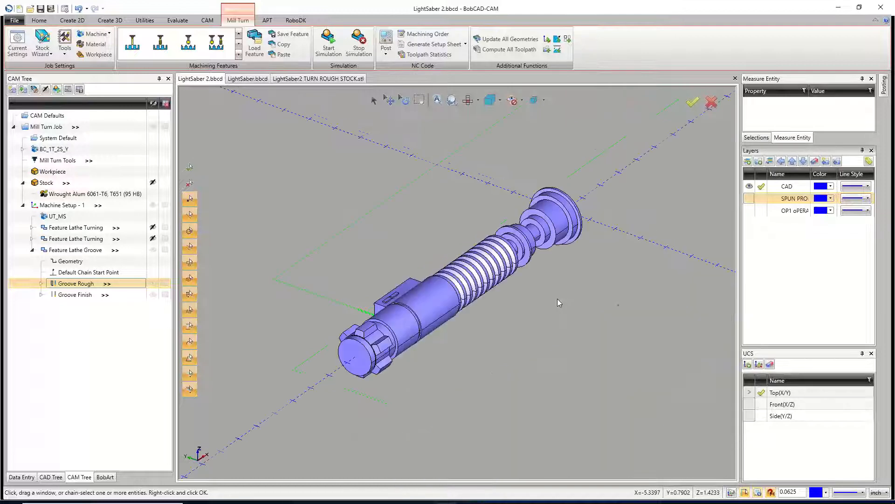
- Compare the preset isometric views of the hilt and return to the one facing its knobbed end
left_click(478, 100)
left_click(440, 218)
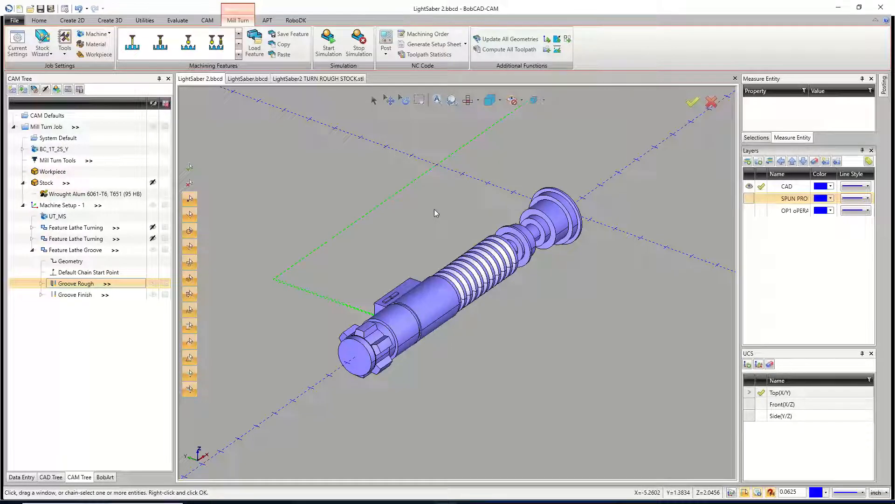
left_click(479, 101)
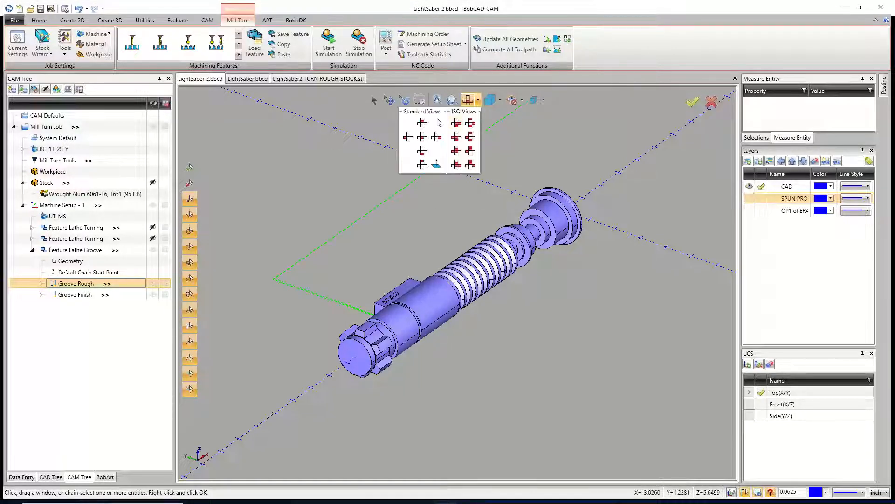
left_click(457, 123)
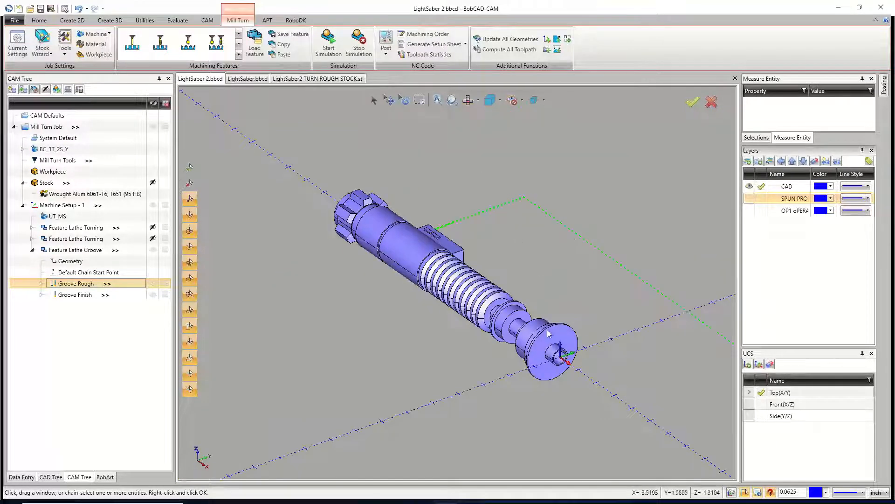
key("1")
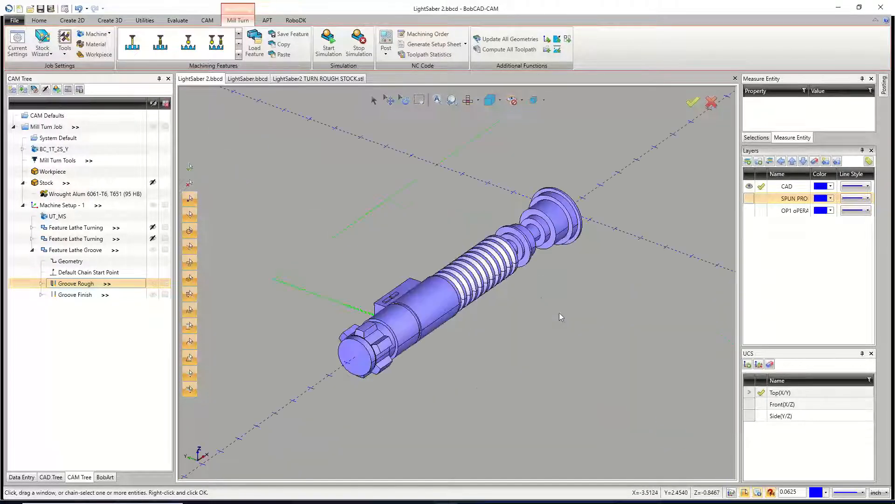
- Look up the keyboard shortcut assigned to the ISO 1 view in the system shortcut settings
left_click(65, 8)
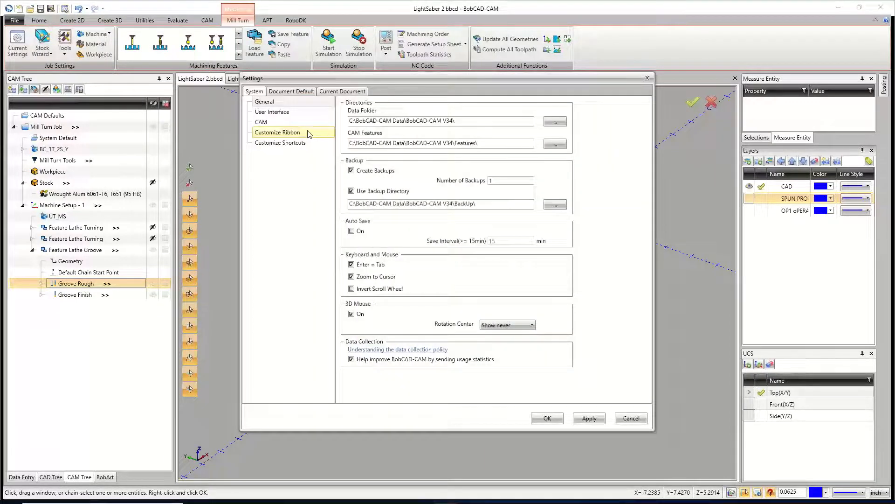
left_click(296, 142)
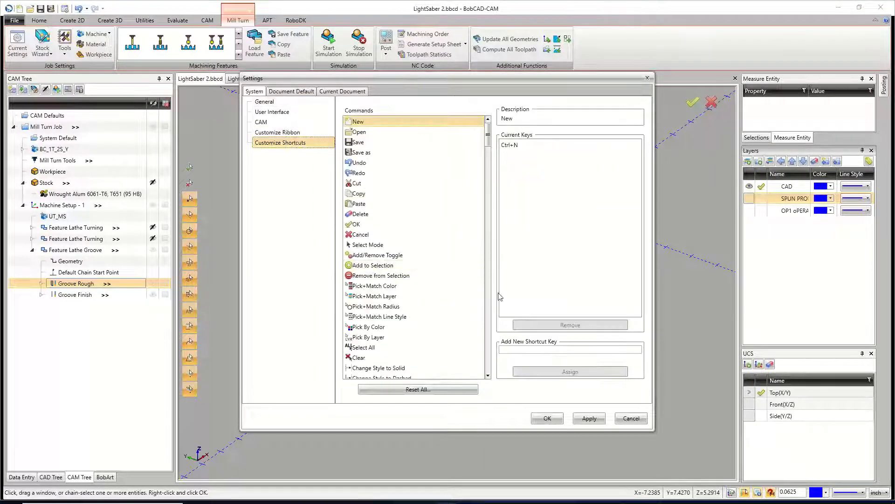
scroll(436, 287, "down", 10)
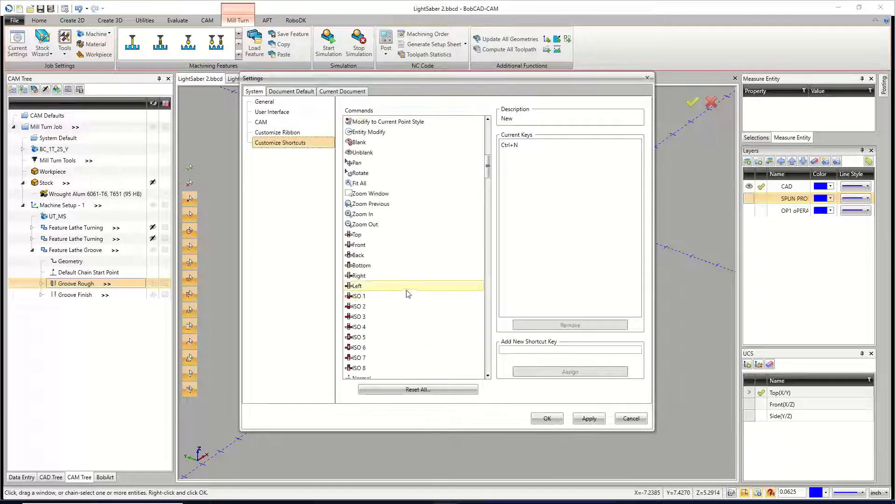
left_click(396, 296)
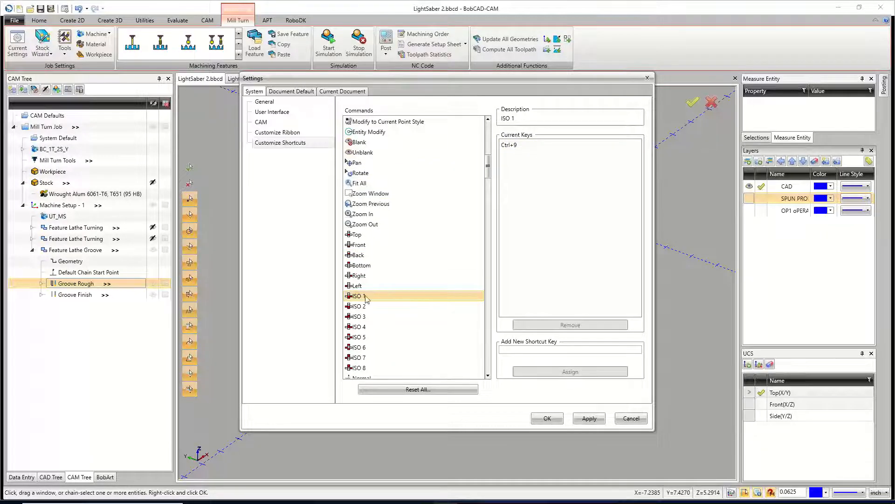
left_click(547, 418)
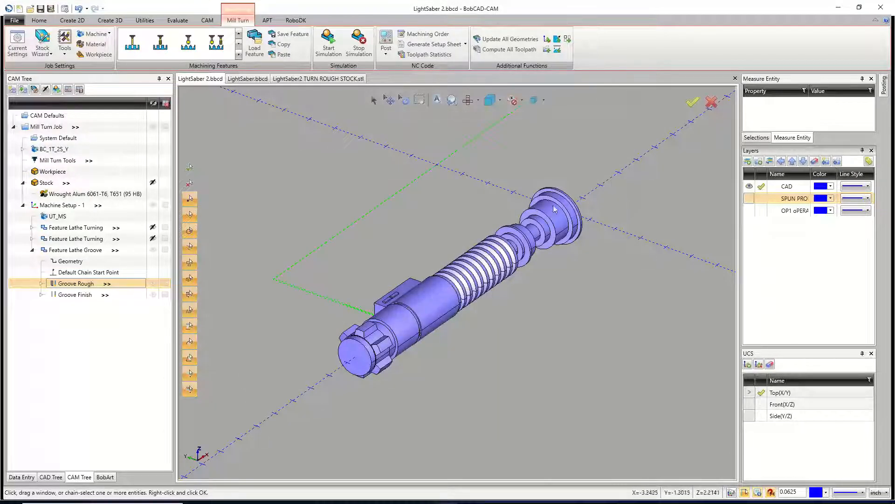
- Collapse the lathe groove feature and hide its toolpath
left_click(33, 250)
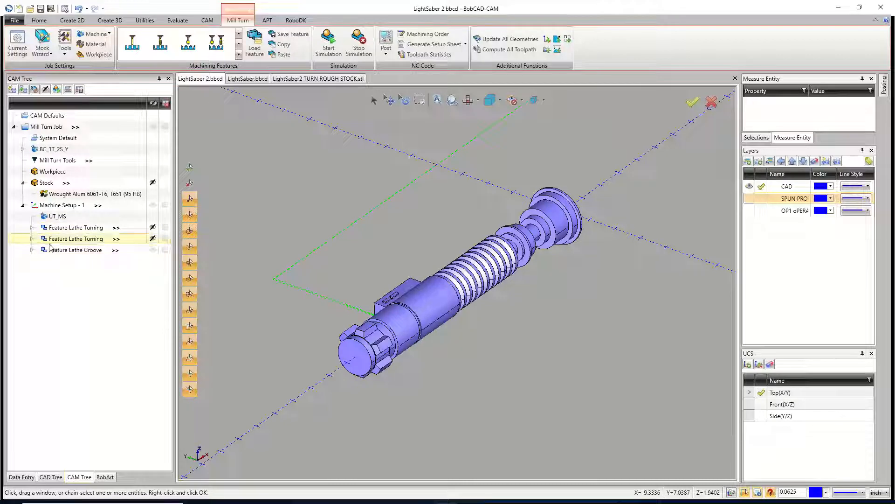
left_click(153, 250)
- Examine the raised box on the hilt and the cylindrical body around it from several angles
middle_click_drag(531, 350, 484, 327)
scroll(410, 317, "up", 3)
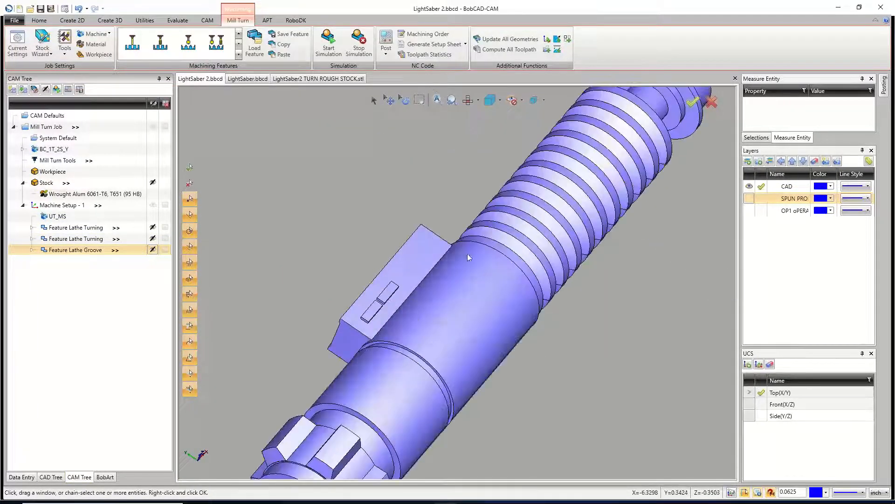
middle_click_drag(468, 257, 477, 311)
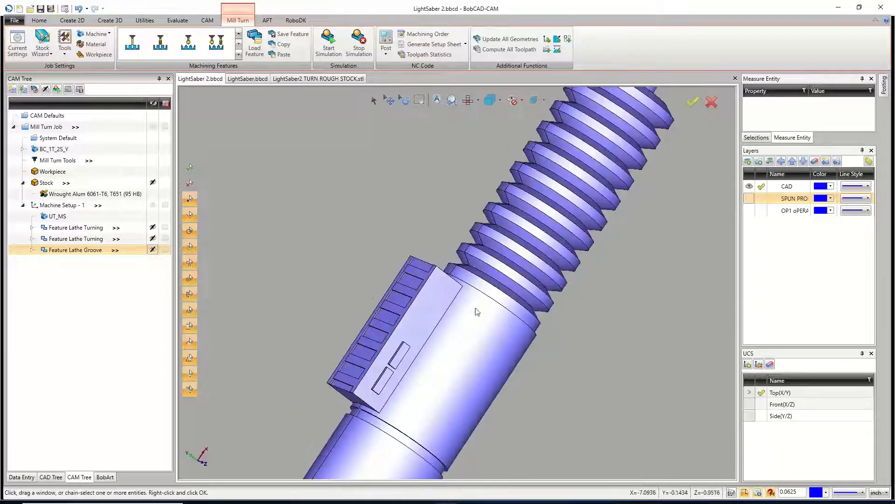
middle_click_drag(475, 357, 489, 317)
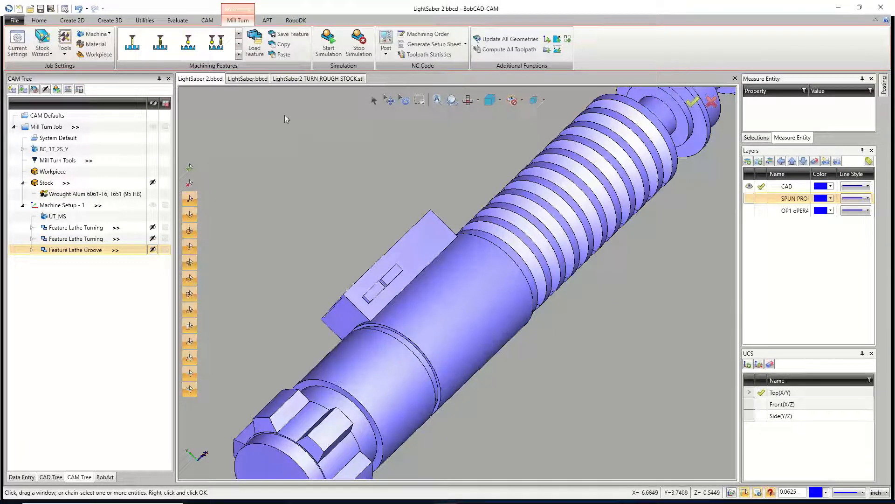
middle_click_drag(498, 239, 648, 212)
scroll(326, 161, "down", 5)
middle_click_drag(337, 183, 339, 184)
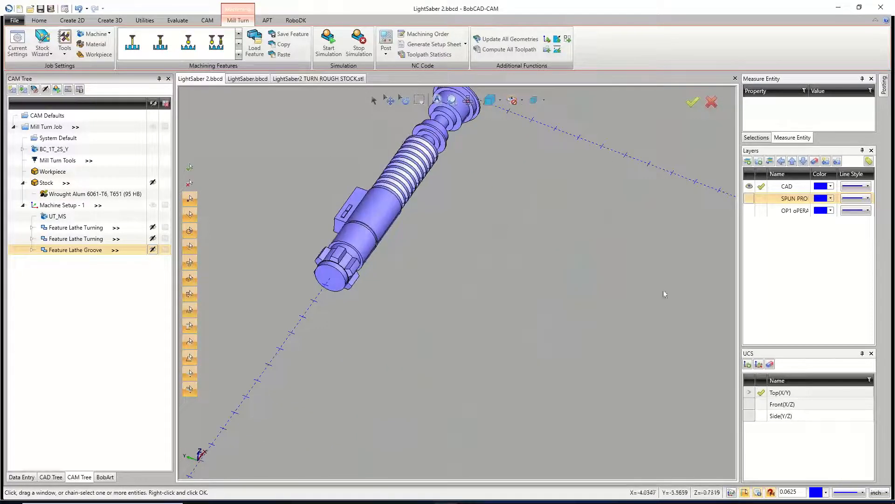
scroll(553, 336, "down", 2)
scroll(463, 234, "up", 2)
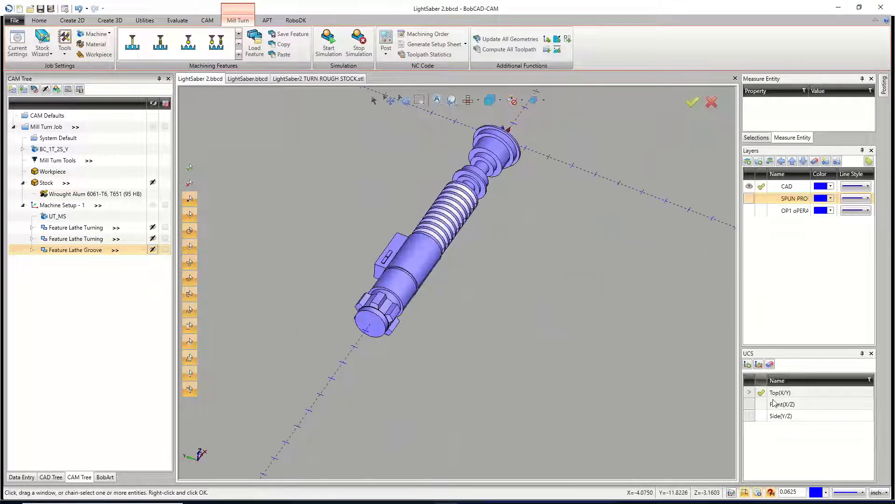
- With the Top(X/Y) UCS active, add a new layer named UNWRAP POCKET
left_click(763, 395)
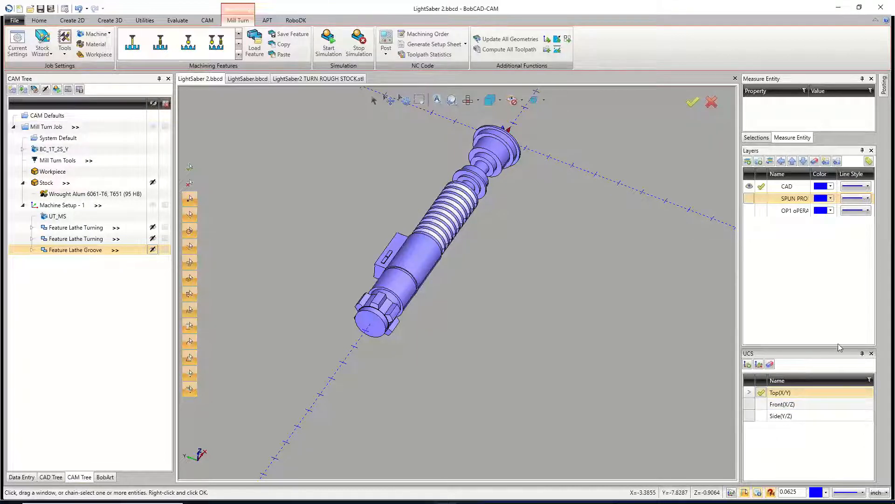
right_click(768, 235)
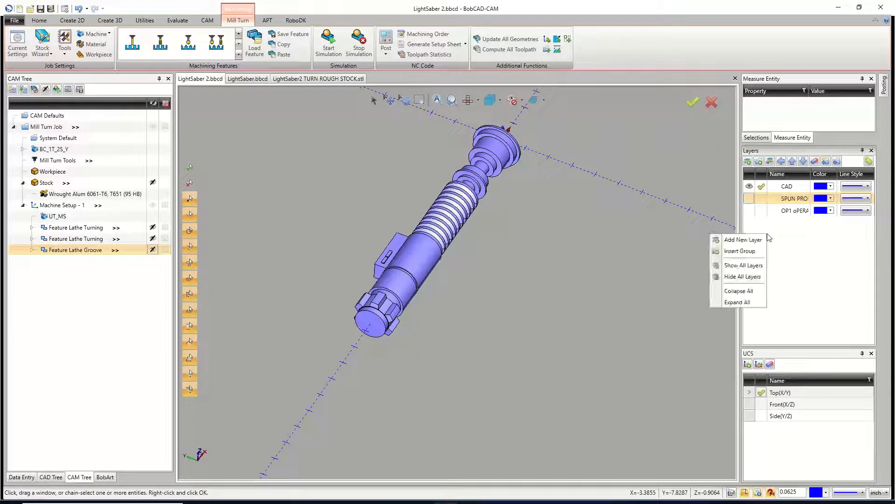
left_click(759, 240)
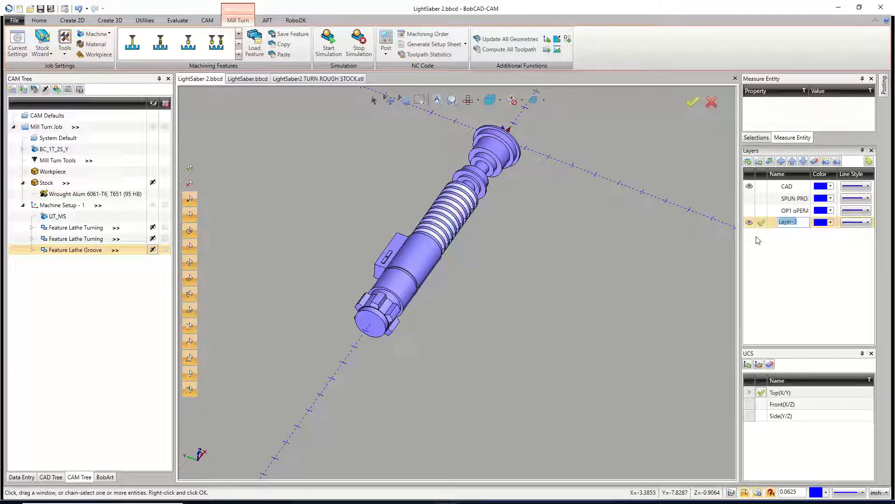
type("UNR")
key("BackSpace")
type("W")
type("RAP POCKET")
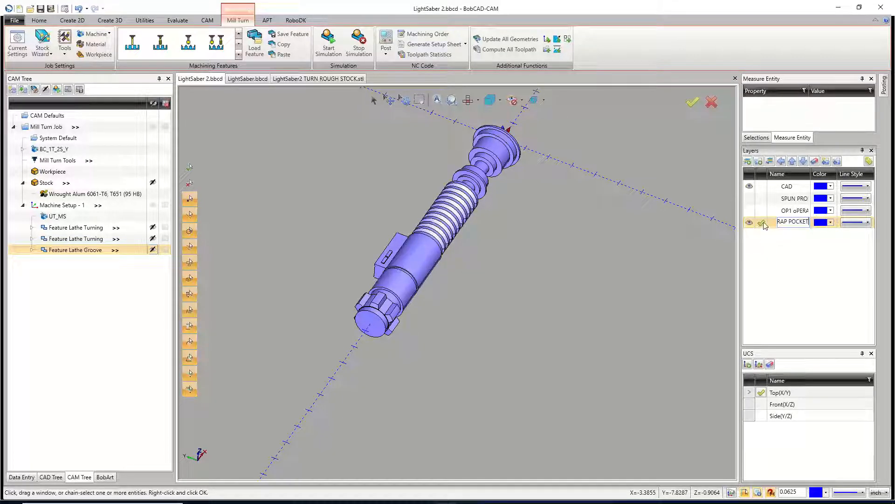
key("Return")
- Start an Unwrap about the X axis and select the cylindrical body face beside the raised box
scroll(396, 265, "up", 3)
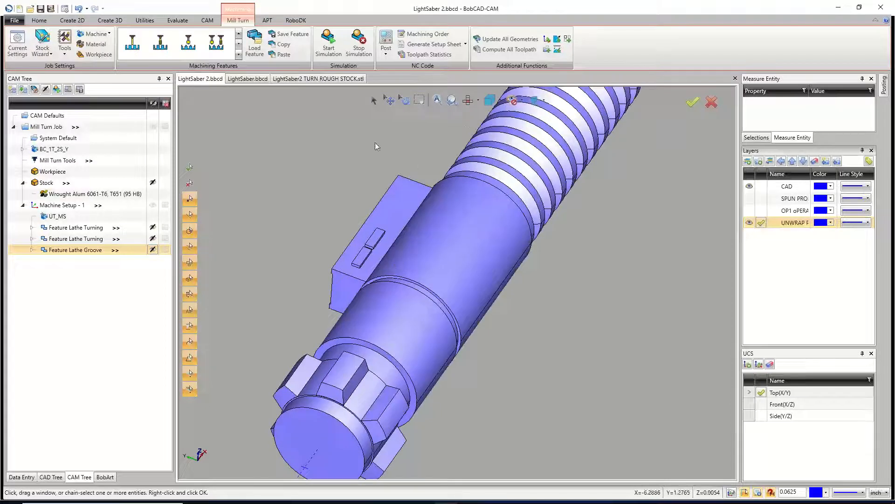
left_click(73, 20)
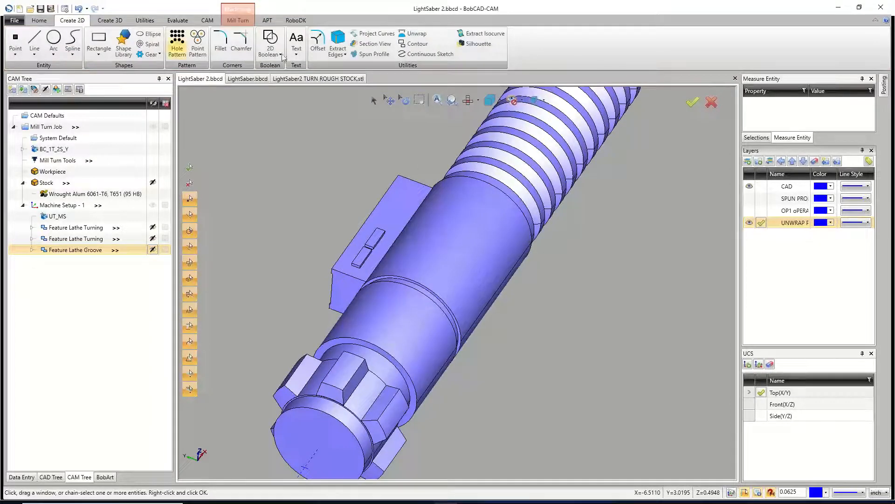
left_click(415, 36)
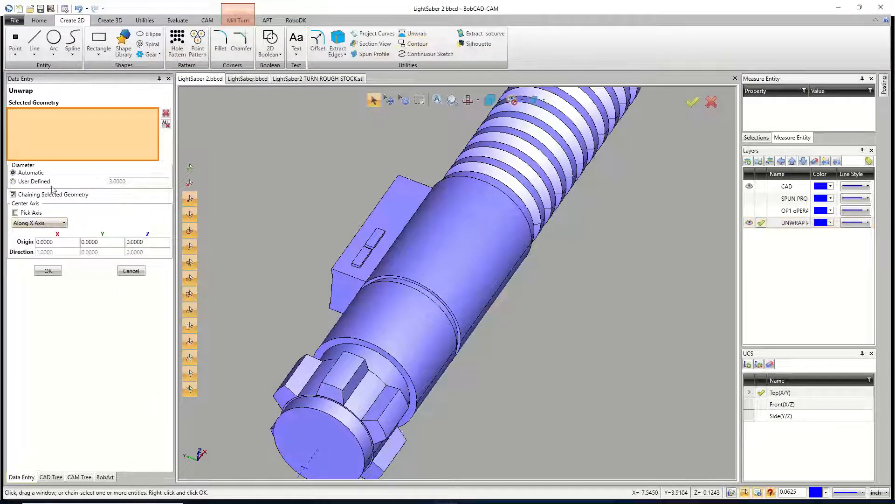
left_click(454, 251)
scroll(576, 344, "down", 3)
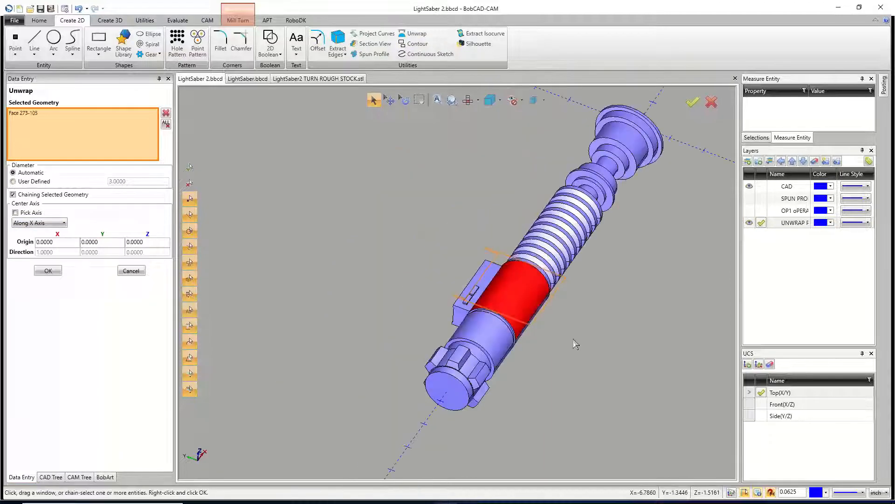
scroll(580, 341, "up", 3)
scroll(581, 340, "down", 2)
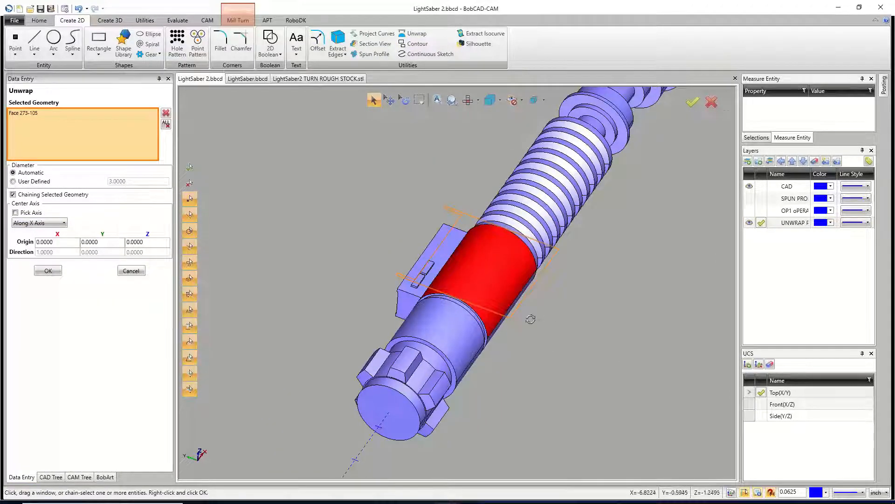
mouse_move(531, 319)
middle_mouse_down()
mouse_move(525, 284)
mouse_move(538, 346)
mouse_move(530, 311)
middle_mouse_up()
- Add the adjoining cylindrical face of the same body section to the Unwrap selection
left_click(62, 196)
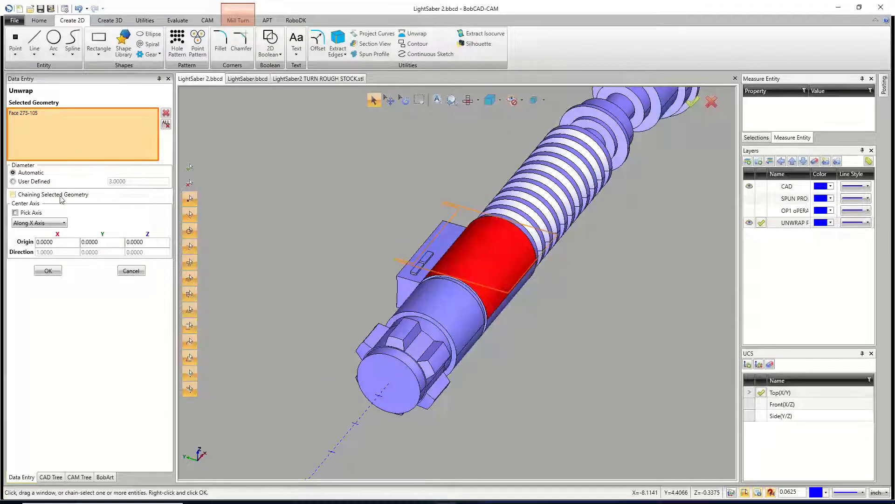
left_click(62, 196)
middle_click_drag(560, 332, 474, 284)
left_click(473, 282)
middle_click_drag(524, 300, 548, 342)
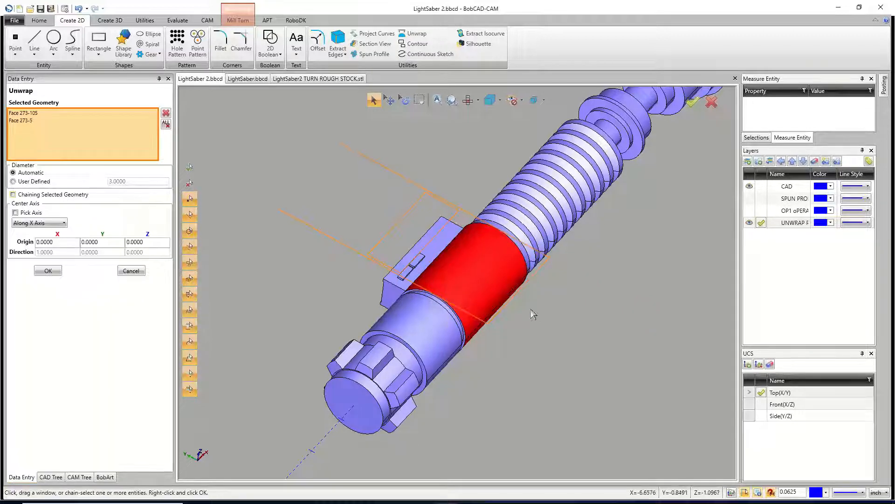
- Create the unwrapped outlines of both faces with automatic diameter along the X axis, and hide the CAD layer
middle_click_drag(531, 312, 586, 309)
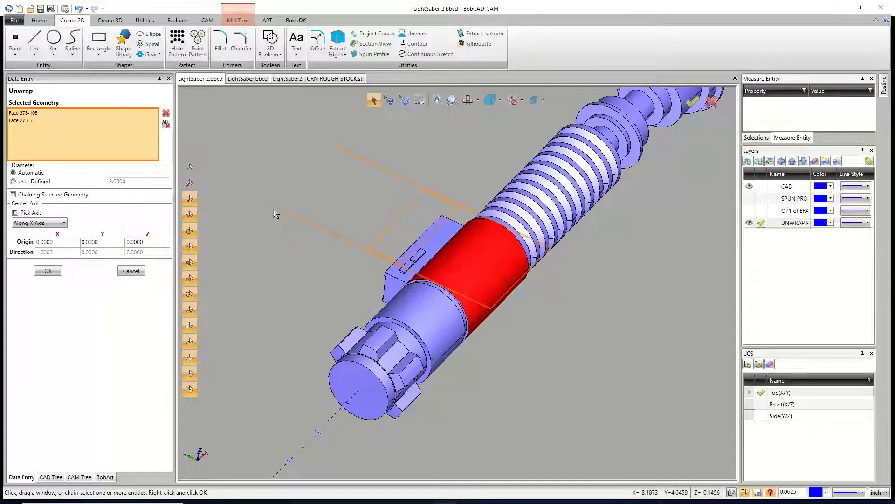
scroll(470, 211, "up", 3)
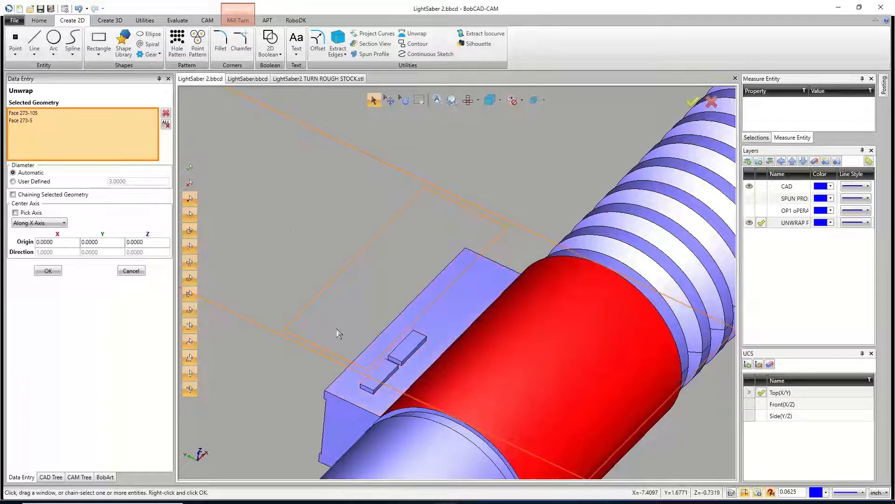
scroll(466, 302, "down", 5)
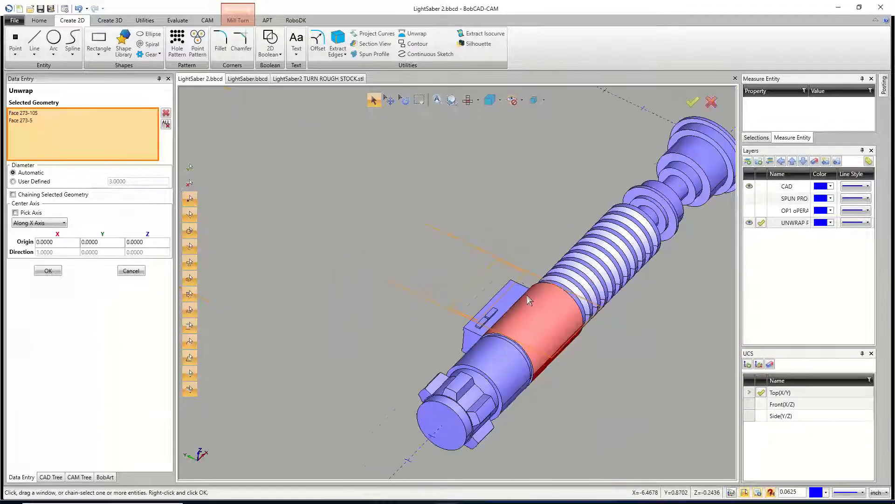
left_click(49, 271)
left_click(131, 271)
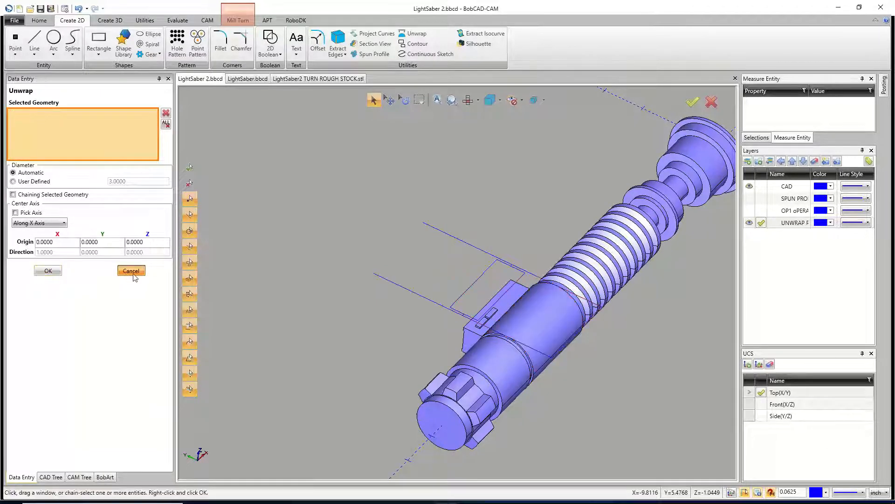
left_click(750, 186)
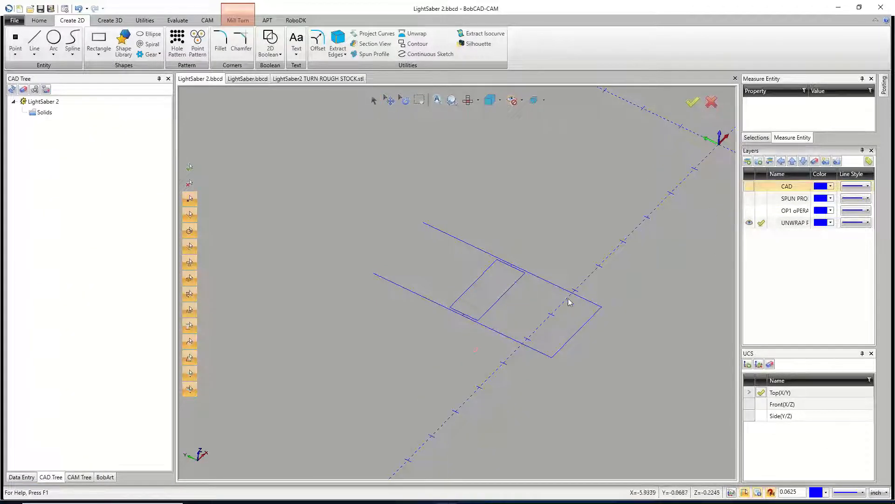
- Show the CAD layer to compare the unwrapped outlines with the body around the raised box, and hide it again
middle_click_drag(570, 302, 521, 306)
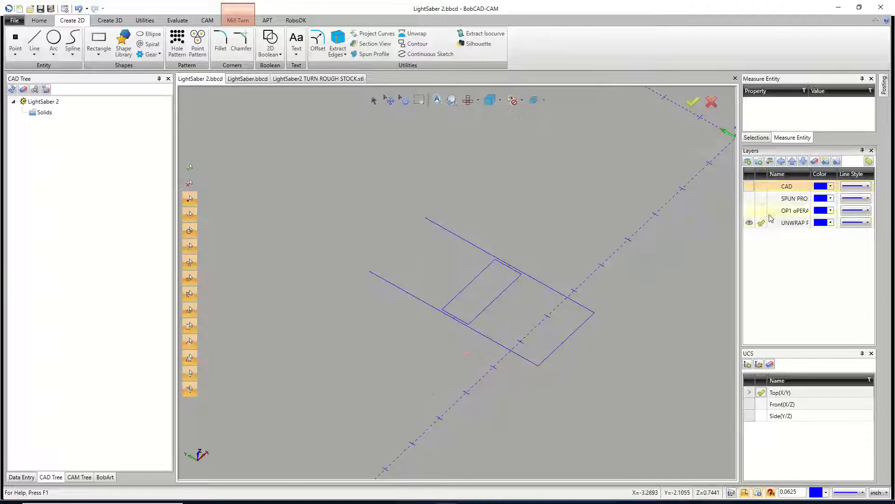
left_click(750, 187)
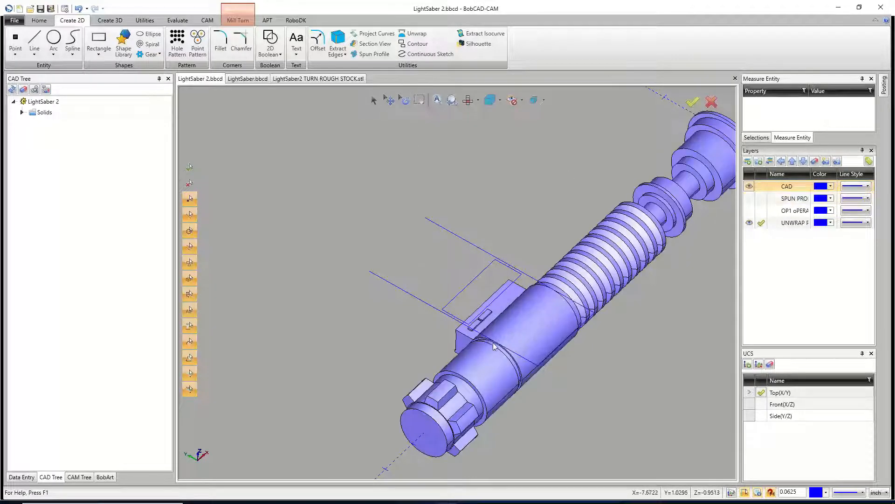
middle_click_drag(494, 341, 564, 351)
scroll(452, 359, "up", 5)
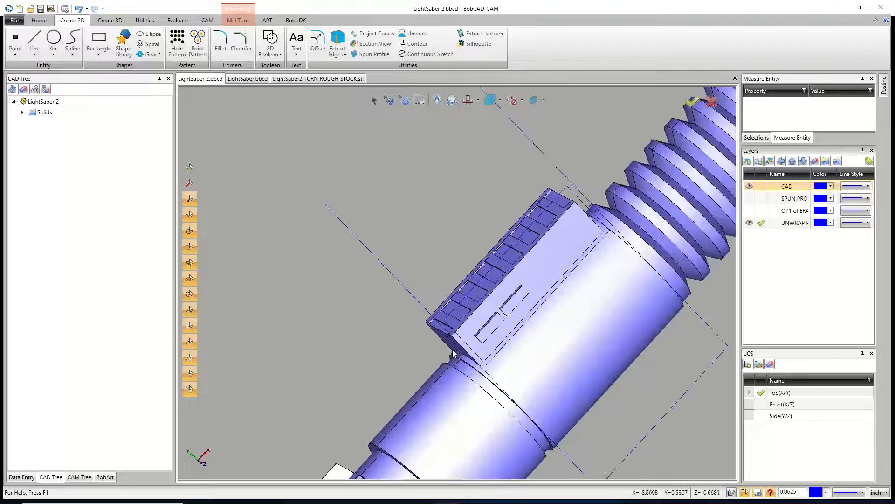
middle_click_drag(465, 351, 427, 254)
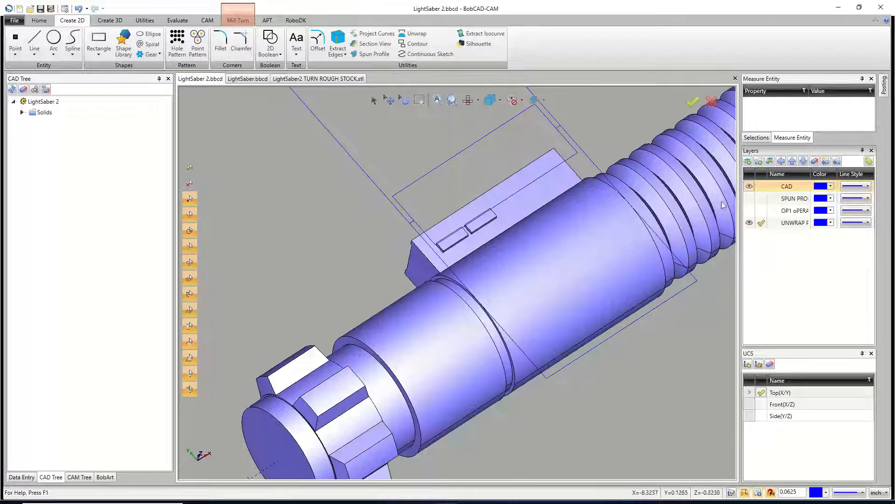
left_click(750, 186)
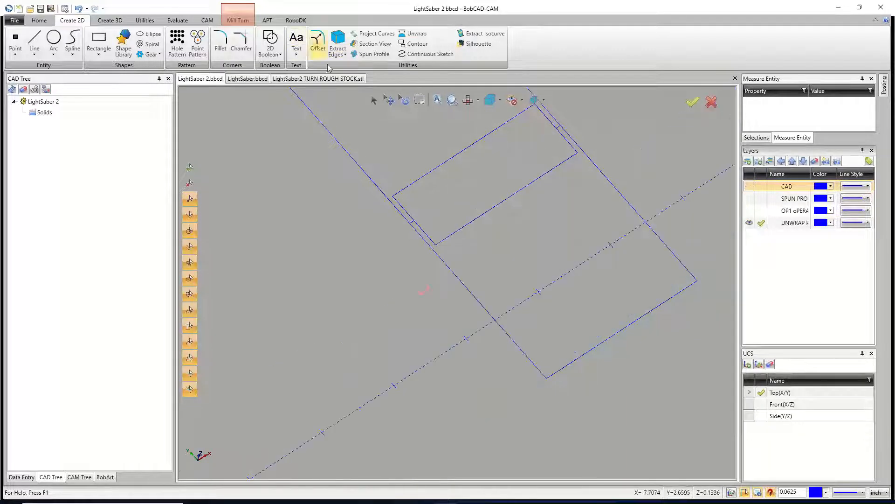
- Close the open end of the unwrapped outline with a line joining the free endpoints of its two long sides
left_click(373, 100)
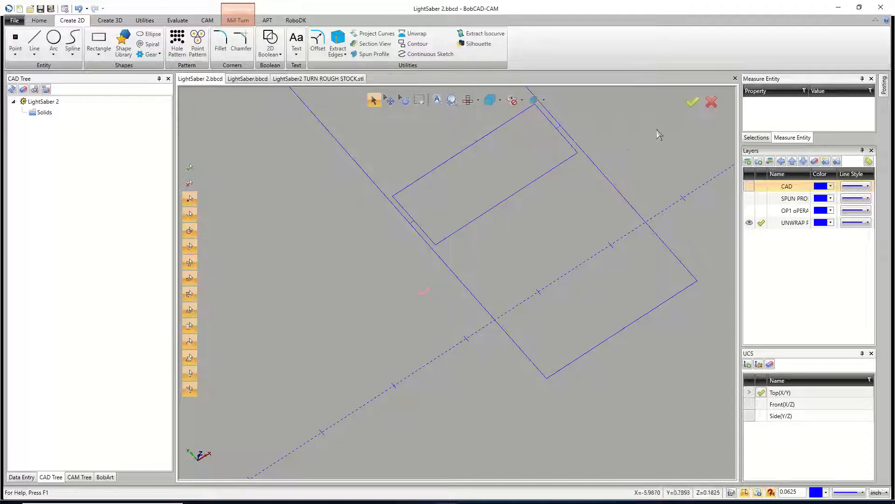
scroll(621, 168, "down", 4)
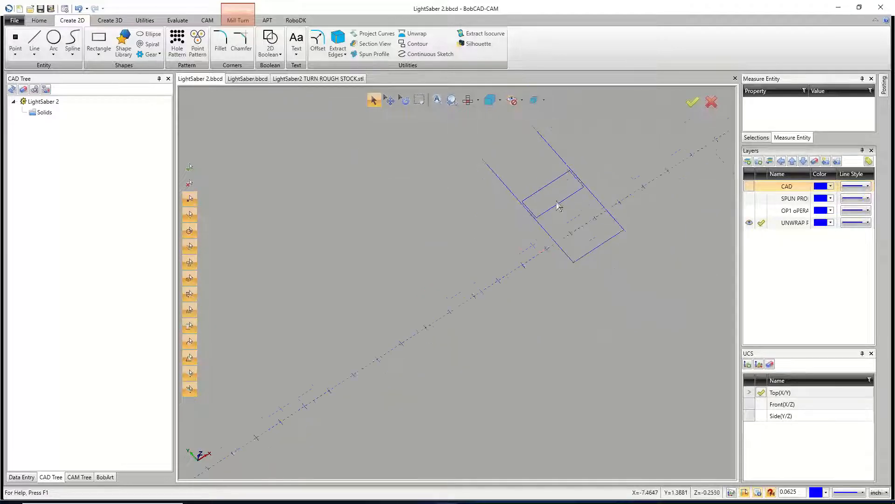
scroll(559, 206, "down", 2)
middle_click_drag(661, 299, 520, 149)
scroll(594, 206, "up", 2)
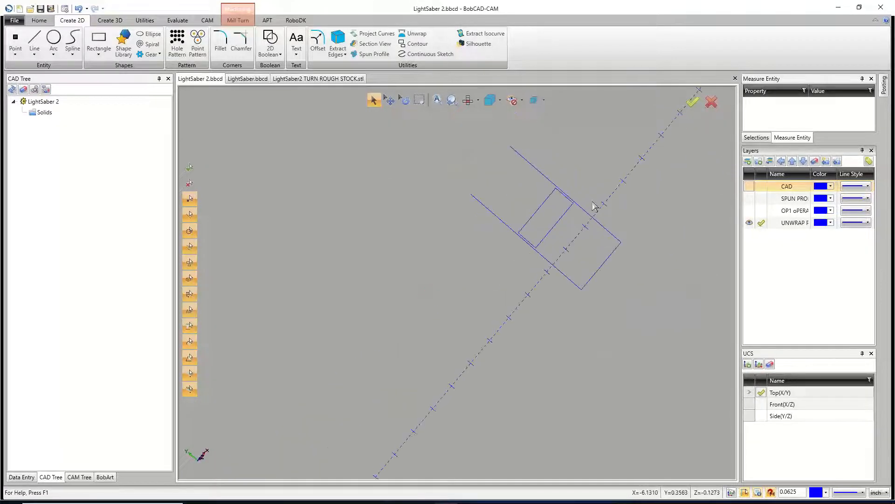
middle_click_drag(595, 206, 598, 224)
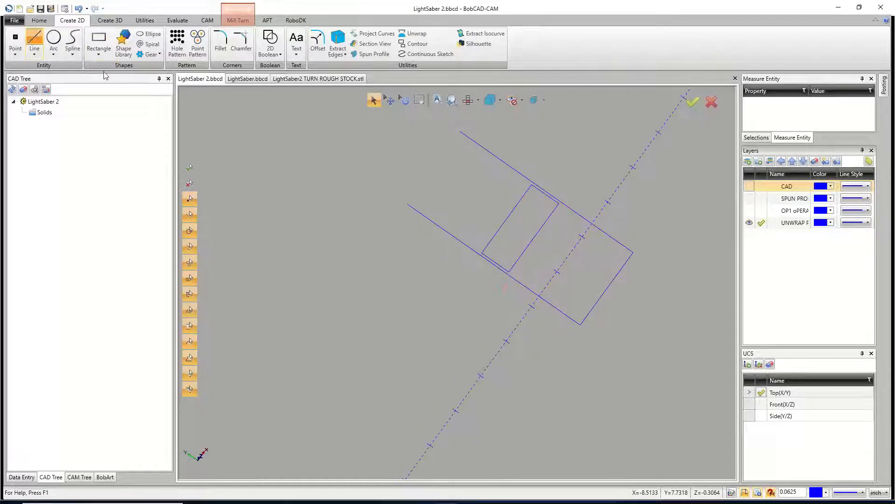
left_click(35, 41)
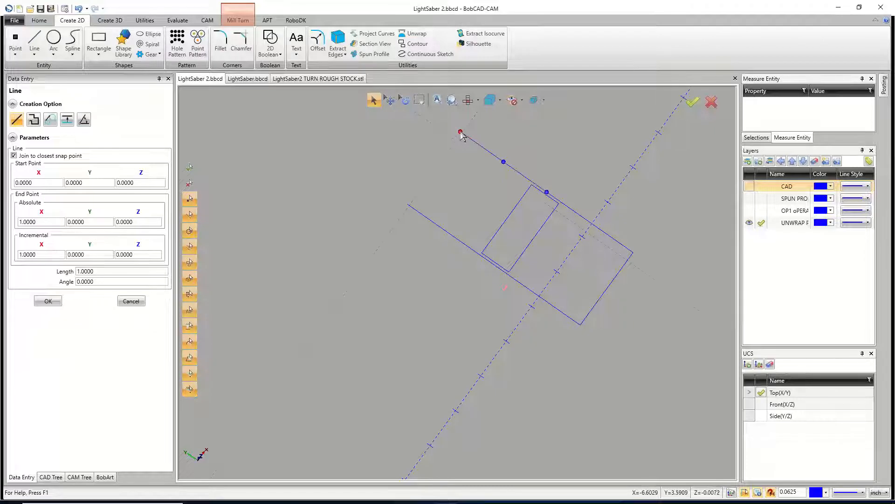
left_click(461, 134)
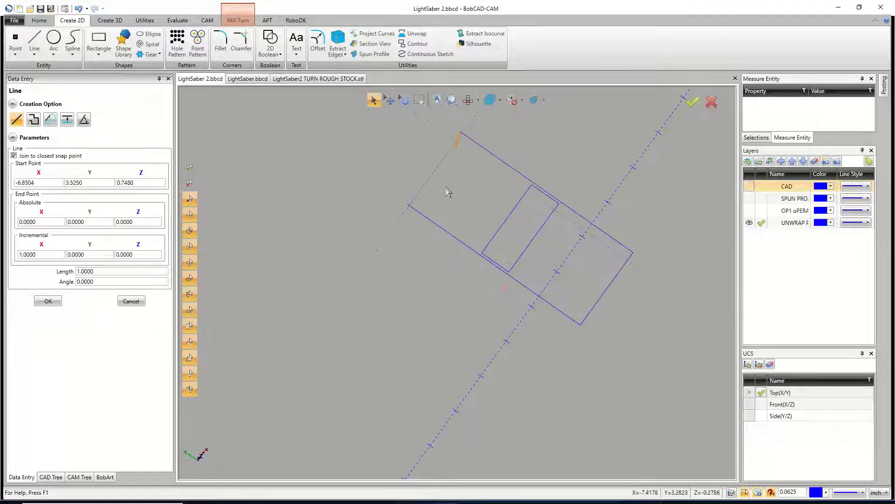
left_click(407, 206)
middle_click_drag(466, 250, 503, 249)
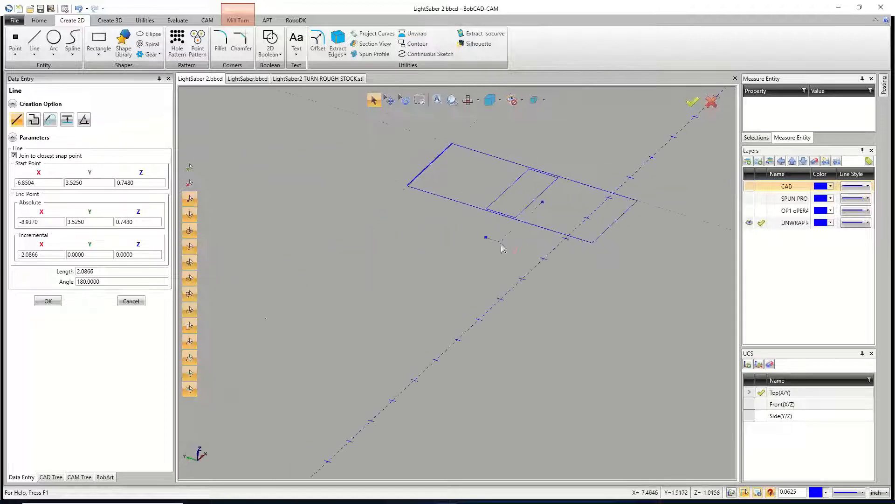
right_click(469, 193)
left_click(483, 204)
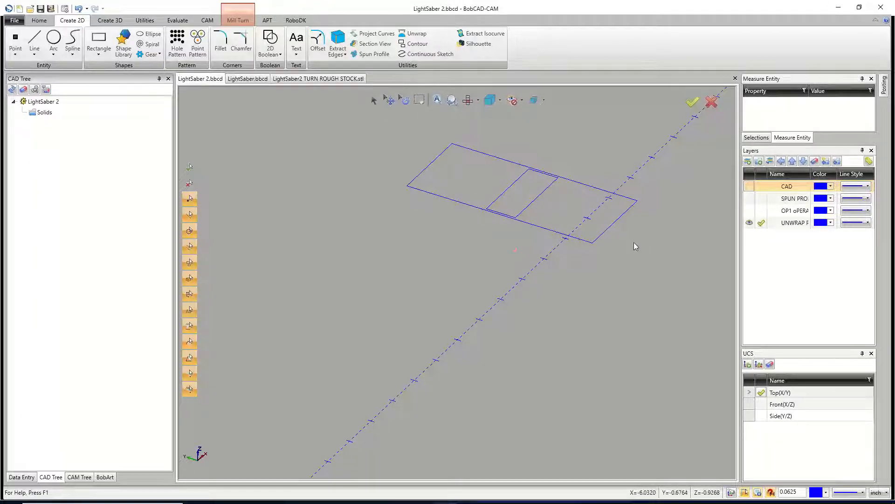
right_click(566, 262)
left_click(579, 278)
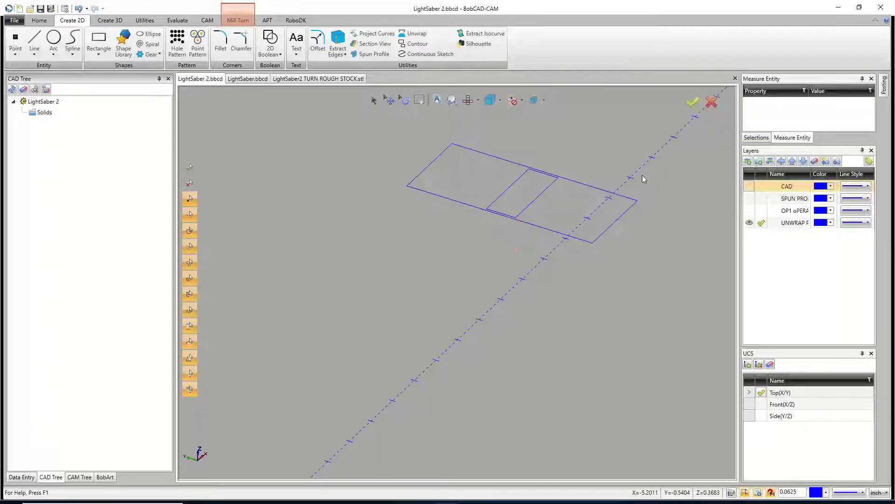
- Show the CAD layer to examine where the closed outline meets the body's edges, and hide it again
left_click(750, 186)
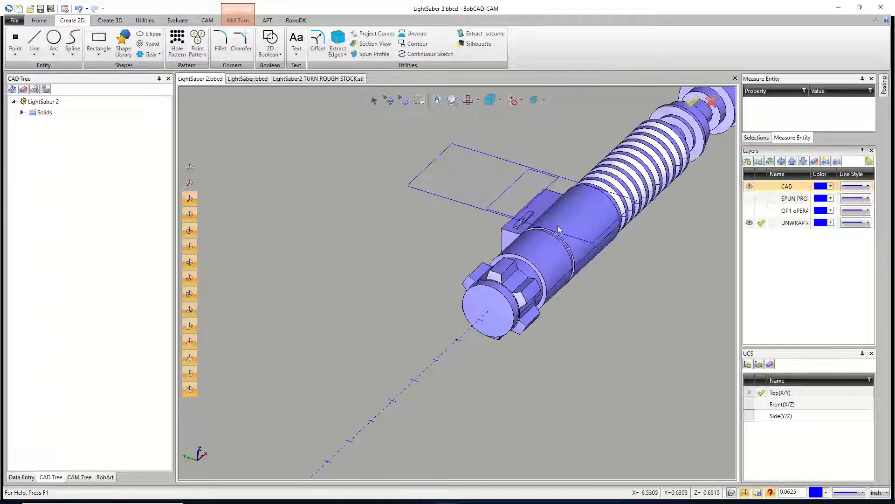
scroll(578, 208, "up", 5)
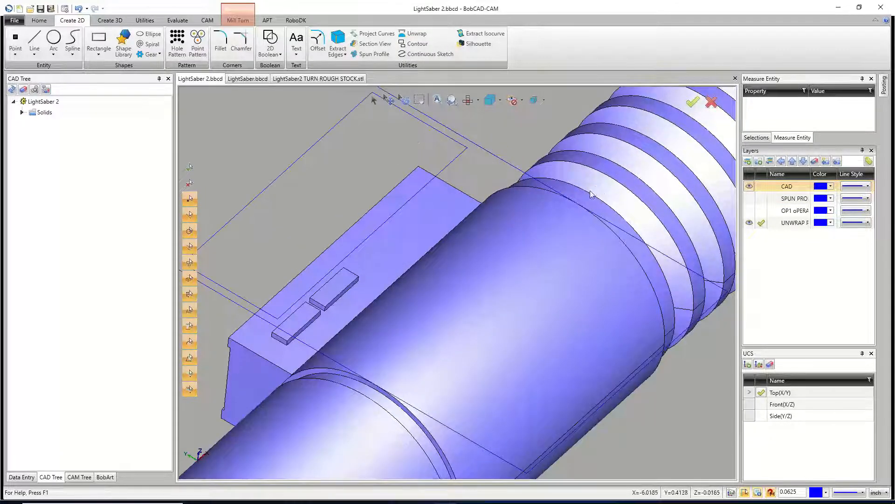
left_click(749, 186)
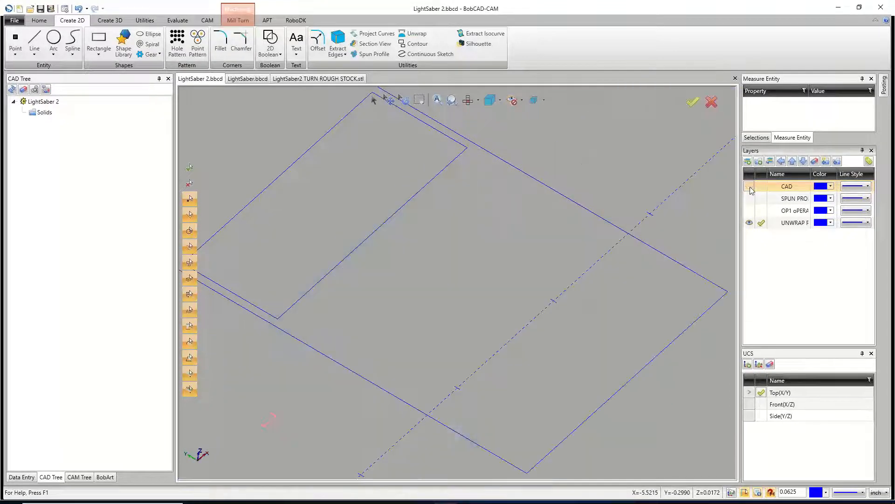
scroll(462, 206, "down", 5)
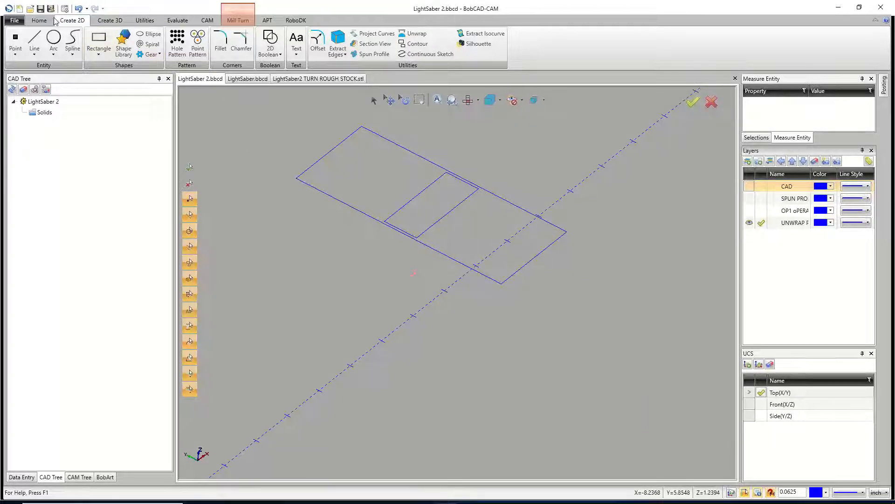
- Create parallel lines at a distance of 0.375 outside both segments of the unwrapped outline's long side nearest the hilt's end knob
left_click(37, 42)
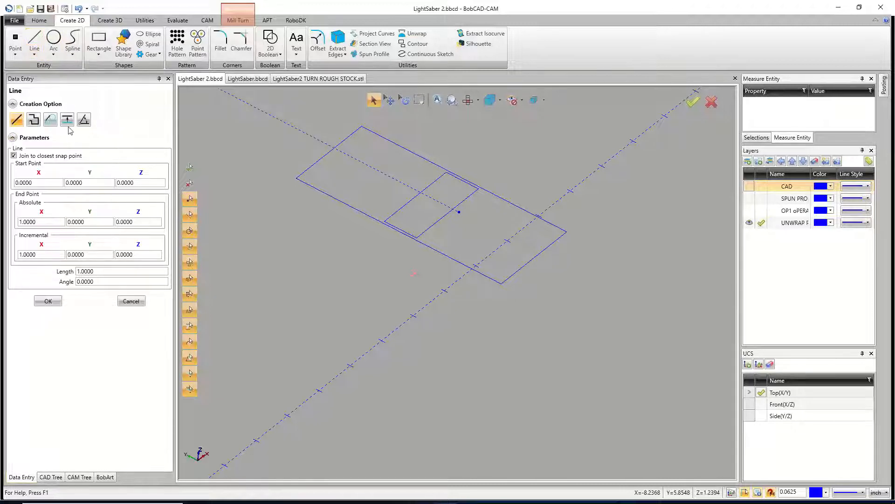
left_click(67, 120)
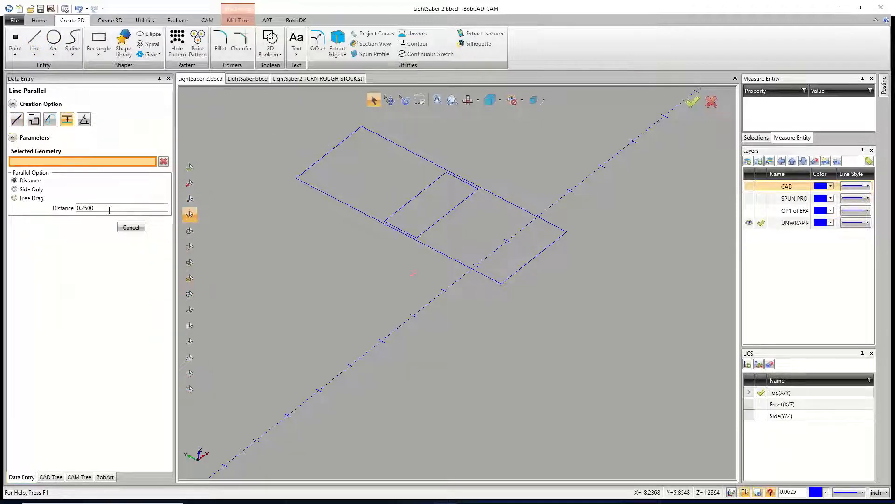
left_click_drag(109, 210, 63, 202)
type("0.7")
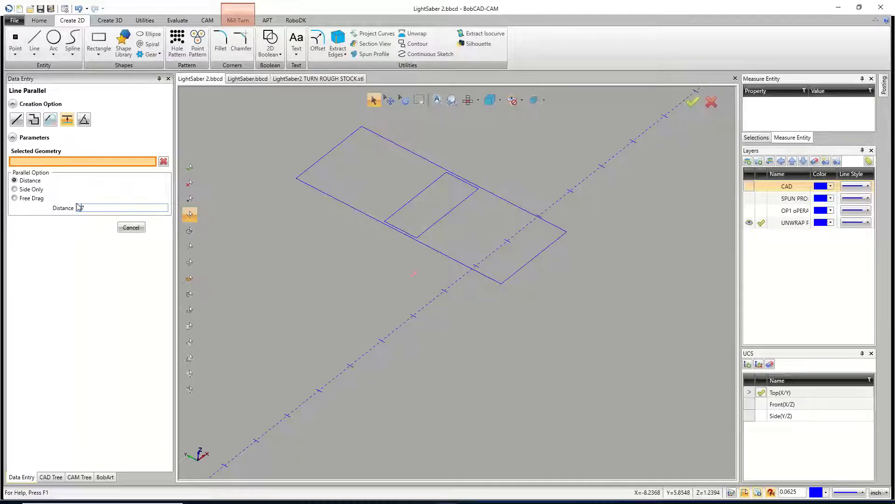
left_click(240, 274)
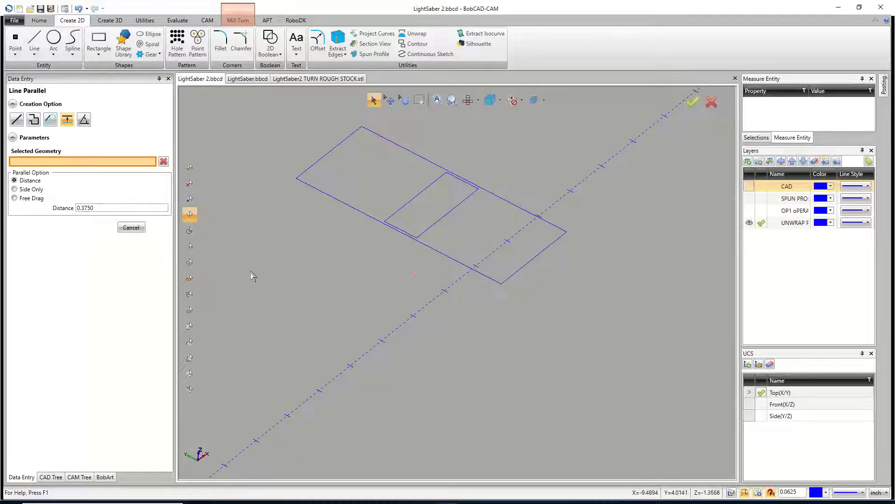
left_click(354, 210)
left_click(380, 240)
left_click(418, 244)
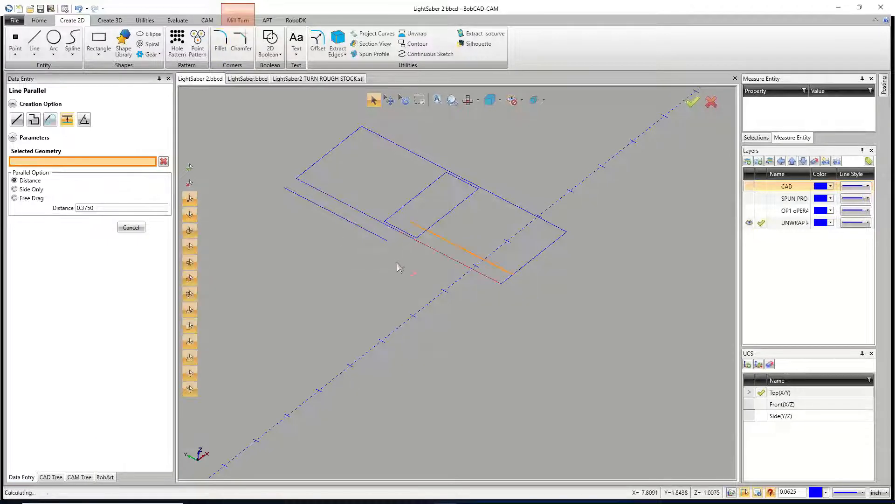
left_click(417, 251)
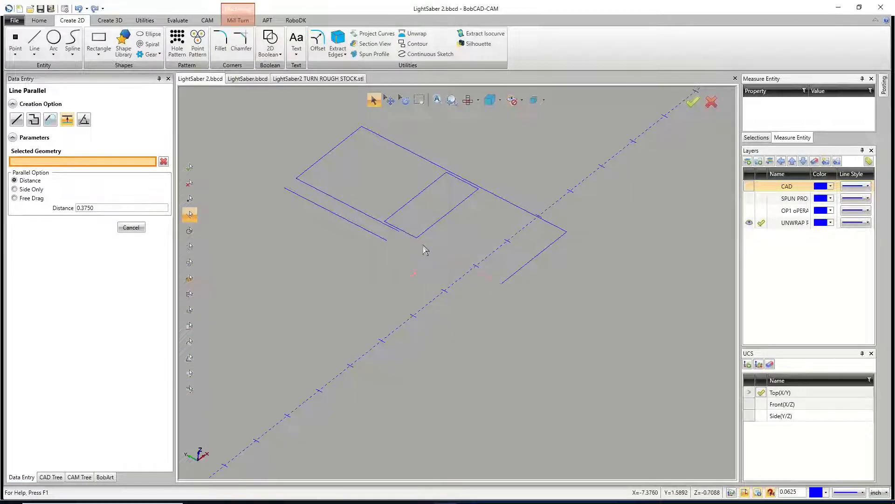
left_click(424, 244)
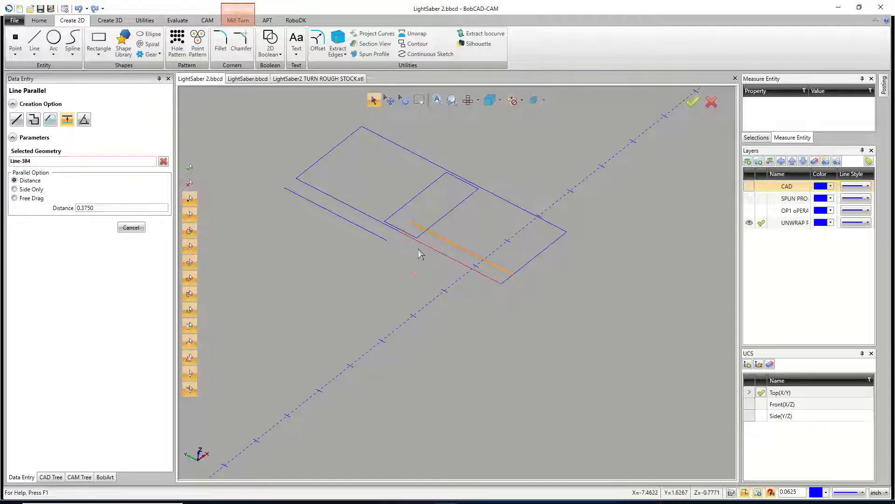
left_click(425, 248)
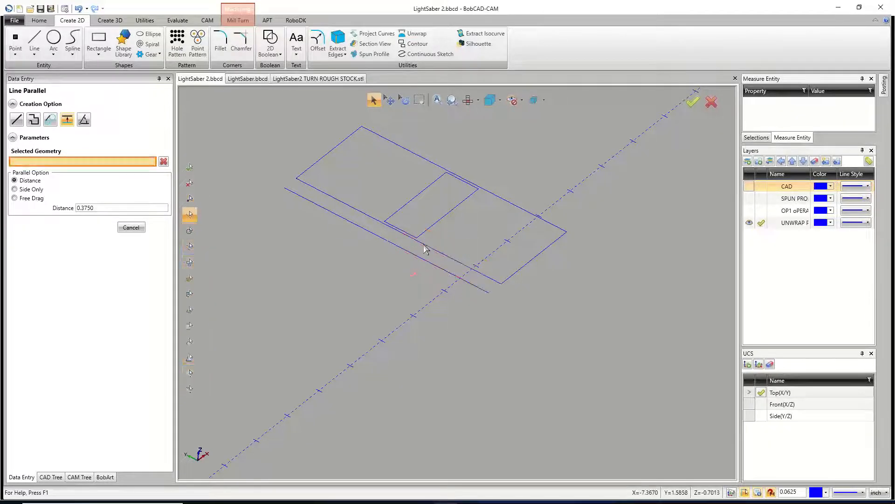
- Add outward parallel lines at the same distance for the opposite long side's two segments and the short end beyond the X axis
left_click(522, 210)
left_click(537, 177)
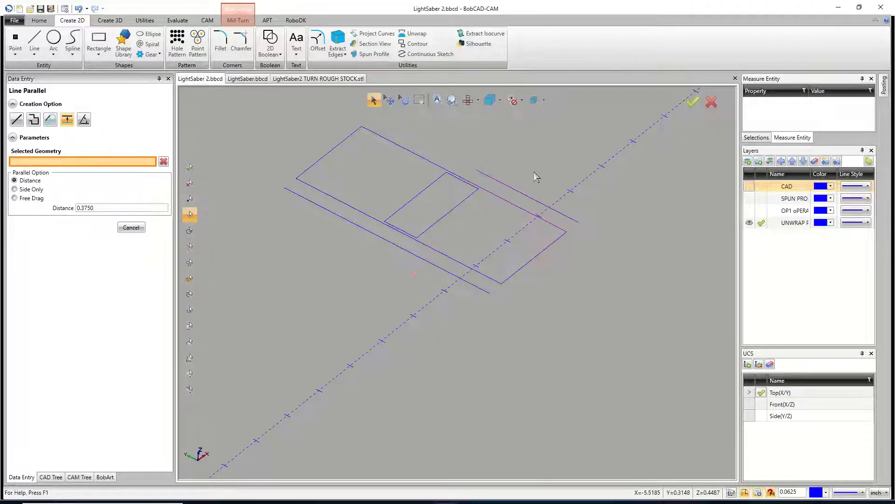
left_click(422, 142)
left_click(427, 138)
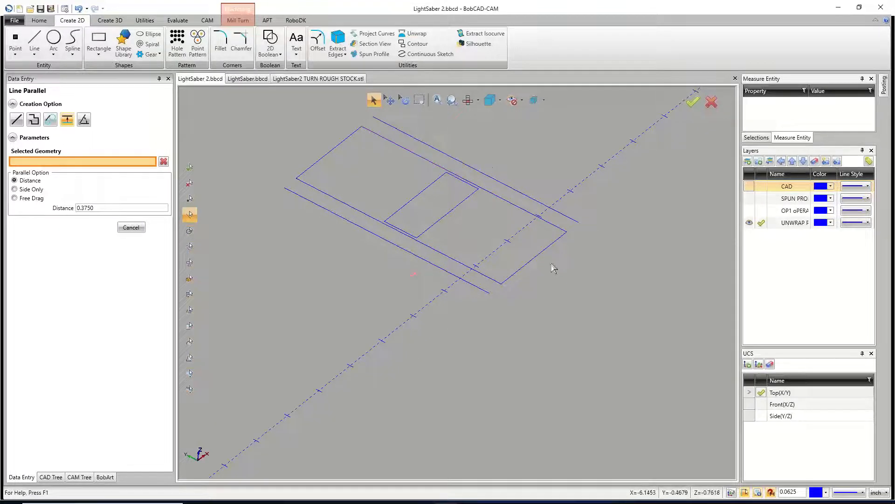
left_click(537, 259)
left_click(564, 281)
right_click(276, 171)
left_click(300, 186)
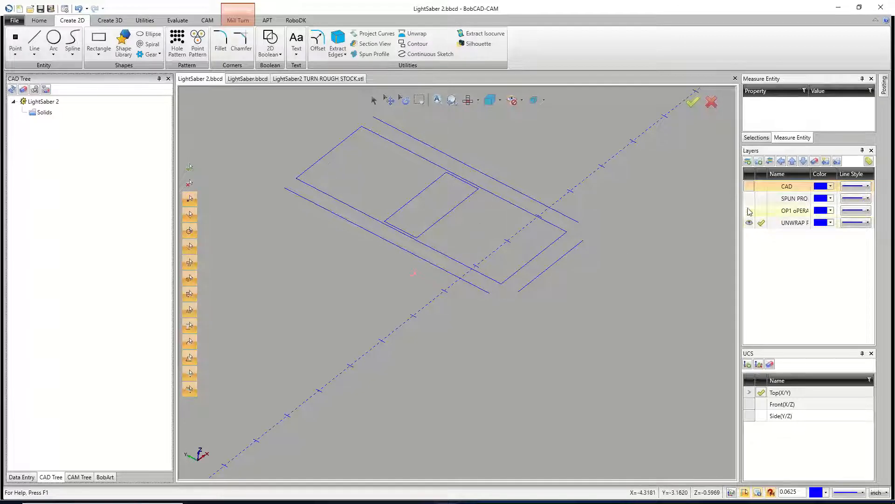
- Check the parallel lines against the CAD layer and delete the outline's original long sides and the short end beyond the X axis
left_click(749, 186)
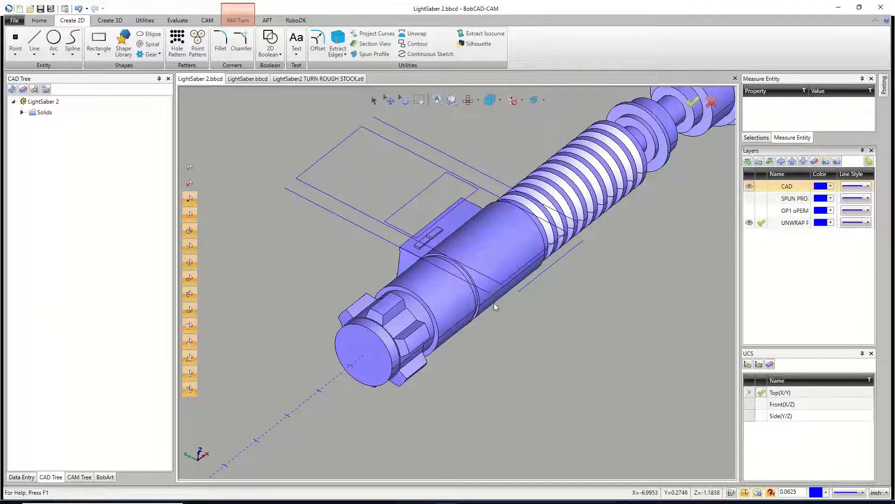
left_click(750, 187)
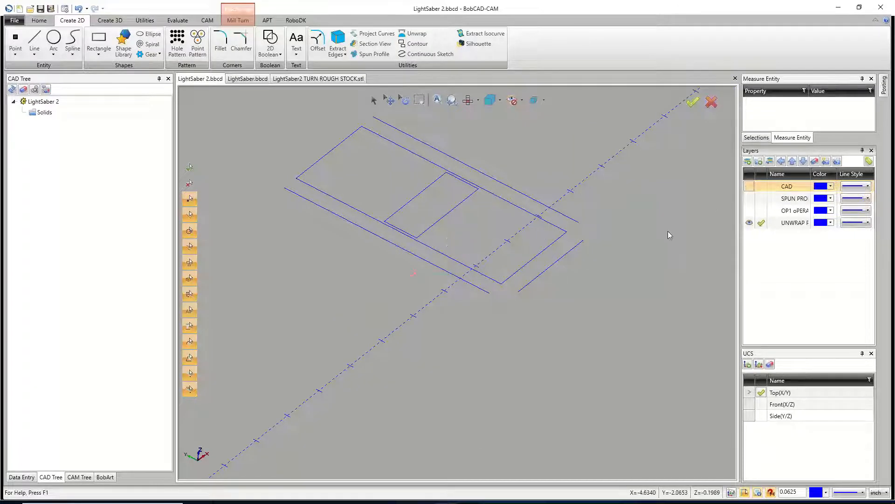
left_click(373, 100)
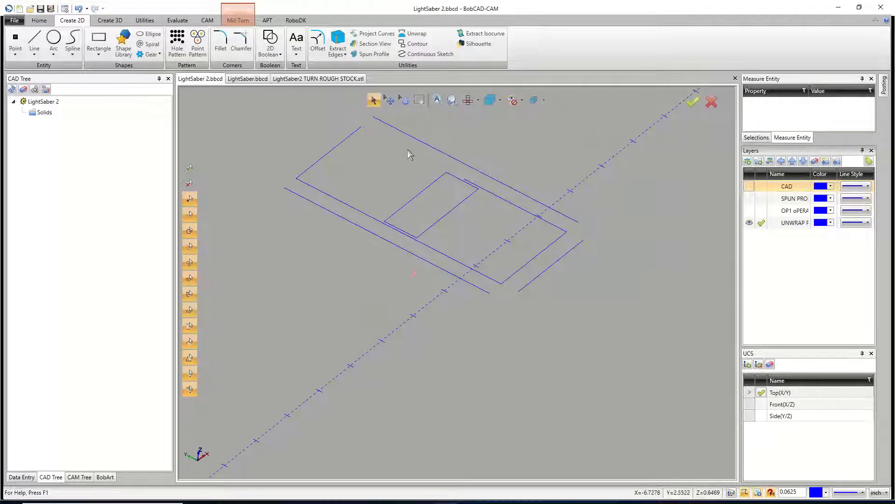
left_click(493, 195)
left_click(435, 251)
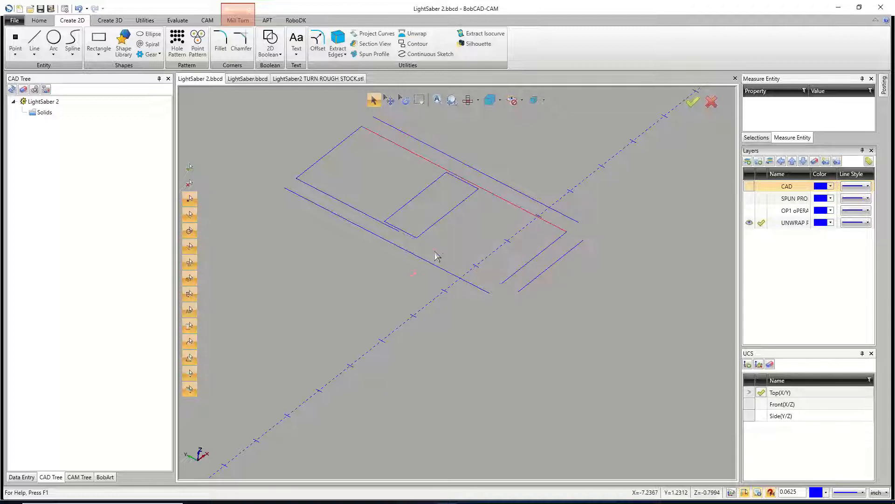
left_click(389, 230)
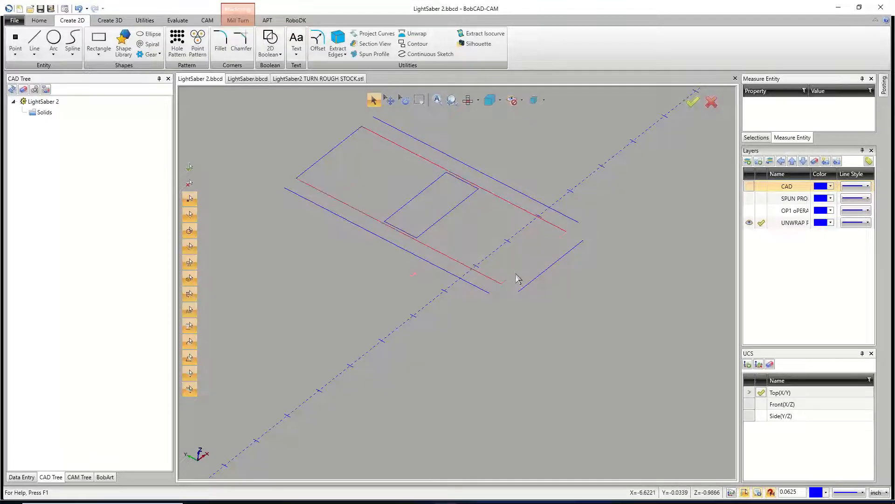
key("Delete")
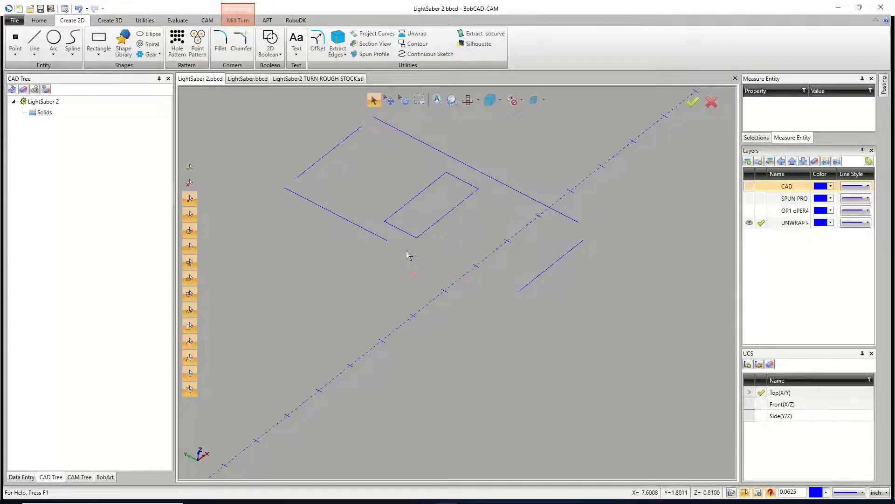
- Run Cleanup / Optimize on all the unwrapped lines and check the merged long side nearest the end knob
left_click(142, 21)
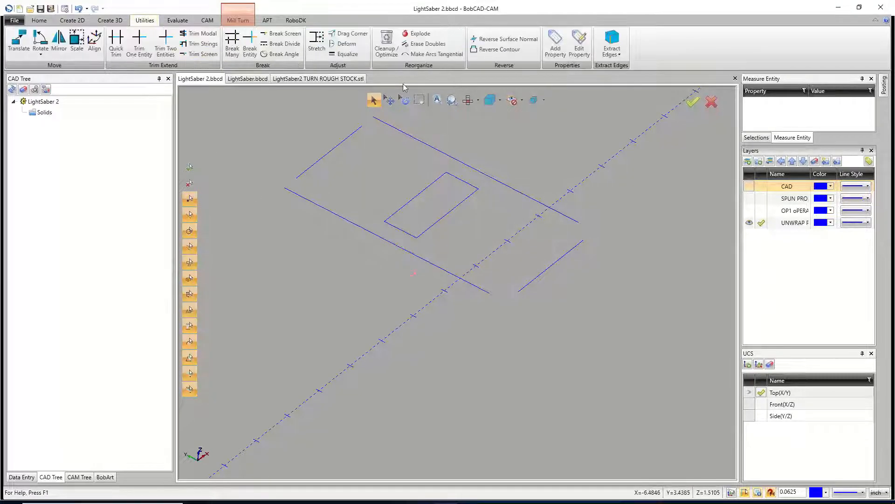
left_click(387, 43)
left_click_drag(227, 94, 705, 361)
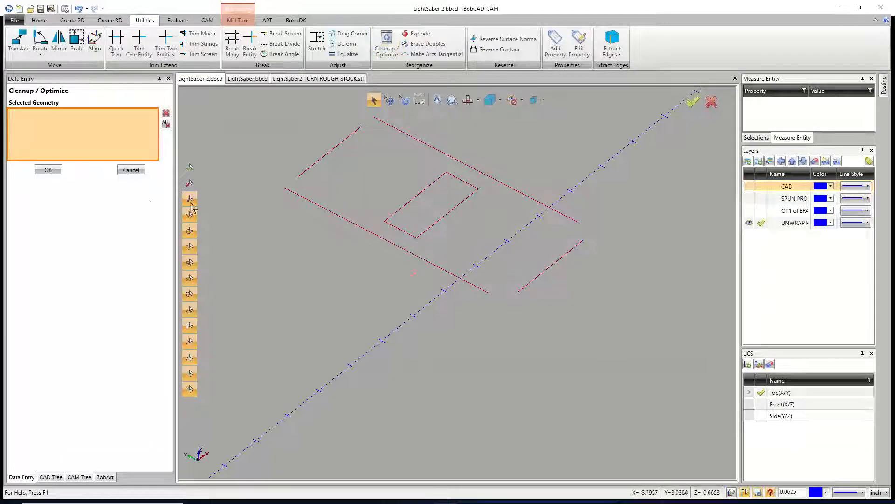
left_click(50, 171)
left_click(447, 300)
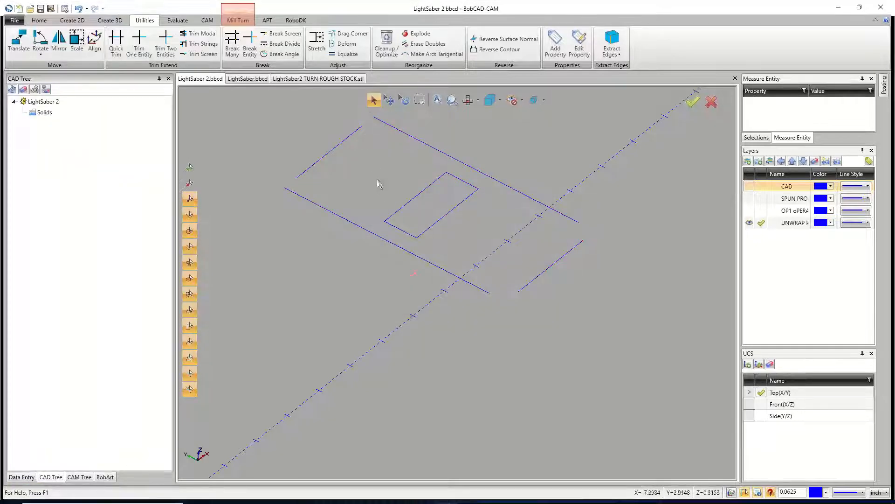
left_click(381, 239)
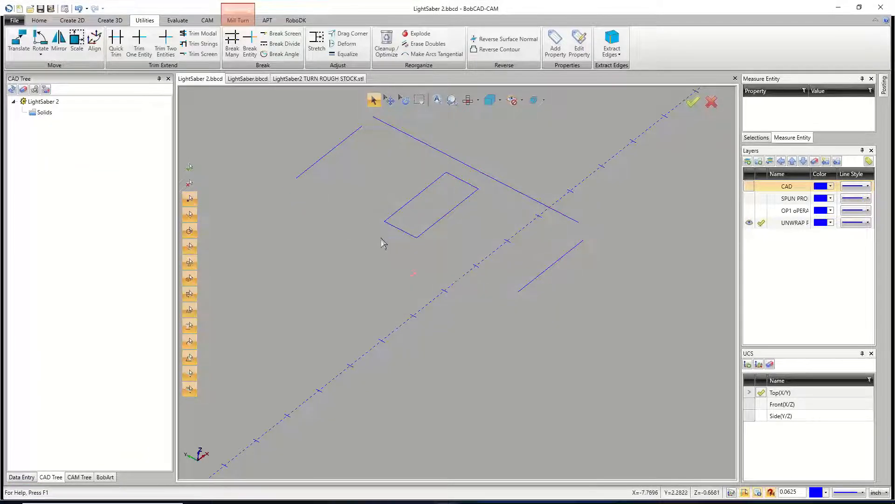
- Join the outer boundary's four lines at their corners with Trim Two Entities to close the rectangle
left_click(166, 44)
left_click(363, 126)
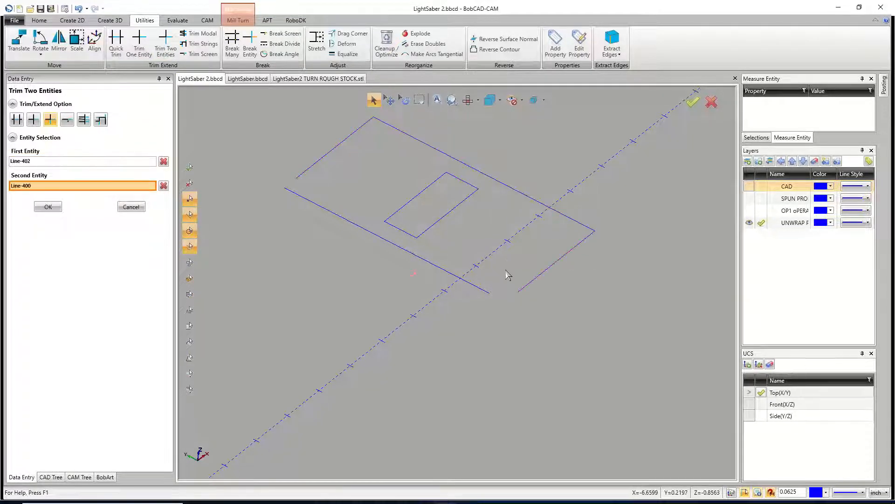
left_click(524, 287)
left_click(486, 290)
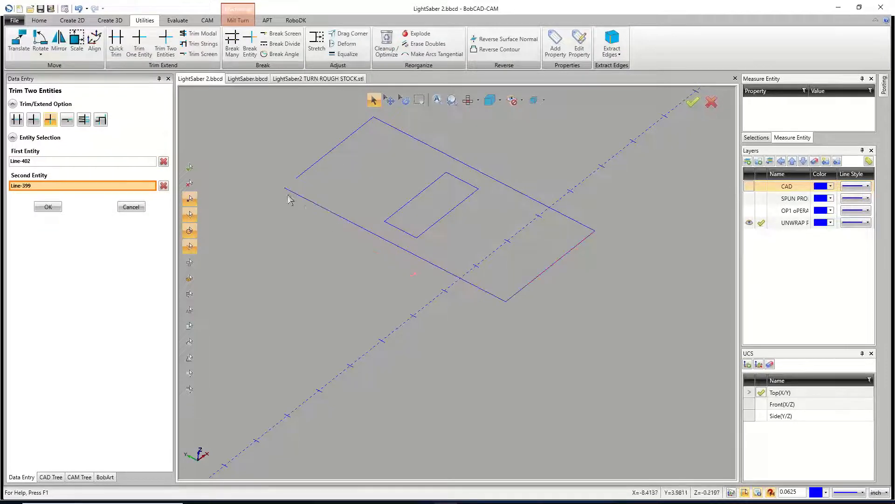
left_click(295, 194)
left_click(295, 195)
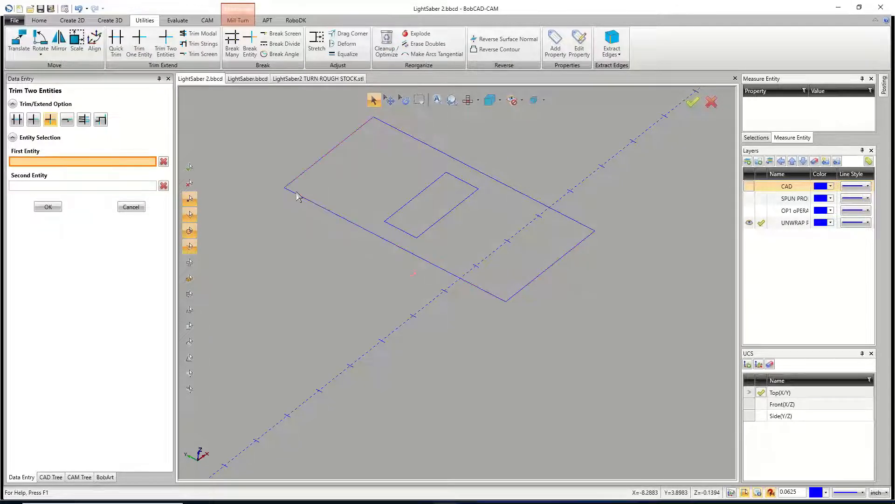
left_click(127, 208)
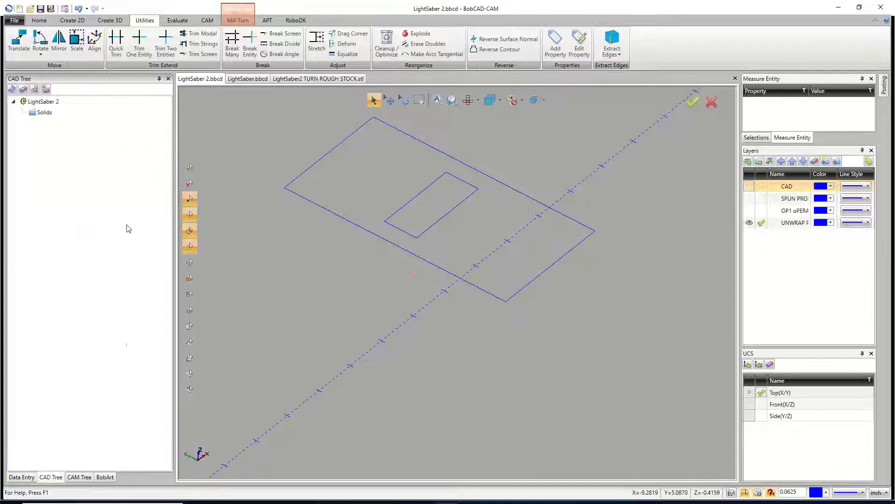
- Add a wrapping group to Machine Setup - 1 with Wrapped Geometry turned off
left_click(79, 476)
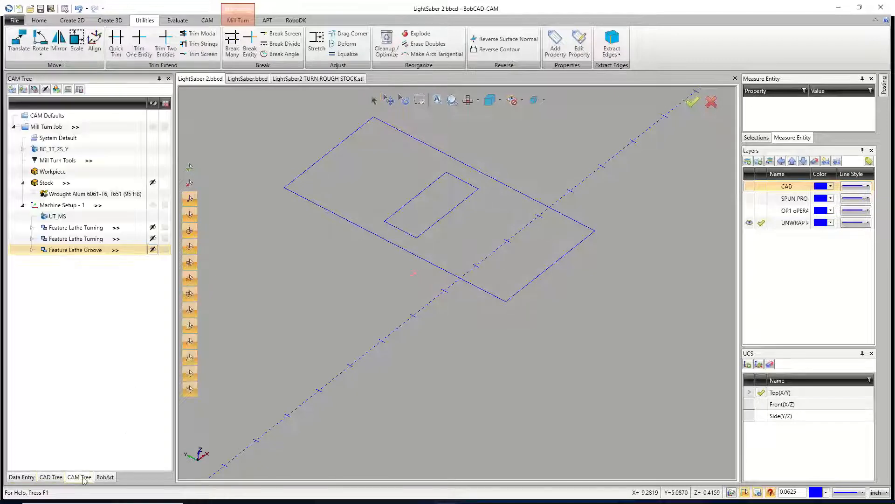
right_click(73, 209)
mouse_move(111, 265)
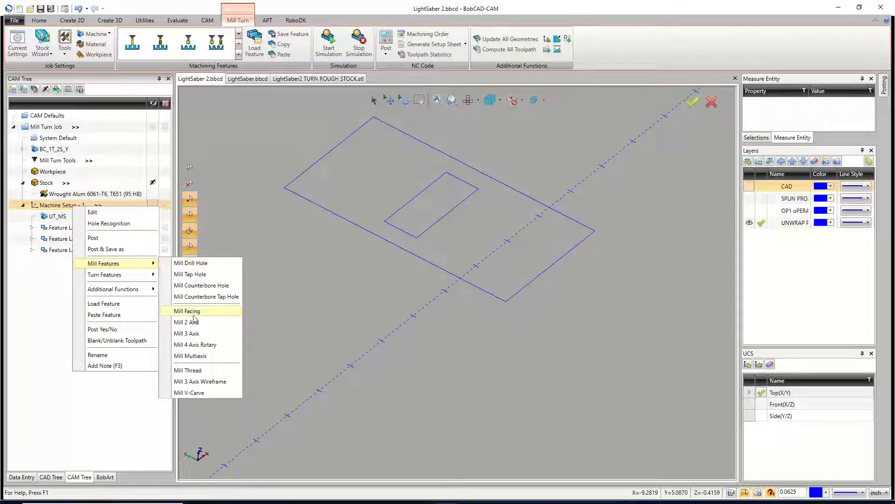
left_click(372, 270)
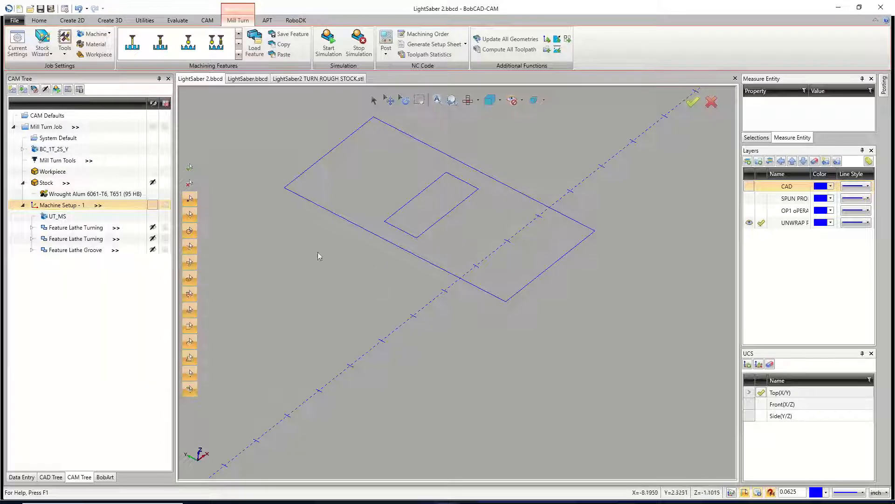
right_click(81, 207)
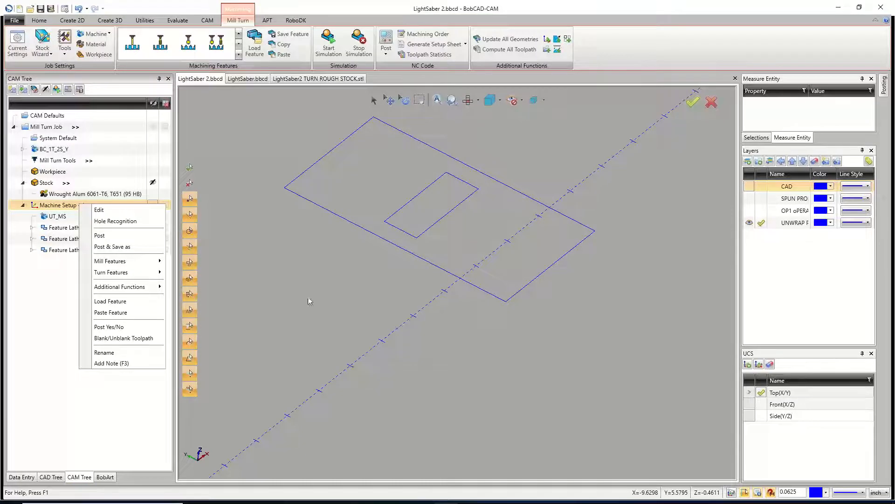
mouse_move(141, 293)
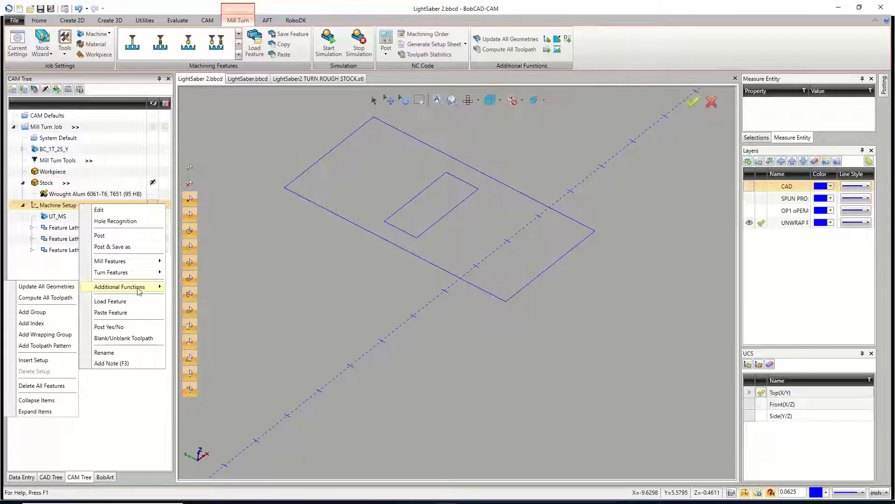
left_click(56, 335)
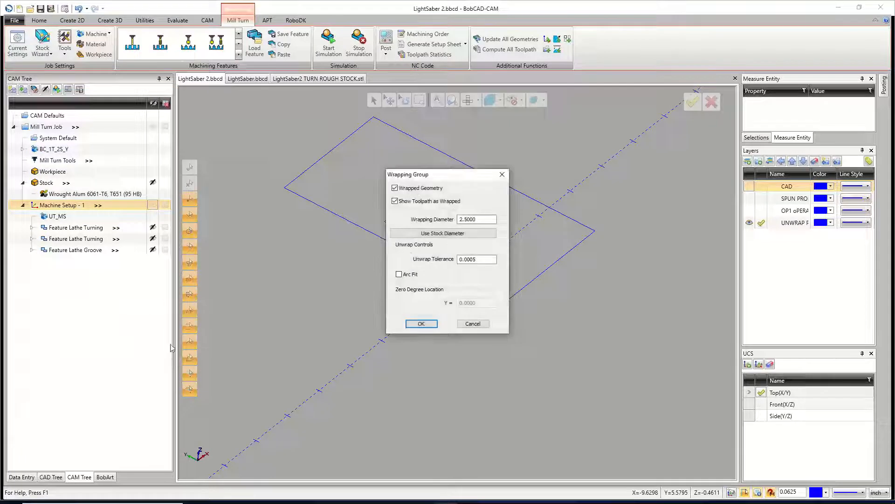
left_click(395, 188)
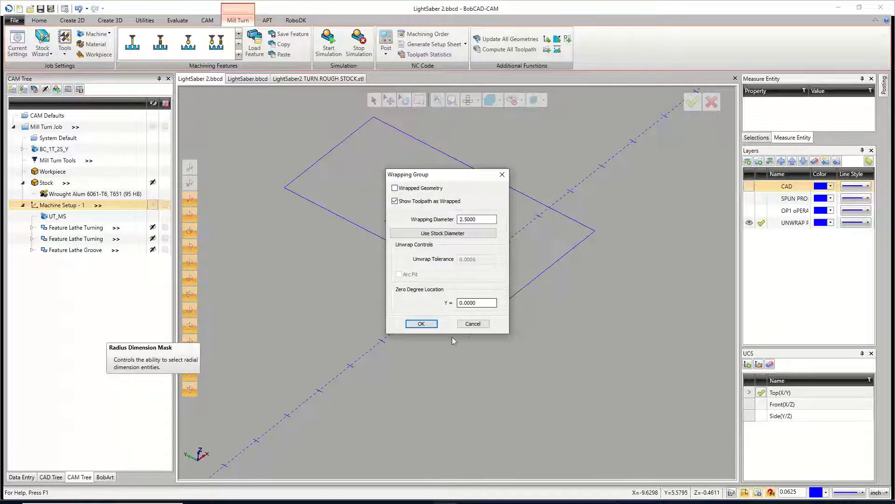
left_click(422, 323)
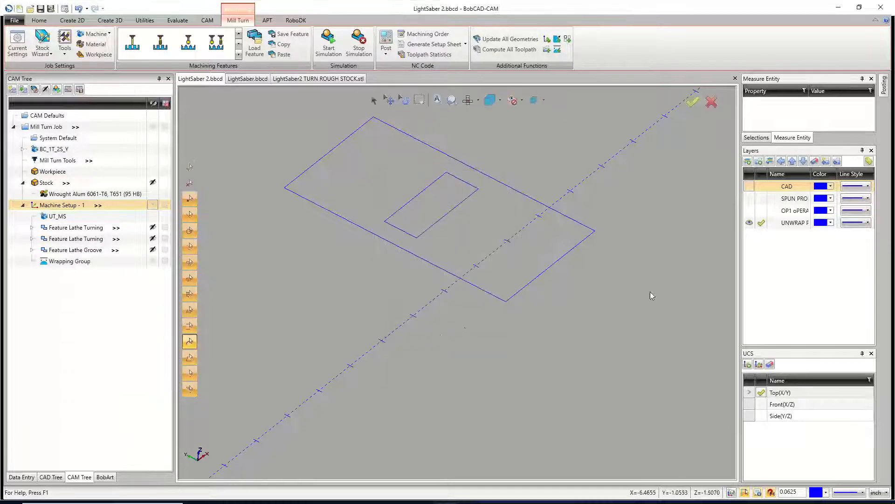
- Show the CAD layer and measure the diameter of the circular edge on the hilt body beside the raised box
left_click(751, 187)
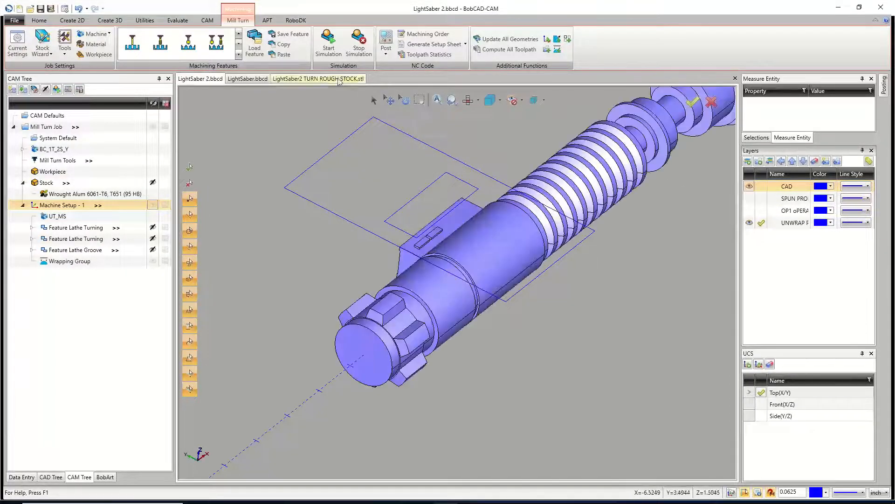
left_click(177, 20)
left_click(205, 47)
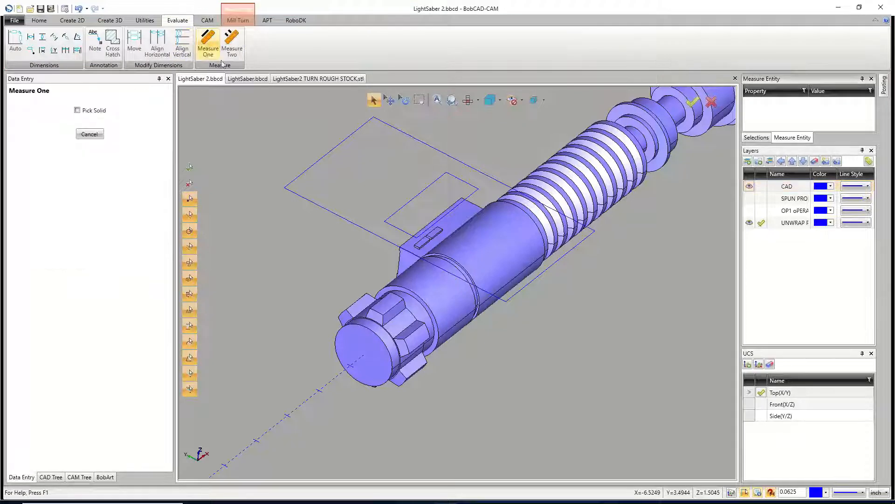
left_click(464, 272)
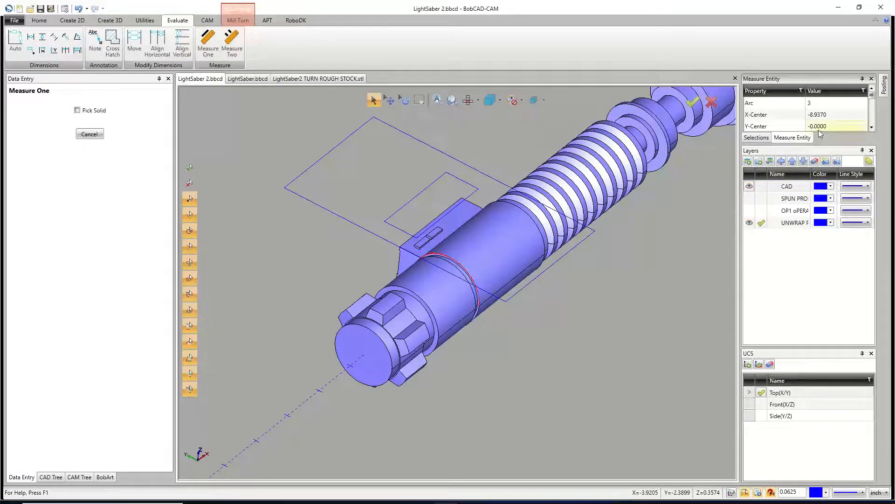
scroll(830, 116, "down", 1)
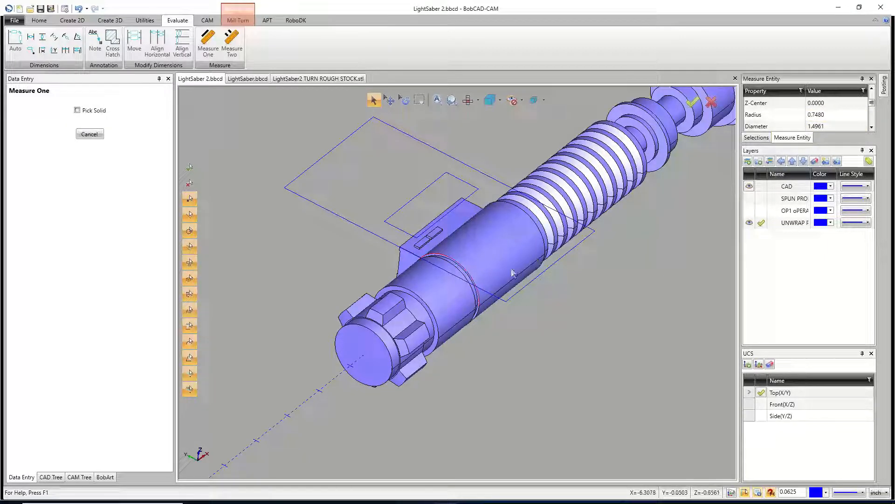
- Set the wrapping group's wrapping diameter to 1.4961
left_click(80, 478)
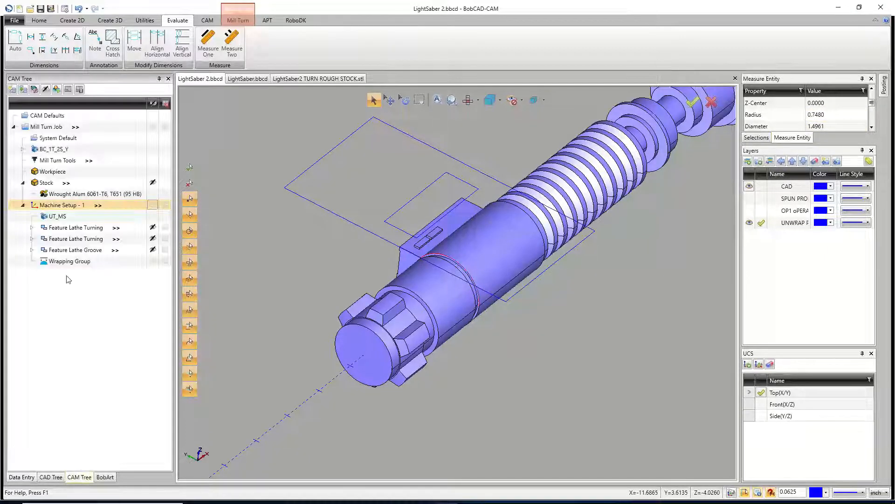
right_click(69, 264)
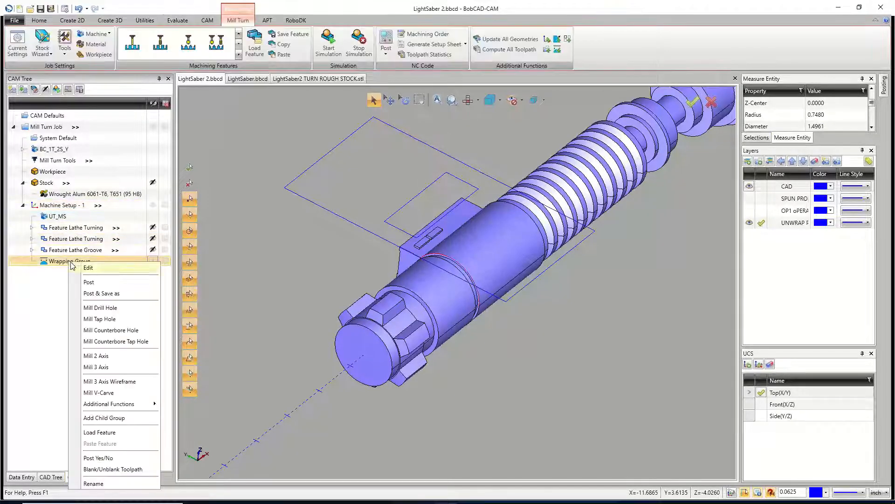
left_click(82, 269)
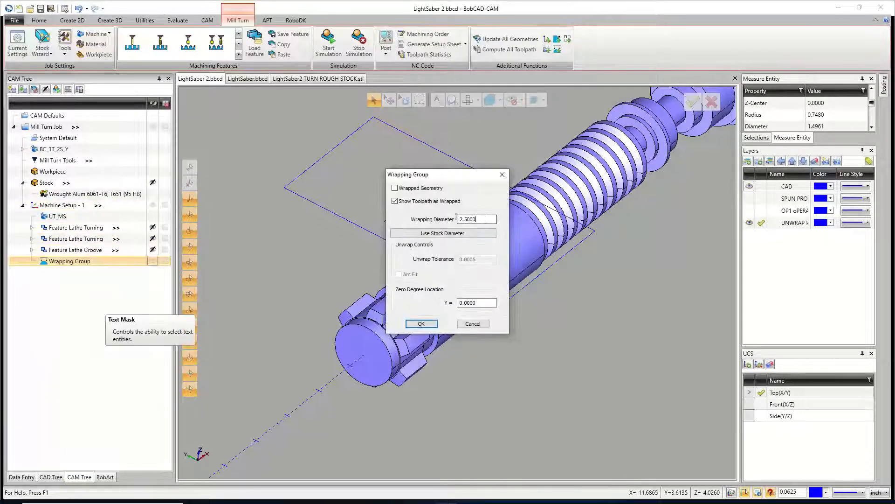
double_click(476, 219)
type("1")
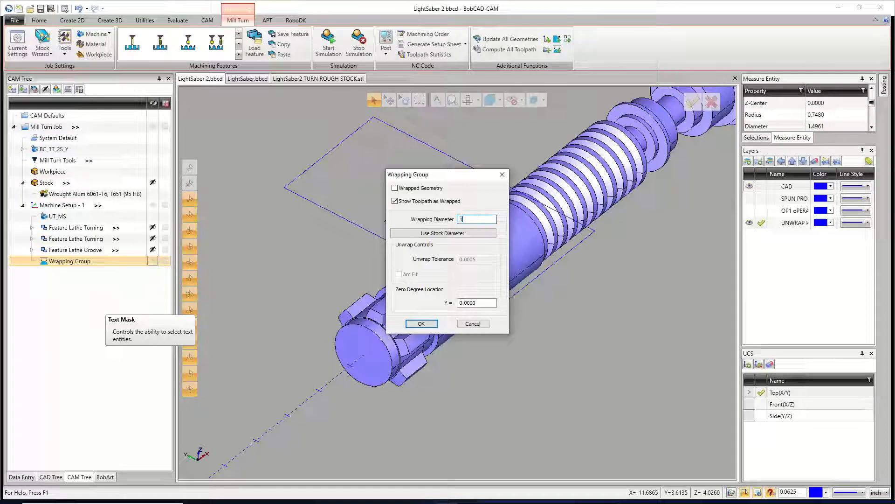
type(".4961")
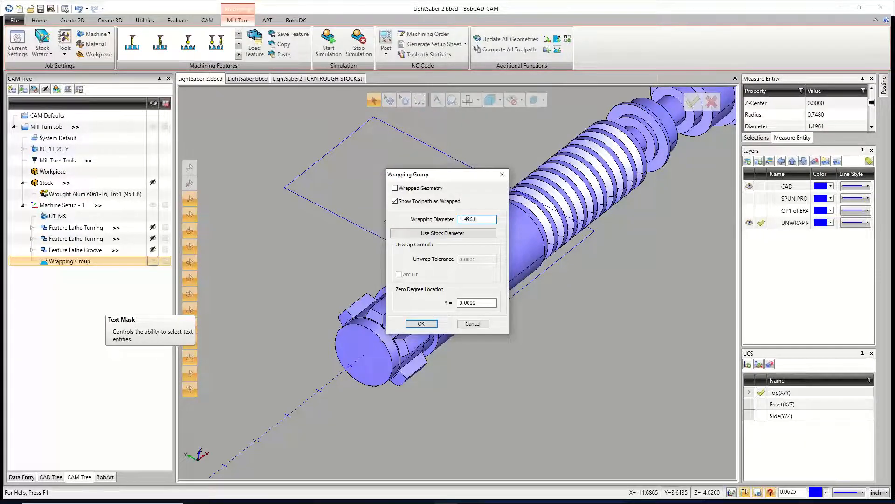
left_click(422, 324)
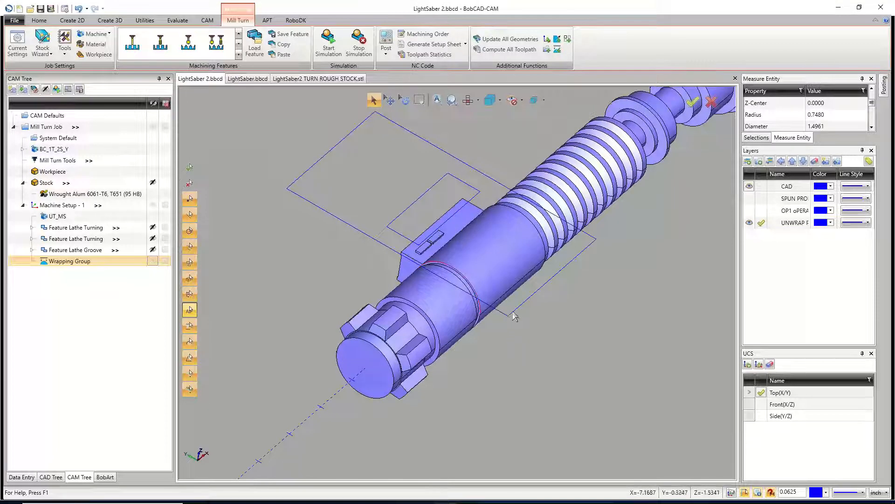
- Examine the machine setup's axis directions relative to the hilt and the flat unwrapped outlines
scroll(514, 316, "down", 5)
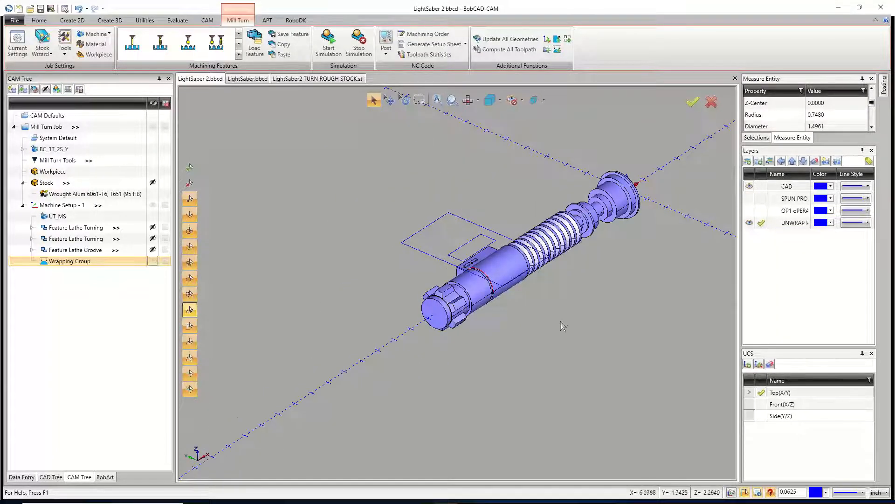
mouse_move(561, 321)
middle_mouse_down()
mouse_move(532, 314)
mouse_move(568, 391)
mouse_move(552, 331)
middle_mouse_up()
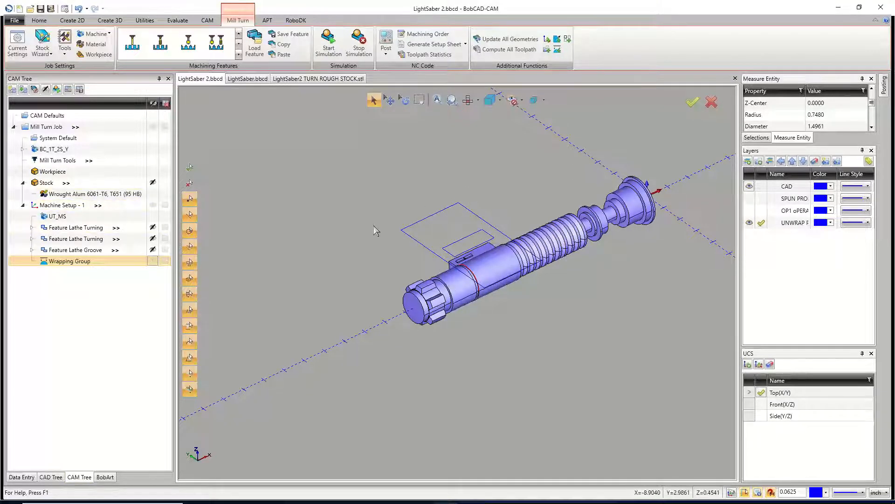
left_click(63, 208)
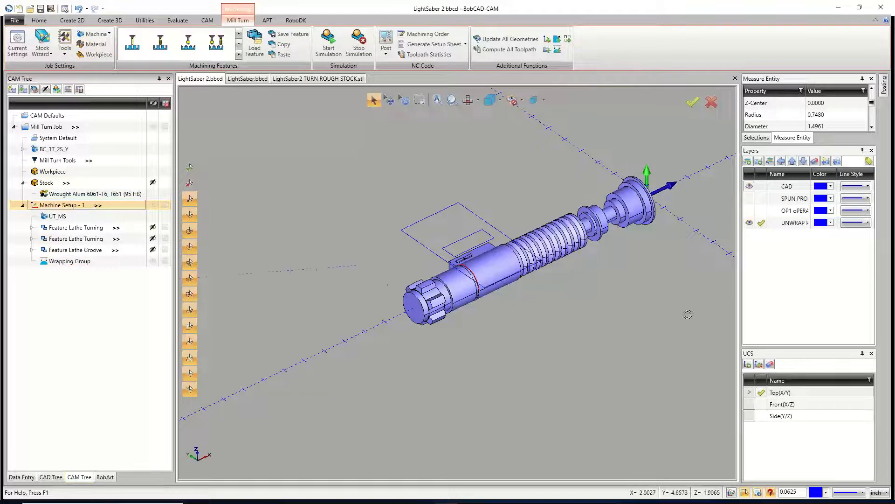
middle_click_drag(688, 314, 644, 311)
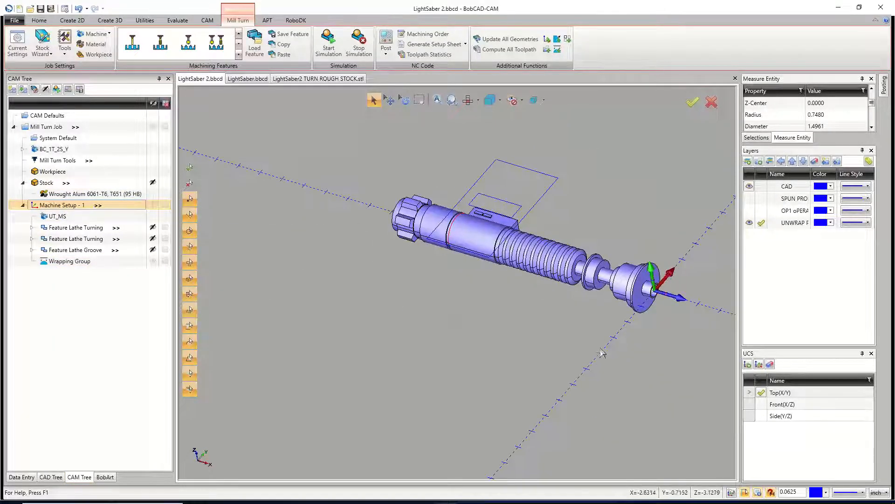
mouse_move(603, 353)
middle_mouse_down()
mouse_move(618, 343)
mouse_move(618, 353)
middle_mouse_up()
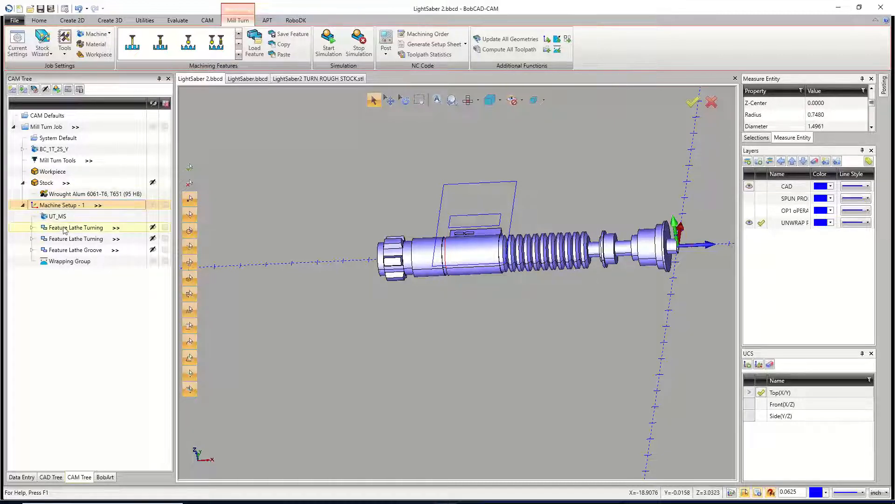
middle_click_drag(489, 286, 555, 323)
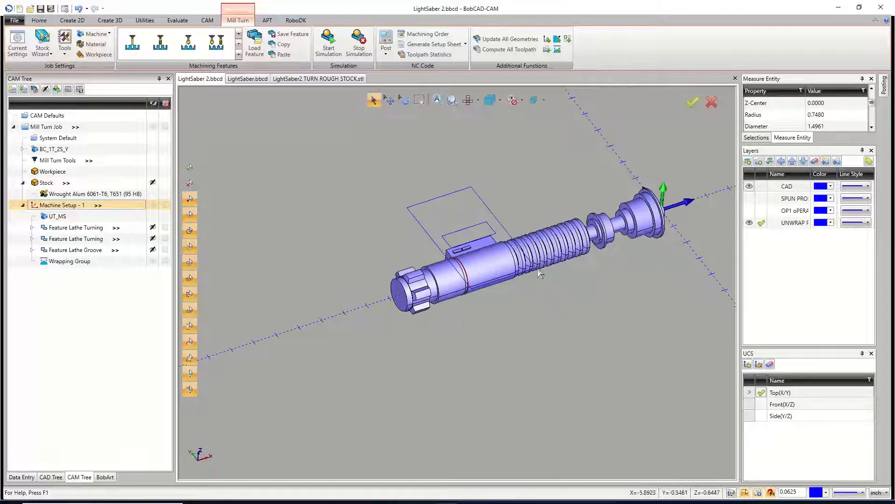
middle_click_drag(570, 390, 553, 339)
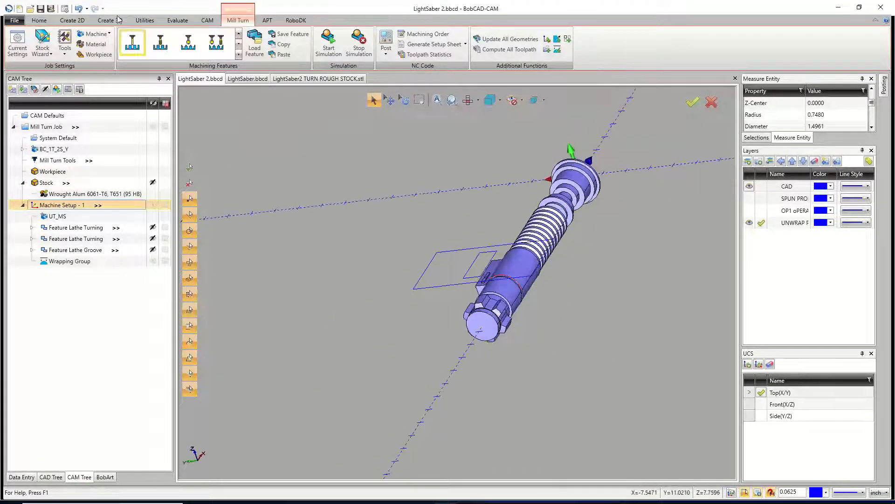
- Rotate the flat unwrapped boundary and box outlines -90 degrees around the X axis about the origin
left_click(145, 20)
left_click(41, 41)
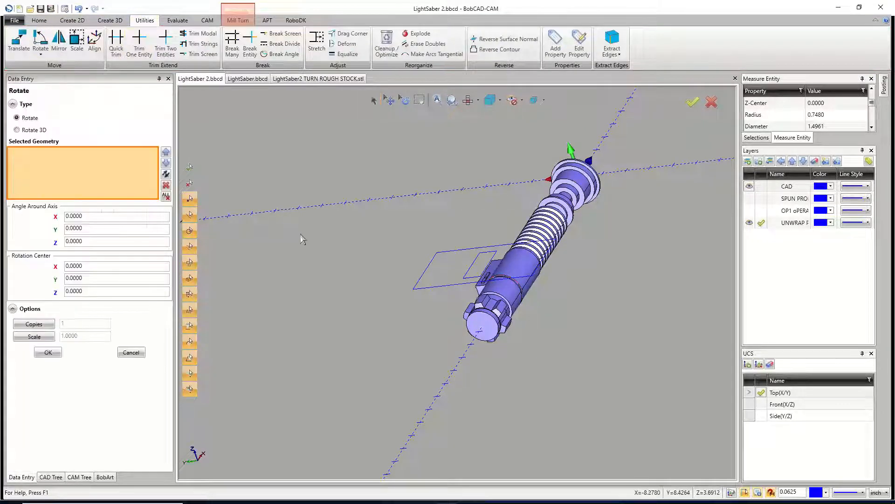
left_click(470, 276)
left_click(444, 286, "shift")
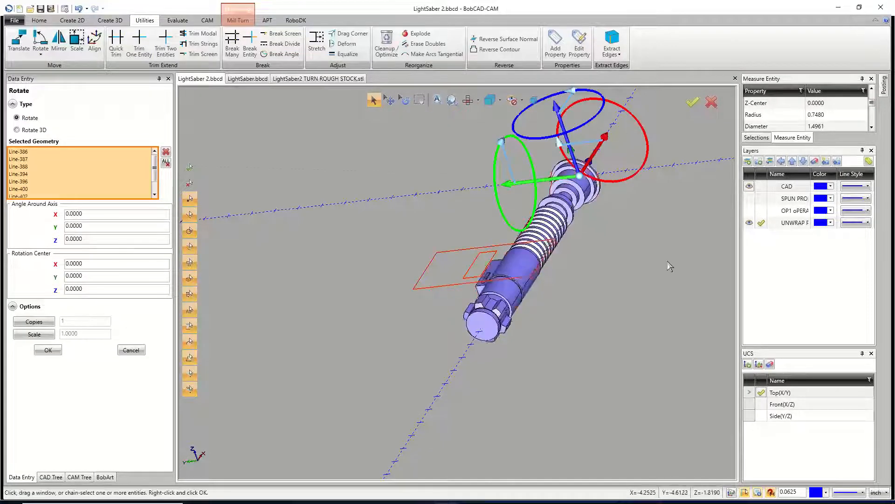
middle_click_drag(667, 261, 618, 257)
left_click_drag(550, 143, 599, 198)
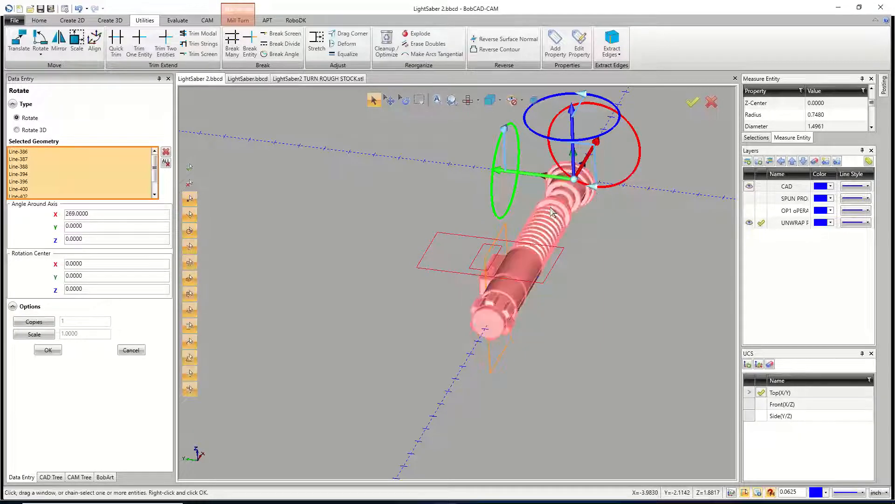
type("-90")
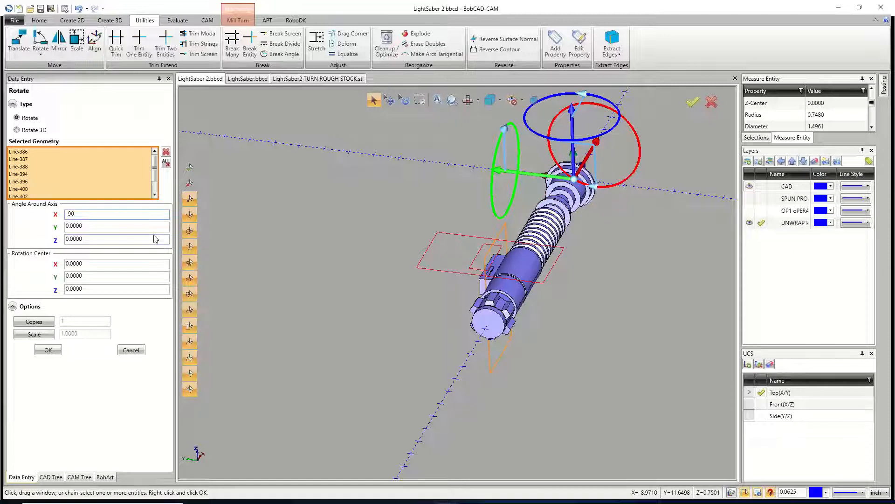
key("Tab")
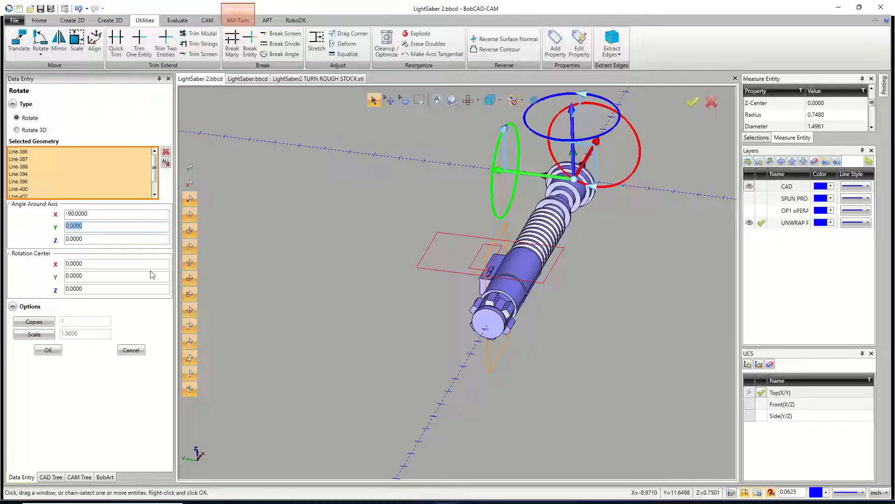
left_click(48, 350)
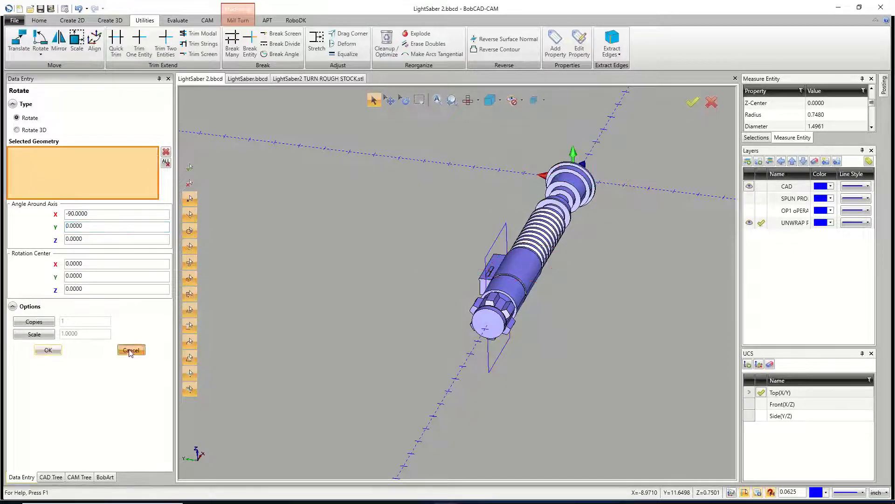
left_click(131, 350)
- Switch to LightSaber.bbcd and show its two unwrap layers to examine how the unwrapped outlines are oriented on the hilt
middle_click_drag(437, 319, 514, 269)
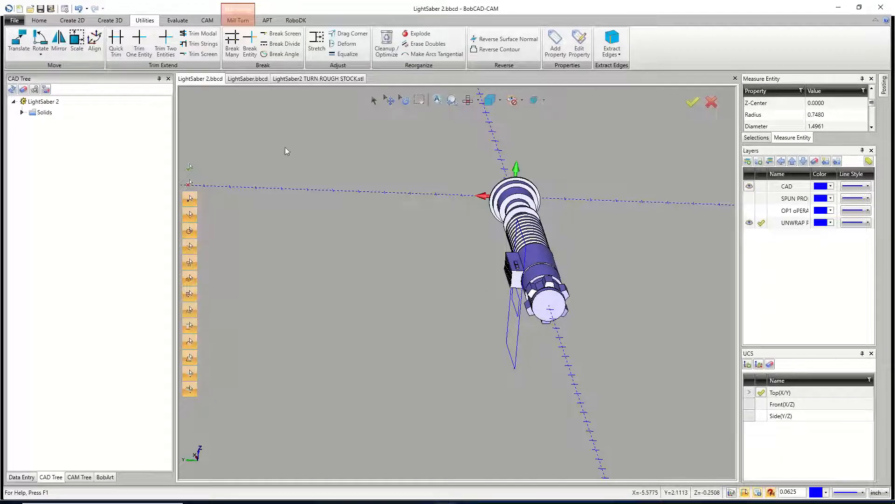
middle_click_drag(541, 308, 381, 189)
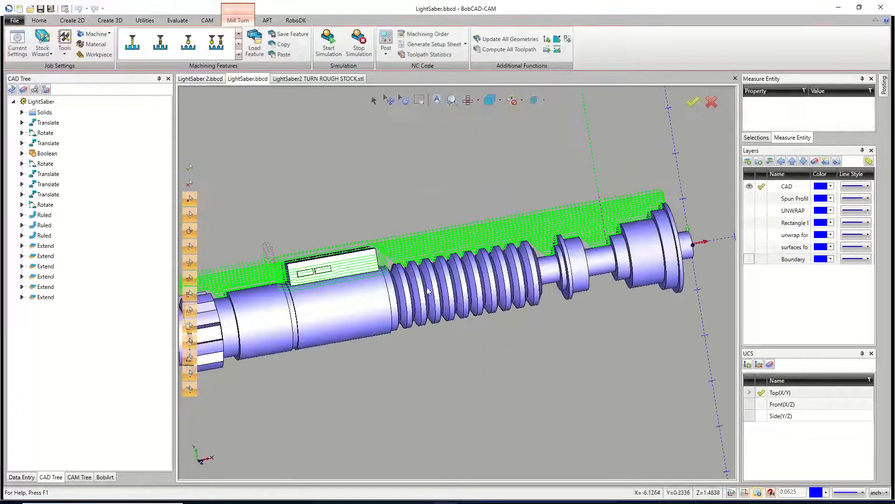
mouse_move(466, 311)
middle_mouse_down()
mouse_move(484, 323)
mouse_move(462, 317)
middle_mouse_up()
scroll(461, 317, "down", 3)
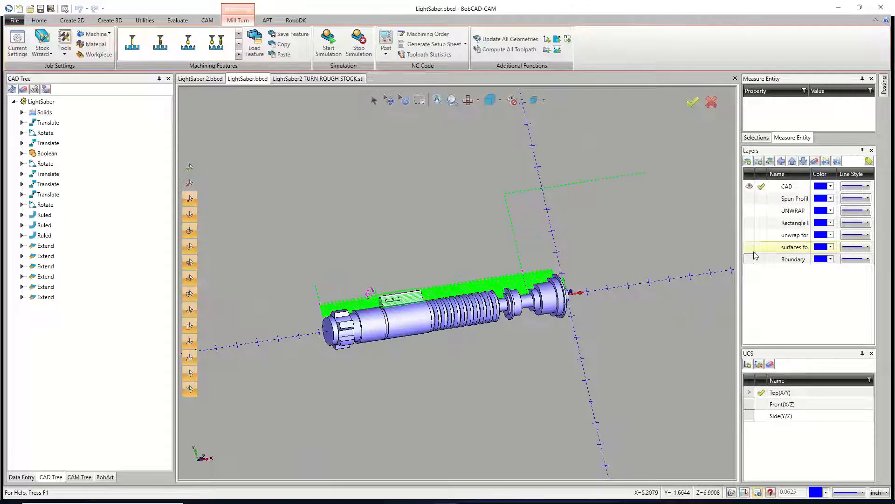
left_click(749, 235)
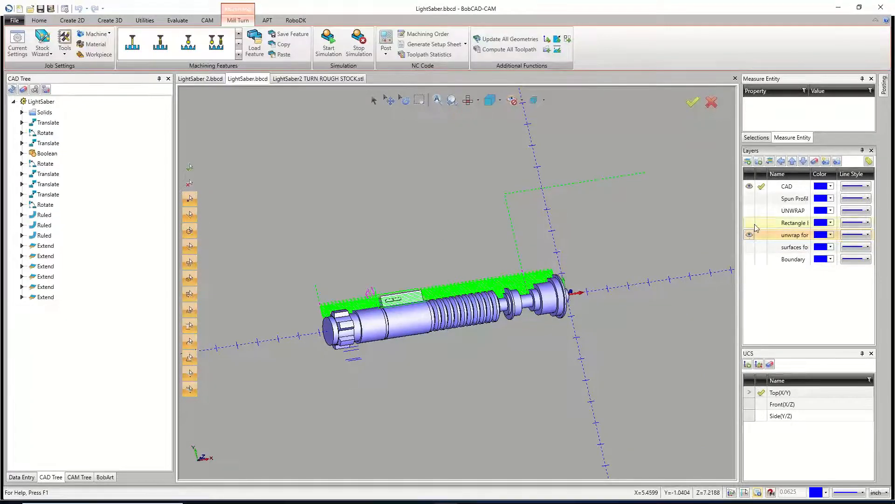
left_click(750, 210)
middle_click_drag(616, 329, 384, 299)
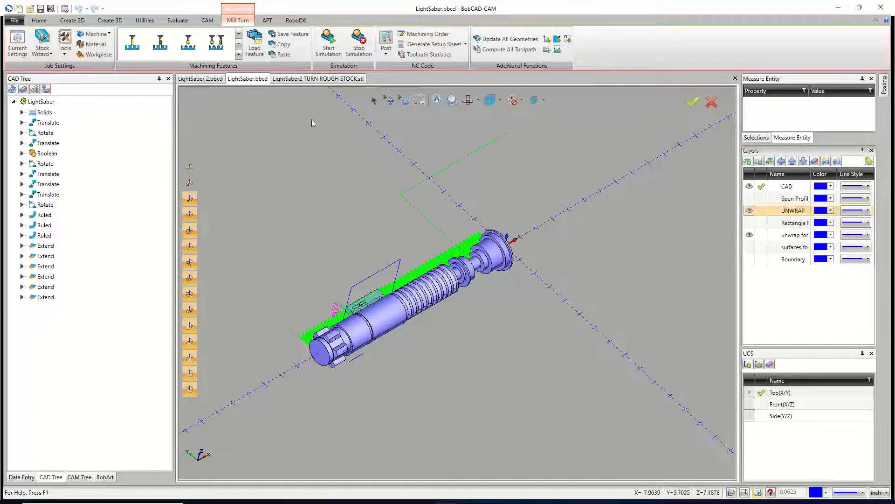
- Return to LightSaber 2.bbcd and examine the rotated outlines' position relative to the hilt and the raised box
left_click(205, 79)
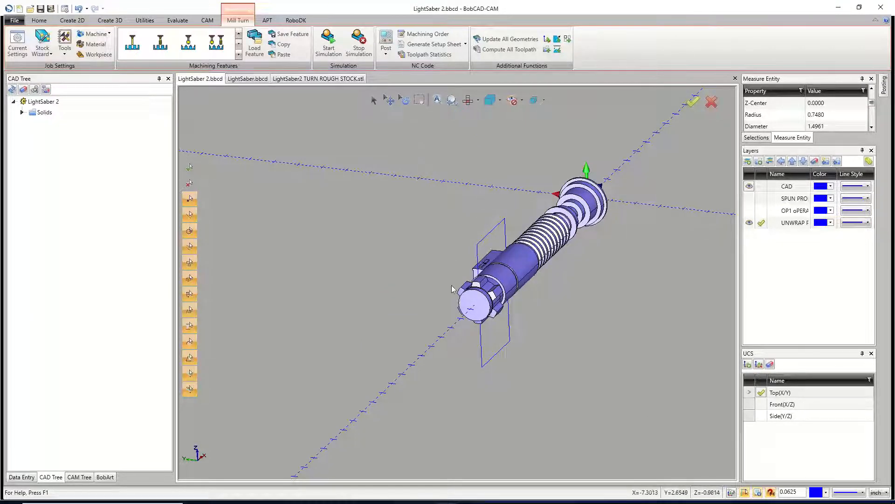
middle_click_drag(507, 324, 512, 293)
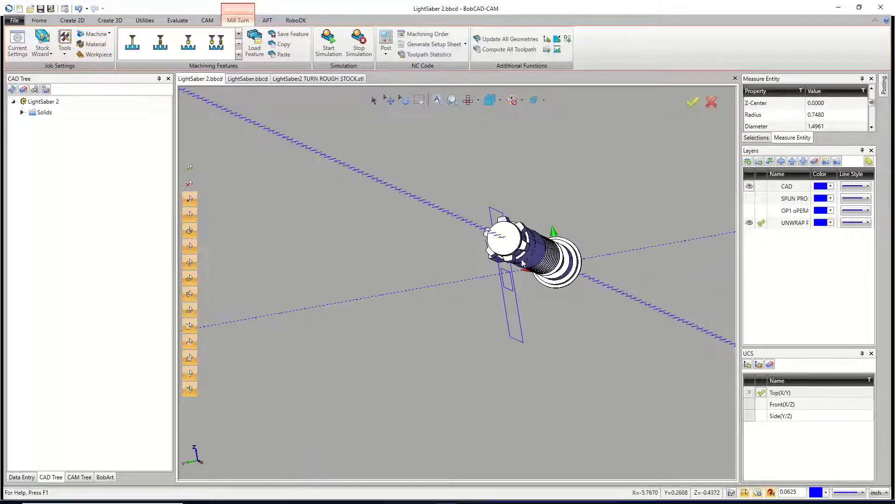
middle_click_drag(517, 269, 536, 315)
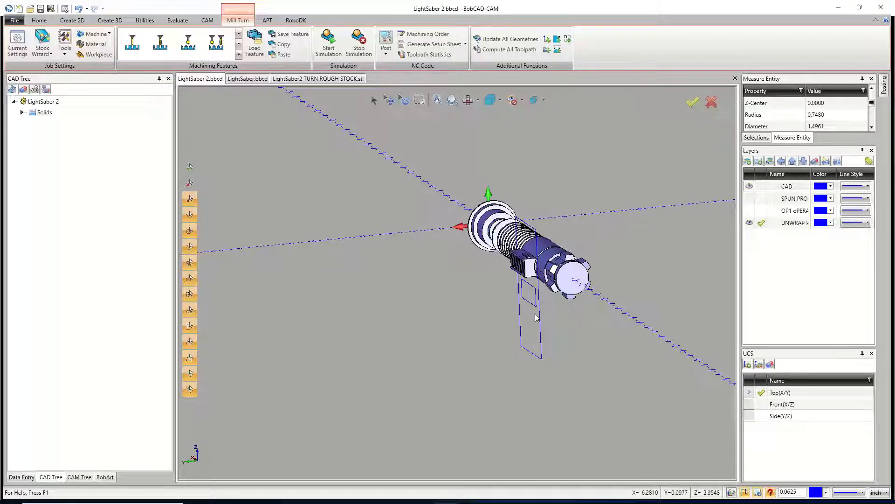
middle_click_drag(529, 292, 503, 301)
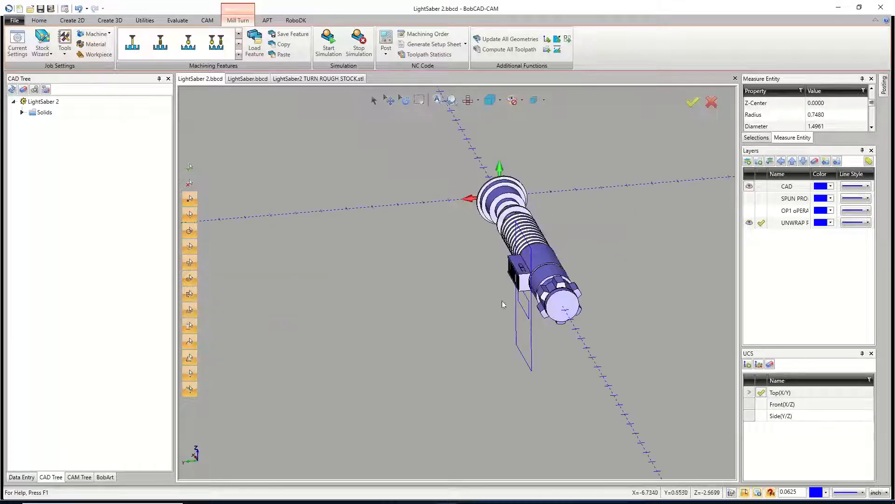
- Add a Mill 2 Axis feature to the wrapping group and select the unwrapped boundary and box outlines as its geometry
left_click(78, 477)
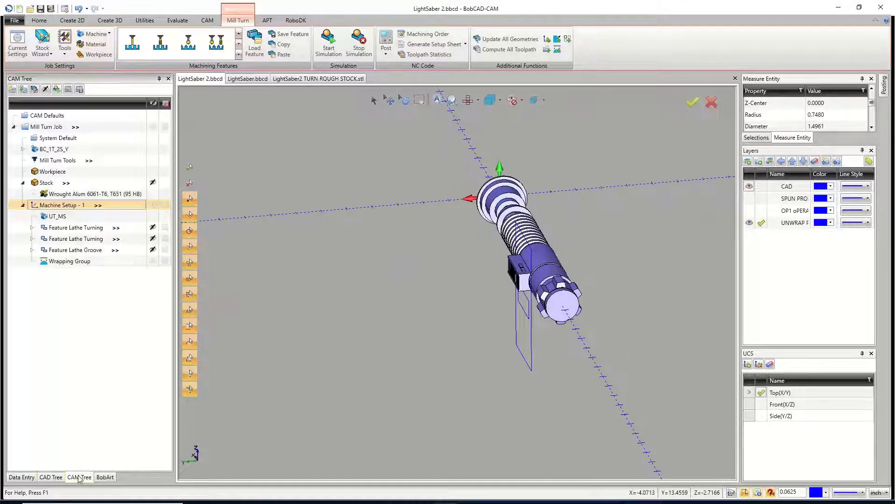
right_click(55, 260)
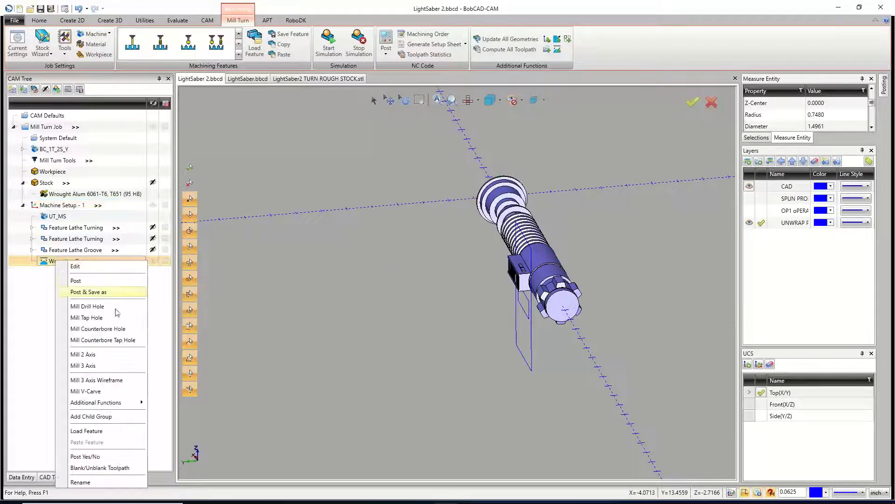
left_click(105, 358)
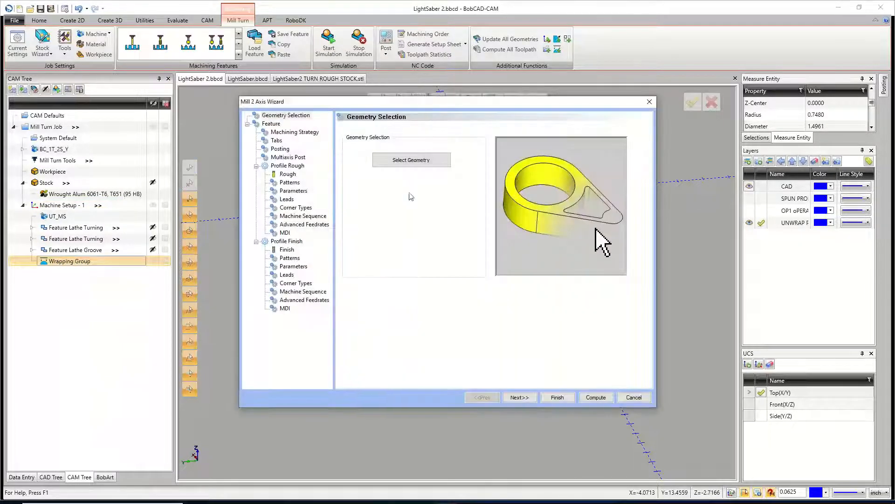
left_click(409, 166)
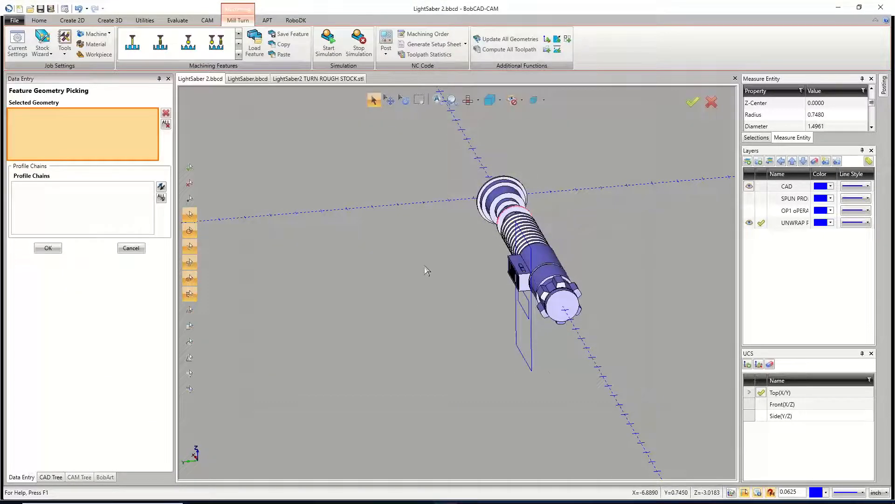
left_click(530, 325)
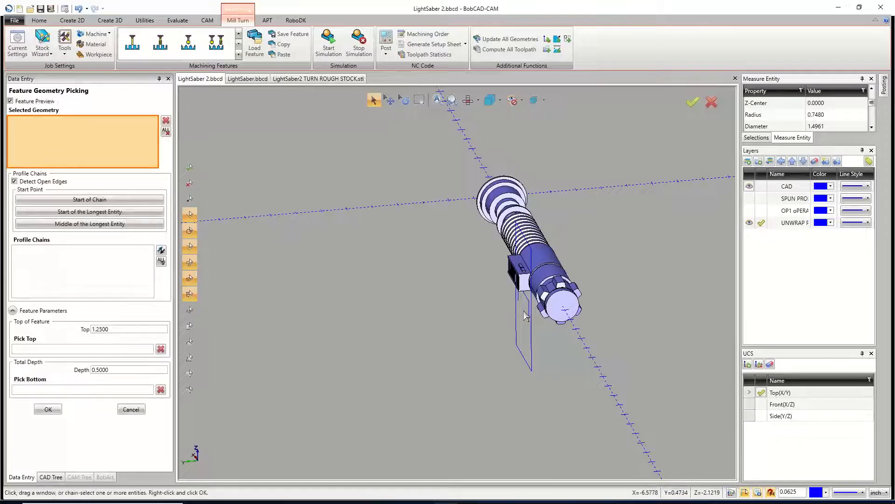
left_click(530, 334)
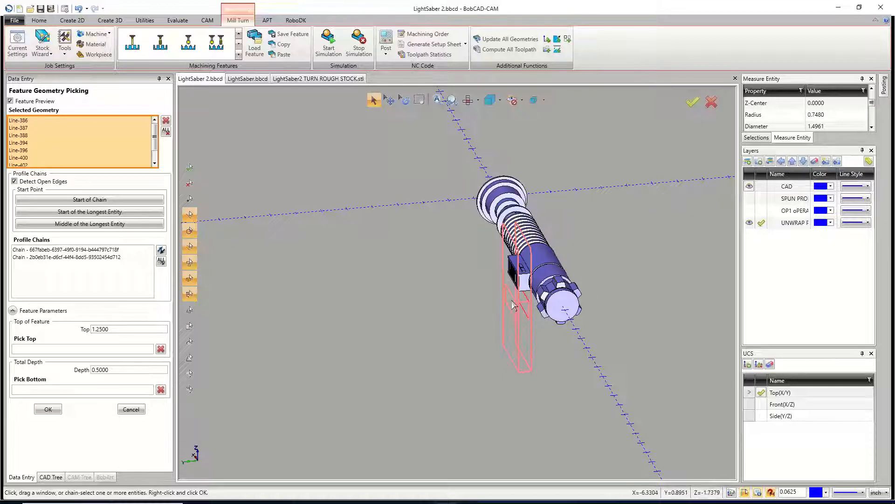
- Pick the feature's top on the raised box (1.2042) and its bottom where the box meets the hilt body, for a 0.4562 depth
mouse_move(534, 284)
middle_mouse_down()
mouse_move(521, 279)
mouse_move(518, 296)
mouse_move(530, 286)
middle_mouse_up()
scroll(517, 292, "up", 3)
scroll(519, 295, "up", 3)
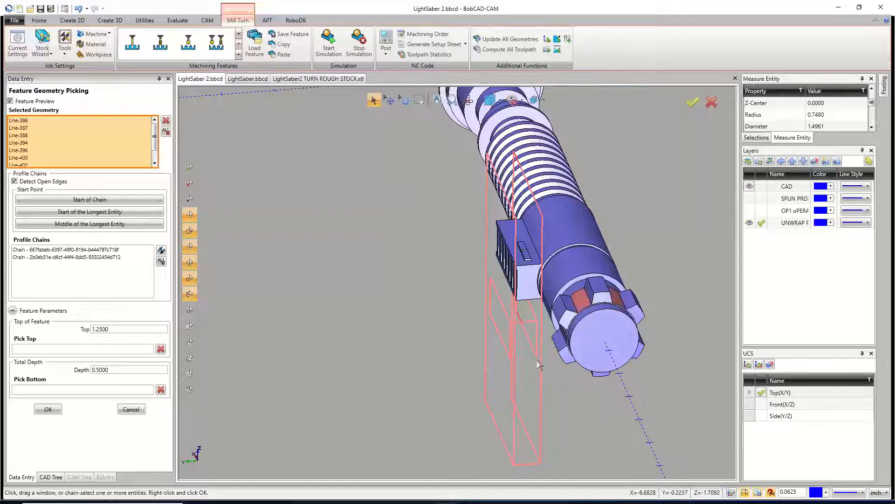
middle_click_drag(457, 309, 443, 294)
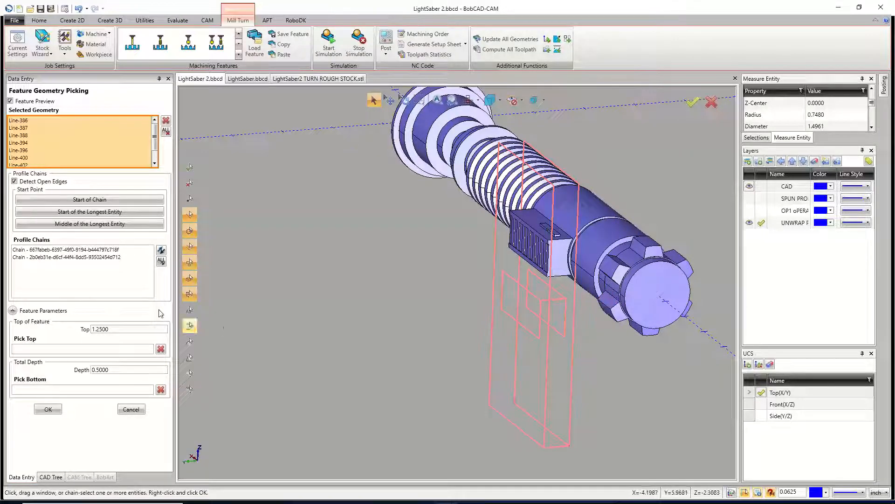
left_click(85, 267)
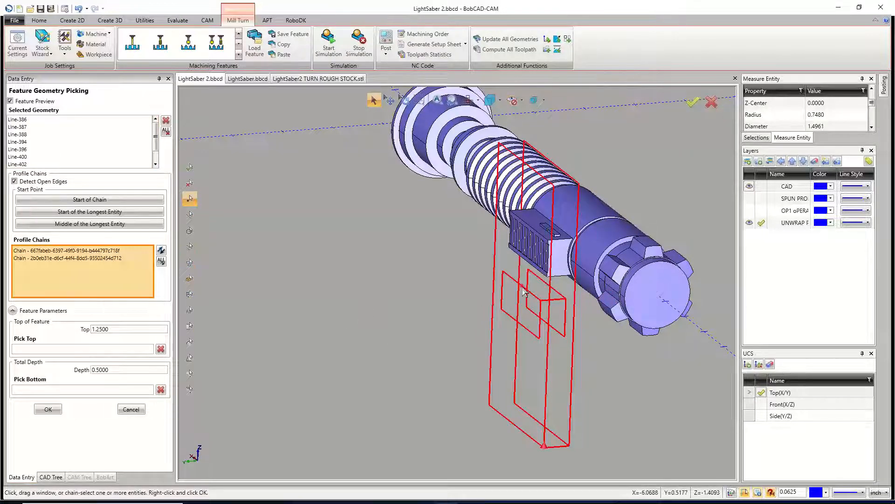
left_click(99, 350)
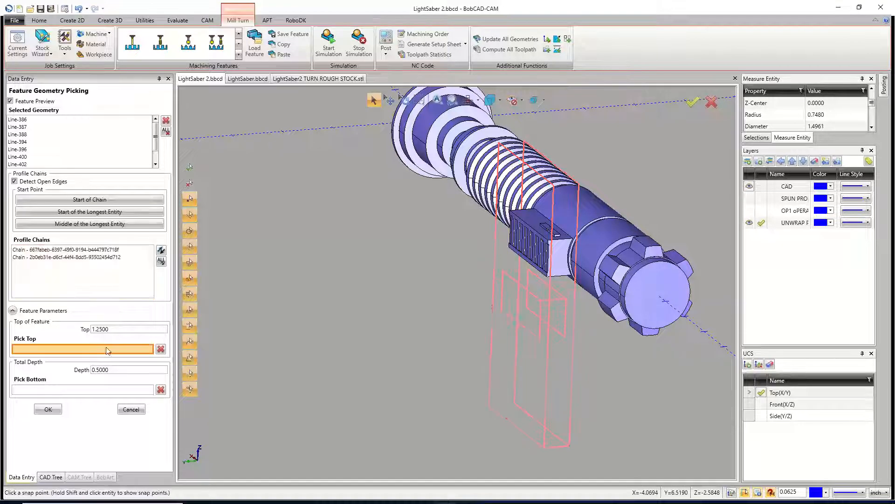
left_click(533, 234)
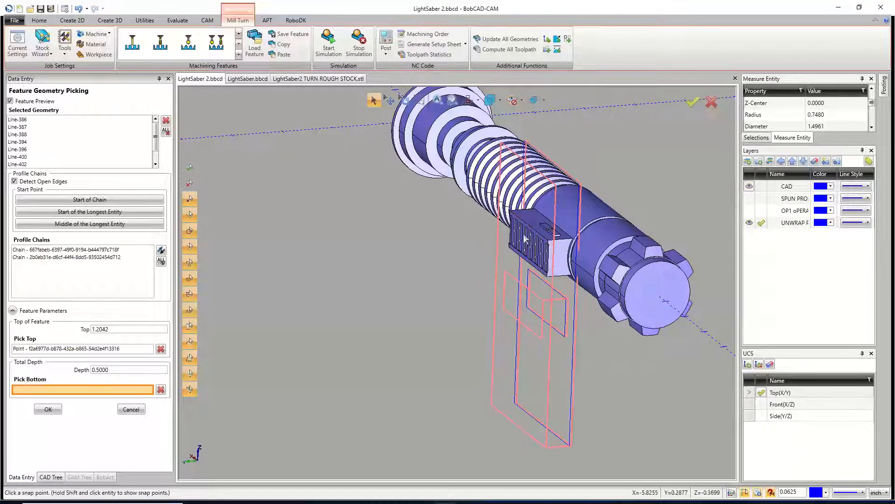
left_click(563, 233)
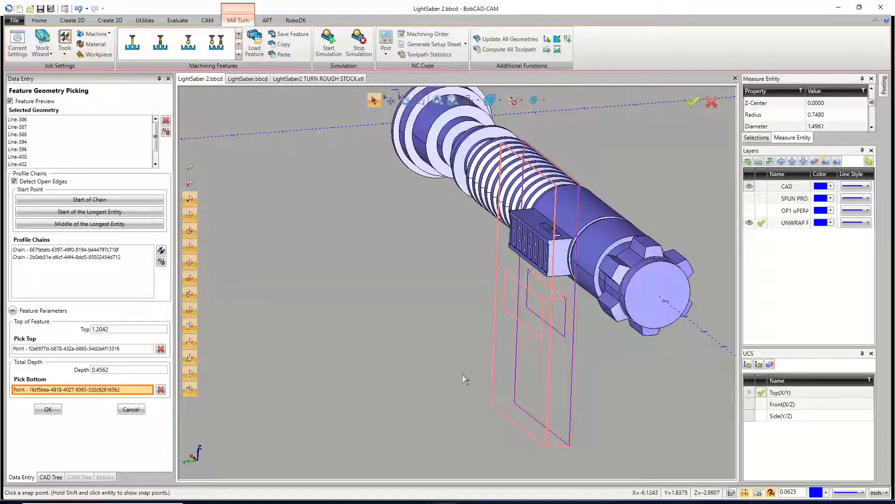
left_click(48, 409)
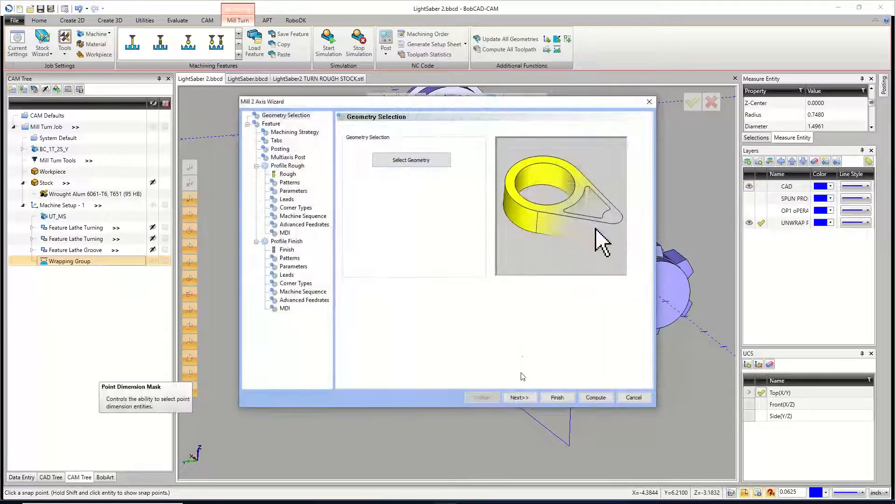
- Assign the Pocketing strategy to the Mill 2 Axis feature, leave tabs off, and proceed to its posting settings
left_click(519, 397)
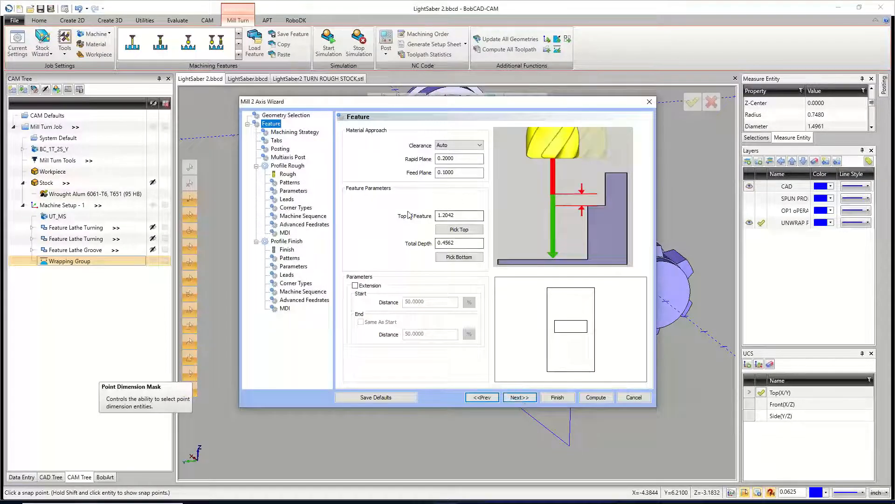
left_click_drag(468, 216, 409, 206)
left_click_drag(468, 246, 413, 239)
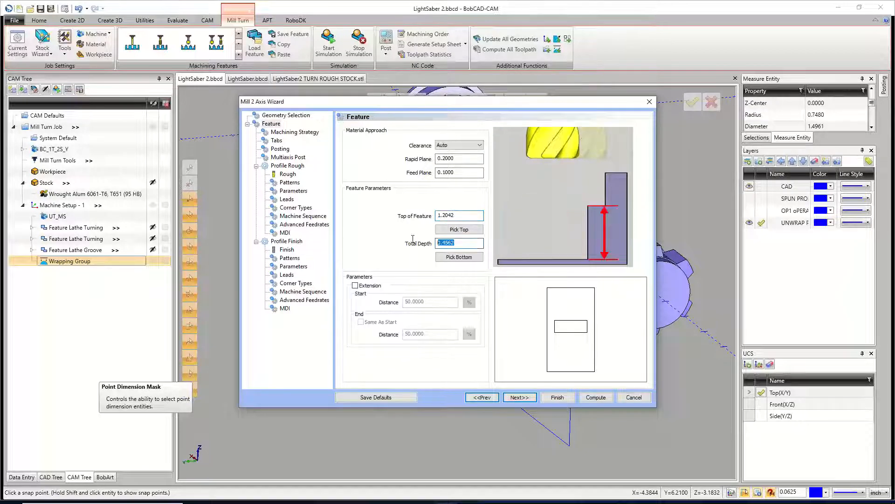
left_click(520, 397)
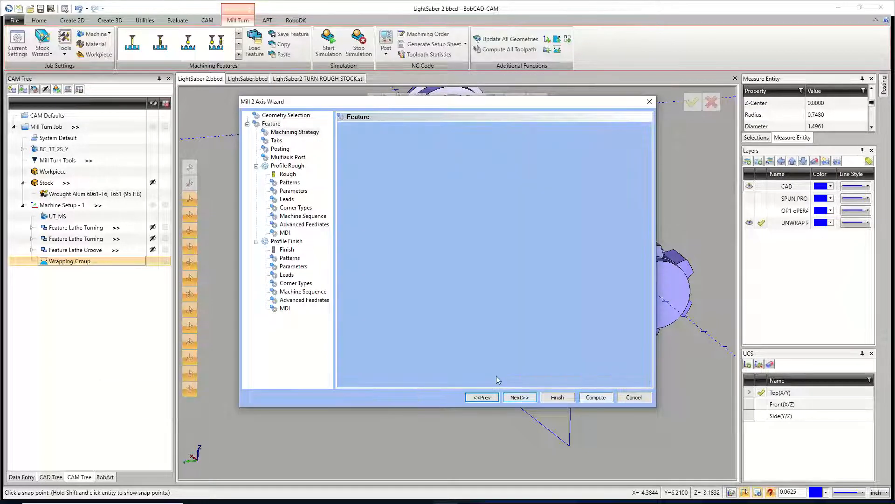
left_click(388, 154)
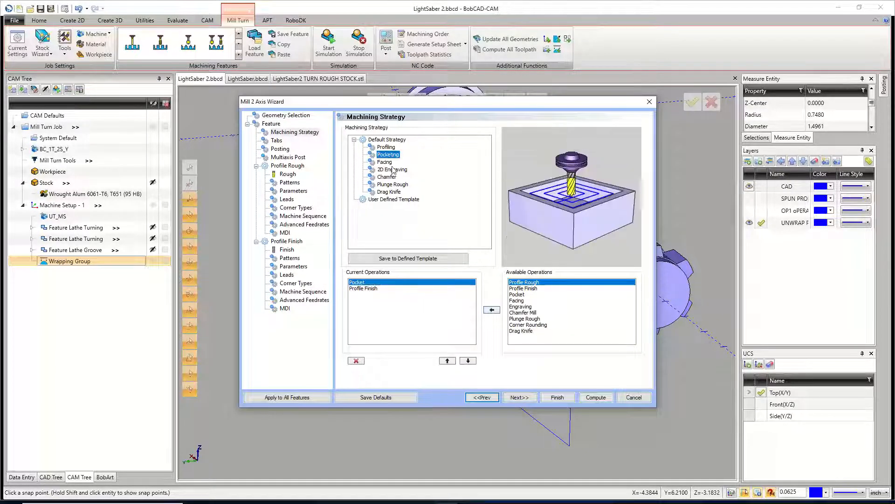
left_click(368, 288)
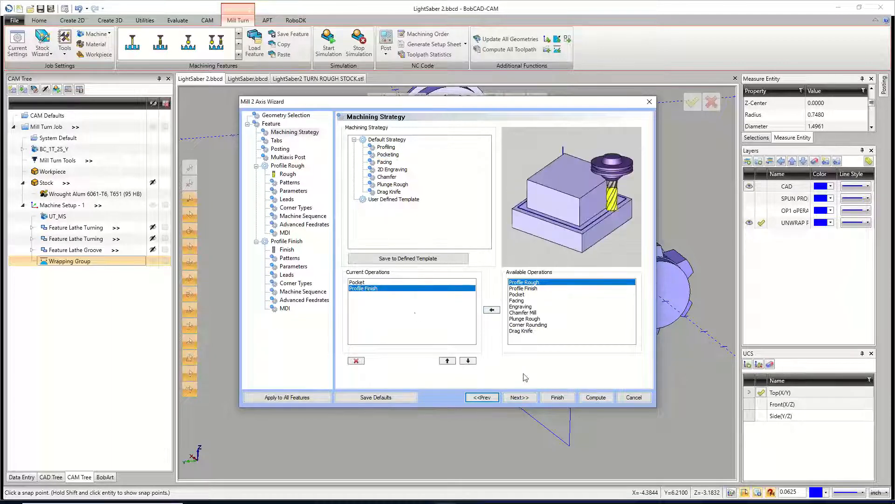
left_click(525, 399)
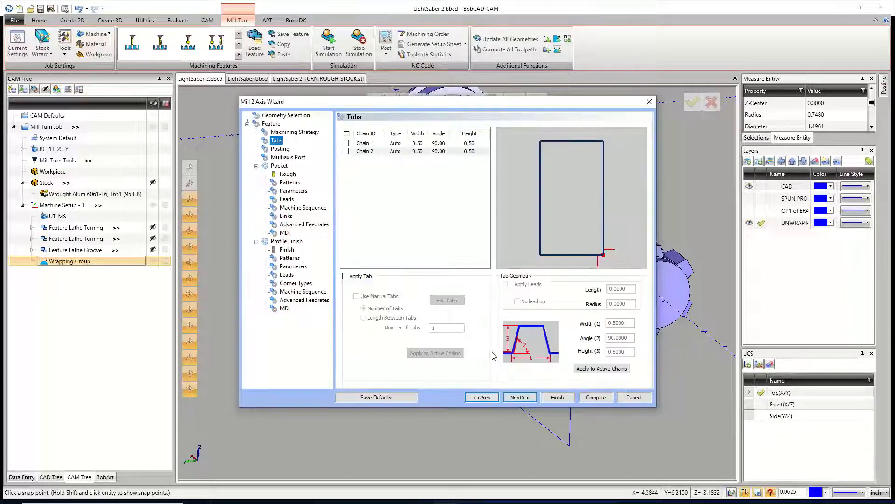
left_click(523, 397)
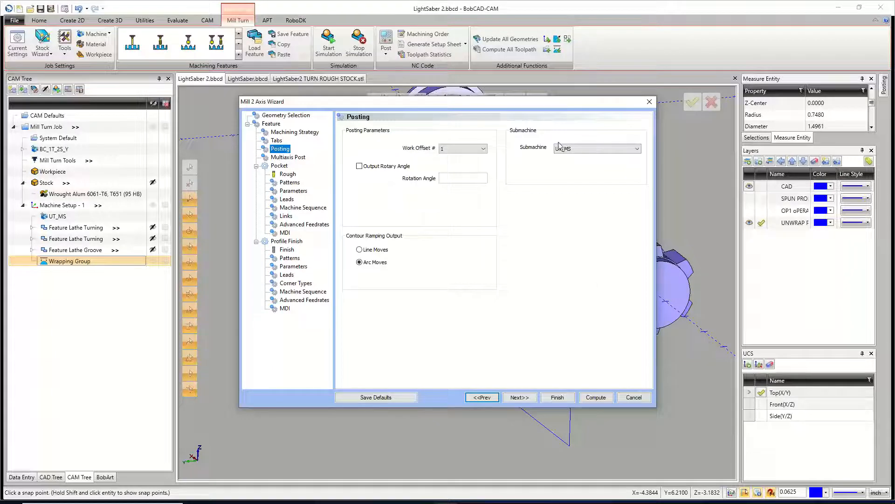
- Keep the posting and multiaxis post defaults, and assign tool 2, the 3/8 FLAT ENDMILL - LONG, to the pocket's rough operation
left_click(519, 397)
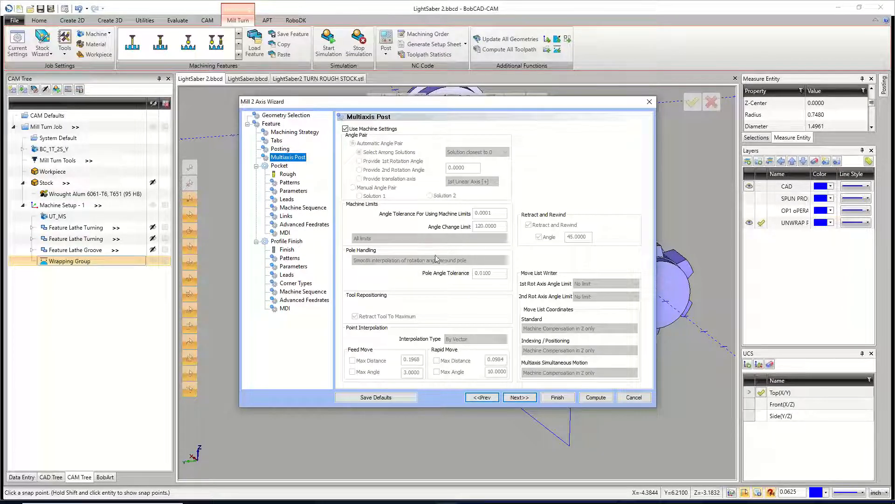
left_click(518, 397)
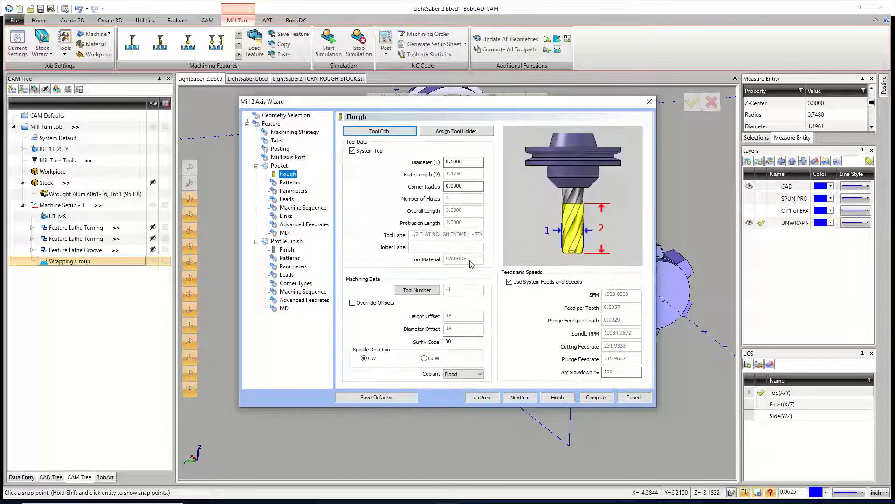
left_click(379, 131)
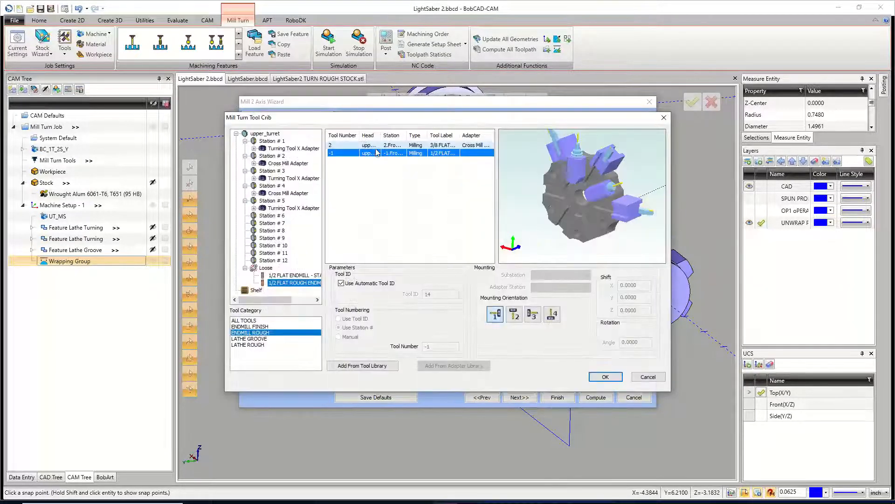
left_click(361, 145)
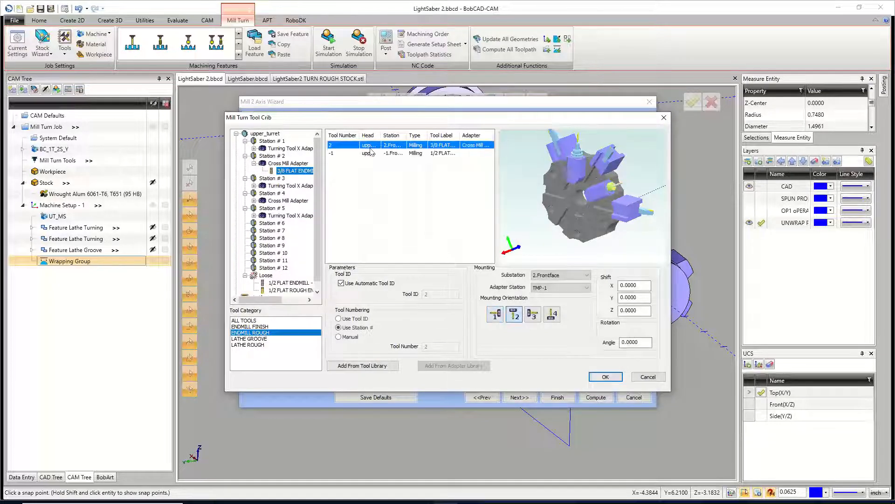
left_click(605, 377)
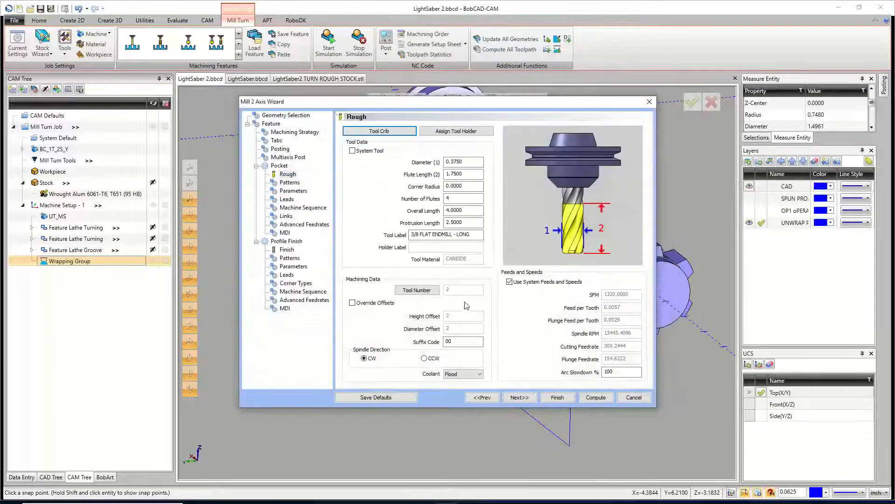
left_click(520, 397)
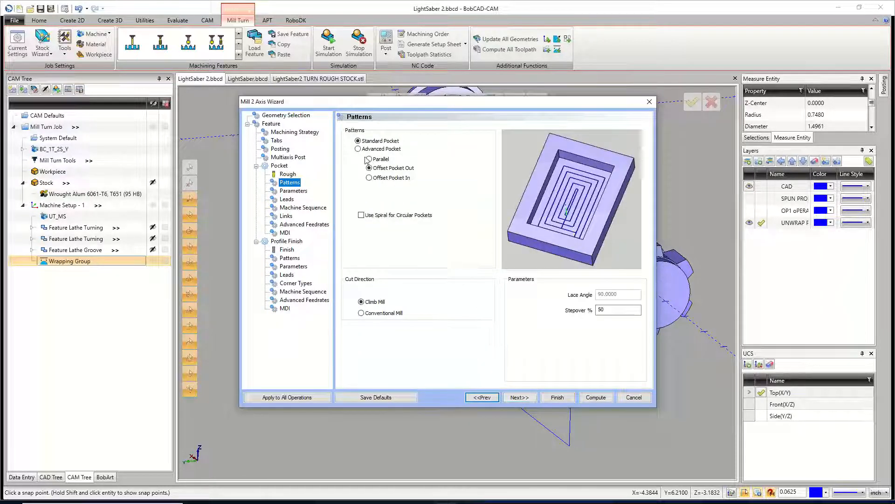
- Use the Advanced Pocket pattern with Offset Pocket Out and set the stepover to 25%
left_click(358, 148)
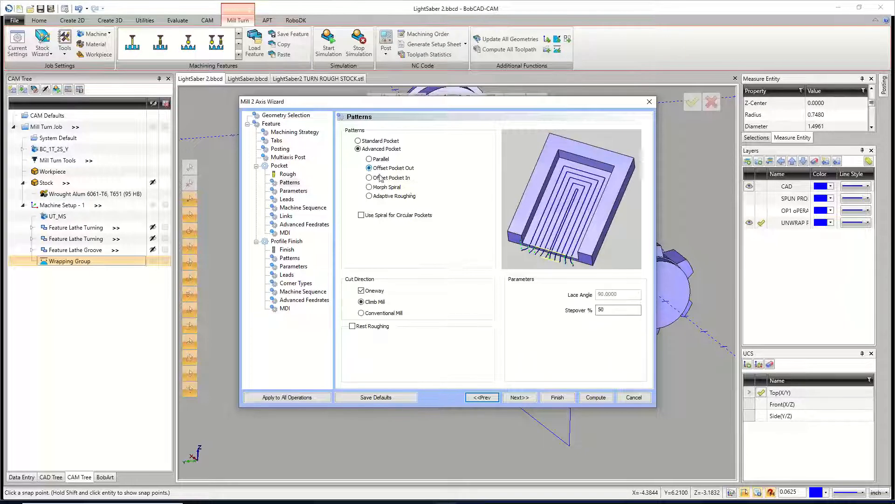
left_click_drag(615, 310, 559, 307)
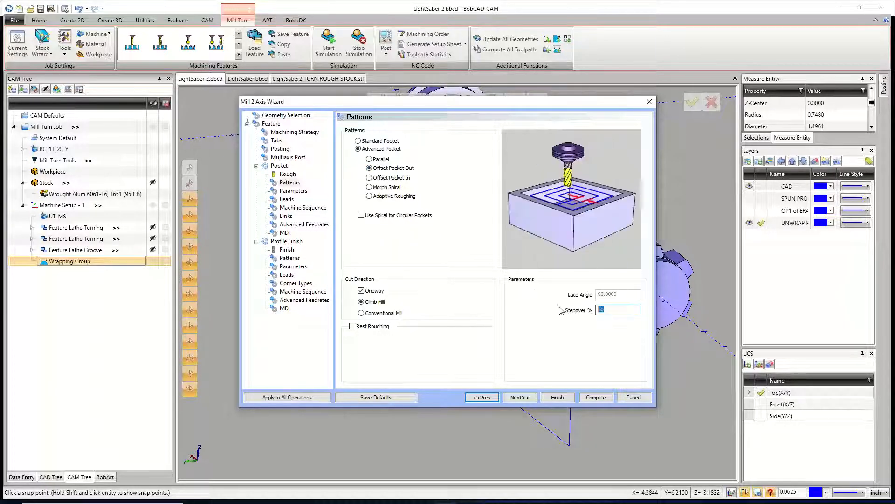
type("2")
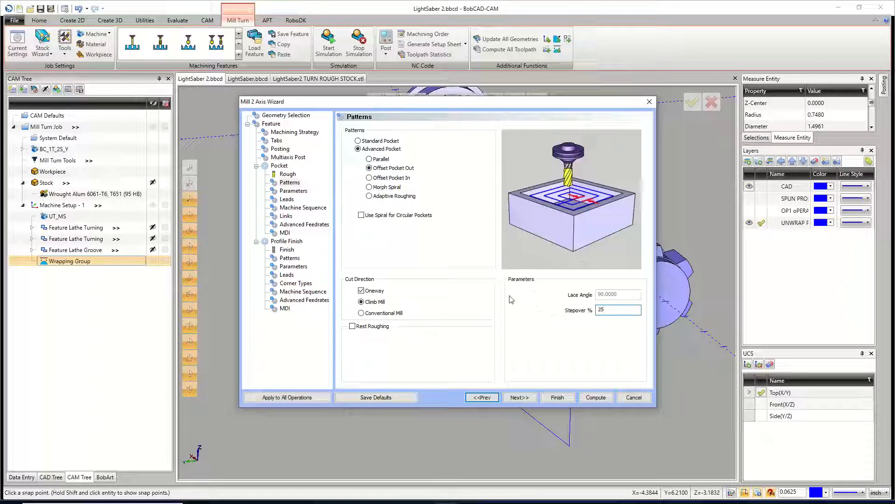
left_click(519, 397)
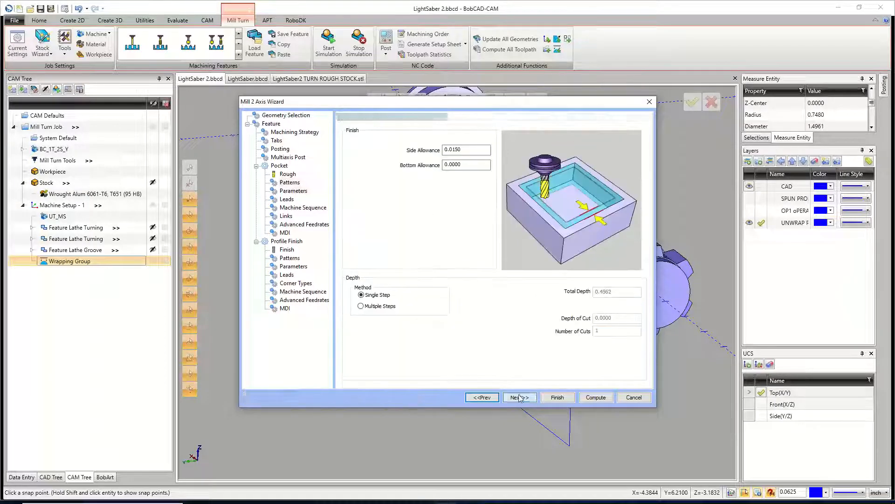
- Cut the pocket in multiple even depth steps with a depth of cut of .4562/4, keeping side allowance 0.0150 and bottom allowance 0.0000
left_click(460, 150)
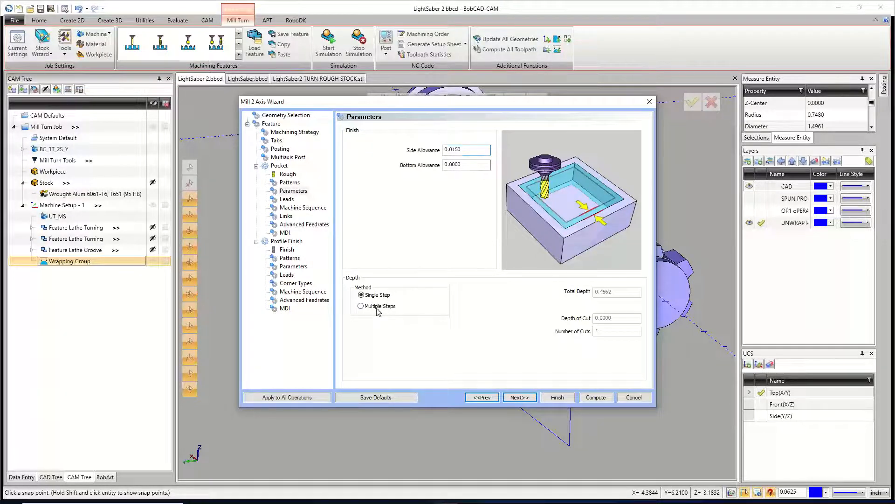
left_click(361, 306)
left_click(616, 318)
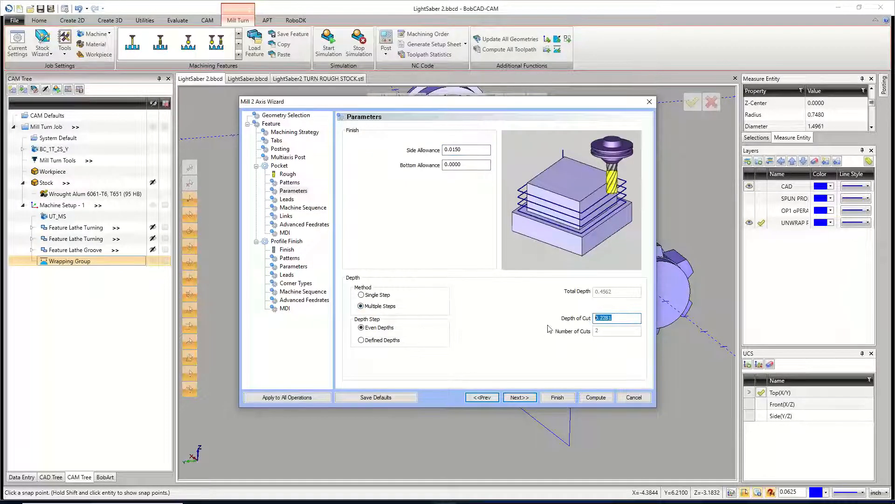
type(".4562")
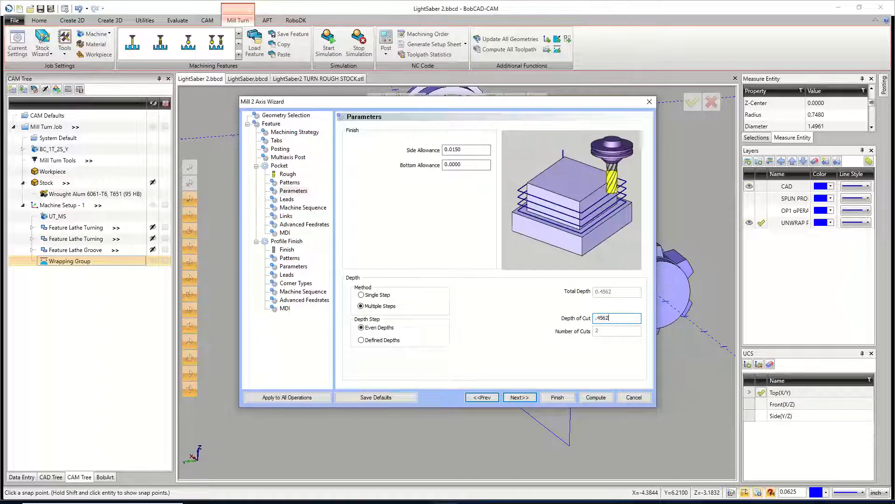
type("/4")
left_click(471, 164)
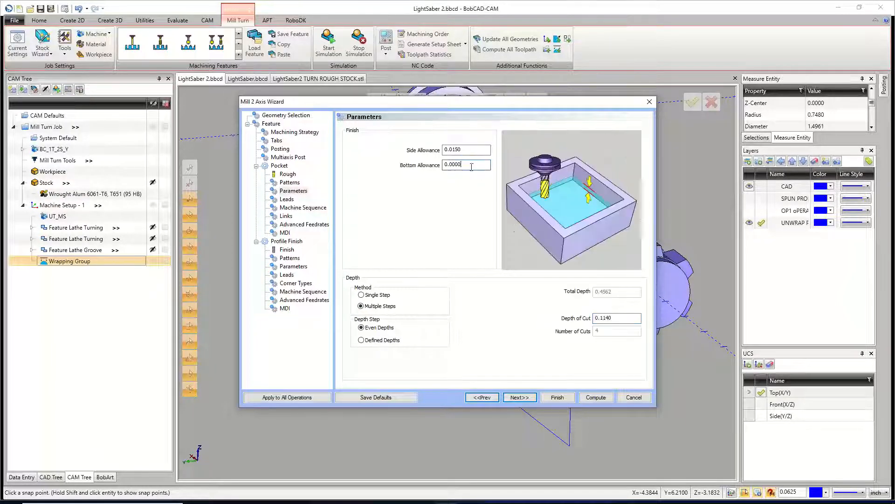
left_click(518, 398)
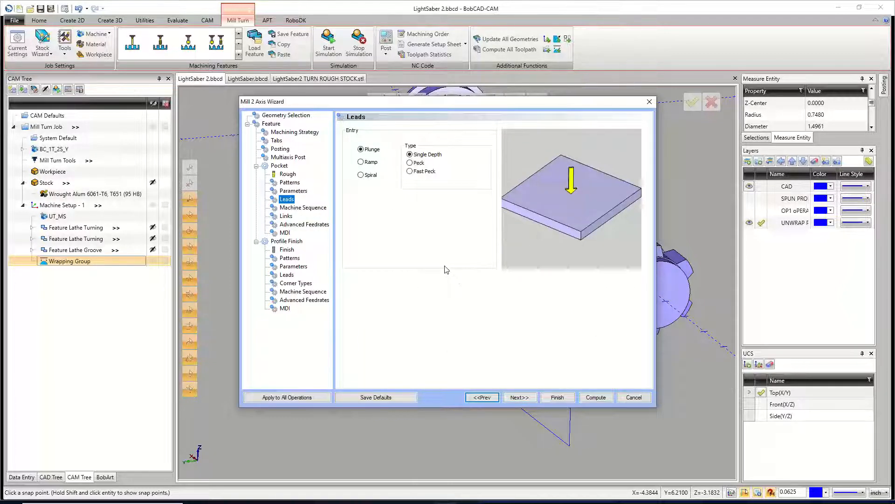
- Set the pocket's machining sort order to Optimized, keeping the plunge entry, direct links and standard feedrates
left_click(519, 398)
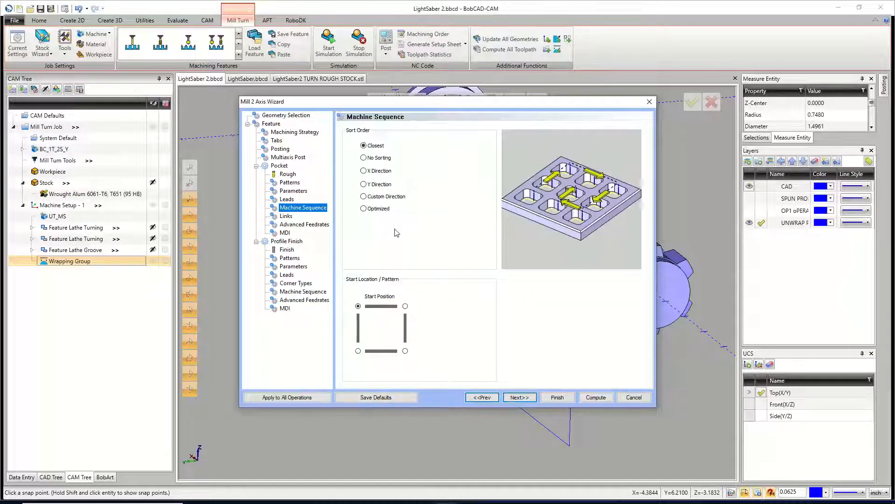
left_click(378, 209)
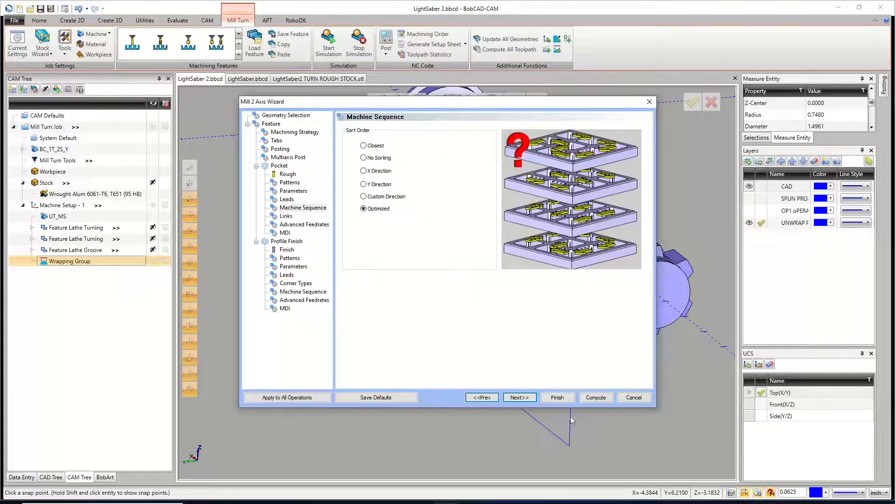
left_click(519, 397)
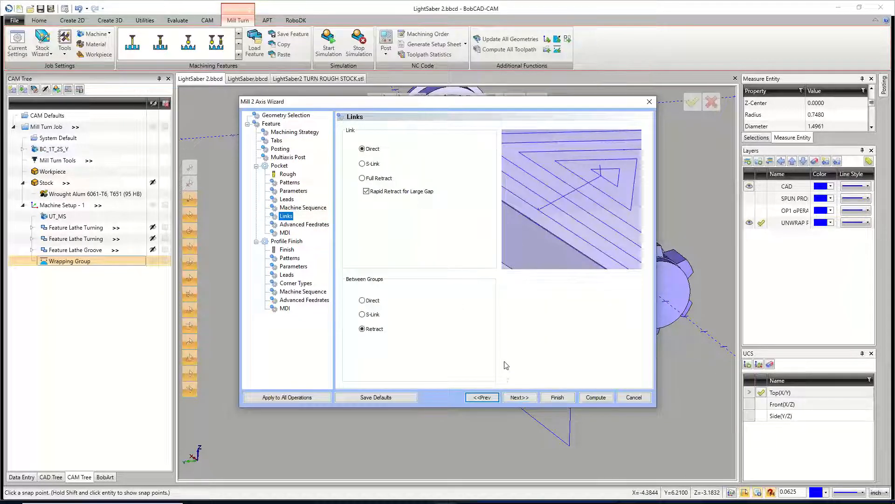
left_click(521, 400)
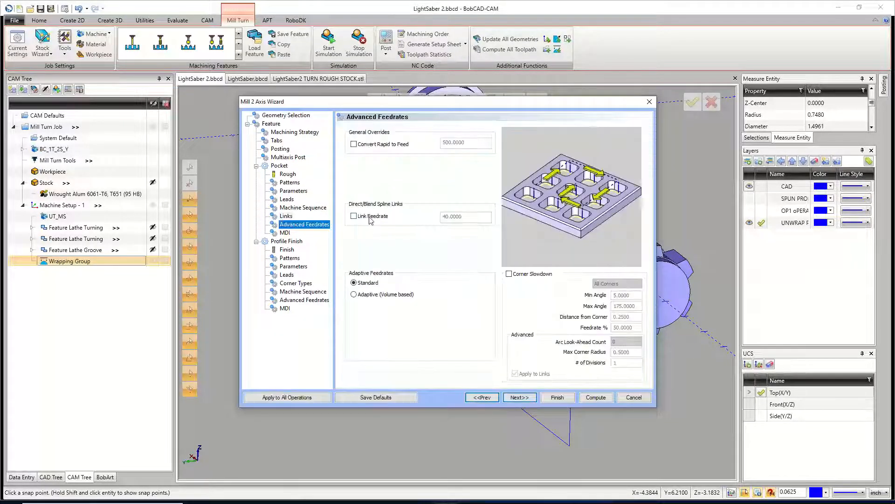
left_click(521, 400)
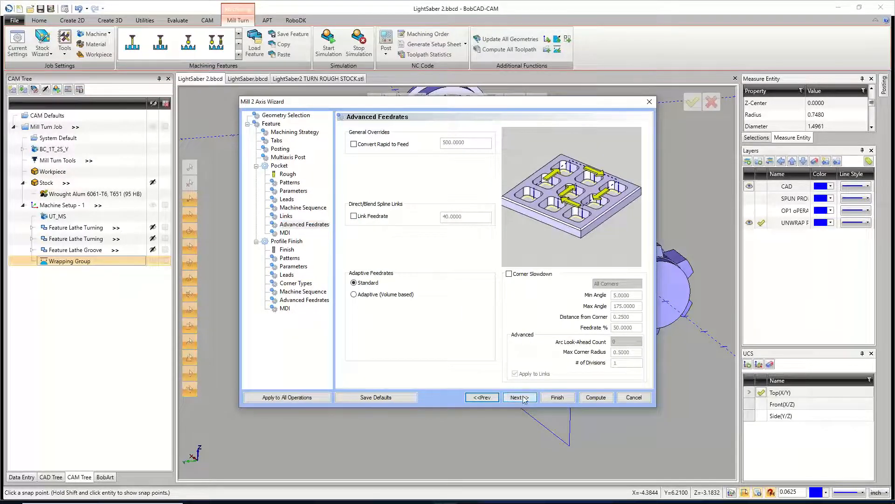
- Assign the 3/8 flat endmill from station 2 to the profile finish operation
left_click(518, 398)
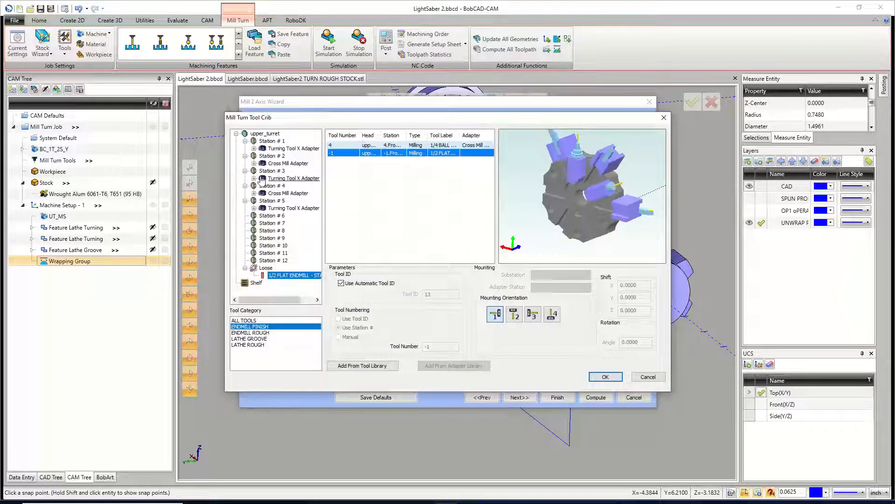
left_click(254, 163)
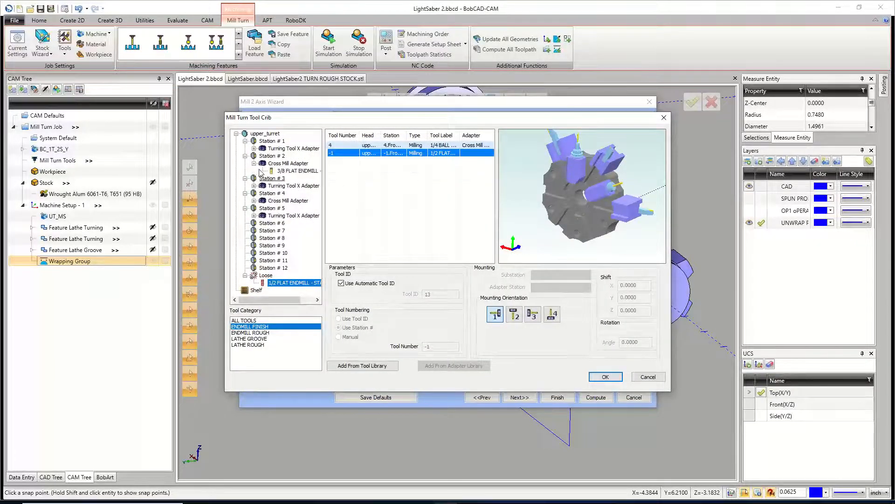
left_click(297, 171)
left_click(609, 379)
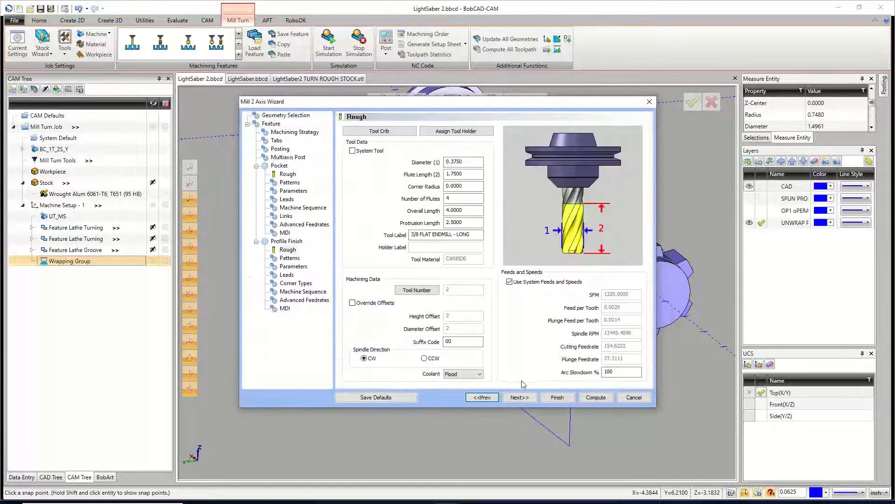
left_click(522, 397)
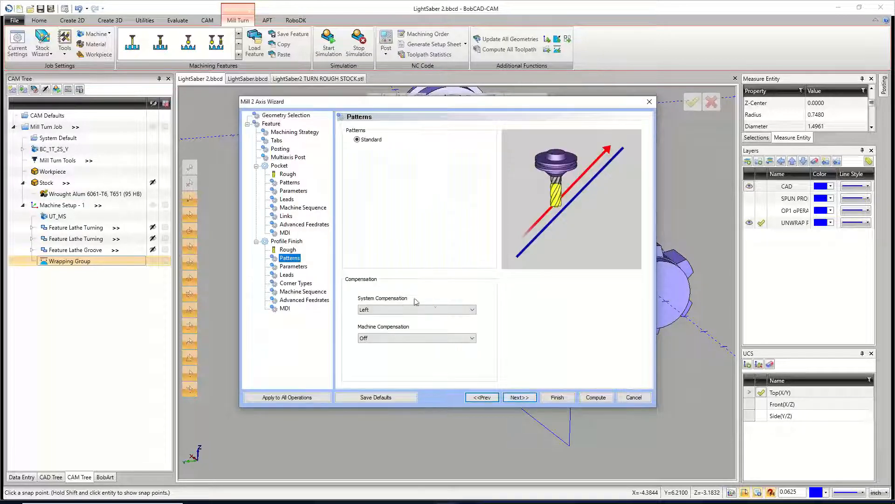
- Keep the remaining profile finish defaults with left system compensation, finish the Mill 2 Axis feature, and save the file
left_click(530, 400)
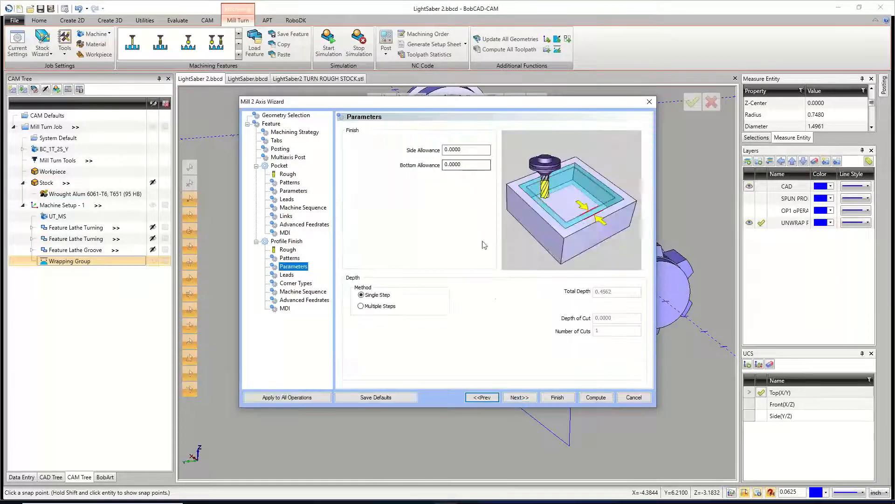
left_click(532, 397)
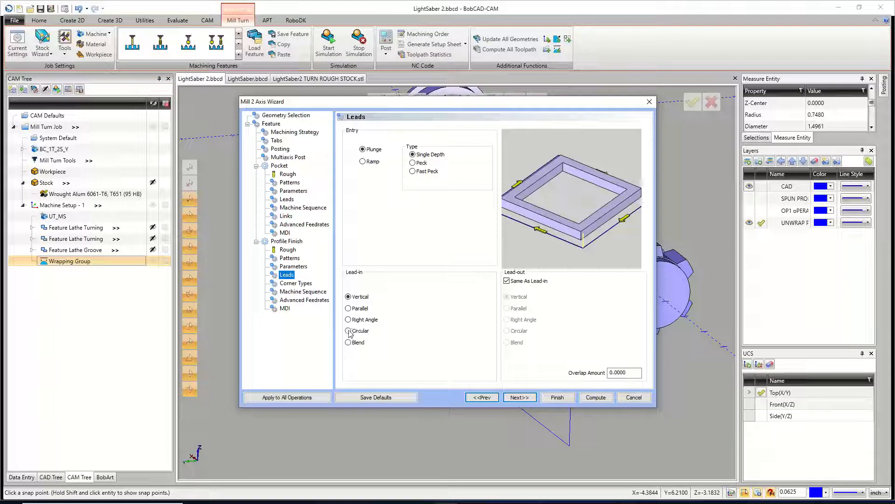
left_click(520, 397)
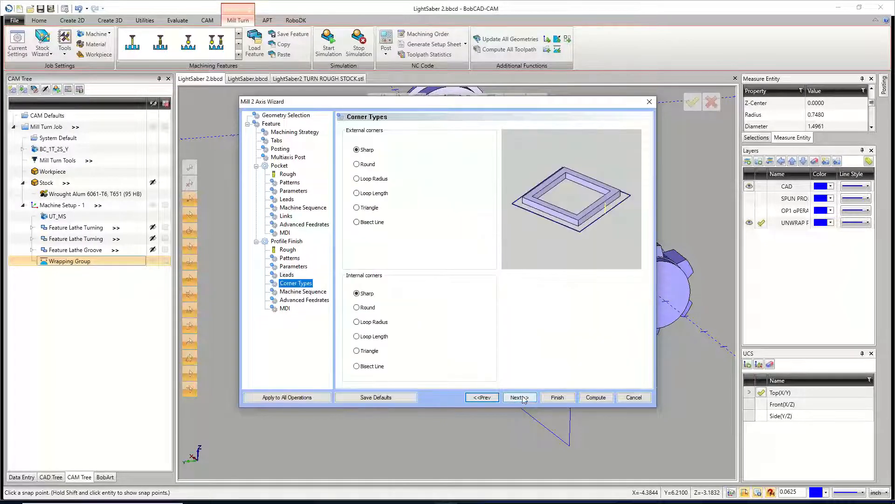
left_click(525, 398)
left_click(525, 397)
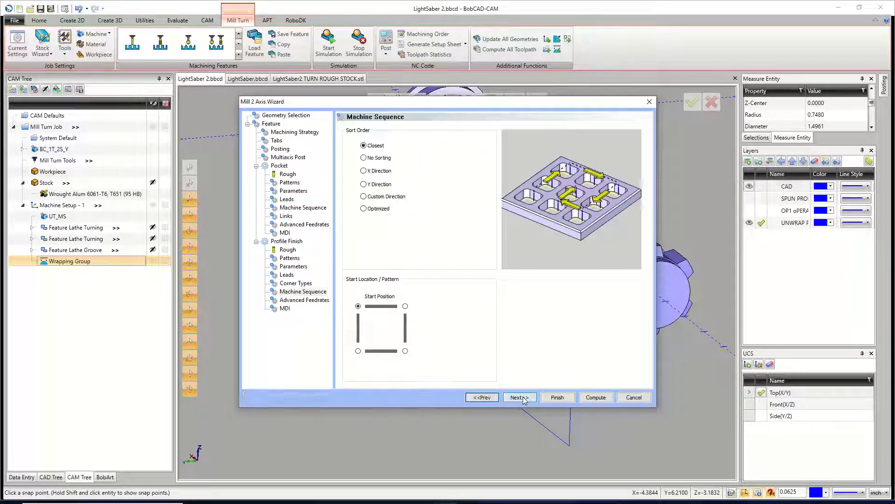
left_click(525, 398)
left_click(557, 397)
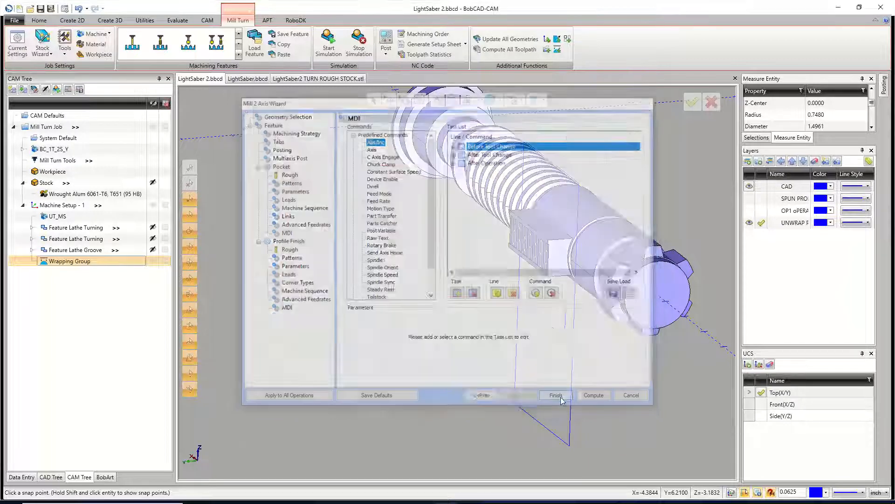
left_click(40, 9)
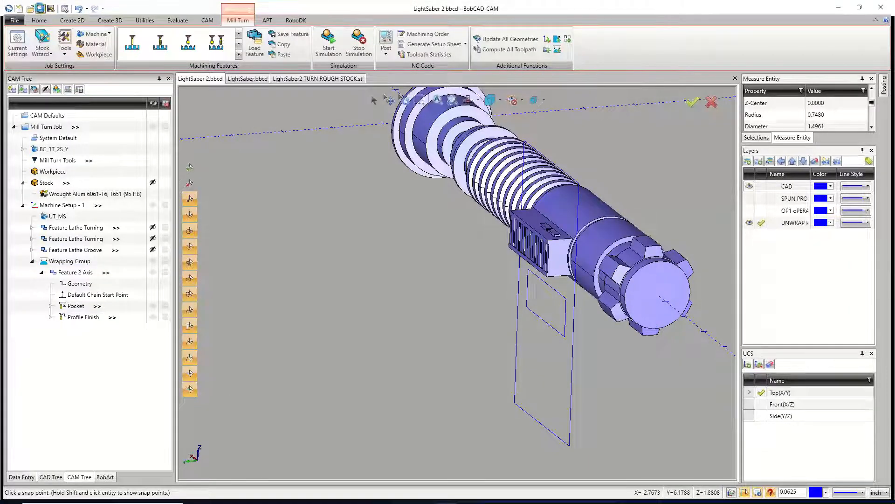
- Review the wrapping group's wrapped toolpath display and wrapping diameter settings, and accept them
right_click(71, 261)
left_click(91, 265)
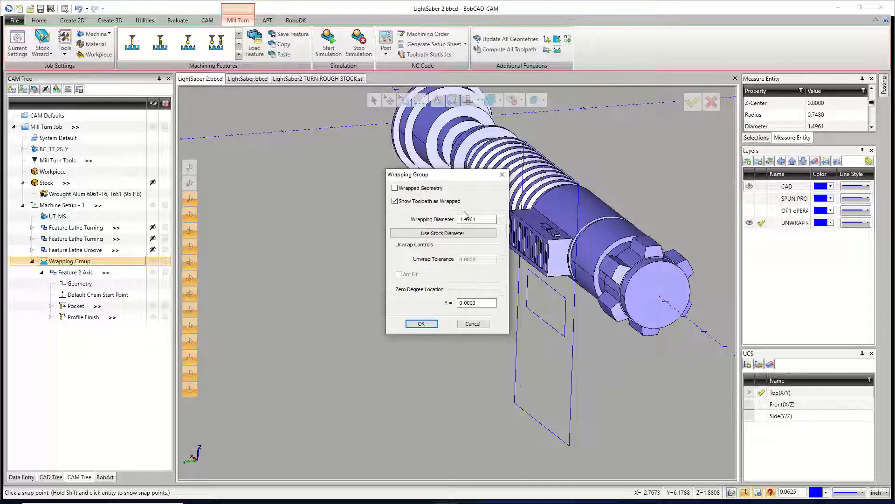
left_click(422, 323)
- Compute the toolpath of the wrapped Mill 2 Axis feature and inspect it around the hilt and raised box
right_click(75, 272)
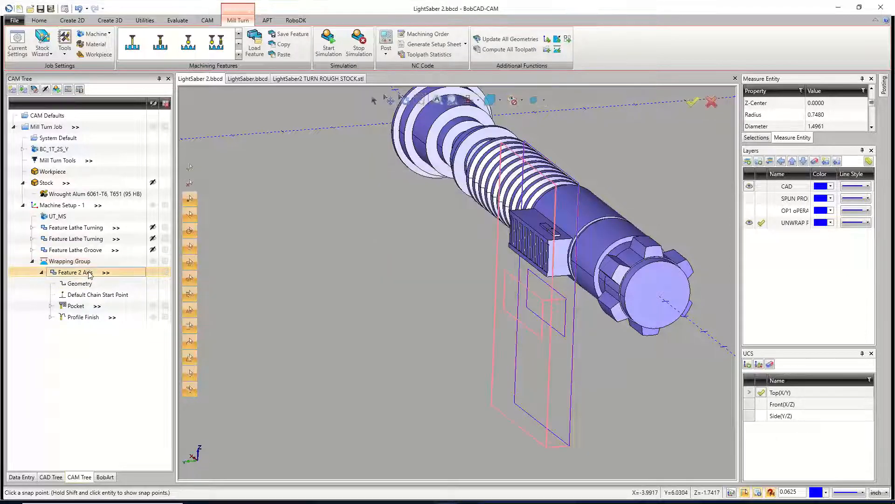
left_click(46, 39)
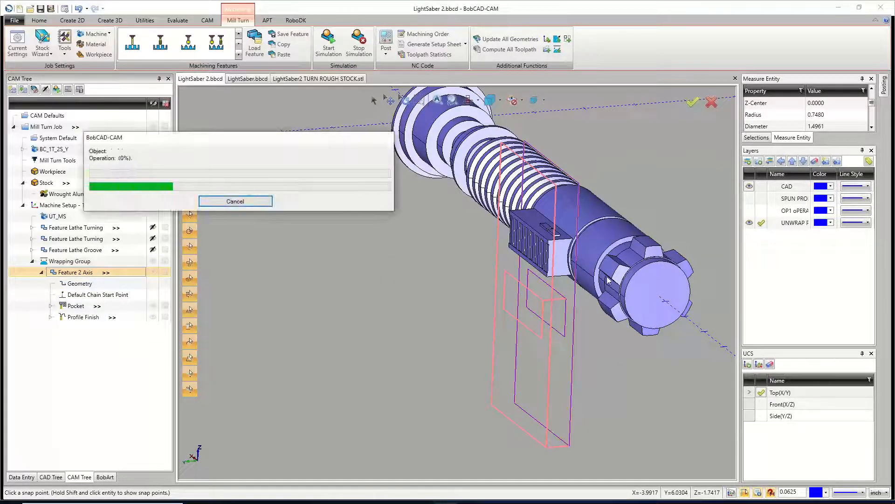
middle_click_drag(718, 311, 592, 206)
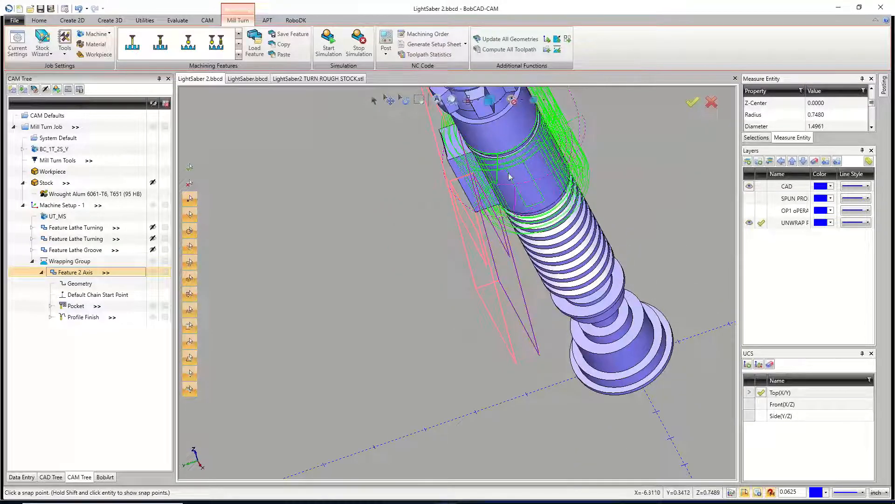
middle_click_drag(520, 182, 566, 226)
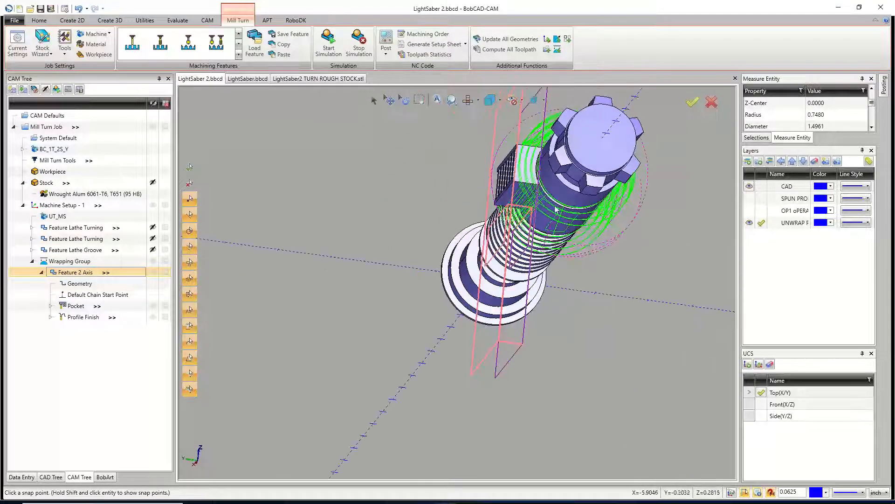
- Inspect the wrapped toolpath around the raised box from several angles, and hide the wrapping group's toolpath
middle_click_drag(528, 206, 555, 192)
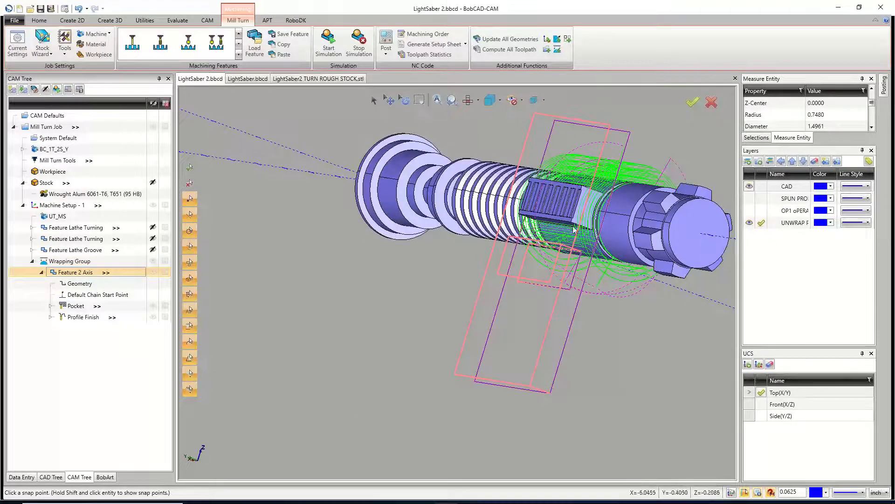
middle_click_drag(575, 229, 577, 150)
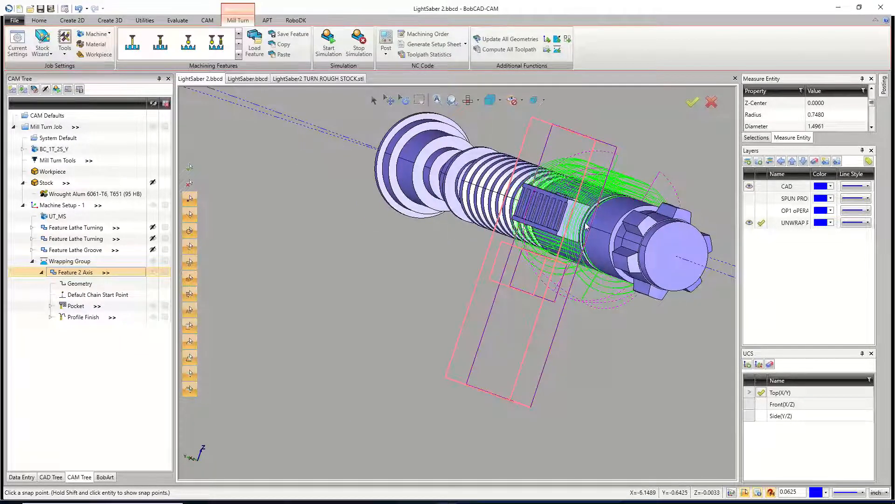
middle_click_drag(600, 264, 607, 252)
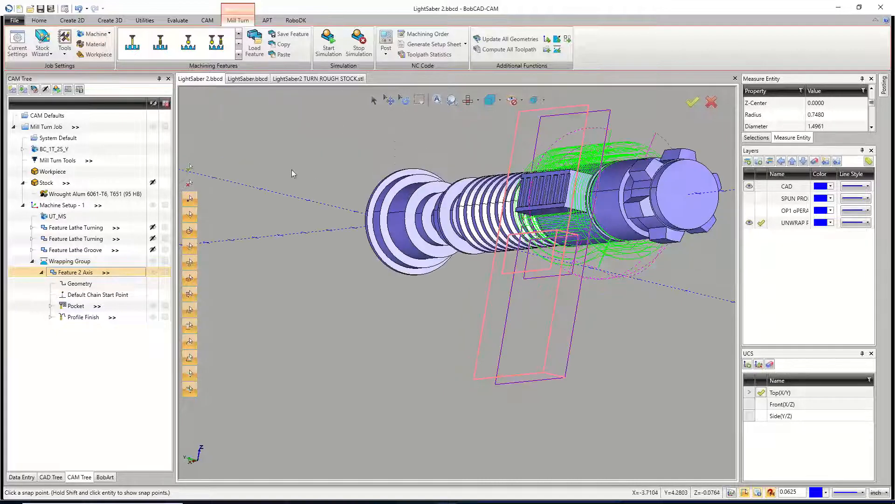
left_click(152, 261)
middle_click_drag(316, 168, 298, 149)
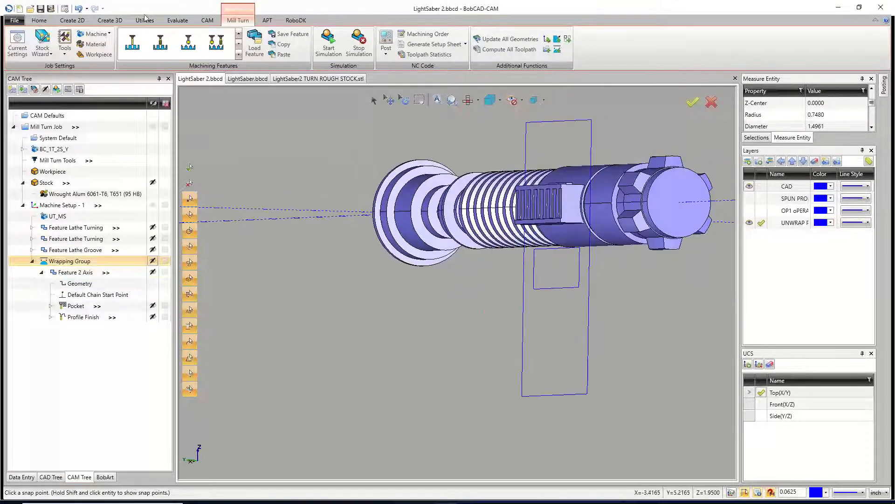
- Measure the long edge of the outer unwrapped rectangle and enlarge the measurement results to show its total length
left_click(178, 20)
left_click(208, 43)
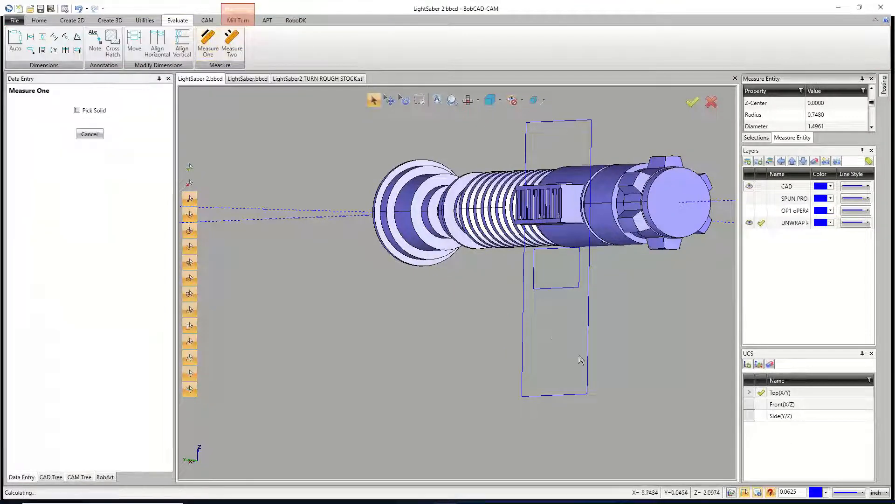
left_click(588, 329)
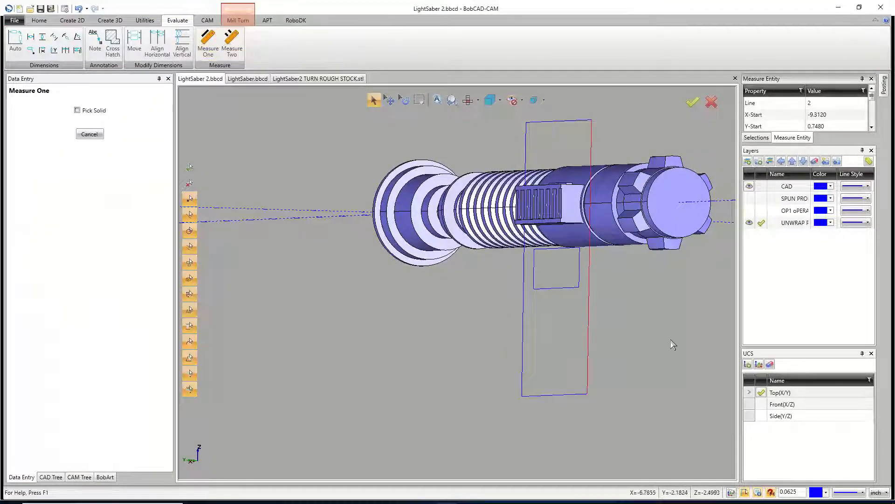
scroll(839, 123, "down", 3)
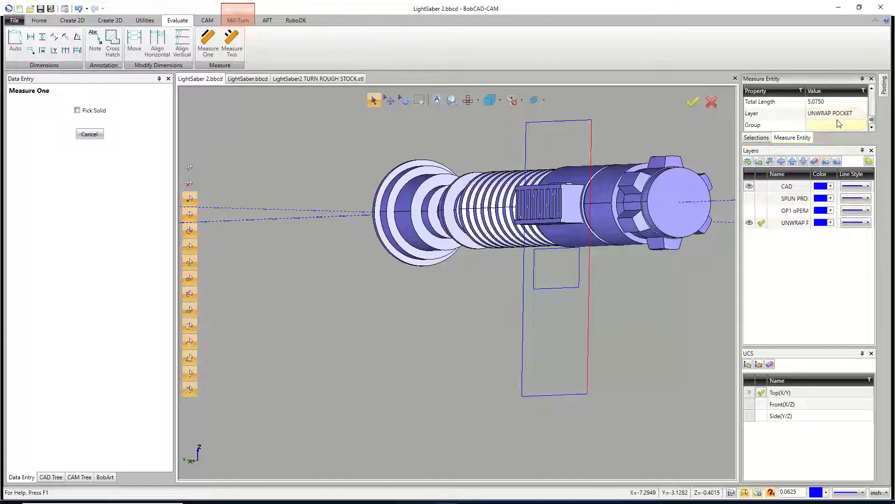
scroll(838, 125, "up", 1)
scroll(825, 122, "down", 1)
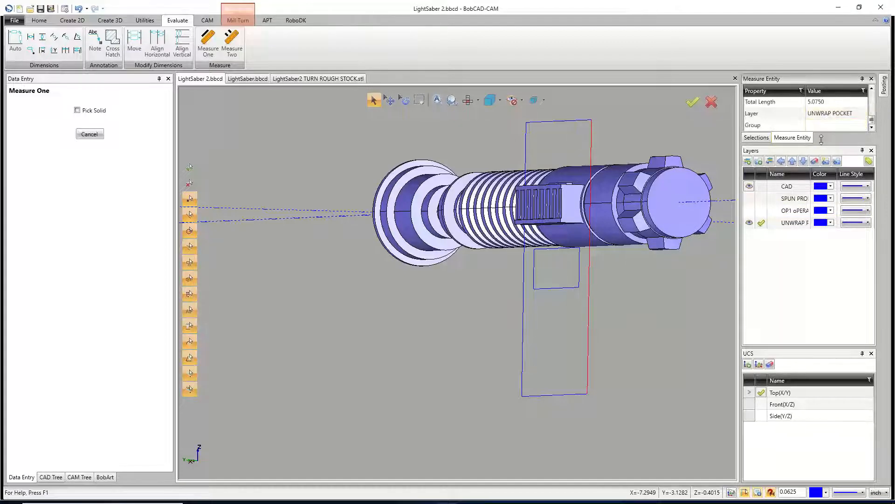
left_click_drag(832, 189, 836, 209)
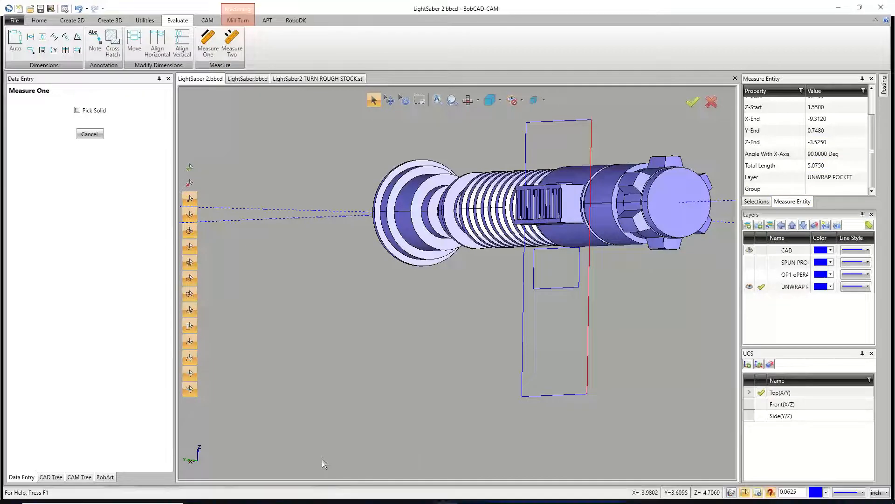
- Switch to Calculator, divide the edge length 5.075 by 4, copy the result, and end the measurement
mouse_move(311, 502)
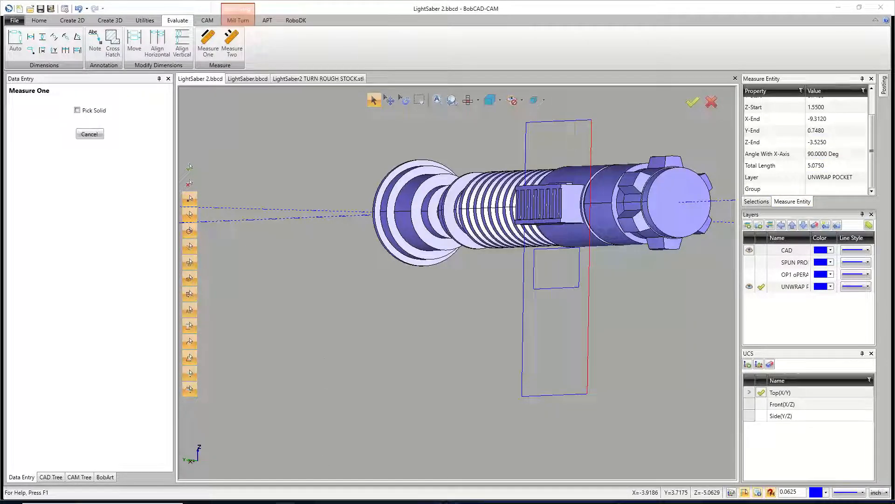
left_click_drag(440, 102, 423, 88)
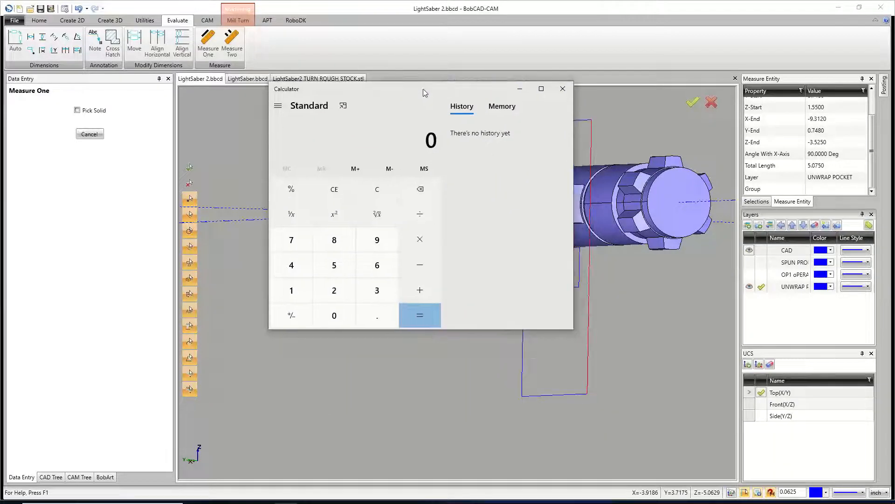
type("5.07")
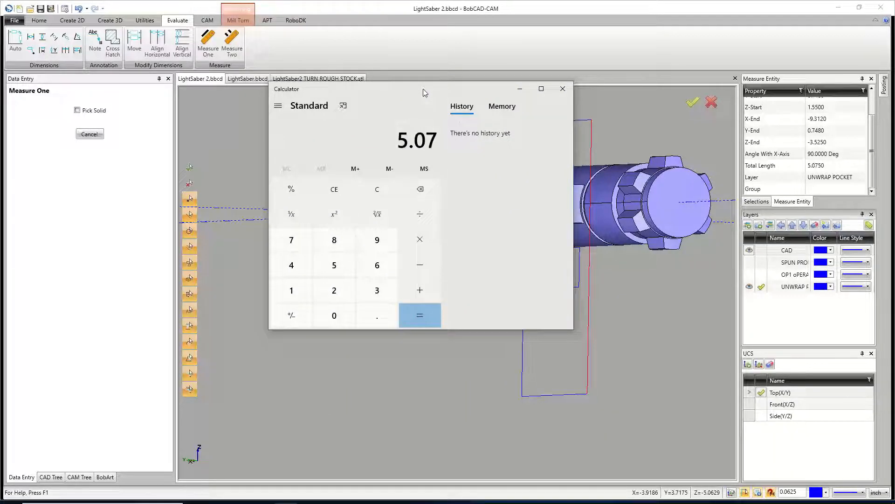
type("5/4")
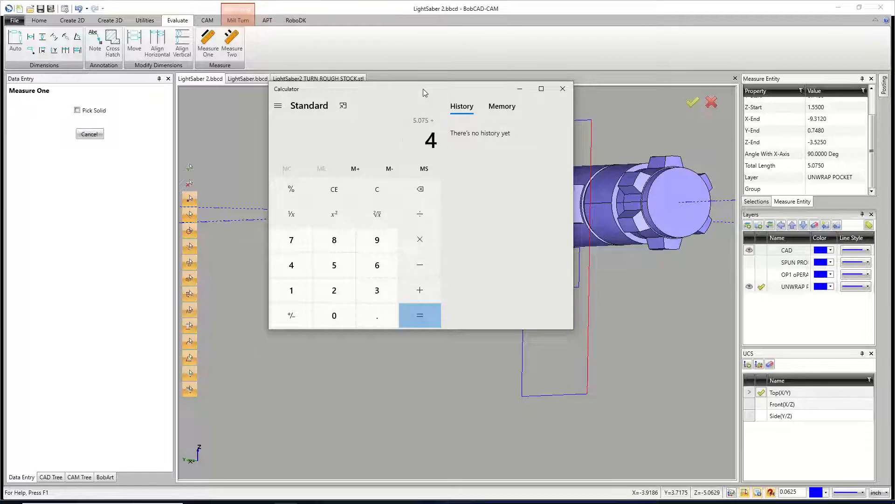
key("Return")
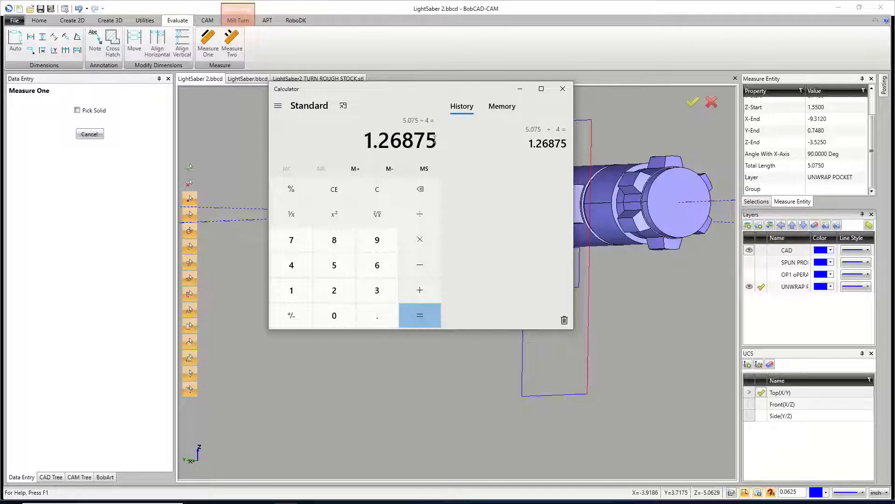
left_click_drag(434, 139, 367, 138)
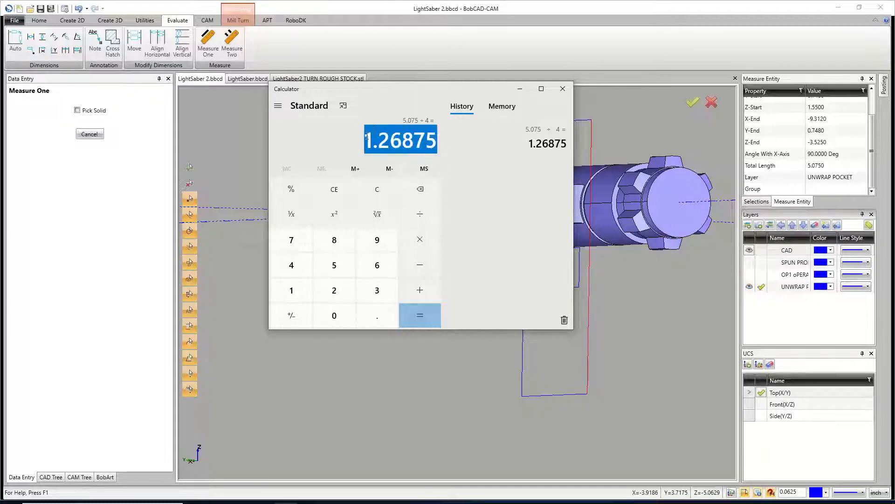
right_click(396, 145)
left_click(407, 144)
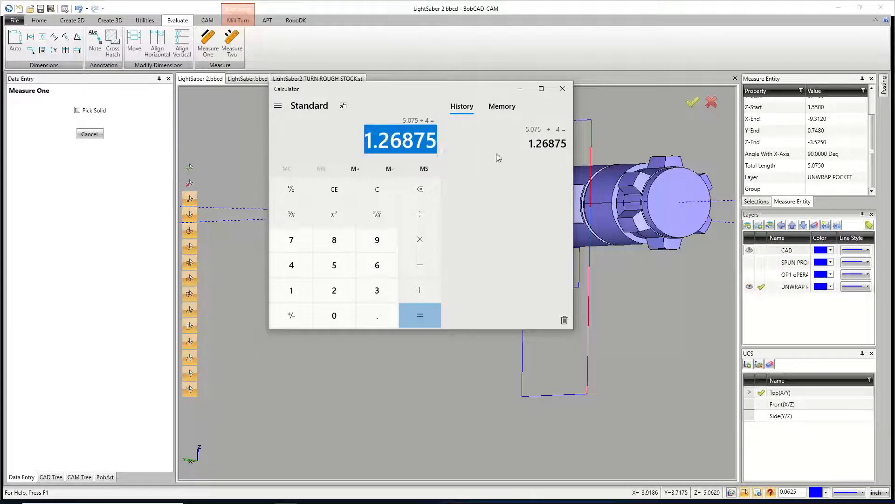
left_click(520, 90)
left_click(90, 134)
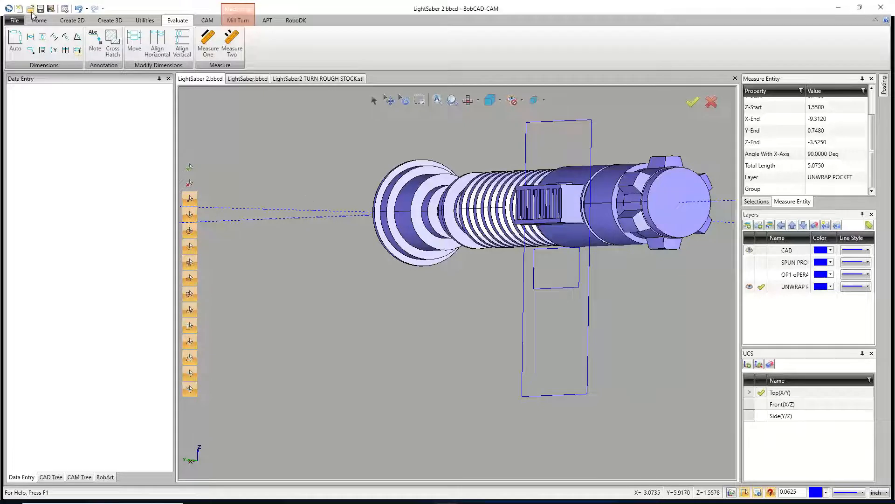
left_click(145, 23)
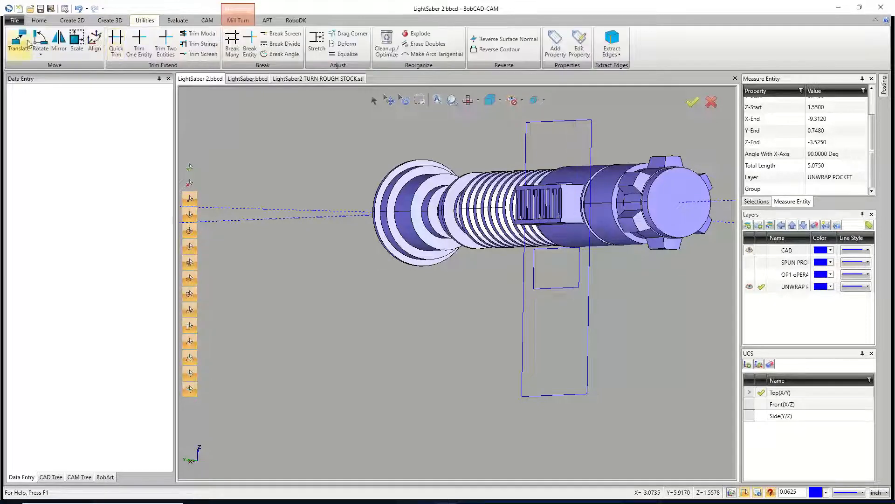
left_click(18, 39)
left_click_drag(39, 183, 15, 185)
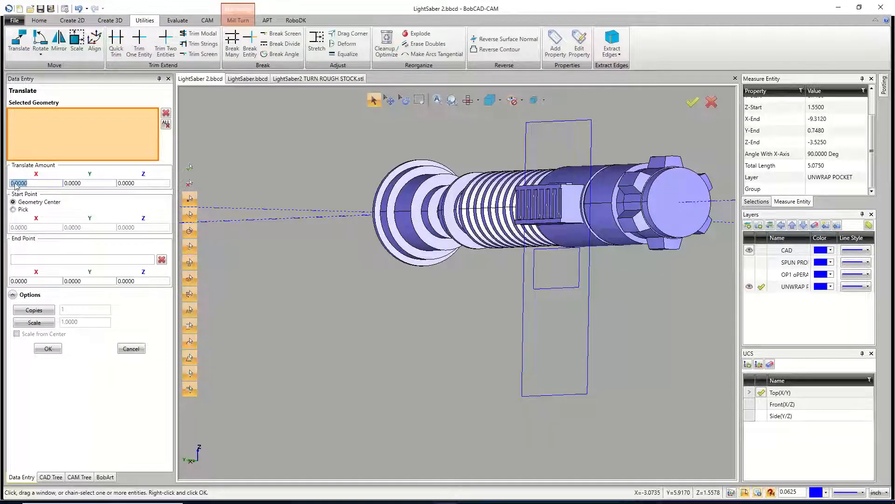
right_click(18, 185)
left_click(35, 207)
left_click(555, 288)
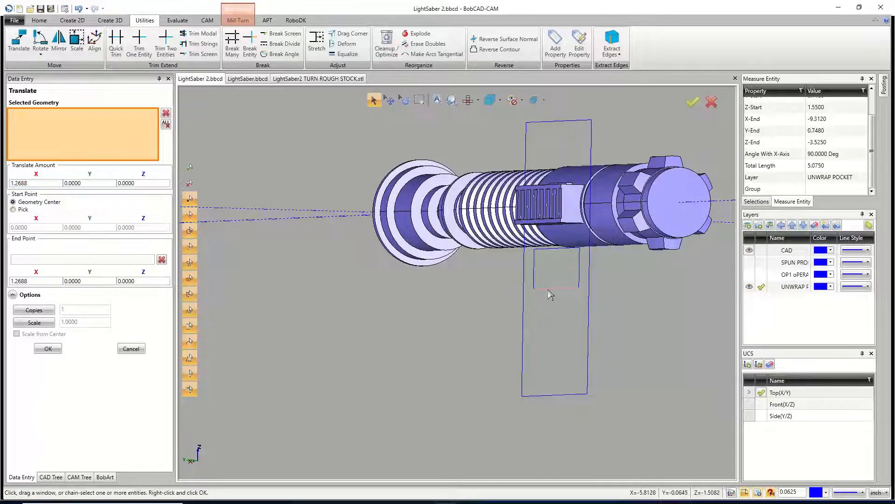
left_click(549, 289)
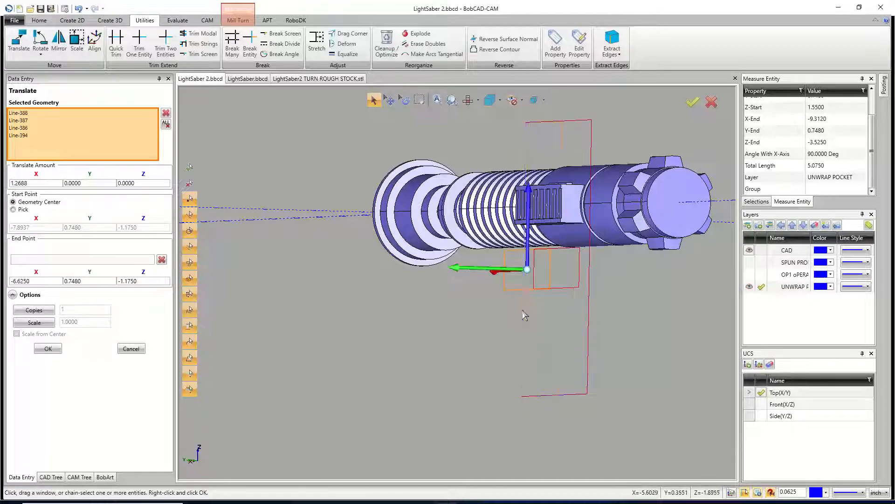
middle_click_drag(549, 311, 523, 316)
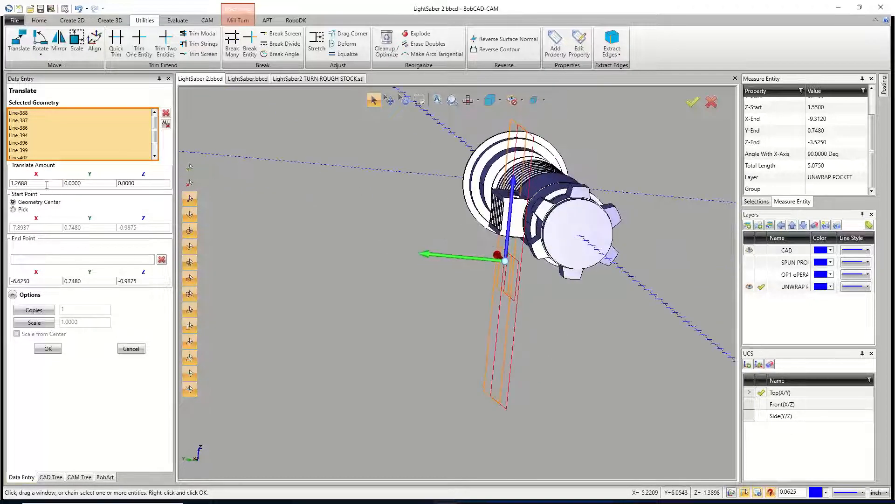
left_click_drag(45, 184, 9, 184)
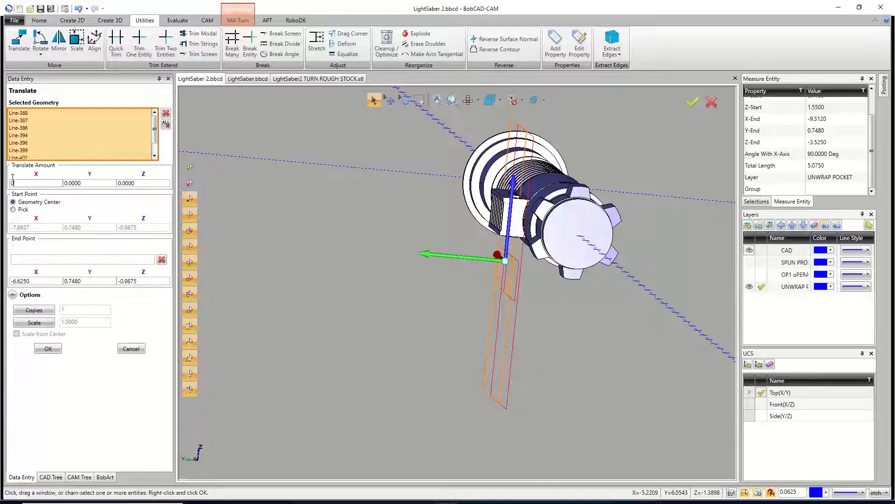
left_click(150, 184)
left_click_drag(152, 184, 98, 176)
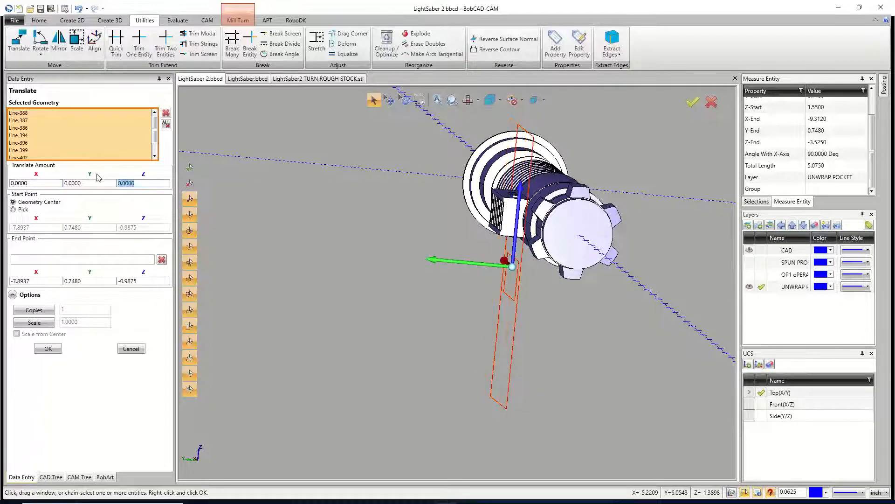
key("ctrl+v")
left_click(91, 185)
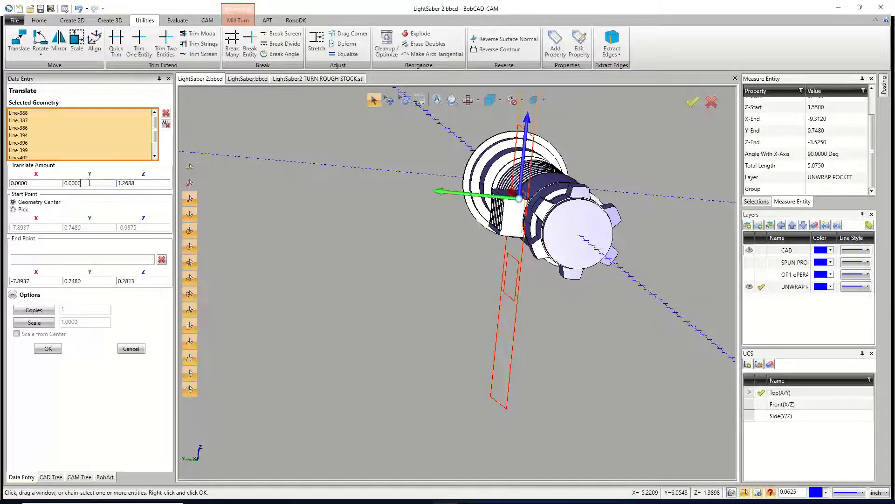
middle_click_drag(483, 281, 523, 285)
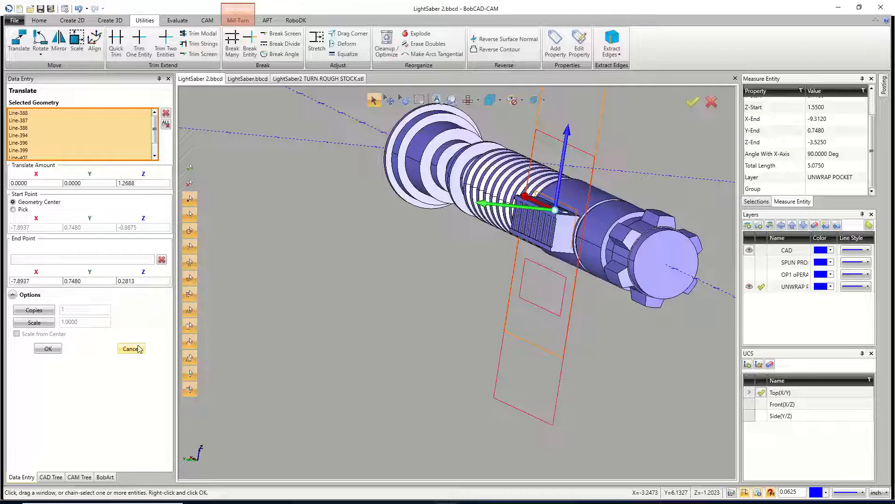
left_click(131, 349)
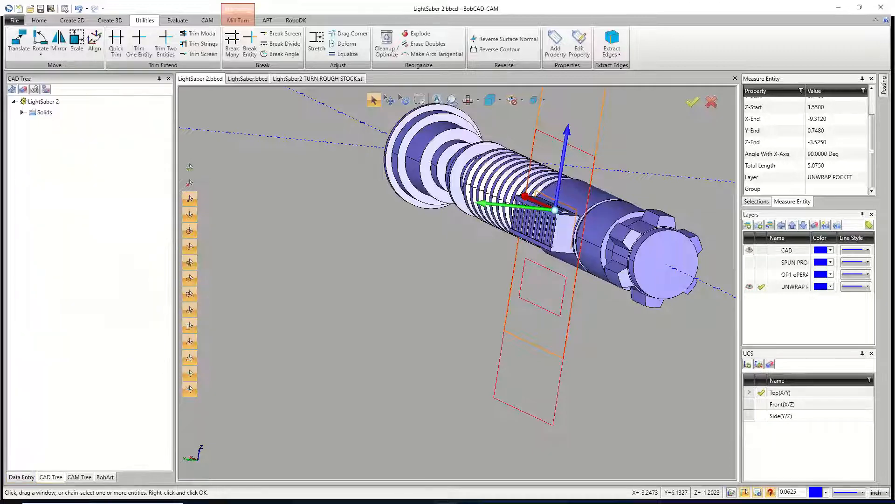
- Switch to Calculator, subtract .375 from 5.075, divide the difference by 4, and return to the model
left_click(287, 498)
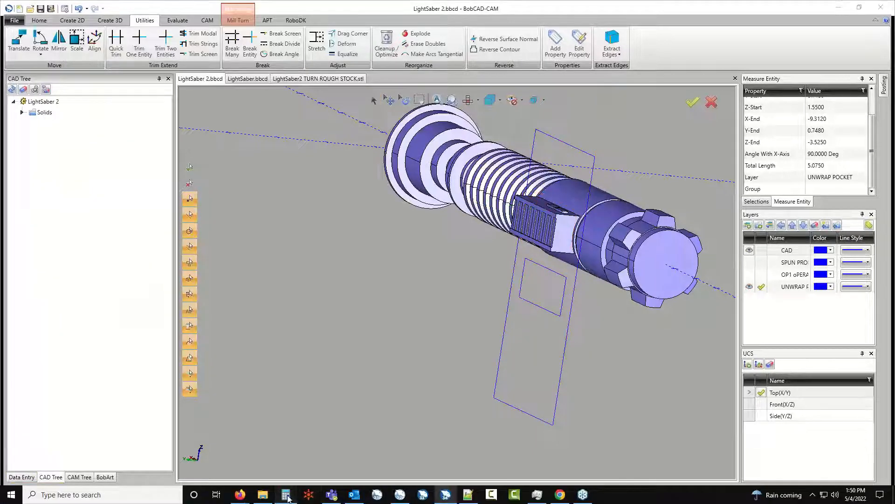
type("5.0")
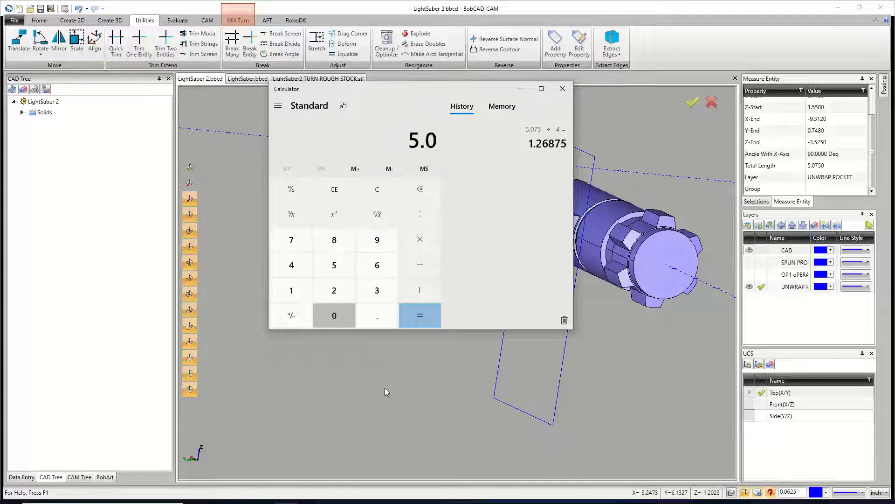
type("75-.375")
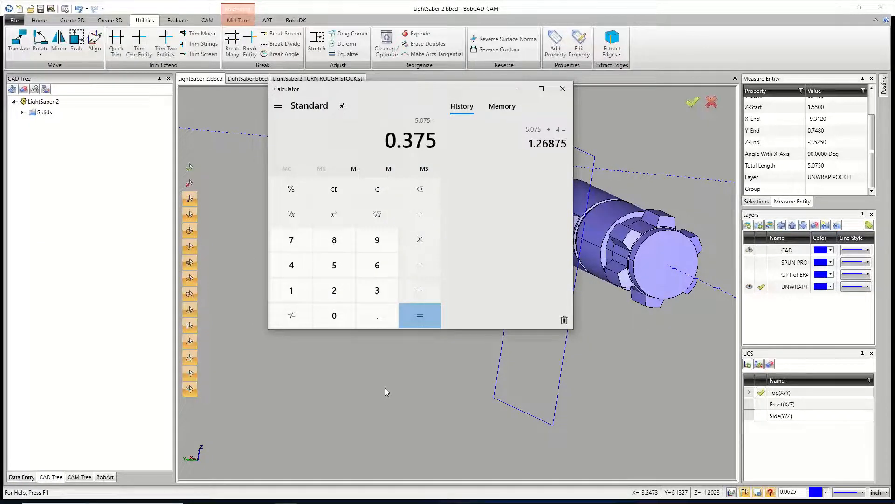
key("Return")
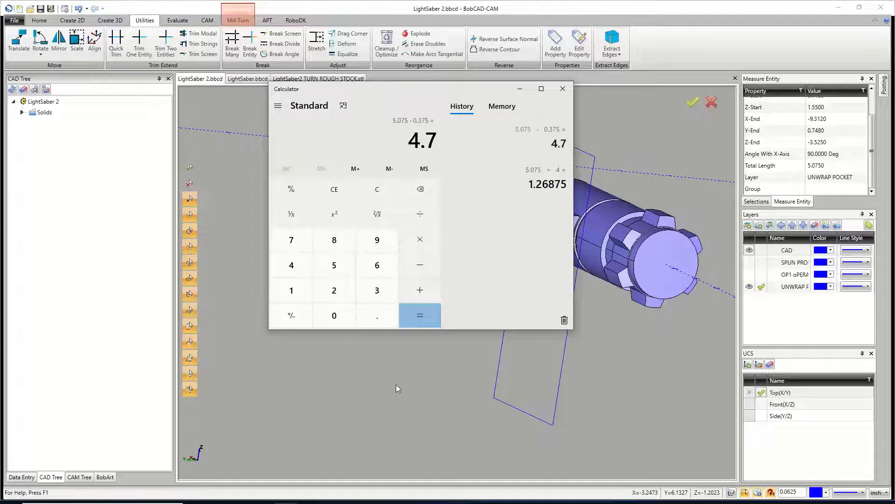
type("/4")
key("Return")
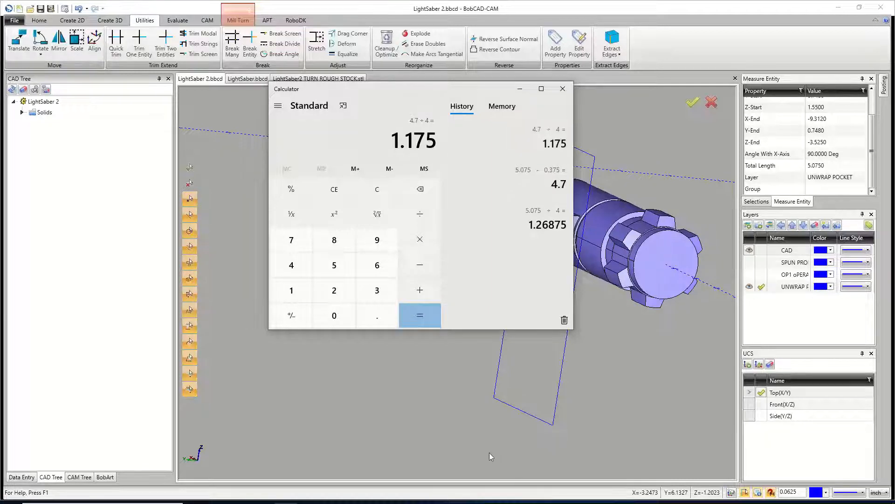
left_click(489, 453)
- Translate the inner and outer unwrapped rectangles together by 1.175 along Z
left_click(25, 33)
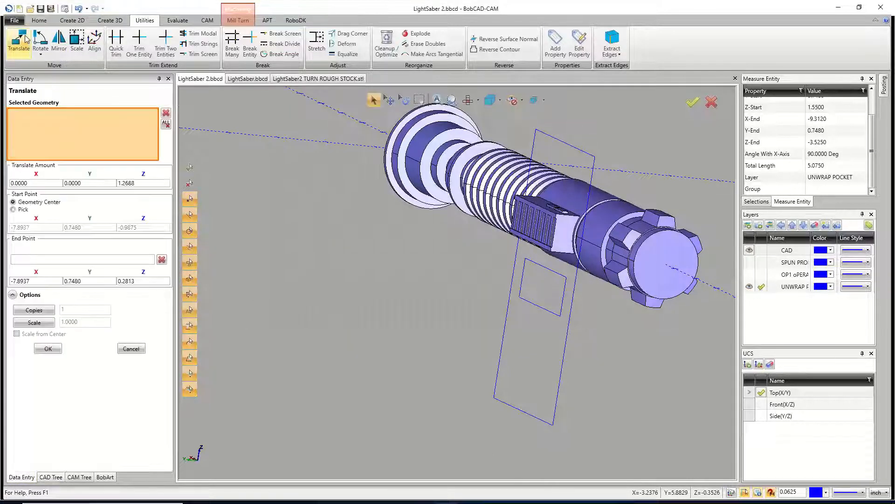
left_click_drag(143, 184, 94, 176)
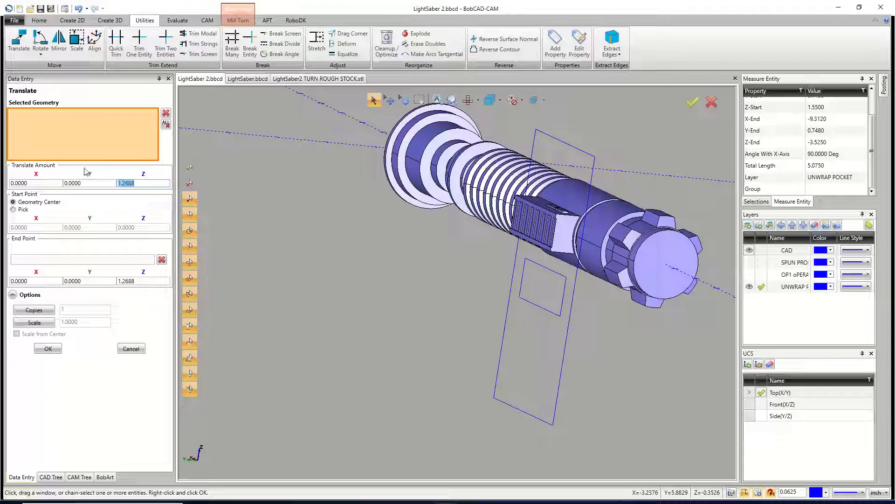
type("1.175")
key("Tab")
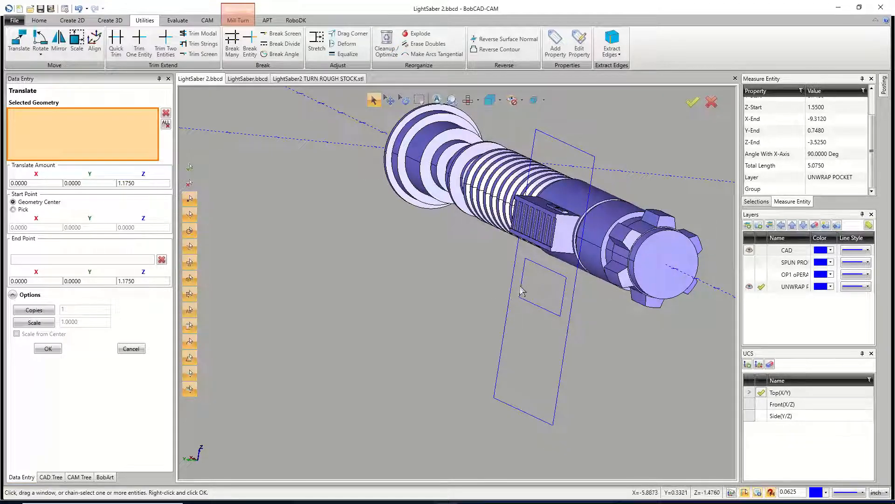
left_click(522, 290)
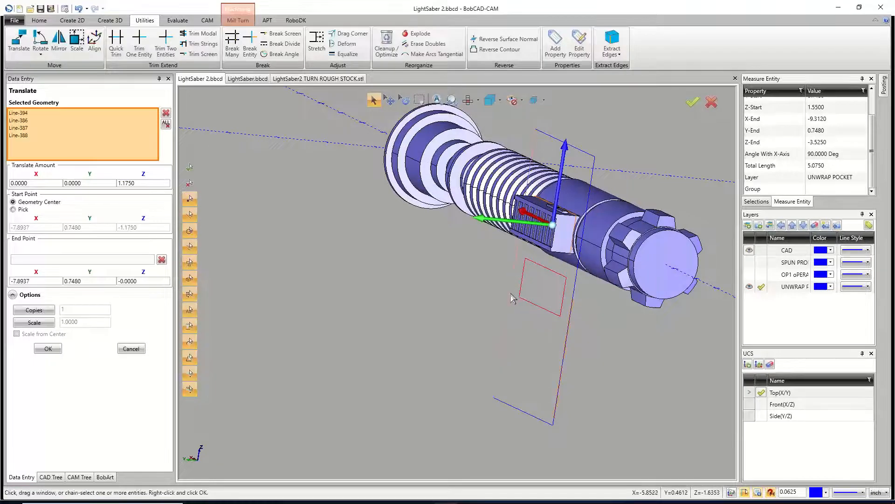
left_click(512, 296)
scroll(555, 226, "up", 5)
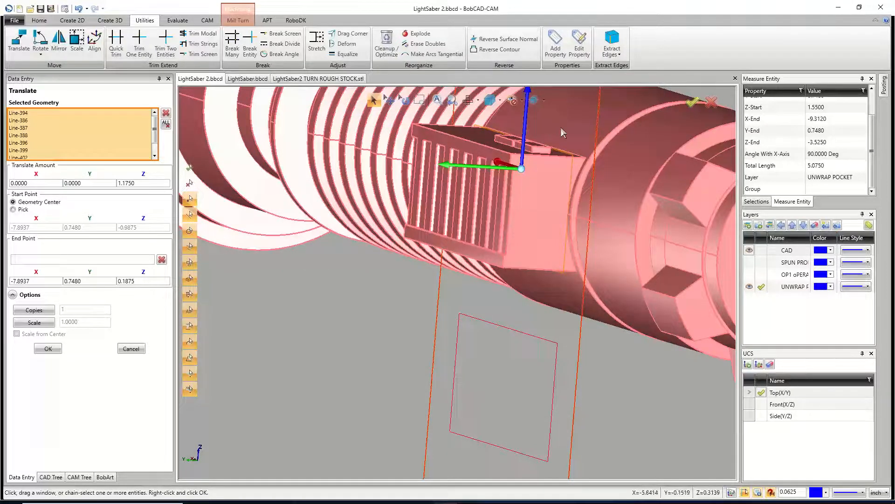
left_click(55, 353)
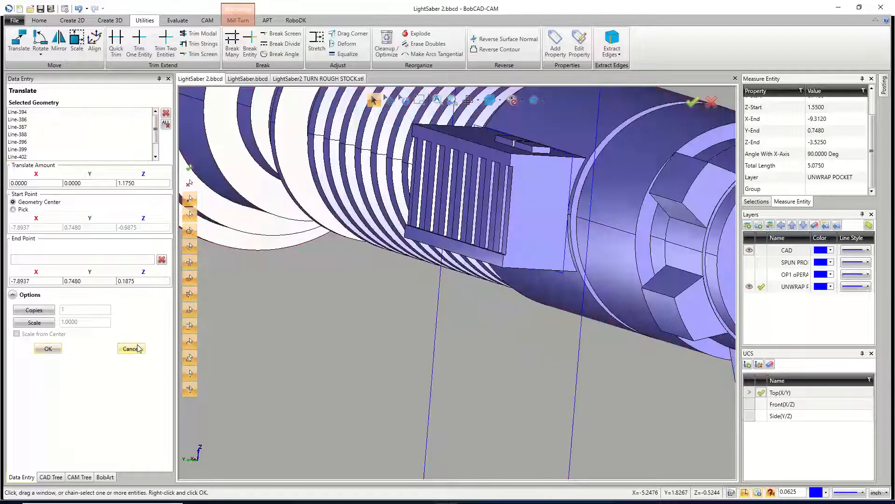
left_click(137, 349)
- Reselect the wrapped Feature 2 Axis geometry using the moved rectangles and recompute the feature's toolpath
scroll(335, 286, "down", 5)
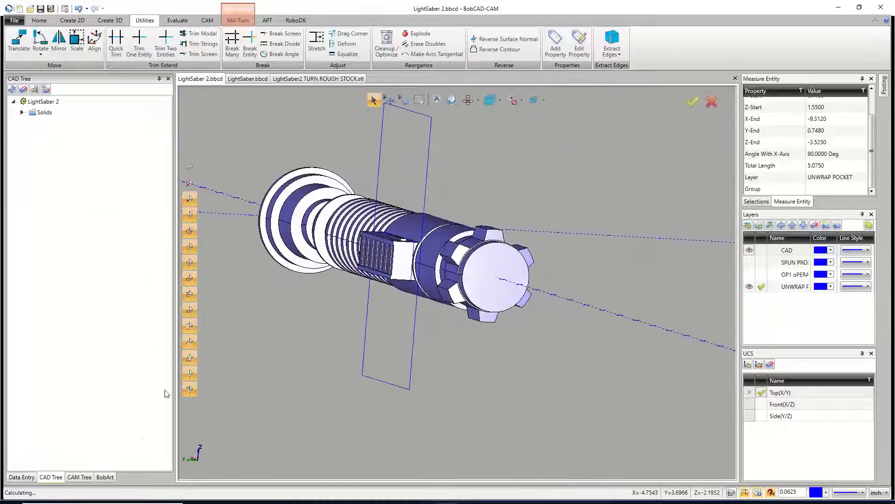
left_click(80, 477)
left_click(78, 284)
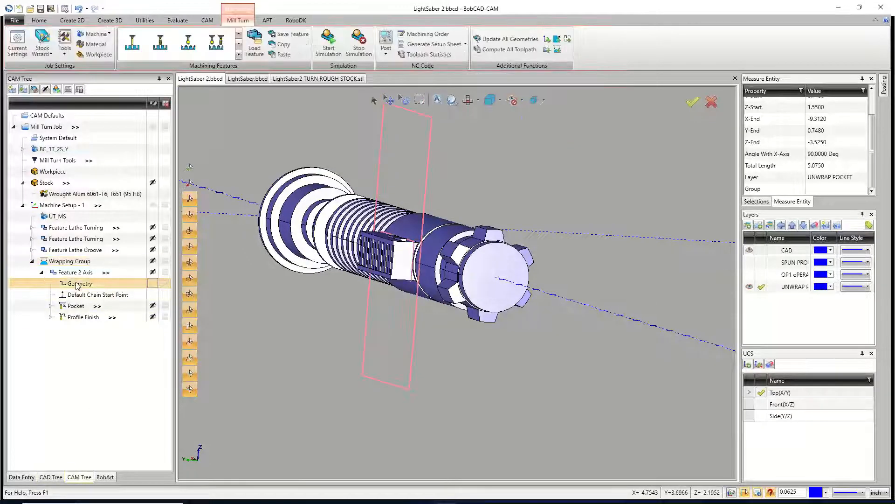
right_click(78, 285)
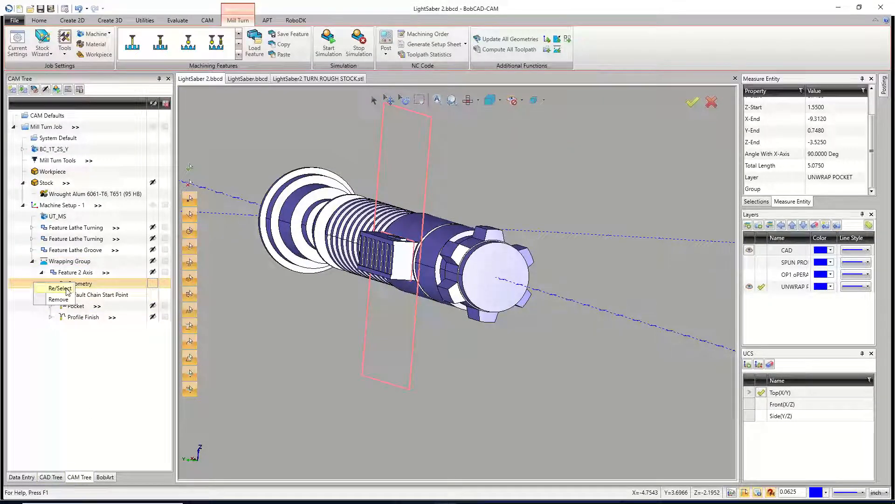
left_click(59, 289)
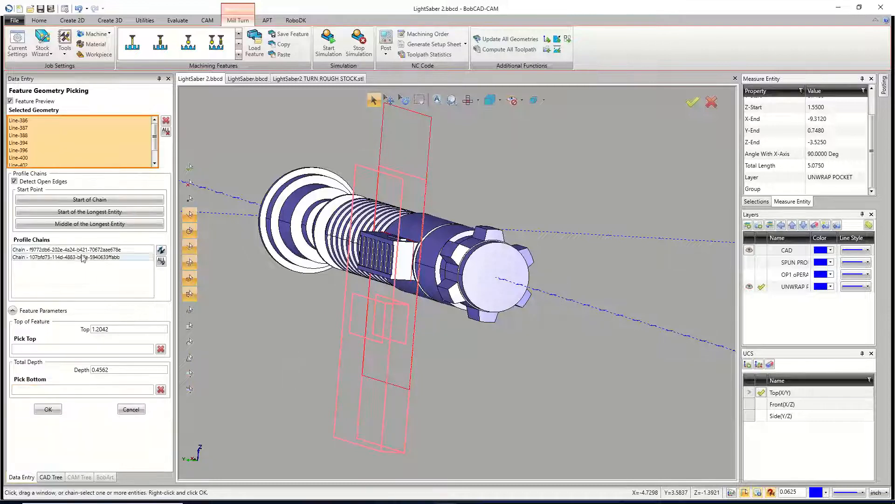
left_click(48, 410)
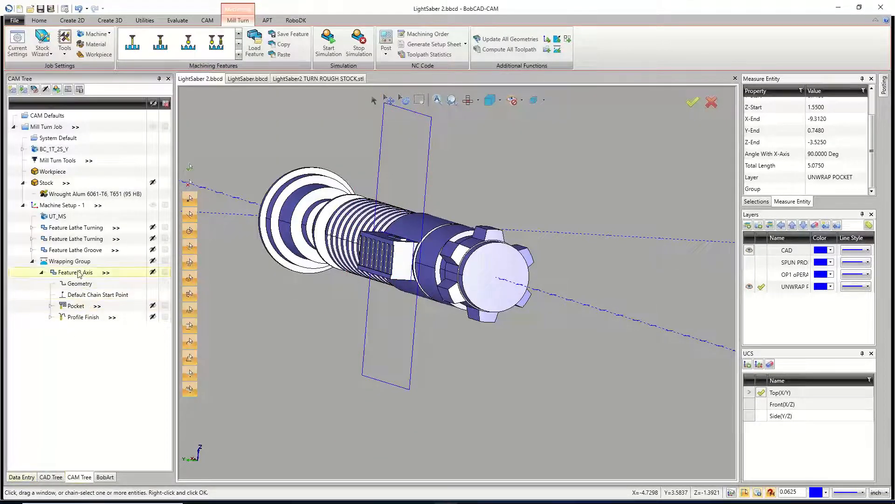
right_click(80, 274)
left_click(105, 37)
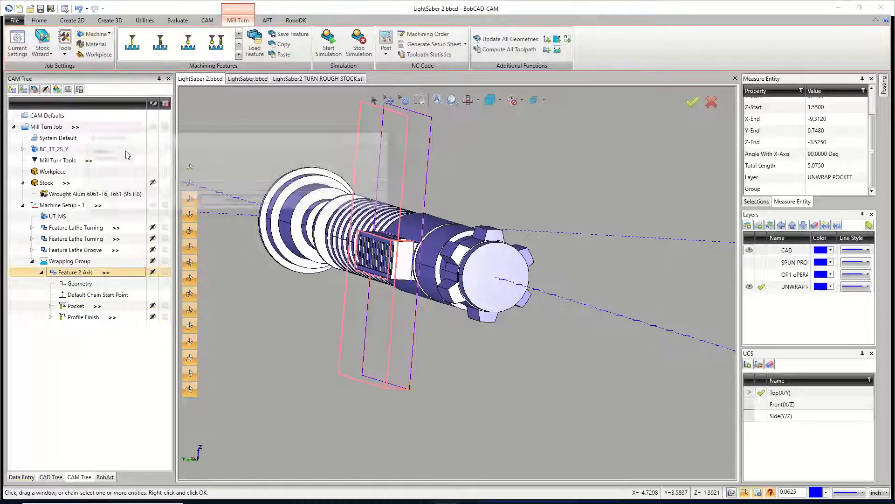
- Inspect the wrapped Pocket and Profile Finish toolpaths around the raised box from several angles
left_click(85, 307)
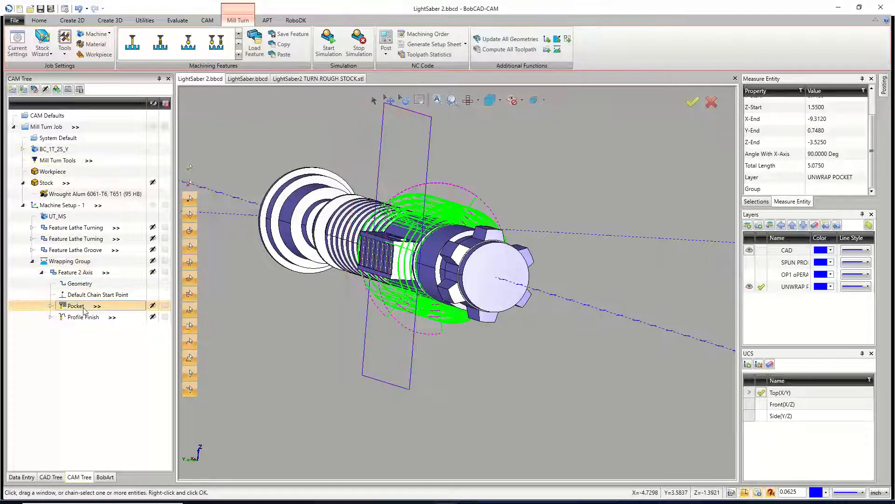
middle_click_drag(325, 245, 494, 290)
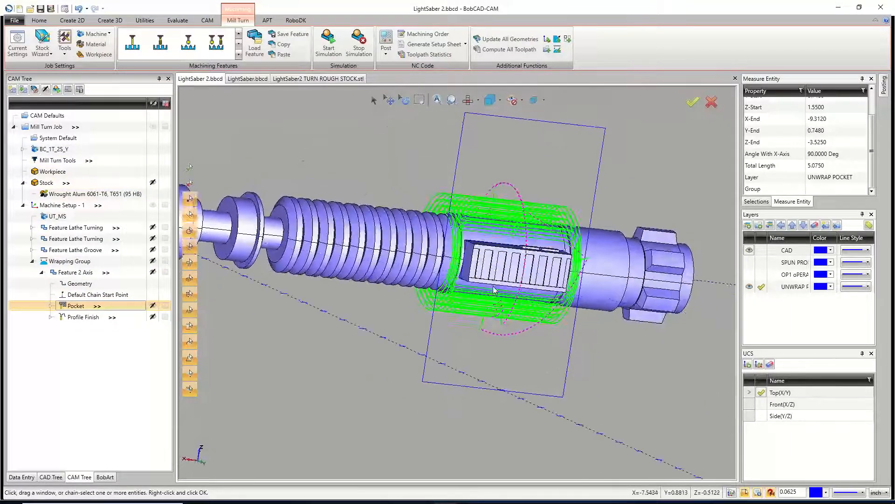
scroll(504, 273, "up", 3)
left_click(88, 317)
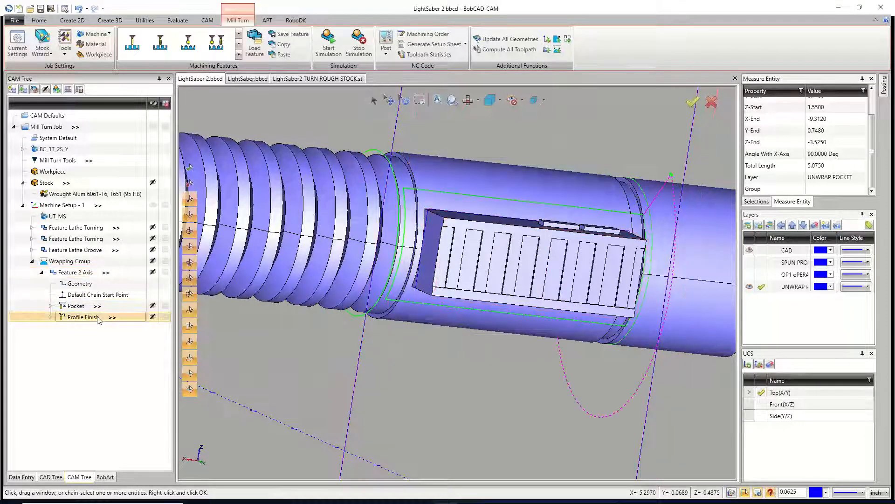
middle_click_drag(495, 281, 455, 217)
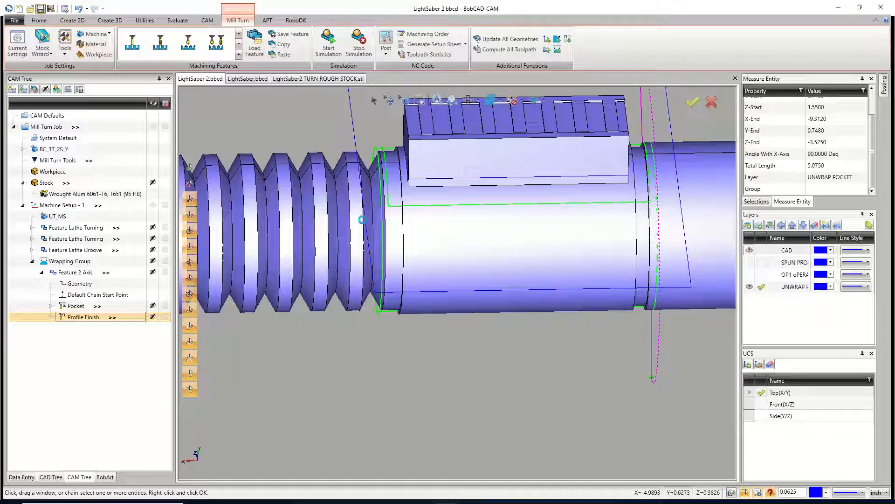
middle_click_drag(493, 276, 438, 306)
middle_click_drag(466, 353, 478, 306)
scroll(477, 307, "down", 3)
scroll(443, 267, "up", 5)
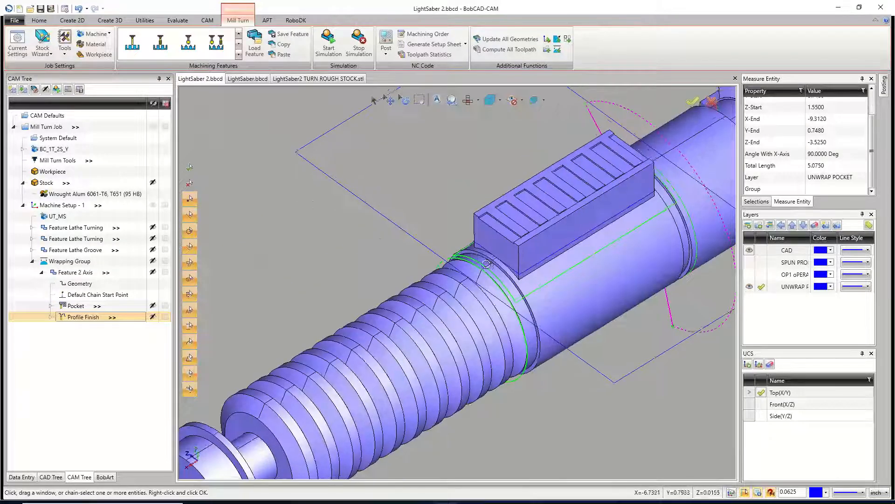
- Simulate the job from the Pocket-ENDMILL ROUGH operation through to the end, adjusting the run speed along the way
left_click(326, 47)
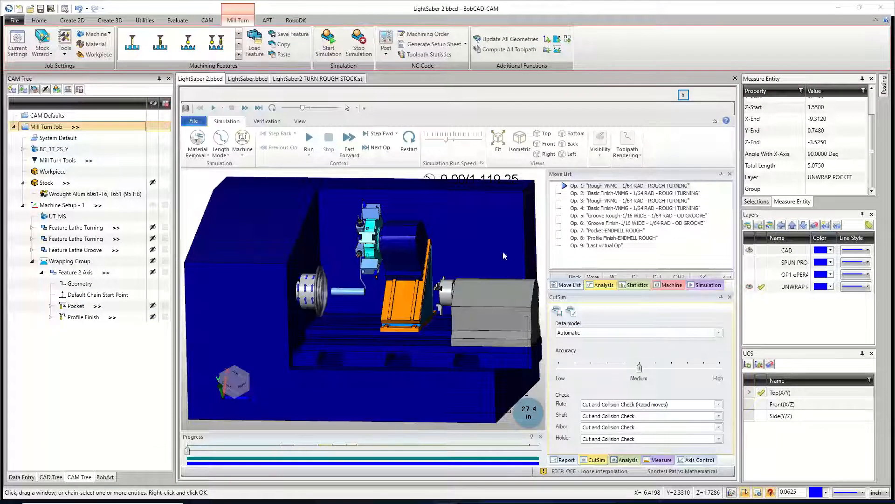
scroll(388, 340, "up", 6)
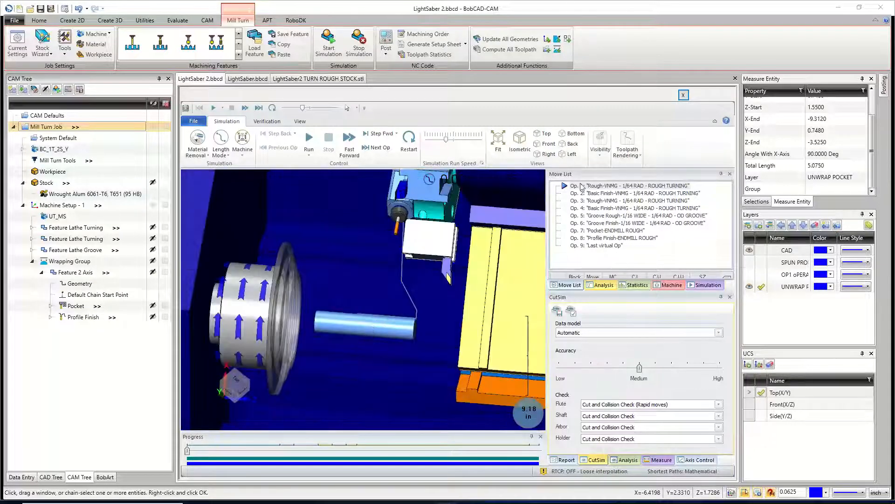
left_click(596, 231)
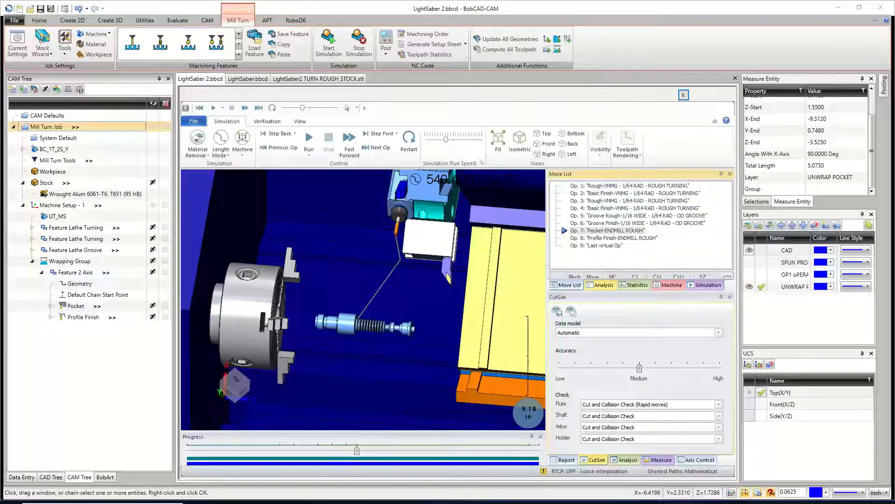
left_click(309, 140)
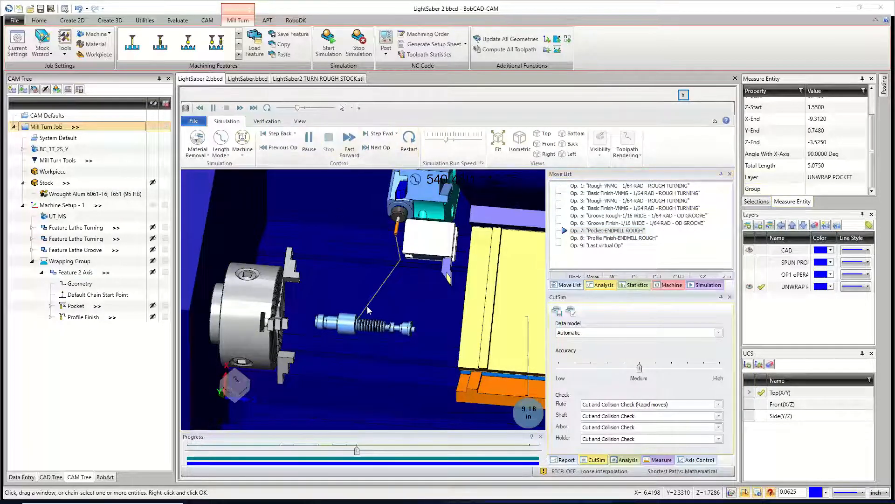
scroll(350, 343, "up", 2)
scroll(351, 345, "up", 4)
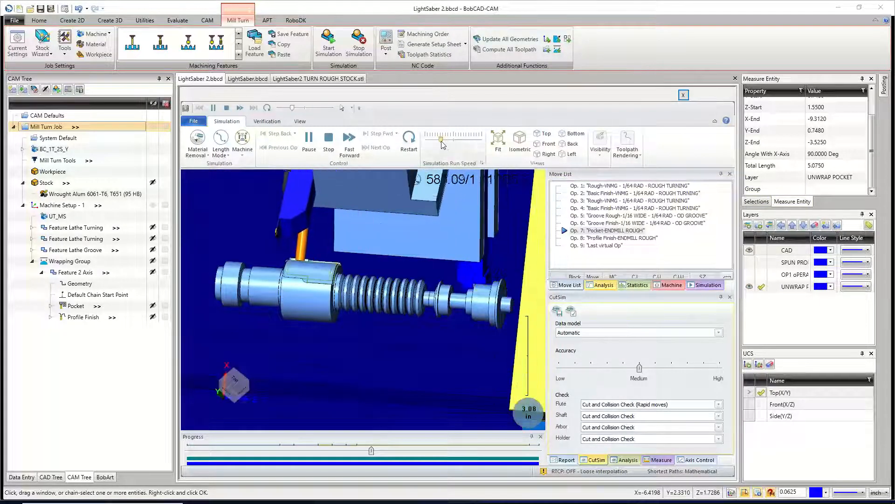
left_click_drag(446, 139, 442, 141)
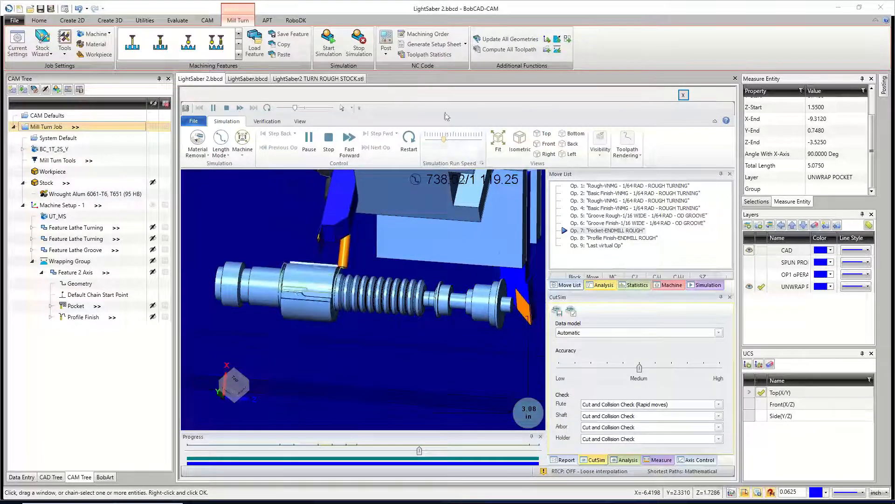
left_click_drag(450, 143, 454, 143)
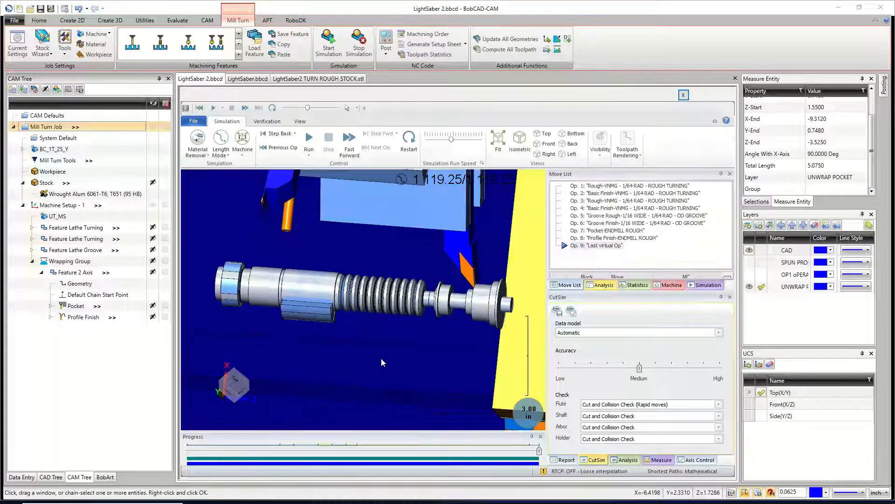
- Show only the workpiece and stock, inspect the simulated cut around the raised box, and close the simulation
middle_click_drag(410, 340, 369, 325)
scroll(354, 324, "down", 4)
left_click(241, 149)
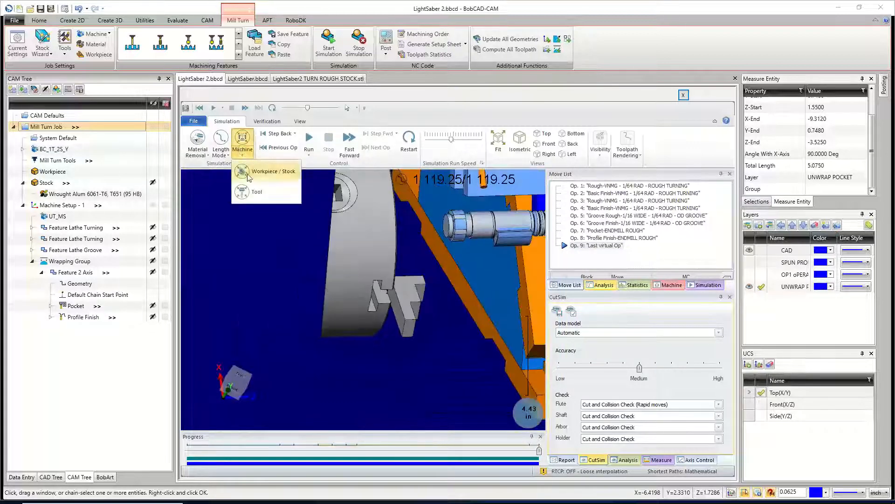
left_click(249, 186)
middle_click_drag(353, 355, 317, 339)
scroll(317, 339, "up", 10)
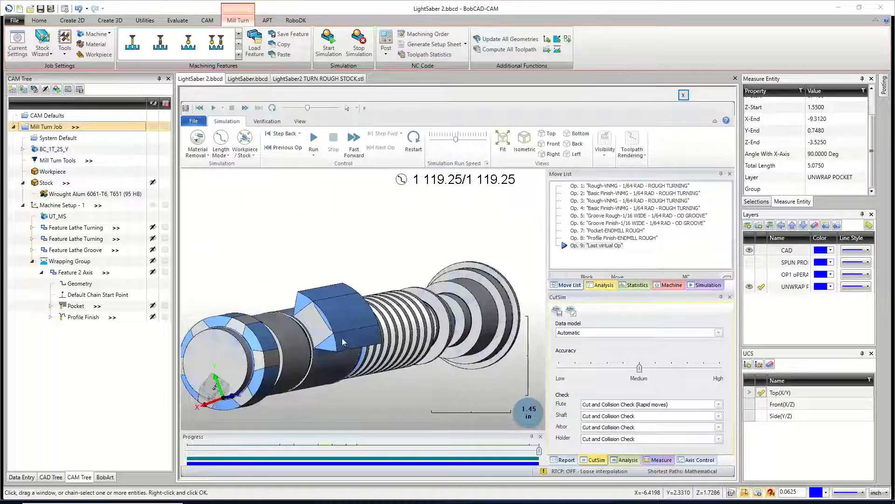
scroll(323, 344, "up", 2)
scroll(323, 340, "up", 1)
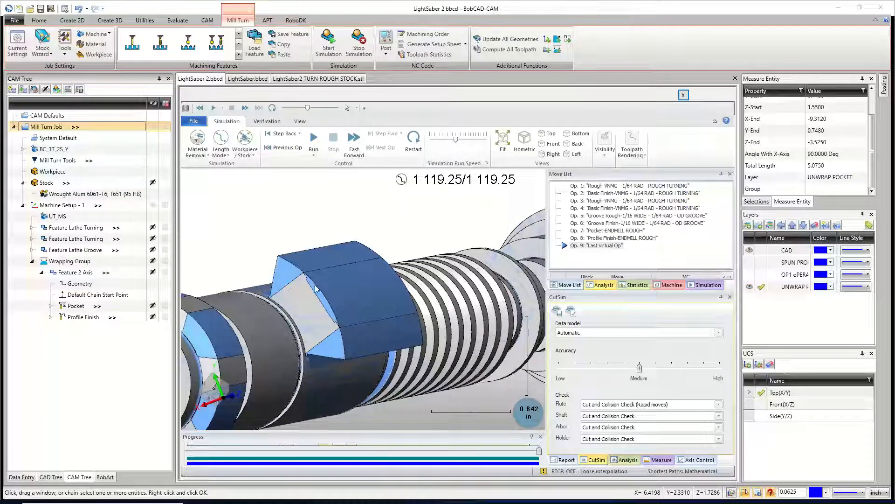
middle_click_drag(362, 293, 348, 295)
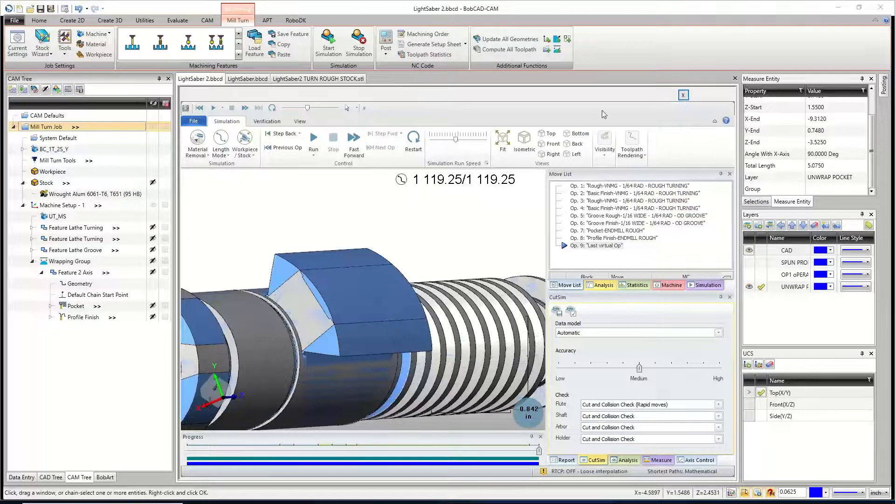
left_click(684, 95)
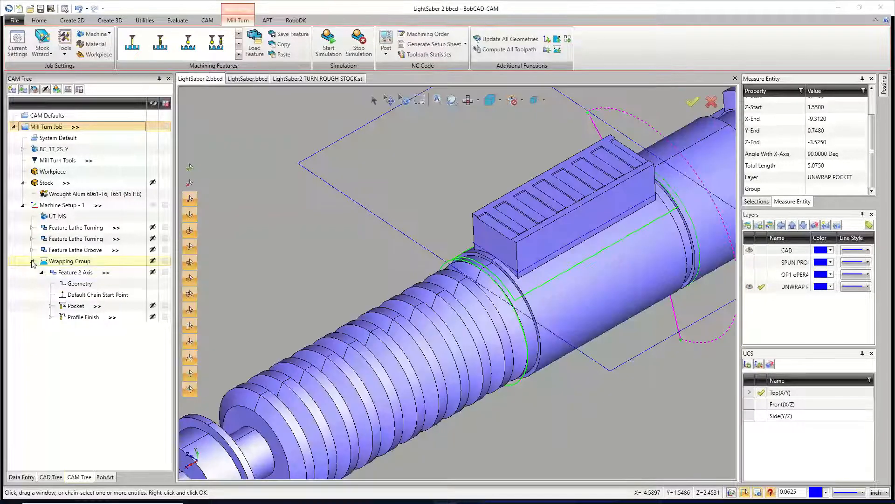
- Collapse the wrapping group, then make CAD the active layer with the unwrapped pocket layer hidden
left_click(32, 261)
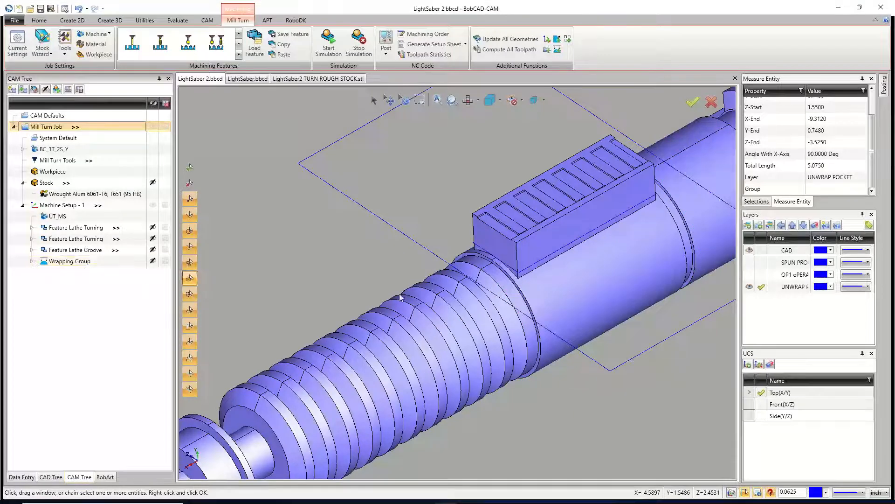
scroll(515, 310, "down", 3)
left_click(762, 251)
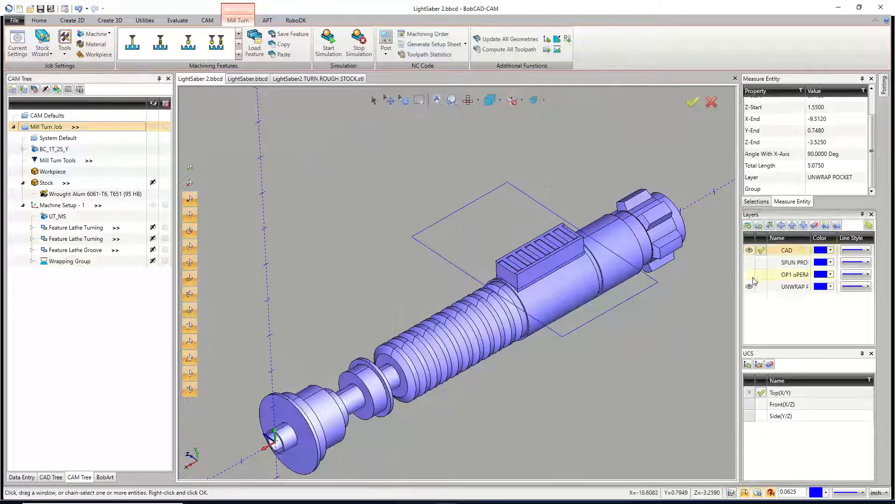
left_click(750, 286)
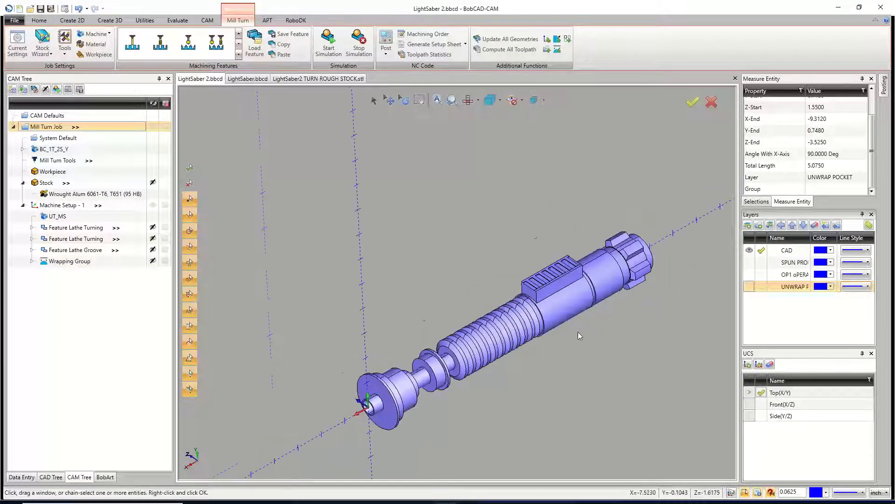
- Start adding an index system to Machine Setup - 1 for the slotted top of the raised box
scroll(610, 309, "up", 5)
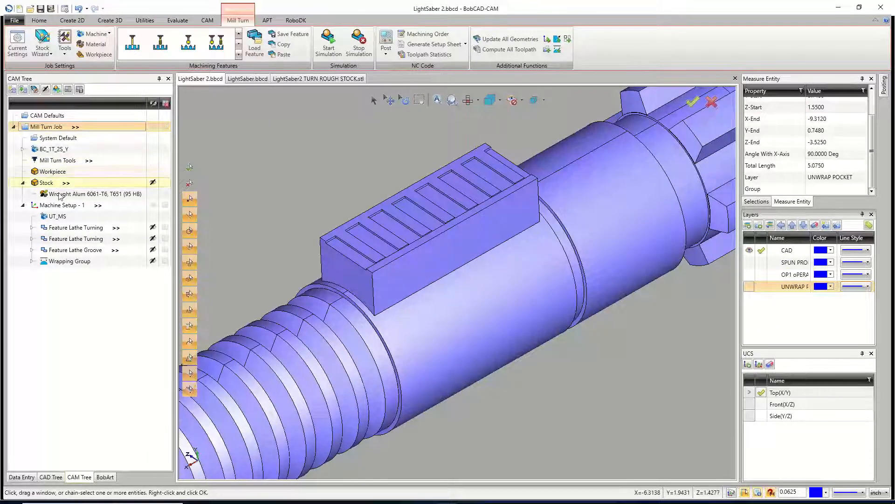
right_click(65, 205)
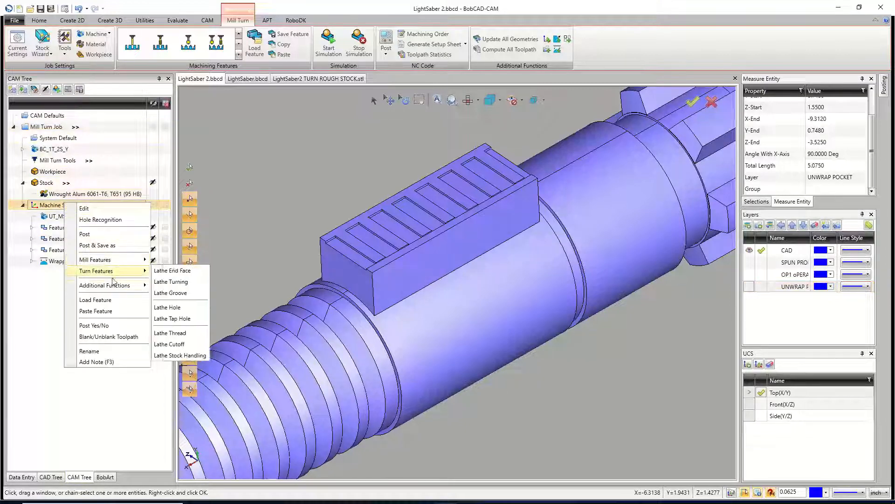
mouse_move(114, 286)
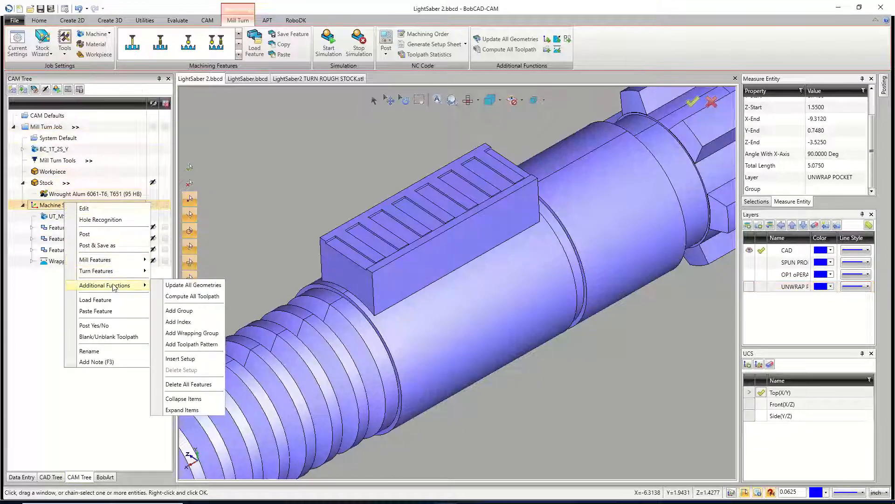
left_click(177, 321)
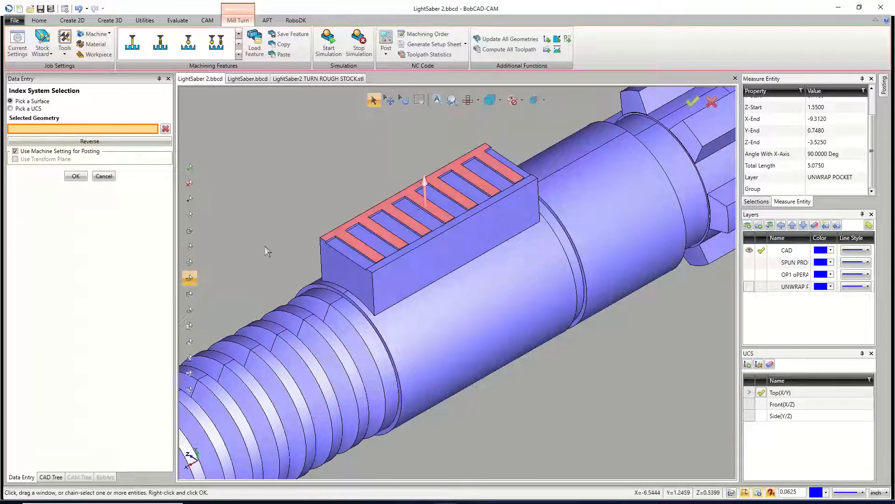
- Create the index system from the slotted top face of the raised rectangular block
left_click(417, 204)
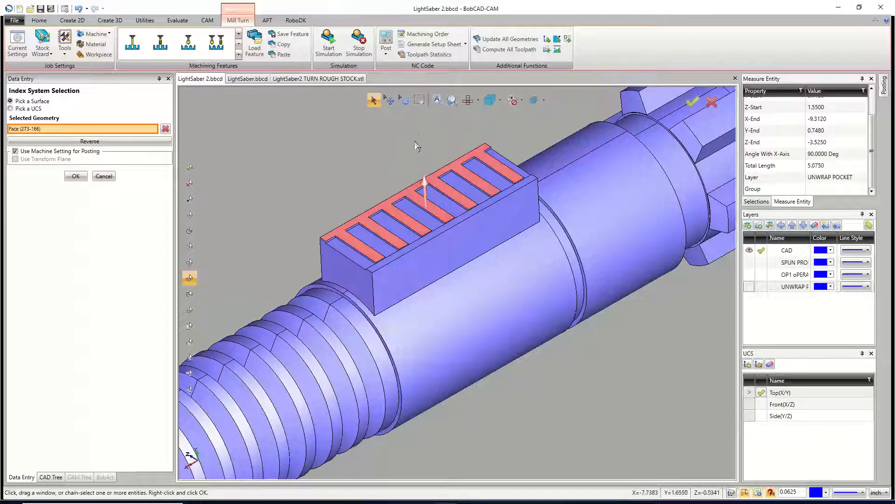
mouse_move(472, 251)
middle_mouse_down()
mouse_move(496, 260)
mouse_move(485, 261)
middle_mouse_up()
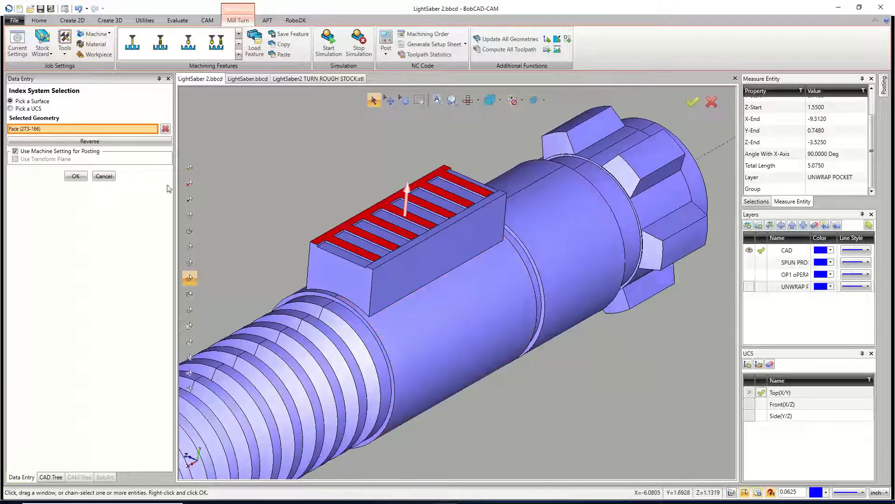
left_click(76, 176)
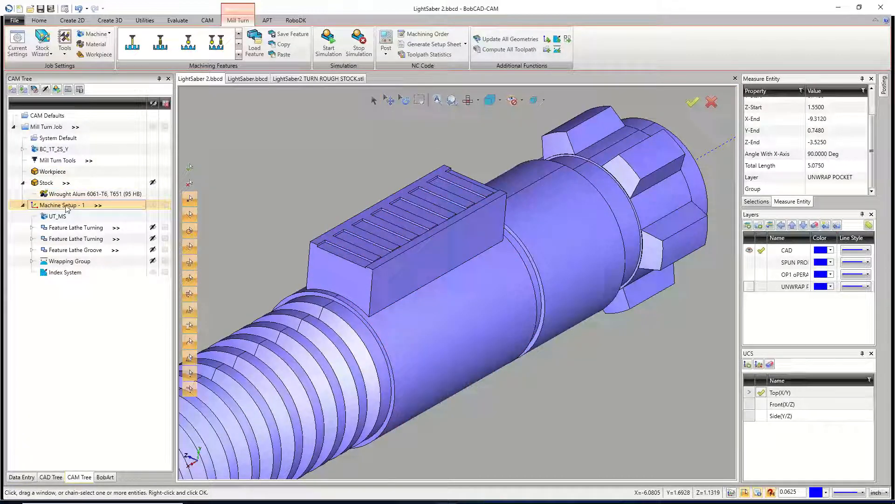
- Add a Mill 2 Axis feature to the index system and select the block's two long upper edges as its geometry
right_click(70, 273)
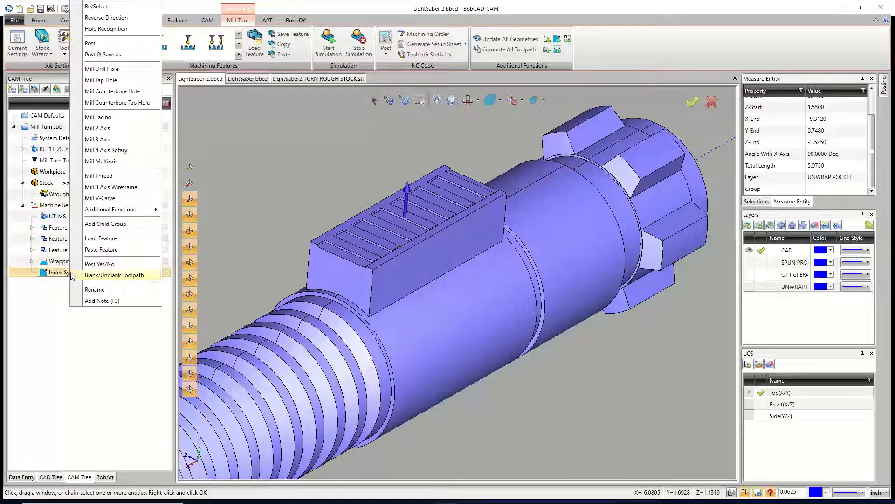
left_click(93, 127)
left_click(396, 160)
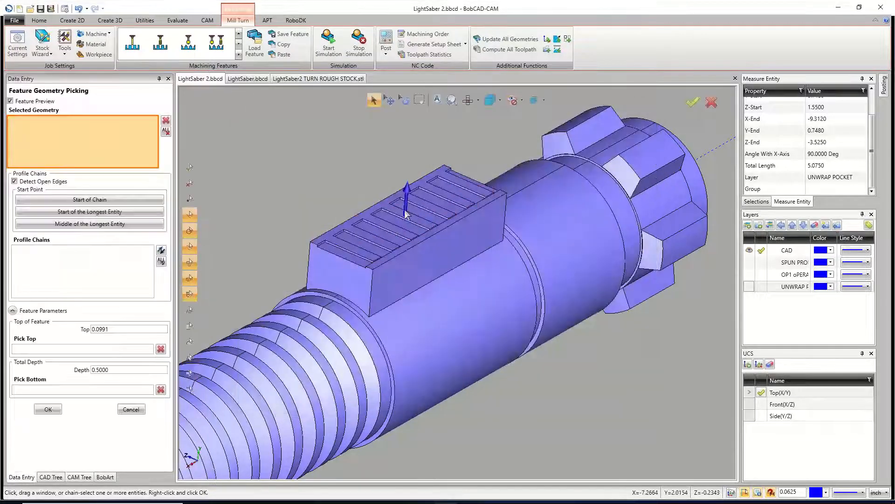
left_click(413, 248)
left_click(414, 247)
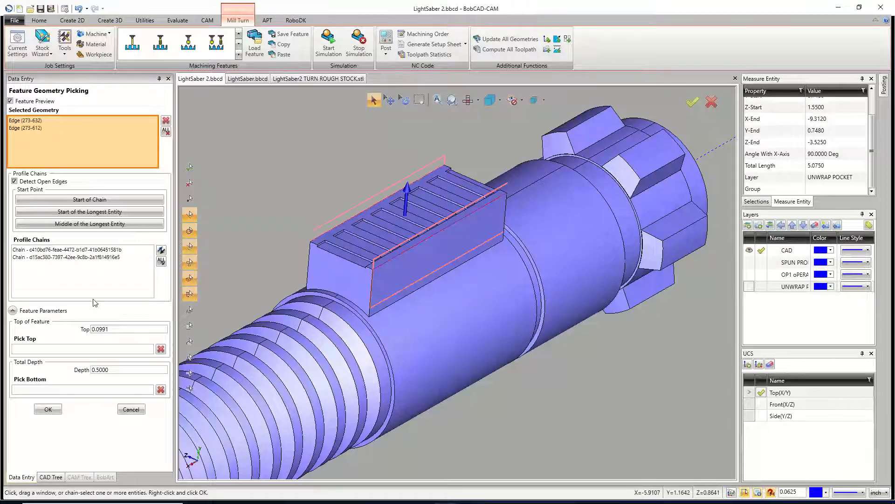
- Set the feature's bottom from the block's lower corner point, check the profile chain directions and accept the geometry
left_click(106, 390)
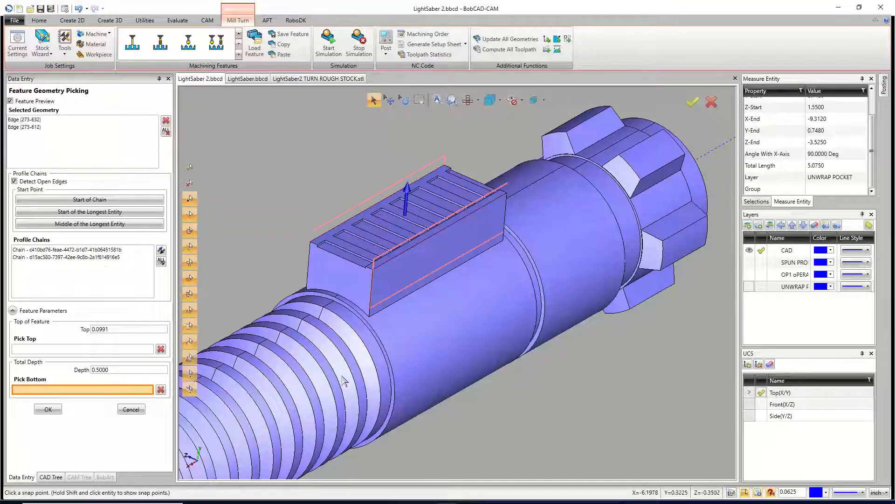
left_click(385, 308)
mouse_move(419, 322)
middle_mouse_down()
mouse_move(432, 330)
mouse_move(422, 326)
middle_mouse_up()
left_click(52, 257)
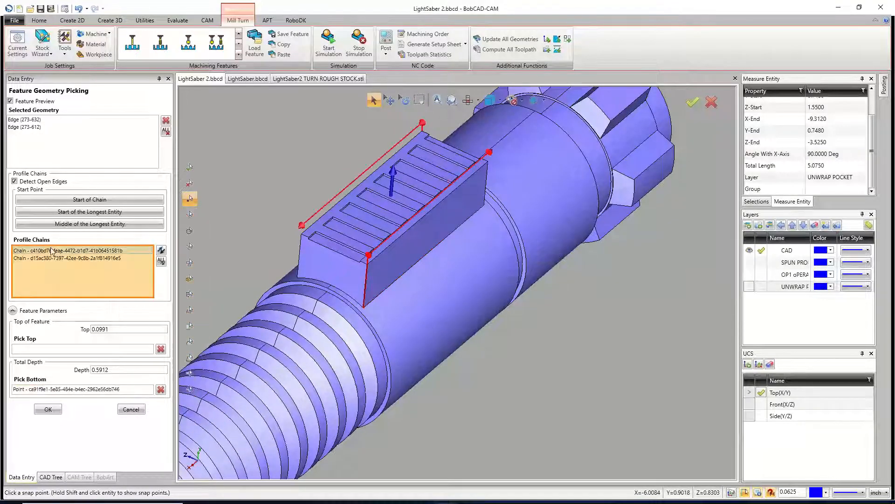
middle_click_drag(410, 274, 406, 272)
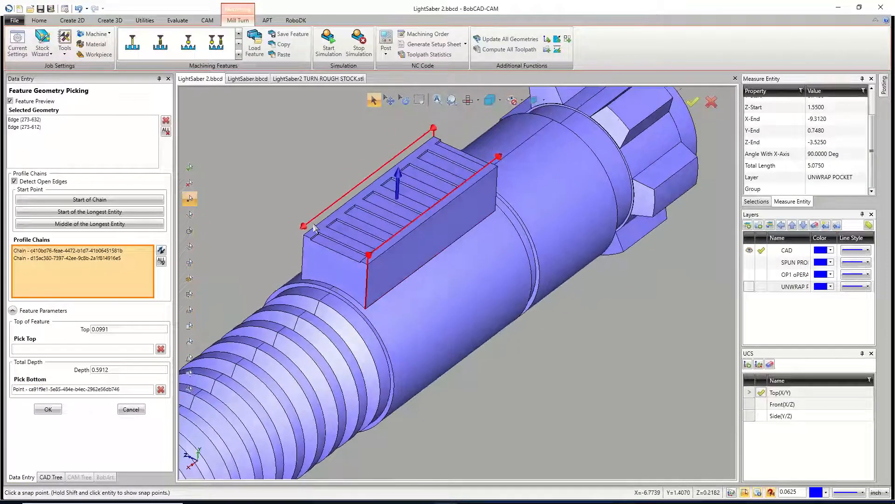
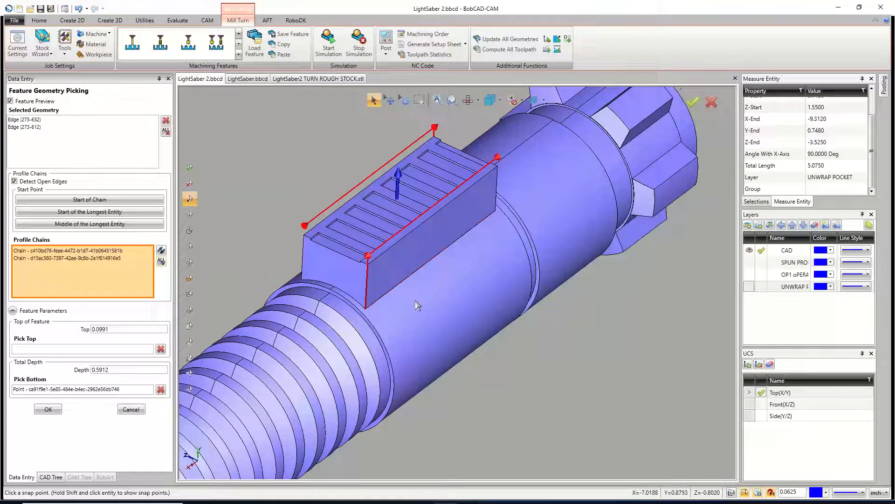
left_click(48, 410)
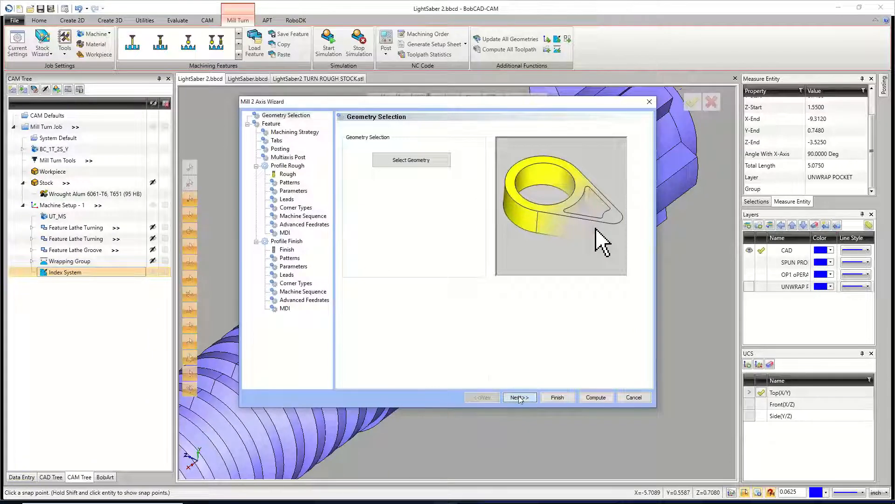
- Keep the default feature parameters and choose the Profiling strategy with the Profile Rough and Profile Finish operations
left_click(519, 398)
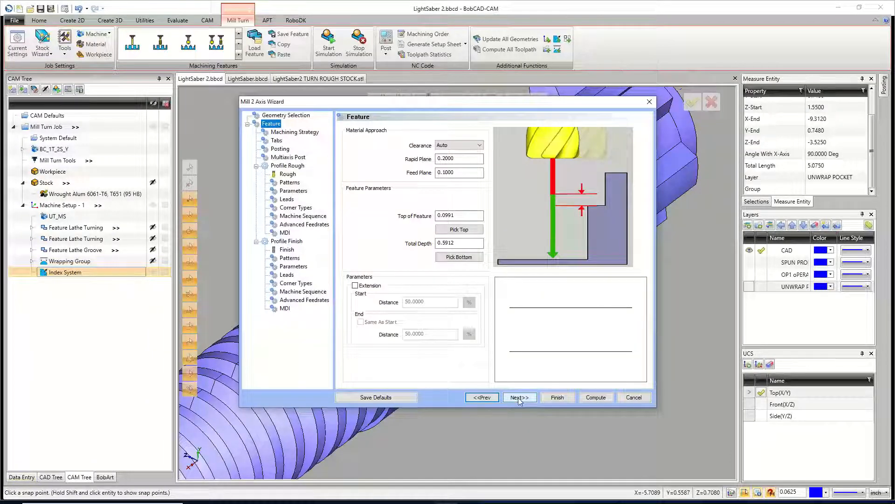
left_click(519, 398)
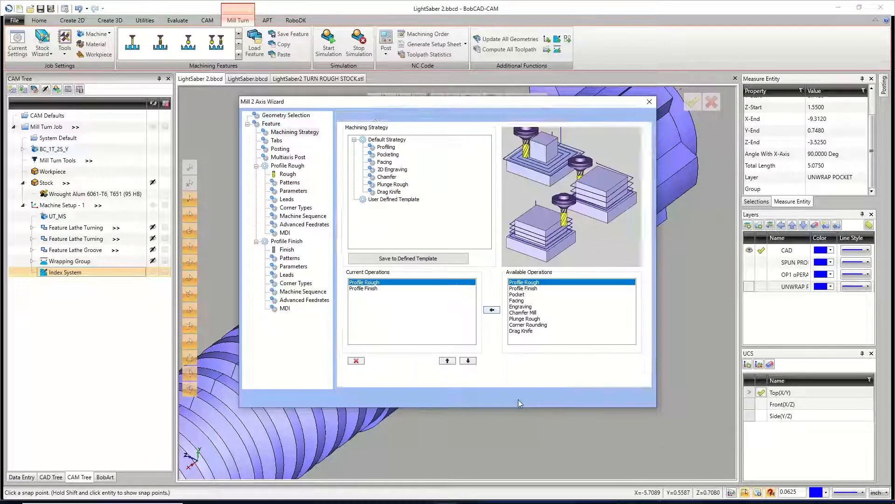
left_click(387, 147)
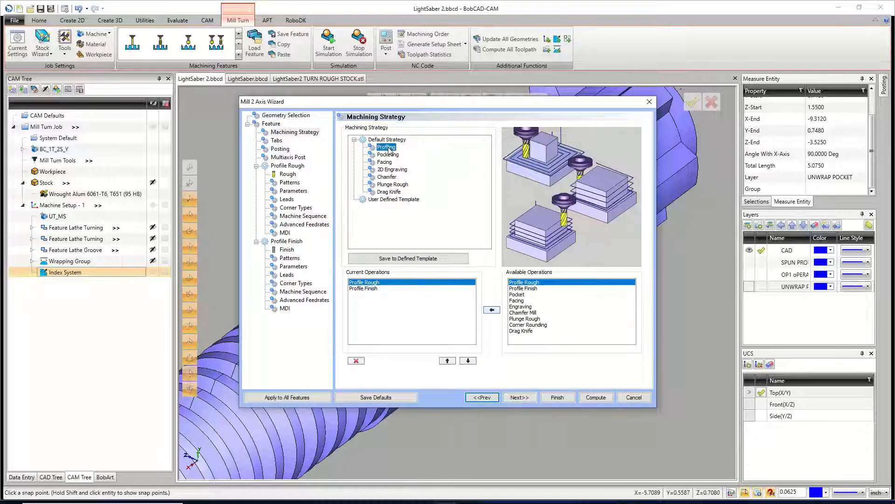
left_click(380, 289)
- Assign the 1/4 BALL ENDMILL - STANDARD from Station # 4 to the Profile Rough operation
left_click(527, 399)
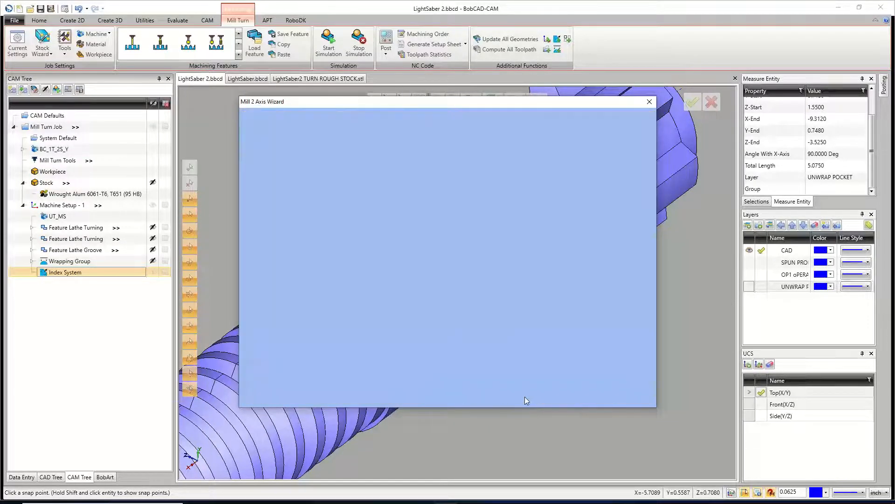
left_click(520, 397)
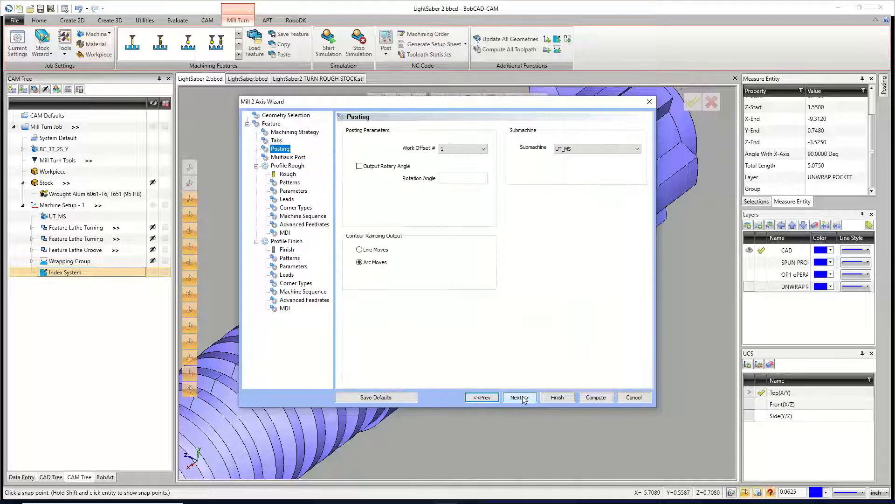
left_click(520, 397)
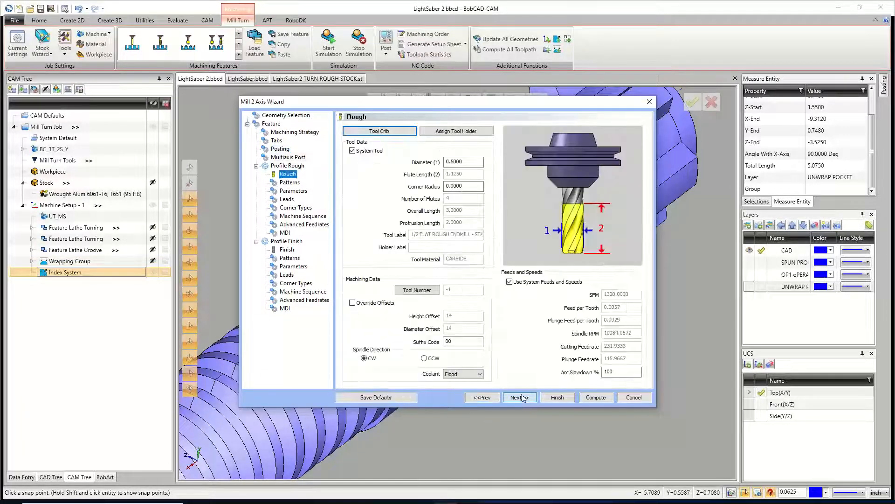
left_click(388, 133)
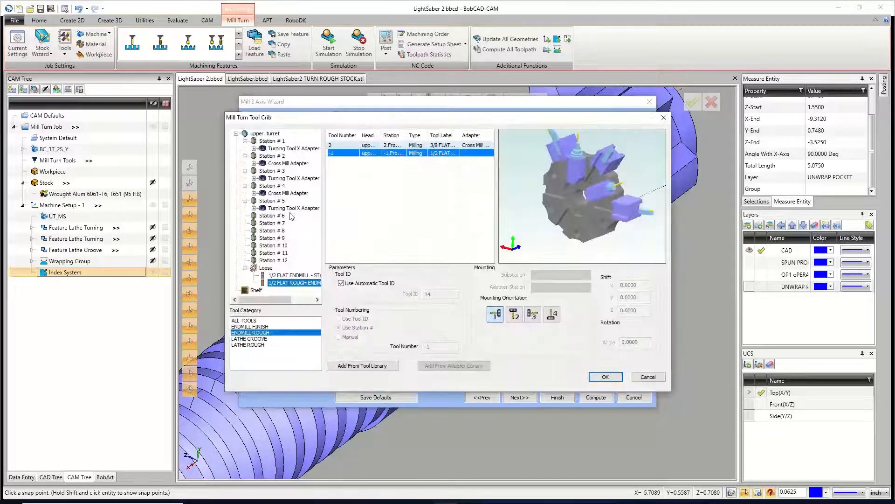
left_click(254, 193)
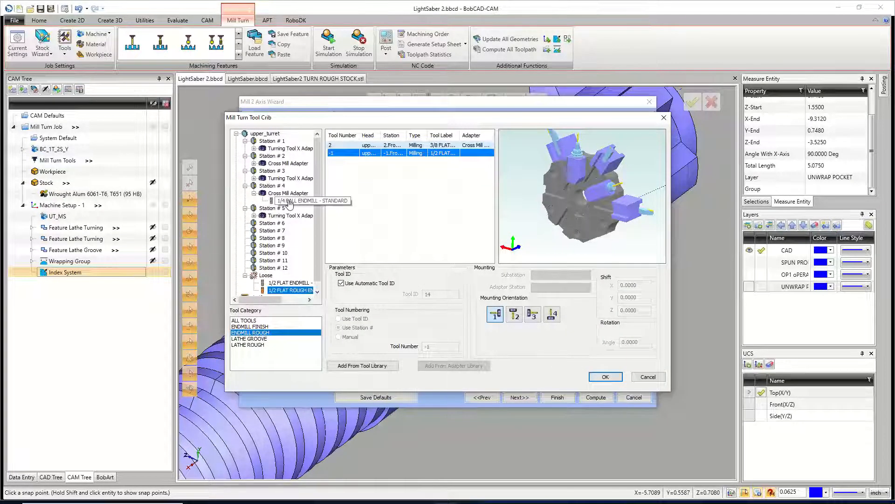
left_click(289, 200)
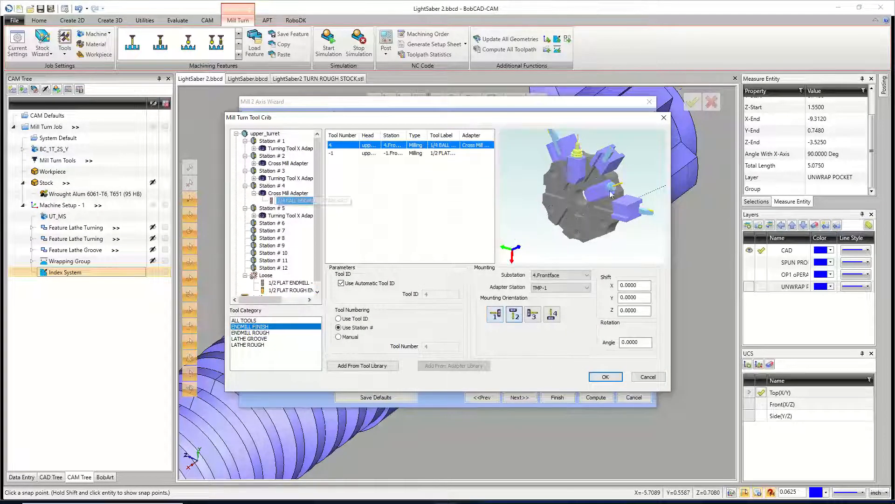
left_click(605, 377)
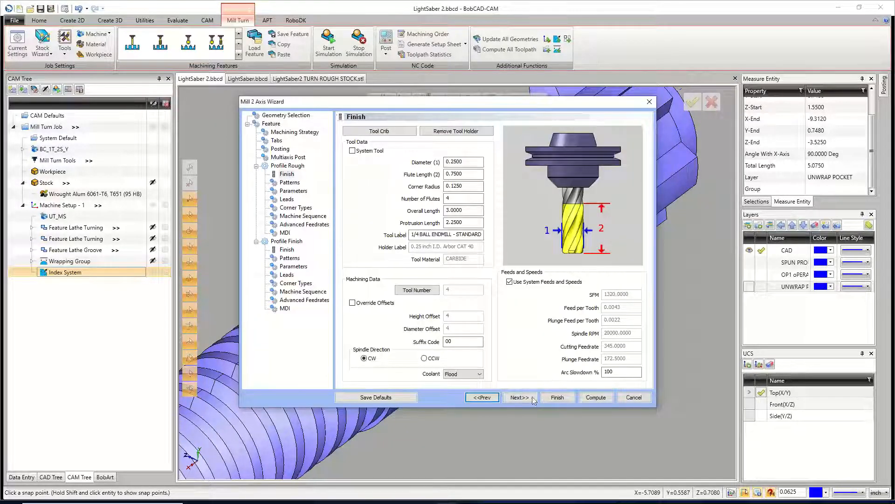
- Set the Profile Rough pattern to Side Roughing with 0.375 stock remaining and 3 passes
left_click(533, 399)
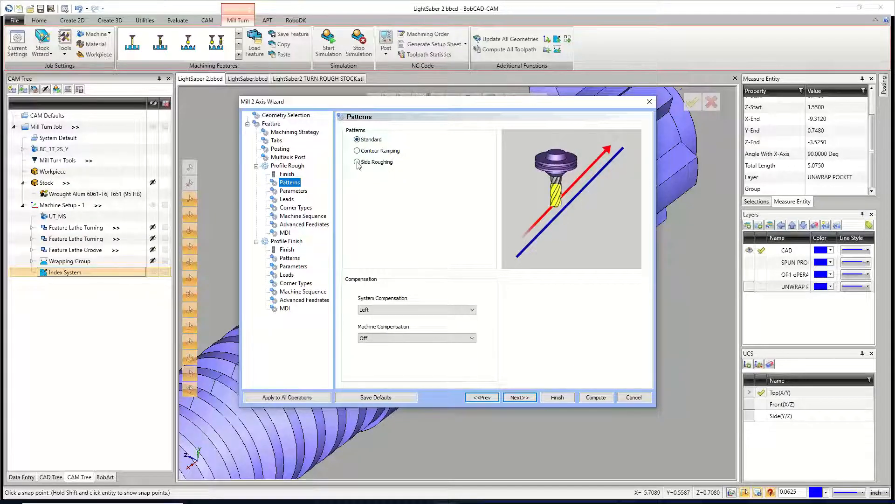
left_click(358, 162)
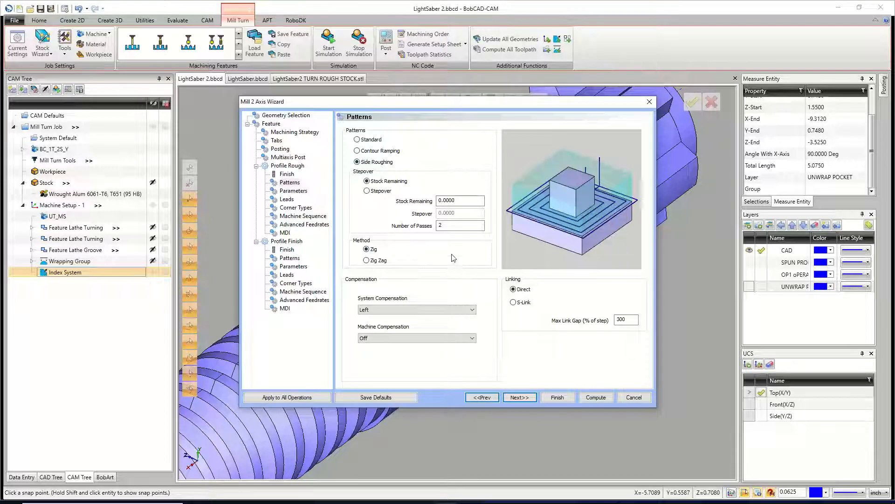
left_click_drag(377, 102, 655, 199)
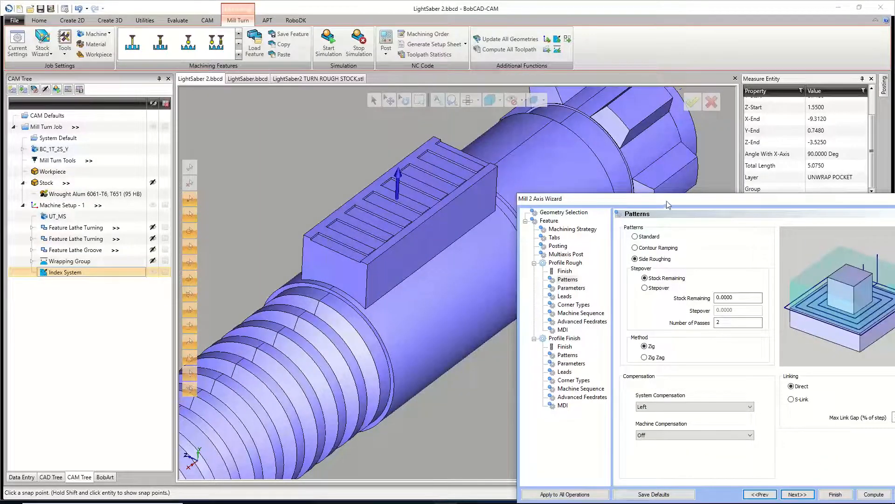
left_click_drag(669, 202, 474, 141)
left_click_drag(554, 237, 477, 240)
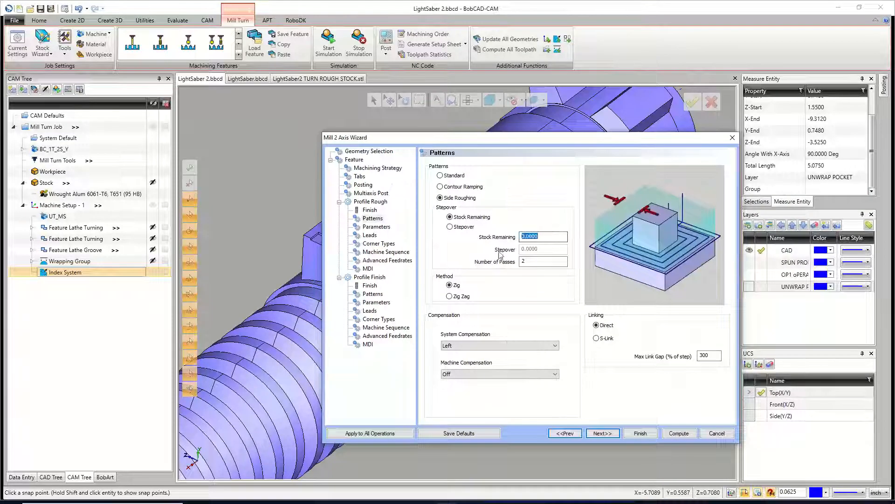
type(".375")
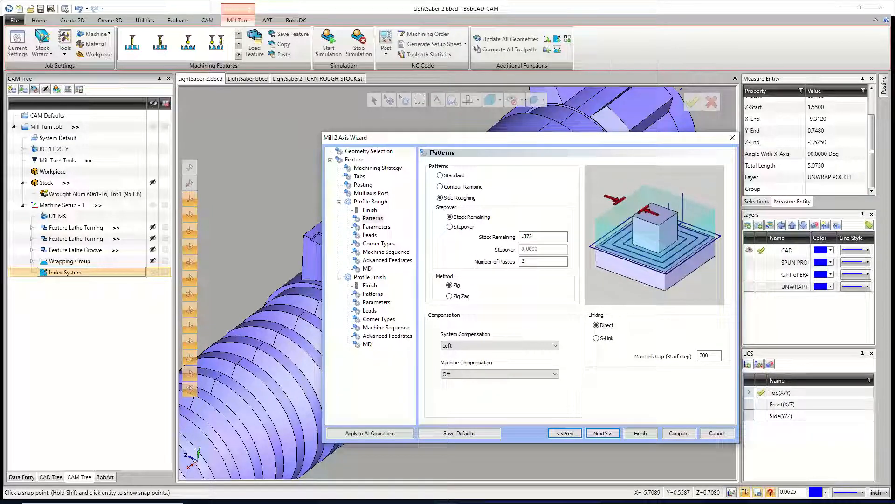
key("Tab")
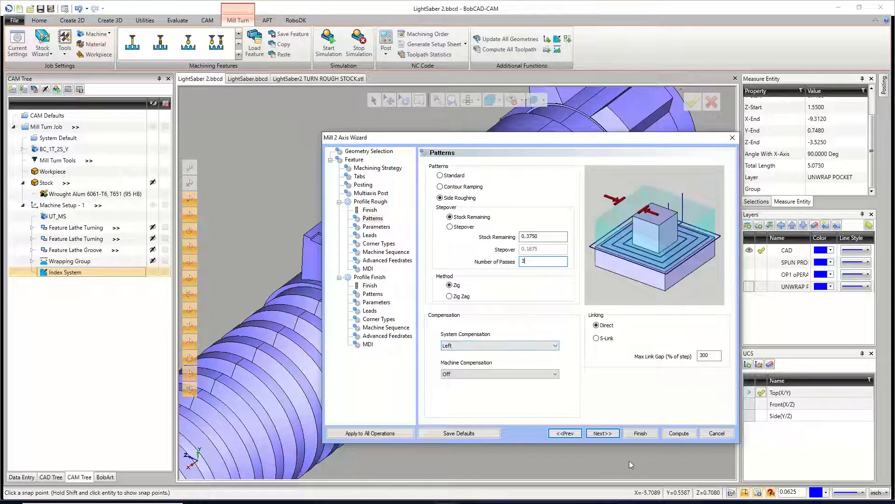
- Set the roughing depth method to Multiple Steps with a depth of cut of .5912/4
left_click(611, 436)
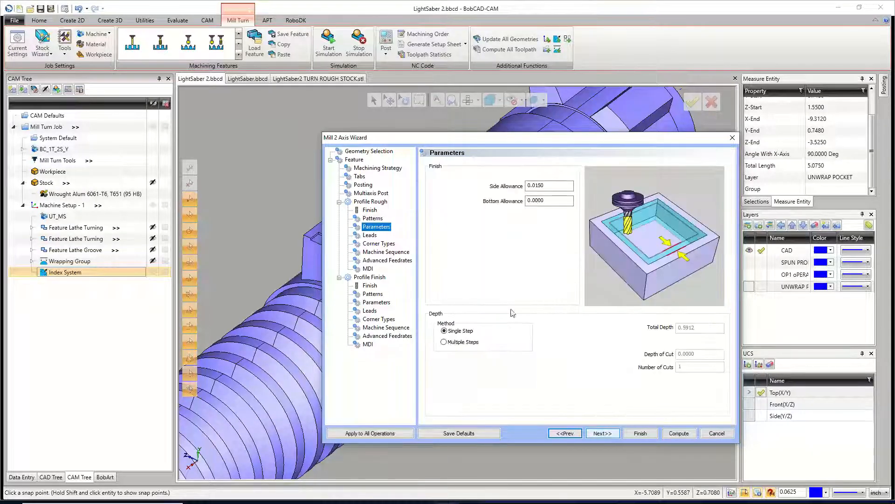
key("Tab")
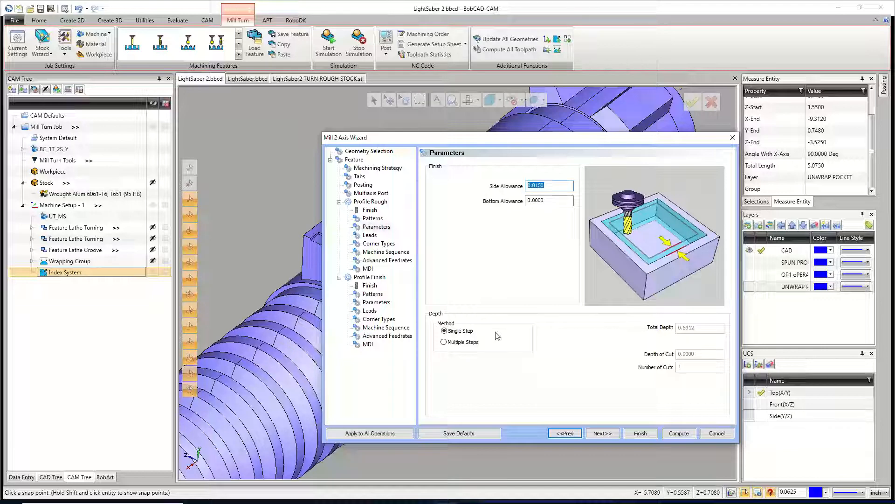
left_click(456, 342)
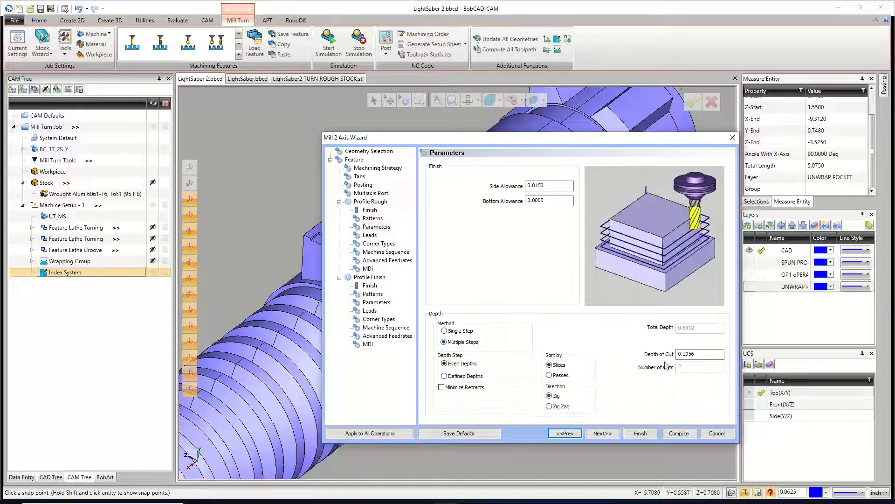
double_click(695, 354)
type(".5912/")
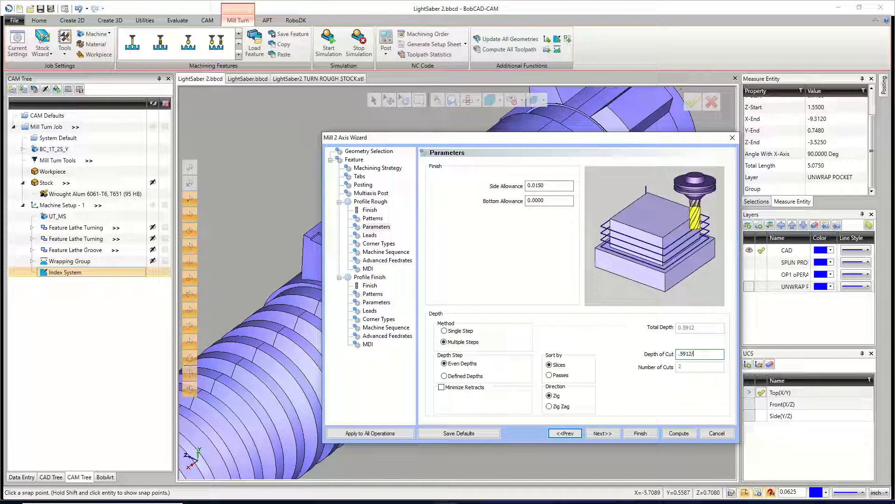
type("4")
left_click(555, 202)
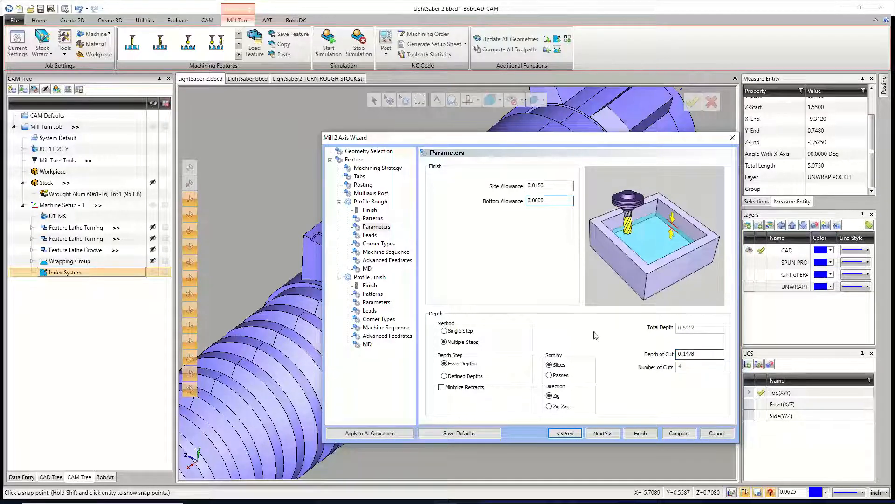
- Set the Profile Rough lead-in to Parallel
left_click(603, 433)
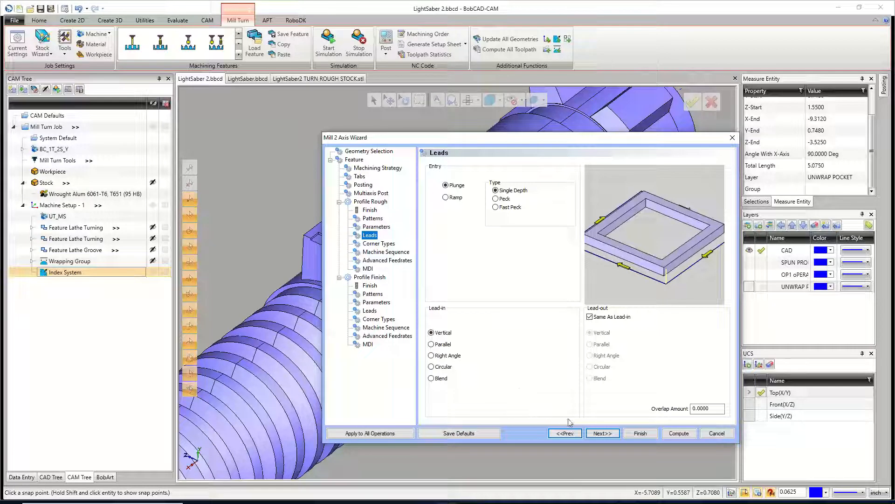
left_click(432, 344)
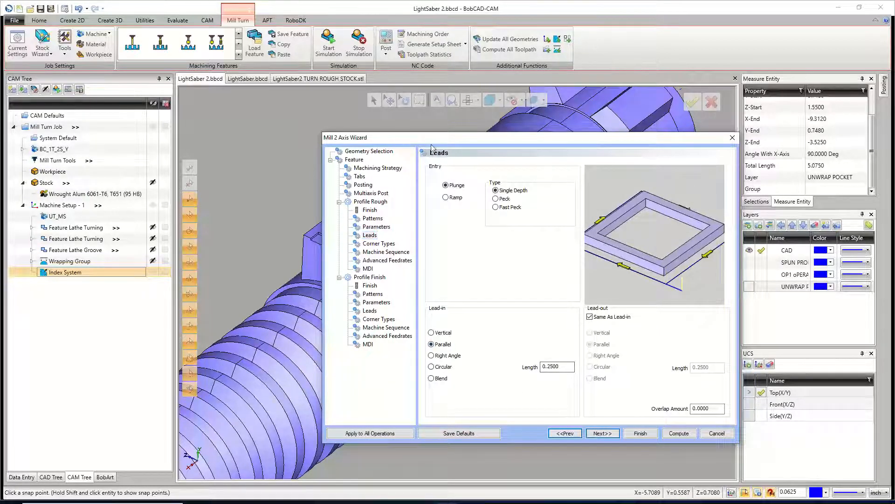
left_click_drag(425, 139, 376, 123)
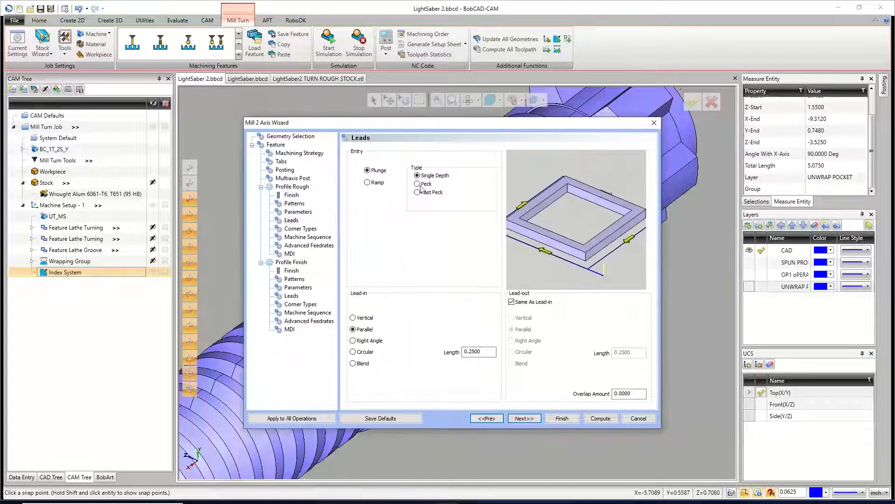
- Keep the remaining Profile Rough settings and assign the 1/4 BALL ENDMILL - STANDARD from Station # 4 to the Profile Finish operation
double_click(479, 351)
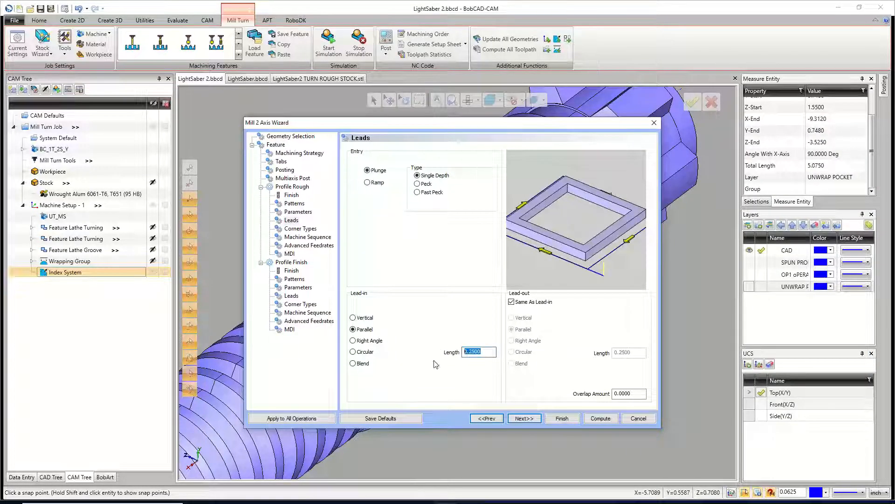
left_click(524, 418)
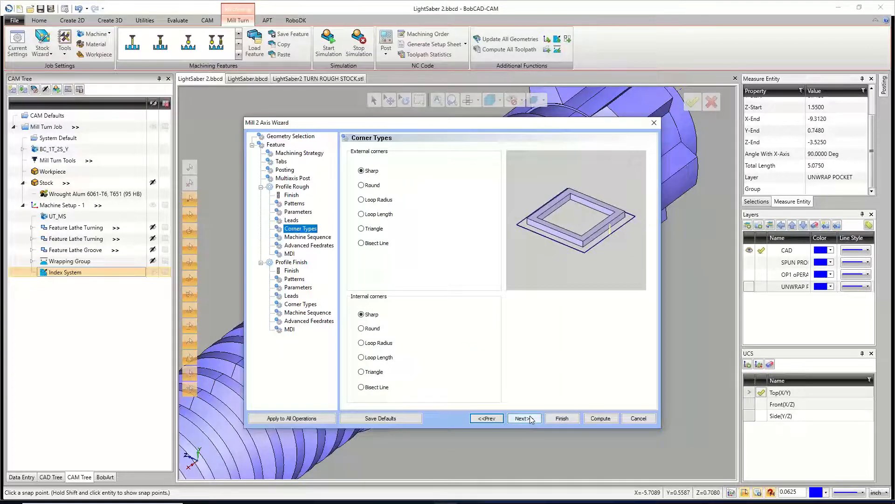
left_click(530, 418)
left_click(530, 419)
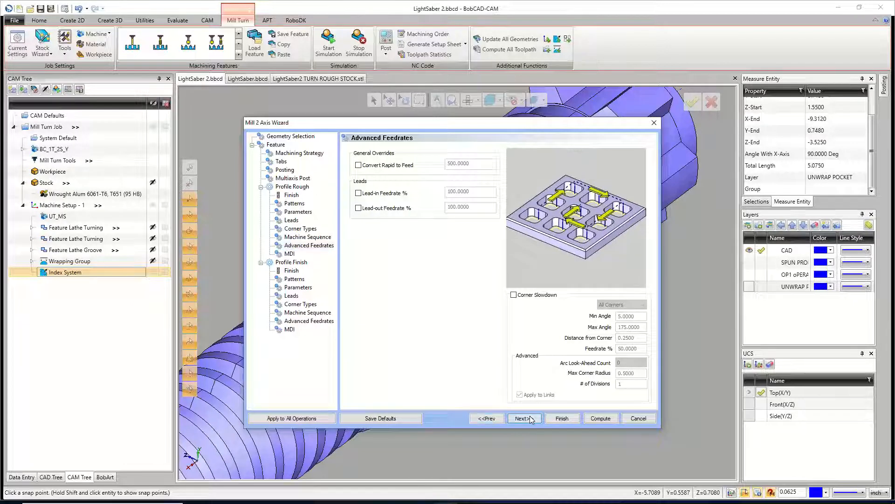
left_click(530, 418)
left_click(530, 419)
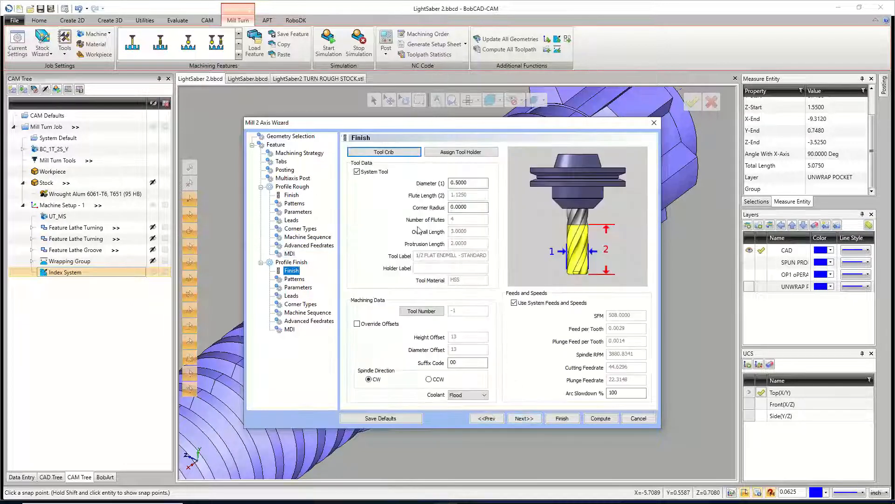
left_click(389, 153)
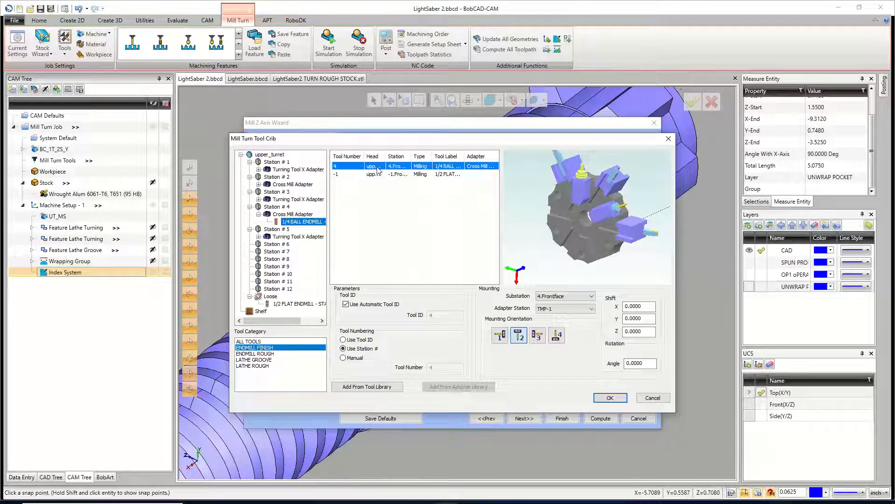
left_click(621, 396)
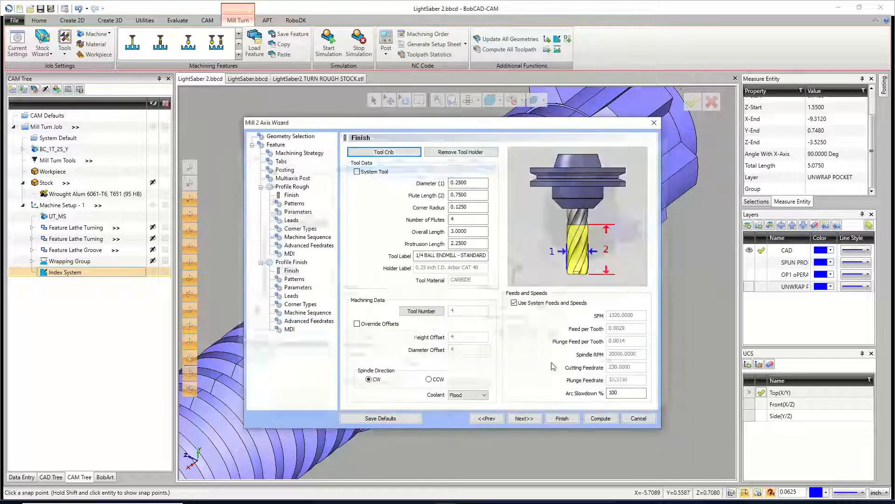
- Keep the finish pattern and depth settings, and set the Profile Finish lead-in to Parallel
left_click(524, 419)
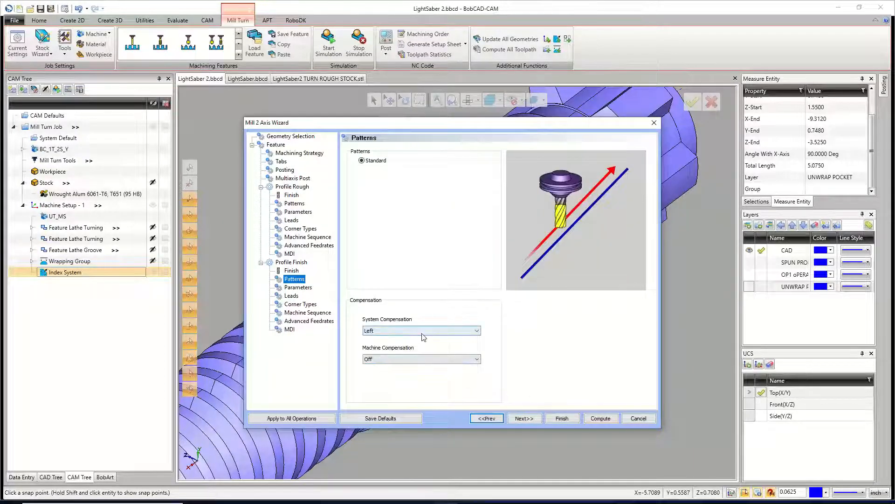
left_click(536, 420)
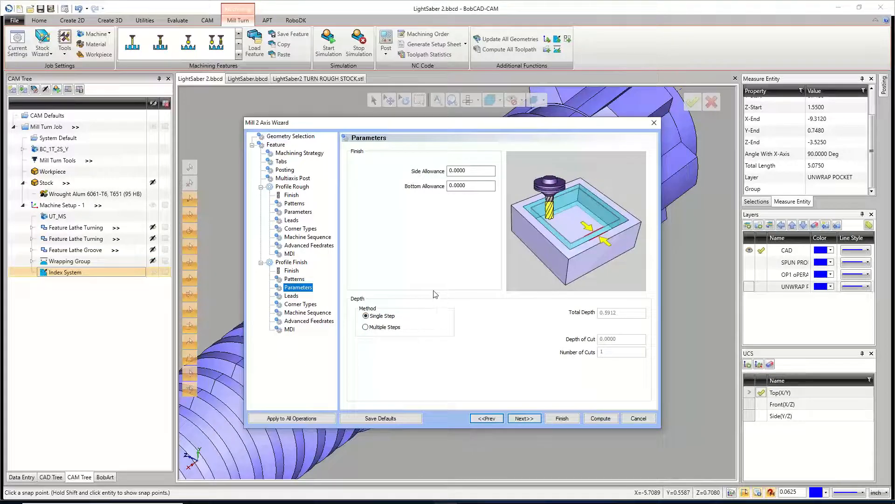
left_click(525, 419)
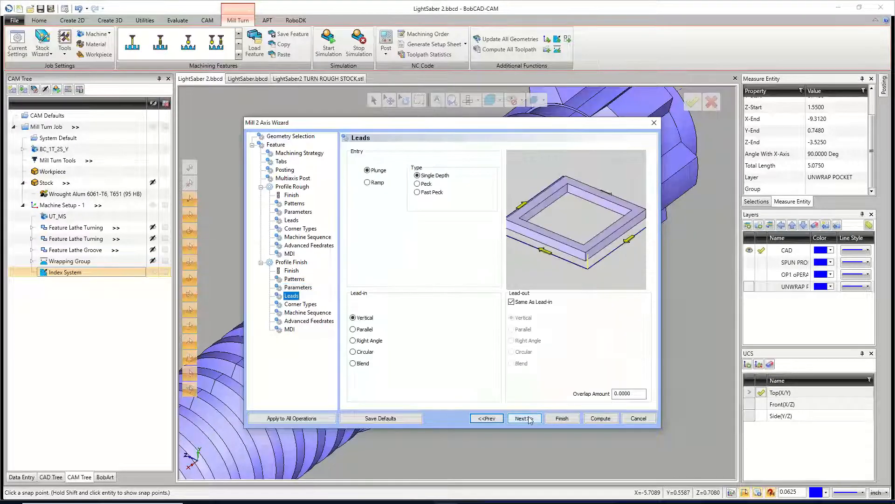
left_click(353, 328)
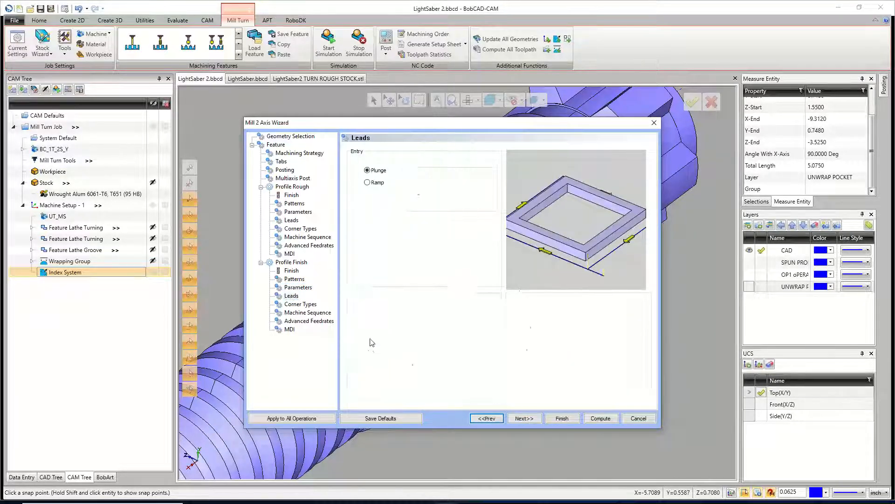
- Accept the remaining Profile Finish settings, create the 2 Axis feature under the Index System and compute its toolpath
left_click(527, 421)
left_click(528, 421)
left_click(527, 422)
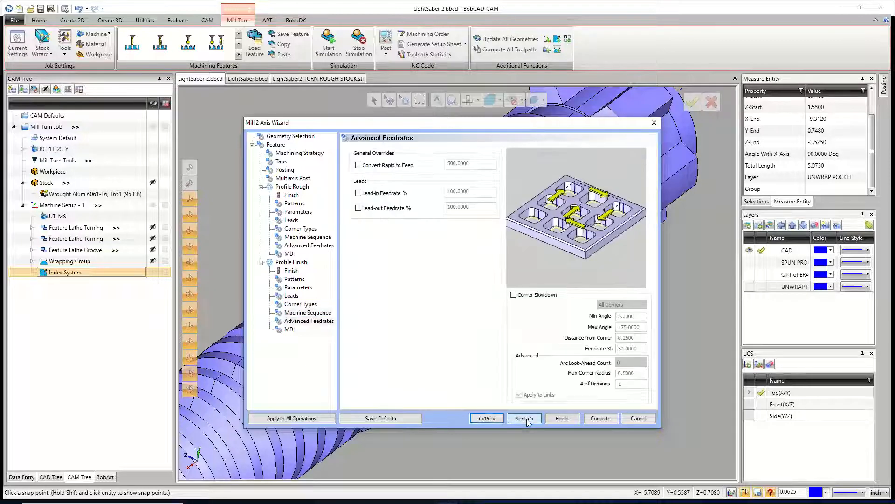
left_click(527, 421)
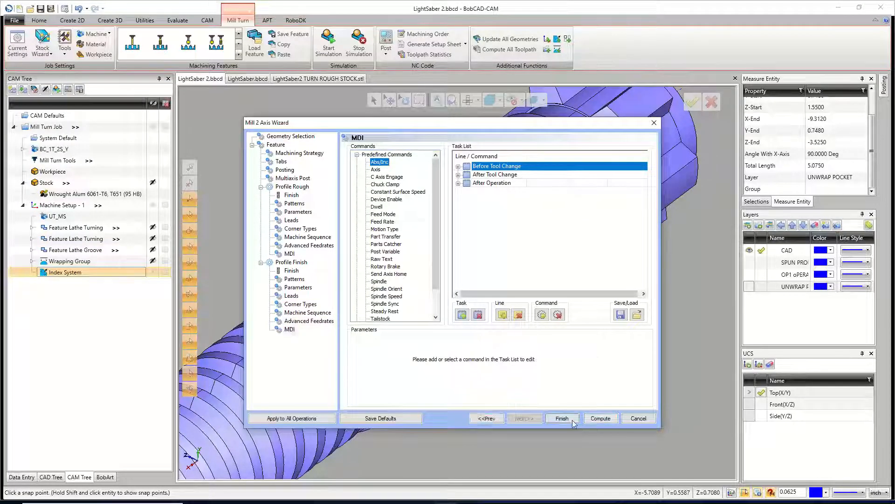
left_click(562, 418)
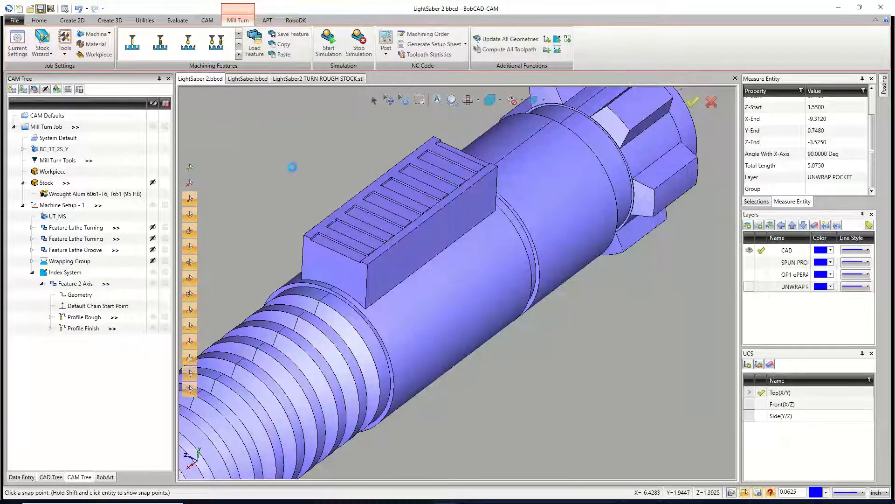
right_click(88, 283)
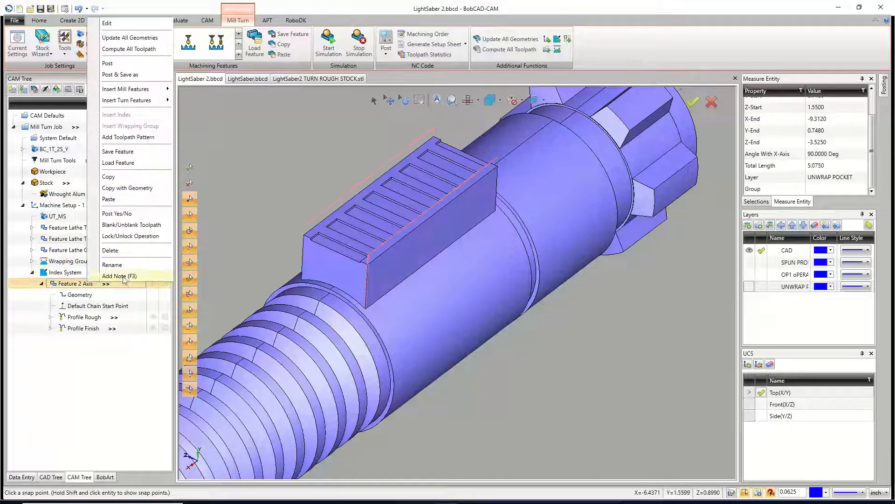
left_click(120, 49)
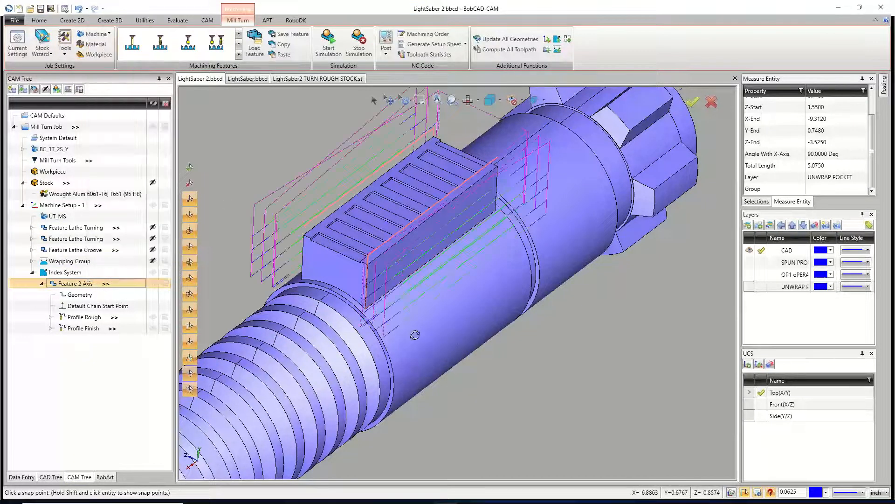
- Examine the computed roughing and finishing toolpath around the sides and base of the raised block
middle_click_drag(415, 335, 411, 311)
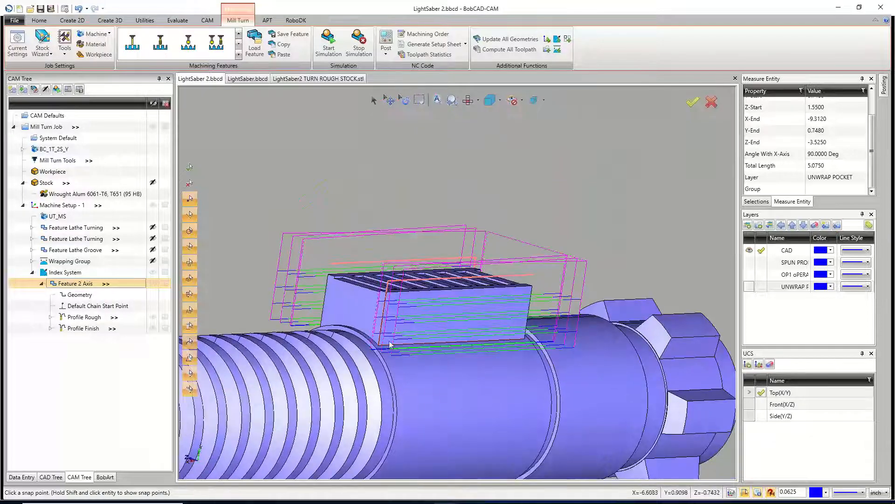
middle_click_drag(408, 359, 387, 363)
scroll(387, 348, "up", 4)
scroll(383, 357, "down", 3)
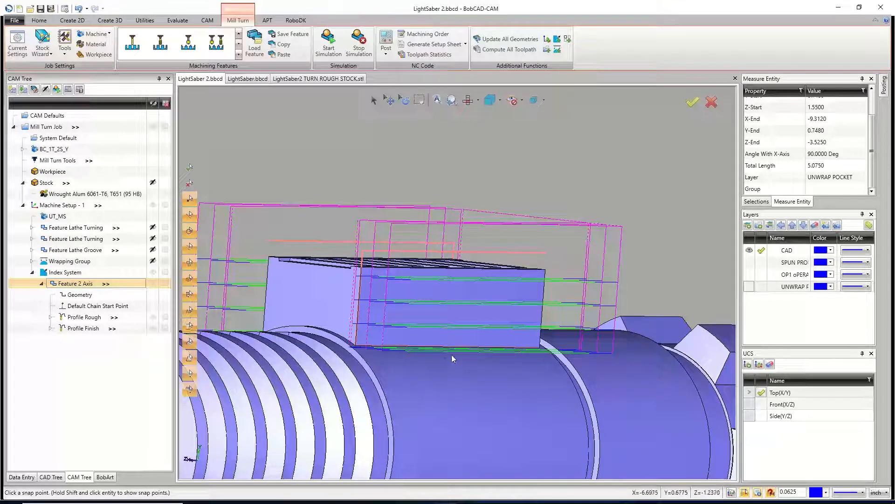
scroll(454, 346, "down", 5)
middle_click_drag(454, 346, 434, 333)
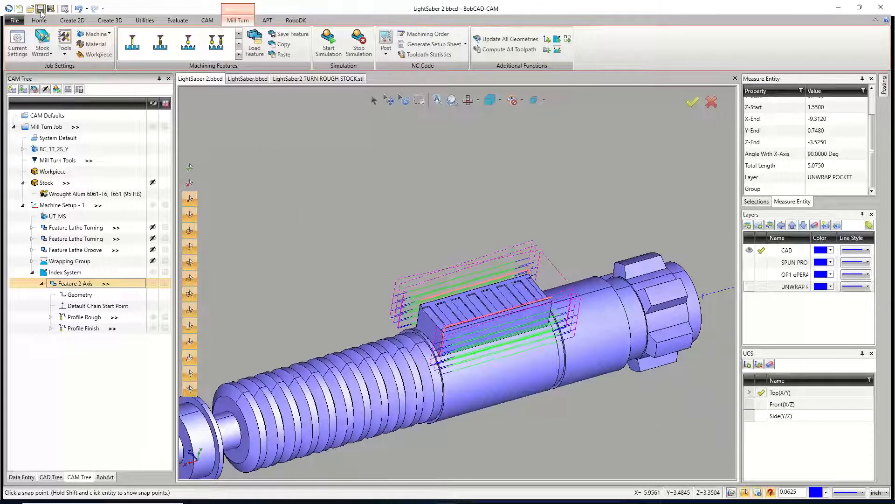
- Examine the raised, angled lugs around the knob end of the lightsaber and the narrow gap beside the end collar
scroll(378, 206, "down", 3)
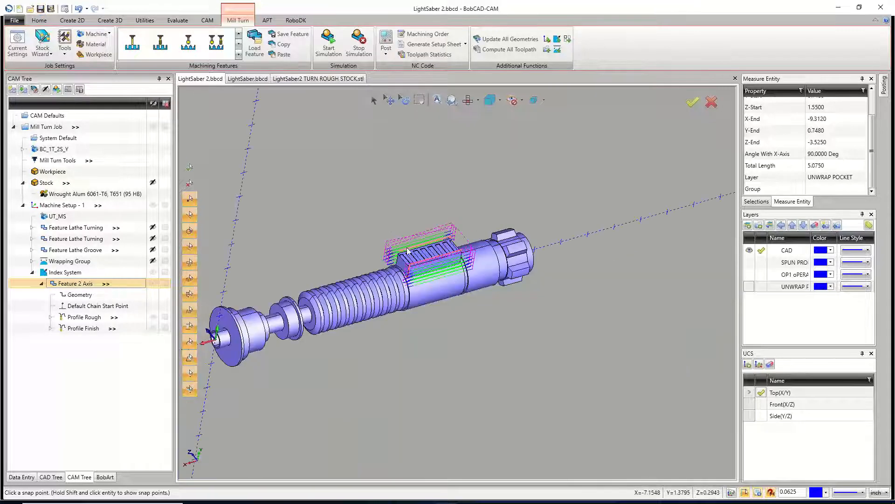
middle_click_drag(468, 289, 440, 258)
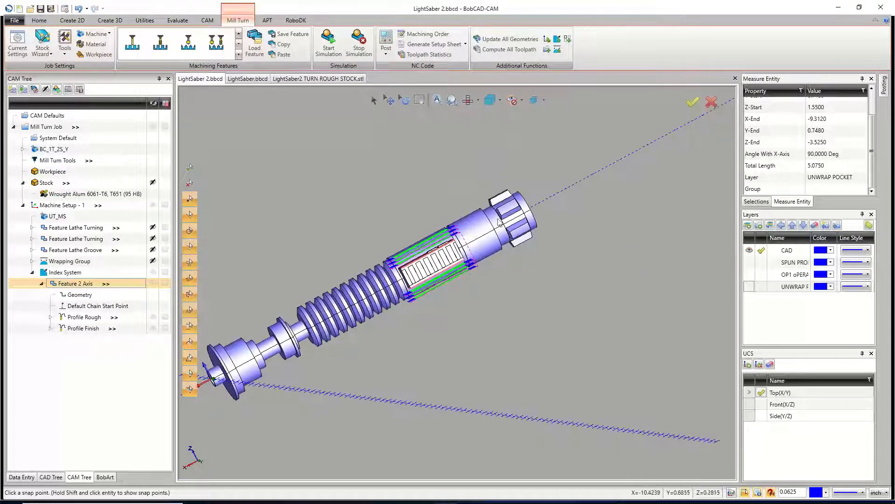
scroll(499, 222, "up", 2)
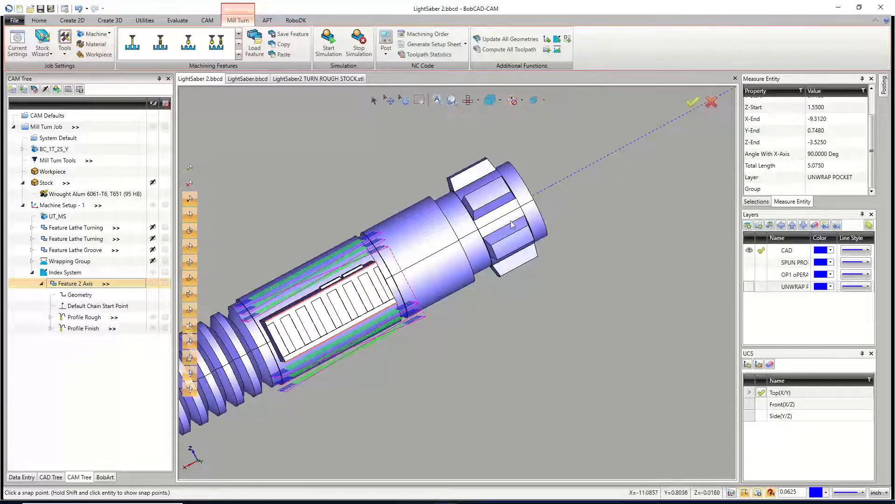
scroll(512, 224, "up", 2)
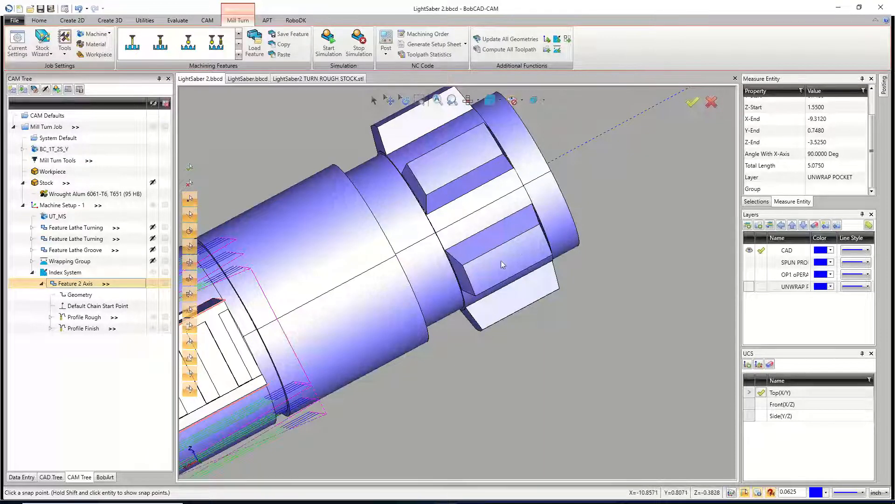
scroll(501, 299, "down", 5)
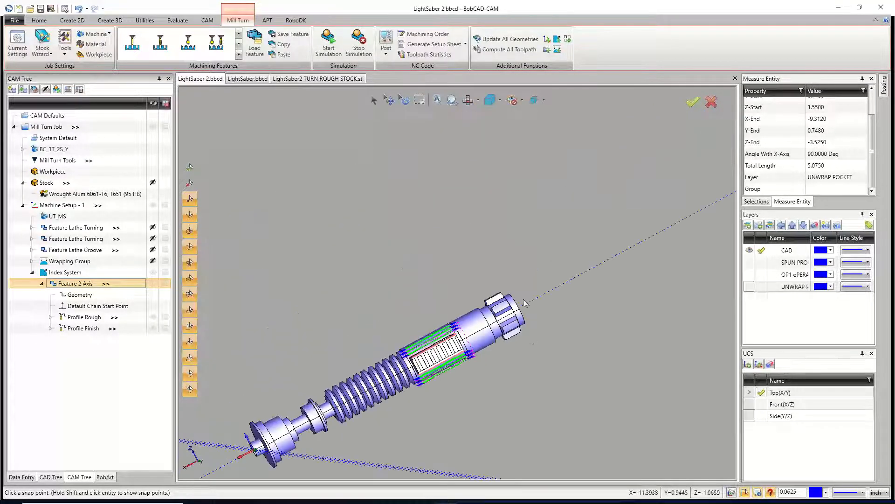
middle_click_drag(539, 343, 409, 264)
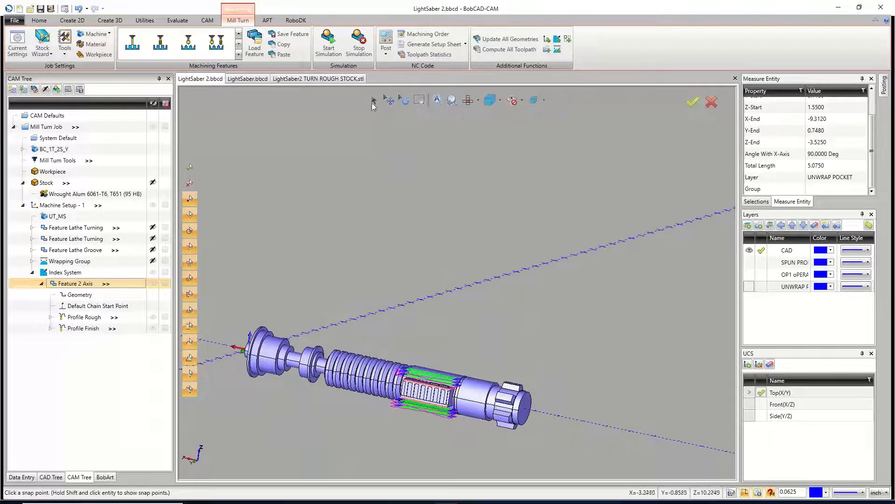
scroll(516, 279, "down", 3)
scroll(518, 339, "up", 5)
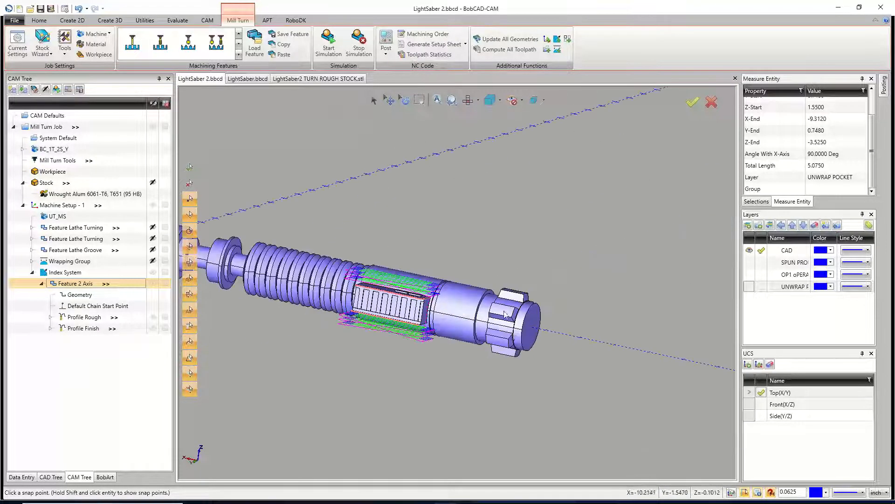
scroll(544, 331, "down", 1)
scroll(547, 328, "up", 2)
scroll(546, 326, "up", 3)
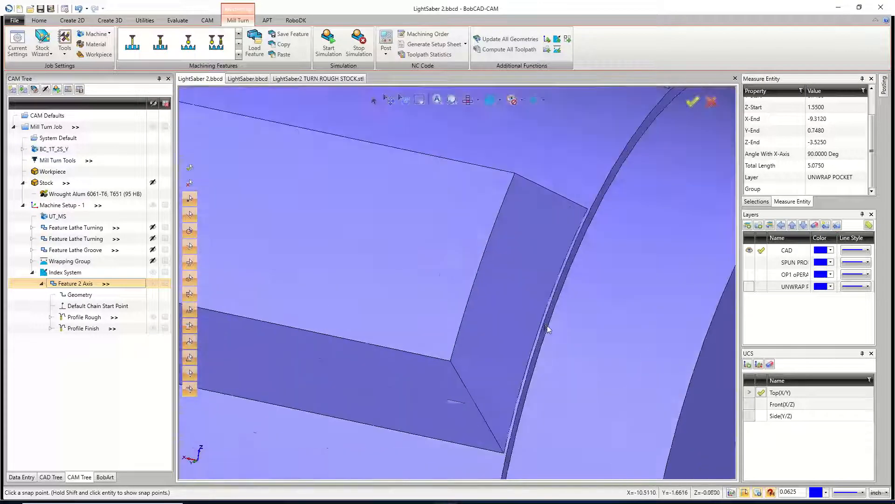
scroll(546, 308, "down", 2)
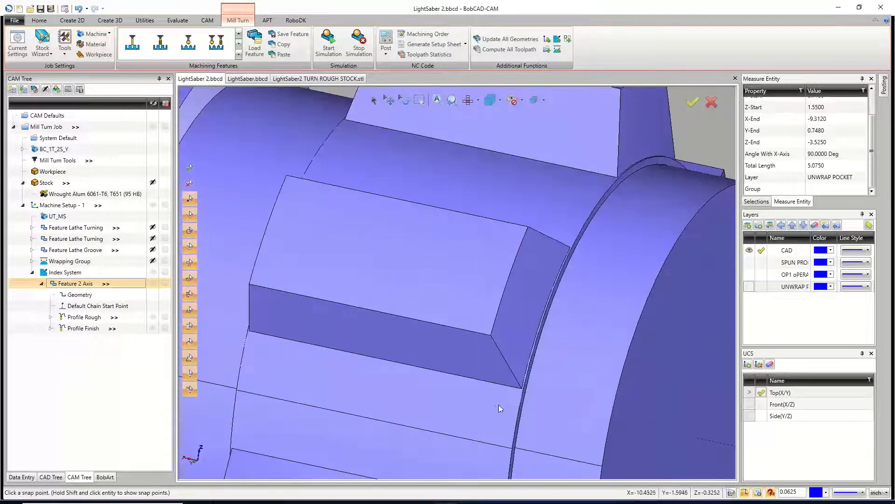
scroll(527, 373, "up", 2)
scroll(535, 364, "down", 3)
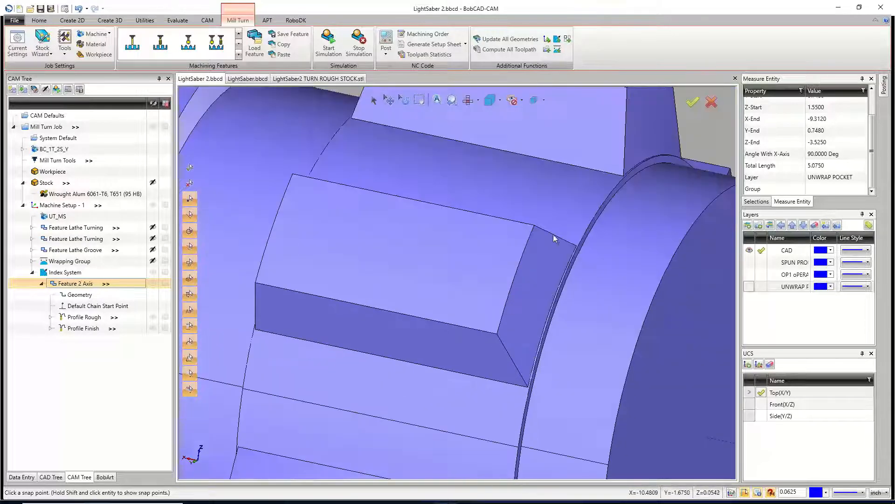
scroll(557, 202, "down", 2)
scroll(544, 236, "down", 2)
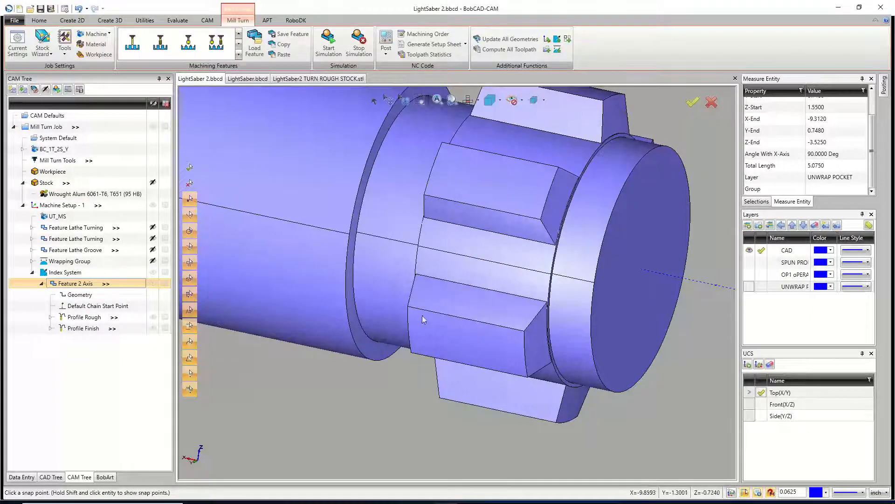
scroll(470, 202, "down", 3)
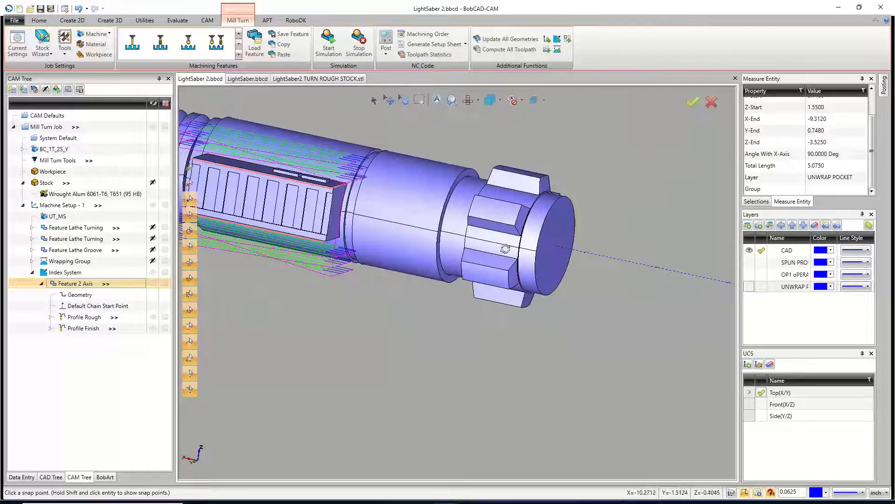
scroll(378, 248, "down", 3)
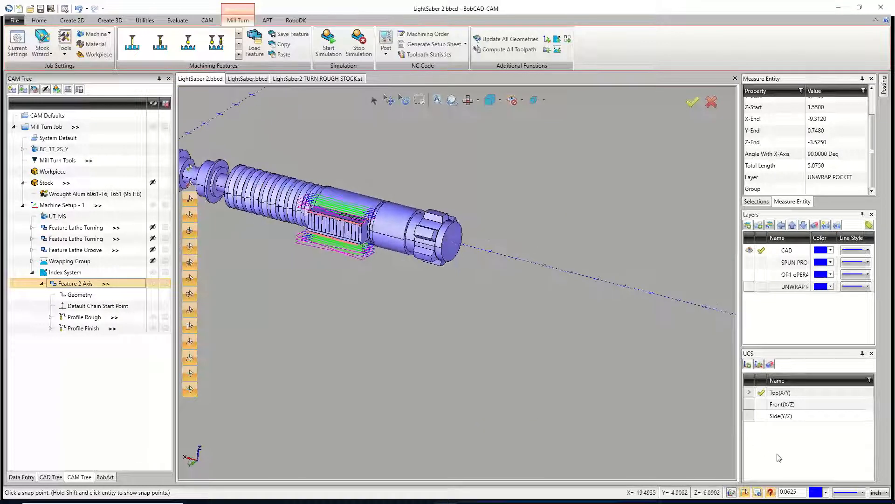
- Make Front(X/Z) the active UCS for creating the lug geometry
left_click(762, 404)
scroll(378, 246, "down", 5)
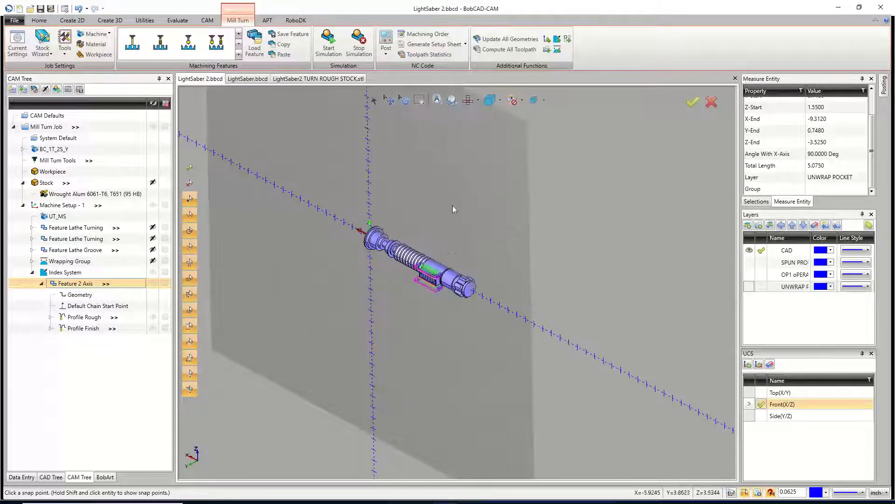
scroll(468, 293, "up", 5)
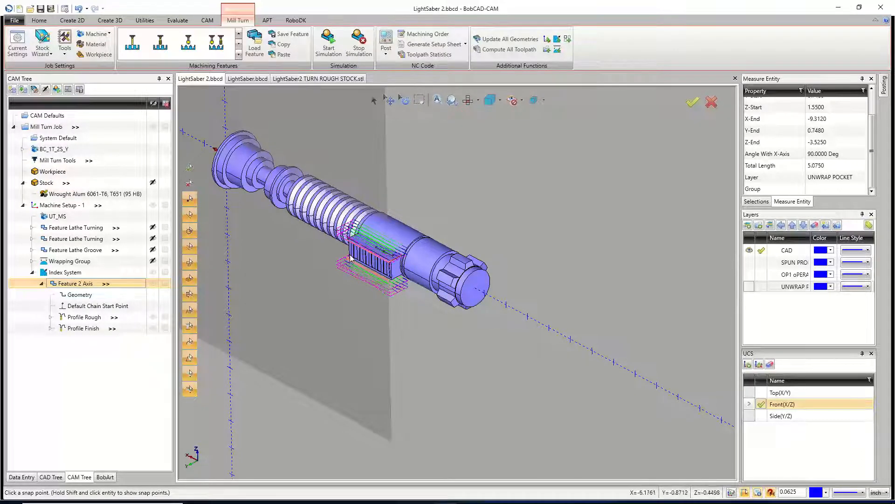
scroll(446, 274, "down", 3)
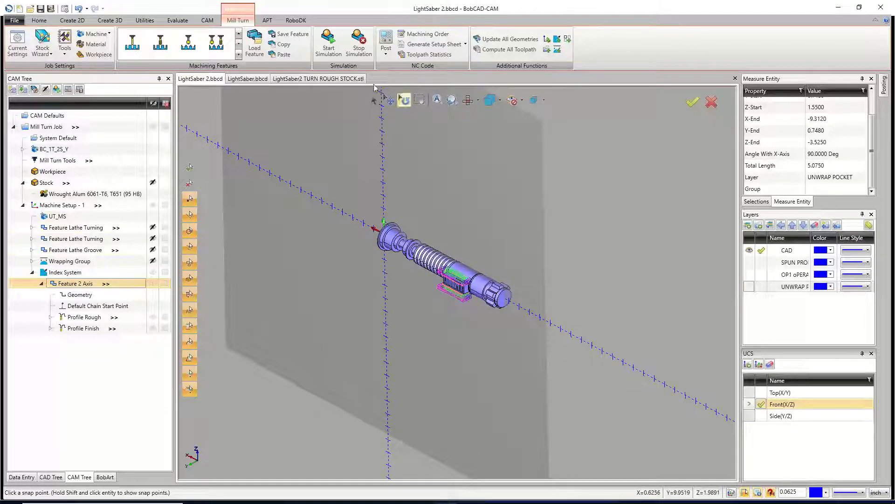
- Set up Extract Edges to project the extracted geometry to the Z plane at -1.0000
left_click(72, 20)
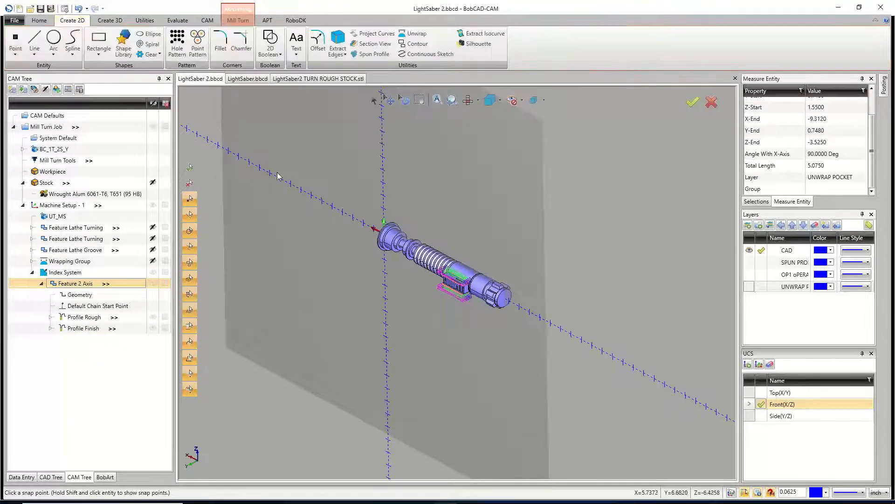
left_click(338, 47)
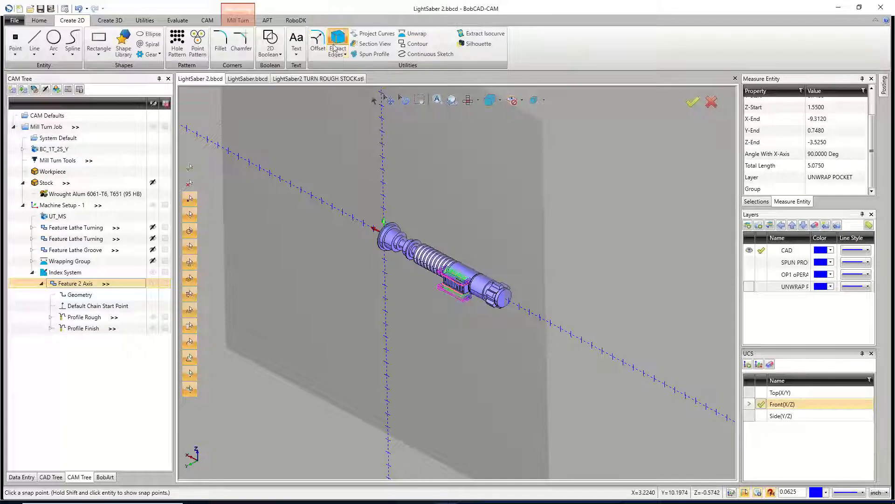
left_click(46, 177)
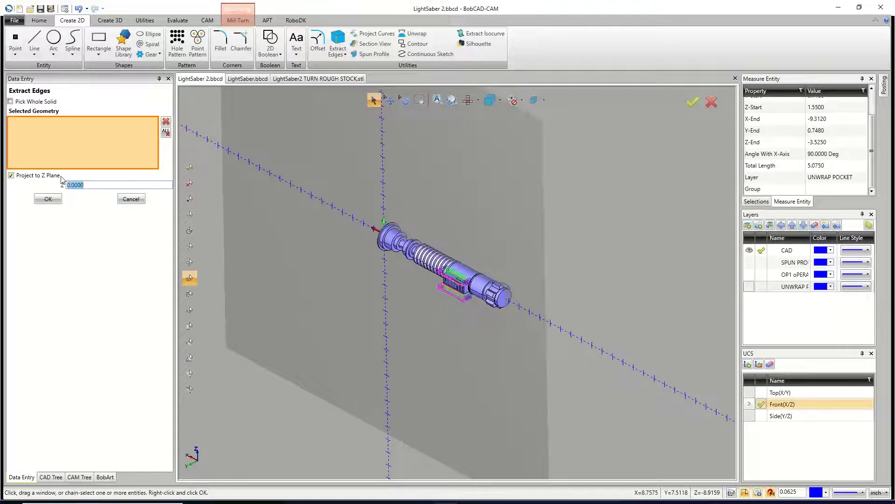
type("1")
left_click(50, 200)
scroll(493, 306, "up", 6)
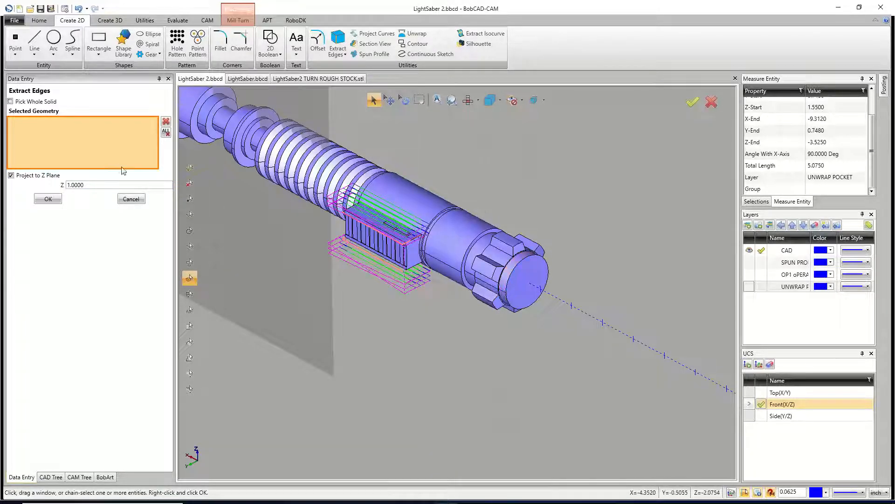
left_click_drag(83, 185, 63, 186)
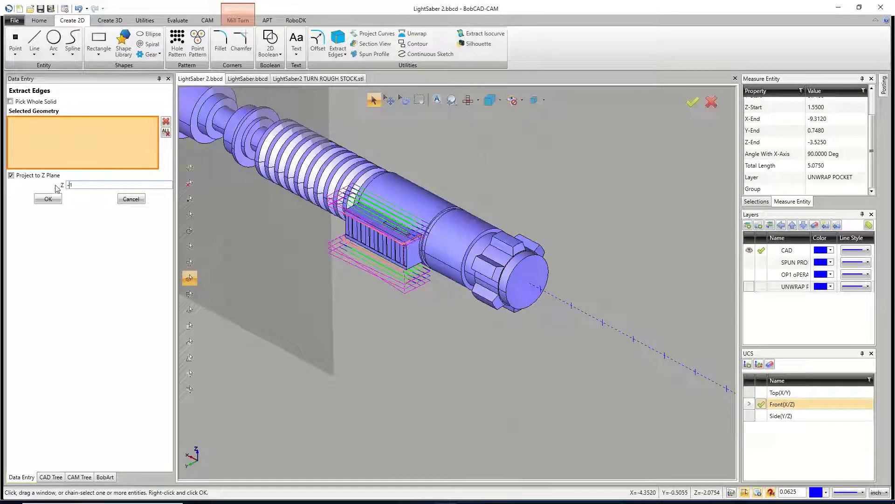
type("-1")
- Try to extract the edges of the floor and side faces between two neighbouring lugs, and undo the extraction
scroll(488, 283, "up", 5)
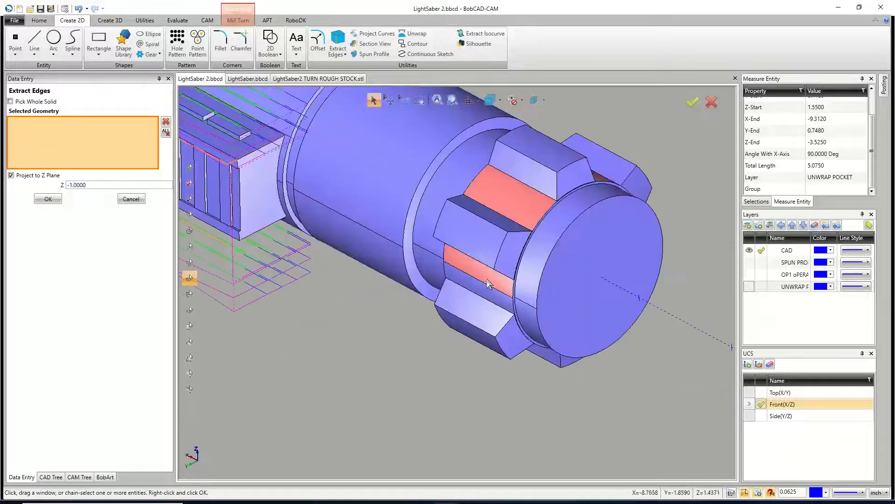
scroll(488, 283, "down", 5)
scroll(527, 198, "up", 3)
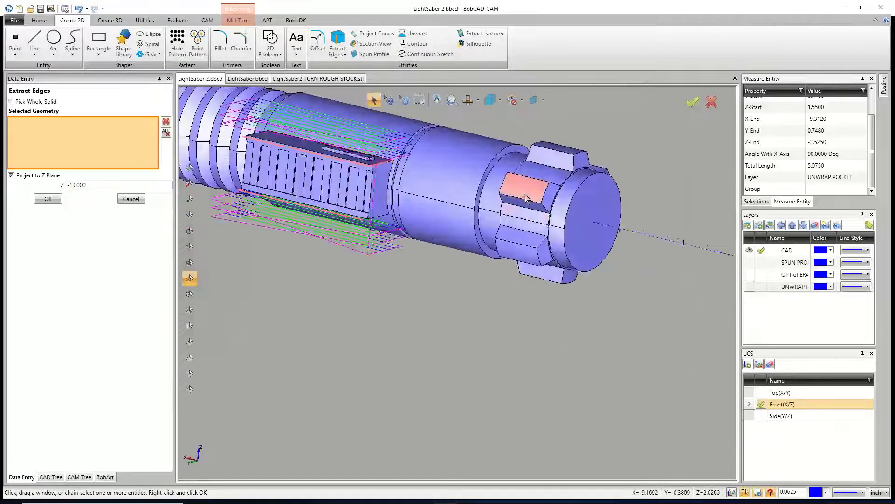
scroll(526, 198, "up", 2)
left_click(523, 214)
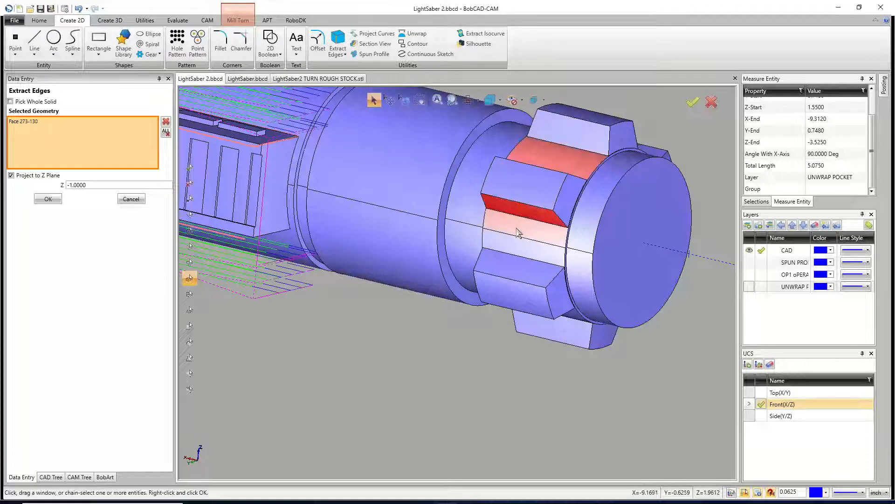
left_click(516, 227)
left_click(513, 252)
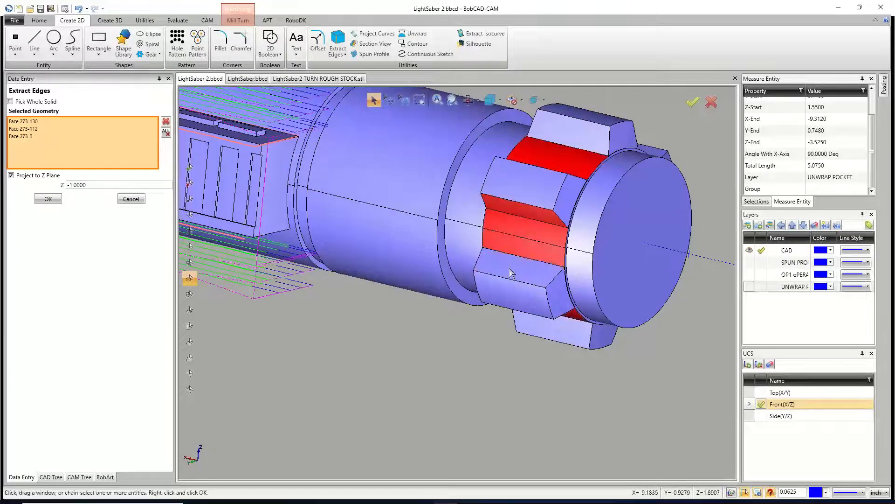
left_click(509, 270)
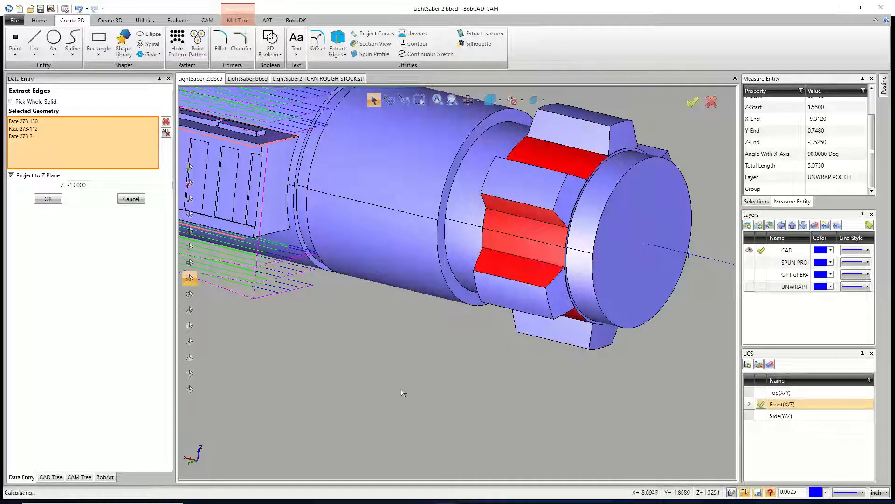
left_click(47, 199)
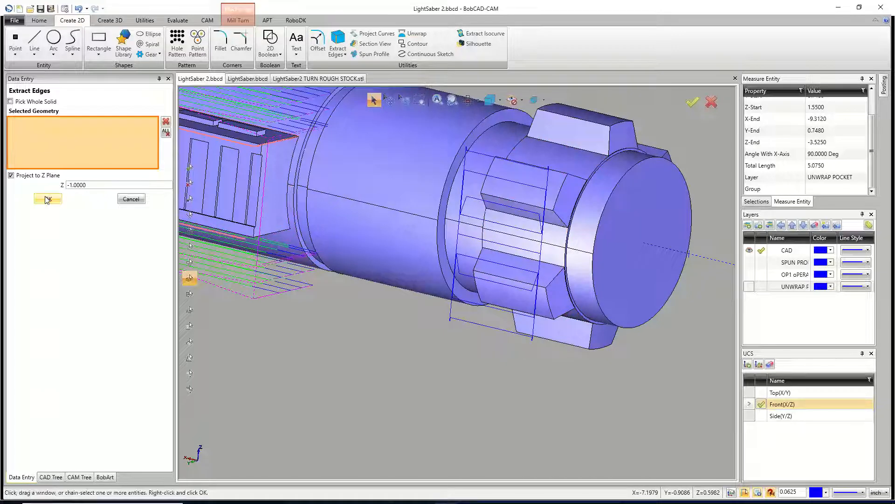
left_click(131, 199)
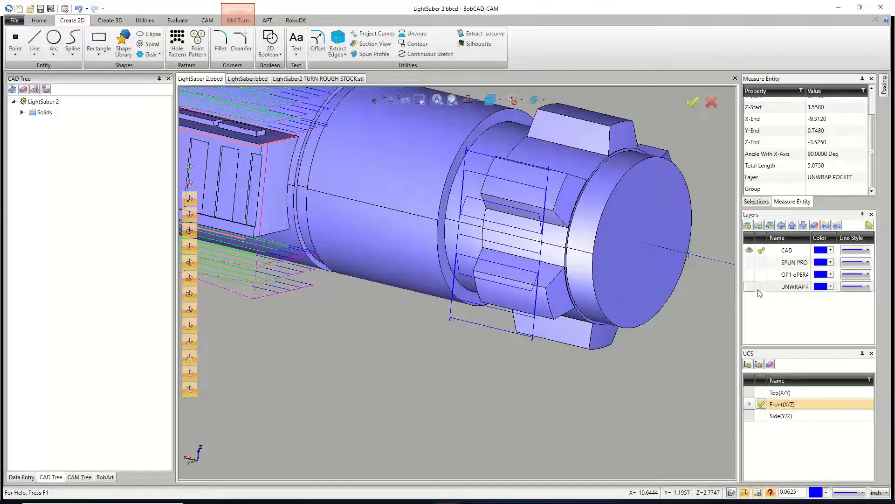
left_click(80, 10)
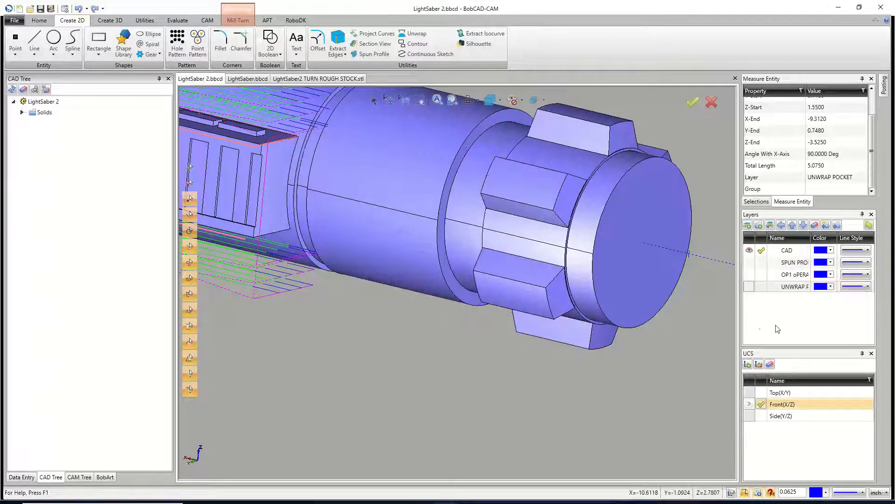
- Add a new active layer named BOUNDARY for the lug geometry
right_click(720, 326)
left_click(765, 331)
type("BO")
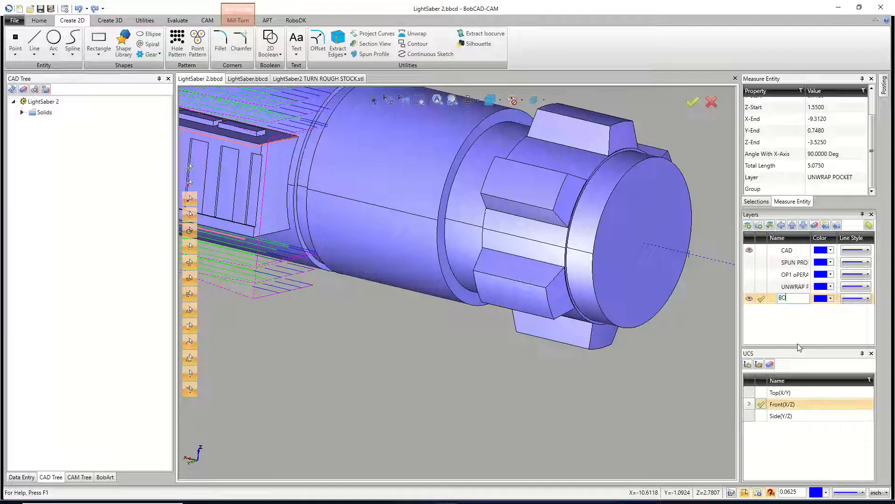
type("UNDRY")
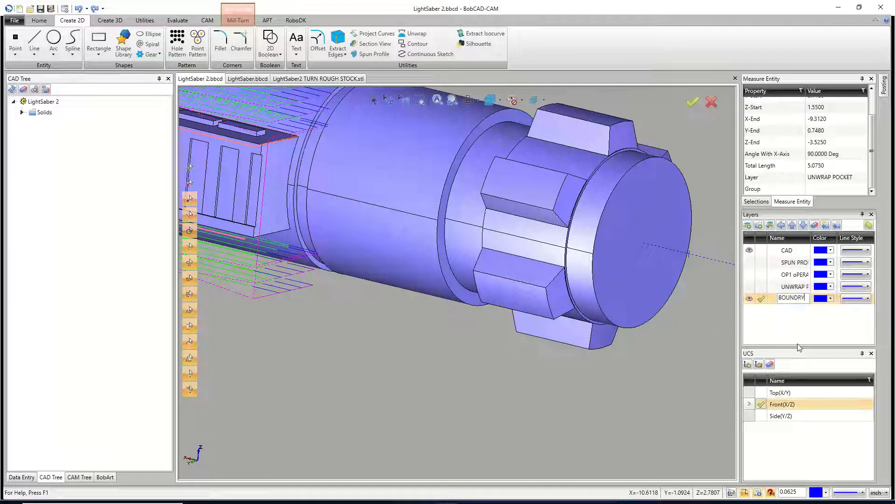
key("BackSpace")
key("BackSpace")
type("A")
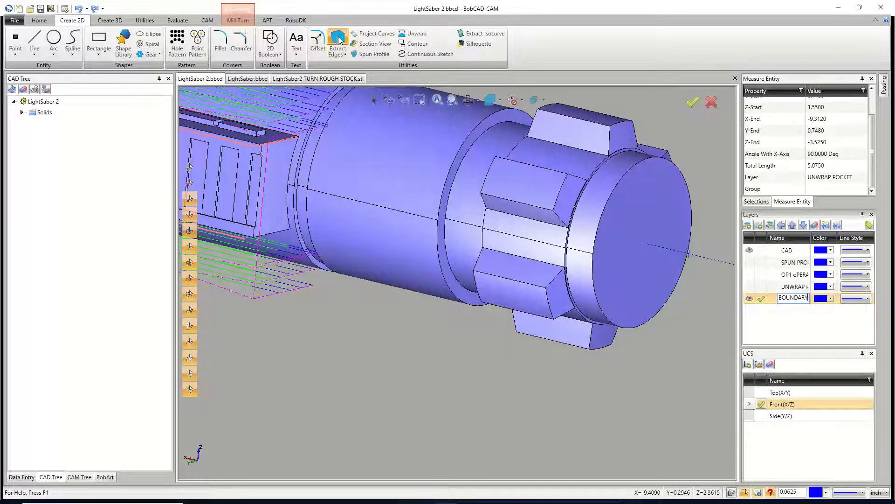
- Extract the long outer edges and slanted end edges of the two lug sides facing the gap, projected to Z -1.0000
left_click(339, 40)
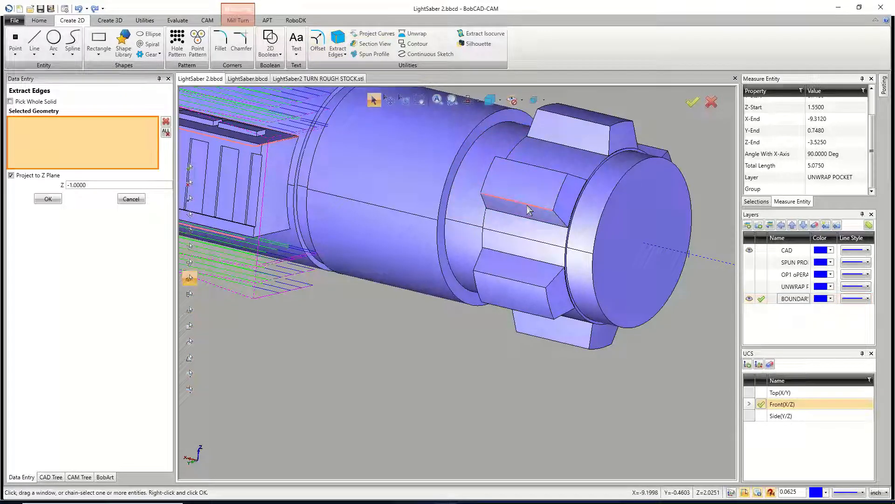
left_click(528, 209)
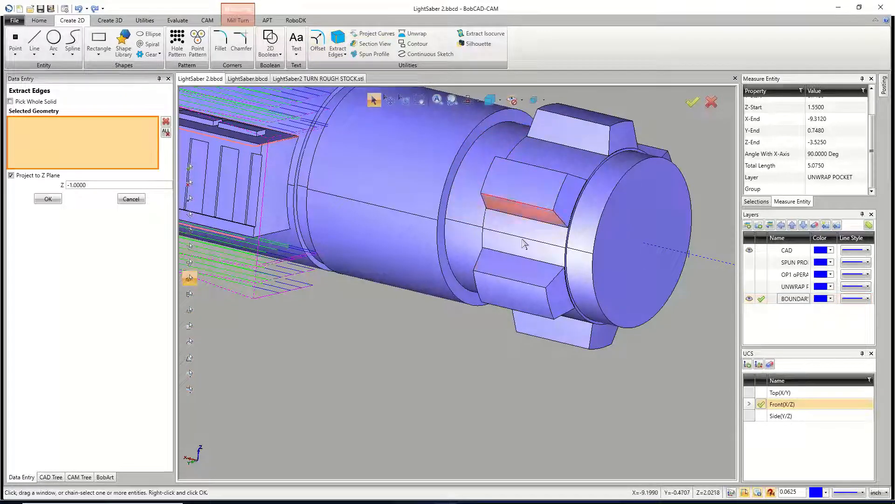
left_click(518, 284)
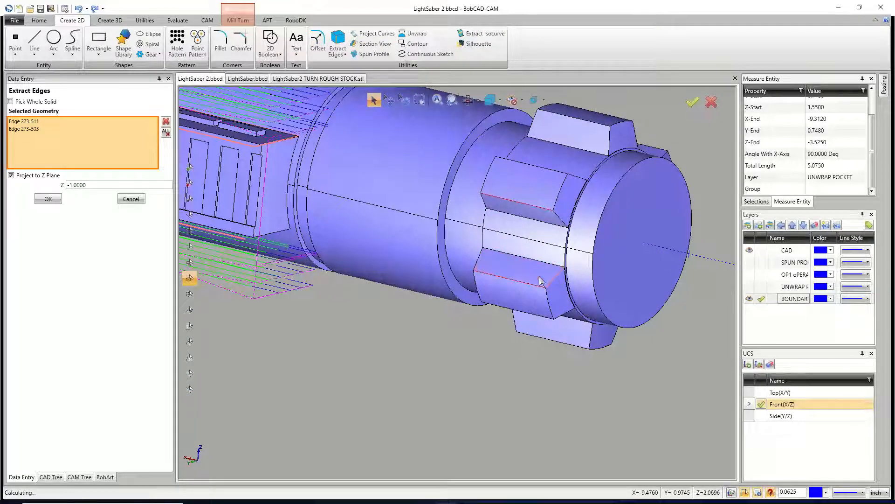
left_click(479, 260)
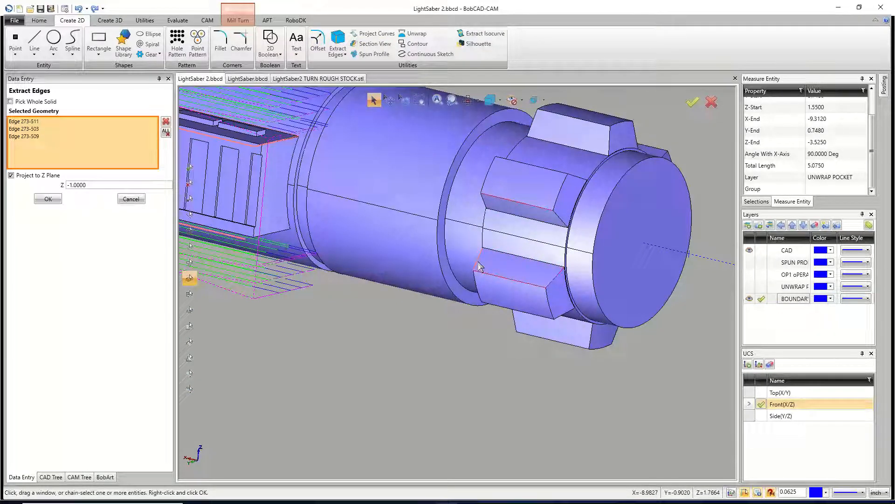
left_click(485, 206)
left_click(484, 201)
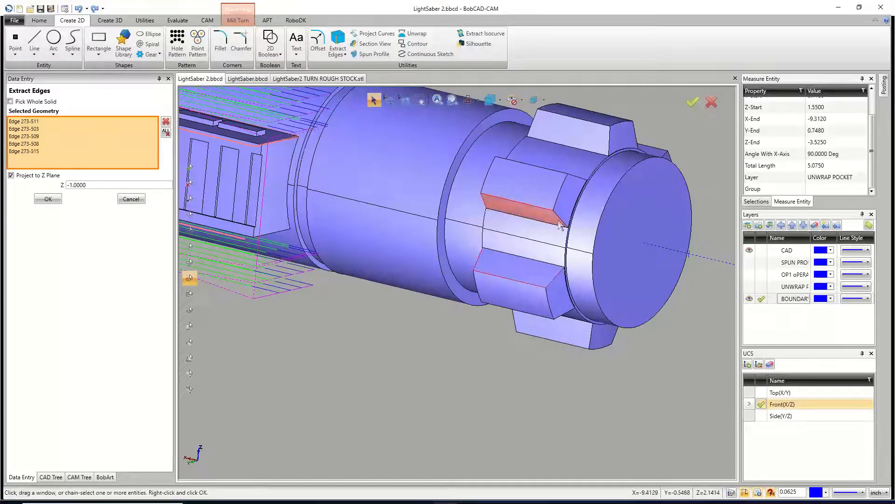
left_click(561, 220)
left_click(48, 199)
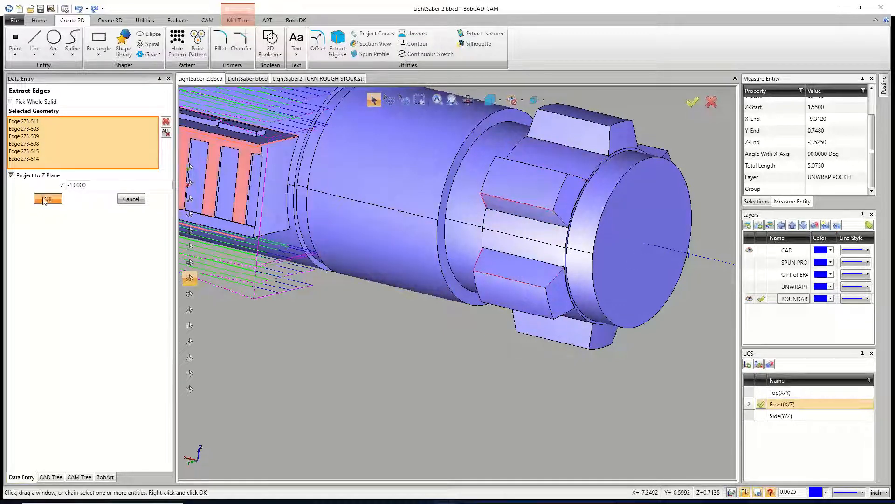
- Hide the CAD layer and join the boundary's open ends on the handle side with a line about 0.30 in long
left_click(750, 251)
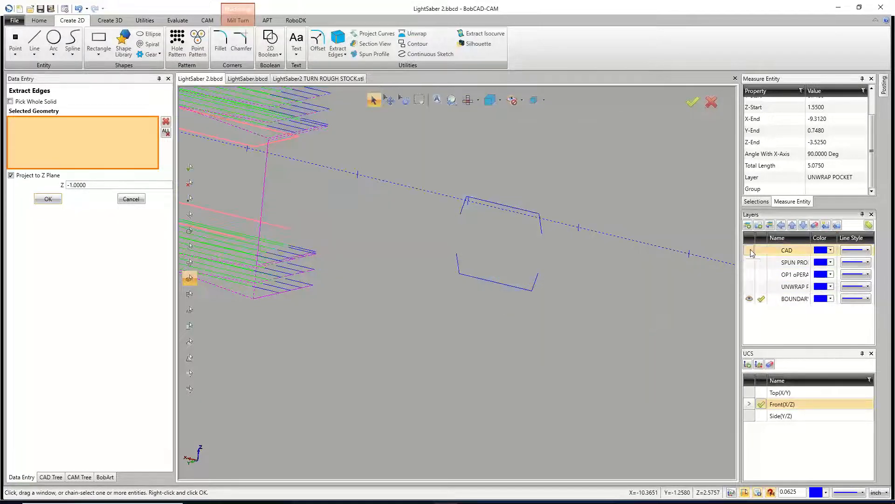
left_click(34, 41)
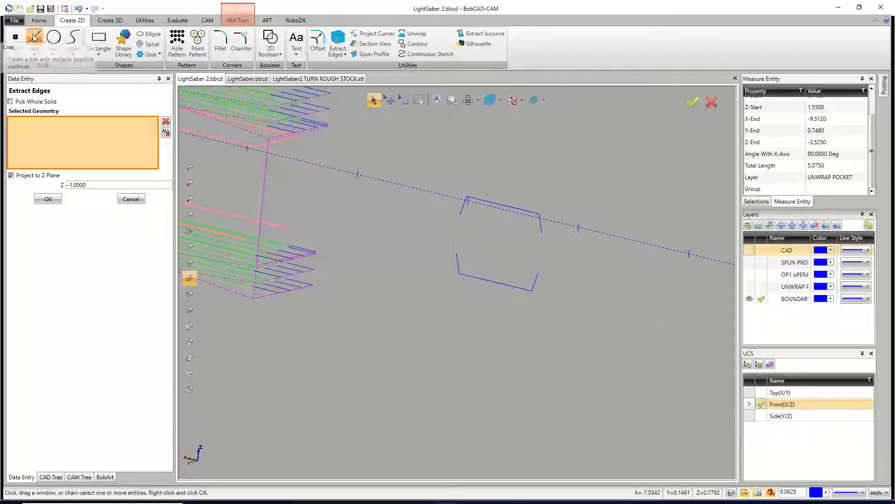
left_click(461, 216)
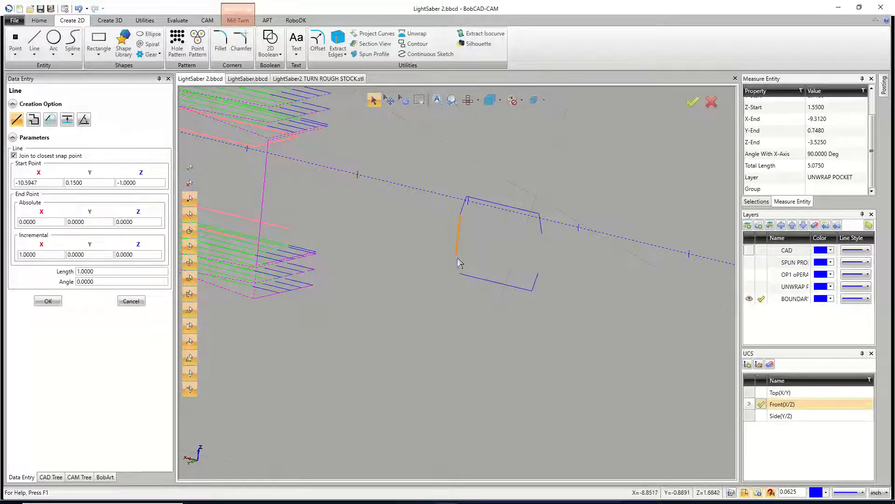
left_click(457, 254)
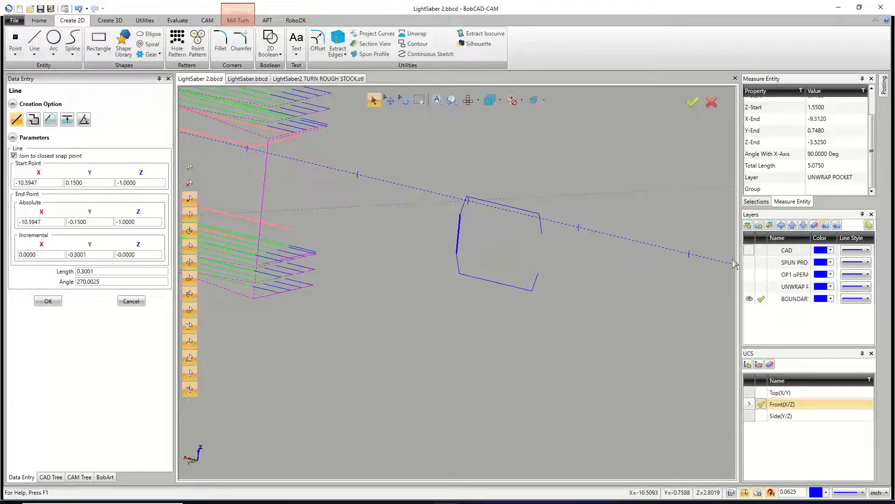
- Examine the boundary's open end against the narrow collar groove with the CAD layer temporarily shown
left_click(750, 250)
scroll(508, 254, "up", 5)
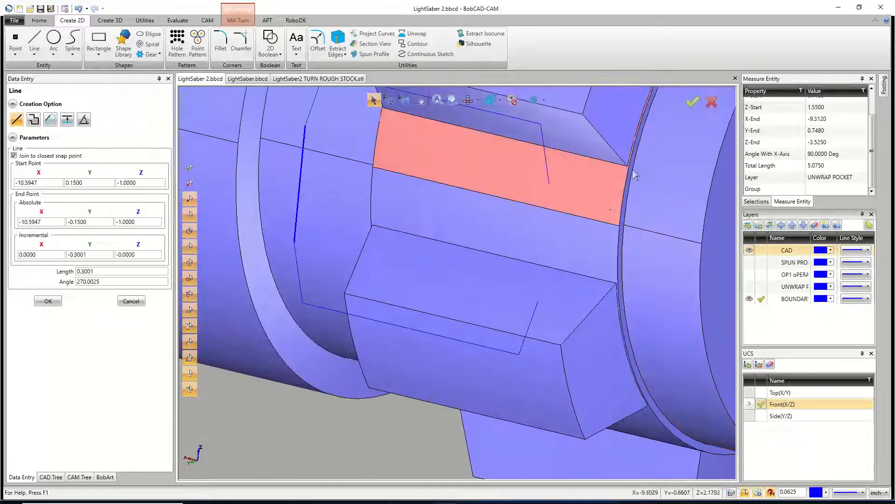
scroll(623, 196, "up", 5)
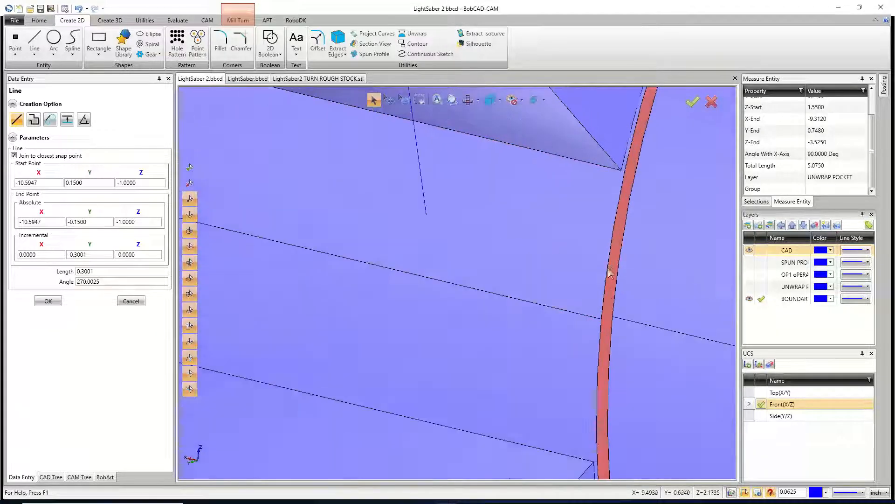
scroll(524, 257, "down", 5)
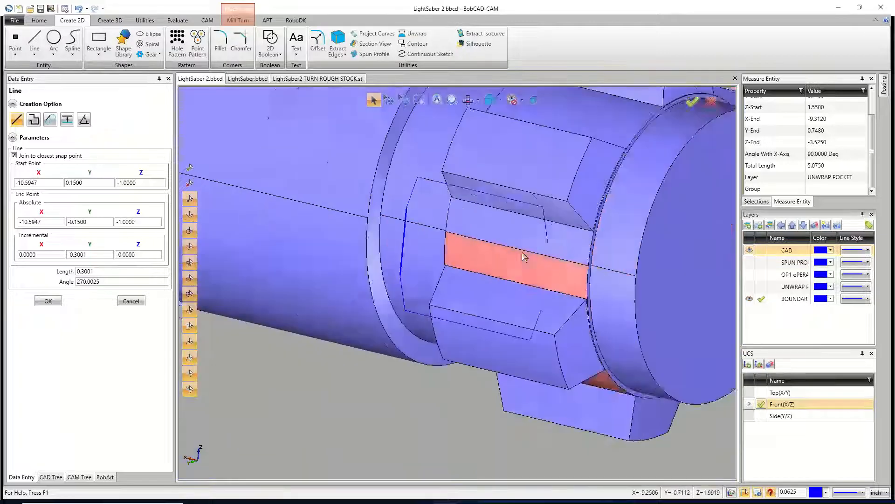
scroll(524, 257, "down", 3)
left_click(750, 250)
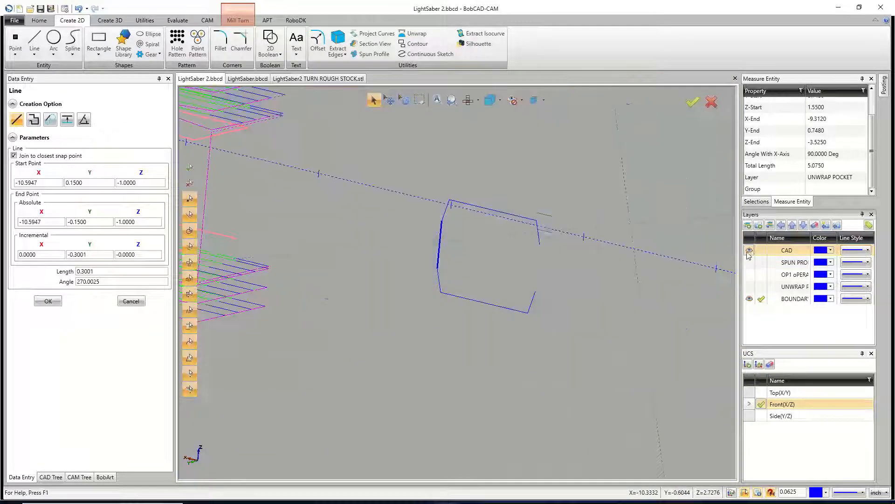
left_click(535, 293)
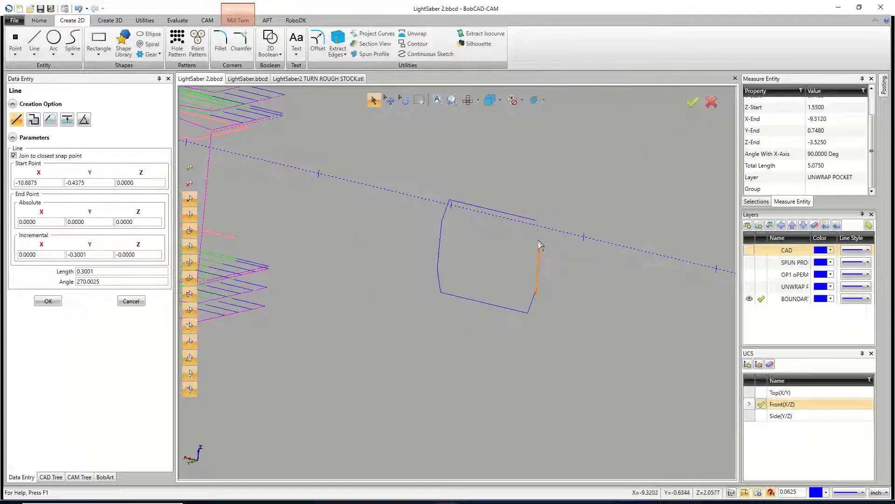
right_click(557, 248)
left_click(572, 264)
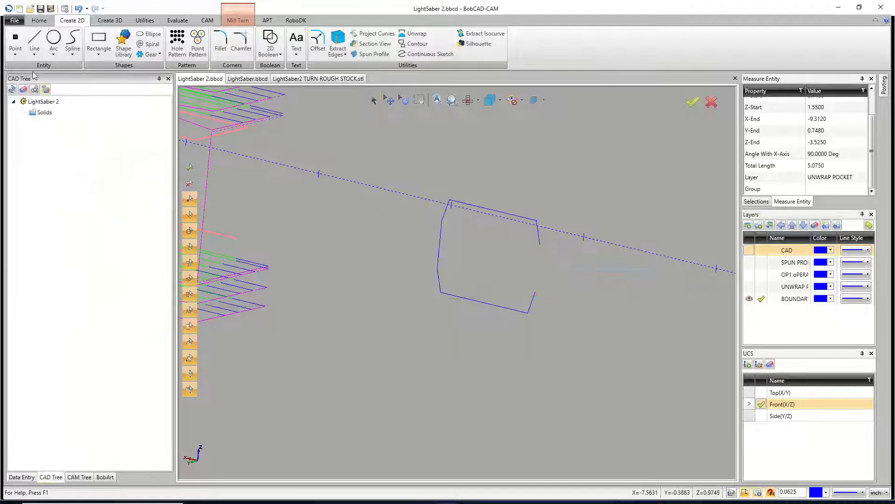
- Close the boundary's remaining open end with a line joining the free endpoints of the two slanted edges
left_click(34, 42)
left_click(541, 244)
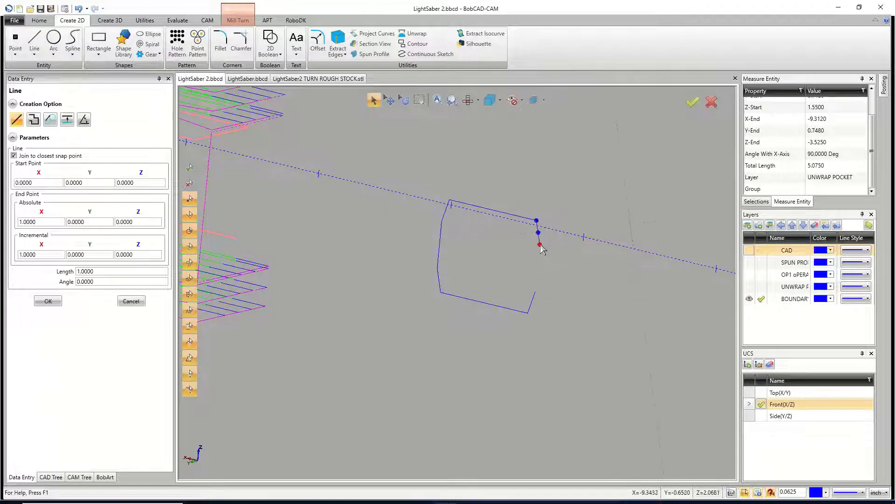
left_click(541, 249)
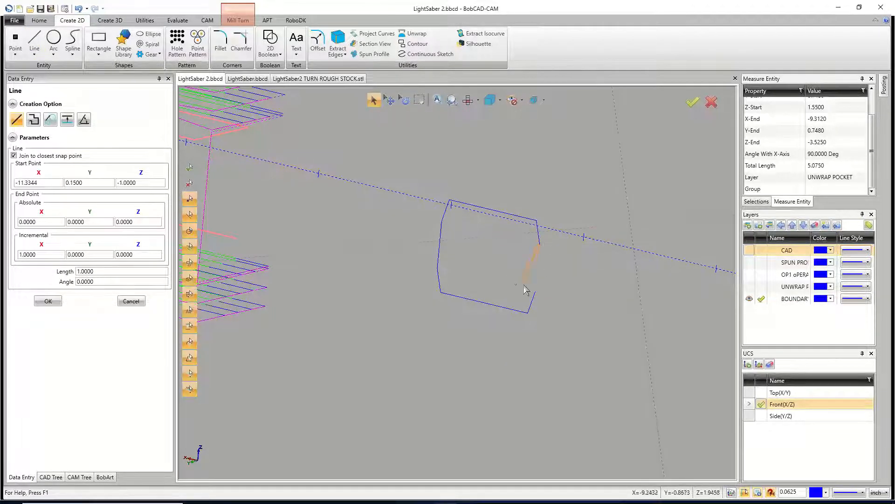
left_click(536, 293)
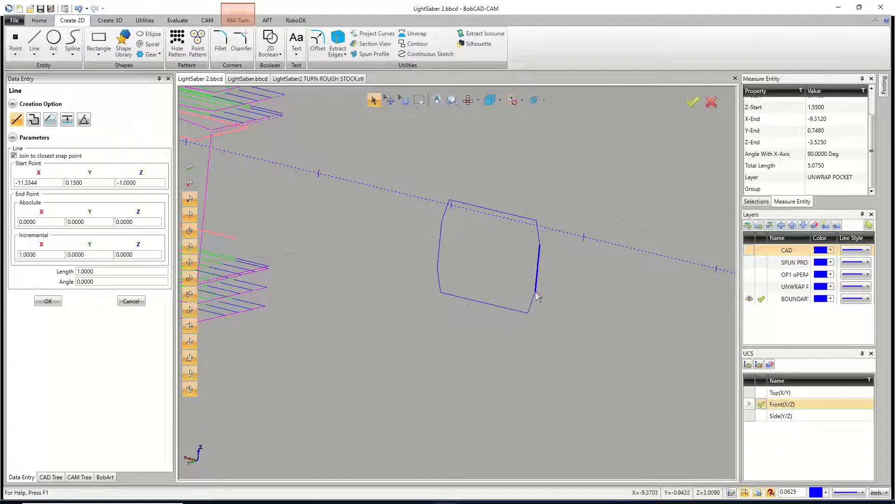
right_click(567, 247)
left_click(590, 262)
- Activate the Top(X/Y) UCS and show the CAD layer so the boundary appears against the knob lugs
left_click(761, 393)
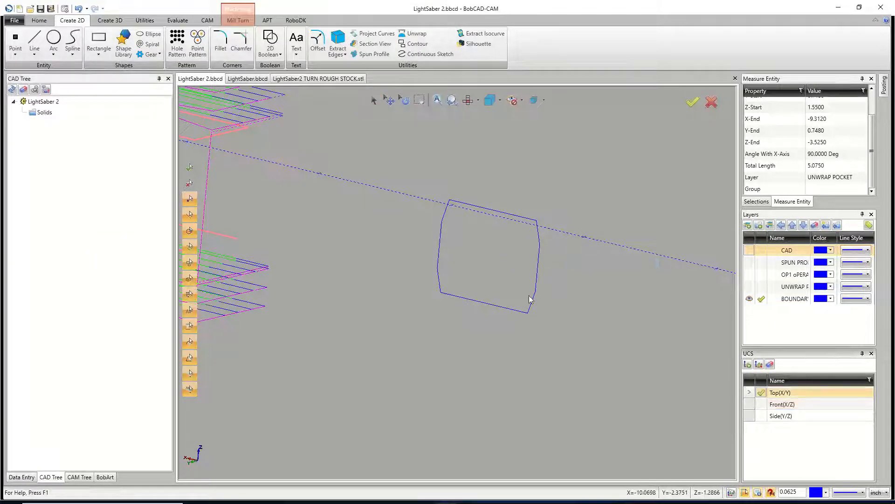
scroll(526, 284, "down", 4)
middle_click_drag(556, 286, 546, 296)
left_click(749, 250)
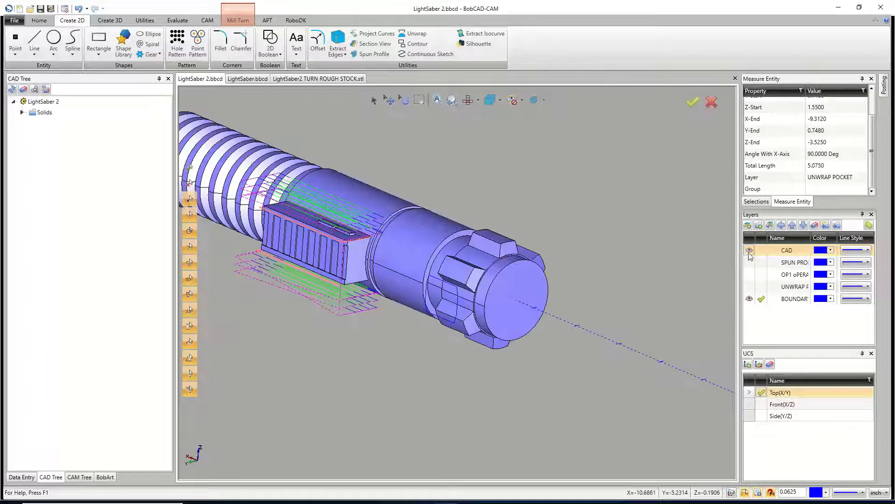
scroll(443, 267, "down", 2)
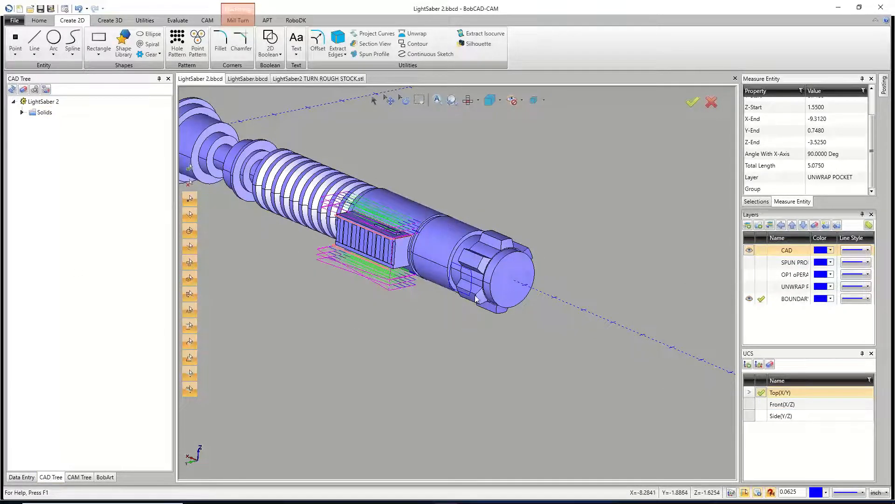
scroll(623, 340, "down", 2)
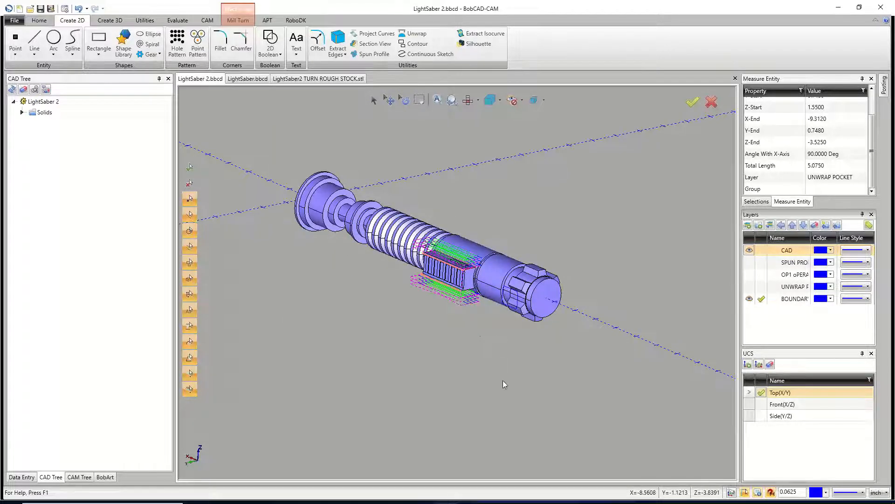
scroll(517, 319, "up", 2)
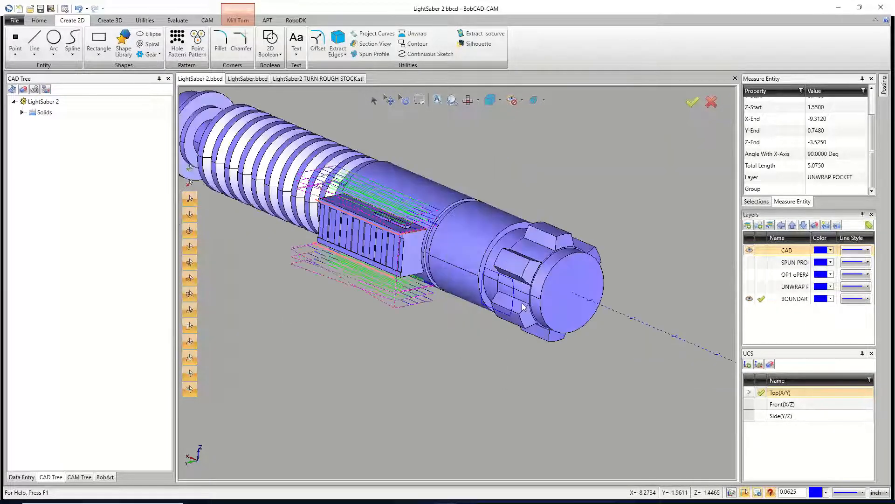
scroll(523, 304, "up", 2)
- Collapse the existing Feature 2 Axis and start a new Mill 3 Axis feature in the Index System group
left_click(79, 477)
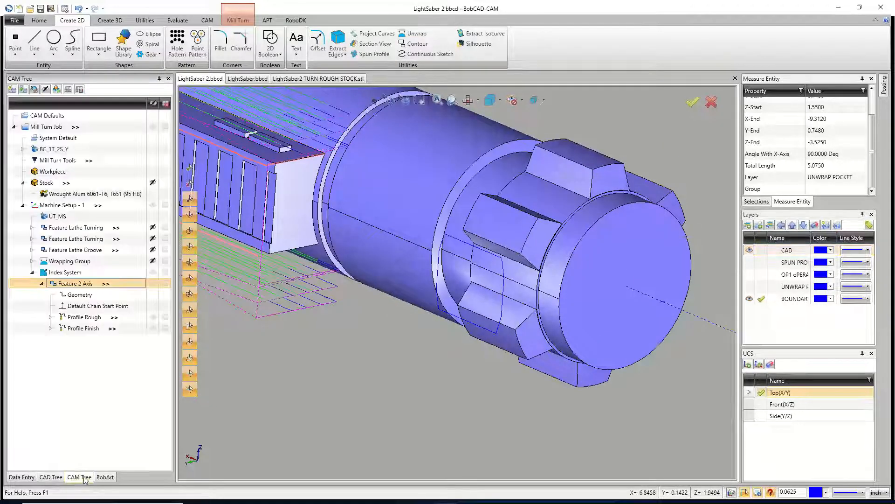
left_click(41, 283)
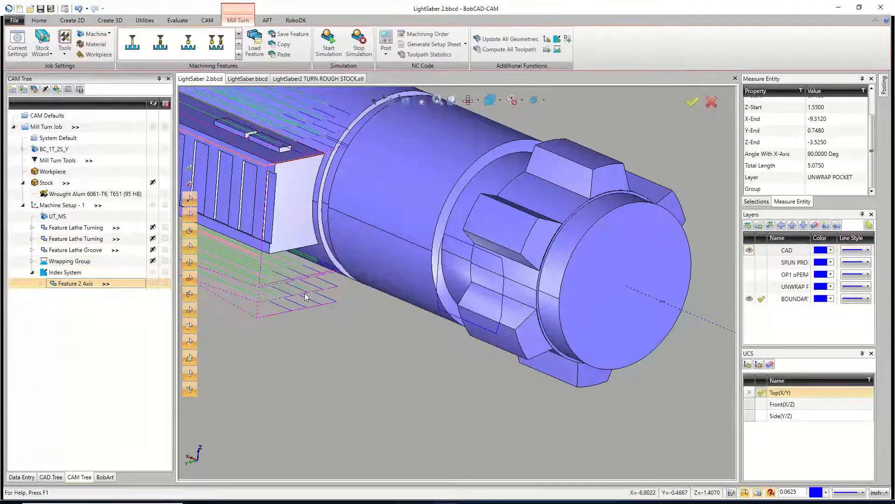
scroll(432, 325, "down", 2)
right_click(64, 274)
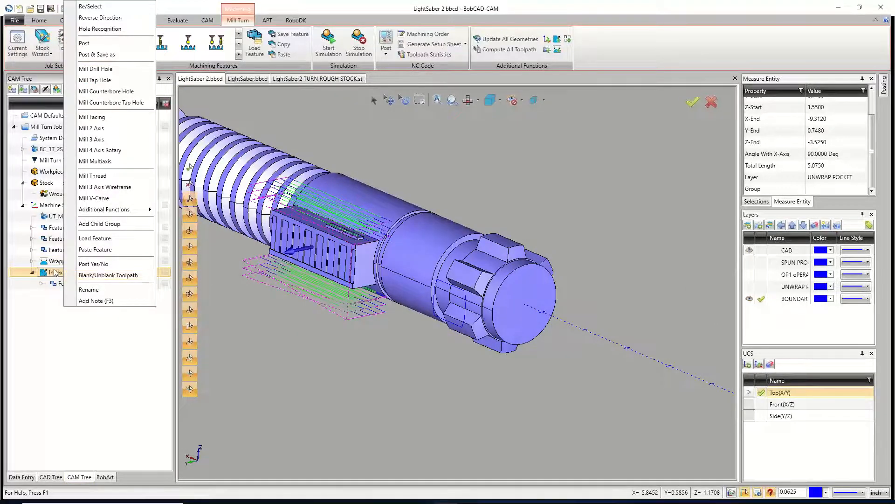
left_click(59, 311)
right_click(65, 274)
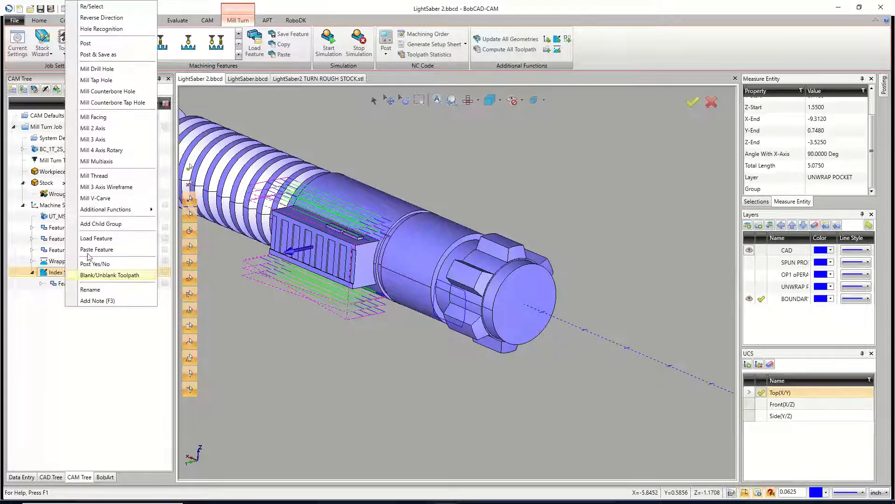
left_click(93, 139)
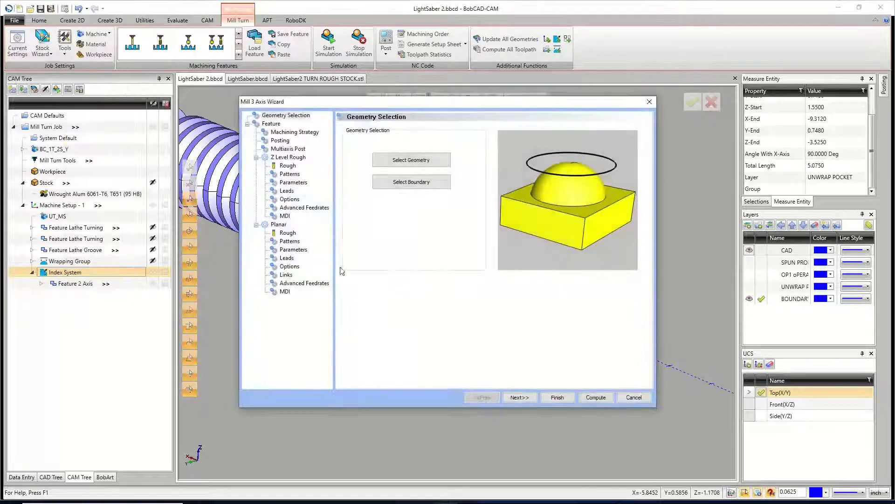
- Assign the whole lightsaber model as the feature's machining geometry and the closed lug outline as its boundary
left_click(410, 160)
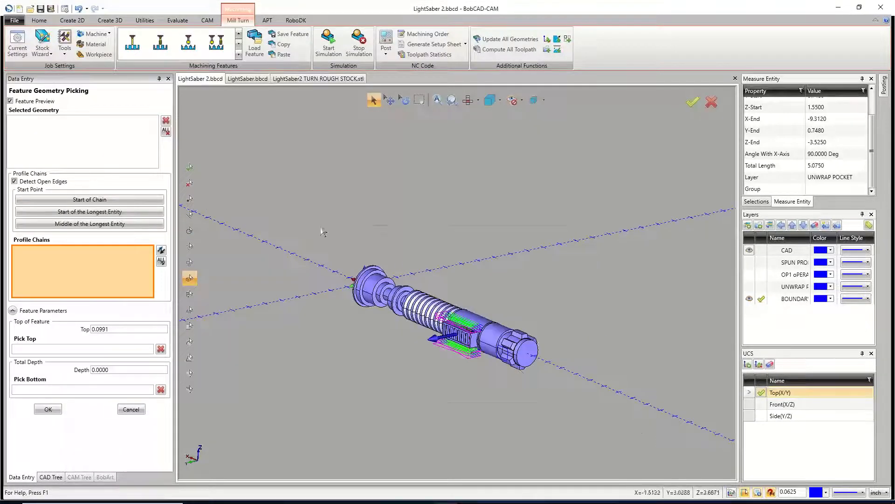
left_click_drag(320, 252, 647, 427)
left_click(89, 210)
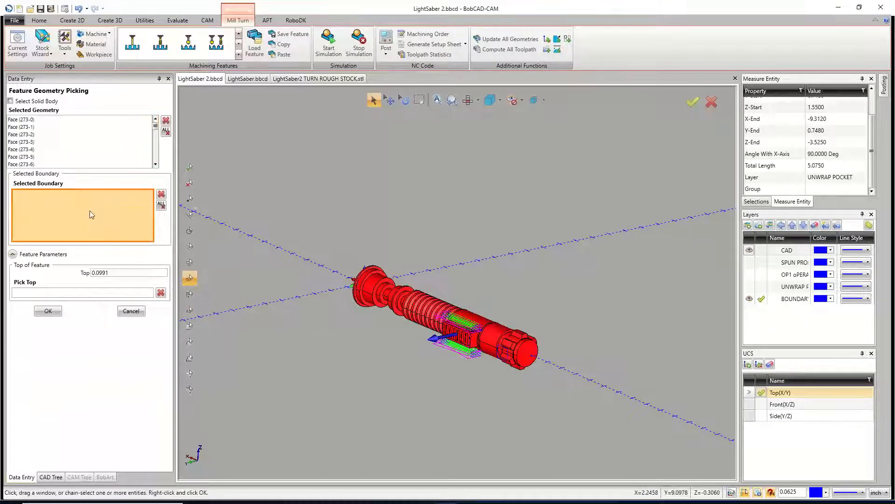
scroll(501, 331, "up", 5)
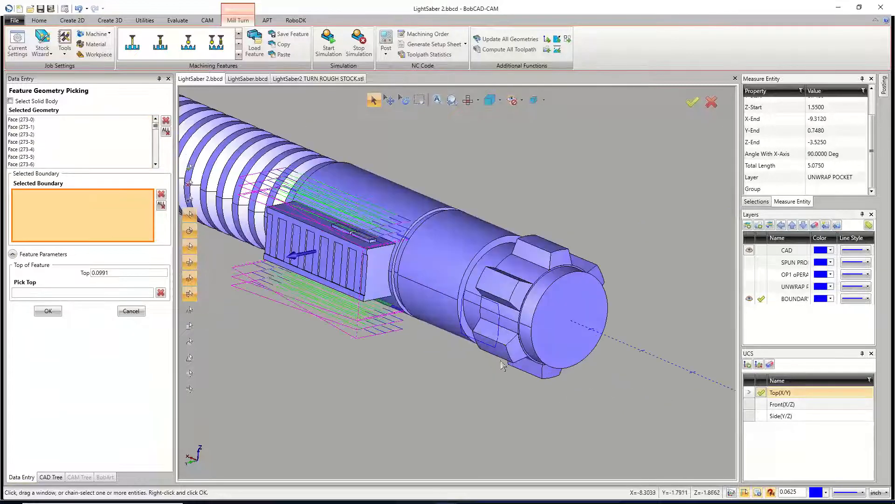
left_click(500, 329)
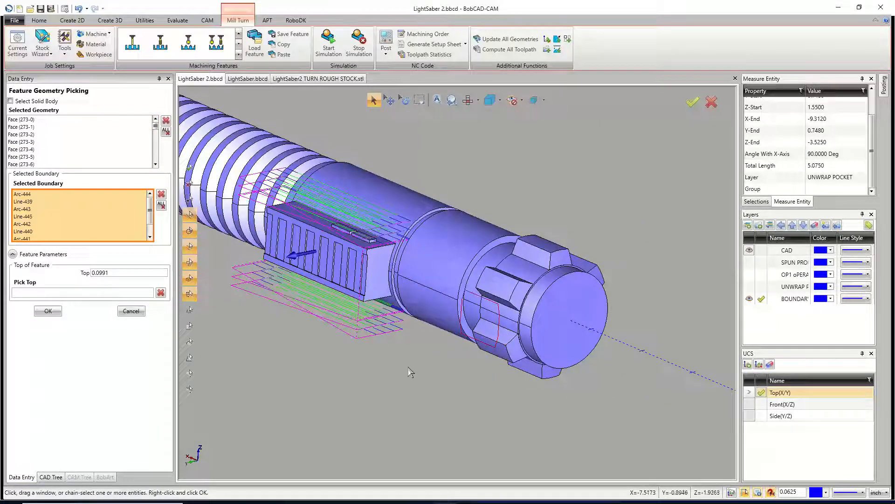
left_click(47, 311)
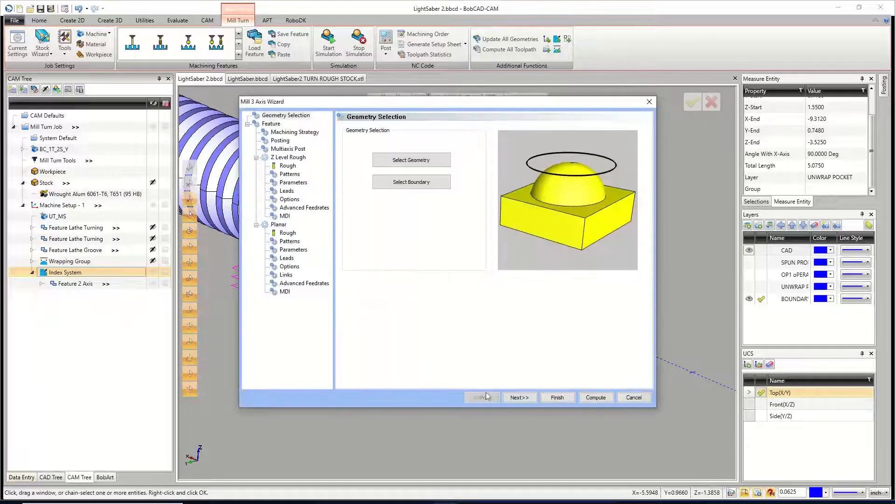
- Keep the default feature clearances and set the machining strategy to Advanced Rough
left_click(517, 397)
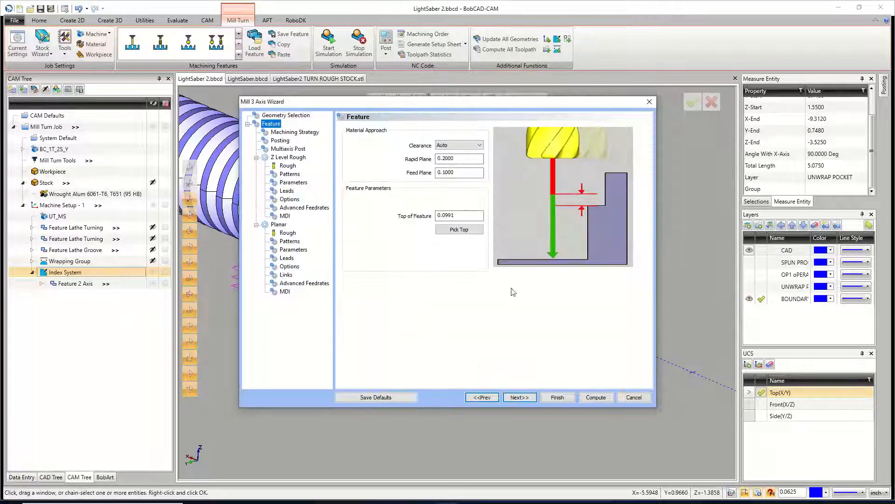
left_click(520, 397)
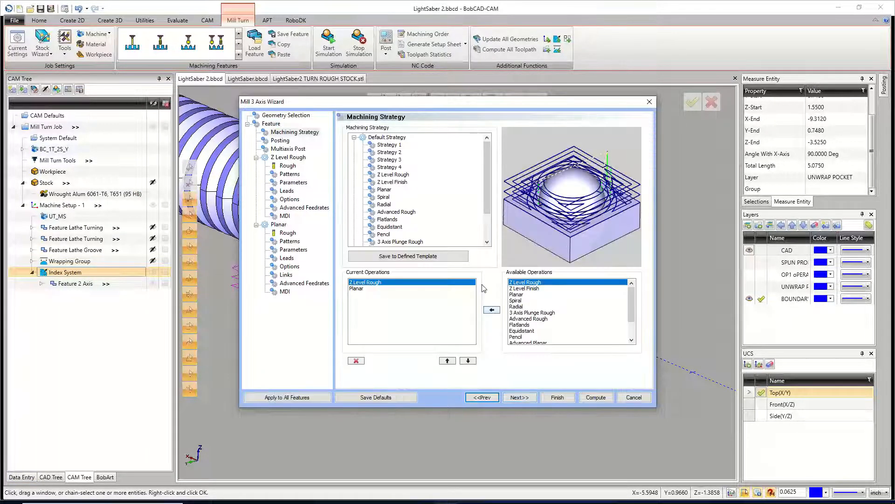
scroll(385, 226, "down", 2)
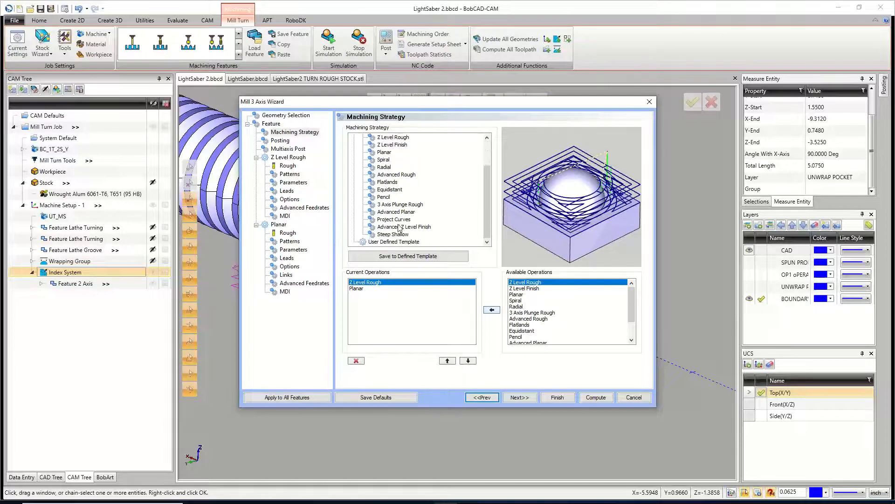
left_click(396, 175)
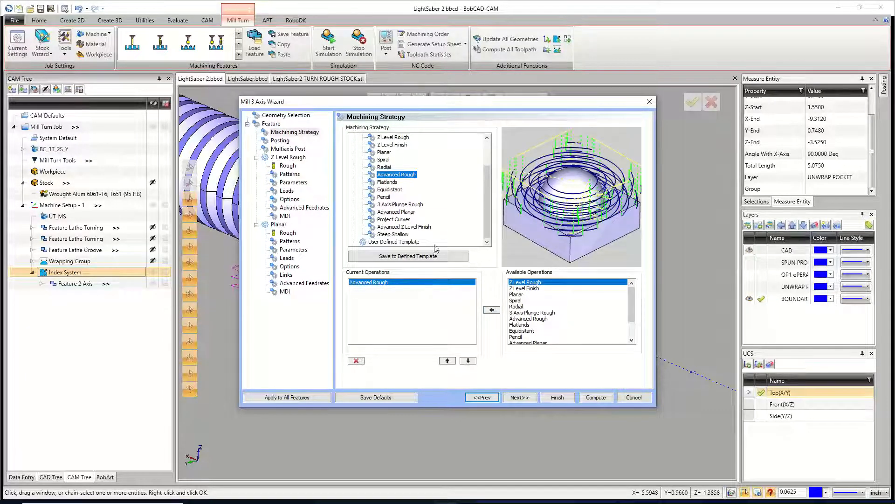
left_click_drag(404, 108, 710, 277)
left_click_drag(629, 270, 312, 129)
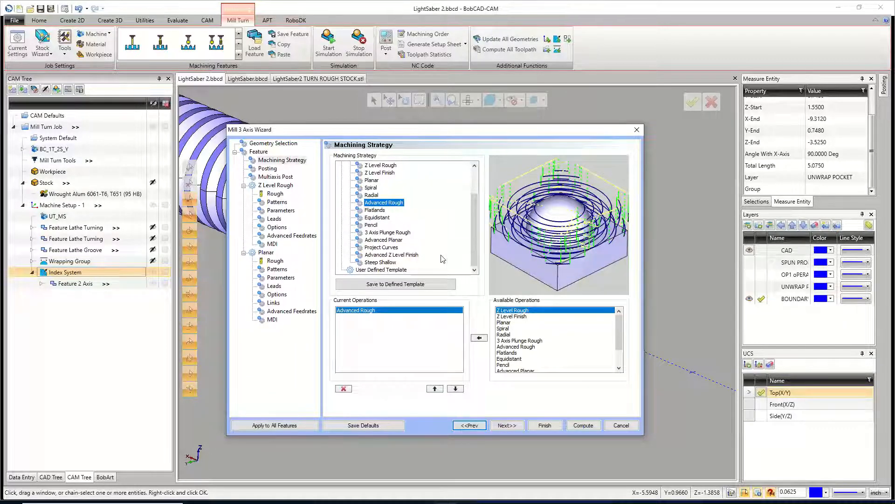
- Add Advanced Planar as a second operation after Advanced Rough in the machining strategy
left_click(381, 240)
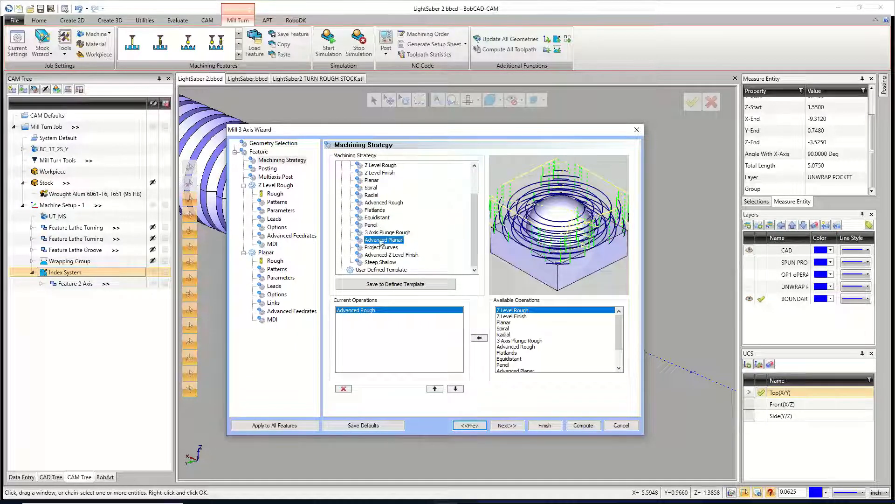
left_click(384, 202)
scroll(555, 341, "down", 2)
left_click(512, 346)
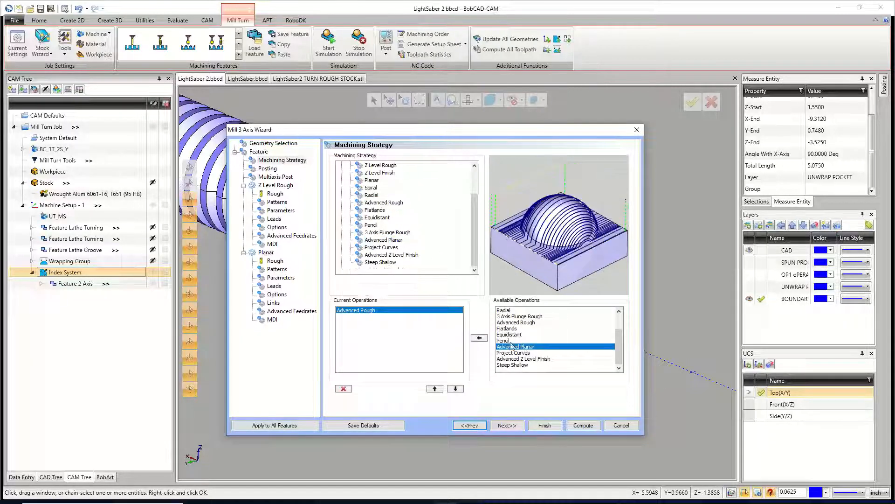
left_click(481, 337)
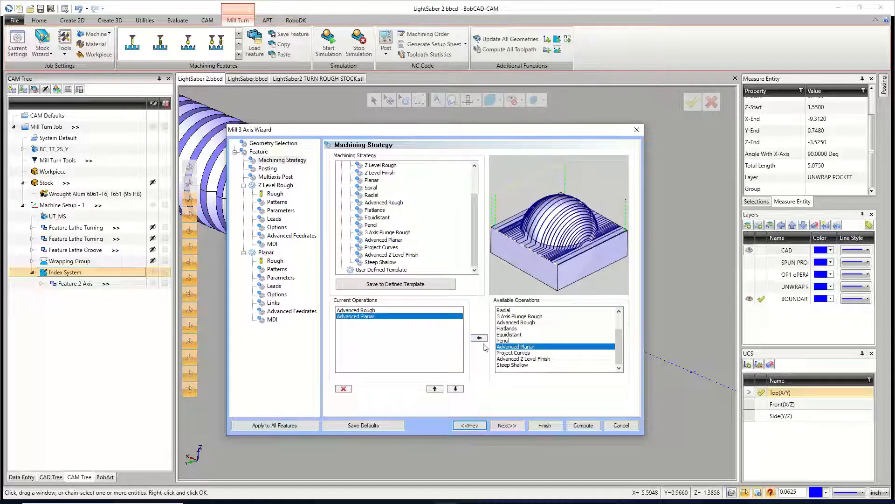
- Keep the default posting settings and assign tool 2, the 3/8 FLAT ENDMILL - LONG, to the Advanced Rough operation
left_click(512, 426)
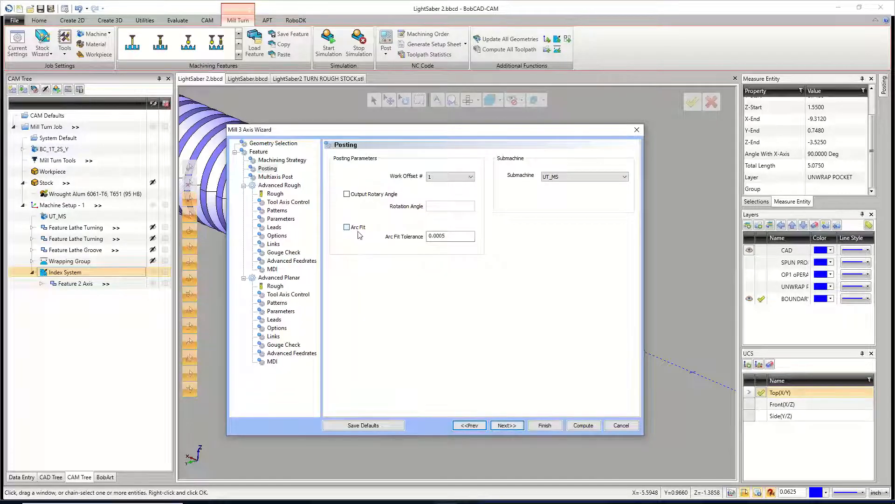
left_click(513, 426)
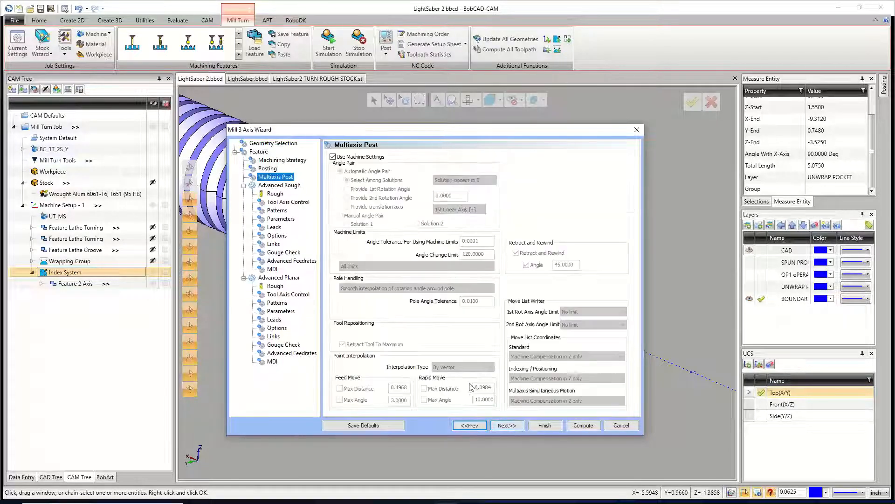
left_click(513, 426)
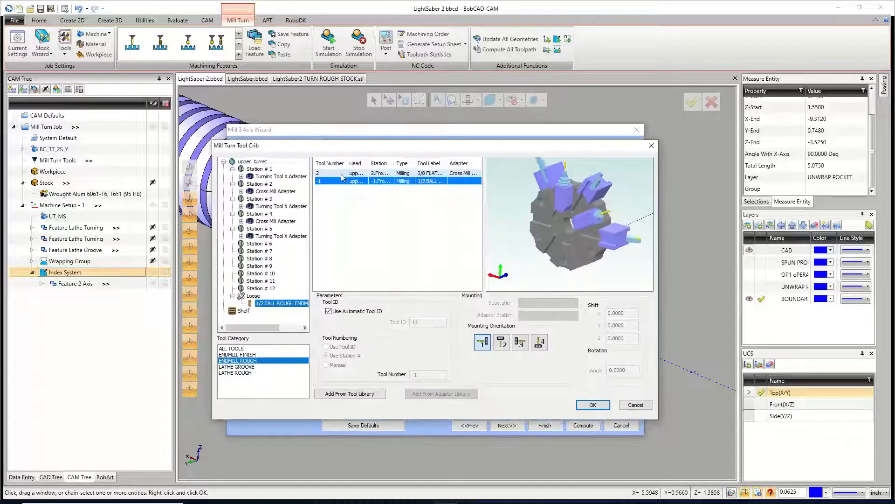
left_click(343, 174)
left_click(592, 404)
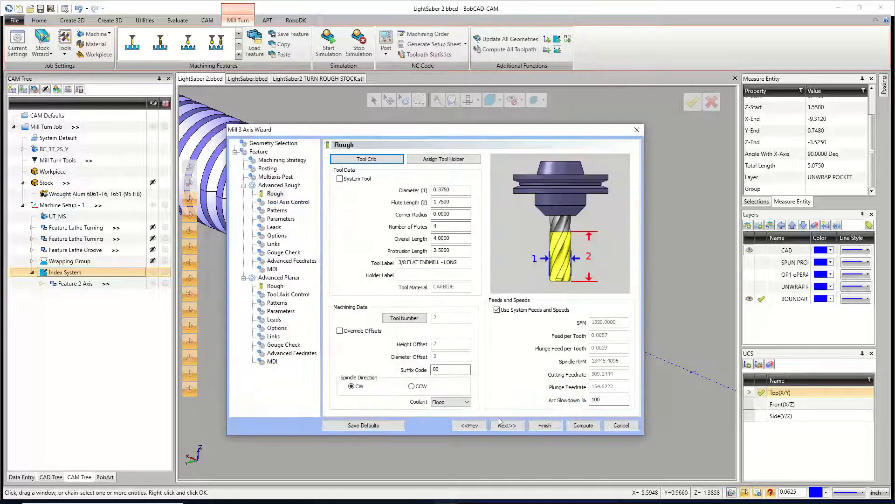
- Use 3 Axis tool axis control and the Offset Out cut pattern for the Advanced Rough operation
left_click(502, 424)
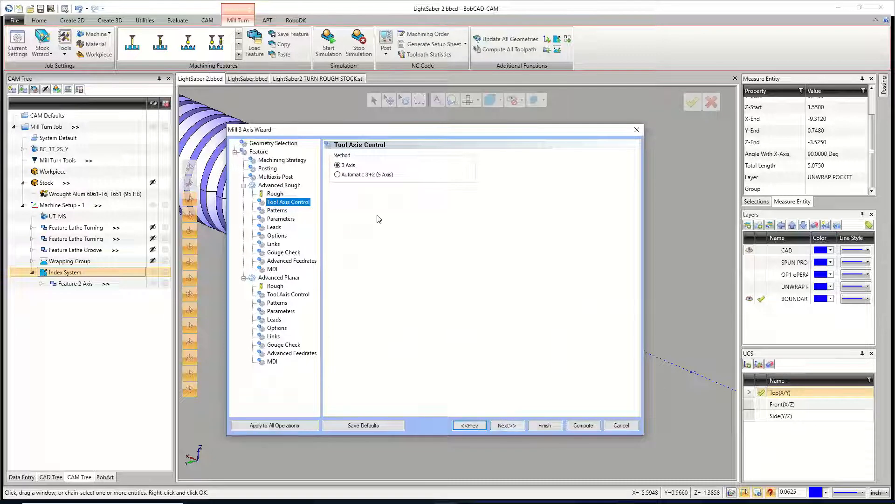
left_click(337, 165)
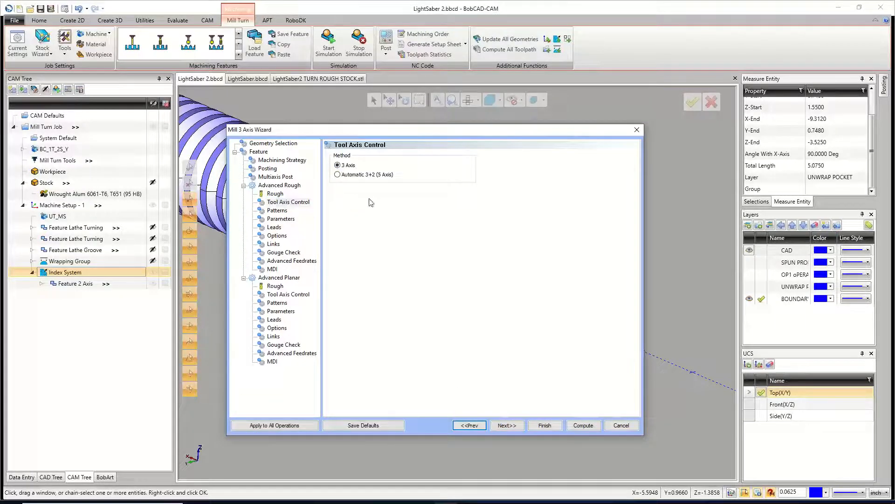
left_click(507, 425)
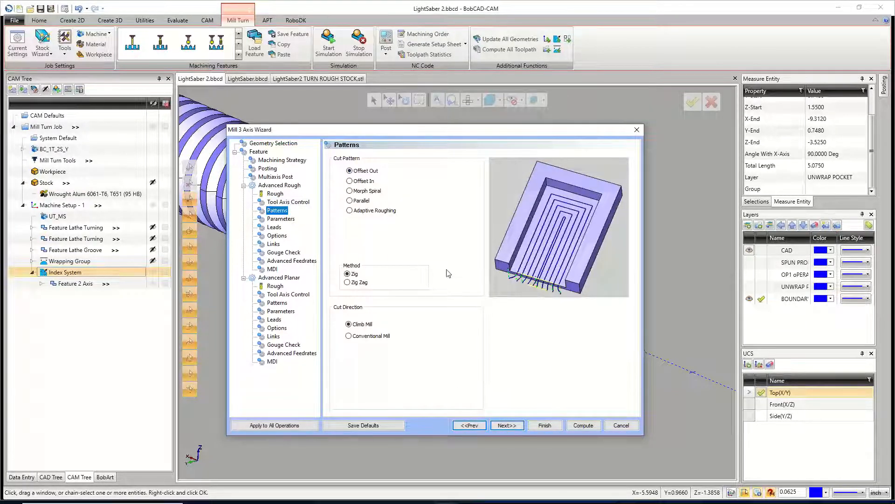
left_click(348, 170)
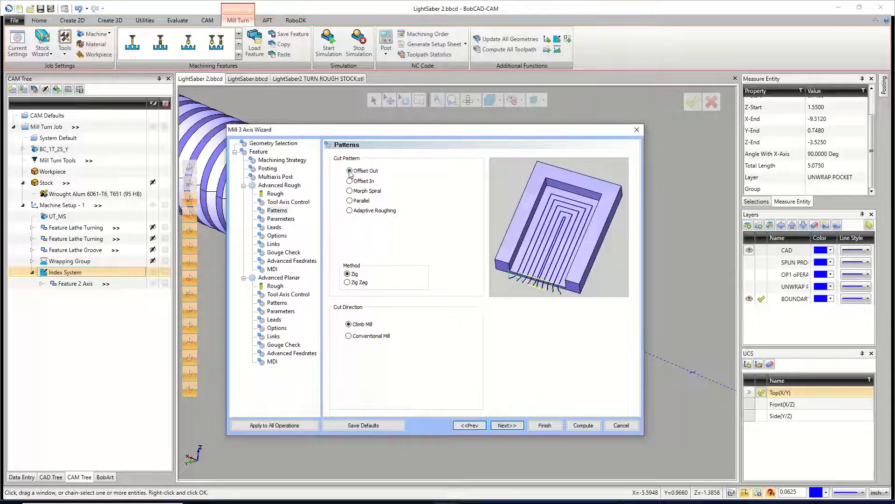
left_click(507, 425)
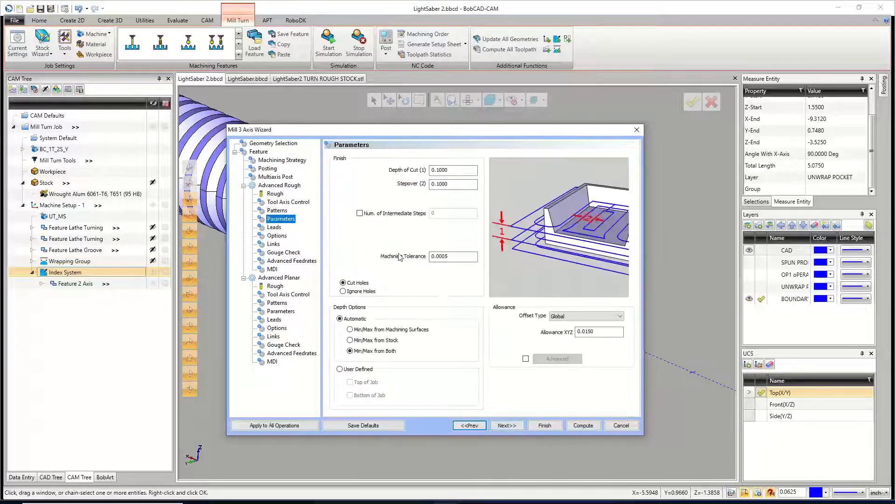
- Set the Advanced Rough depth of cut and stepover both to 0.05
key("Tab")
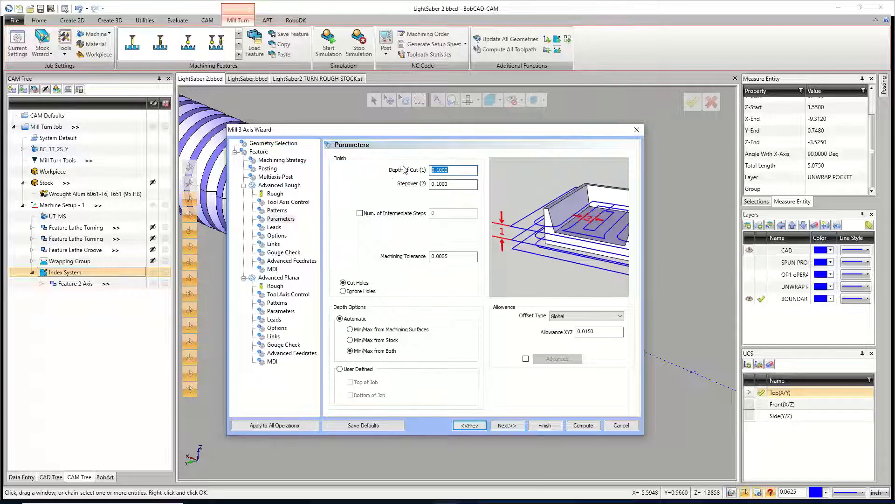
type(".0")
key("Tab")
type(".0")
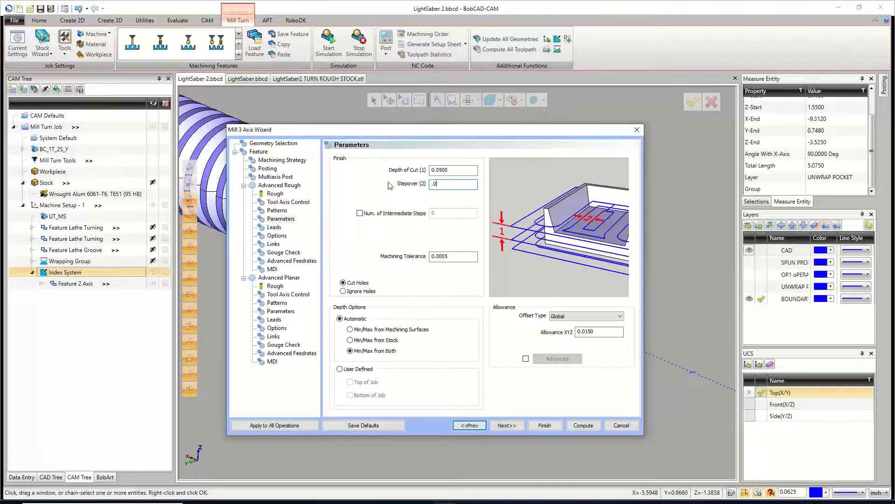
left_click(449, 171)
left_click(507, 425)
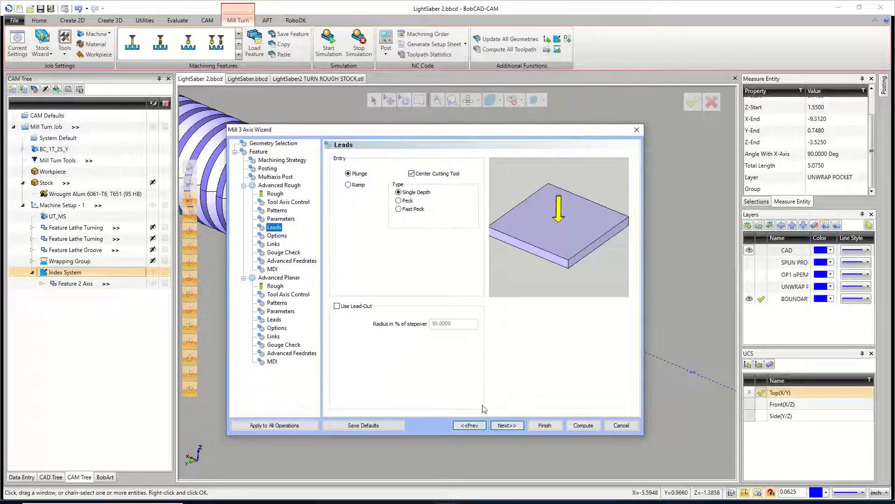
- Keep the default leads, options, links, gouge check and advanced feedrate settings for the Advanced Rough operation
left_click(507, 425)
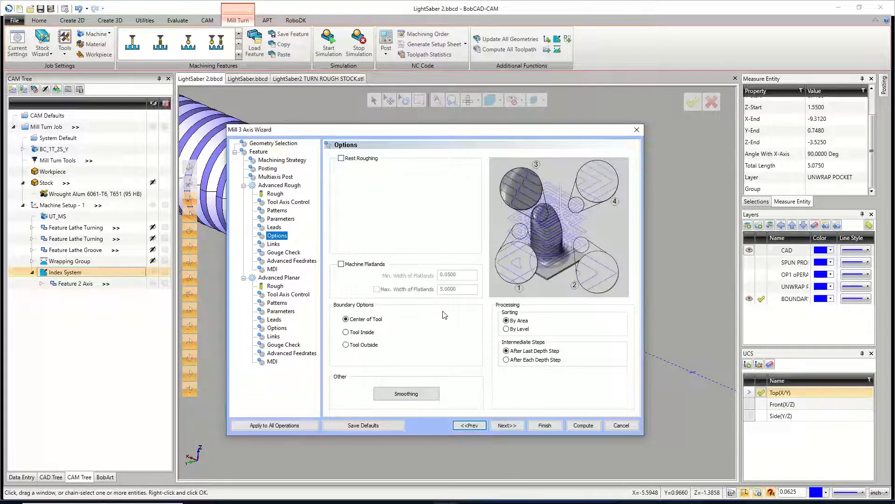
left_click(511, 425)
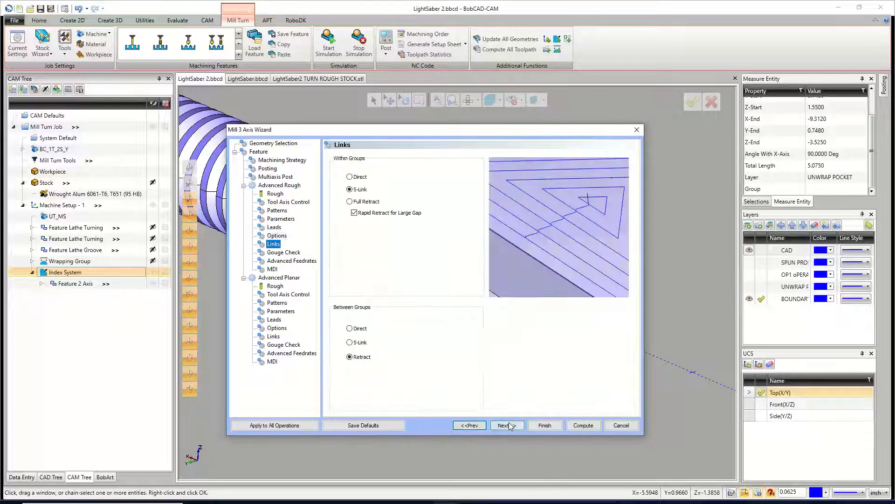
left_click(511, 425)
left_click(509, 425)
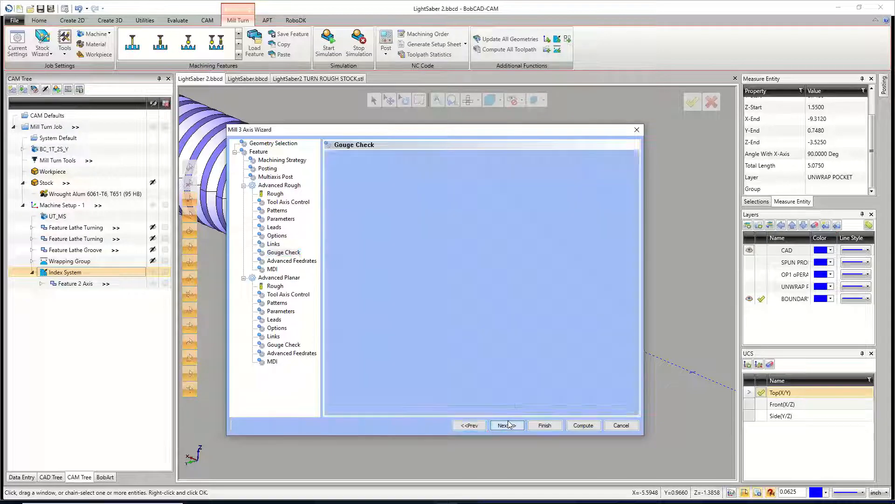
left_click(509, 426)
- Assign tool 4, the 1/4 BALL ENDMILL from the ENDMILL FINISH category, to the Advanced Planar operation
left_click(509, 425)
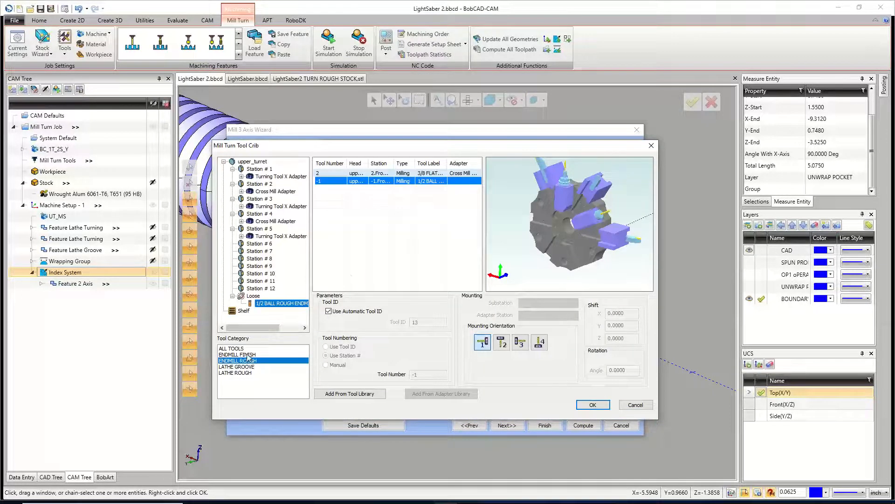
left_click(252, 355)
left_click_drag(333, 174, 275, 221)
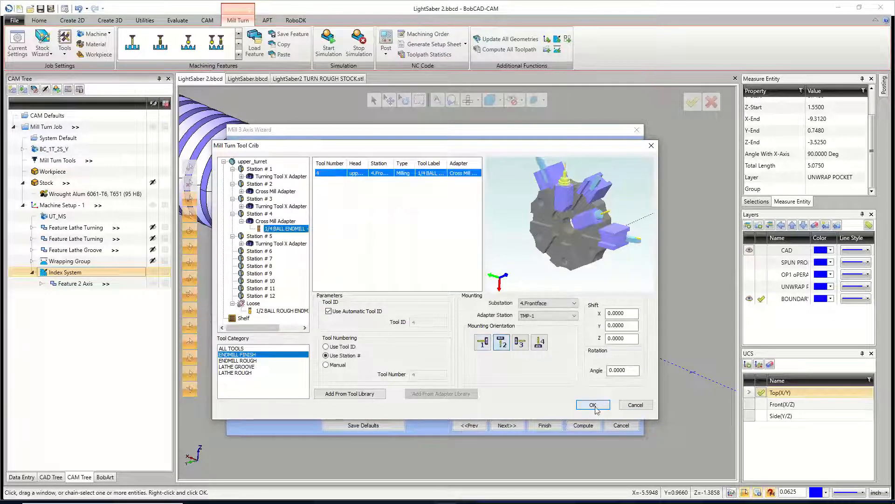
left_click(592, 405)
left_click(507, 425)
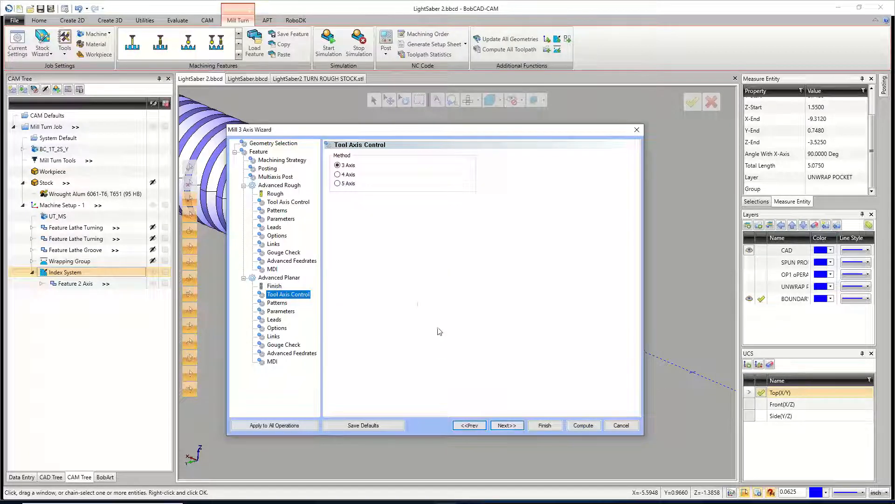
- Use 3 Axis tool axis control and the Zig Zag cut pattern with a 90-degree lace angle for Advanced Planar
left_click(338, 166)
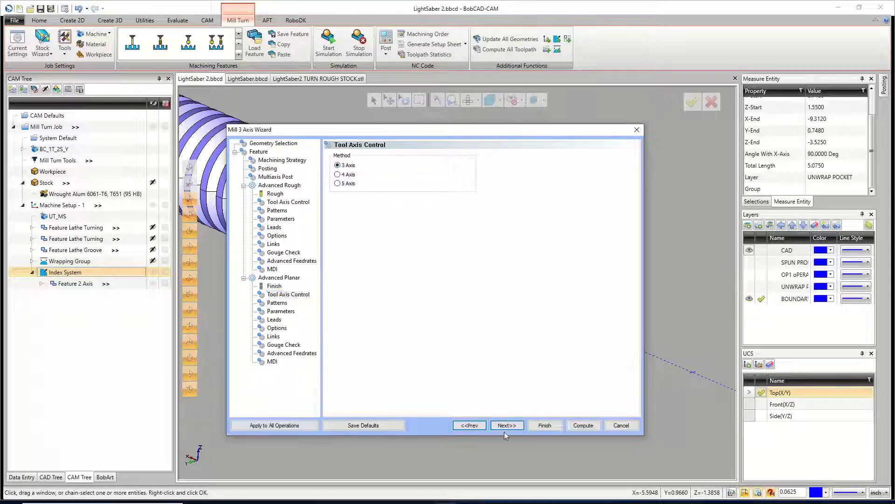
left_click(337, 174)
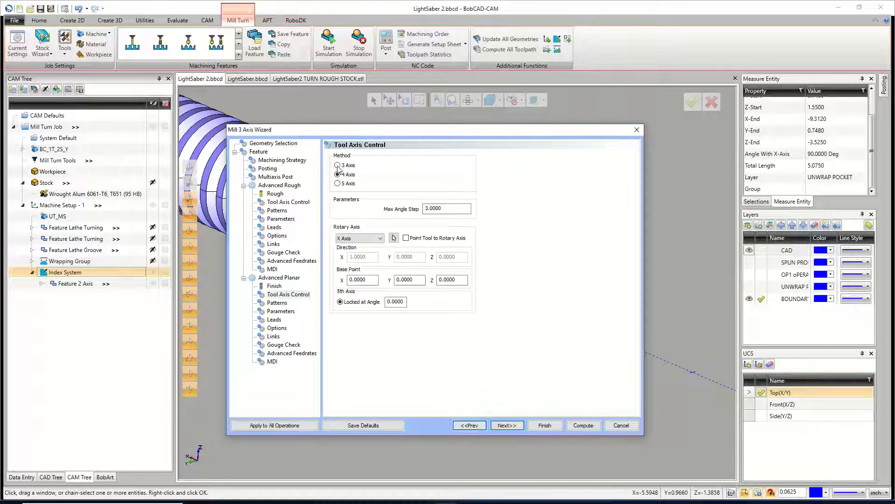
left_click(338, 166)
left_click(518, 425)
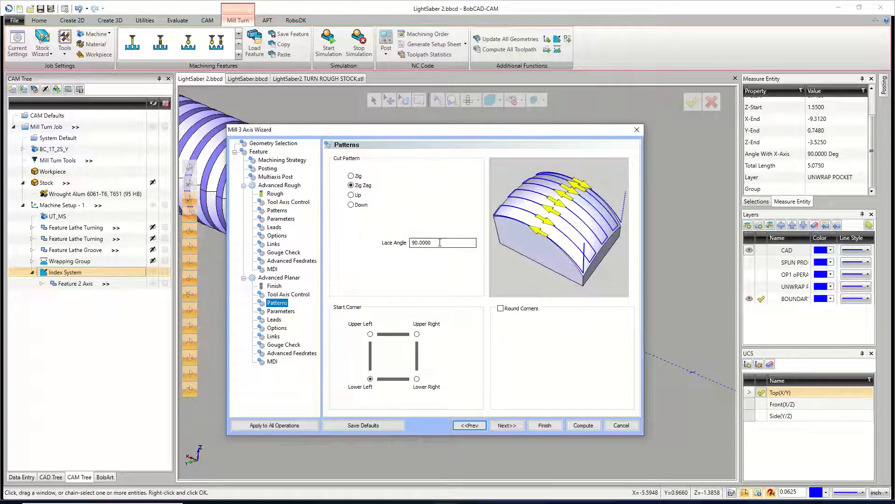
key("Tab")
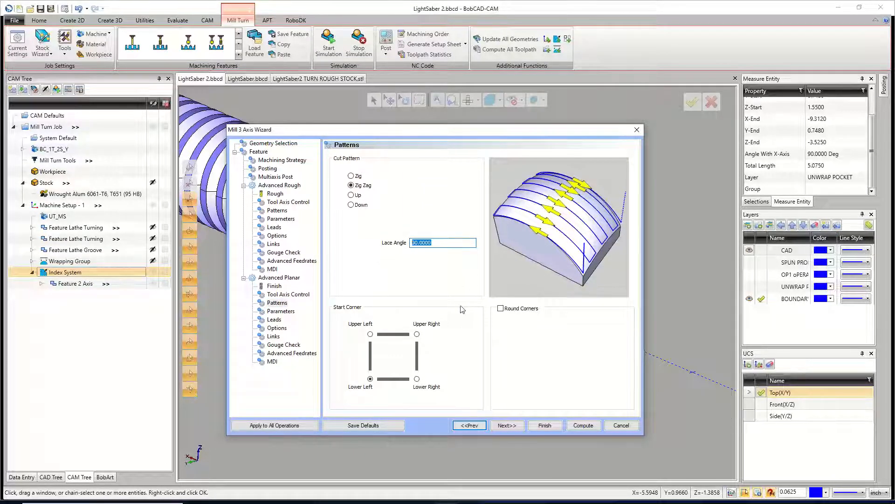
left_click(510, 426)
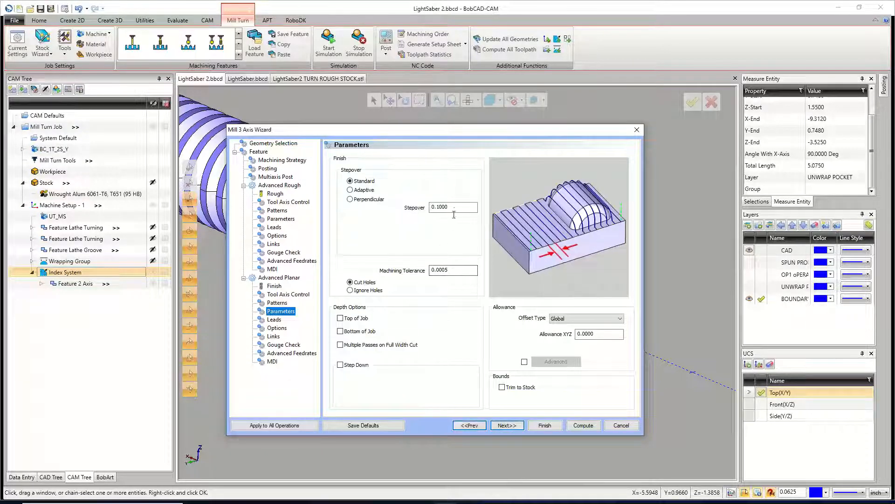
- Set the Advanced Planar stepover to 0.01 and its cutting extents to 3D Extents
key("Tab")
type(".01")
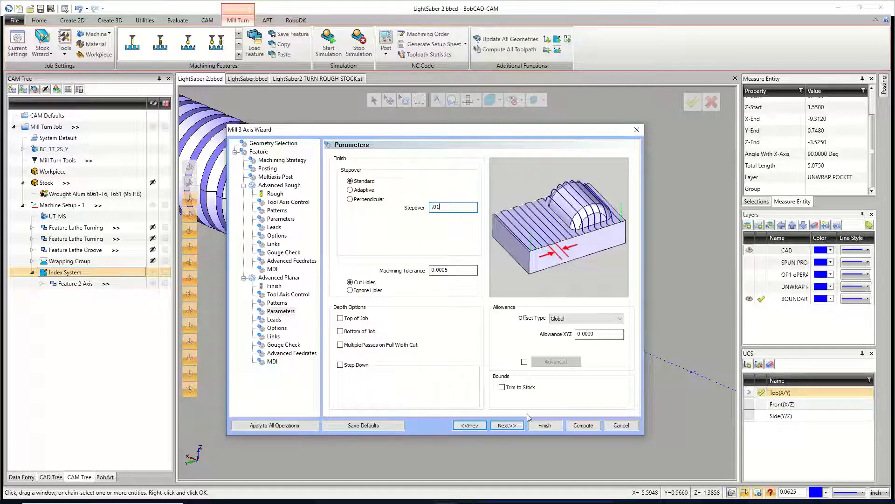
left_click(507, 426)
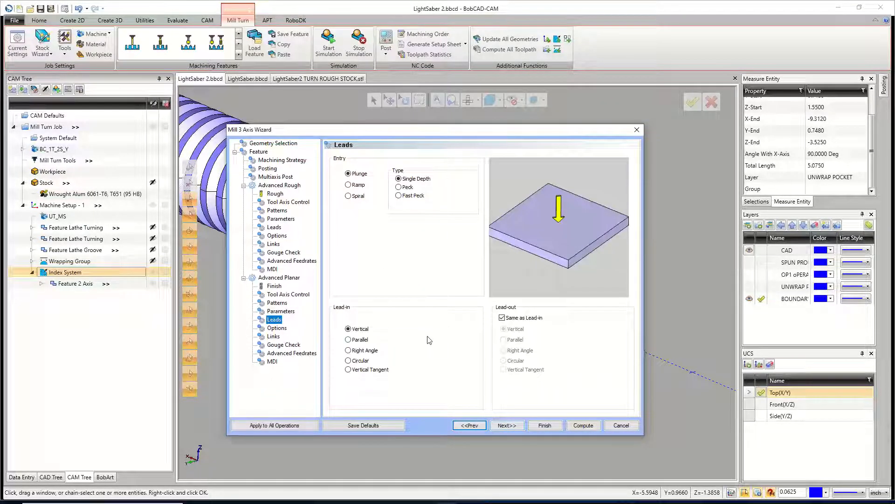
left_click(508, 426)
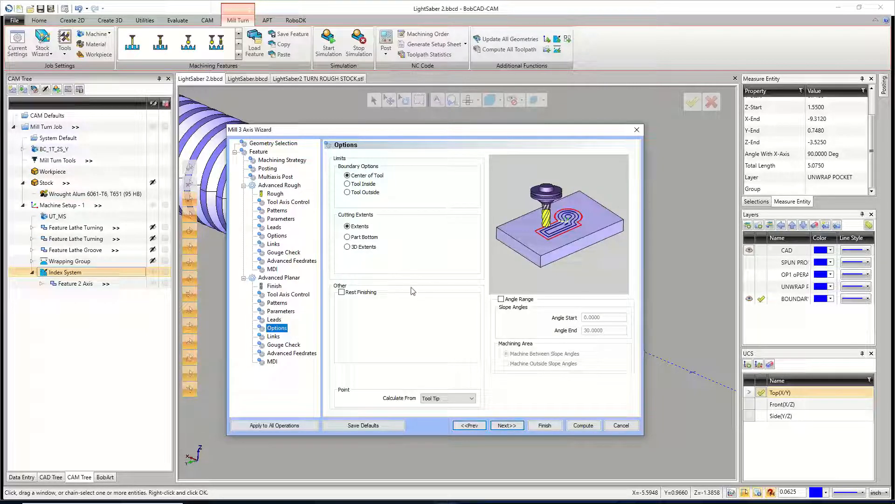
left_click(356, 246)
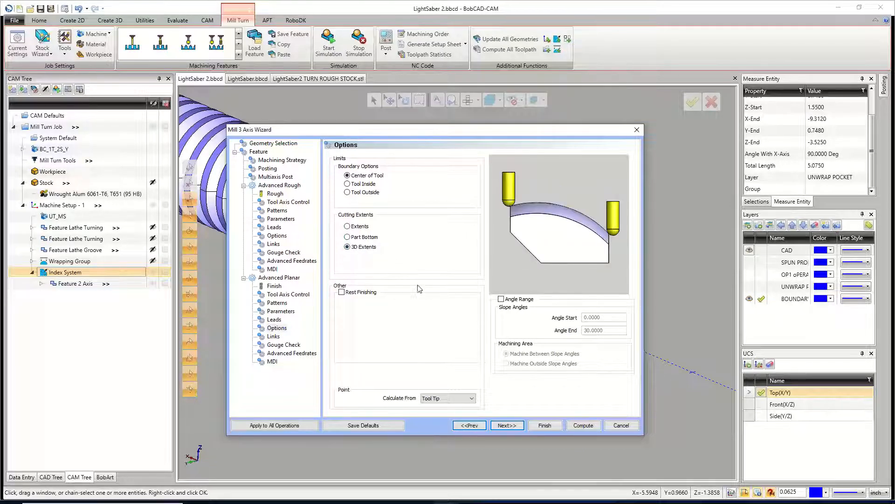
left_click(507, 425)
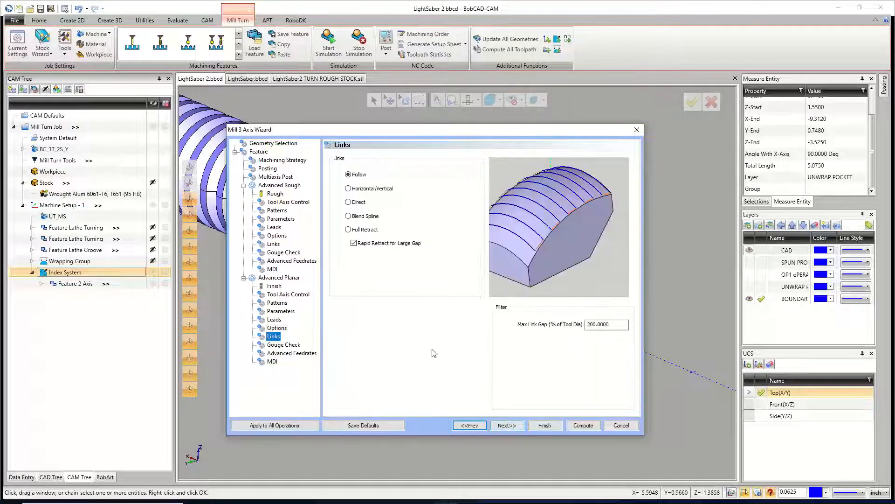
- Finish the Mill 3 Axis feature with the remaining settings at default and compute its toolpaths
left_click(507, 425)
left_click(517, 429)
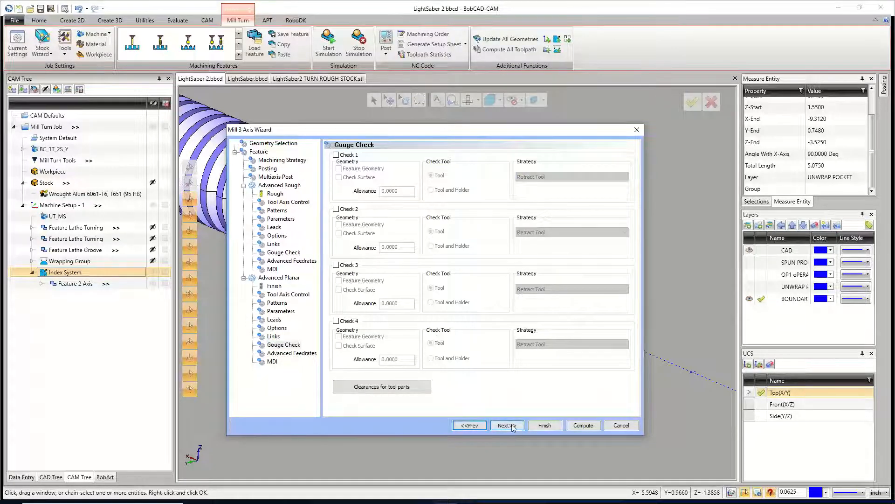
left_click(517, 425)
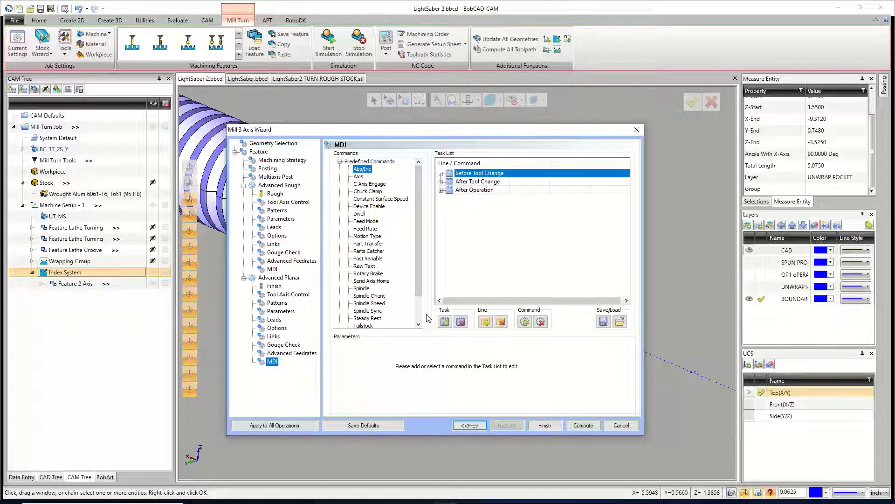
left_click(548, 428)
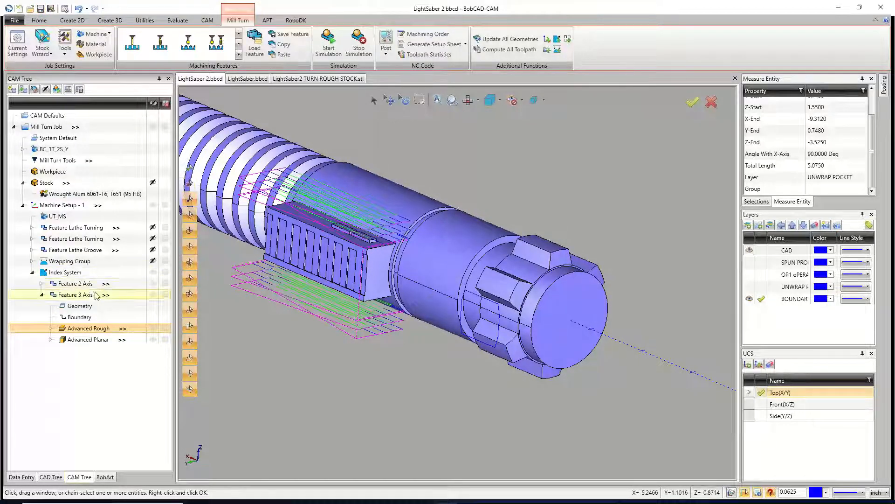
right_click(68, 295)
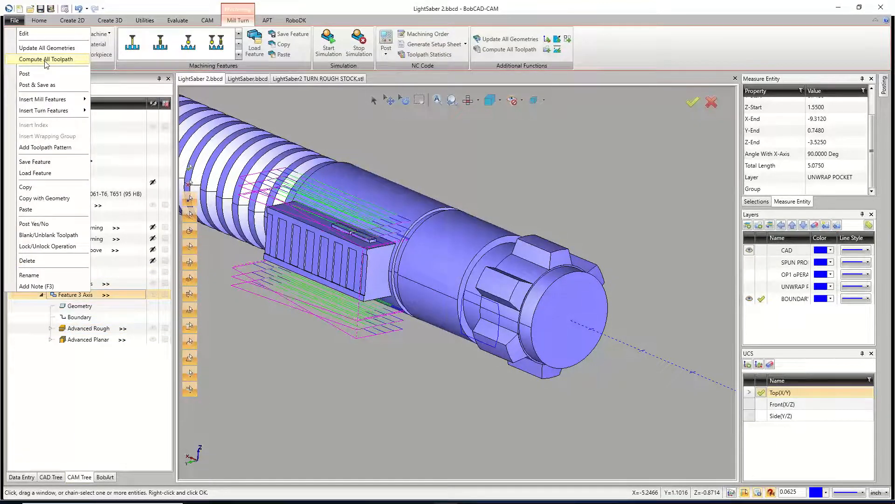
key("Return")
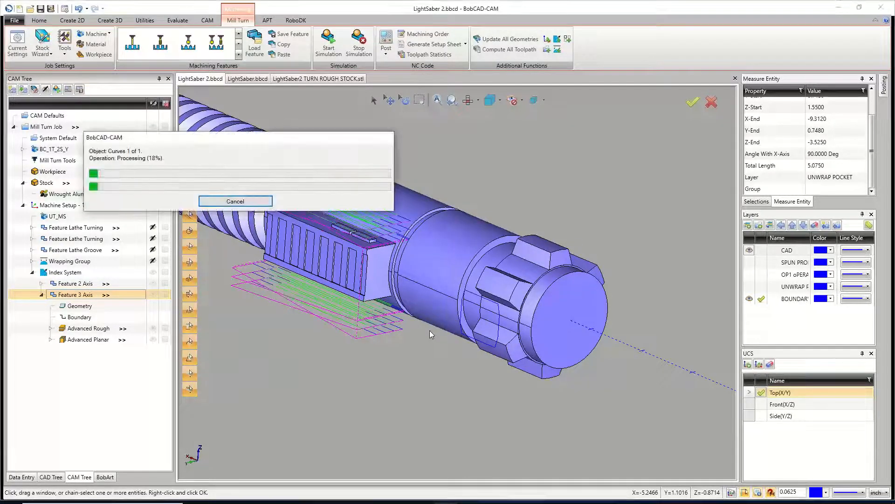
- Hide the toolpaths of the machine setup and examine the Advanced Rough toolpath above the knob-end lug
middle_click_drag(456, 311, 472, 306)
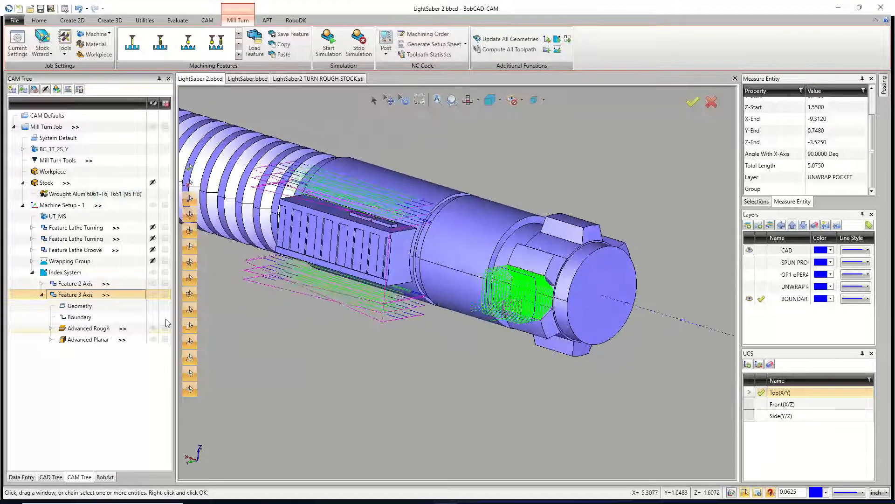
left_click(88, 339)
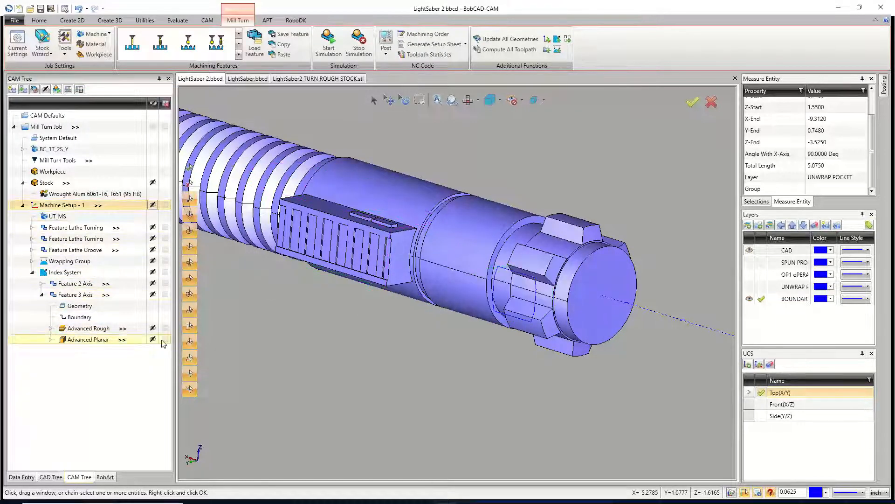
left_click(88, 327)
middle_click_drag(462, 271, 433, 243)
scroll(485, 224, "up", 4)
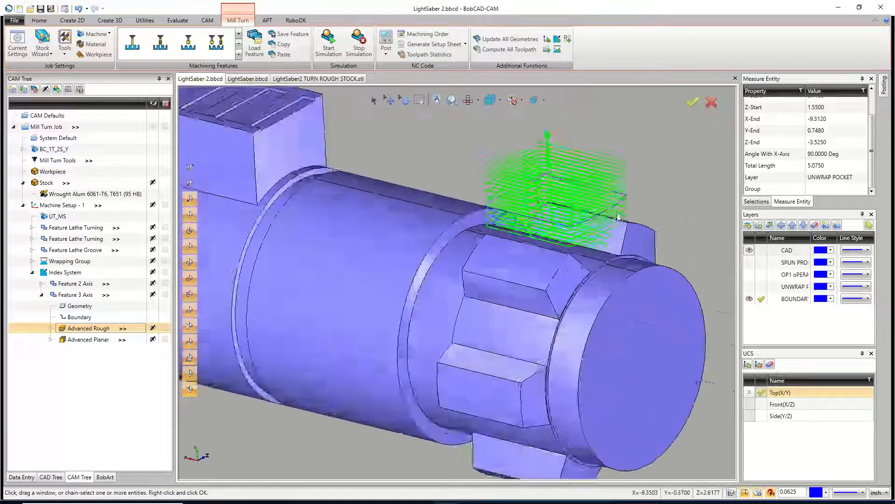
scroll(462, 226, "down", 2)
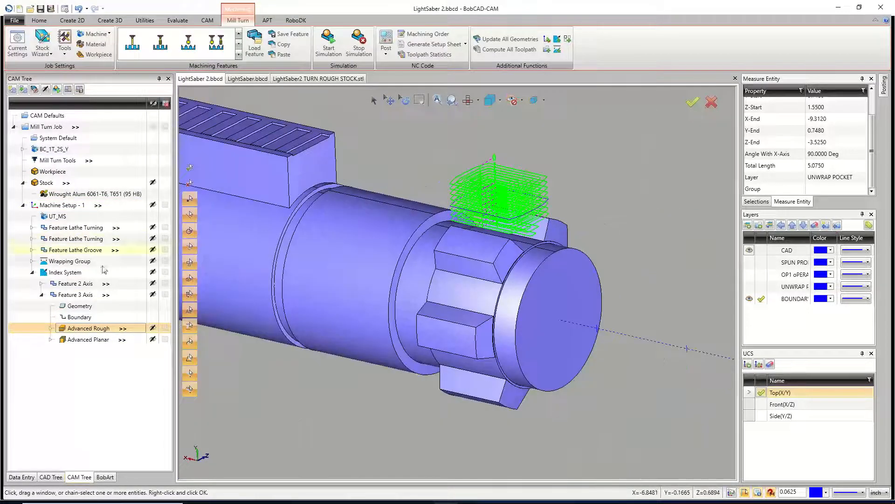
- Edit the 3 Axis feature so Advanced Rough uses User Defined depth options with Top of Job enabled
right_click(93, 294)
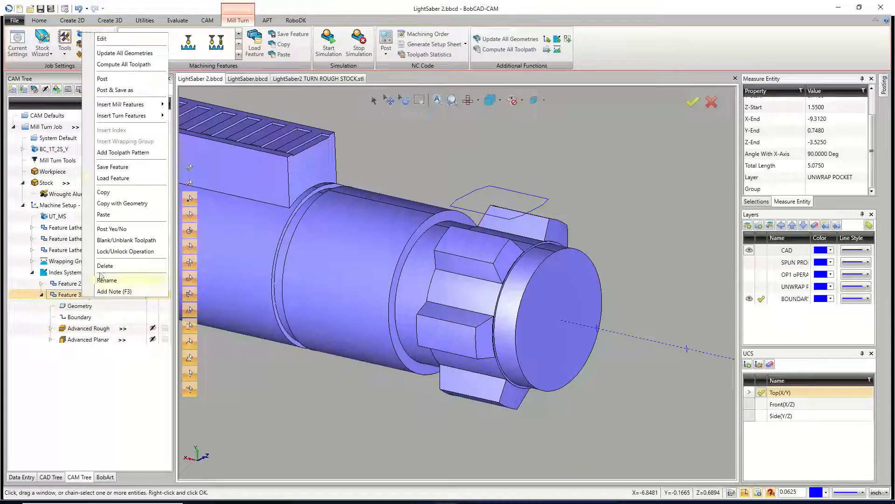
left_click(111, 38)
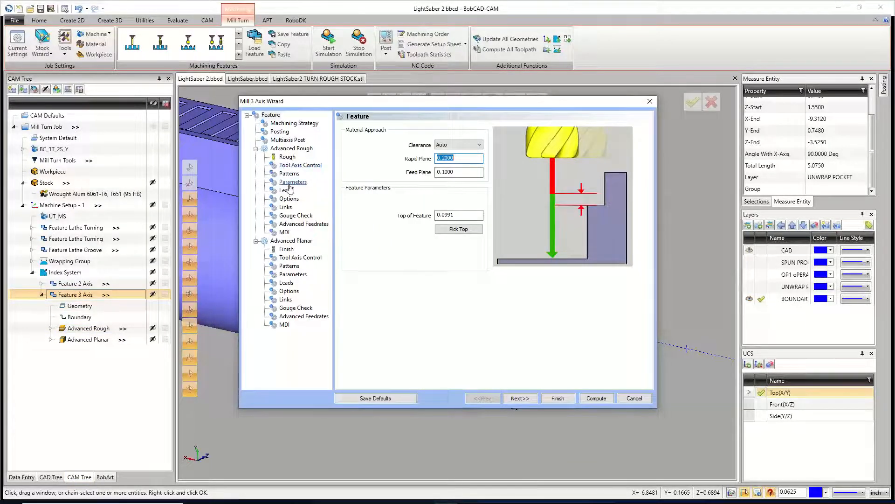
left_click(293, 182)
left_click(357, 340)
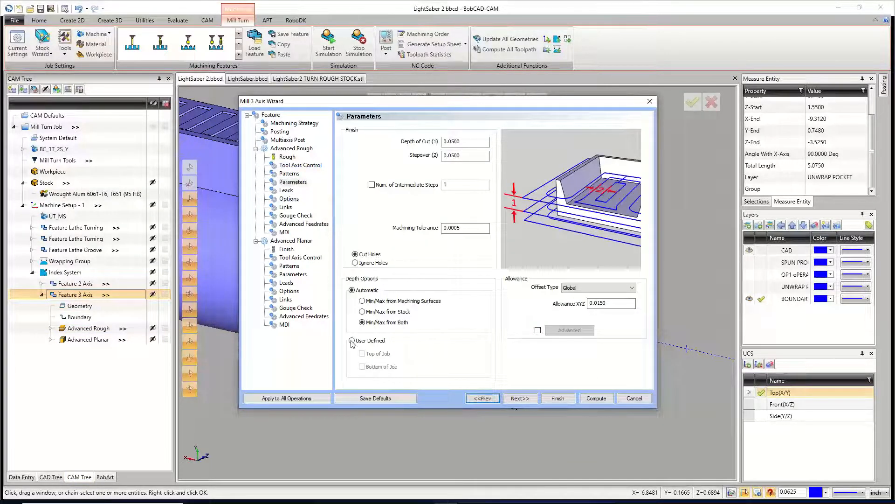
left_click(362, 353)
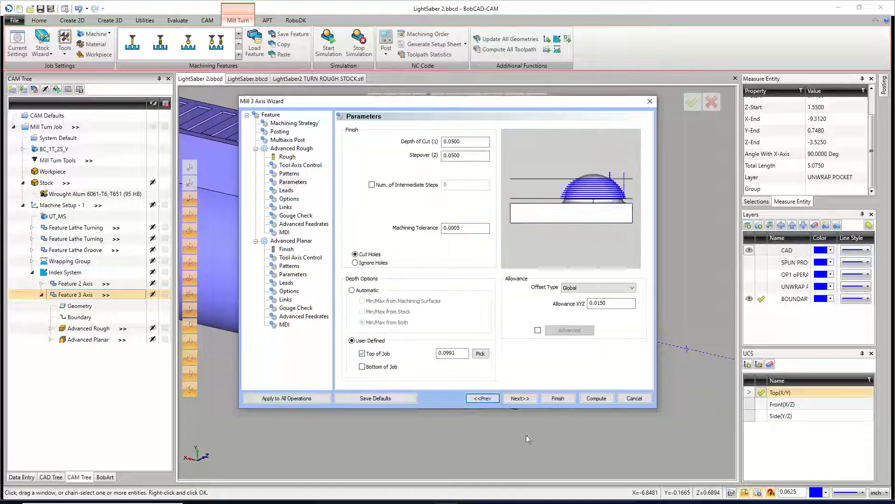
- Pick the Top of Job from a point on the lug boundary and recompute the feature's toolpaths
left_click(481, 353)
left_click(482, 217)
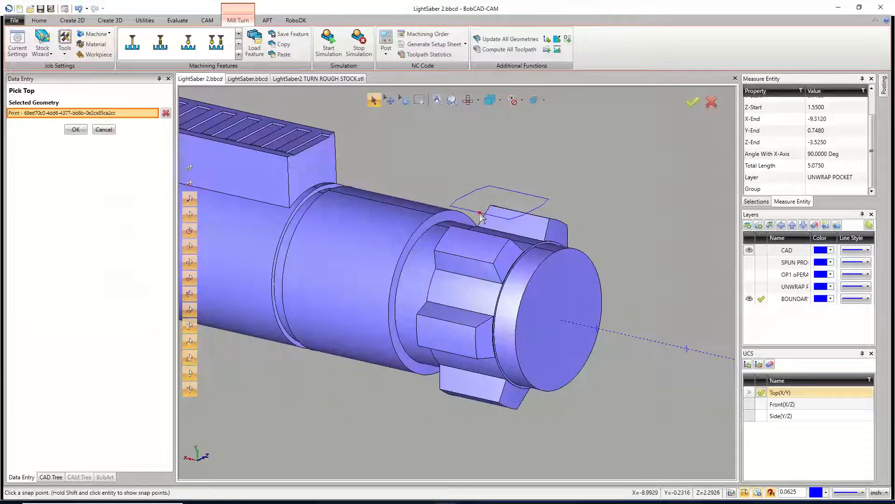
left_click(76, 129)
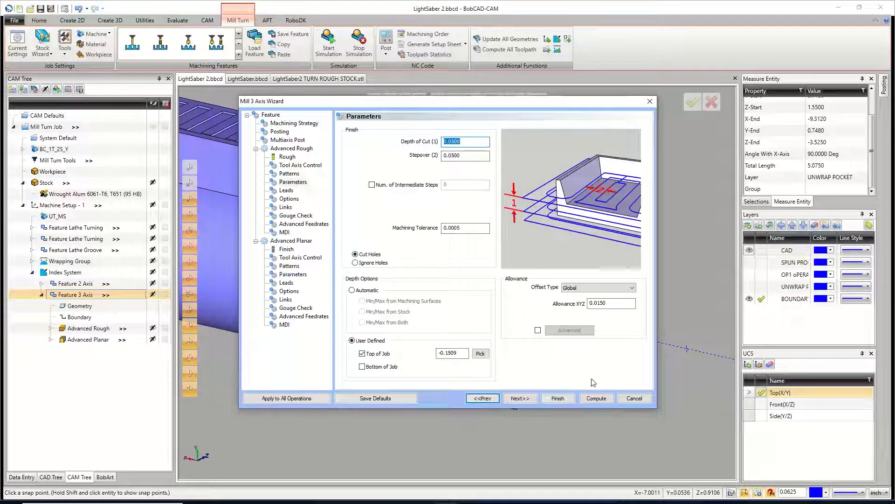
left_click(602, 402)
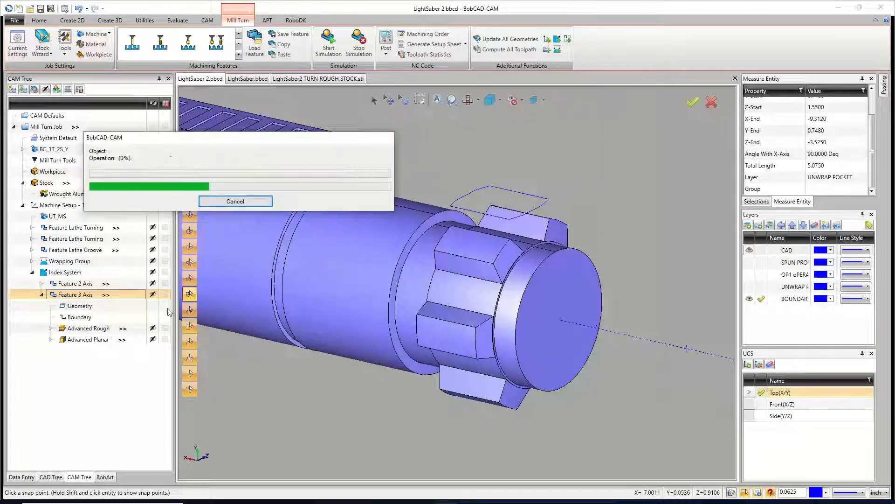
- Examine the recomputed Advanced Rough and Advanced Planar toolpaths around the knob-end lug
left_click(107, 330)
middle_click_drag(530, 261, 414, 382)
scroll(415, 387, "up", 5)
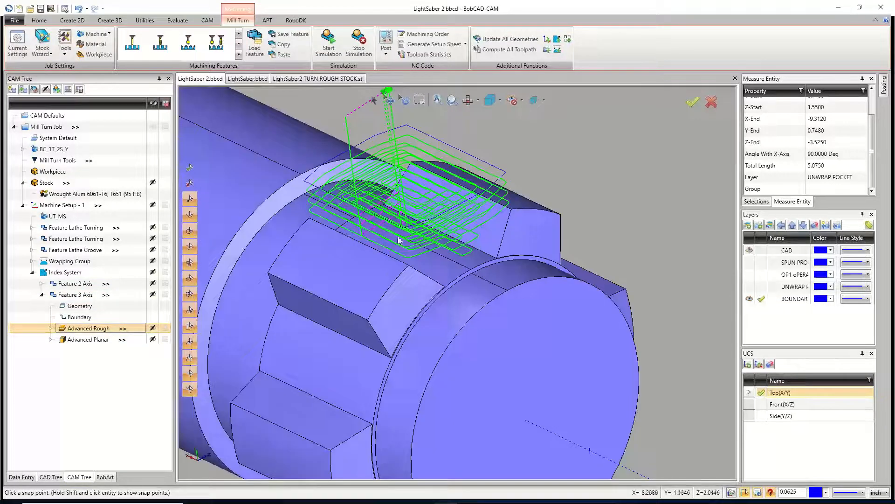
middle_click_drag(403, 288, 392, 238)
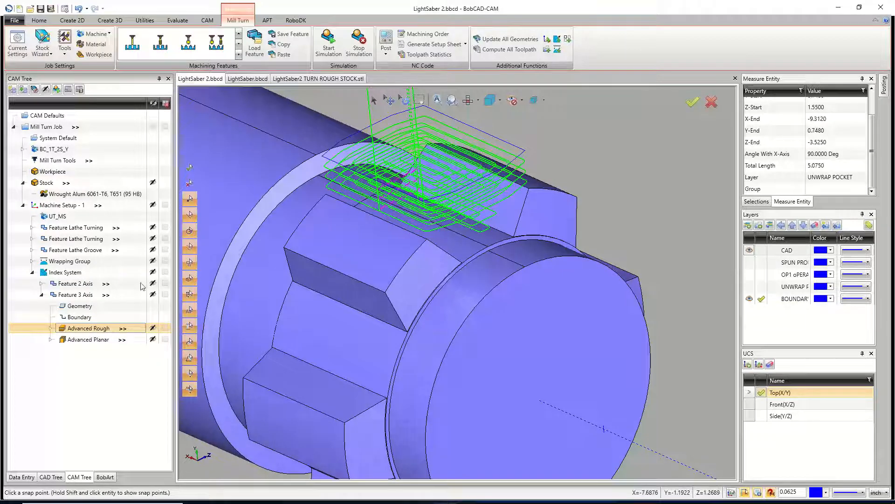
left_click(117, 339)
scroll(430, 255, "down", 3)
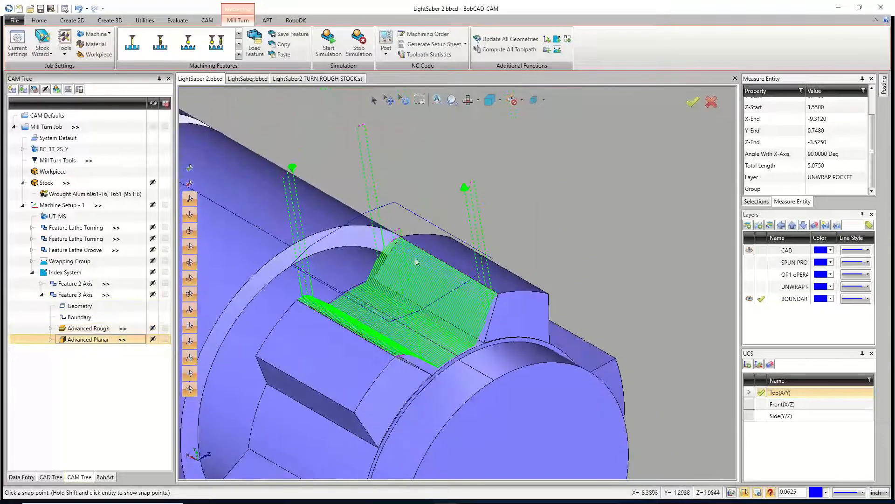
scroll(389, 351, "up", 2)
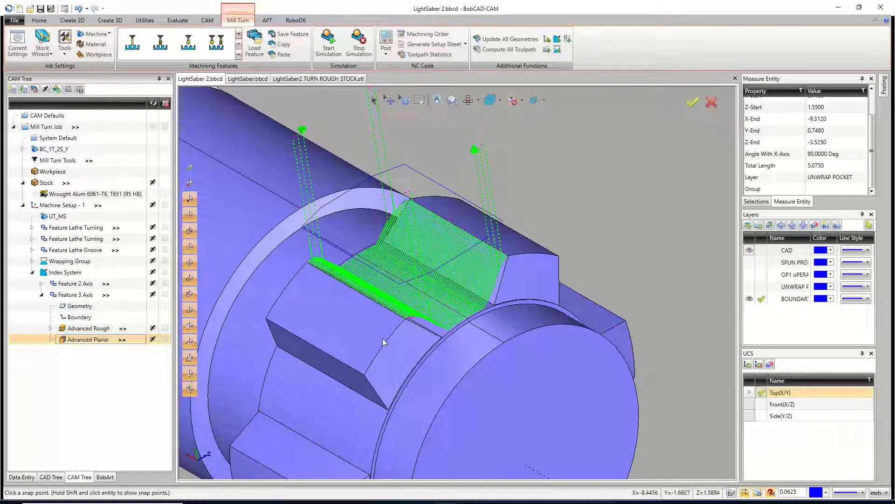
scroll(400, 321, "down", 5)
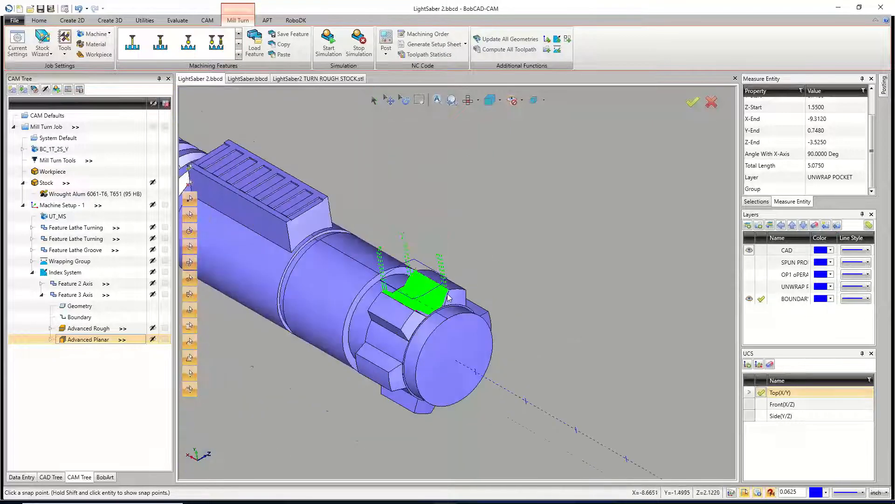
scroll(434, 296, "down", 2)
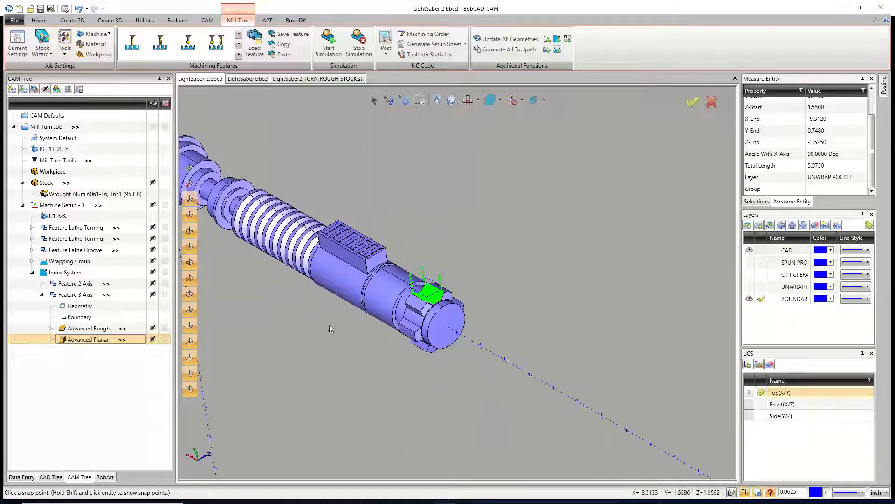
- Check the Index System's origin and tool direction against the whole lightsaber
left_click(92, 298)
left_click(66, 273)
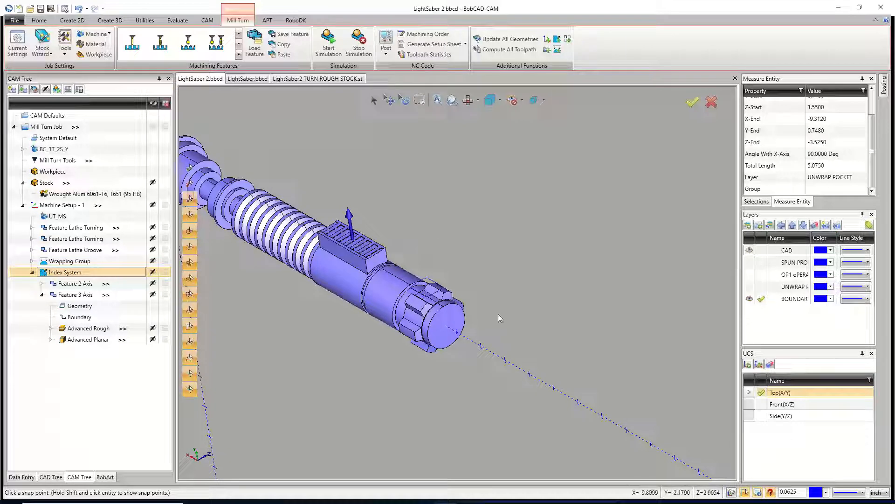
scroll(499, 319, "down", 5)
middle_click_drag(518, 349, 460, 232)
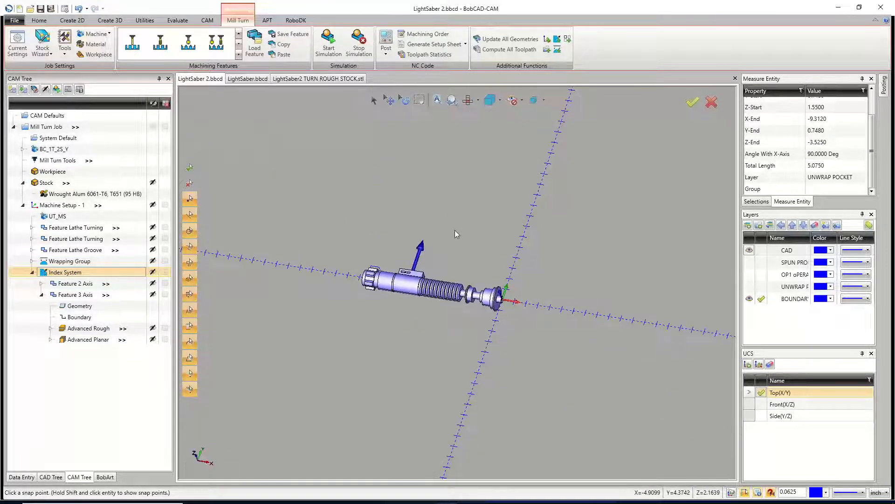
key("Home")
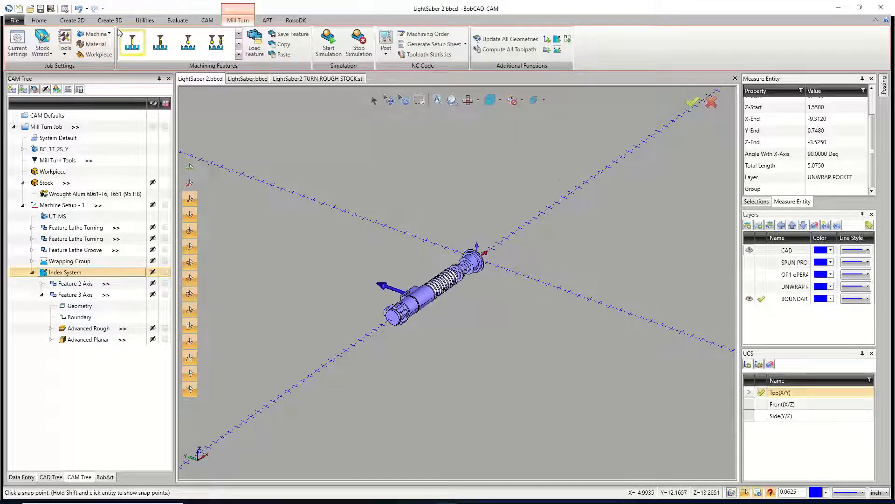
- Create a line along the part's centre axis from X -12, Y 0, Z 0 to X 1, Y 0, Z 0
left_click(72, 21)
left_click(35, 41)
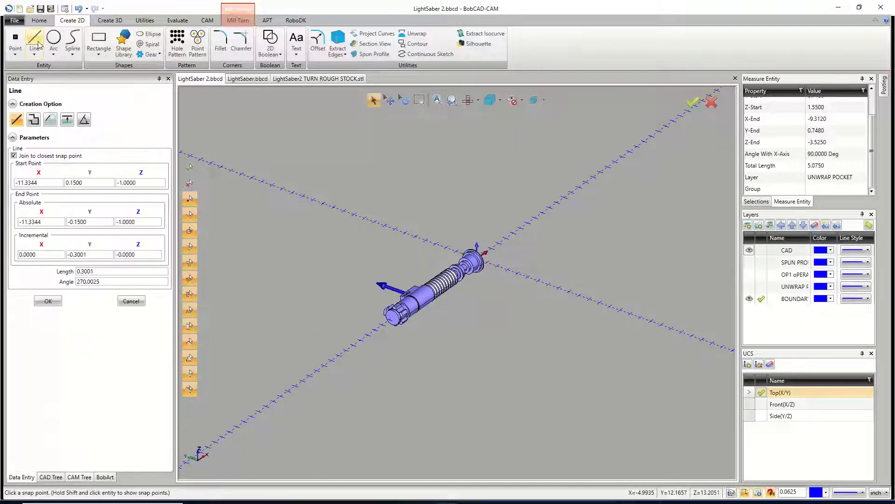
double_click(23, 182)
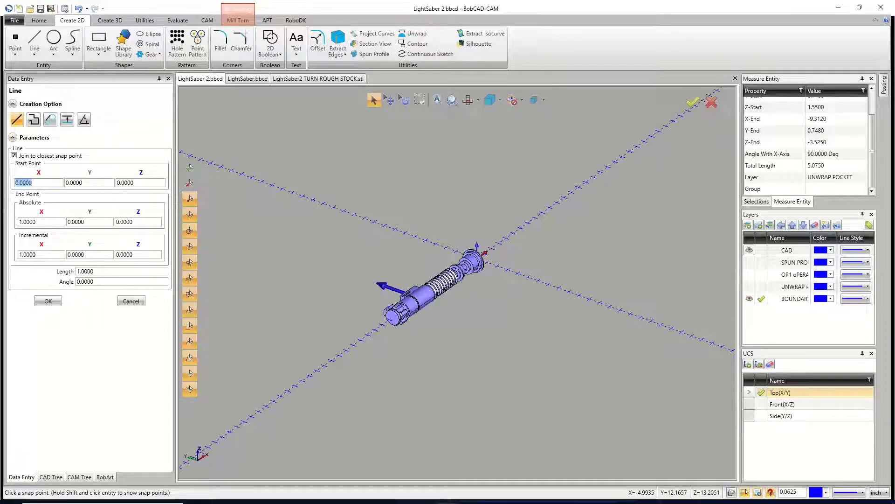
type("-12")
scroll(478, 273, "up", 5)
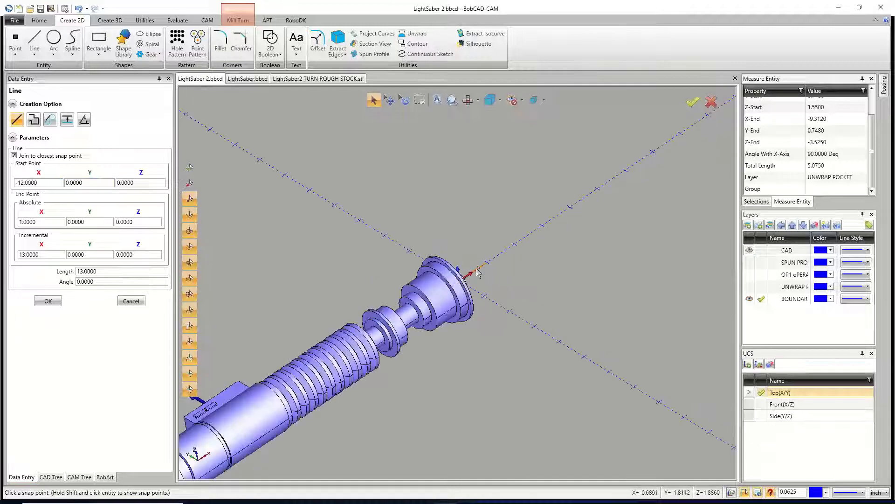
scroll(478, 273, "down", 5)
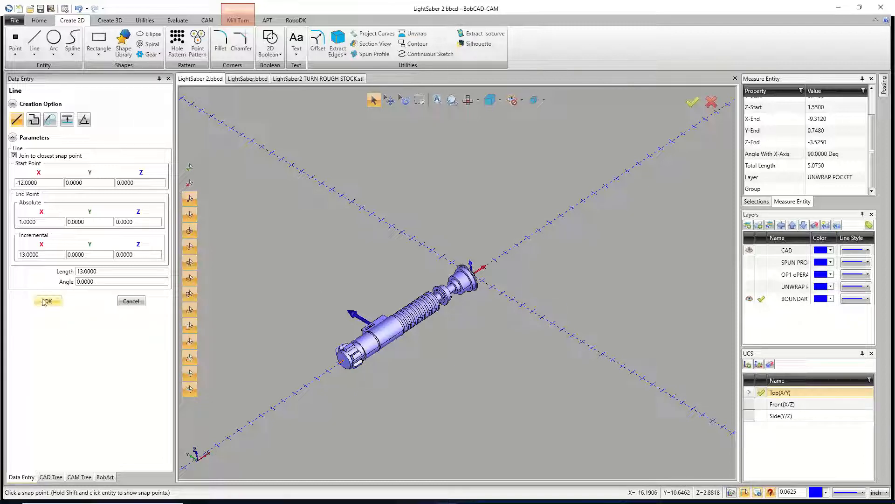
left_click(131, 301)
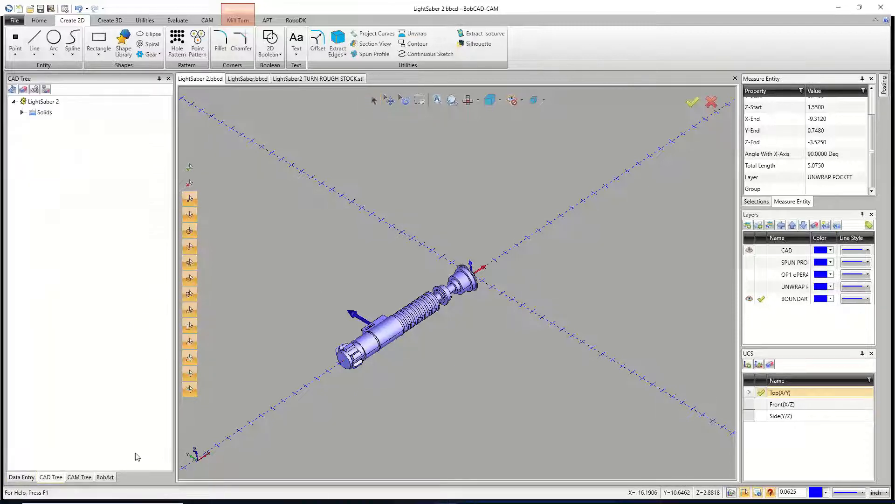
- Add a Rotate toolpath pattern to the 3 Axis feature with the 3D Option, an angle of 60 and 5 copies
left_click(80, 477)
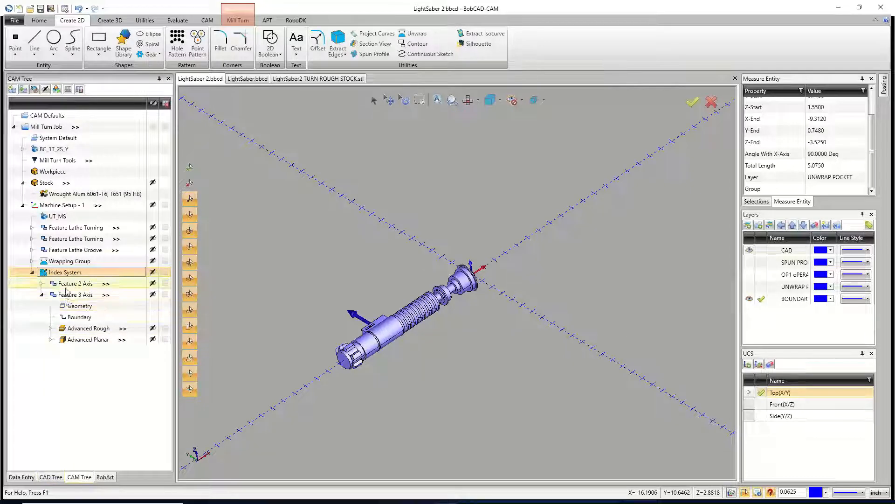
right_click(71, 295)
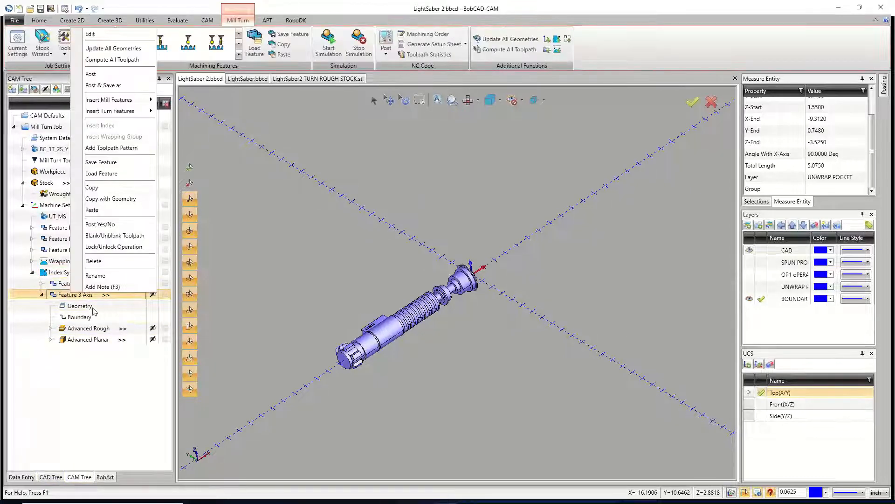
left_click(135, 148)
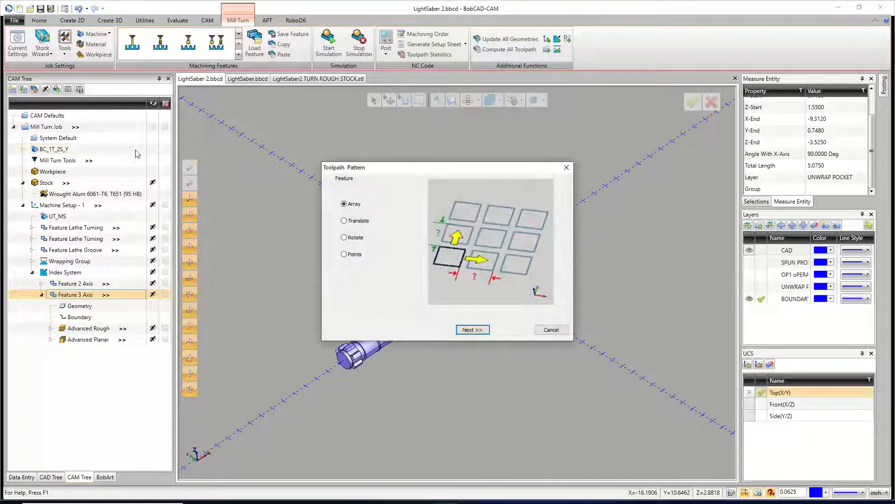
left_click(344, 237)
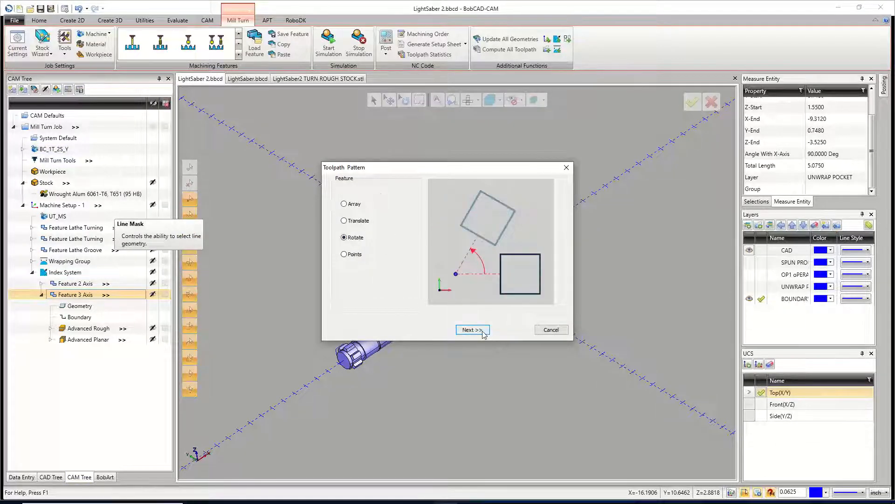
left_click(483, 332)
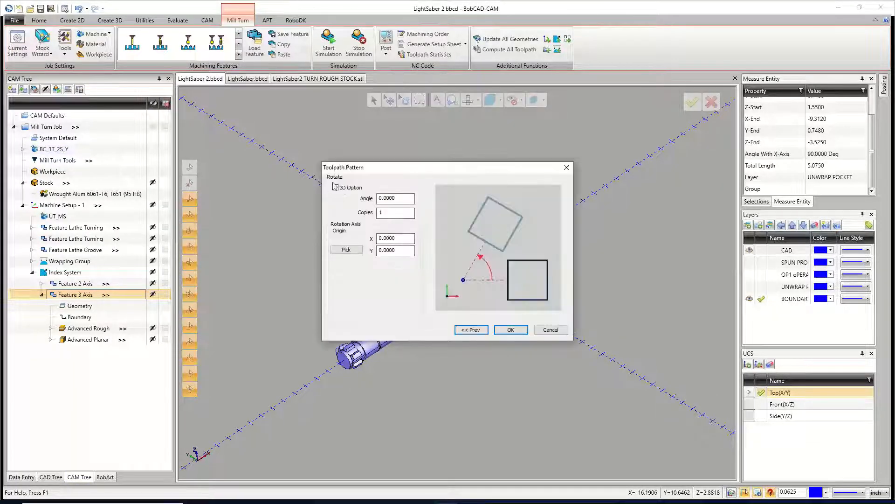
left_click(335, 189)
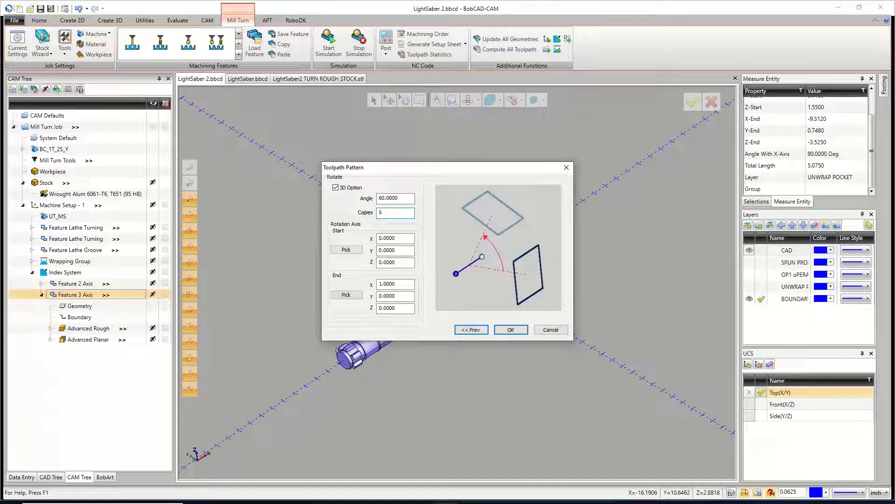
- Pick the rotation axis start and end from the two endpoints of the centre line and create the toolpath pattern
left_click(347, 250)
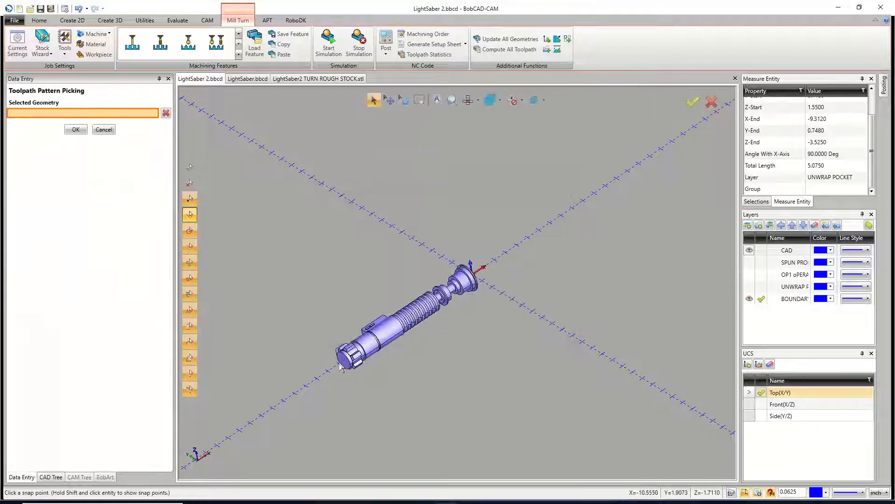
scroll(341, 368, "up", 5)
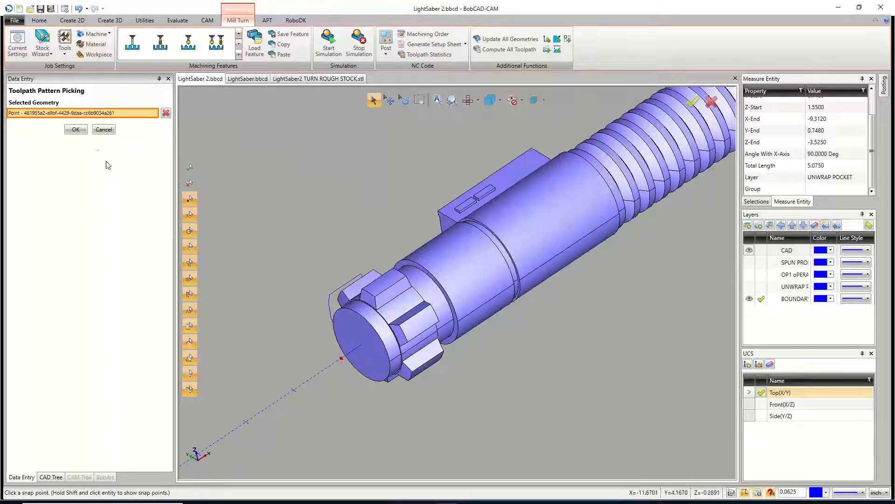
left_click(83, 131)
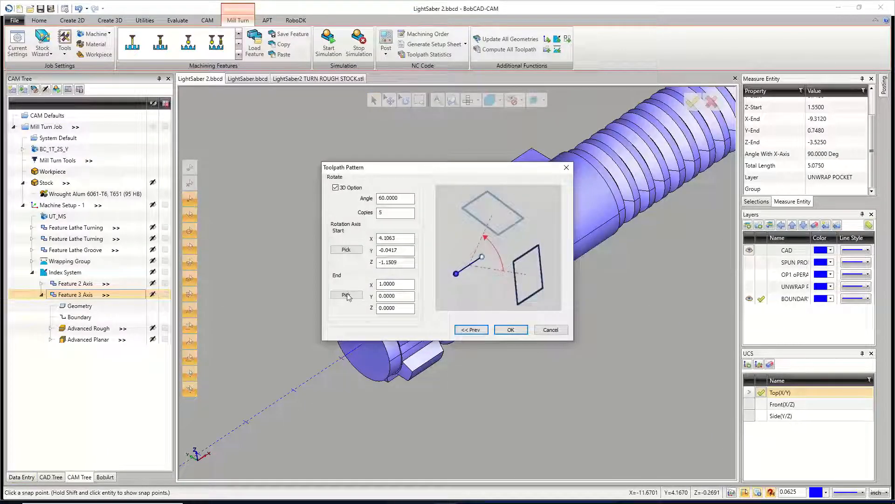
left_click(346, 295)
scroll(460, 185, "up", 5)
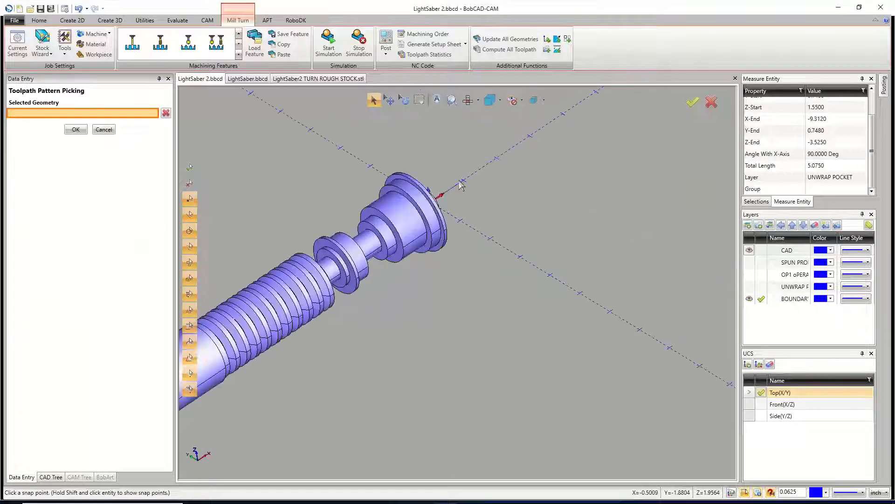
scroll(461, 185, "up", 2)
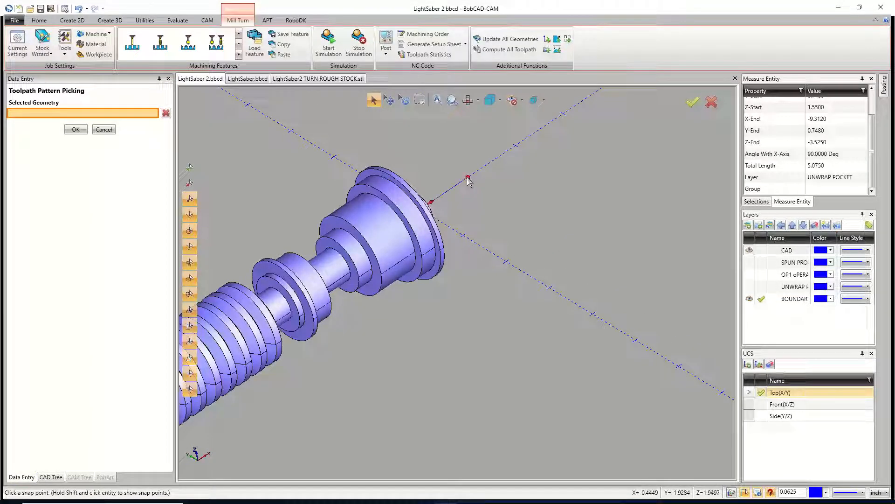
left_click(82, 130)
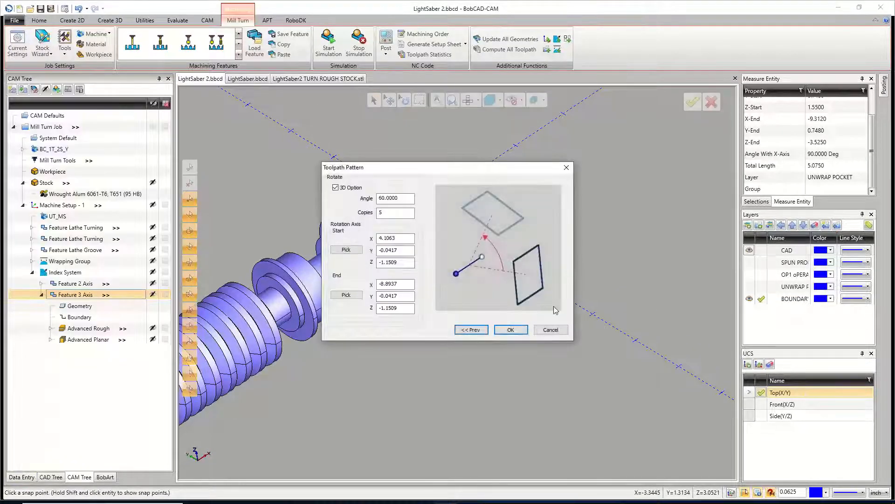
left_click(512, 330)
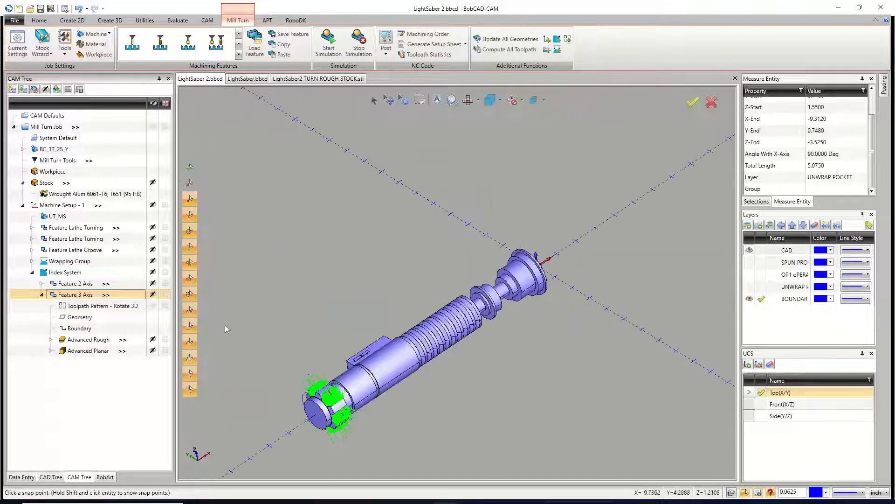
middle_click_drag(405, 368, 395, 280)
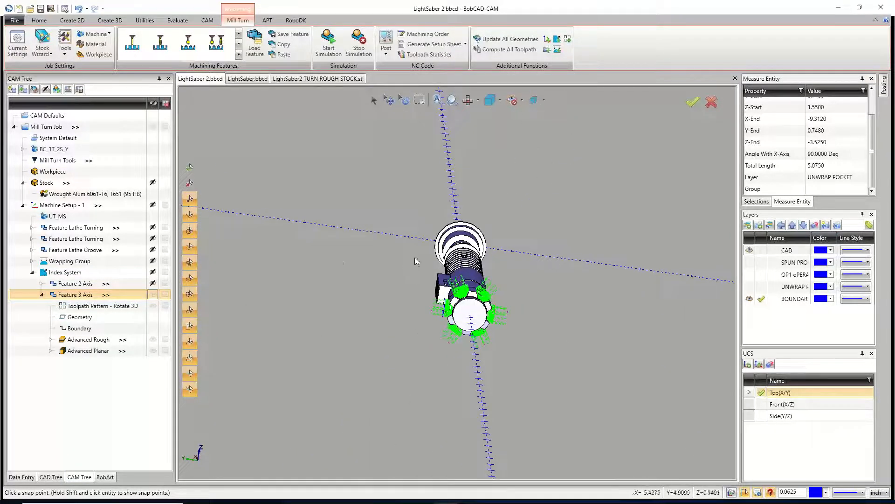
middle_click_drag(638, 332, 499, 336)
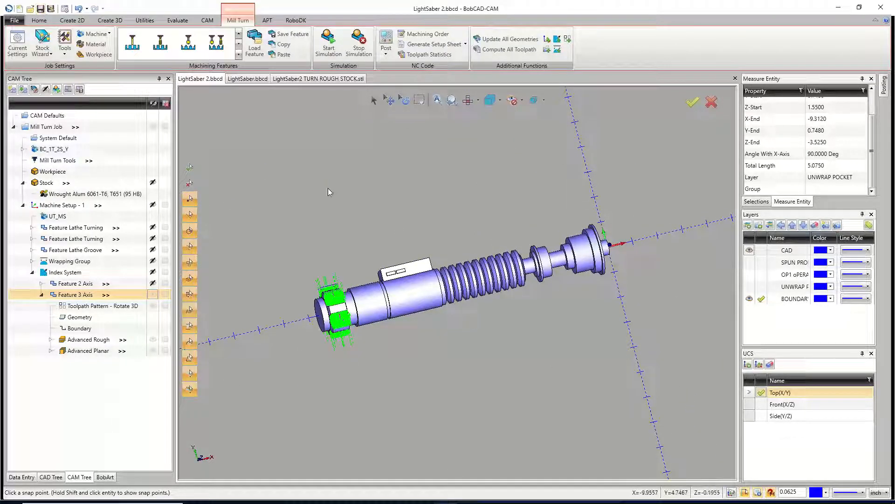
- Start the simulation of the mill-turn job and switch it to show the full machine around the stock
left_click(334, 50)
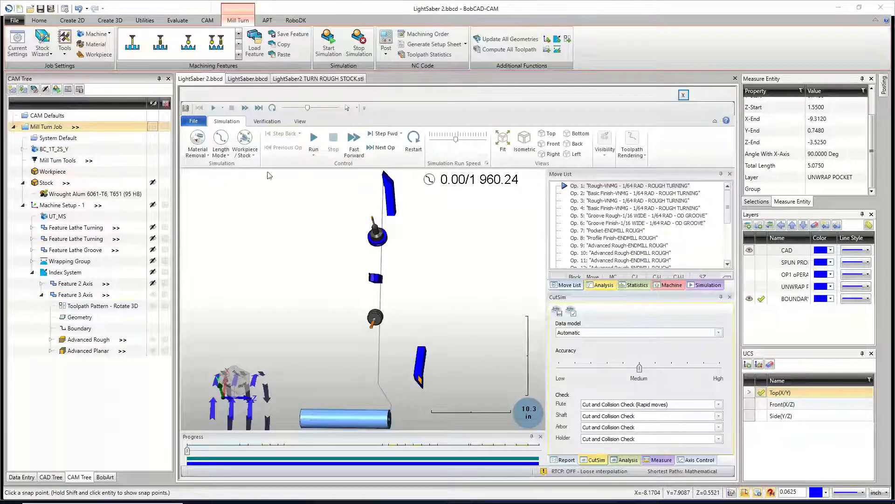
left_click(258, 172)
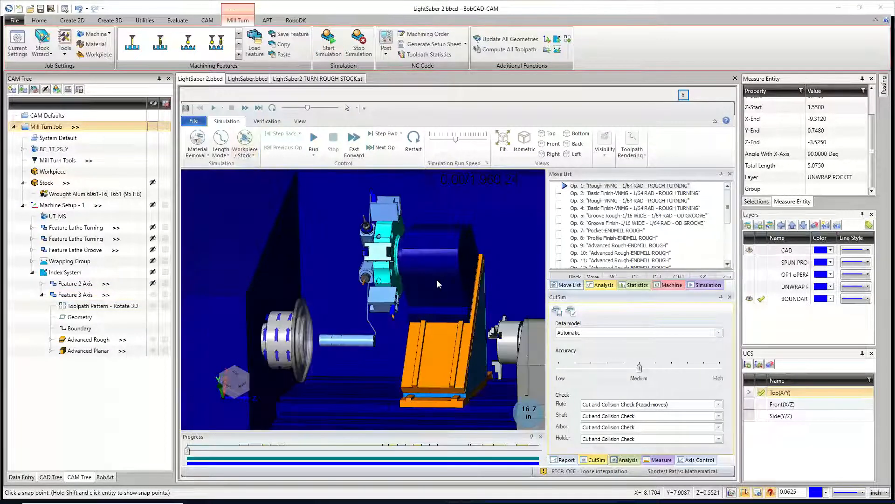
middle_click_drag(411, 372, 407, 388)
scroll(344, 285, "up", 7)
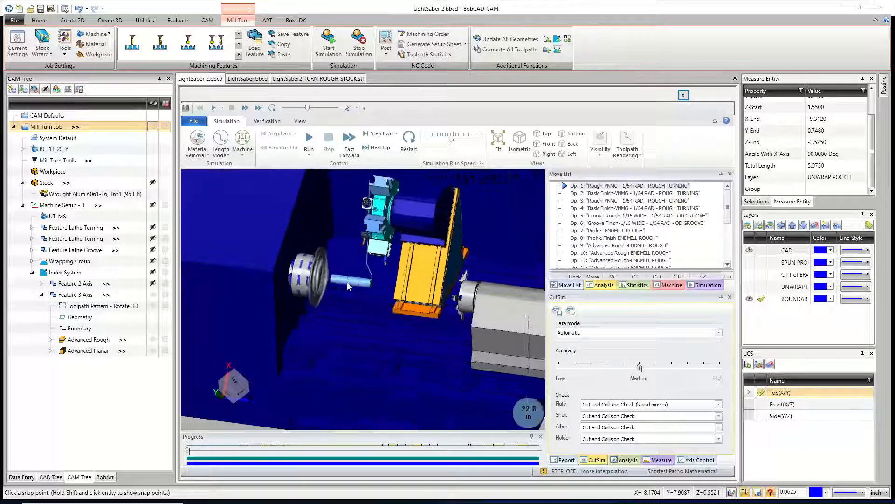
- Hide the workpiece and the fixture in the simulation
left_click(609, 160)
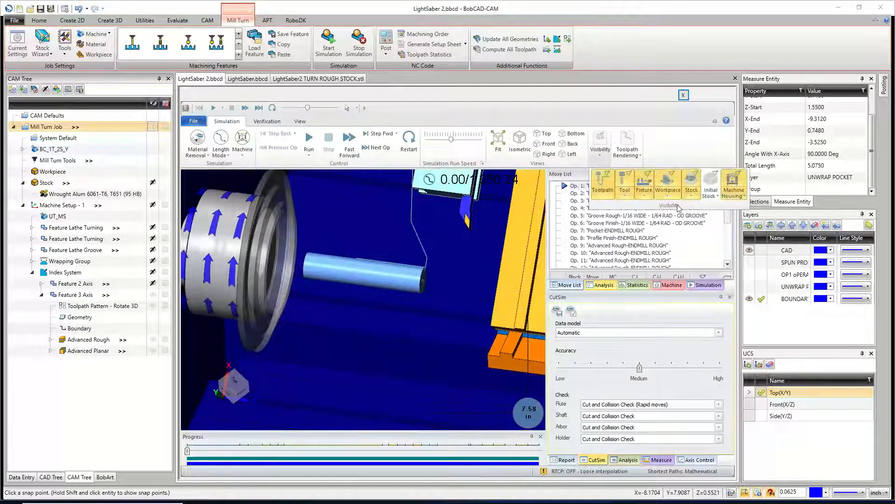
left_click(679, 238)
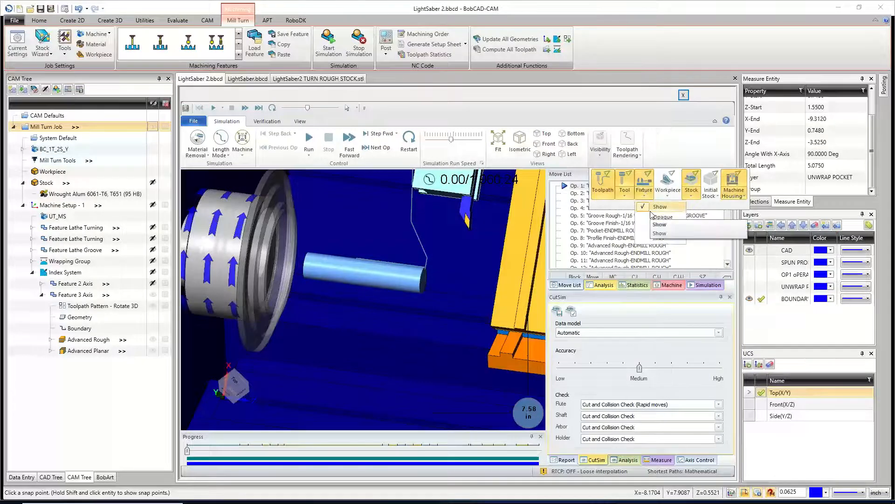
left_click(660, 238)
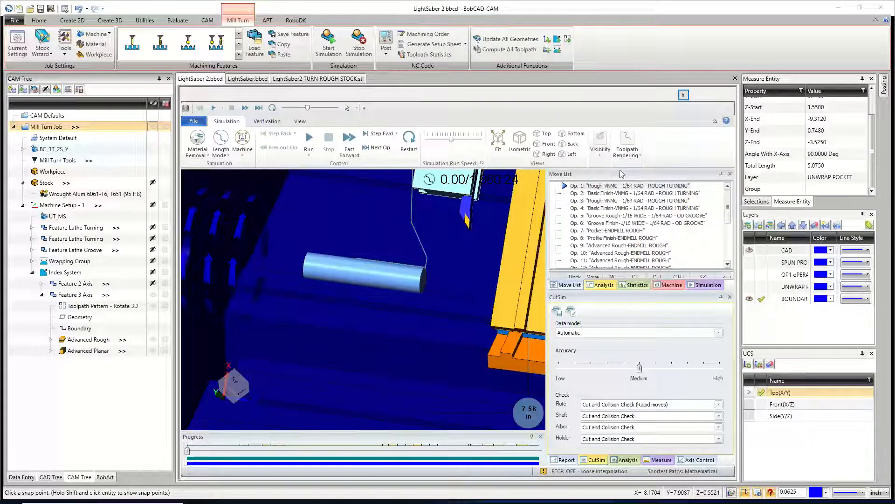
- Adjust the visibility of the machine parts, run the full-machine simulation and bring up its collision report
left_click(595, 157)
left_click(641, 182)
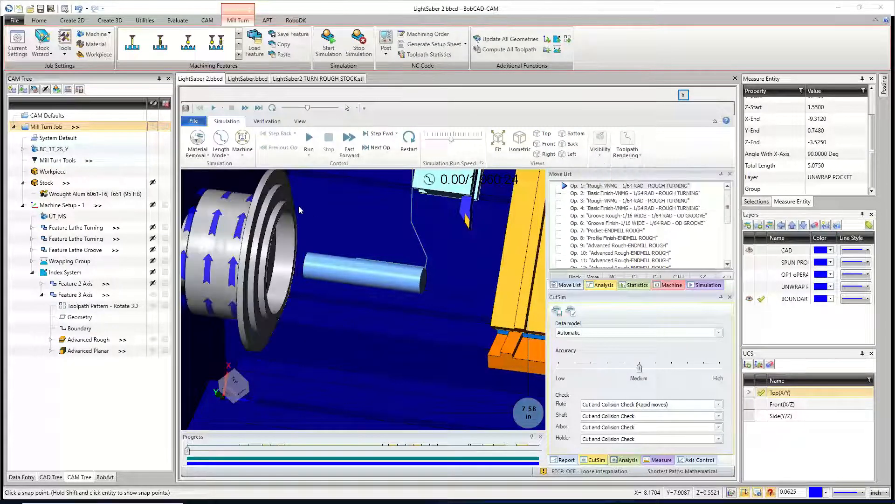
left_click(309, 140)
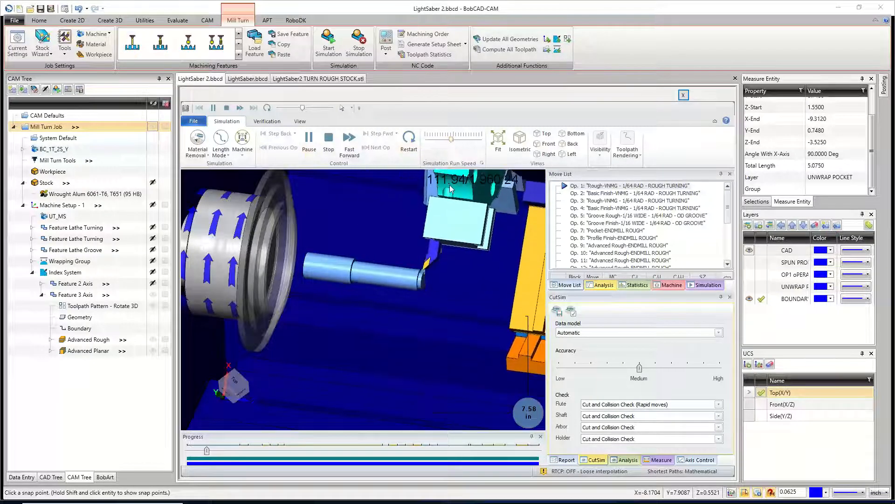
left_click(566, 460)
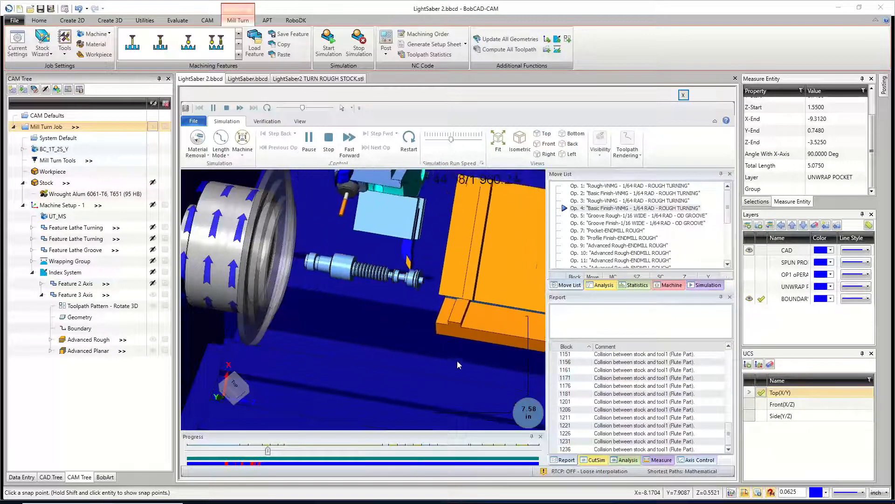
scroll(356, 269, "up", 3)
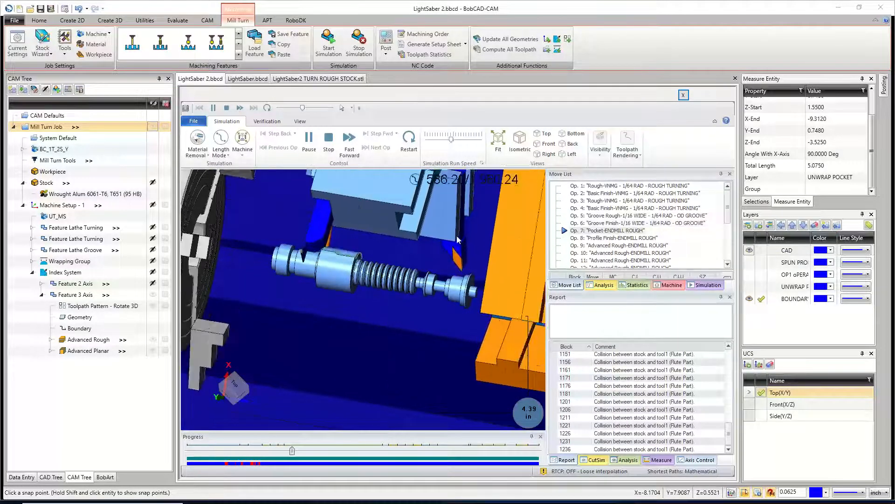
- Slow down the simulation run speed and switch the display from the full machine to the workpiece and tools only
left_click(442, 140)
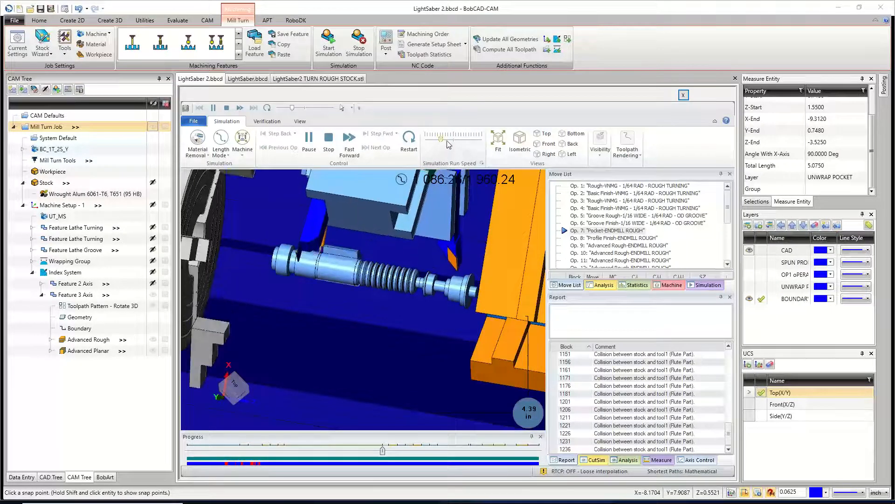
left_click(448, 141)
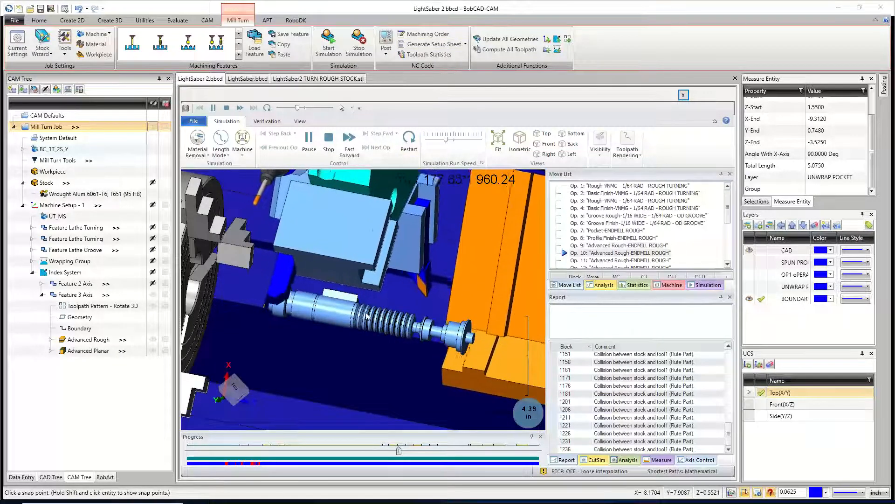
left_click(242, 148)
left_click(254, 174)
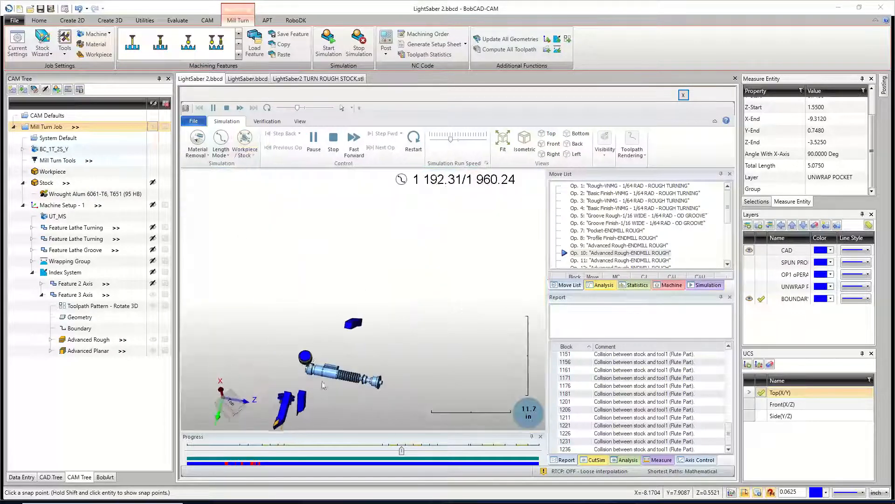
- Examine the Advanced Rough operations cutting around the knob end and follow their progress in the move list
scroll(327, 383, "up", 8)
scroll(310, 366, "down", 5)
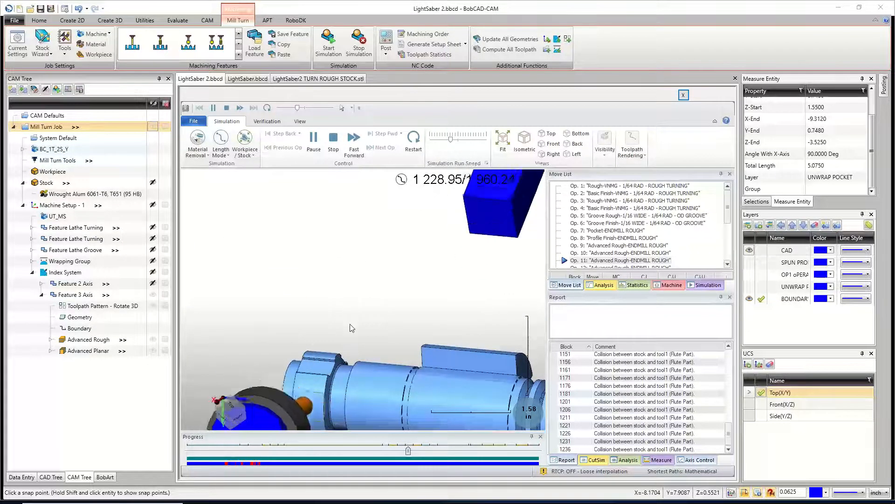
scroll(354, 326, "down", 3)
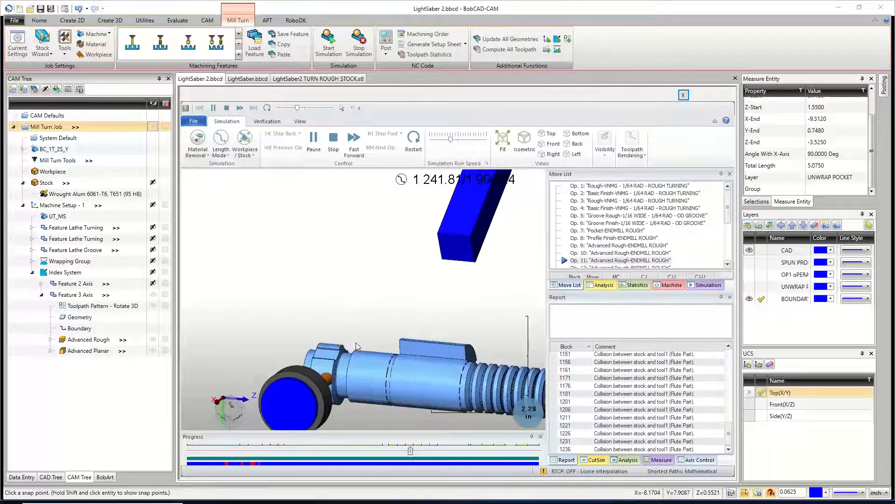
scroll(642, 258, "down", 1)
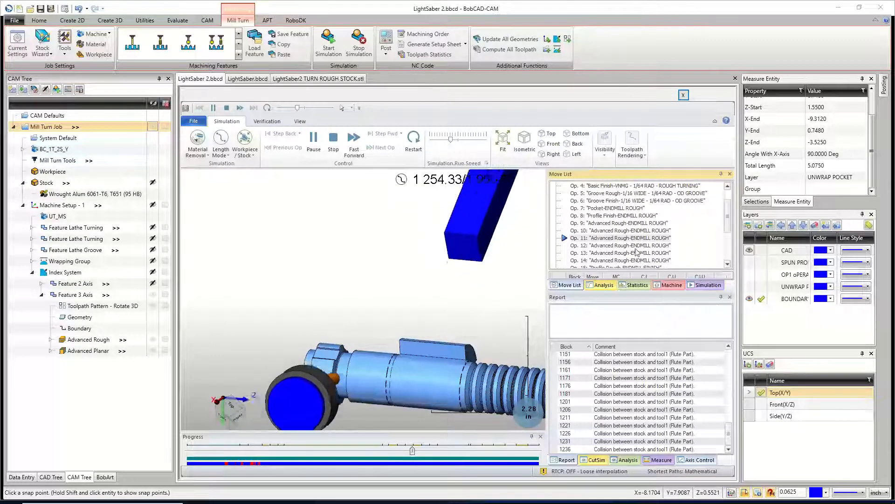
scroll(627, 258, "down", 1)
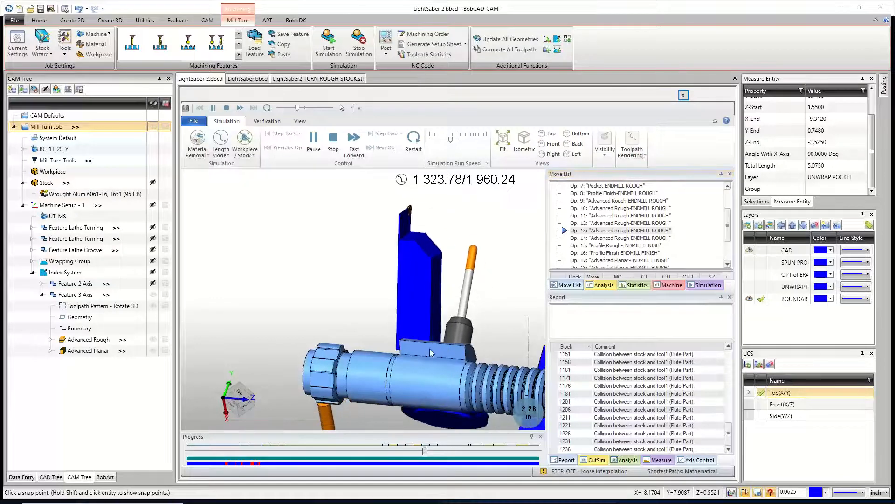
scroll(439, 392, "up", 2)
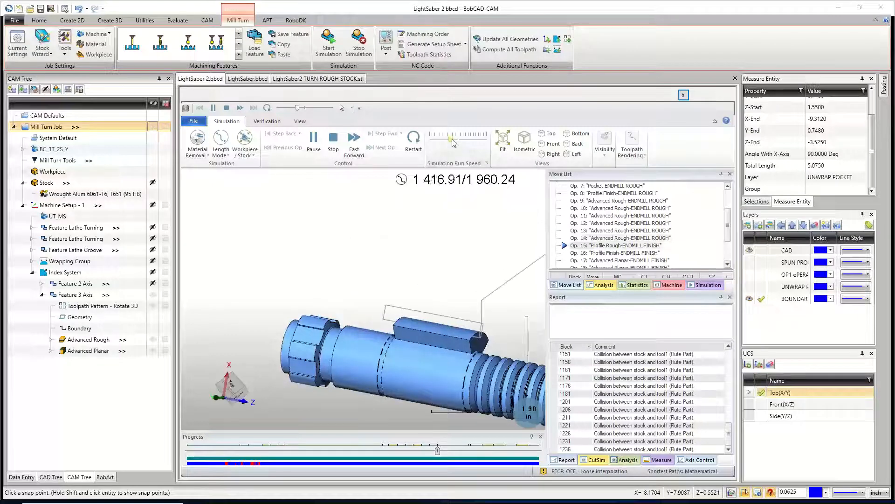
- Examine the profile finishing around the raised block and the Advanced Planar finishing of the knob-end lugs
middle_click_drag(400, 303, 388, 309)
scroll(387, 309, "down", 5)
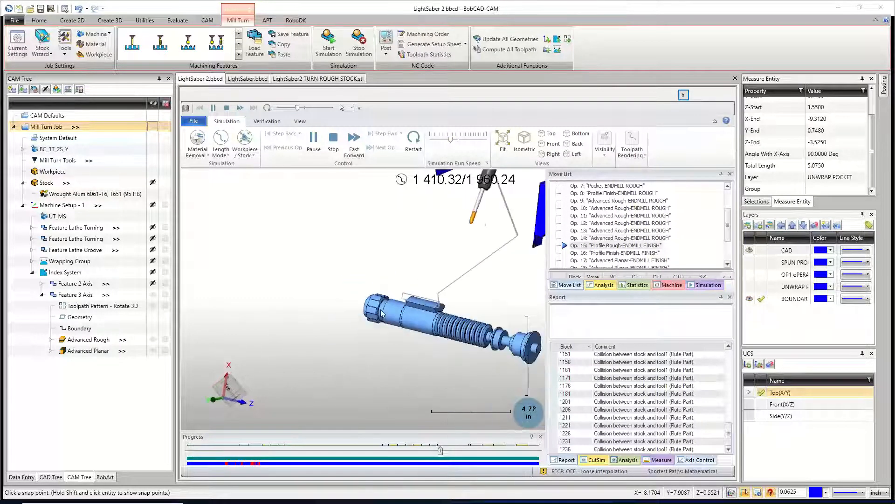
scroll(440, 300, "up", 3)
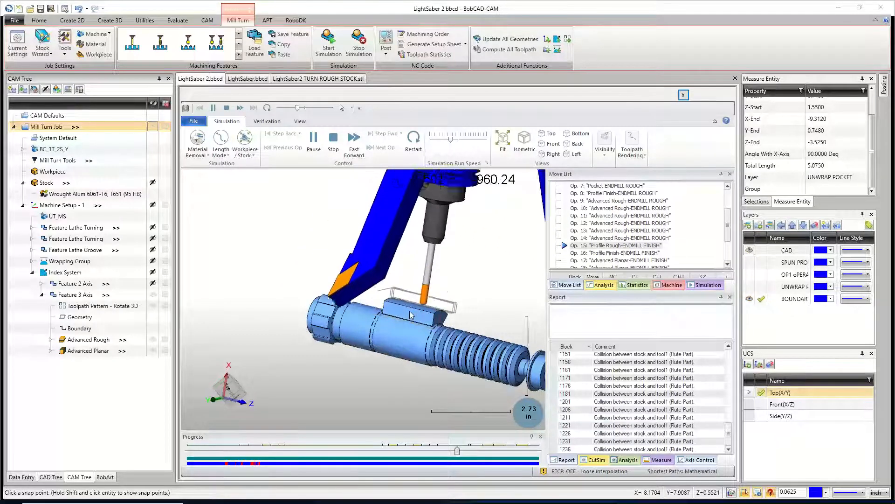
scroll(427, 337, "up", 4)
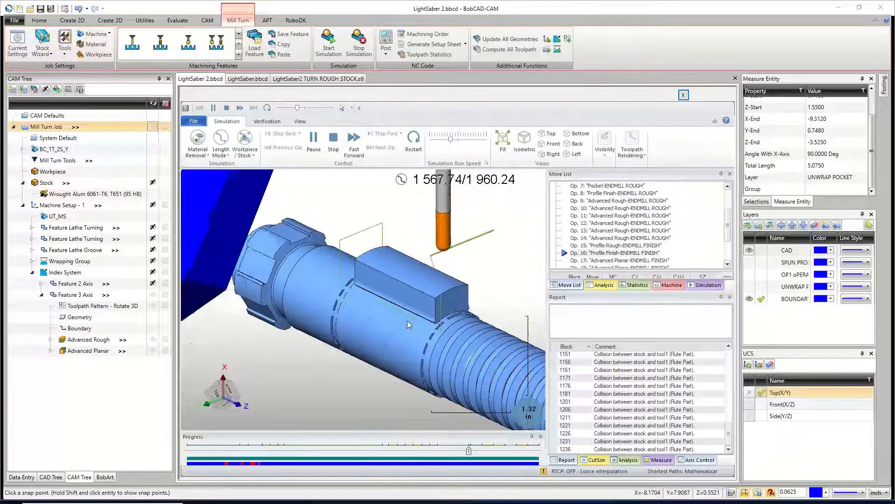
scroll(406, 320, "up", 4)
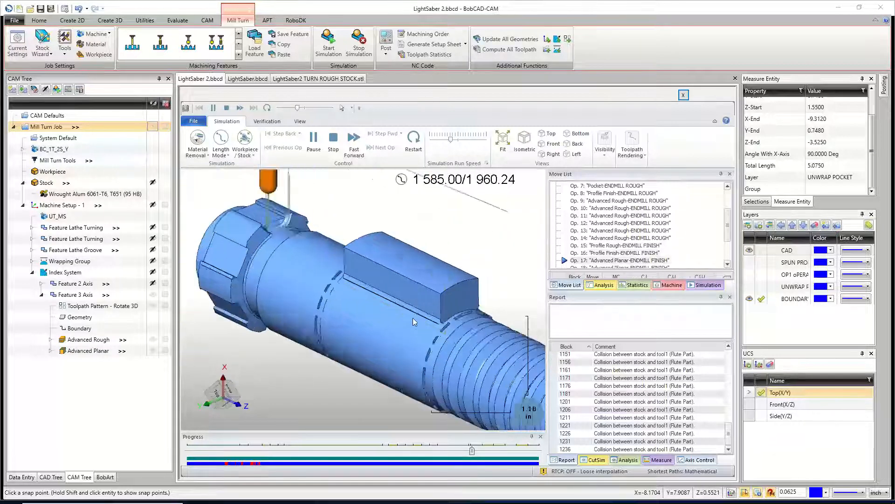
scroll(395, 309, "down", 2)
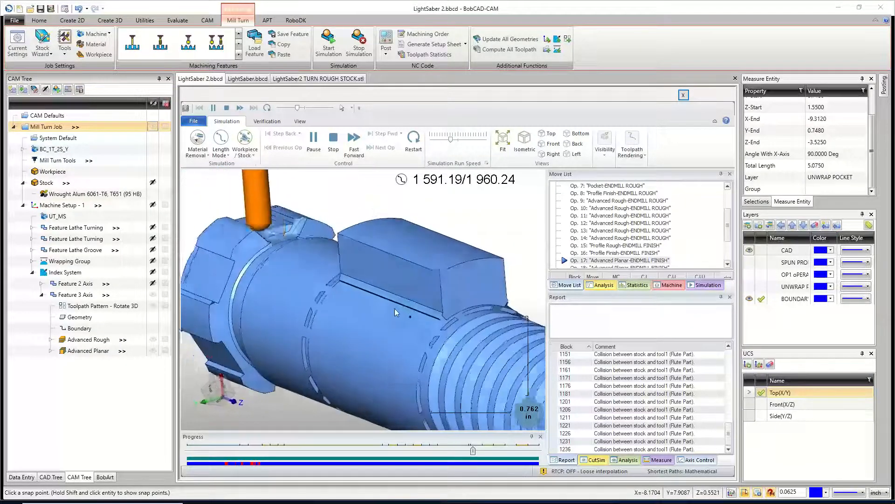
scroll(407, 315, "up", 2)
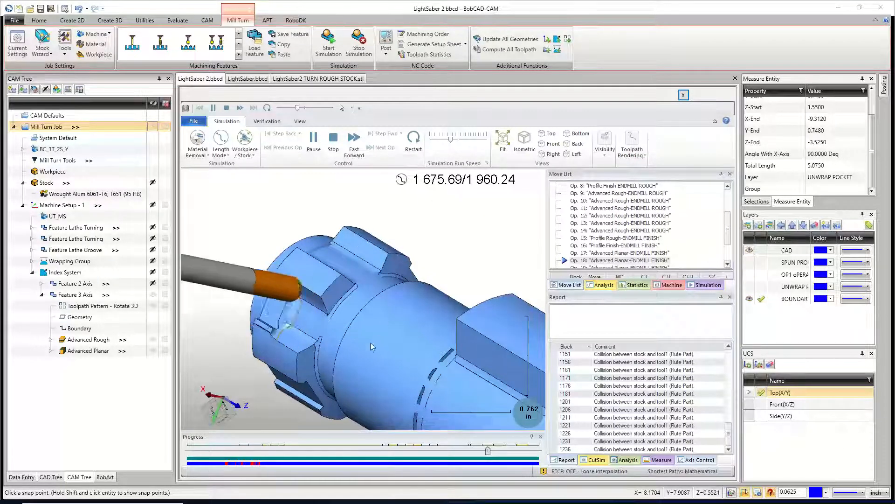
- Raise the simulation run speed and let the remaining Advanced Planar operations run to the end
left_click(461, 143)
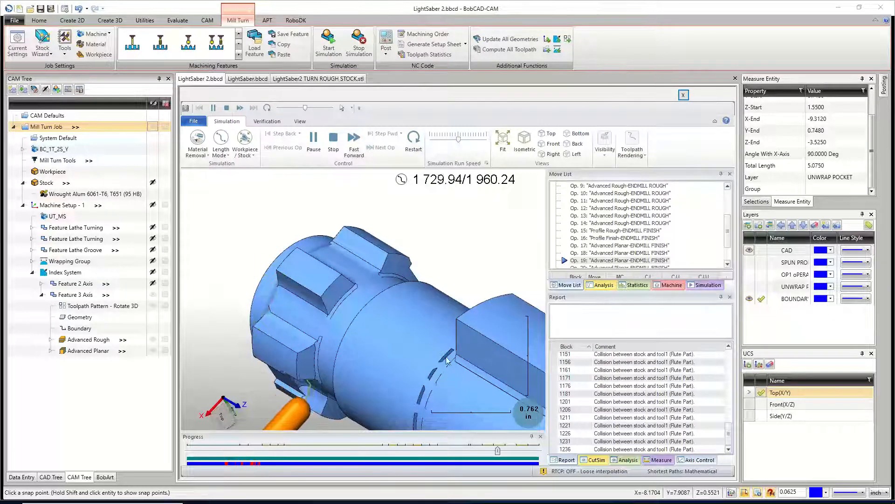
scroll(407, 342, "down", 3)
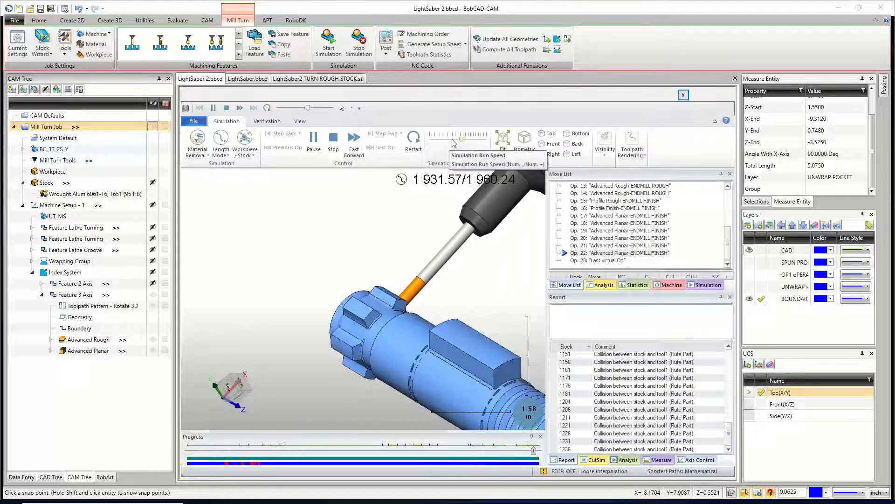
scroll(403, 239, "down", 5)
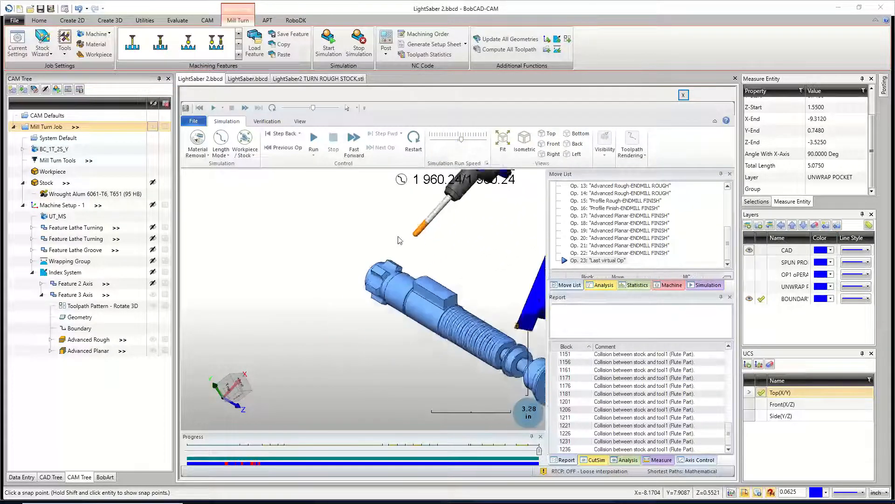
- Inspect the fully machined lightsaber from several angles, checking the knob-end lugs and the raised block
scroll(429, 288, "up", 5)
middle_click_drag(384, 281, 406, 287)
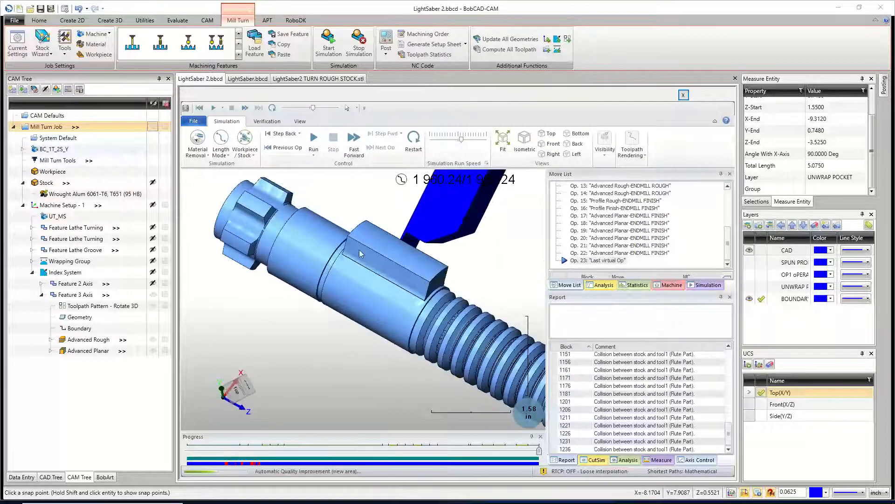
middle_click_drag(354, 276, 318, 273)
middle_click_drag(301, 225, 416, 302)
scroll(390, 284, "up", 4)
scroll(391, 285, "down", 5)
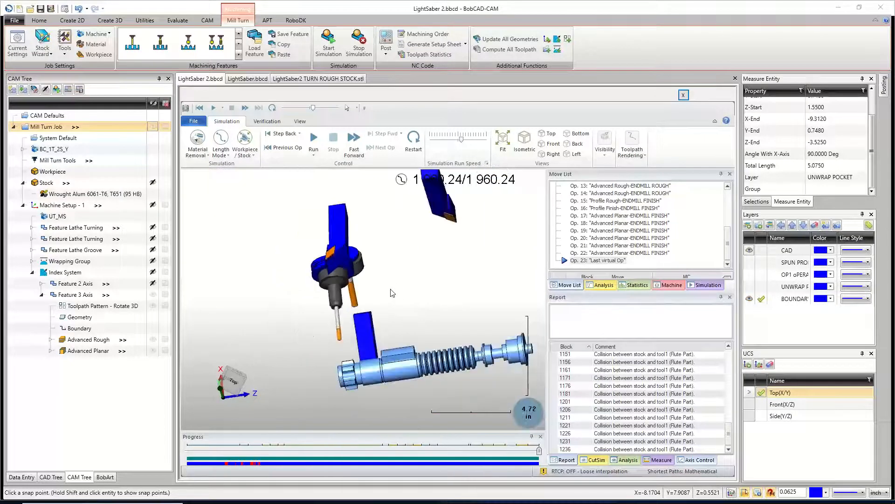
middle_click_drag(500, 371, 507, 346)
scroll(373, 317, "up", 8)
scroll(373, 317, "up", 1)
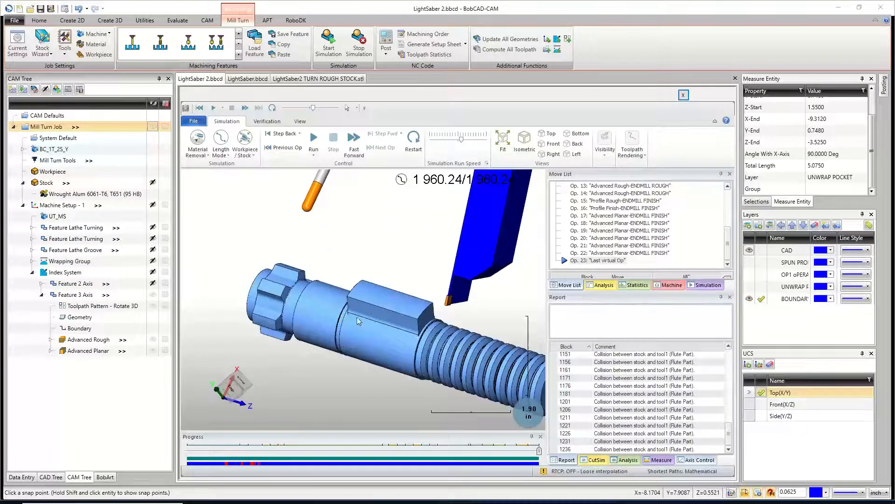
- Examine the lower corner of the raised block beside the ribbed grip up close, and exit the simulation
scroll(420, 339, "up", 10)
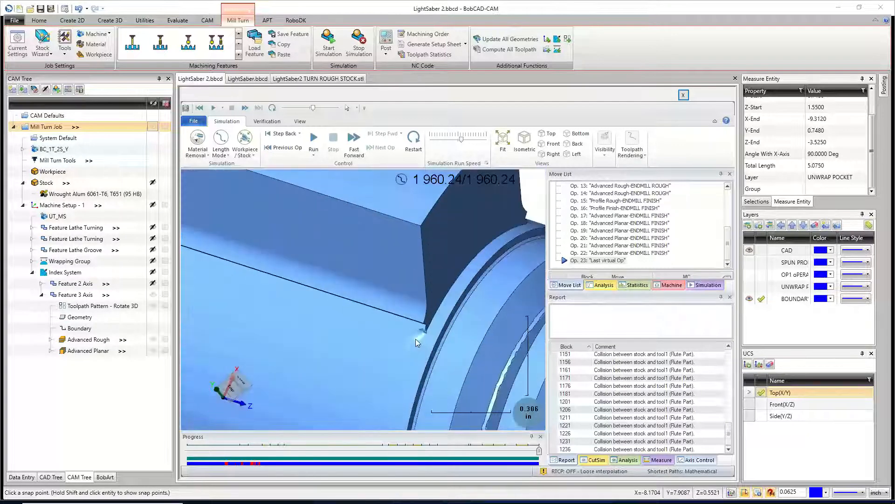
mouse_move(401, 329)
middle_mouse_down()
mouse_move(375, 315)
mouse_move(390, 330)
mouse_move(402, 312)
mouse_move(415, 331)
middle_mouse_up()
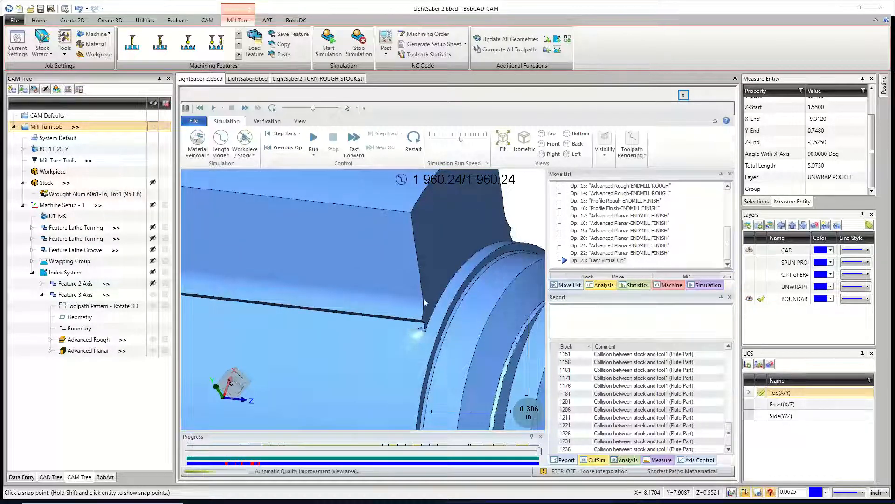
scroll(422, 329, "up", 1)
scroll(421, 330, "down", 2)
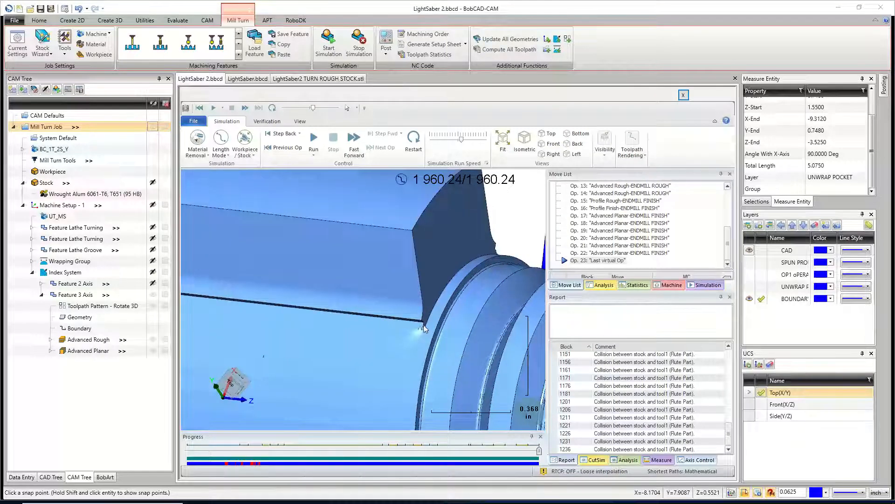
scroll(421, 333, "down", 3)
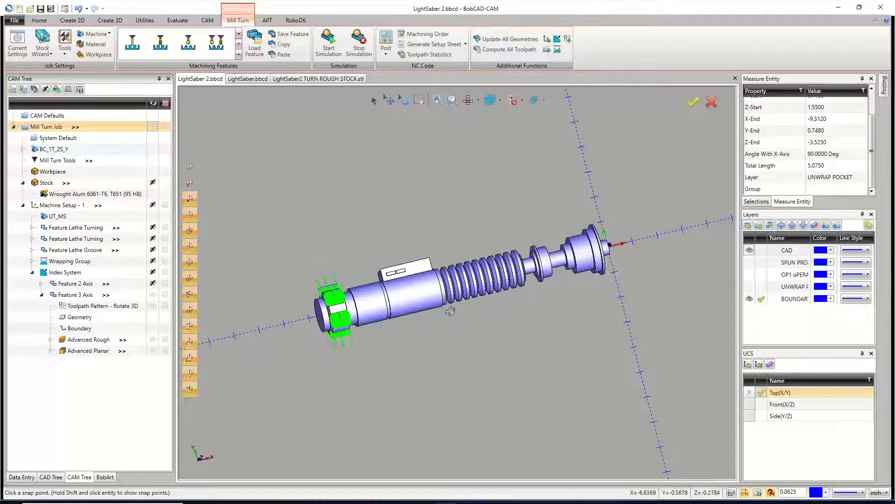
- Add a new layer named INDEX FACING for the raised block and collapse the 3 Axis feature in the CAM tree
middle_click_drag(451, 309, 467, 369)
scroll(395, 308, "up", 5)
scroll(394, 307, "up", 2)
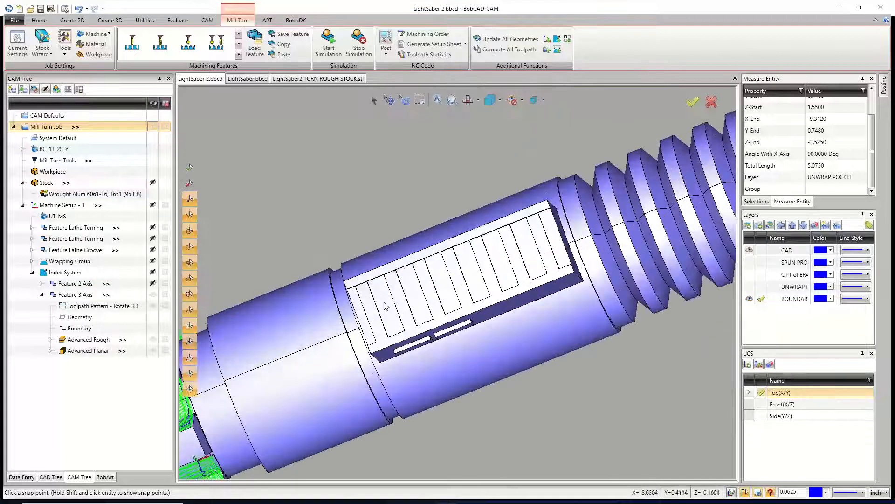
middle_click_drag(400, 325, 576, 163)
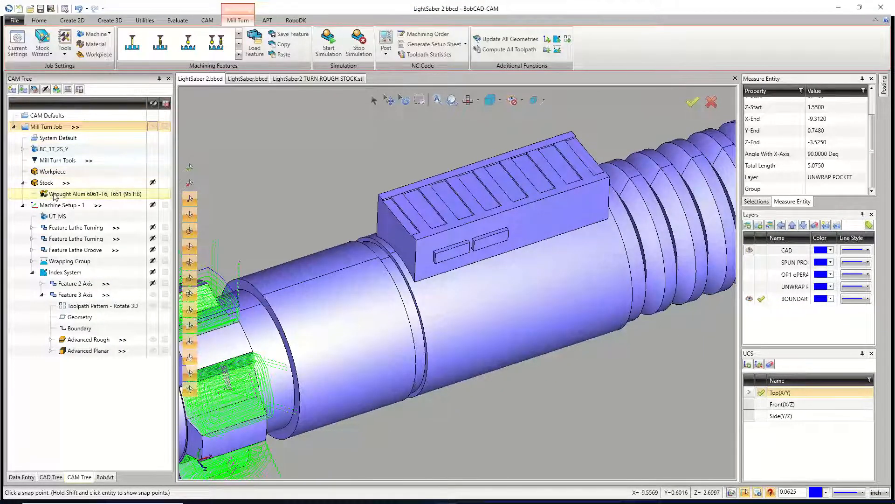
right_click(765, 326)
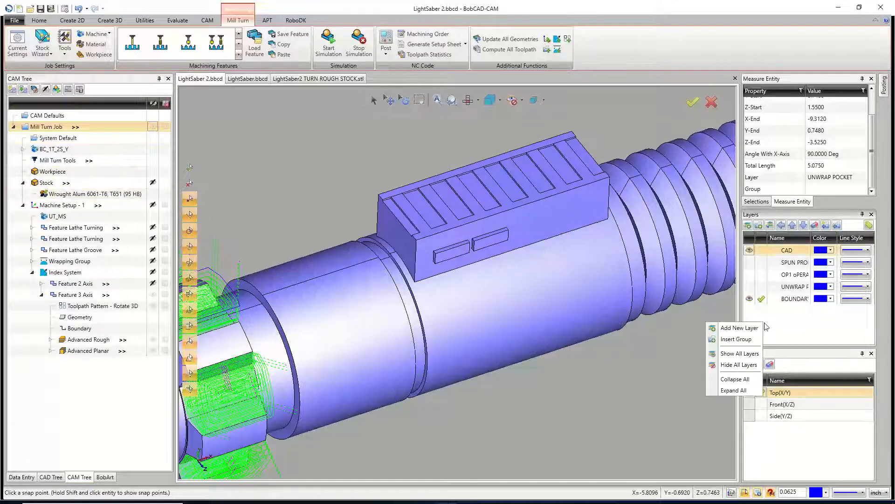
left_click(753, 328)
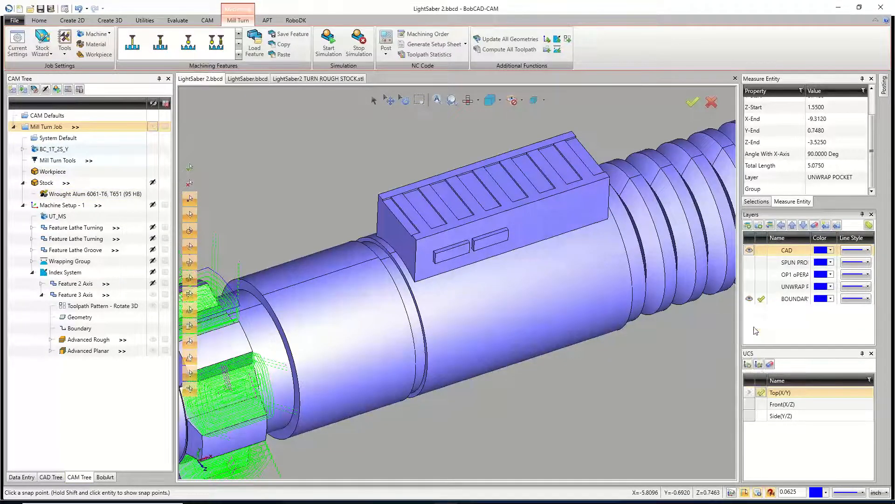
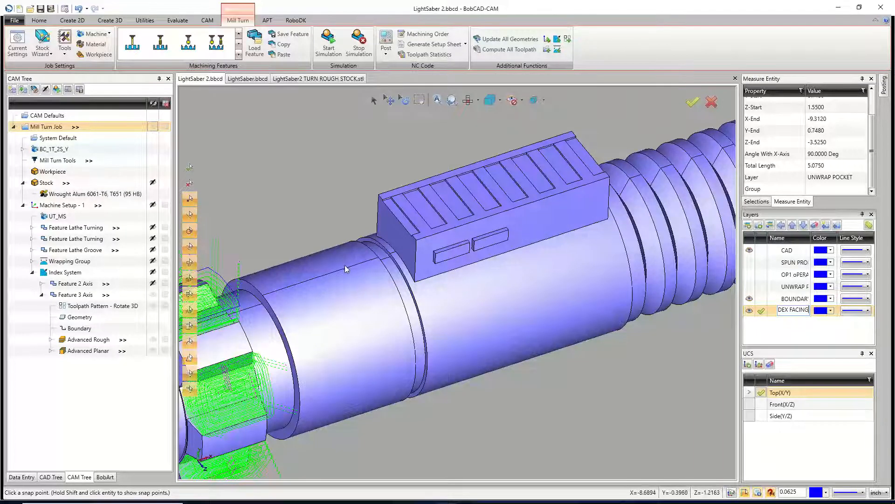
left_click(764, 314)
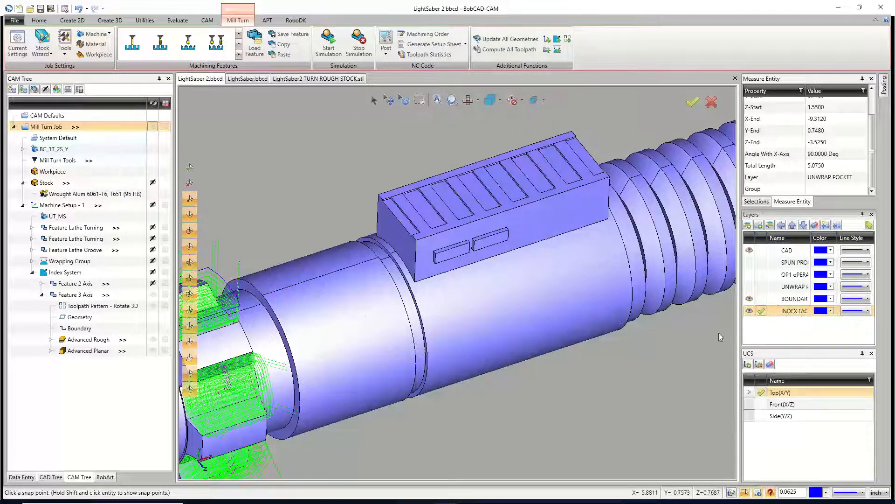
left_click(42, 295)
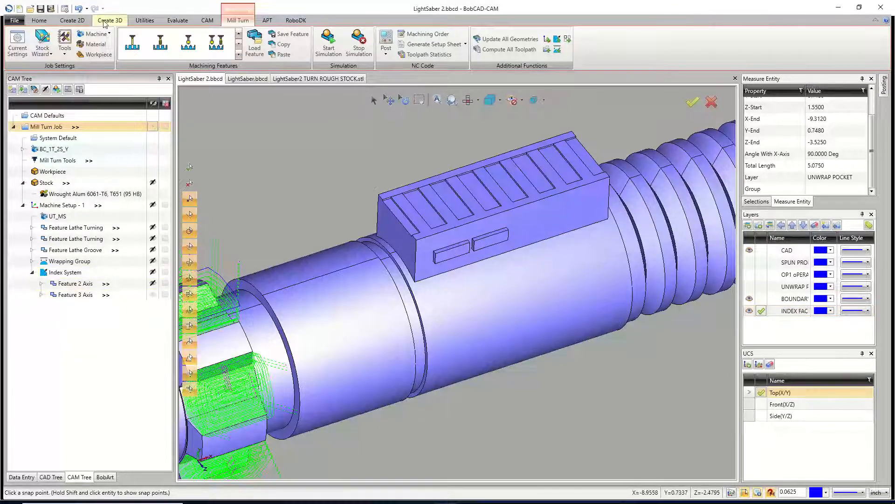
- Set up an edge extraction in the Front(X/Z) UCS, projecting the result to the Z plane at -1.5
left_click(73, 21)
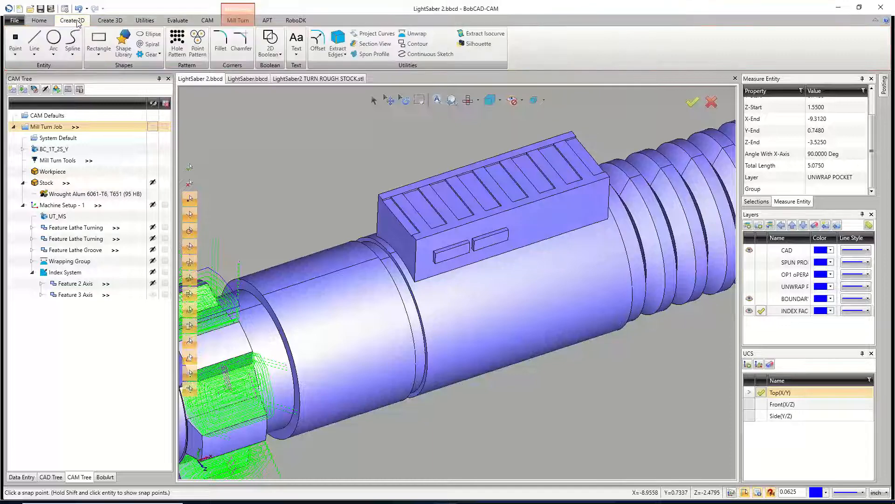
left_click(338, 43)
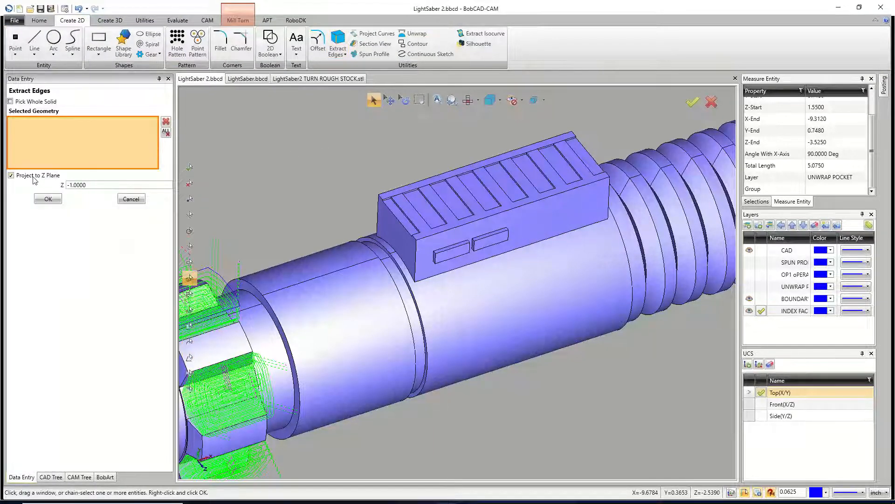
scroll(392, 195, "down", 4)
middle_click_drag(430, 205, 408, 186)
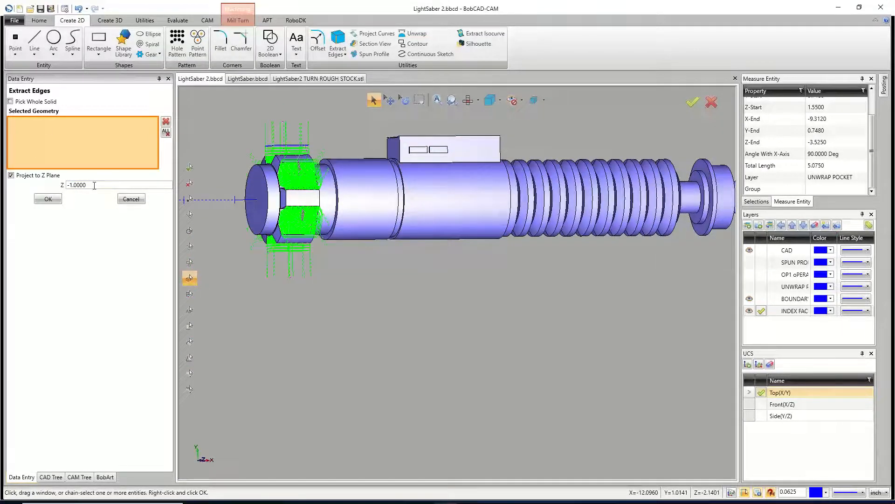
double_click(767, 404)
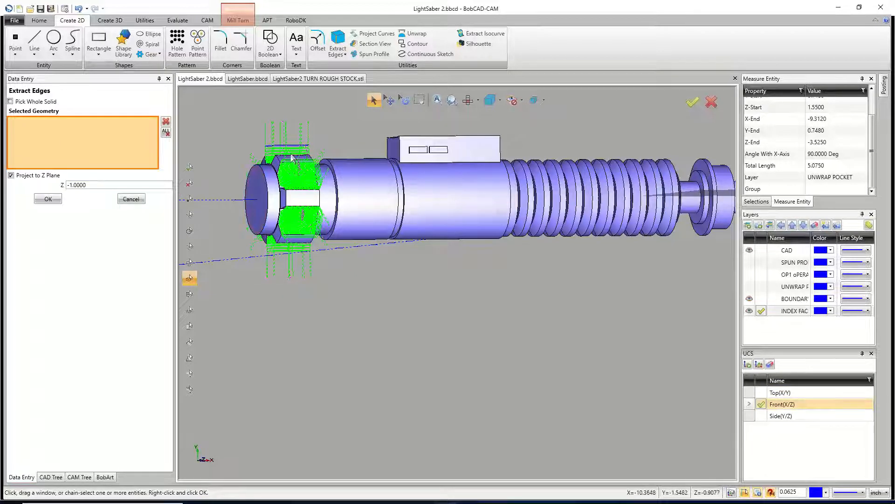
left_click(86, 182)
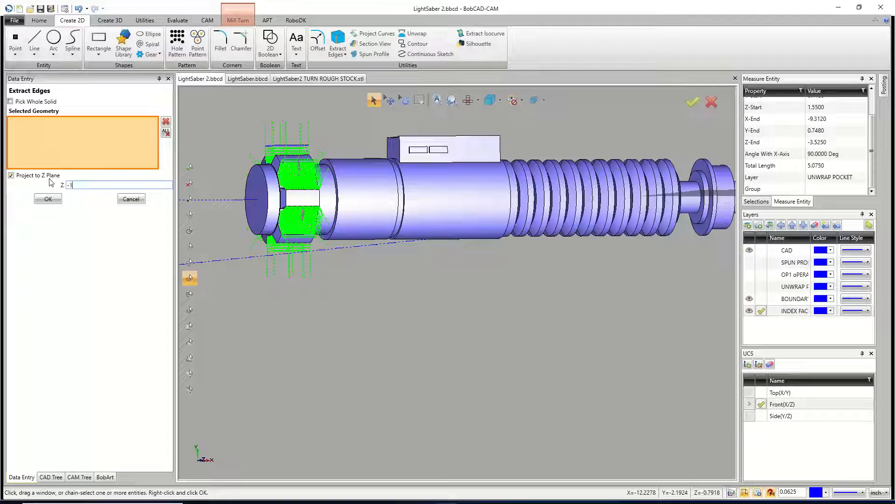
type("-1.5")
- Extract the edges of the raised block's narrow rear top face and its slotted top face onto the projection plane
middle_click_drag(478, 143, 494, 202)
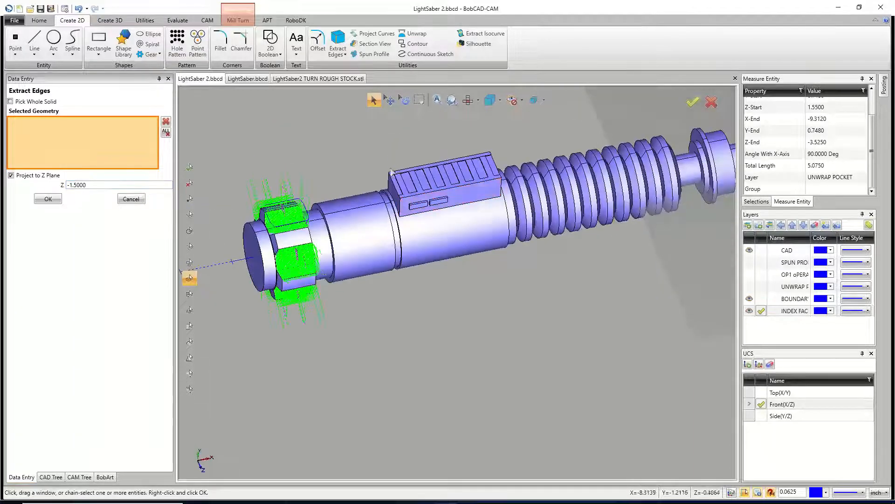
scroll(410, 180, "up", 4)
left_click(410, 183)
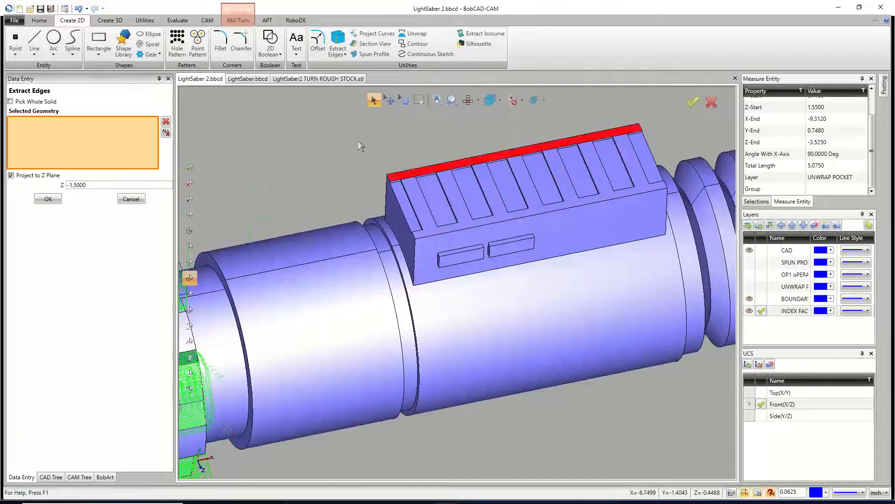
left_click(55, 201)
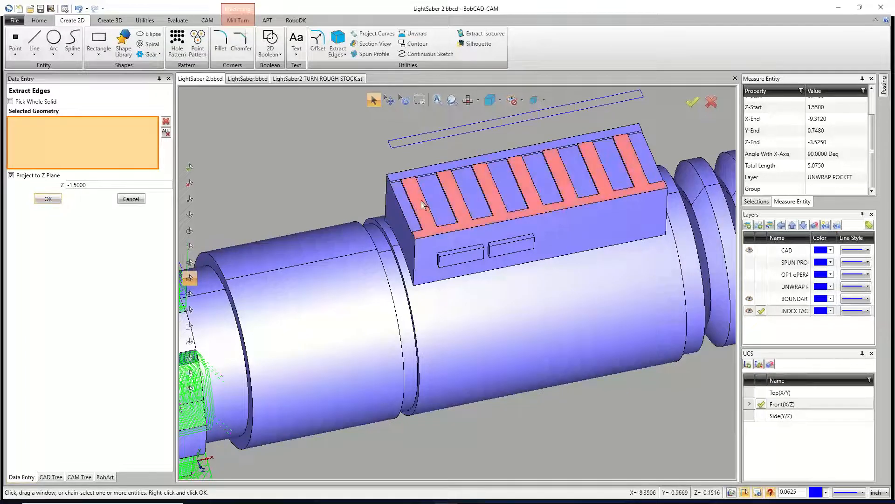
left_click(424, 205)
left_click(51, 203)
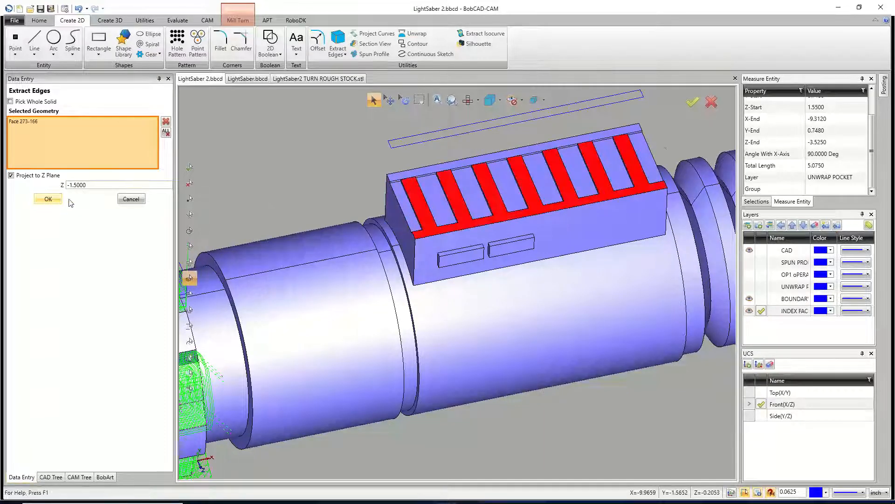
left_click(132, 199)
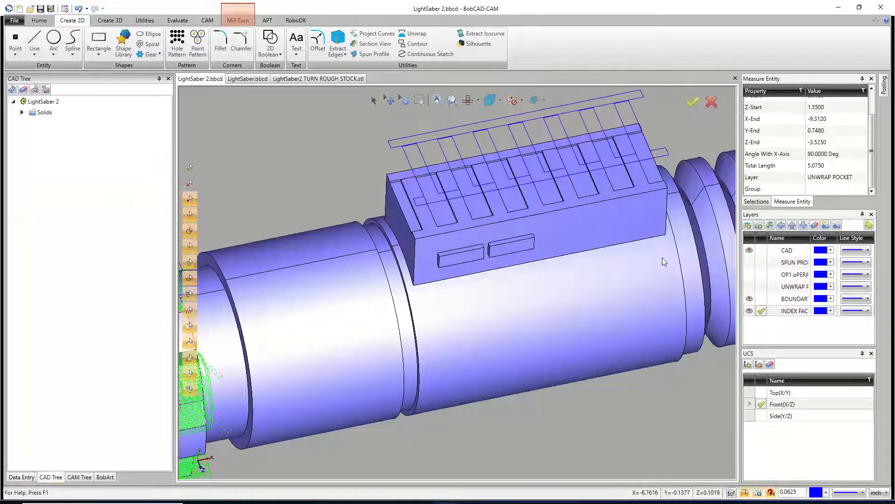
- Hide the CAD and boundary layers and make Top(X/Y) the active UCS
left_click(750, 251)
left_click(749, 299)
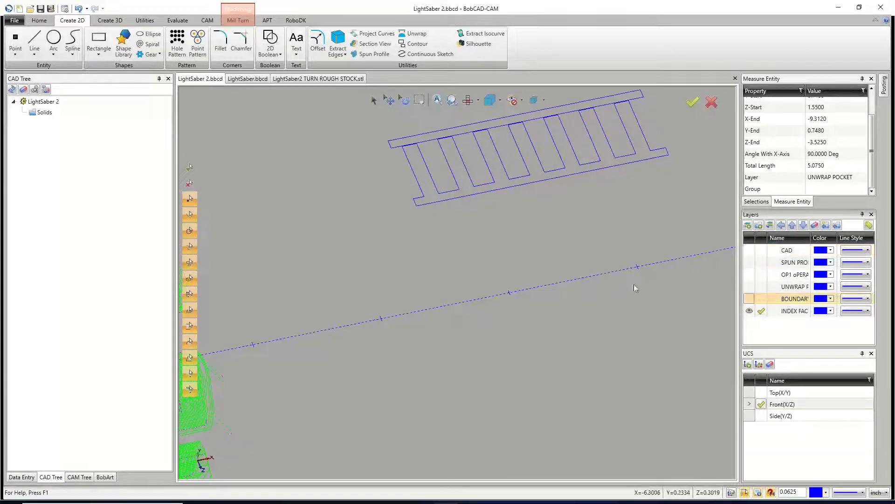
key("t")
scroll(466, 287, "down", 5)
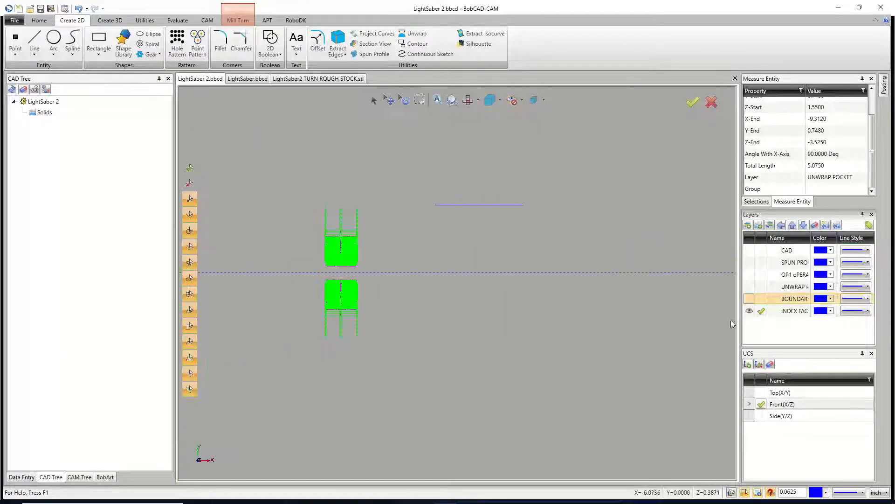
left_click(767, 392)
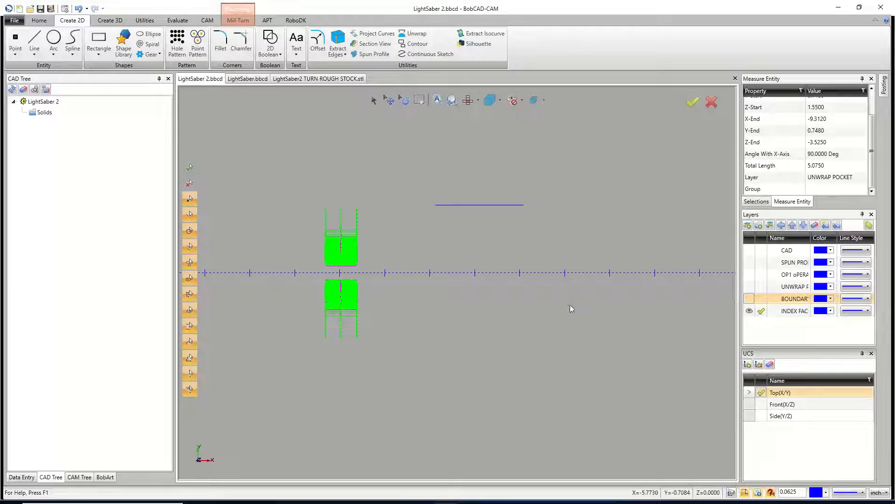
- Delete the slot lines and inner edges of the extracted geometry in the front view, keeping the long outer lines
key("f")
scroll(475, 267, "up", 5)
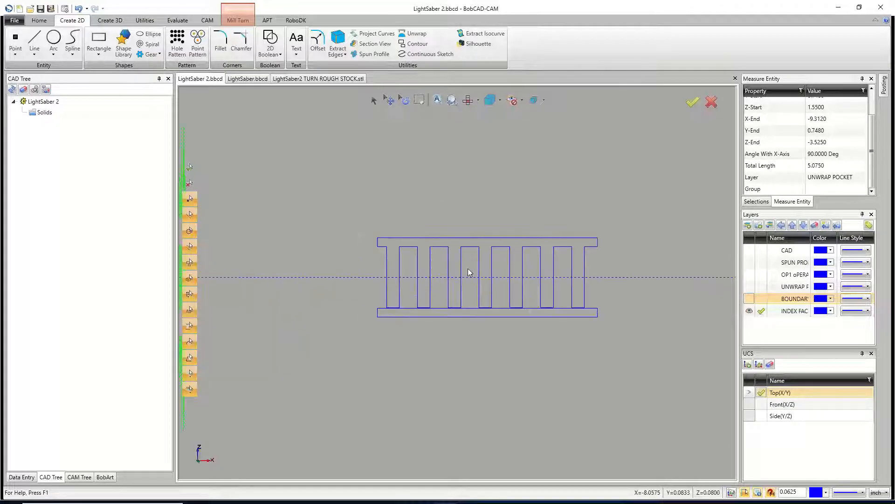
left_click(373, 101)
left_click_drag(395, 258, 612, 312)
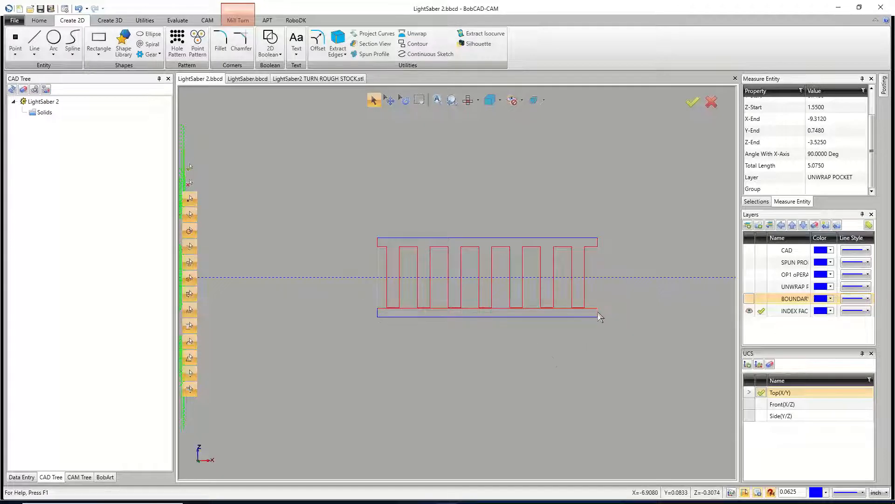
key("Delete")
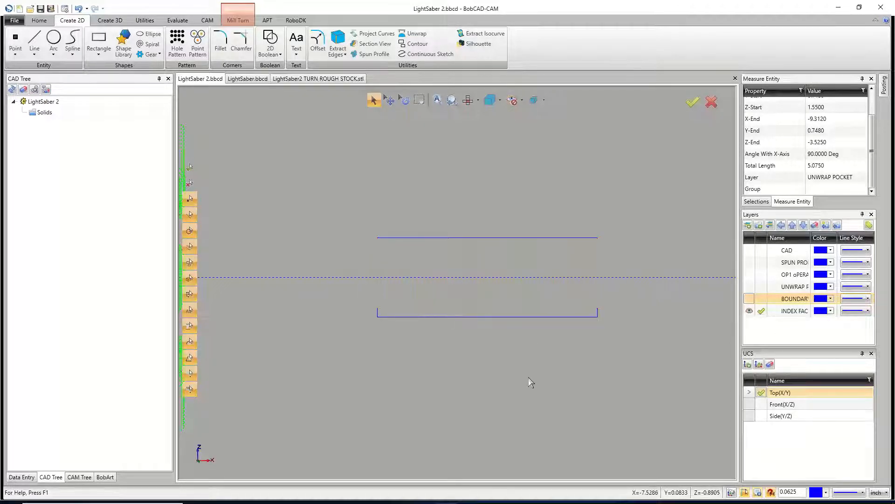
- Extend both short end lines to the opposite long line with Trim Two Entities, closing the outline into a rectangle
left_click(144, 20)
left_click(166, 46)
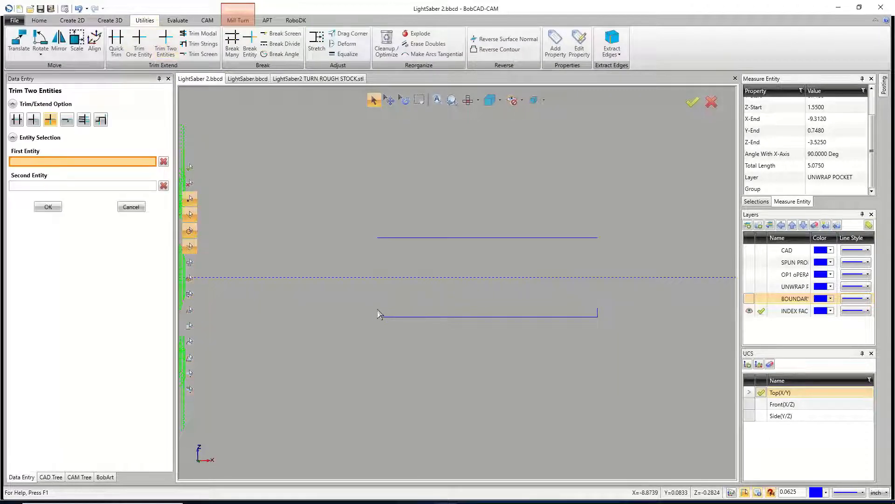
left_click(379, 295)
left_click(399, 238)
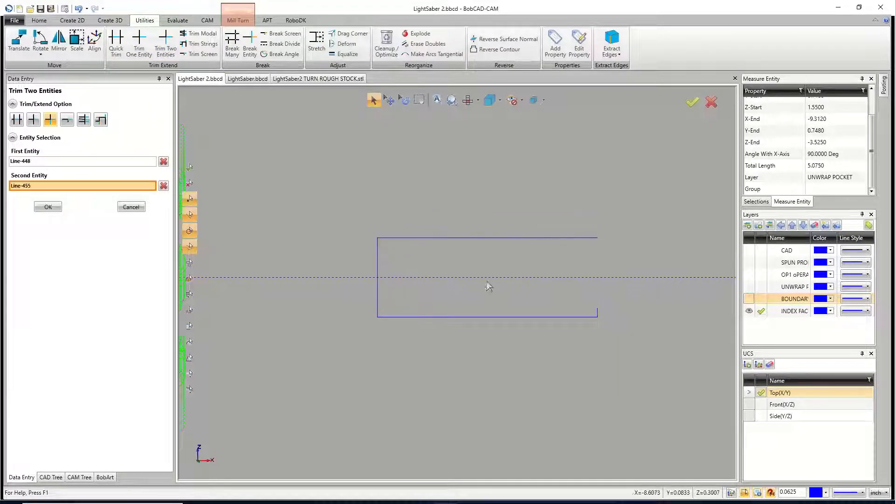
left_click(598, 310)
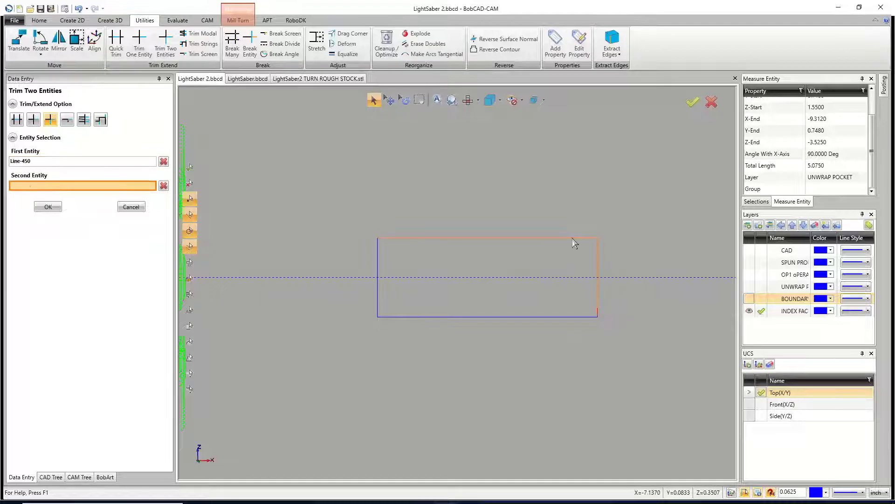
left_click(572, 239)
right_click(399, 253)
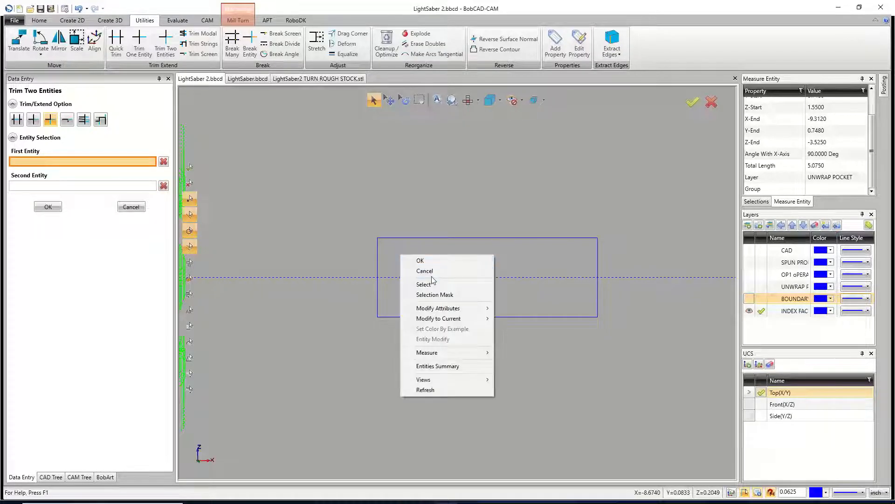
left_click(429, 270)
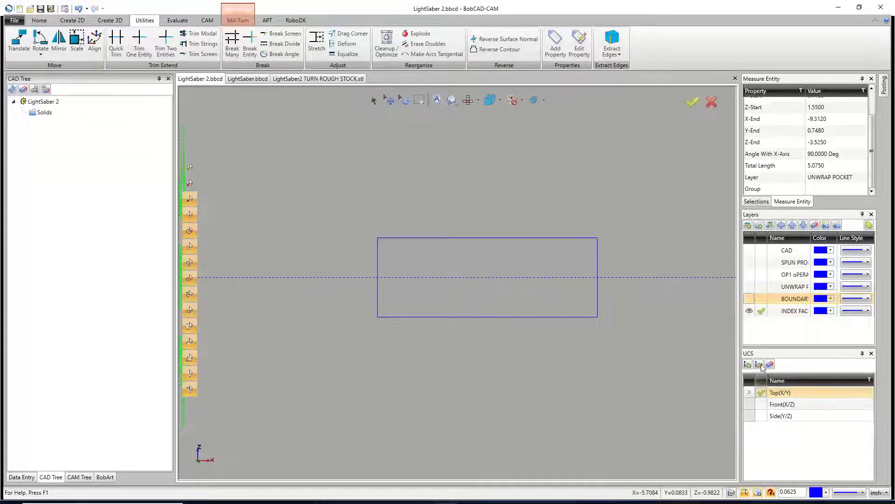
- Show the CAD layer again, make it the active layer, and return to the CAM tree
scroll(498, 320, "down", 2)
left_click(761, 250)
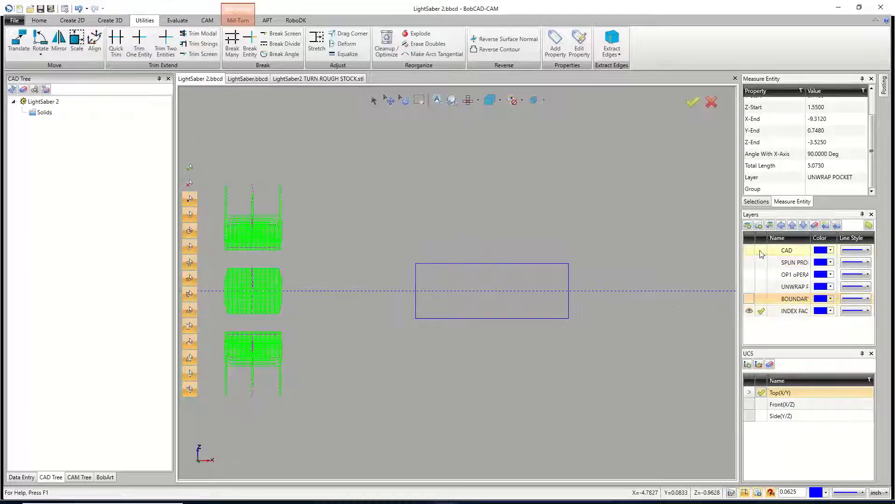
left_click(750, 250)
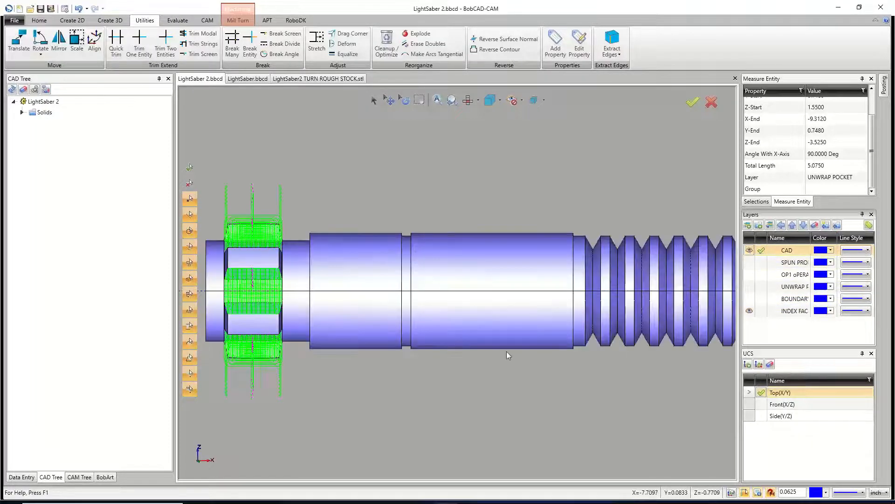
middle_click_drag(532, 329, 478, 266)
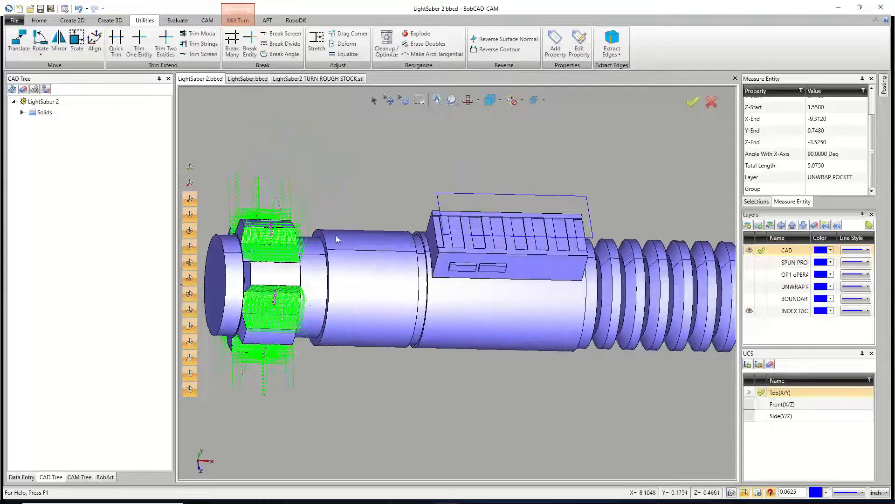
left_click(80, 476)
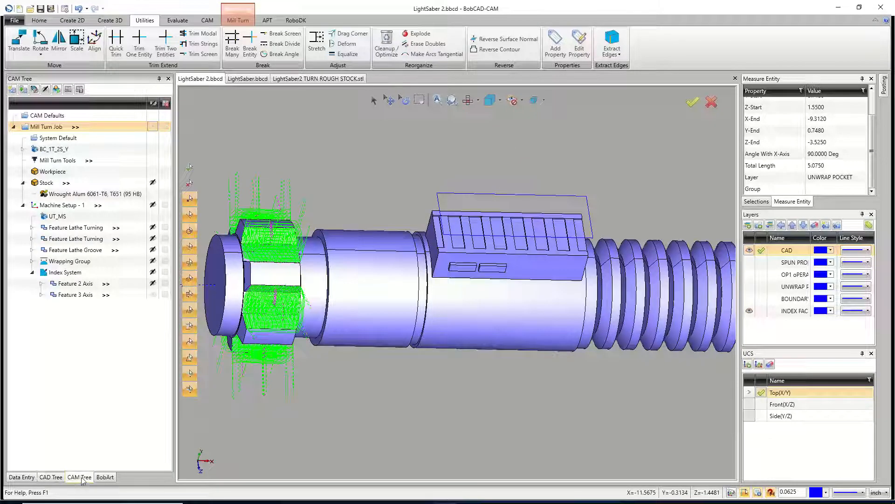
right_click(56, 206)
mouse_move(108, 261)
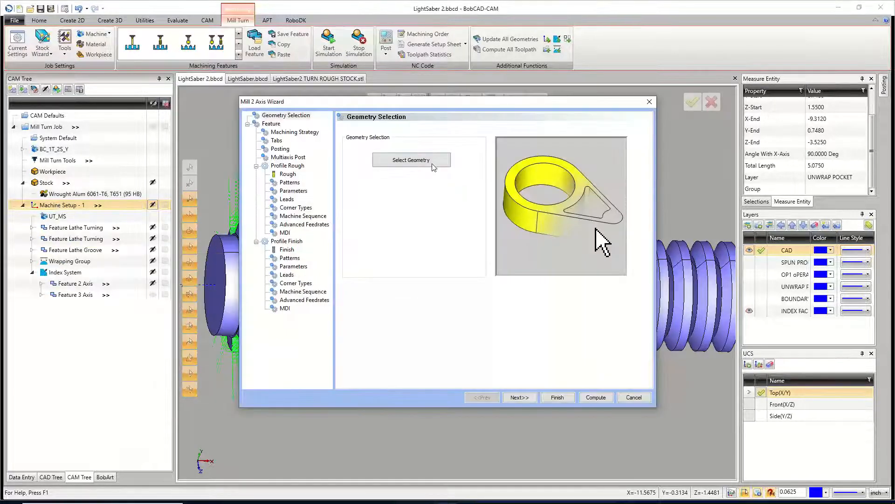
left_click(433, 167)
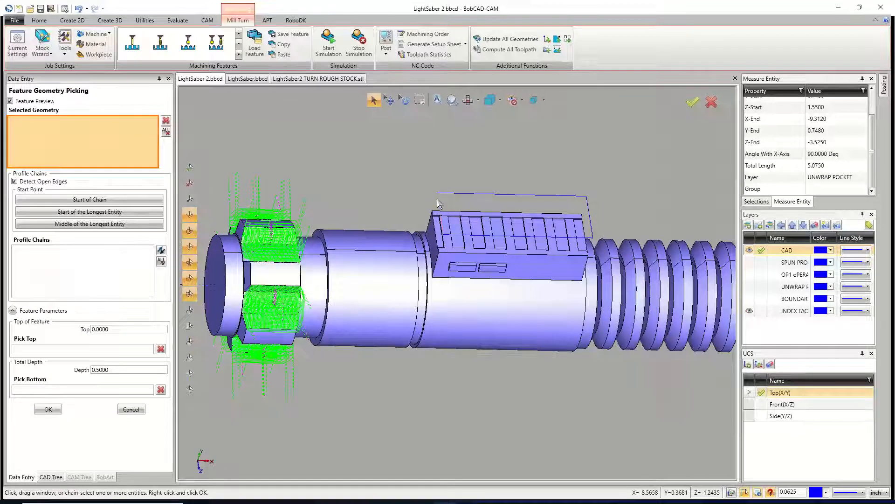
left_click(438, 200)
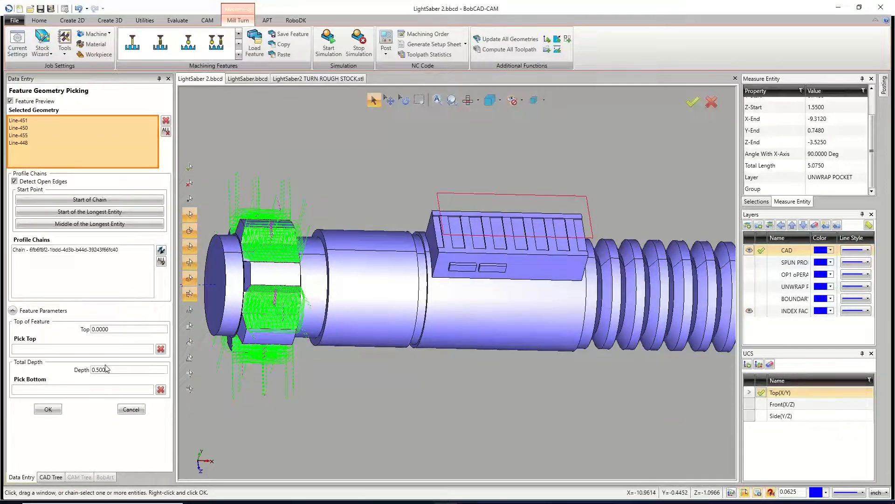
left_click(74, 349)
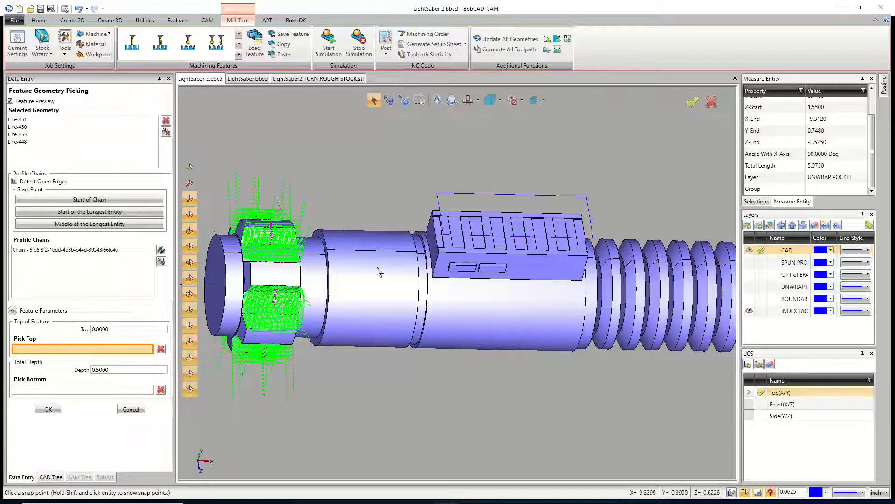
left_click(453, 256)
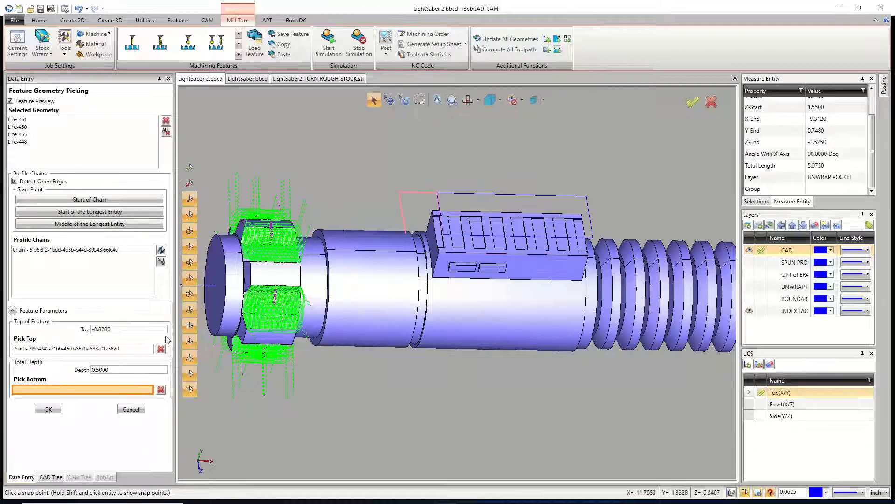
middle_click_drag(476, 313, 599, 320)
scroll(558, 321, "down", 1)
scroll(536, 313, "down", 3)
middle_click_drag(521, 332, 586, 337)
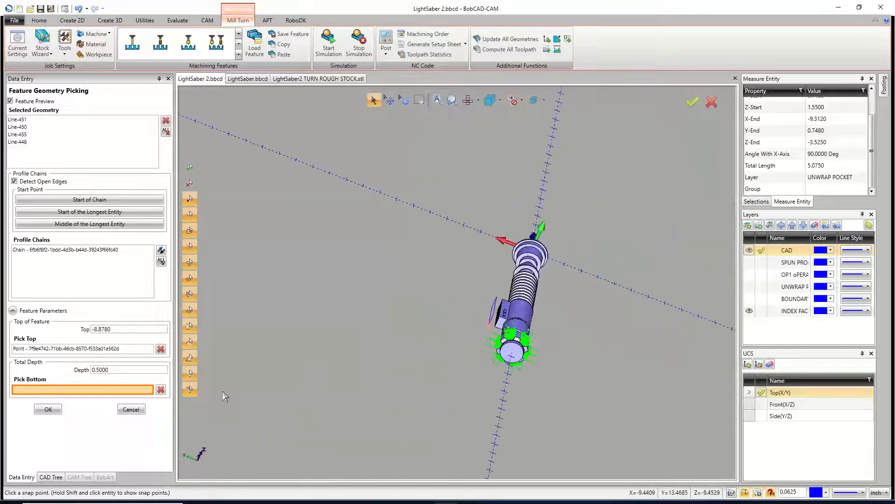
left_click(131, 410)
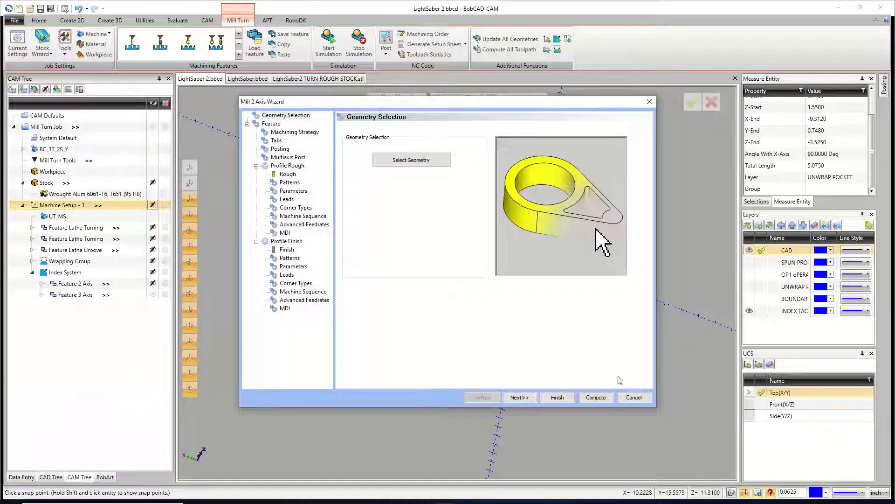
left_click(634, 397)
- Add a Mill 2 Axis feature under the existing index system and select the closed rectangular boundary chain as its geometry
right_click(75, 272)
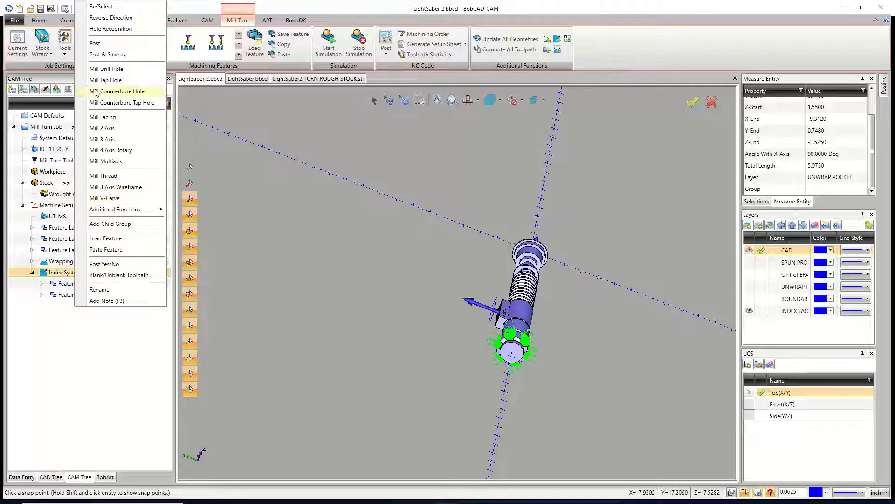
left_click(111, 128)
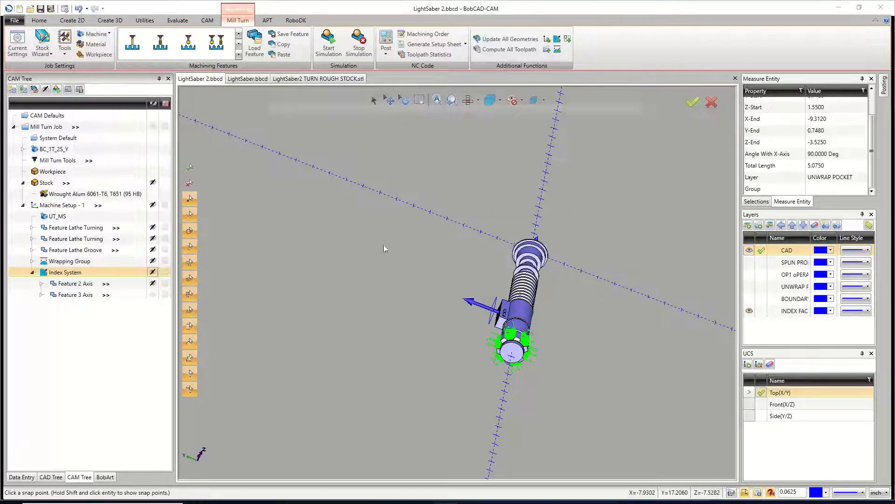
scroll(476, 253, "up", 3)
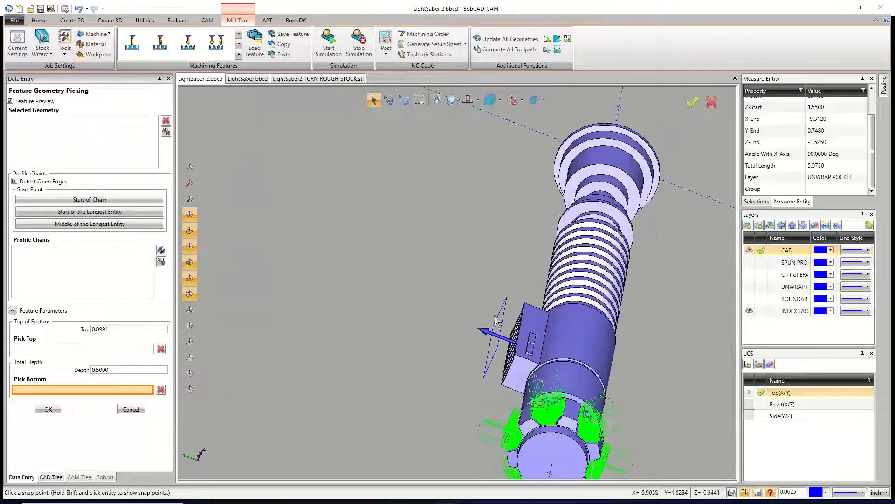
left_click(503, 332)
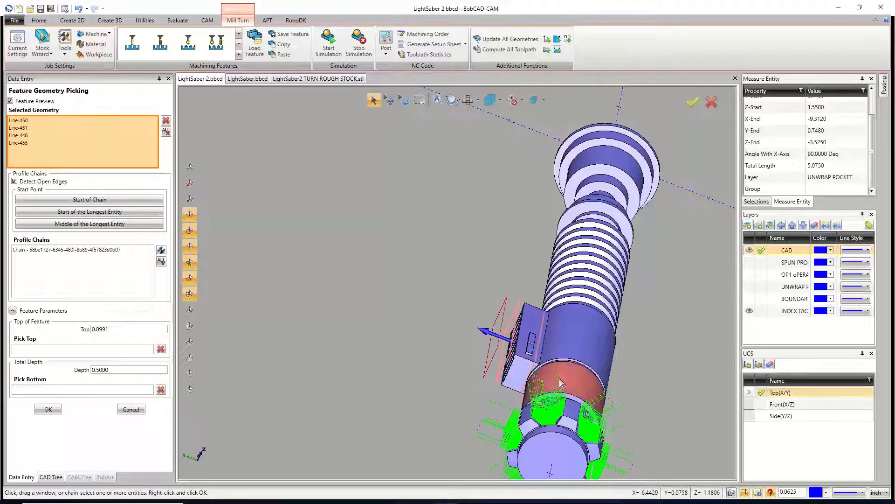
middle_click_drag(562, 379, 486, 356)
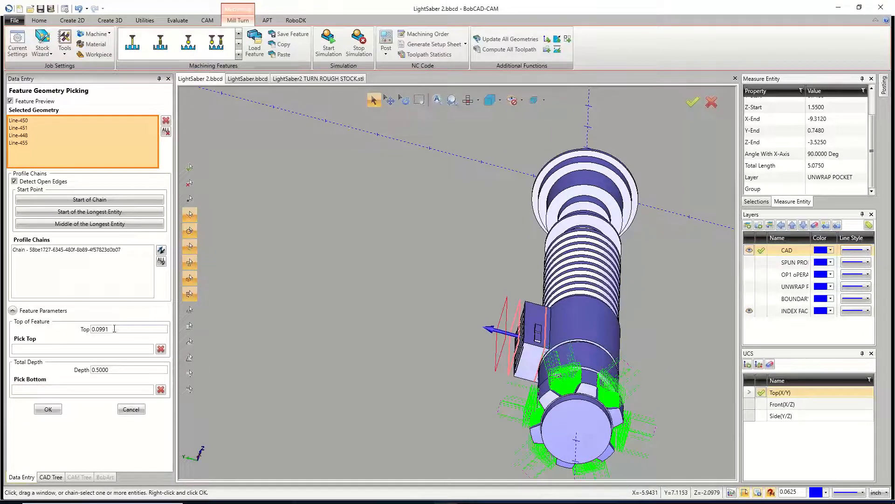
- Set the feature's total depth by picking a corner of the raised block's outer face as the bottom, and accept the geometry
left_click_drag(114, 330, 87, 332)
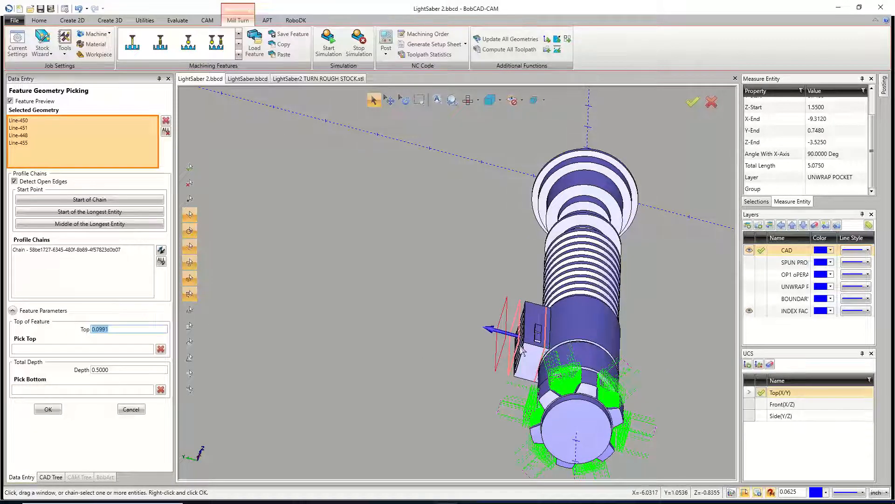
left_click_drag(125, 370, 74, 367)
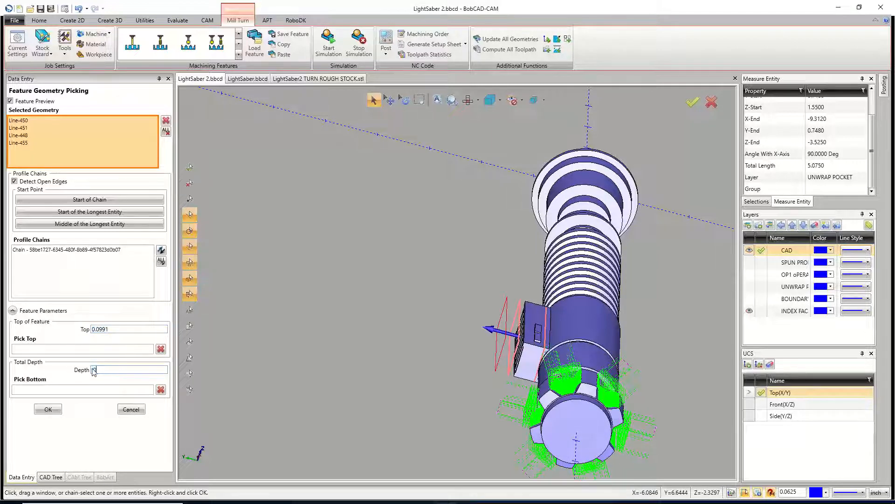
left_click(75, 391)
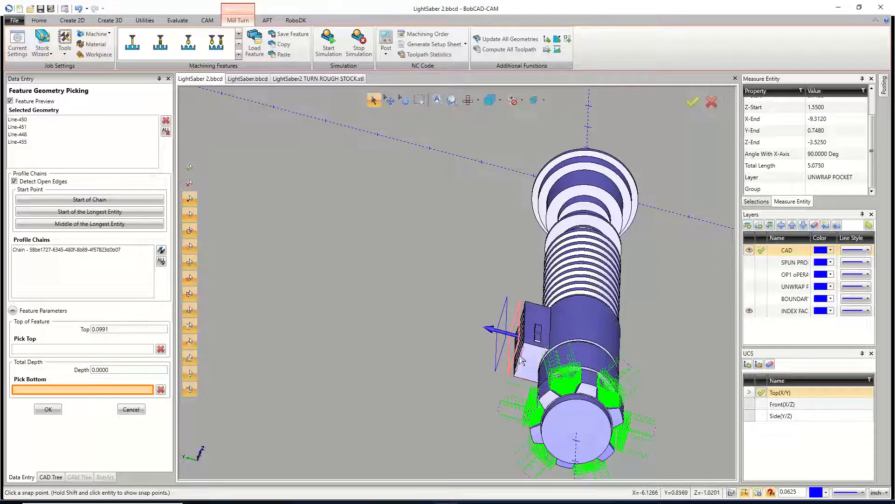
scroll(522, 361, "up", 3)
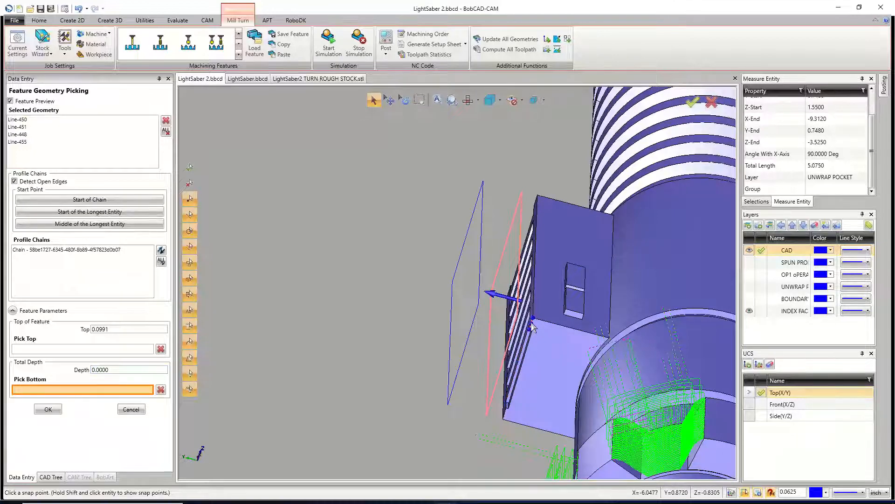
left_click(532, 326)
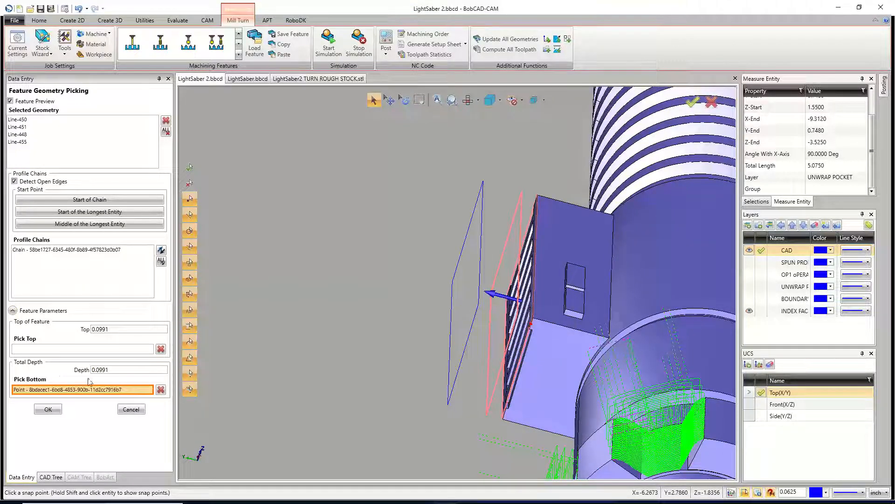
left_click(48, 409)
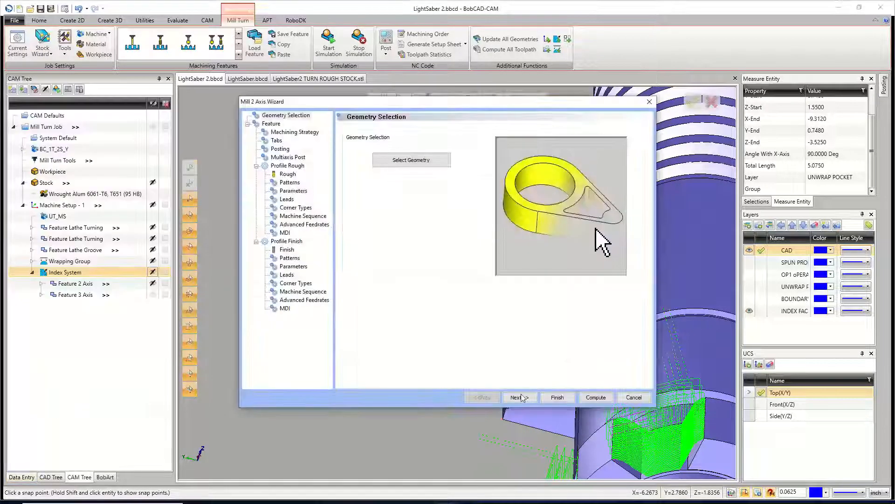
- Choose Facing as the machining strategy for the new 2 Axis feature
left_click(520, 398)
left_click(521, 398)
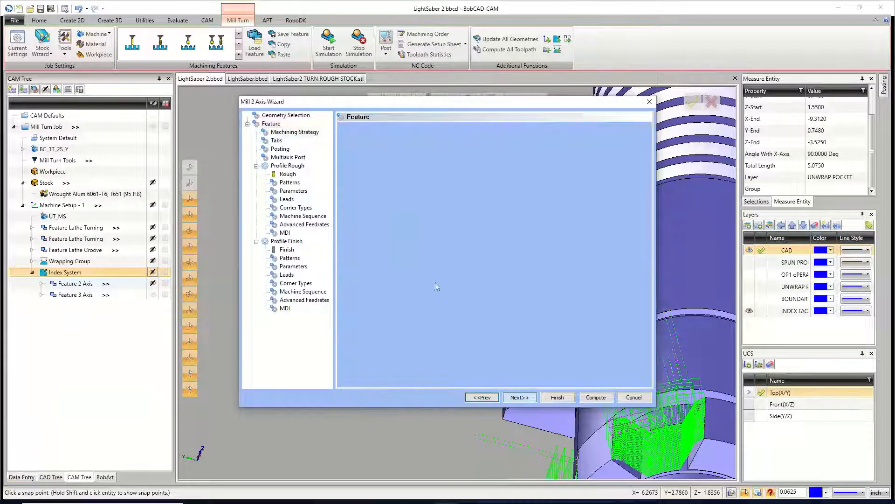
left_click(385, 162)
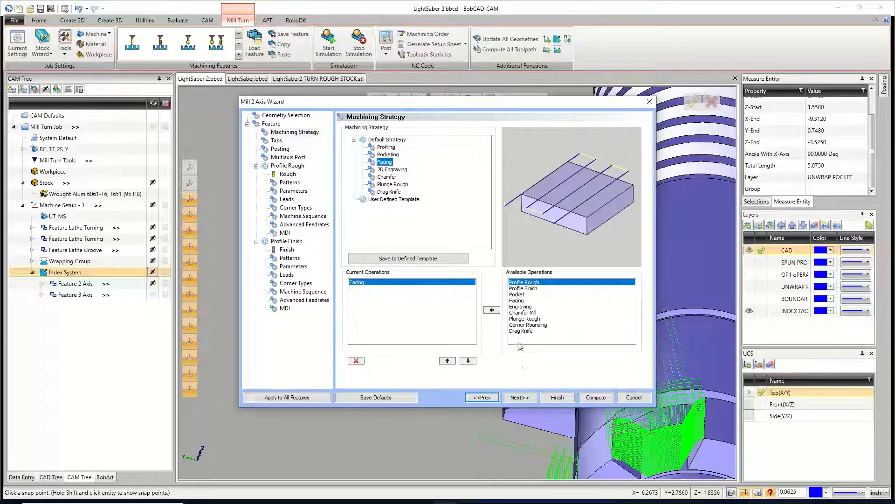
left_click(533, 397)
left_click(531, 397)
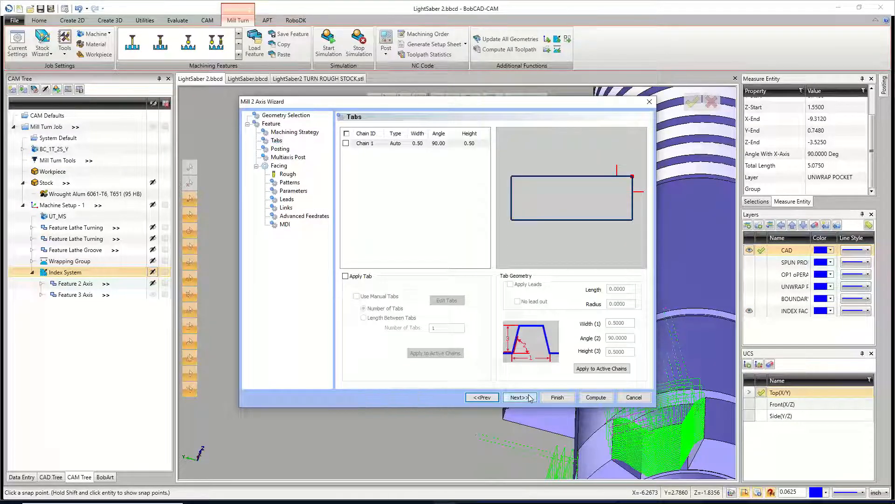
- Assign the 3/8 flat endmill in station 2 as the facing tool, keeping the default tab and posting settings
left_click(530, 397)
left_click(530, 398)
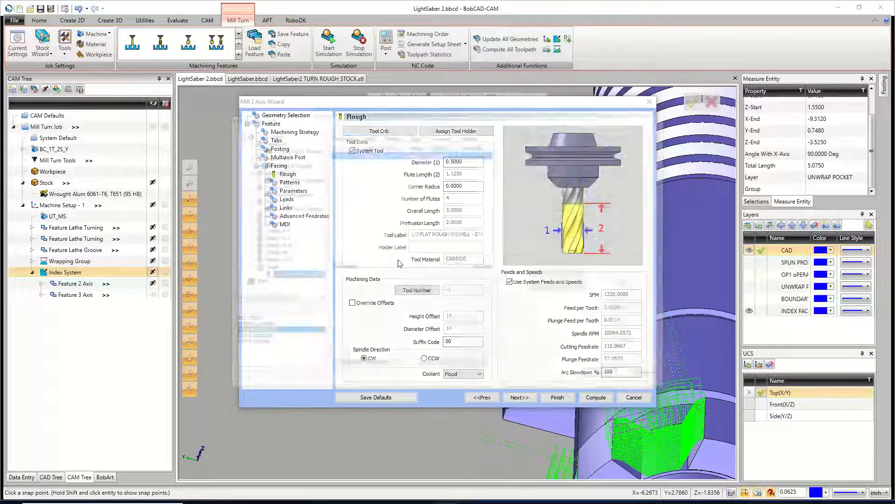
left_click(344, 148)
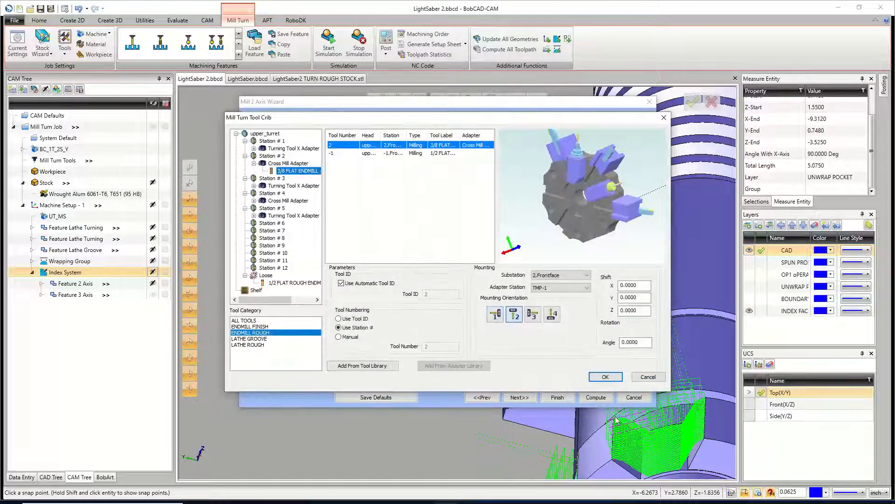
left_click(605, 376)
left_click(532, 396)
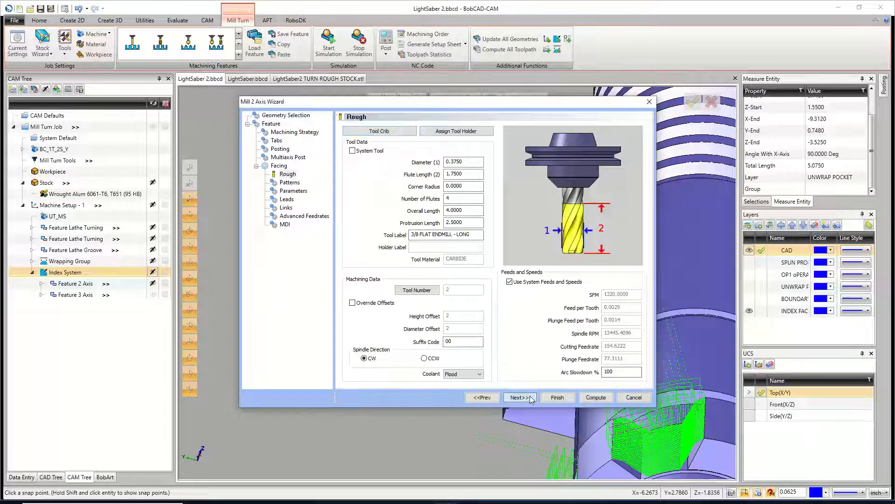
- Set the facing pattern's off-workpiece distance to 0.1875 and its stepover to 45 percent of tool diameter
double_click(470, 230)
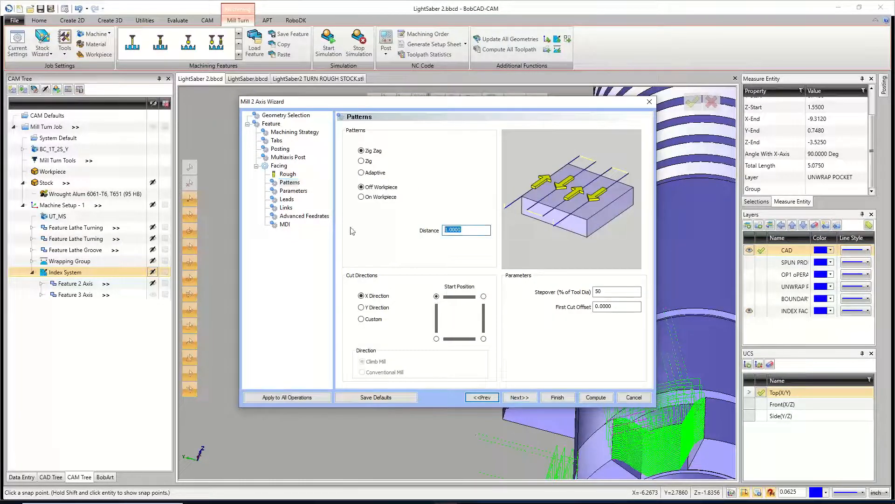
type(".1875")
key("Tab")
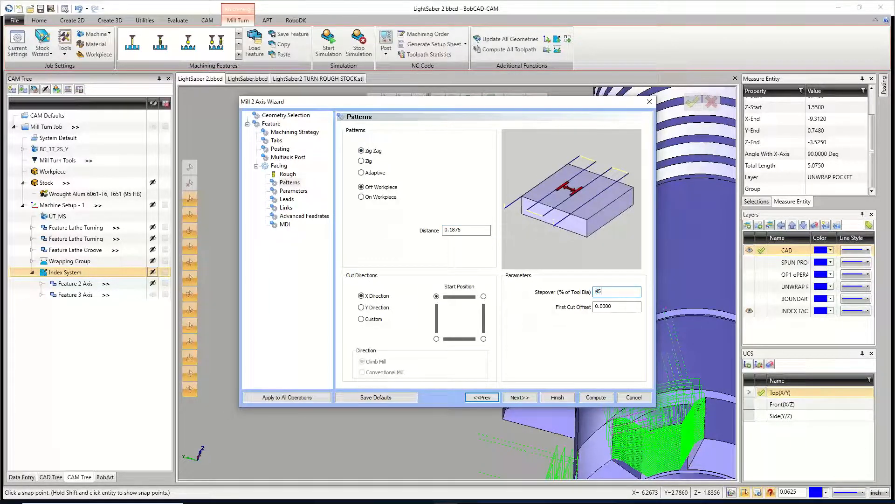
type("40")
left_click(520, 398)
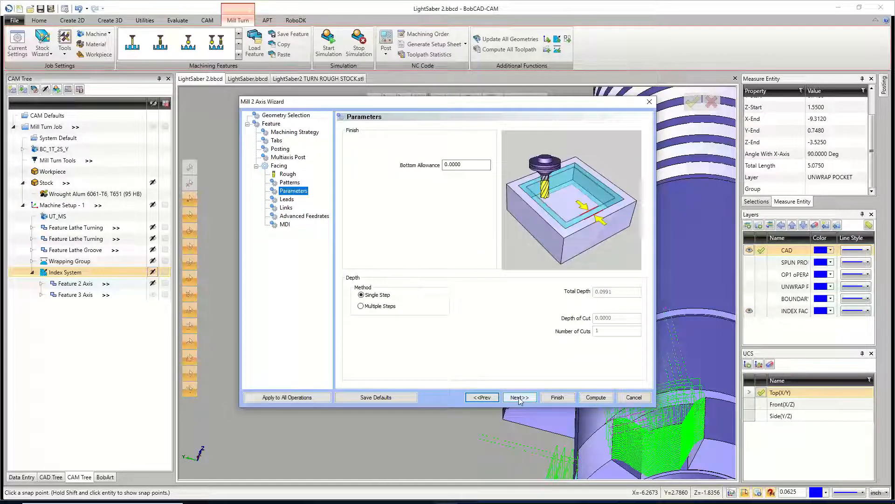
- Keep the single-step depth and set the facing lead-in to Parallel with a length of 0.18
left_click(519, 398)
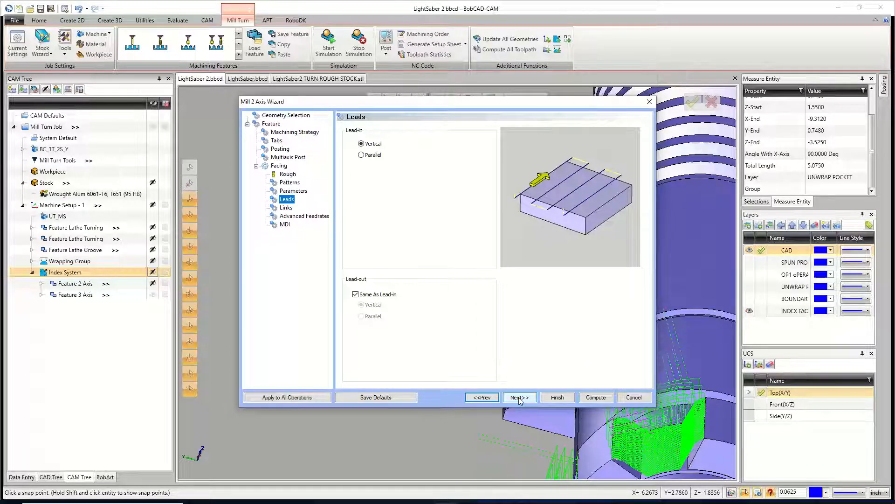
left_click(362, 155)
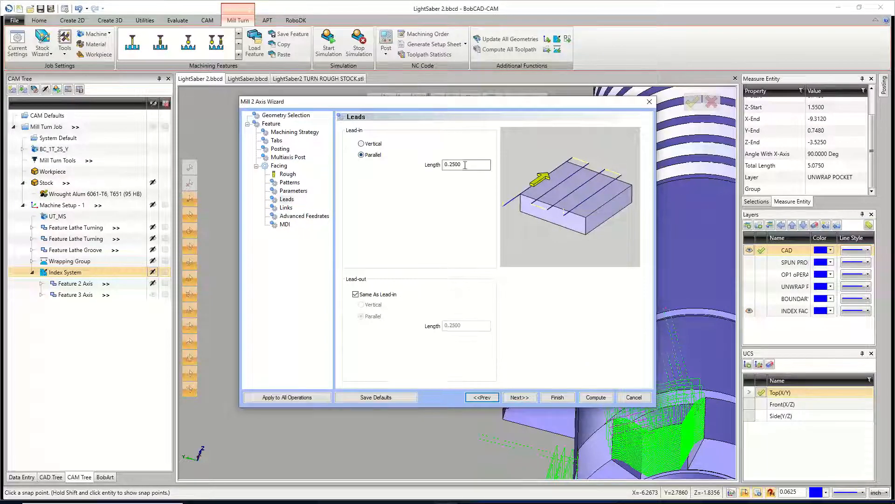
key("Tab")
type(".18")
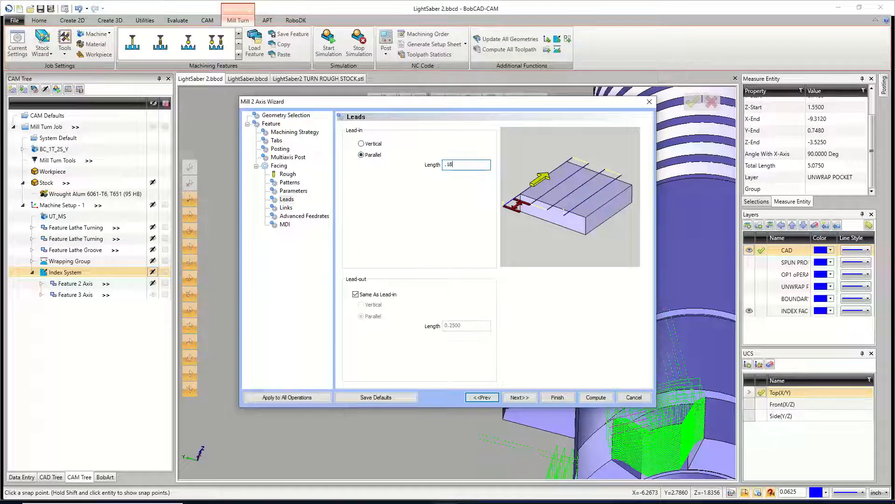
left_click(517, 401)
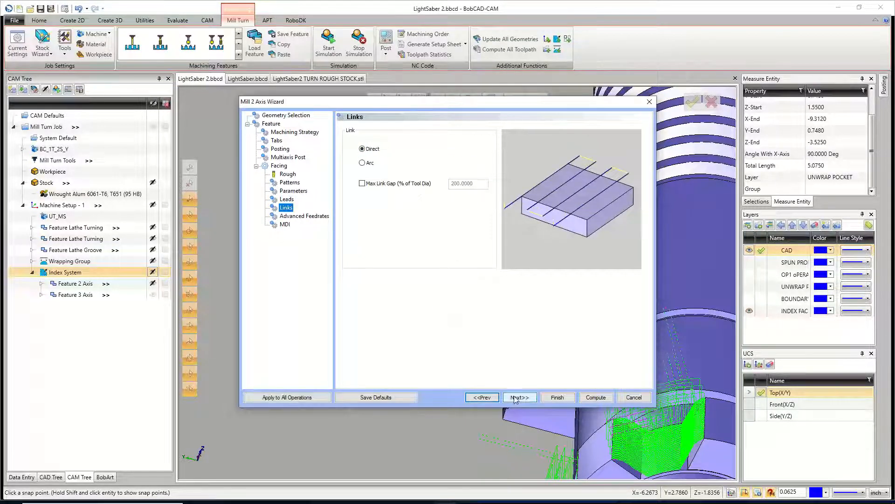
- Compute the facing toolpath with direct links, check it on the block, and collapse the new feature in the tree
left_click(517, 398)
left_click(519, 398)
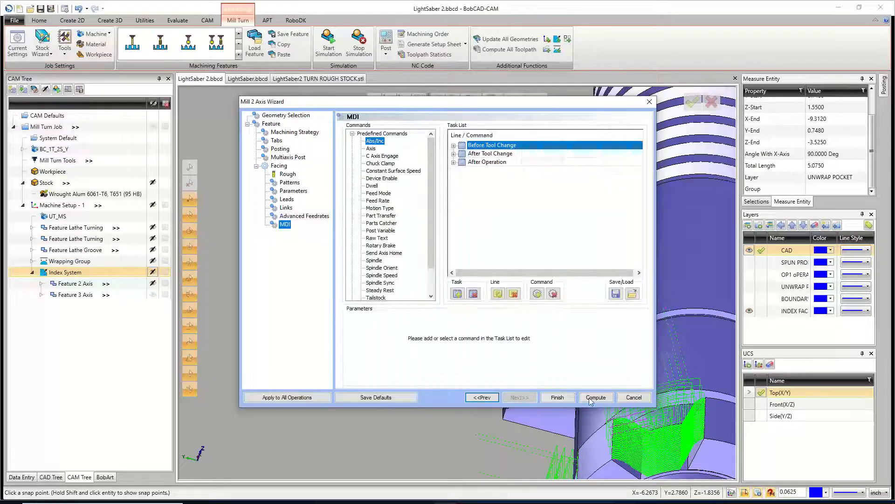
left_click(600, 399)
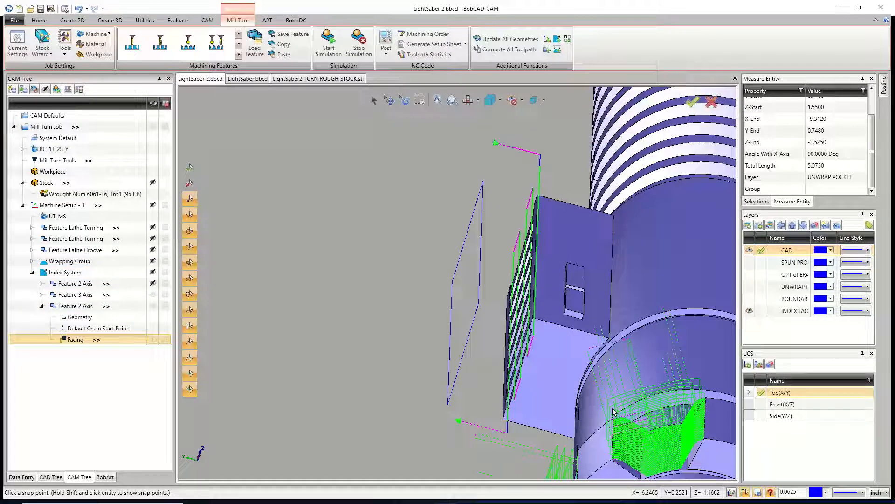
middle_click_drag(533, 295, 602, 241)
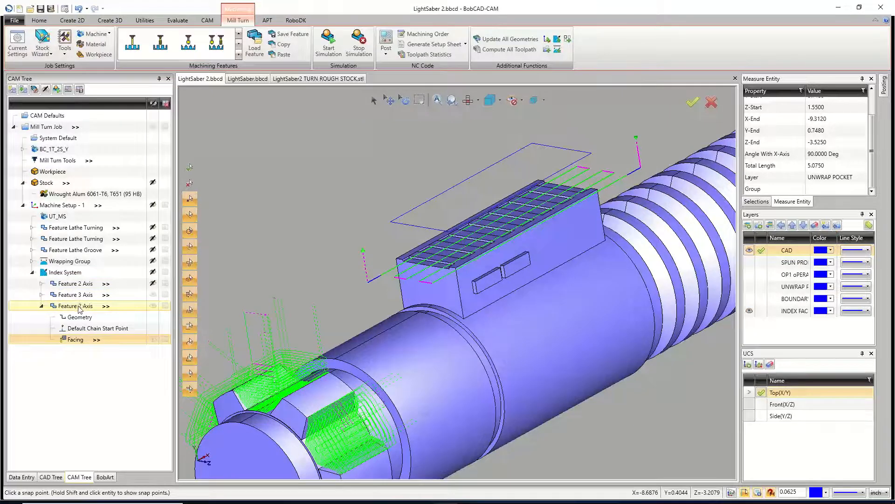
left_click(41, 306)
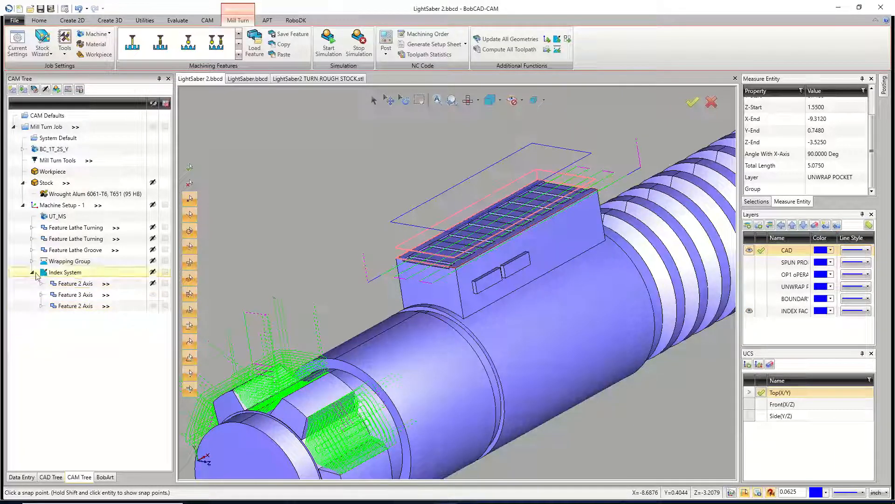
- Add a second index system to Machine Setup - 1, oriented to the raised block's side face with the two small rectangular bosses
right_click(71, 206)
mouse_move(120, 292)
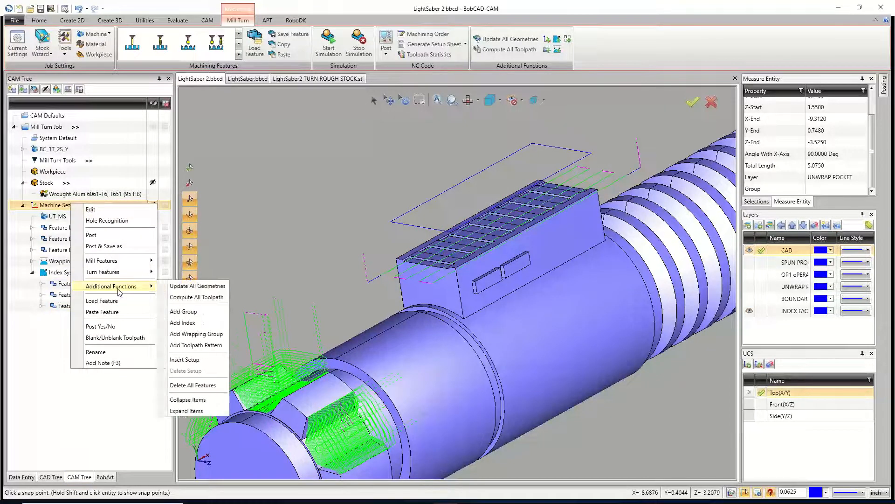
left_click(195, 327)
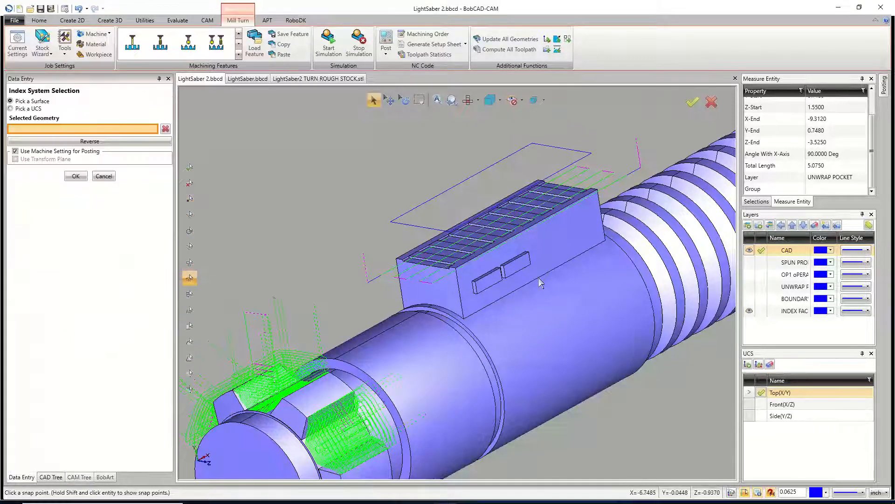
left_click(541, 265)
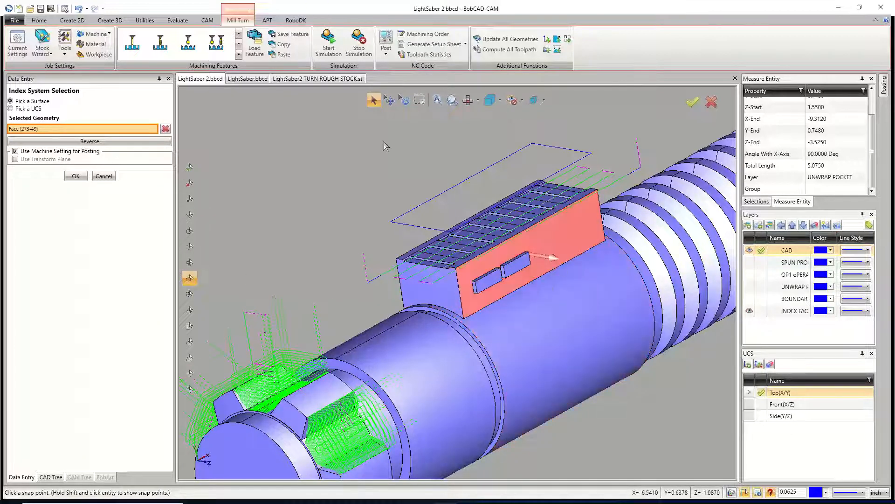
left_click(75, 177)
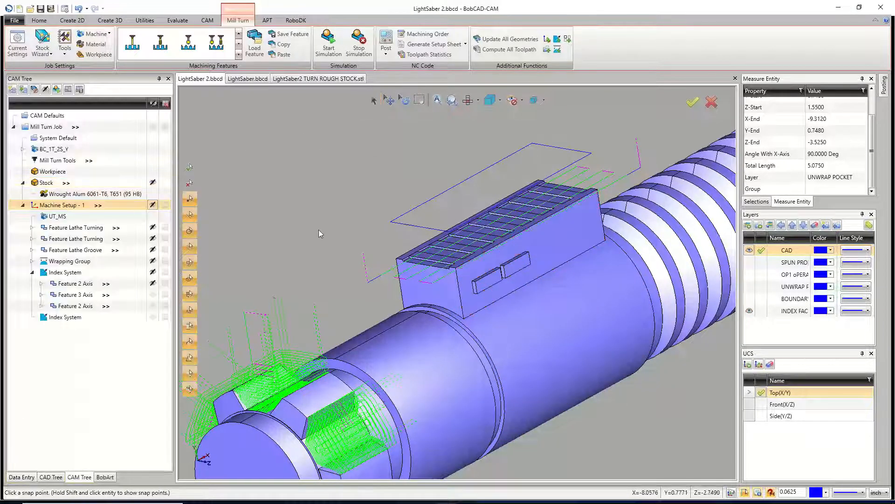
- Expand the first 2 Axis feature in the first index system and examine its Profile Rough toolpath around the block
left_click(31, 250)
left_click(32, 250)
left_click(70, 284)
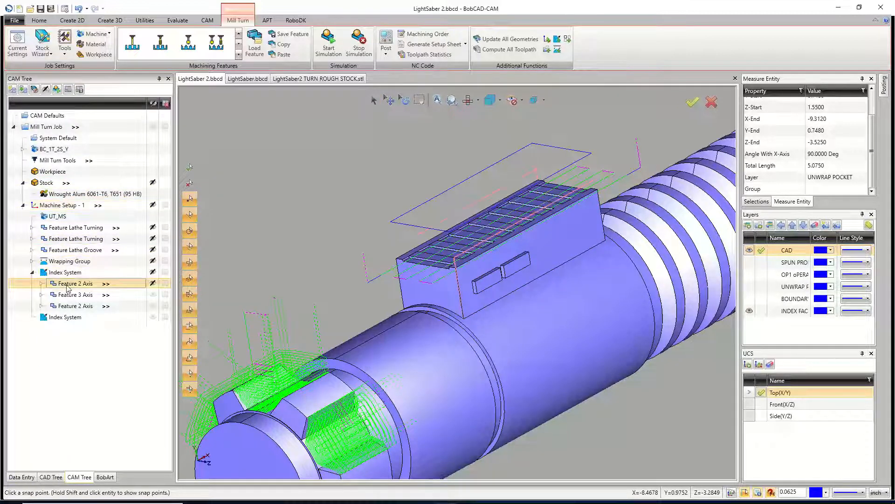
left_click(41, 283)
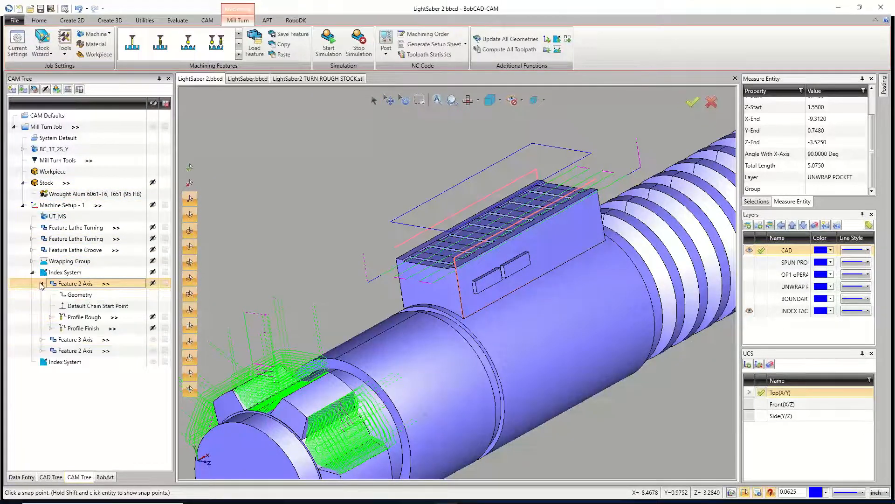
left_click(41, 283)
left_click(41, 283)
left_click(84, 316)
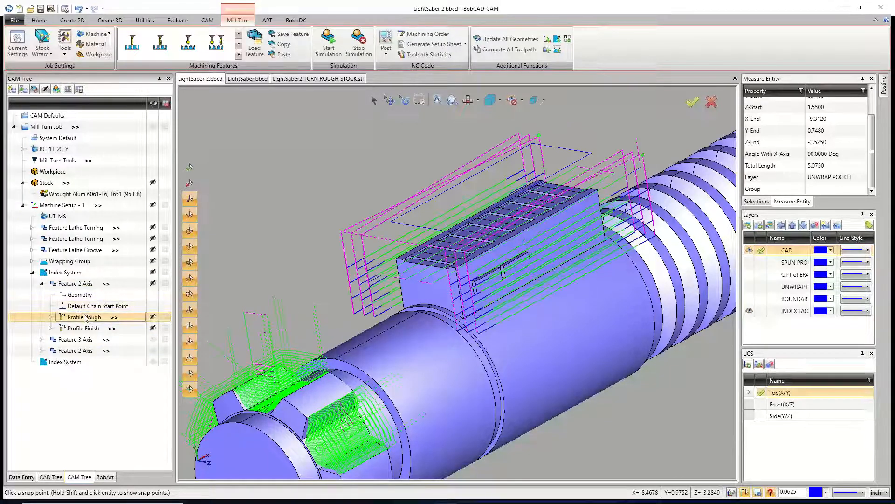
- Copy the first 2 Axis feature of the first index system into the second one, loading its top of feature and depth values
left_click(87, 329)
double_click(75, 284)
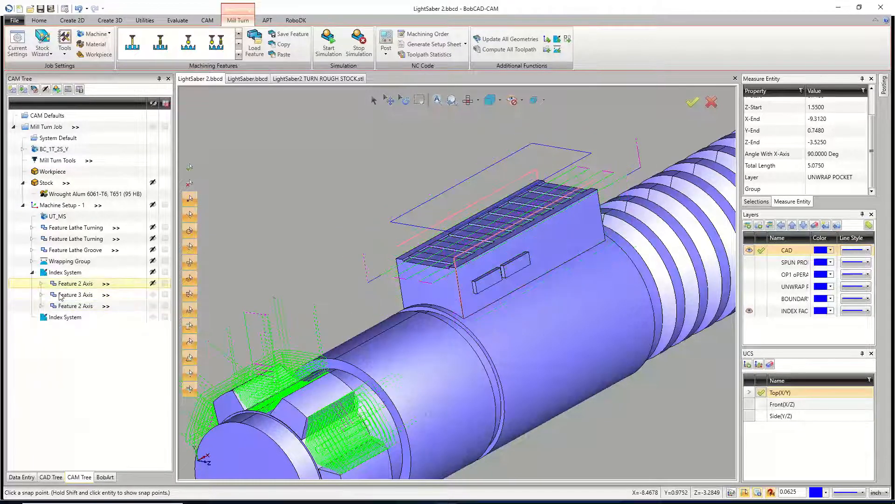
right_click(75, 285)
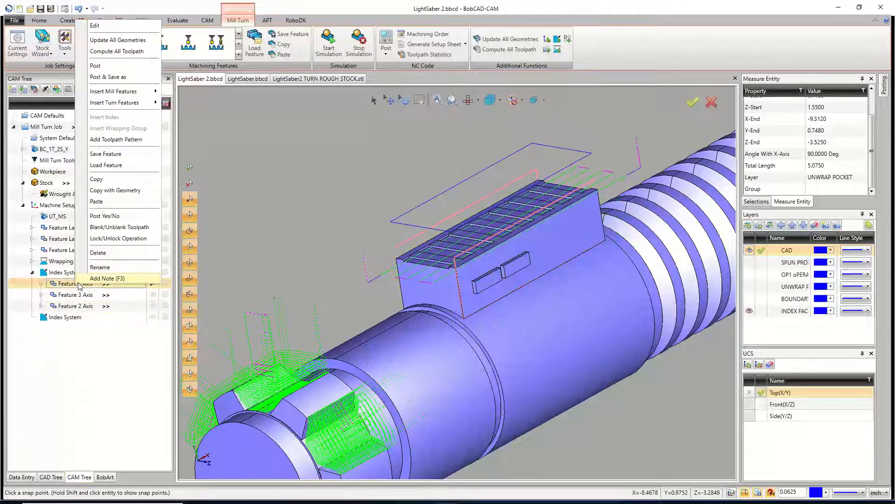
left_click(102, 181)
left_click(78, 320)
right_click(76, 322)
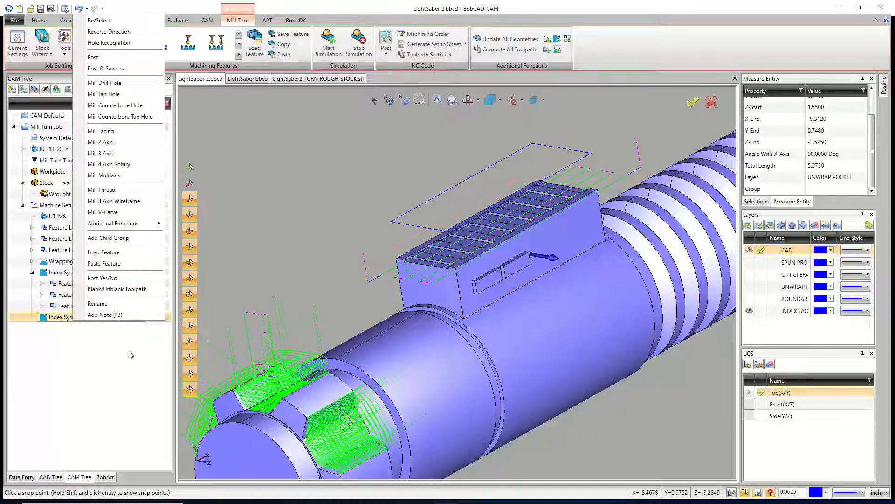
left_click(104, 264)
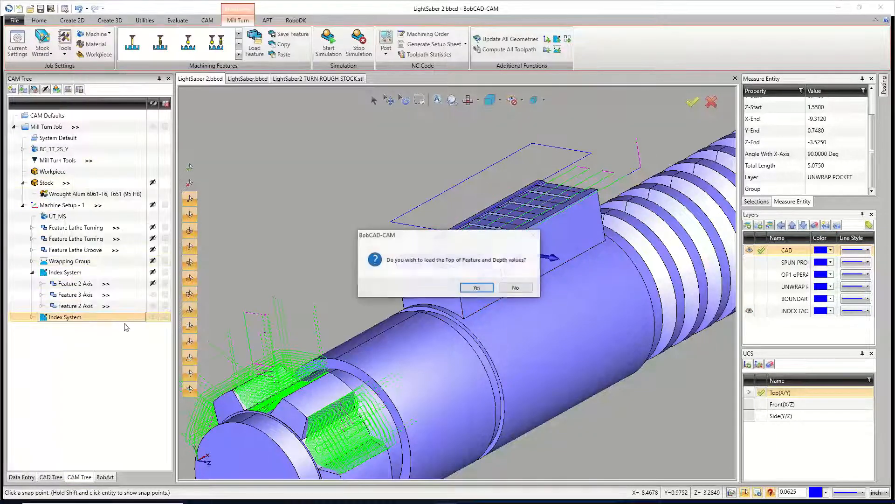
left_click(472, 287)
left_click(32, 317)
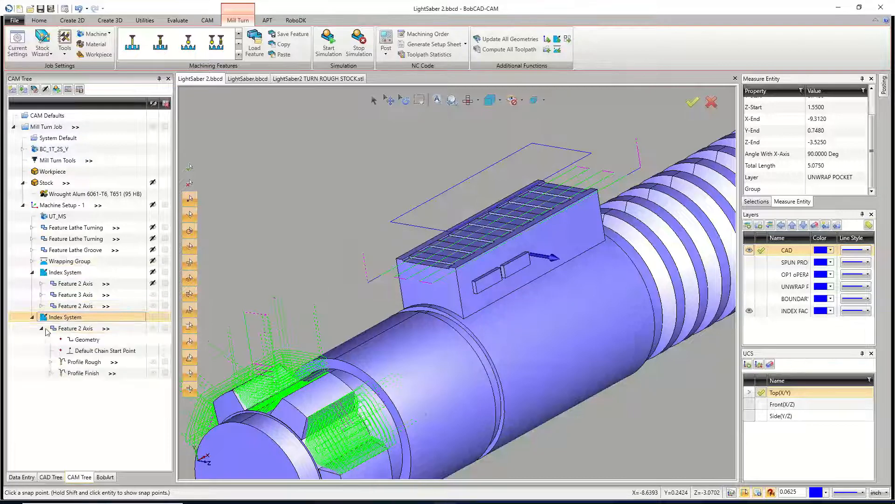
- Reselect the pasted 2 Axis feature's geometry, picking the lower long edge of the raised block's side face
right_click(85, 345)
left_click(66, 347)
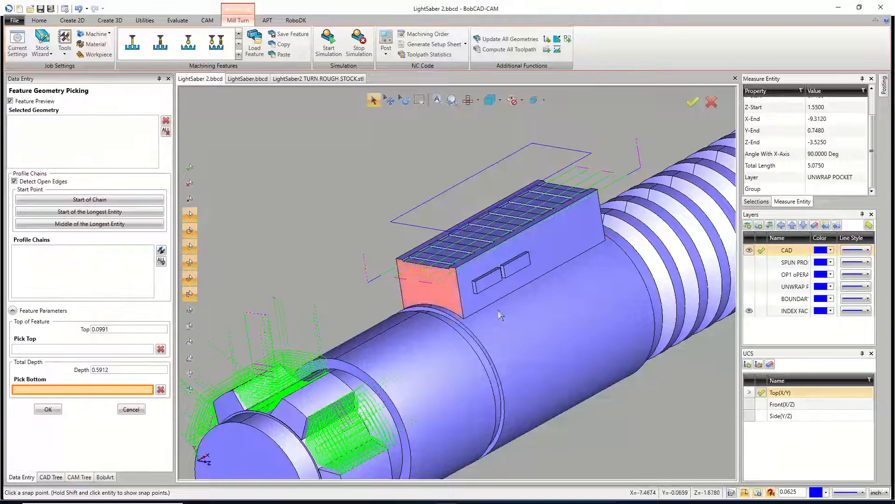
left_click(498, 301)
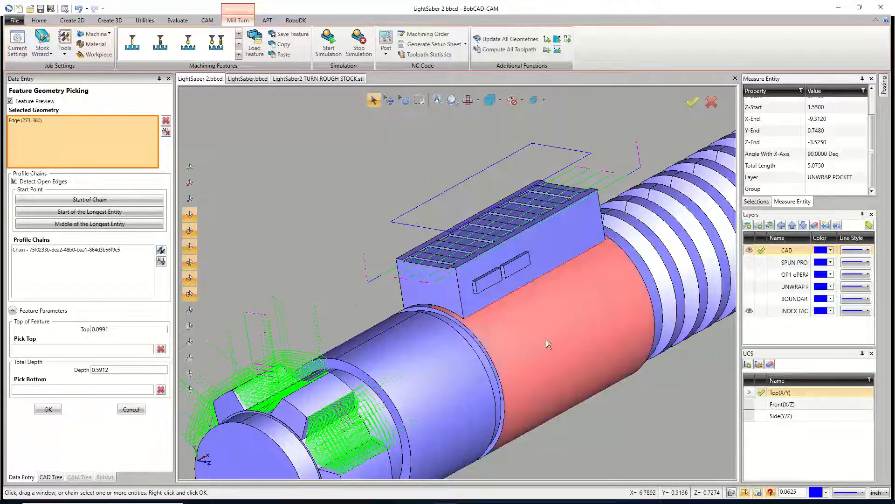
mouse_move(547, 337)
middle_mouse_down()
mouse_move(536, 317)
mouse_move(544, 321)
middle_mouse_up()
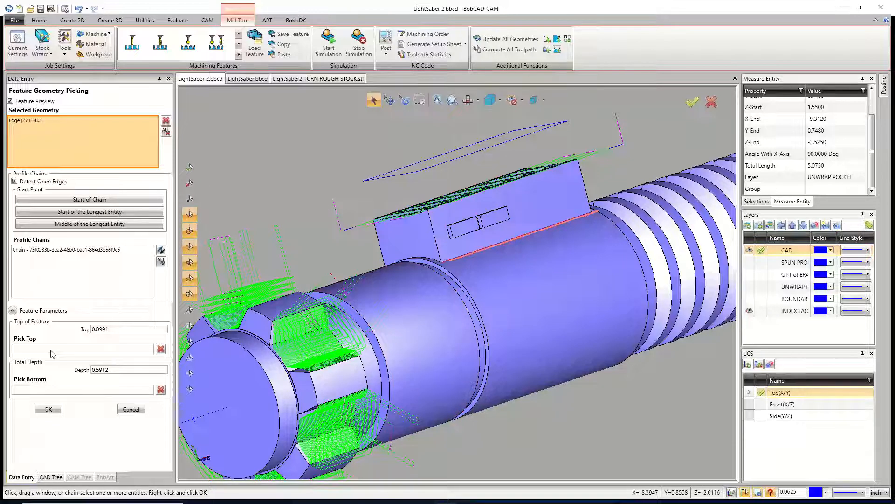
middle_click_drag(490, 276, 541, 285)
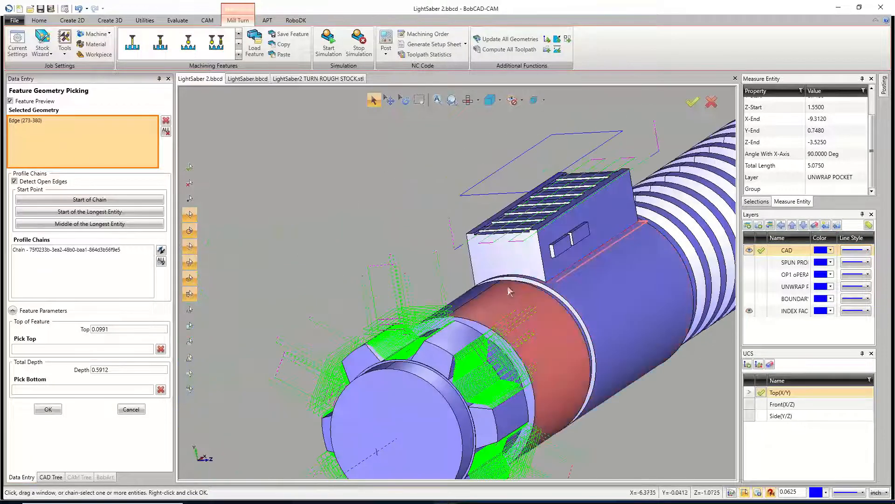
- Set the pasted feature's top to 0.5 and its total depth to 0.5, and accept the geometry
left_click(111, 350)
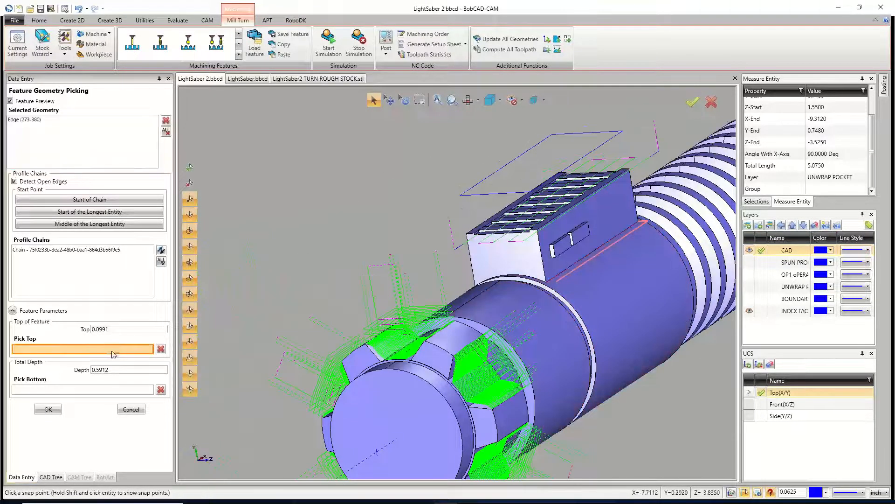
left_click(541, 251)
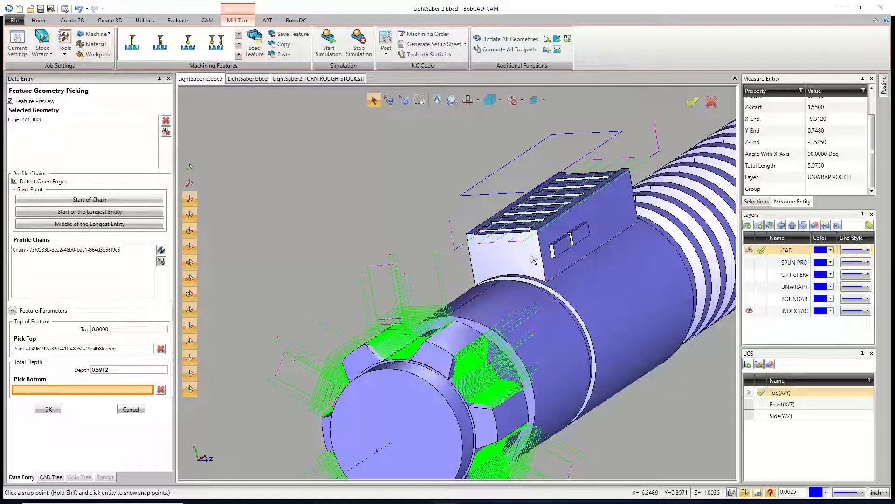
double_click(108, 330)
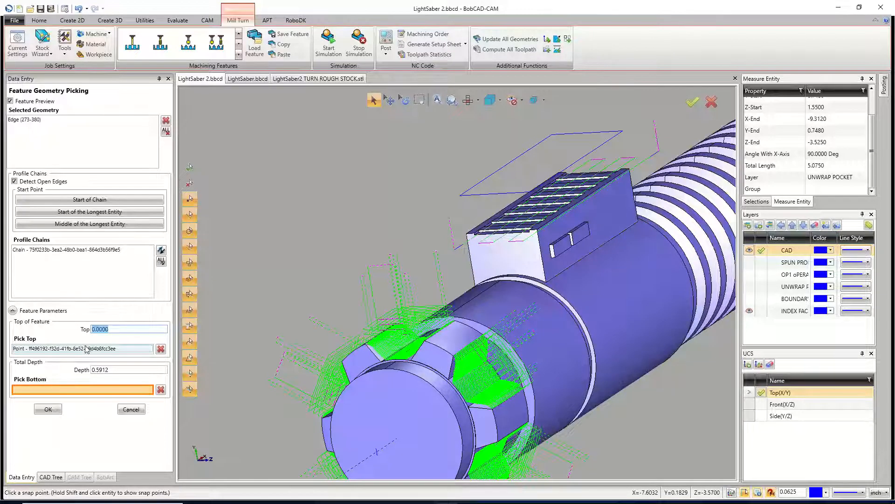
type(".5")
left_click(102, 370)
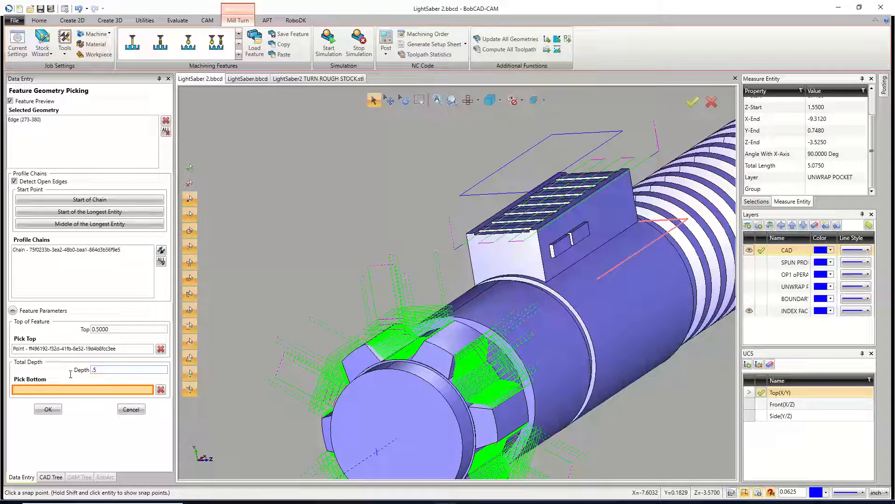
left_click(115, 329)
left_click(50, 412)
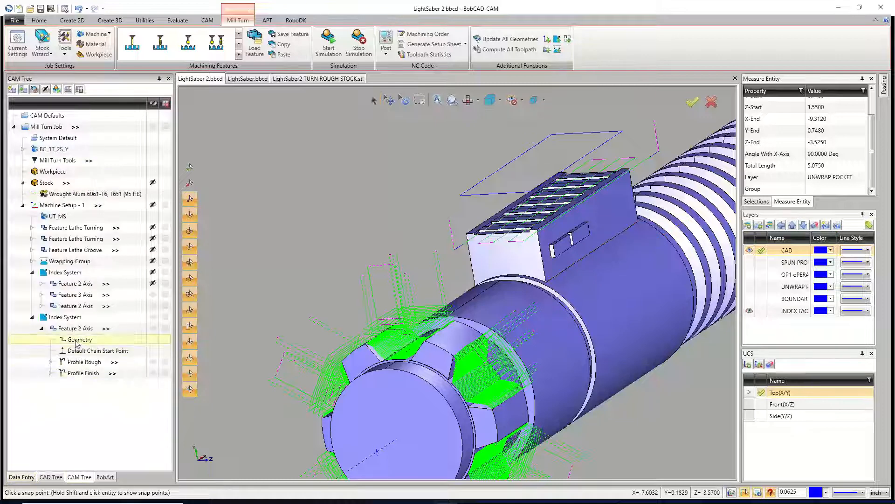
- Compute the pasted feature's toolpath, reverse the direction of its chain start point, and recompute it
right_click(78, 332)
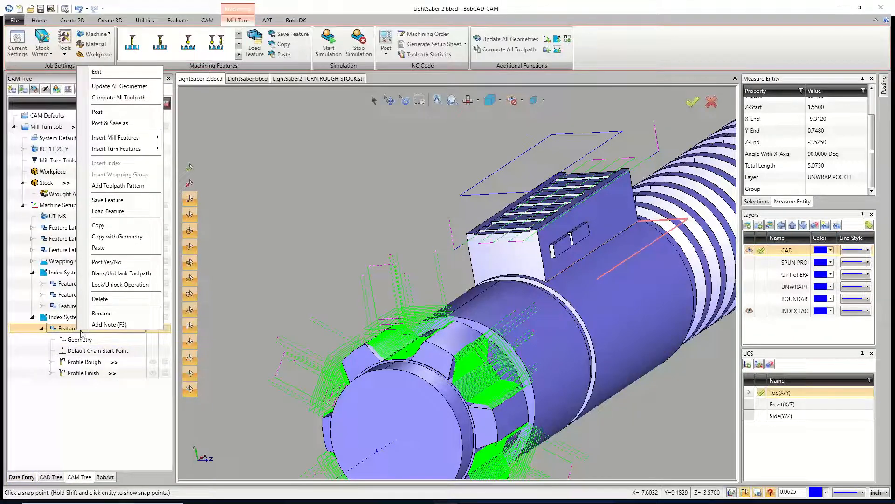
left_click(108, 102)
middle_click_drag(601, 373, 524, 359)
right_click(91, 351)
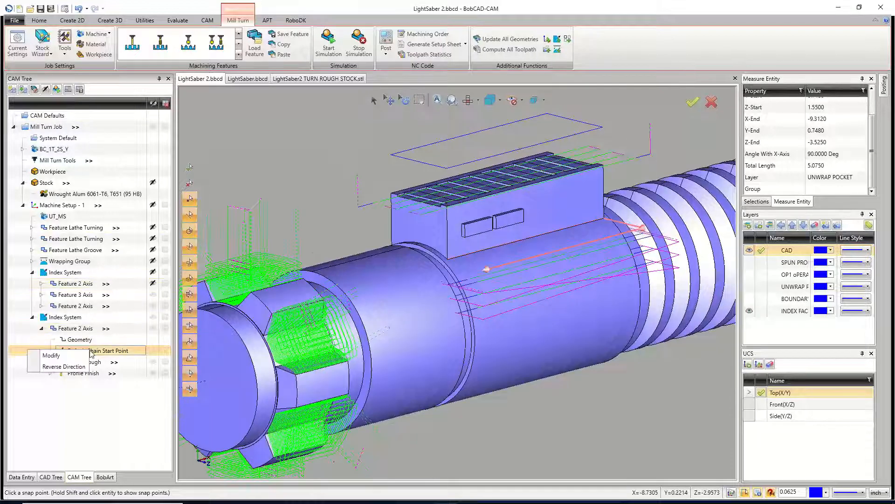
left_click(64, 367)
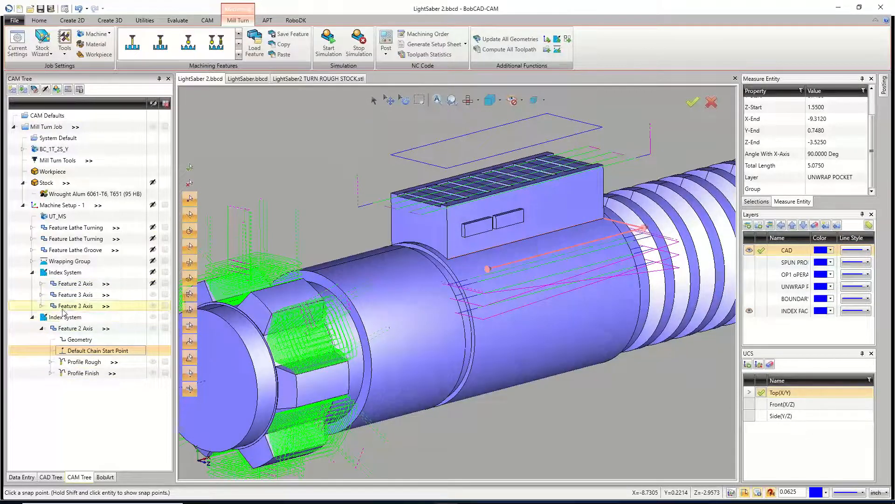
right_click(71, 329)
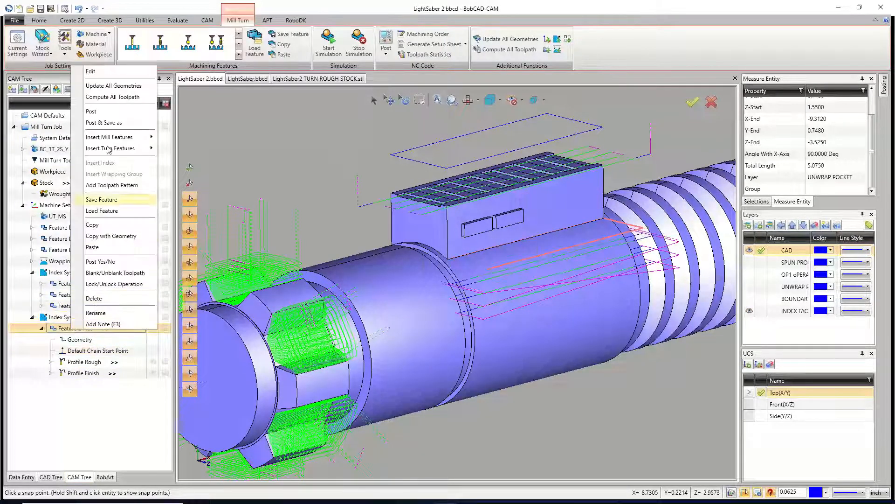
left_click(113, 97)
middle_click_drag(518, 303, 504, 290)
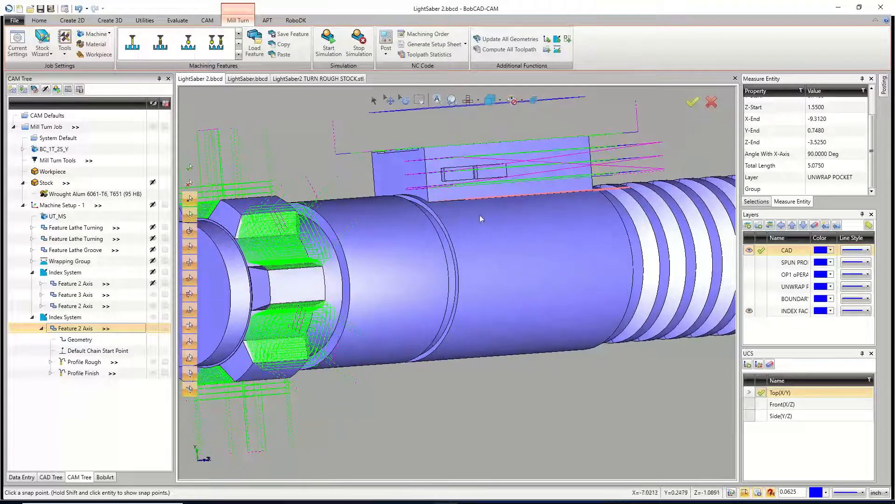
- Change the Profile Rough pattern to Standard, compute the toolpath, and check it against the raised block's side face
right_click(91, 330)
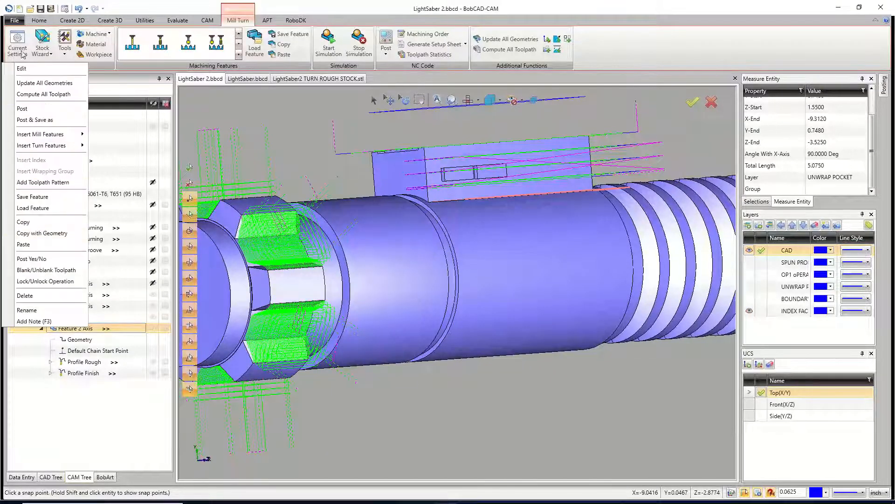
left_click(21, 69)
left_click(289, 173)
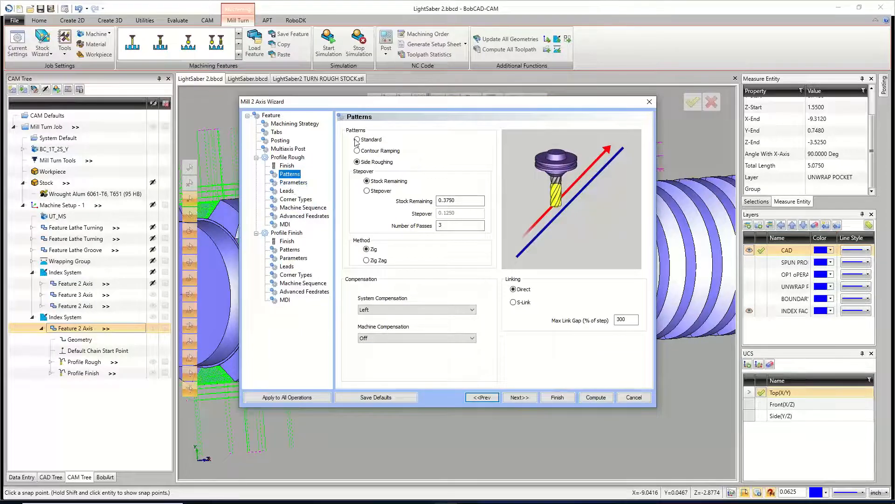
left_click(357, 140)
left_click(598, 398)
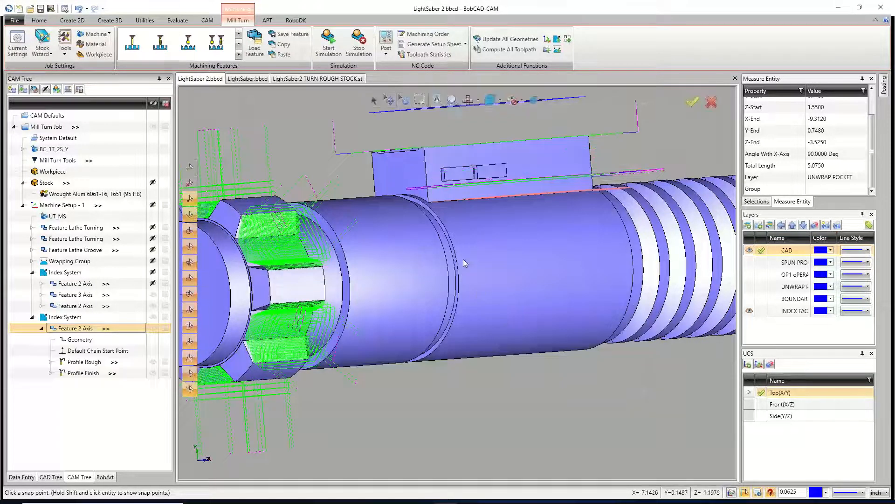
middle_click_drag(468, 264, 538, 259)
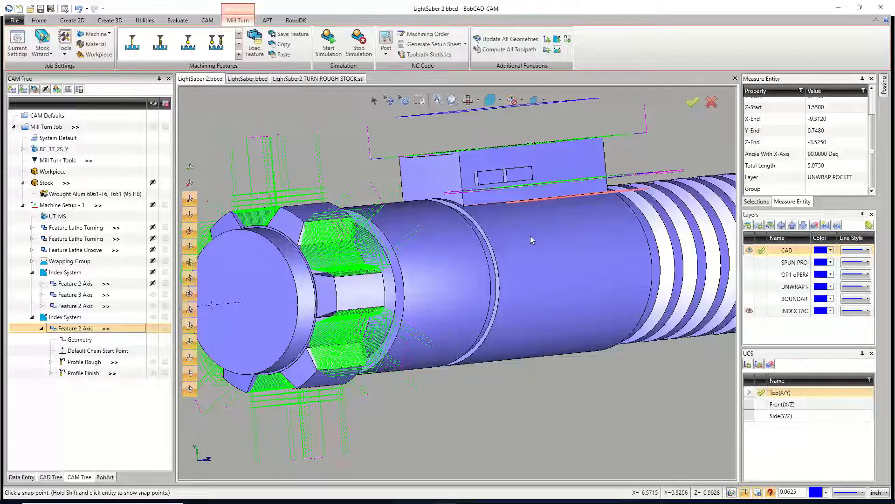
middle_click_drag(526, 244, 523, 269)
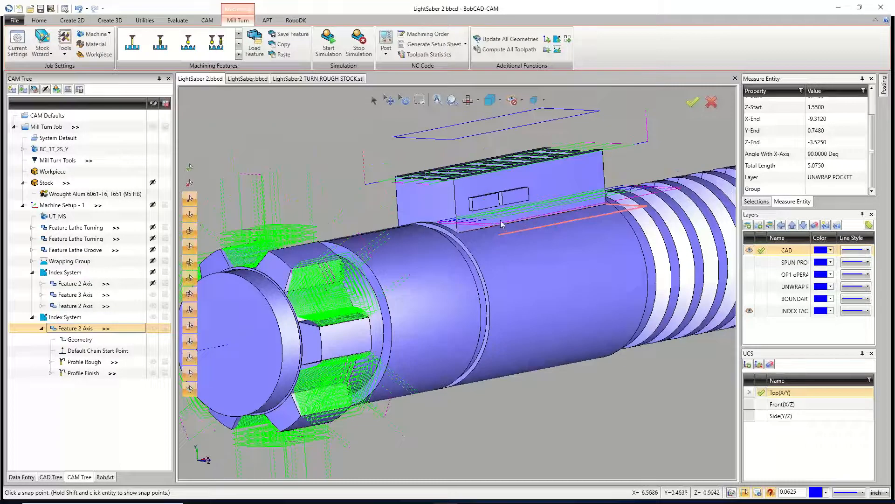
- Save the file and start the simulation with the full machine displayed
left_click(40, 9)
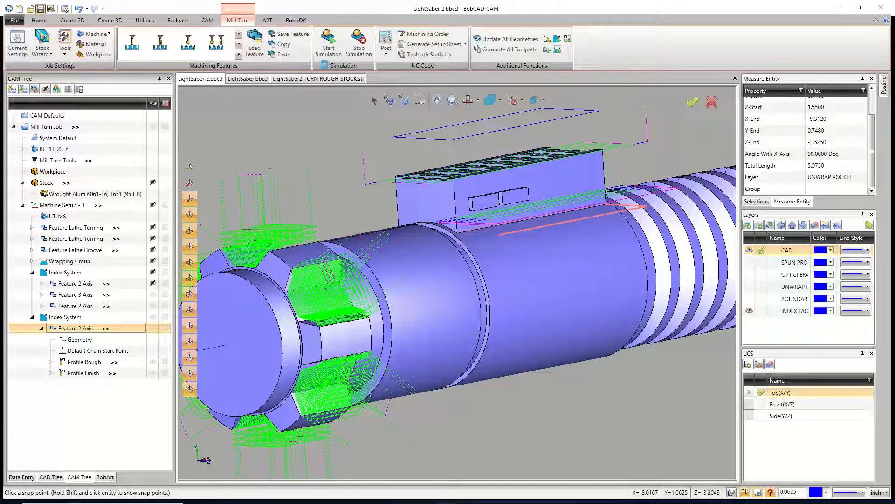
left_click(326, 49)
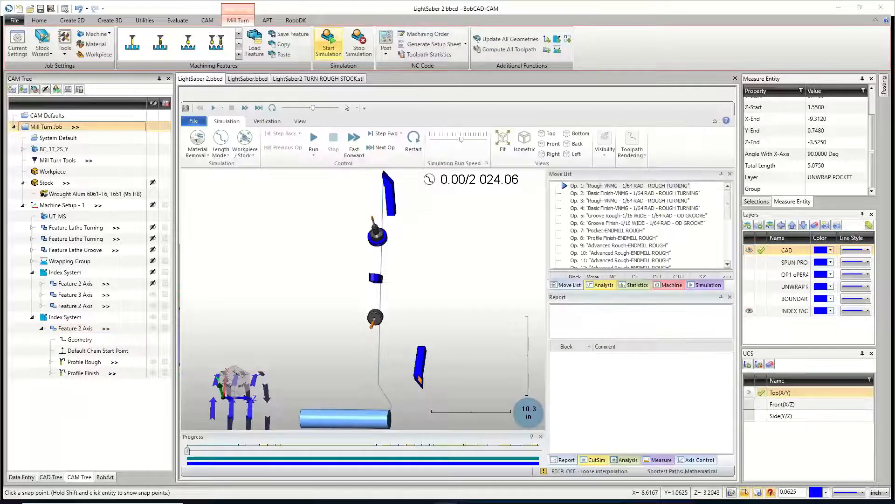
left_click(245, 149)
left_click(260, 173)
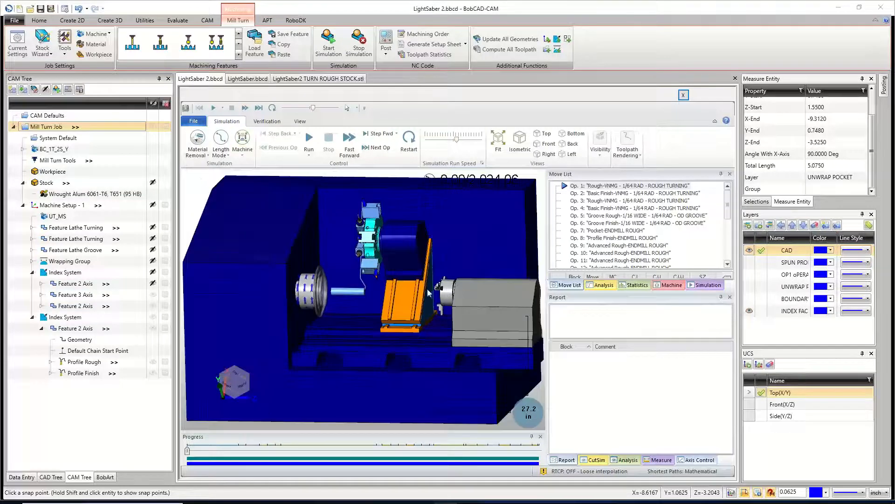
- Jump the simulation to Op. 24 Profile Rough-ENDMILL FINISH and run the remaining operations to the end
scroll(615, 263, "down", 3)
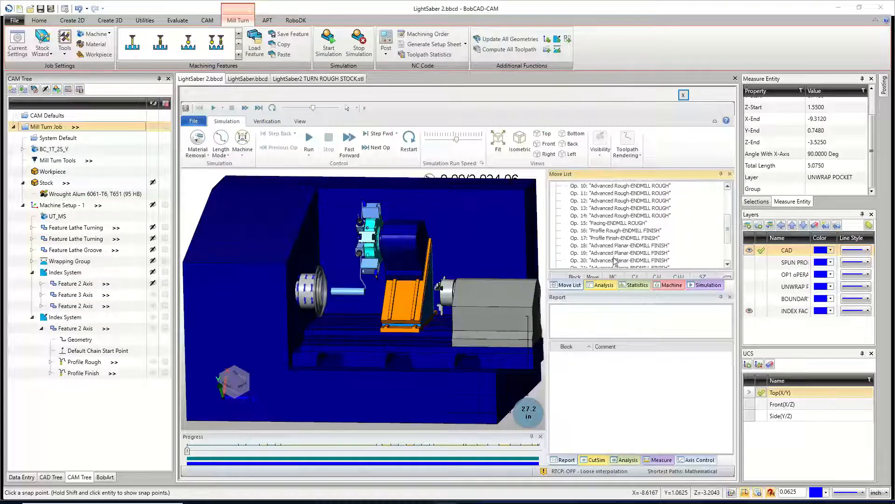
scroll(614, 260, "down", 2)
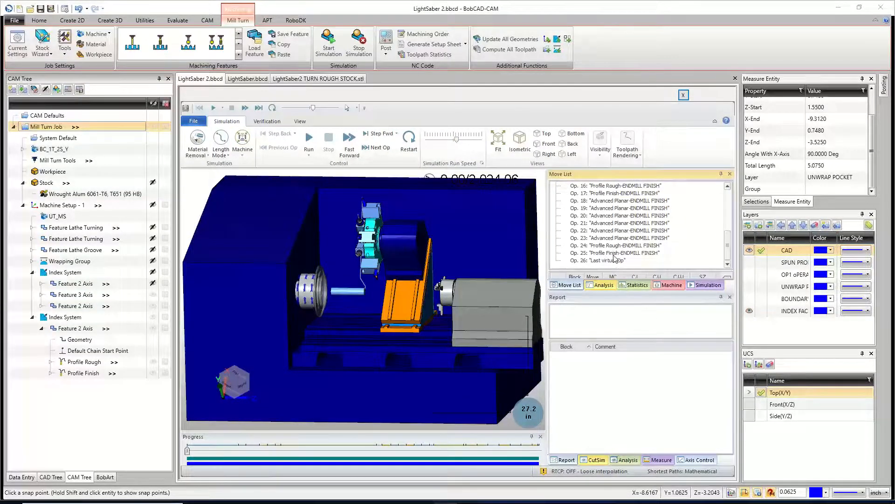
left_click(614, 247)
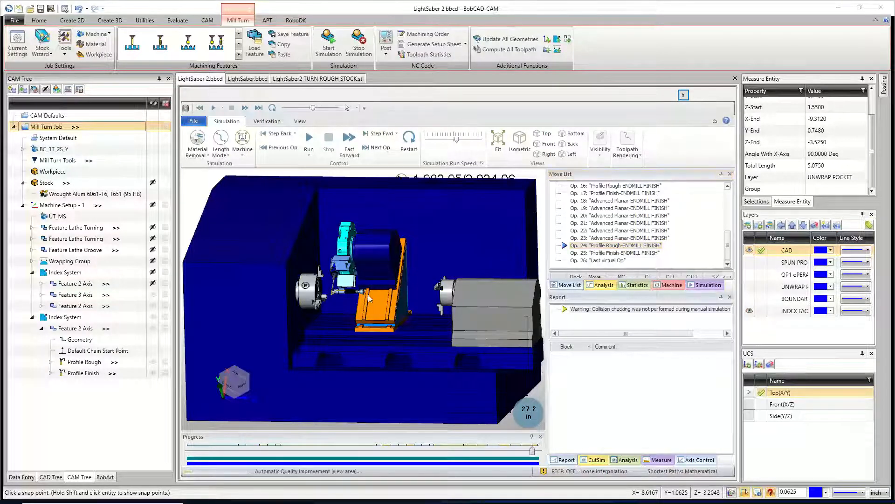
scroll(366, 296, "up", 8)
scroll(354, 299, "up", 3)
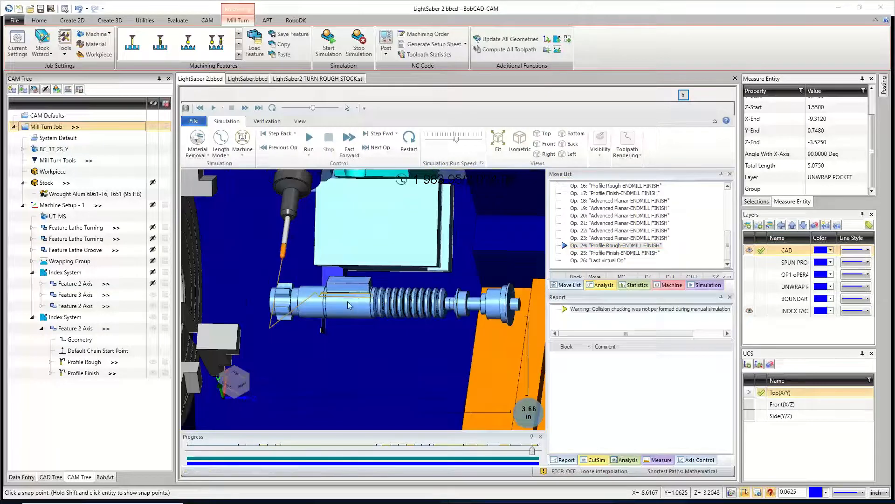
scroll(349, 300, "up", 3)
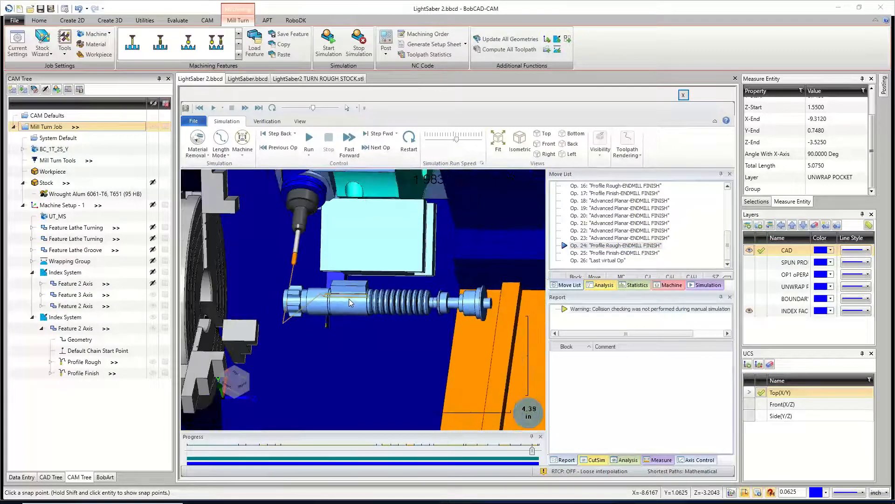
left_click(309, 136)
middle_click_drag(379, 327, 373, 373)
- Switch the simulation display to Workpiece / Stock and examine the machined side face of the raised block
left_click(242, 154)
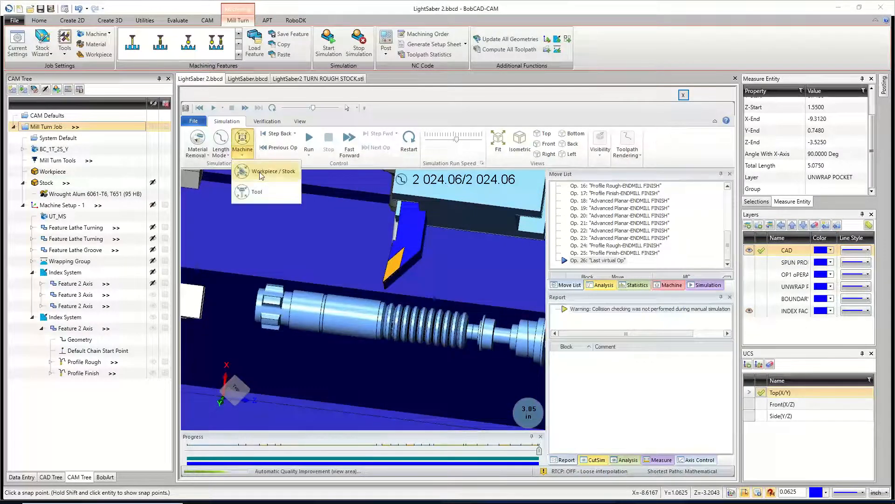
left_click(254, 180)
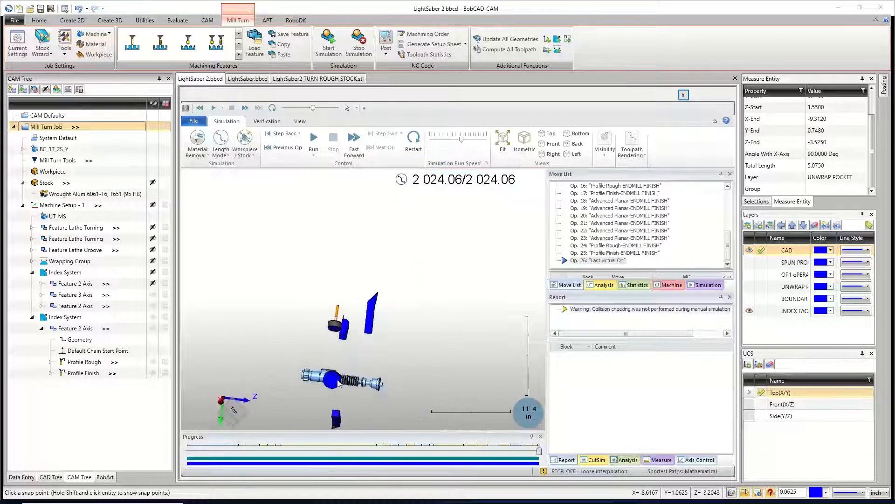
scroll(325, 363, "up", 5)
scroll(324, 362, "up", 3)
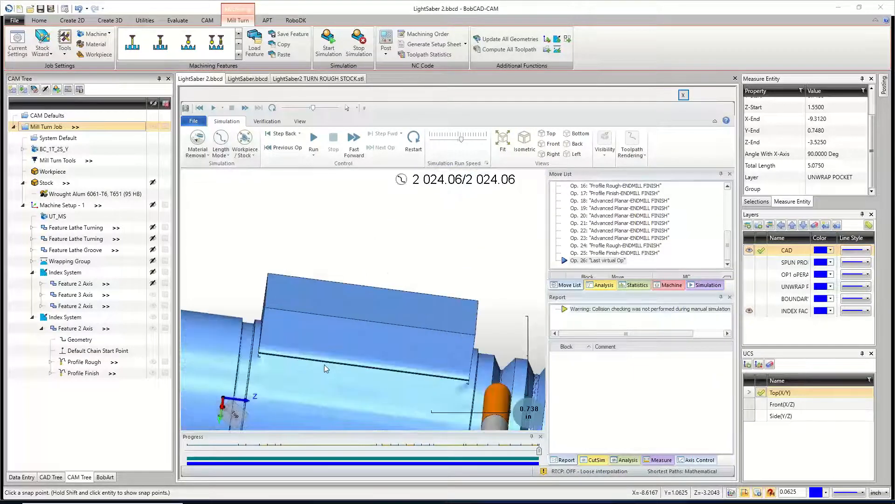
middle_click_drag(323, 365, 284, 364)
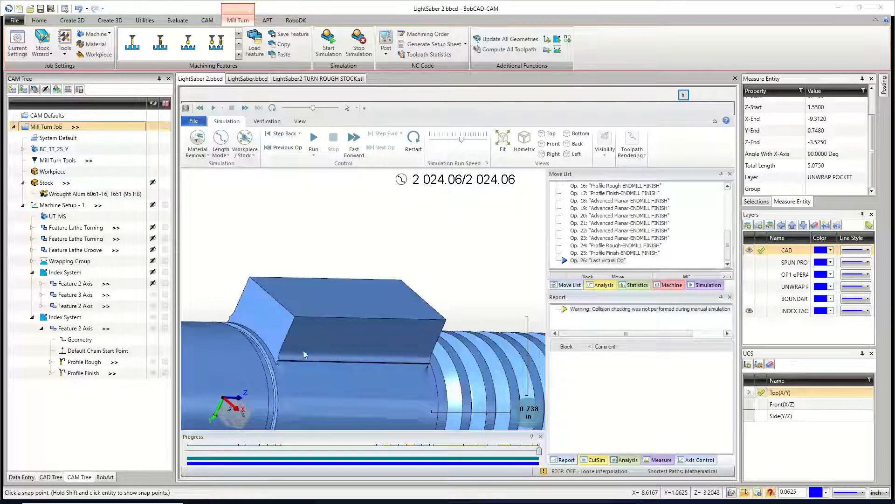
- Open the command options for the 2 Axis feature in the second index system
right_click(105, 328)
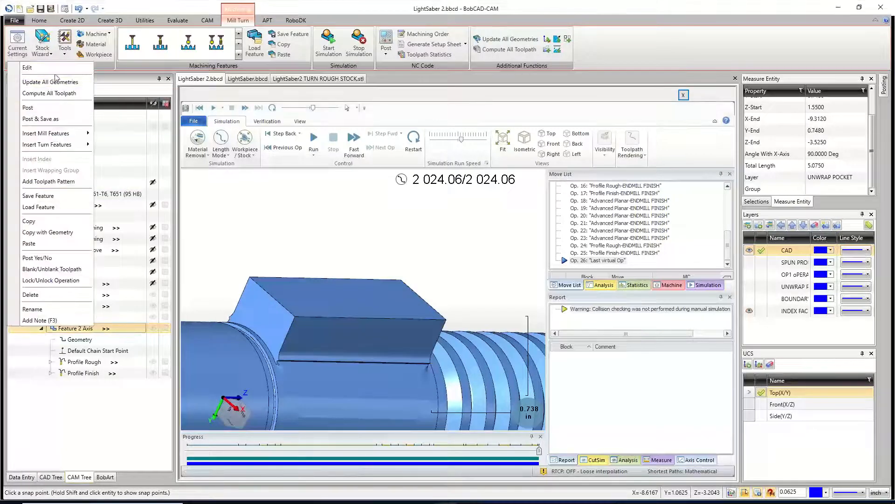
- Open the 2-axis feature under the second index system for editing and remove its Profile Rough operation
left_click(33, 68)
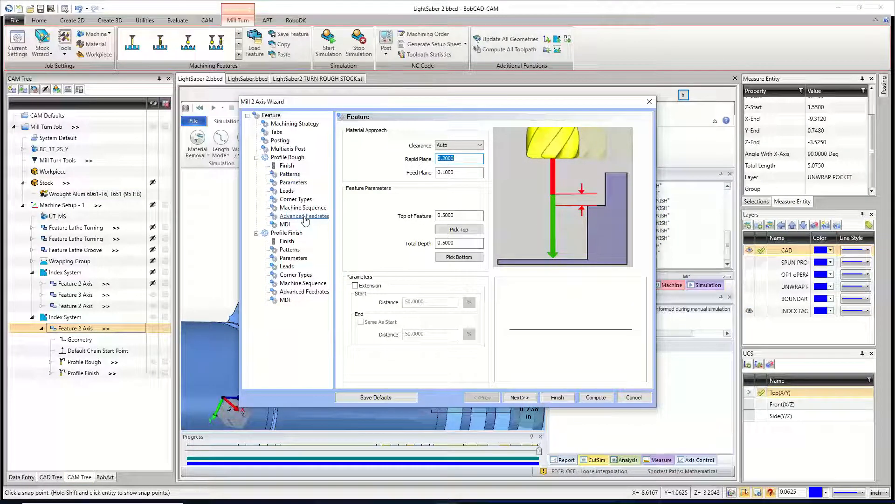
left_click(293, 182)
type("-")
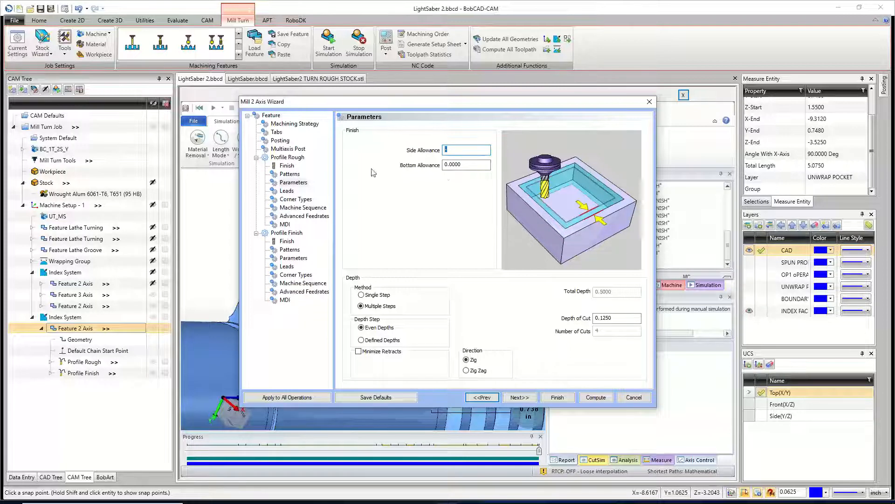
left_click(283, 125)
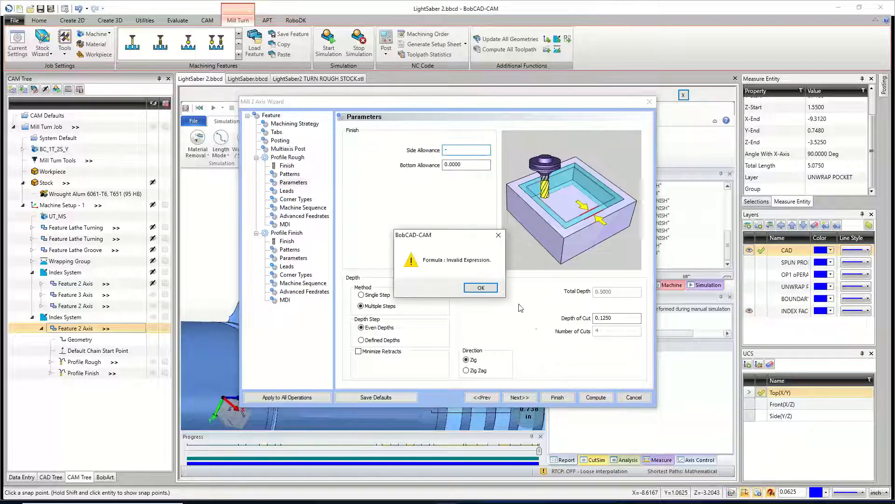
left_click(481, 287)
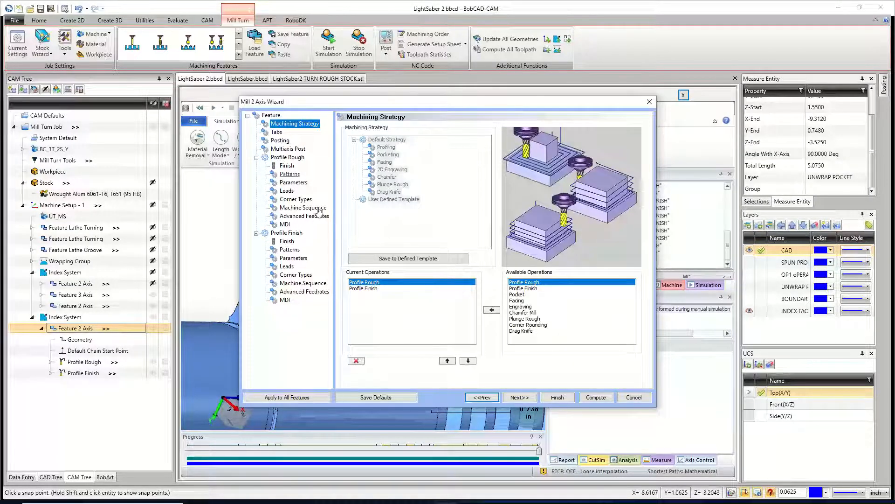
left_click(287, 241)
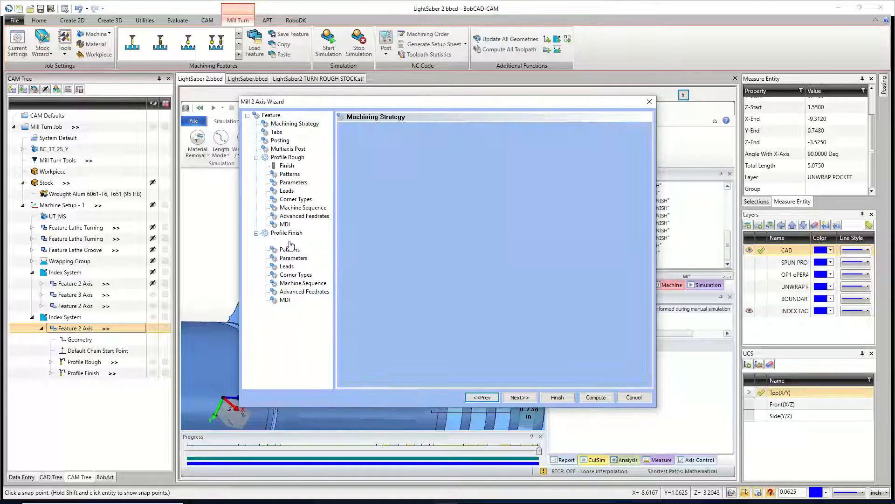
- Set the Profile Finish side allowance to -.05 and compute the toolpath
left_click(288, 182)
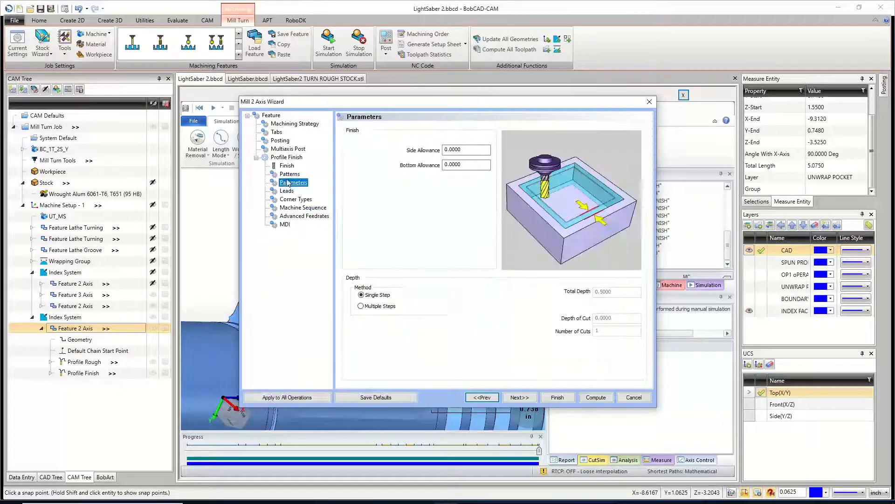
left_click(454, 149)
type("-")
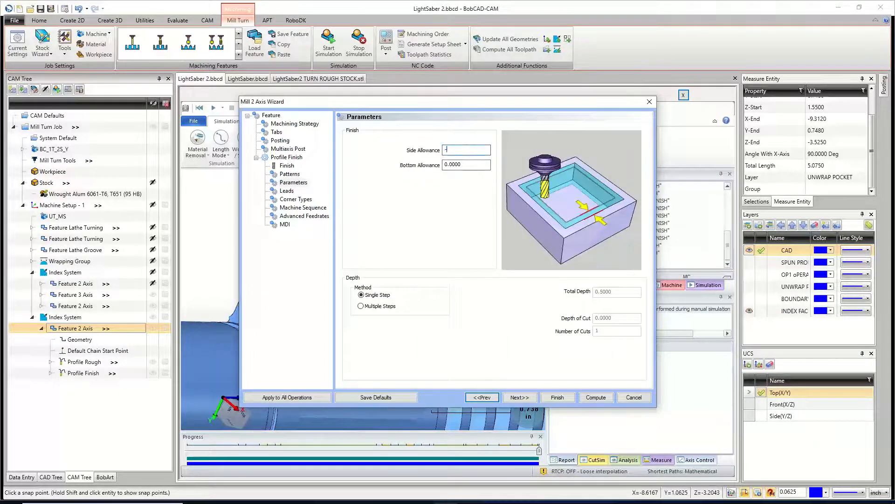
type(".05")
left_click(597, 398)
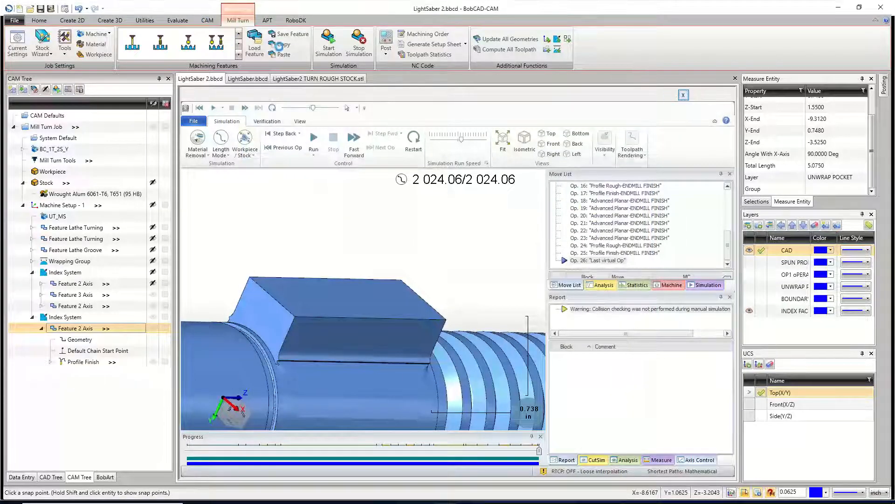
- Start the machining simulation and jump to Op. 24, the last Profile Finish operation
left_click(329, 51)
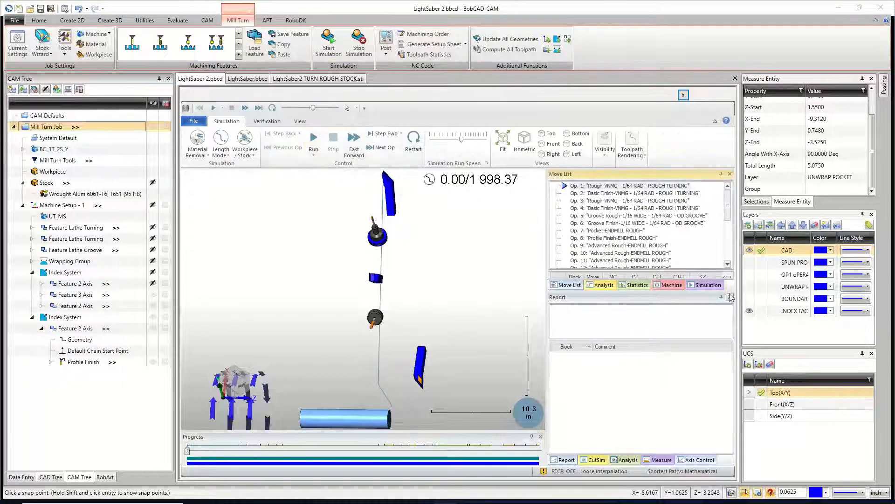
scroll(623, 254, "down", 5)
left_click(616, 252)
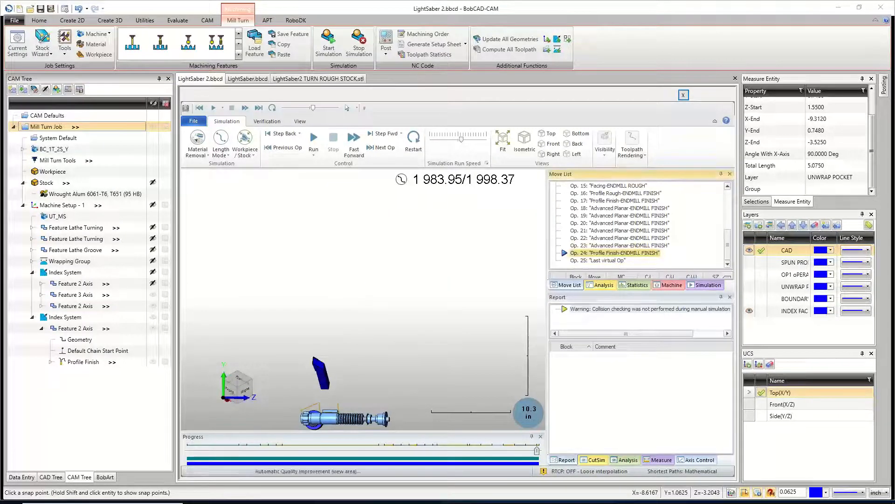
- Lower the simulation run speed and play the Profile Finish pass along the raised block
left_click_drag(461, 139, 448, 139)
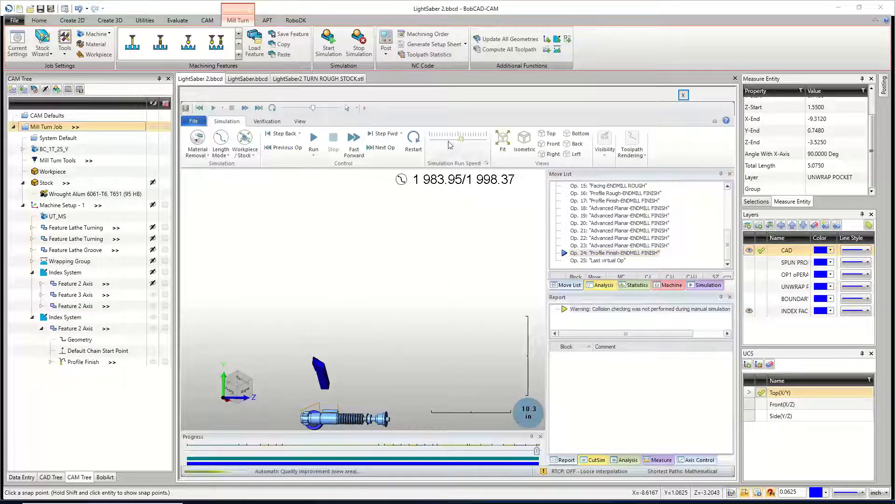
left_click(313, 138)
scroll(363, 336, "down", 4)
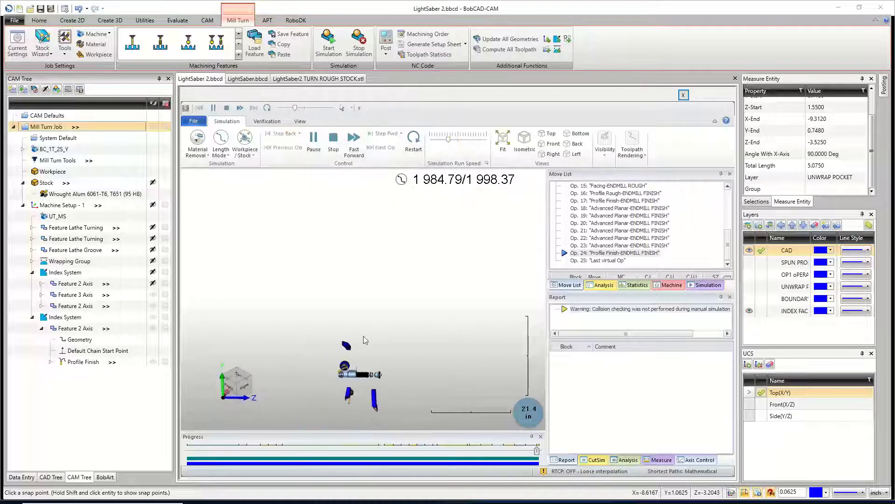
scroll(352, 382, "up", 12)
middle_click_drag(384, 375, 343, 349)
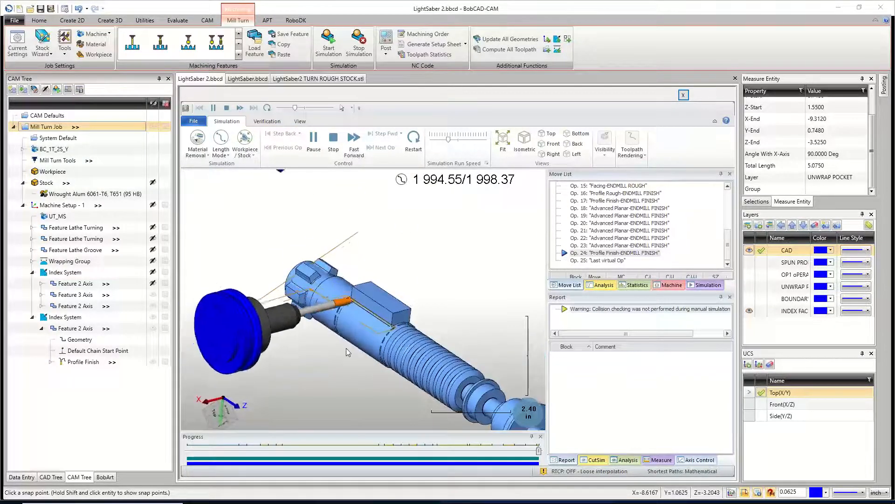
scroll(374, 315, "up", 7)
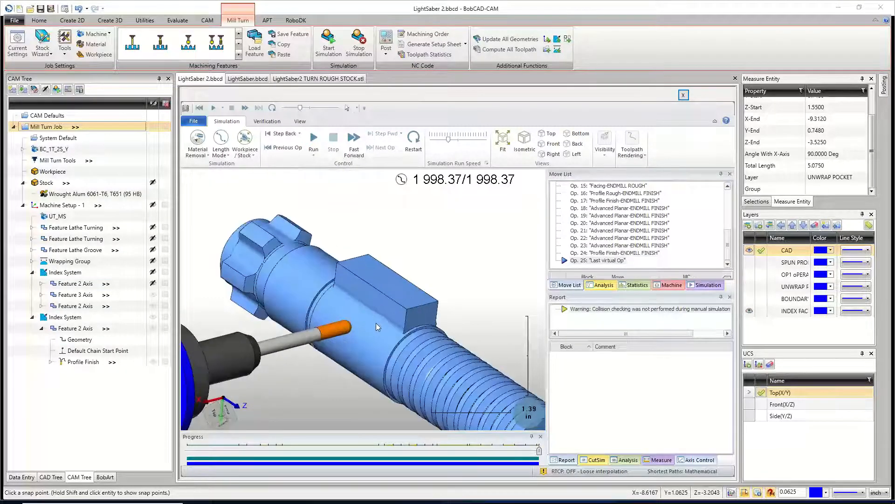
- Examine the machined side of the raised block and its blend into the cylindrical body, and exit the simulation
mouse_move(377, 313)
middle_mouse_down()
mouse_move(337, 322)
mouse_move(464, 342)
mouse_move(438, 320)
mouse_move(355, 292)
mouse_move(398, 303)
mouse_move(394, 314)
mouse_move(370, 318)
middle_mouse_up()
scroll(394, 300, "up", 5)
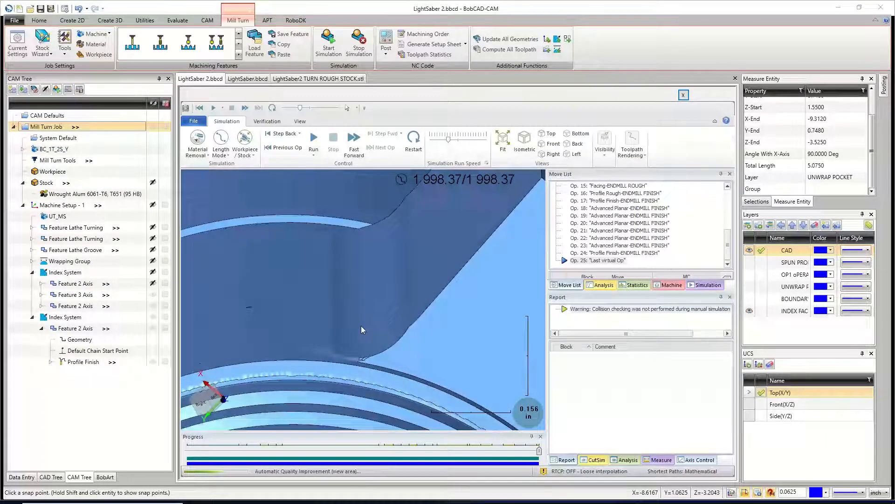
scroll(361, 325, "down", 6)
scroll(358, 337, "down", 3)
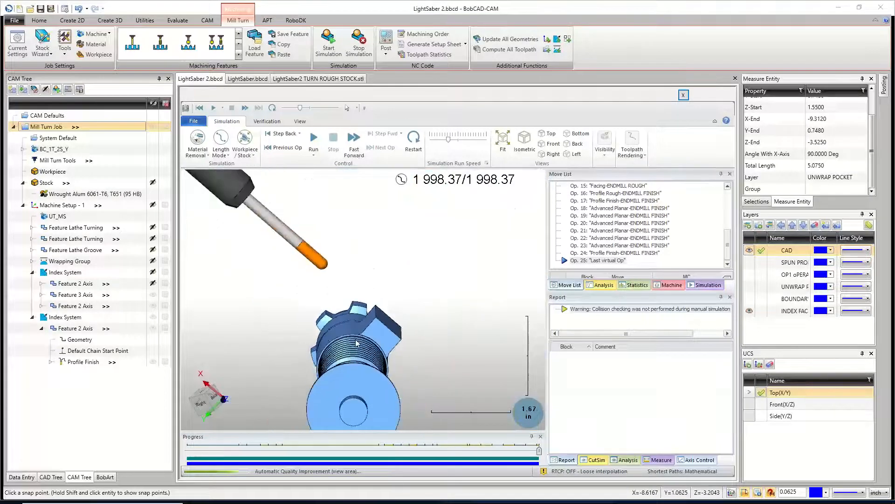
middle_click_drag(356, 338, 365, 308)
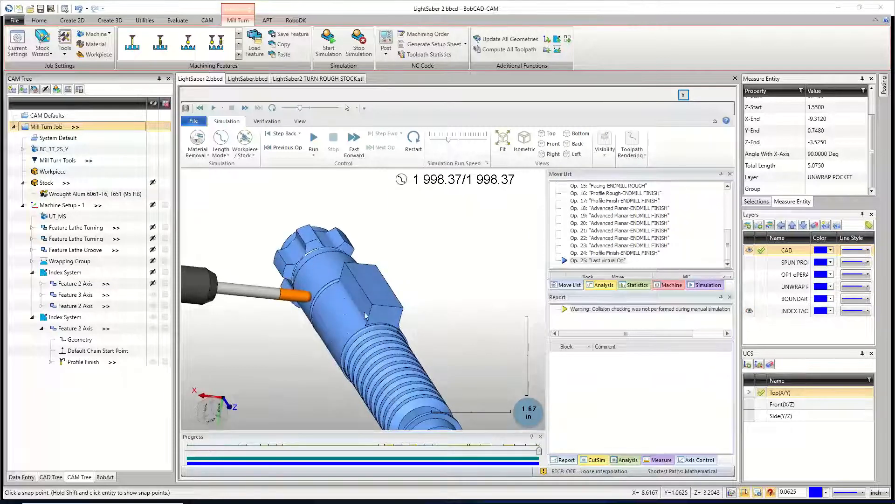
scroll(352, 303, "down", 3)
scroll(352, 304, "up", 6)
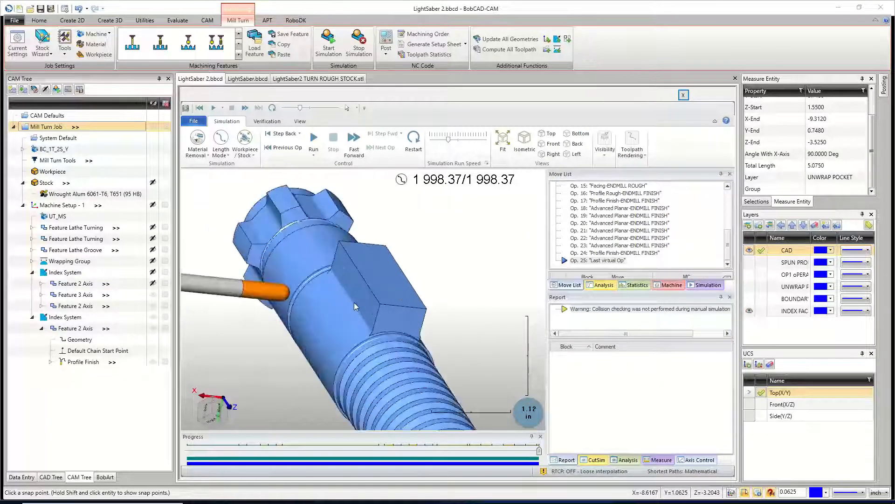
scroll(354, 302, "up", 3)
mouse_move(355, 302)
middle_mouse_down()
mouse_move(344, 296)
mouse_move(355, 301)
mouse_move(367, 289)
middle_mouse_up()
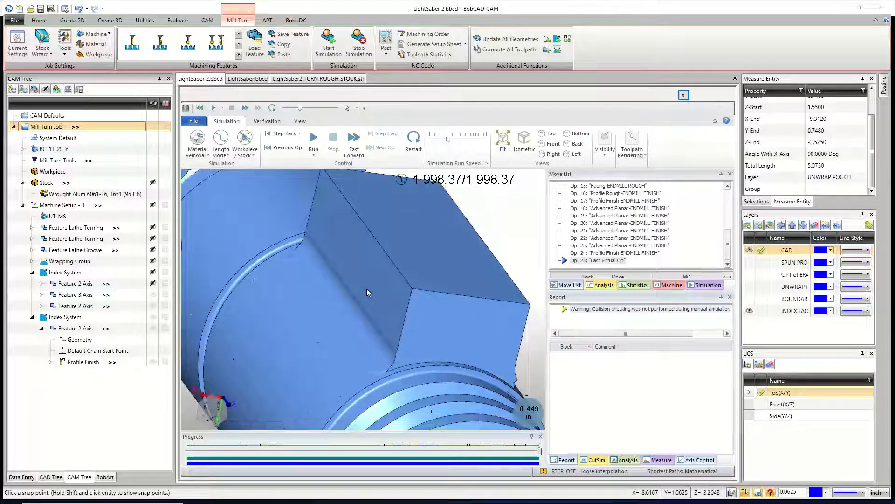
middle_click_drag(419, 316, 387, 306)
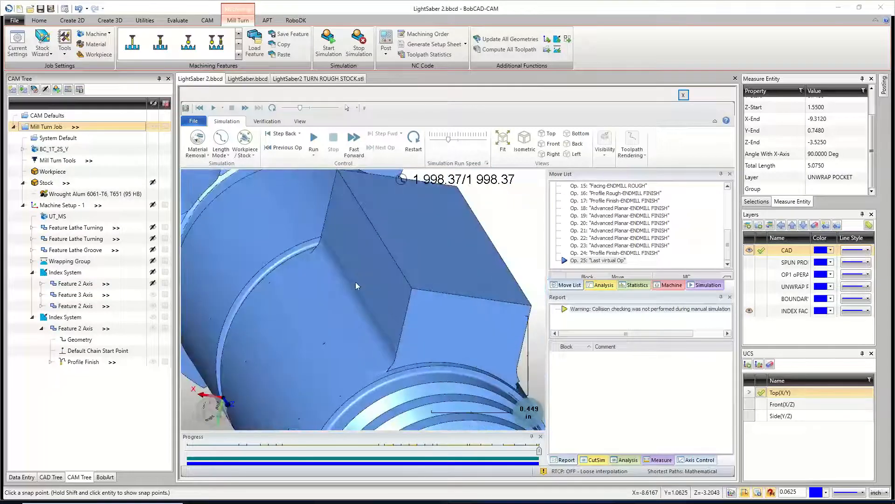
middle_click_drag(469, 314, 432, 306)
scroll(431, 313, "down", 3)
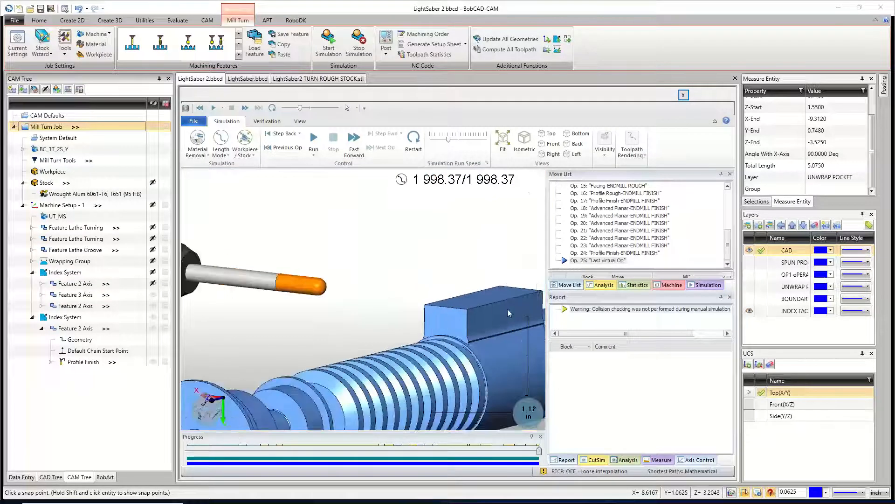
left_click(684, 96)
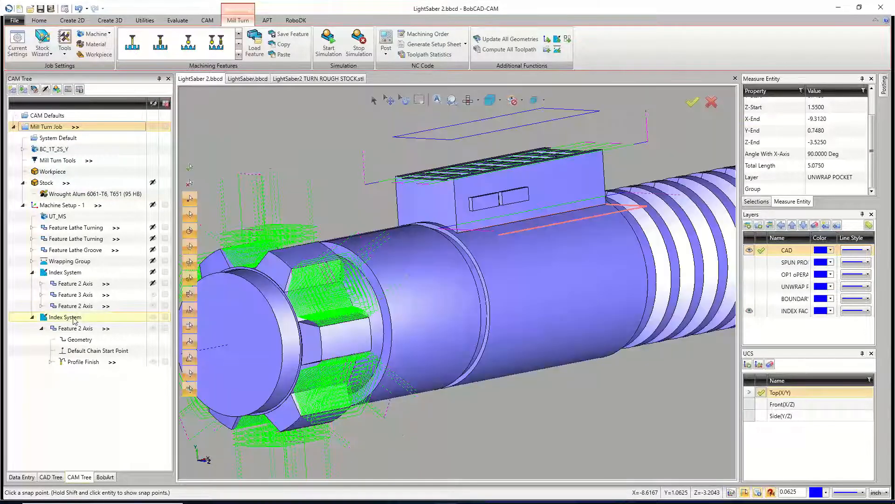
- Add an index system to Machine Setup - 1 based on the plain side face of the raised rectangular block
right_click(74, 318)
right_click(58, 207)
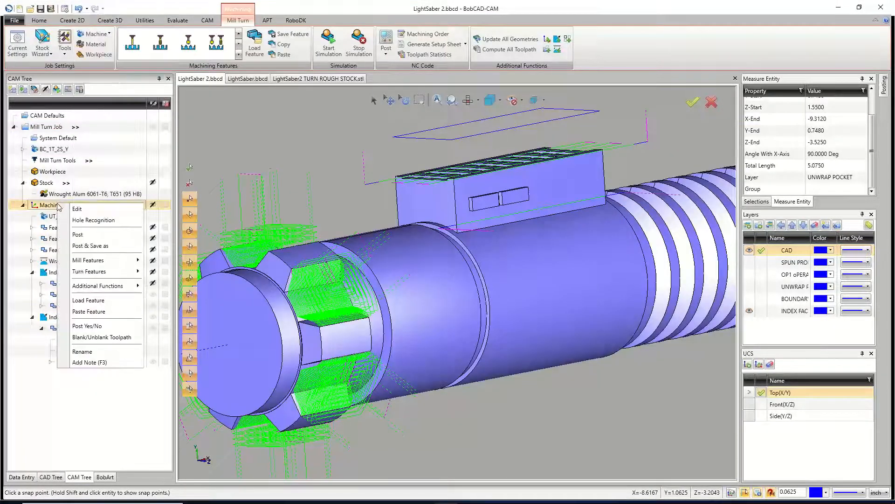
mouse_move(107, 286)
left_click(172, 322)
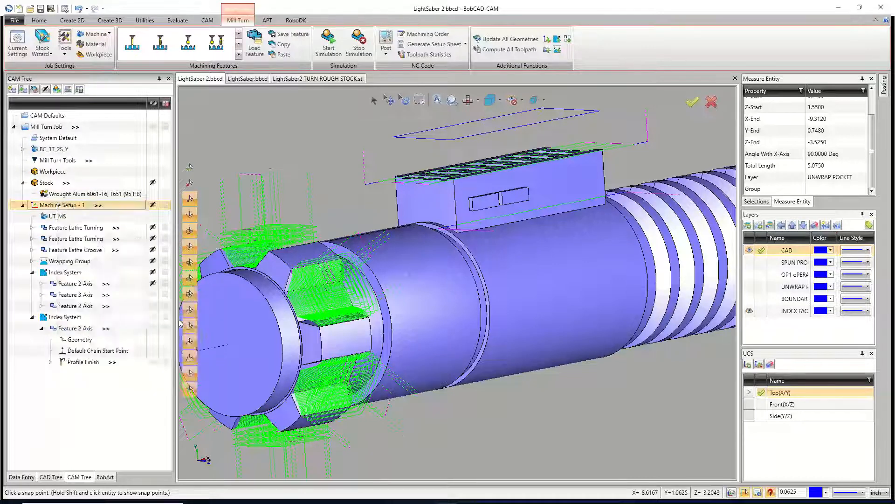
middle_click_drag(381, 269, 466, 293)
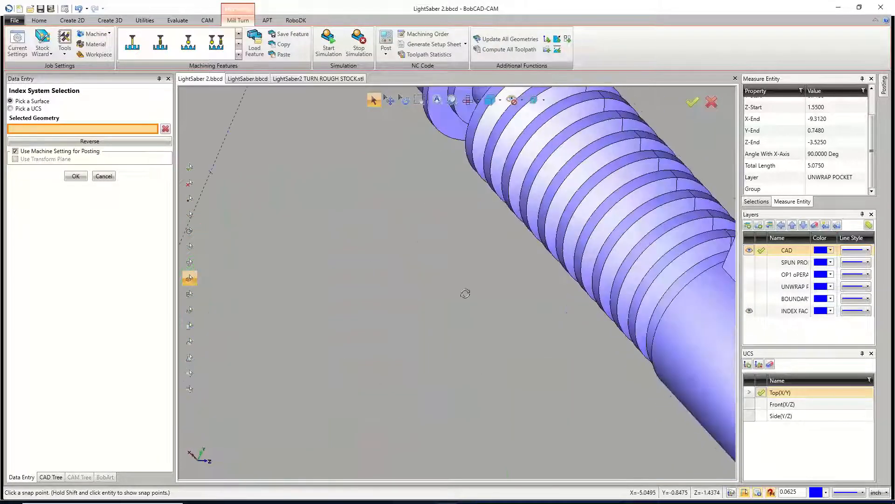
scroll(323, 282, "down", 4)
left_click(495, 282)
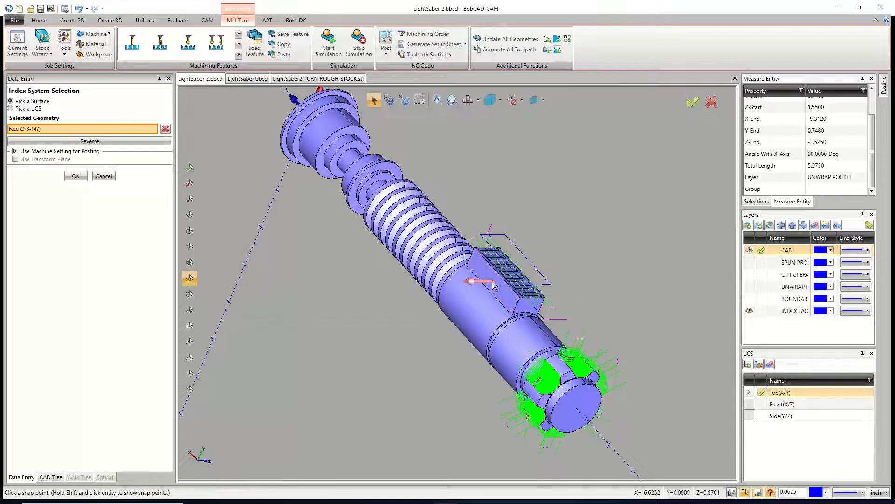
left_click(76, 176)
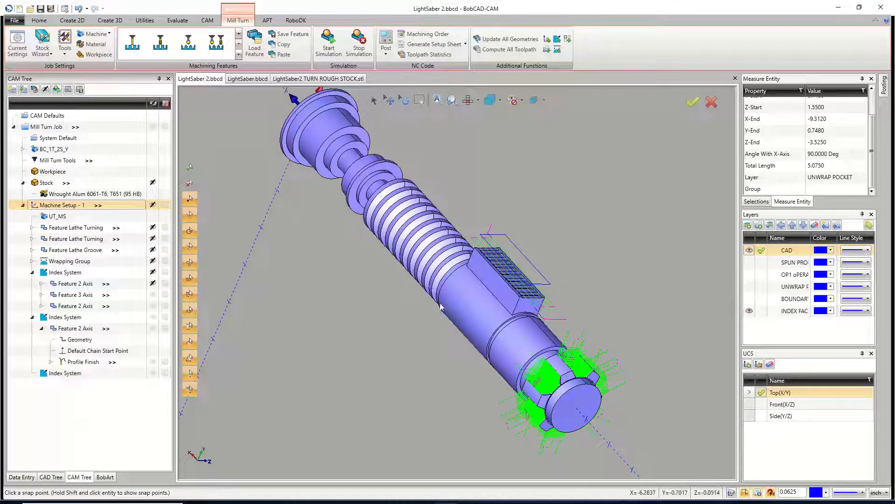
middle_click_drag(474, 346, 512, 232)
scroll(567, 306, "up", 2)
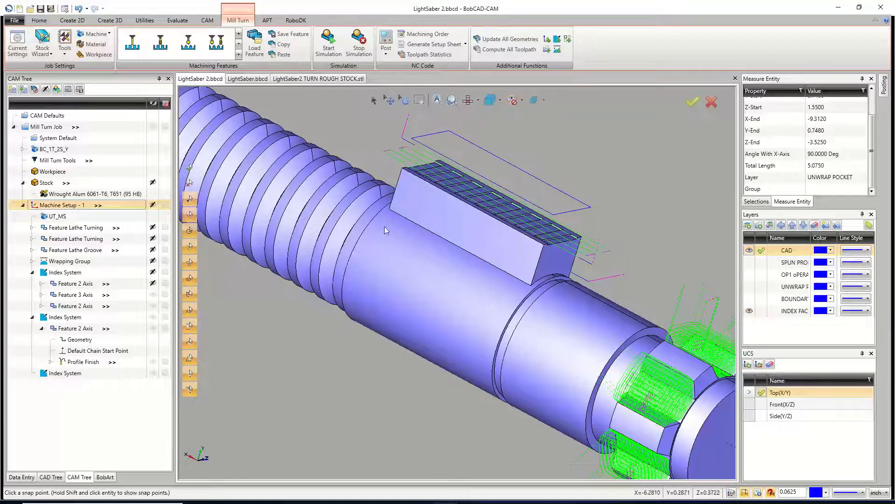
middle_click_drag(403, 250, 419, 254)
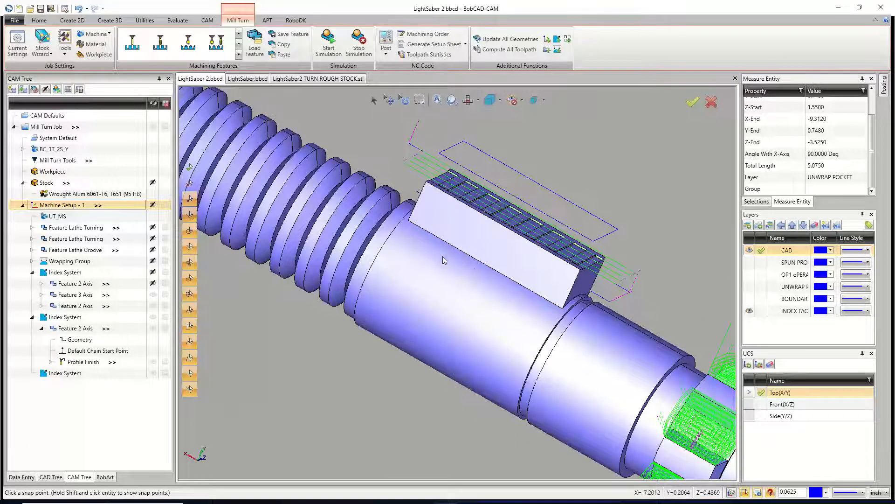
middle_click_drag(443, 256, 409, 251)
middle_click_drag(409, 250, 431, 257)
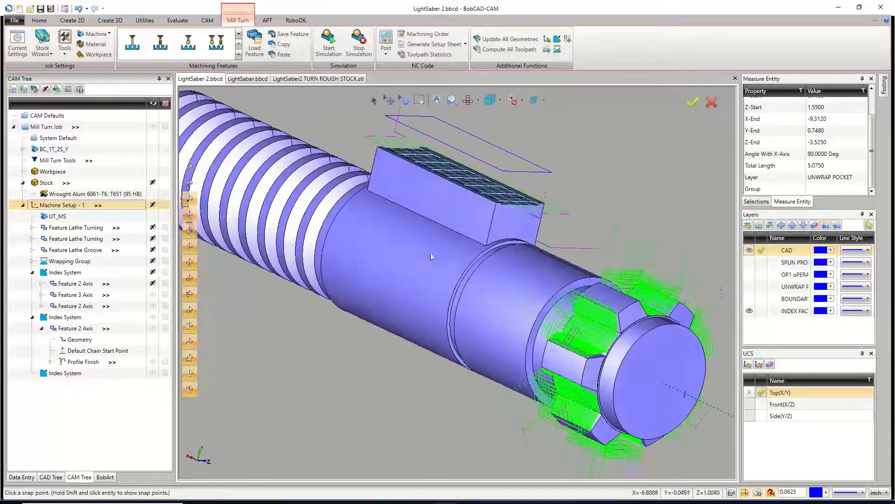
- Copy the 2-axis profile finish feature into the new index system, loading its Top of Feature and Depth values
right_click(87, 329)
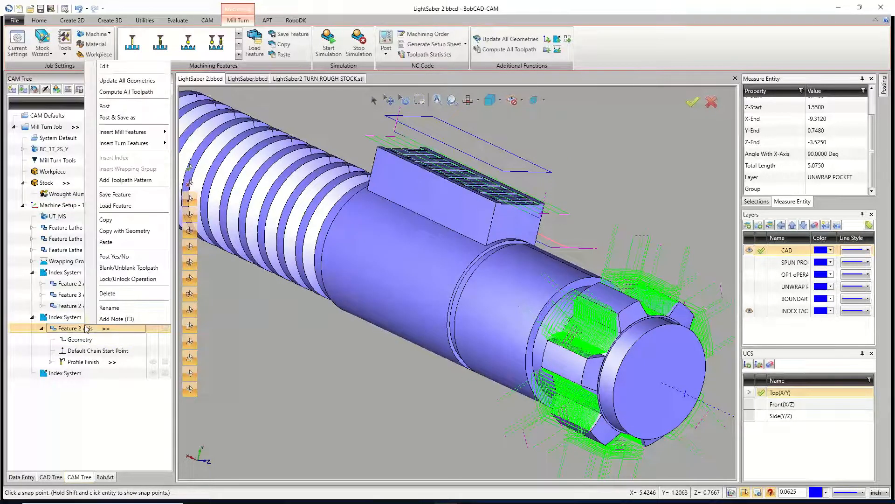
left_click(106, 219)
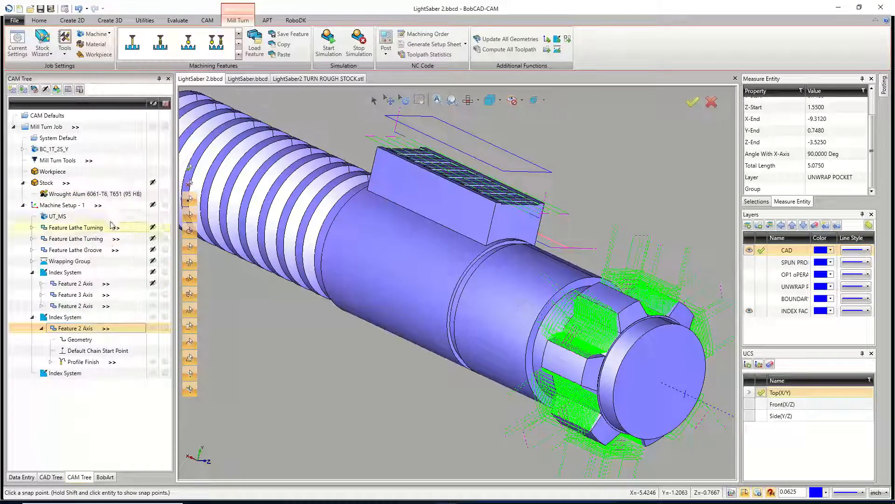
right_click(83, 373)
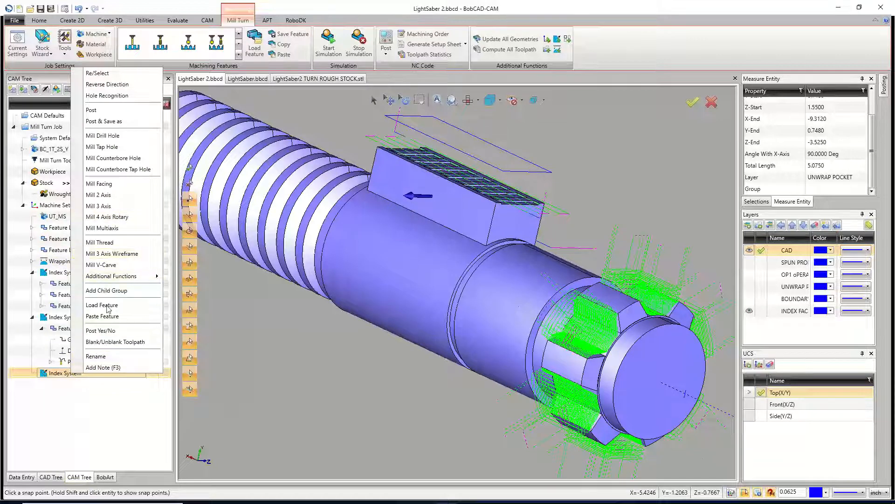
left_click(111, 316)
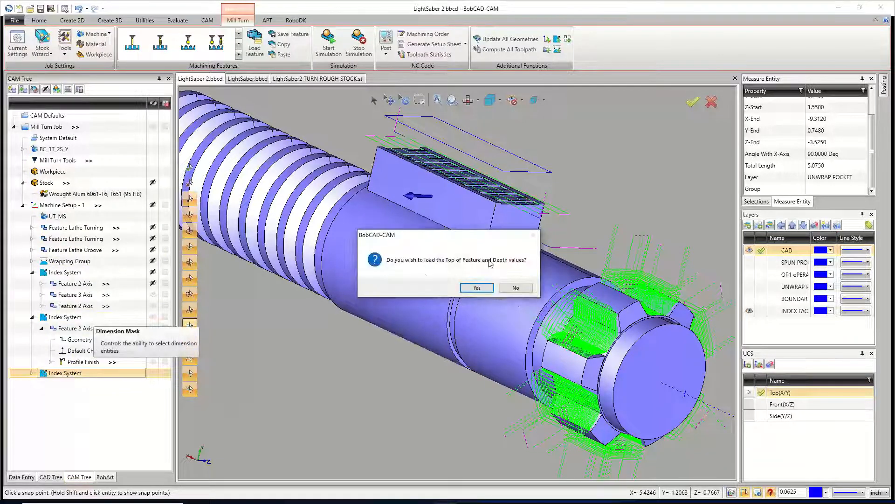
left_click(476, 288)
left_click(33, 374)
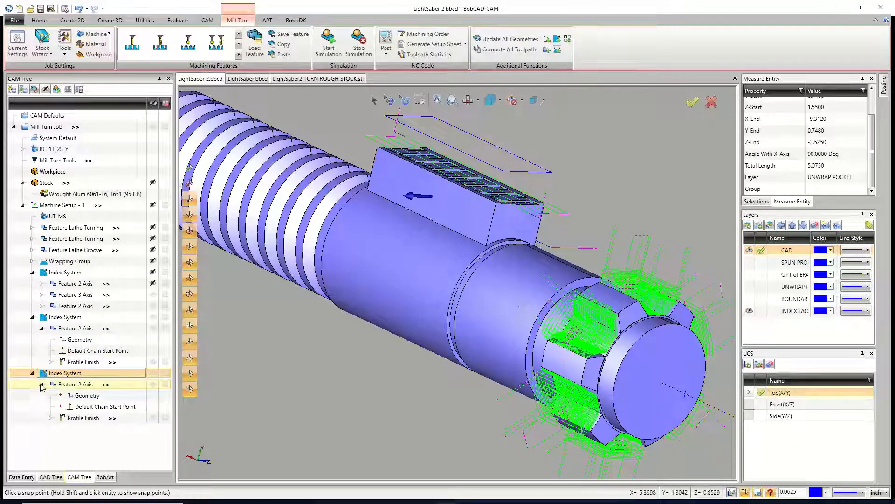
- Assign the line beside the raised block's base as the copied 2-axis feature's geometry and compute all toolpaths
right_click(77, 397)
left_click(70, 401)
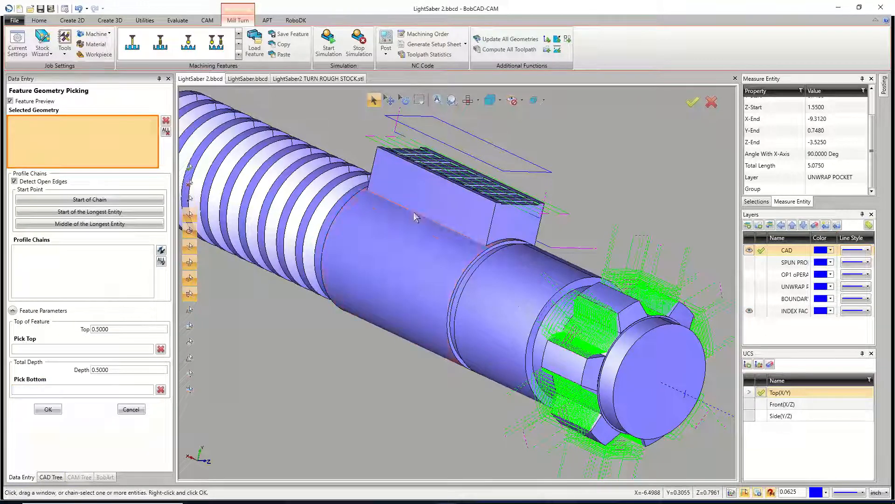
left_click(55, 410)
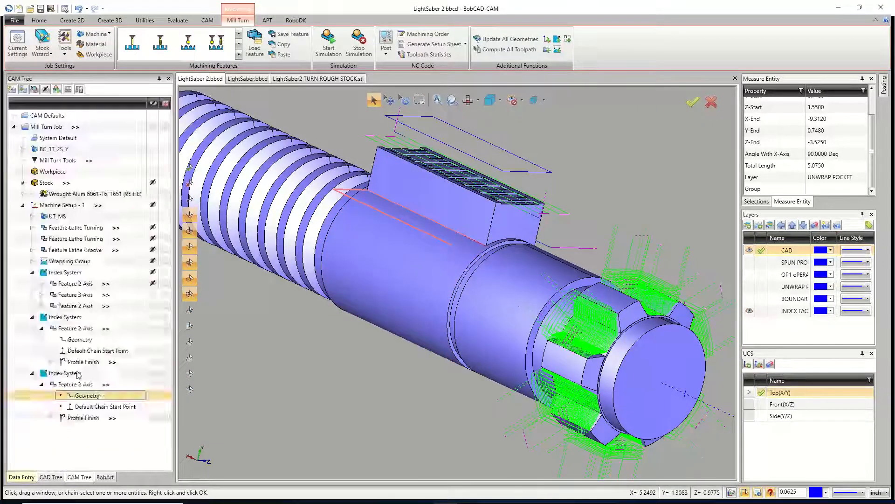
left_click(76, 387)
right_click(76, 386)
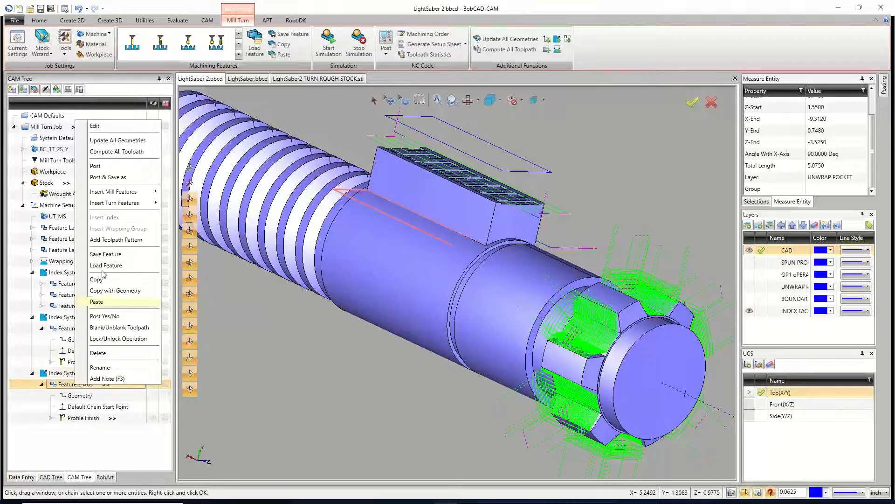
left_click(115, 152)
- Hide the index face layer and keep CAD as the active layer
middle_click_drag(349, 279, 400, 283)
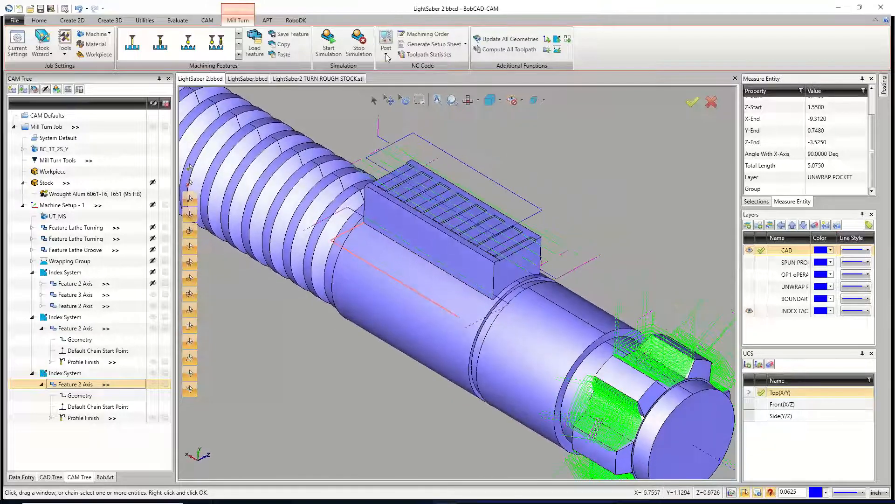
scroll(450, 178, "down", 5)
middle_click_drag(465, 208, 505, 269)
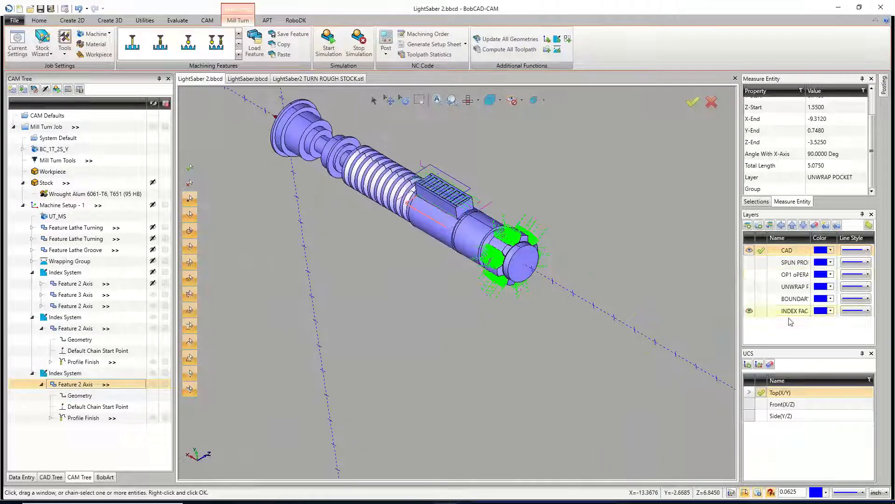
left_click(762, 311)
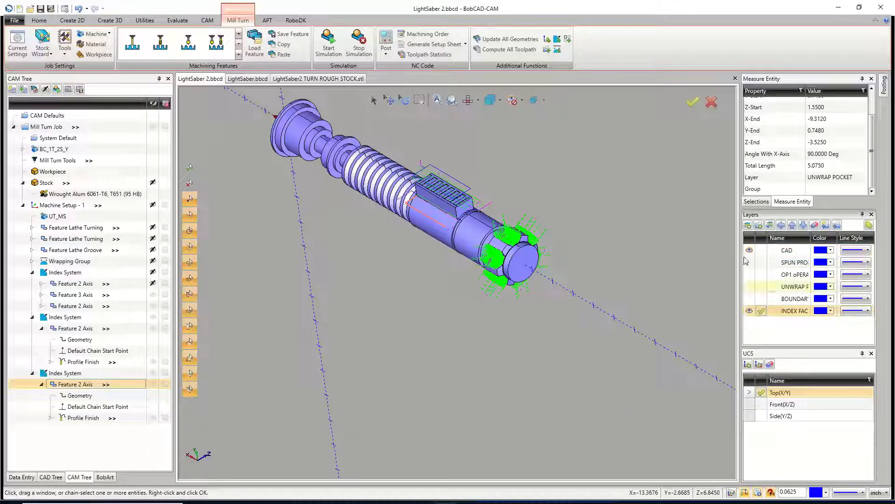
left_click(762, 251)
left_click(749, 310)
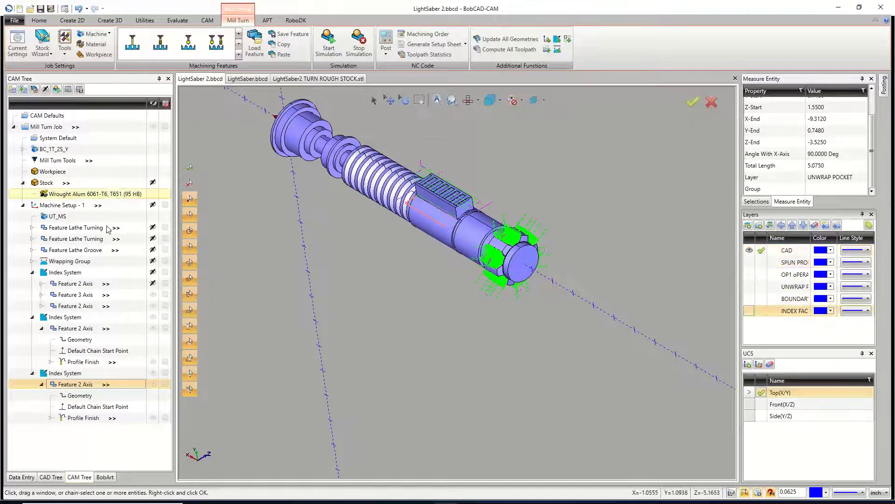
- Collapse the three index systems under Machine Setup - 1
left_click(31, 272)
left_click(32, 283)
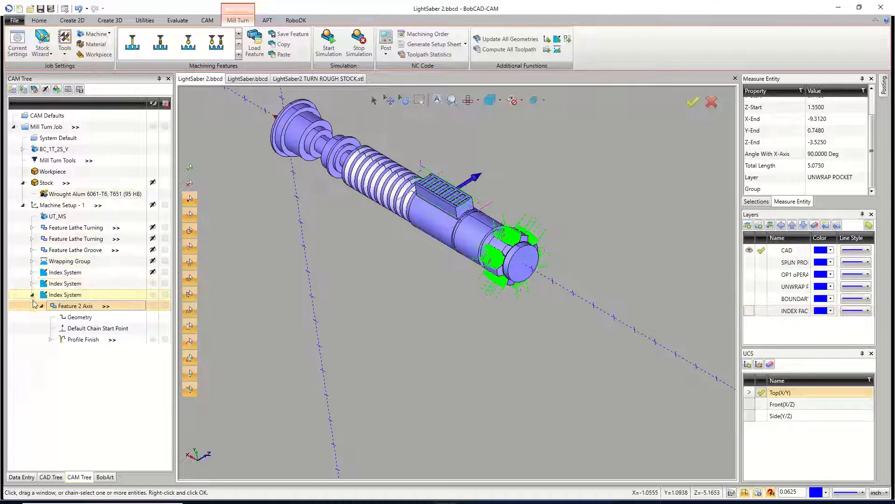
left_click(32, 298)
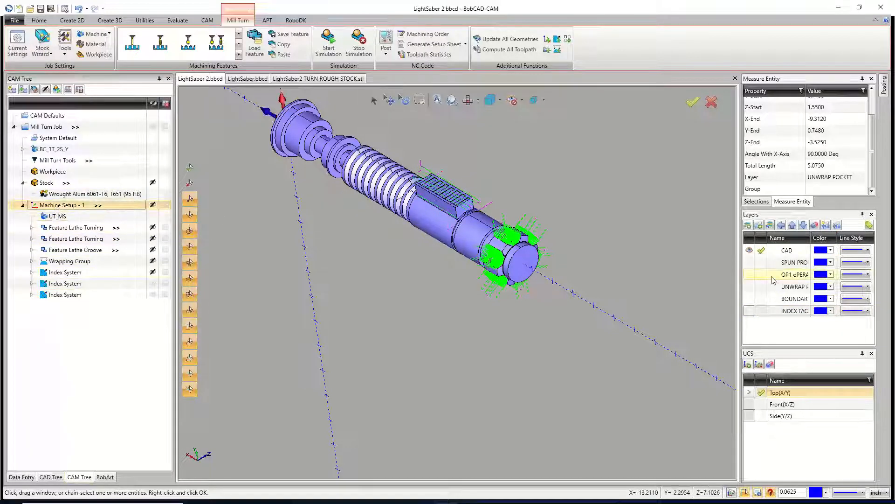
- Activate the spun profile layer, hide the CAD layer, and show the profile in top view
left_click(750, 263)
left_click(750, 250)
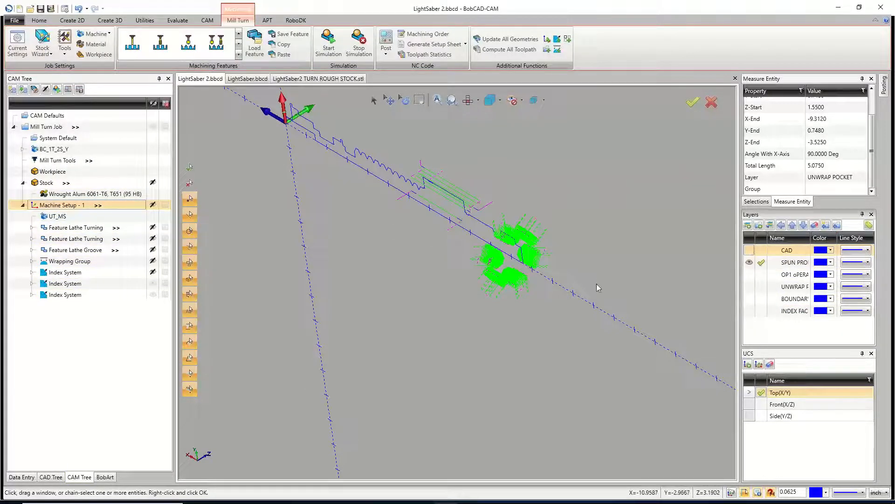
key("t")
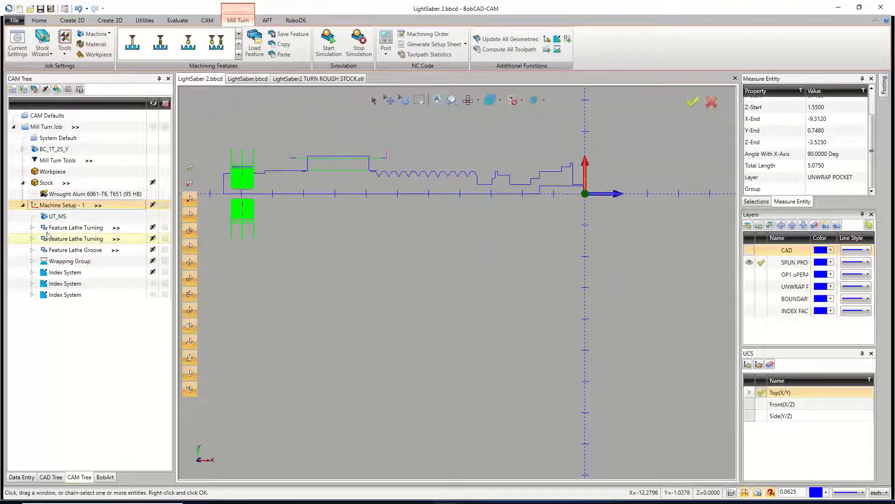
- Add a Lathe Cutoff feature to Machine Setup - 1, positioned at the profile's centreline endpoint farthest from the origin
right_click(60, 209)
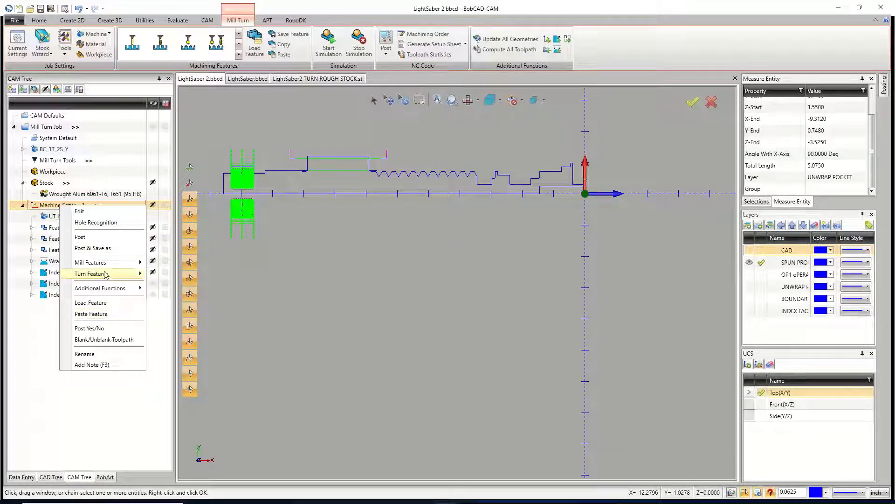
mouse_move(106, 275)
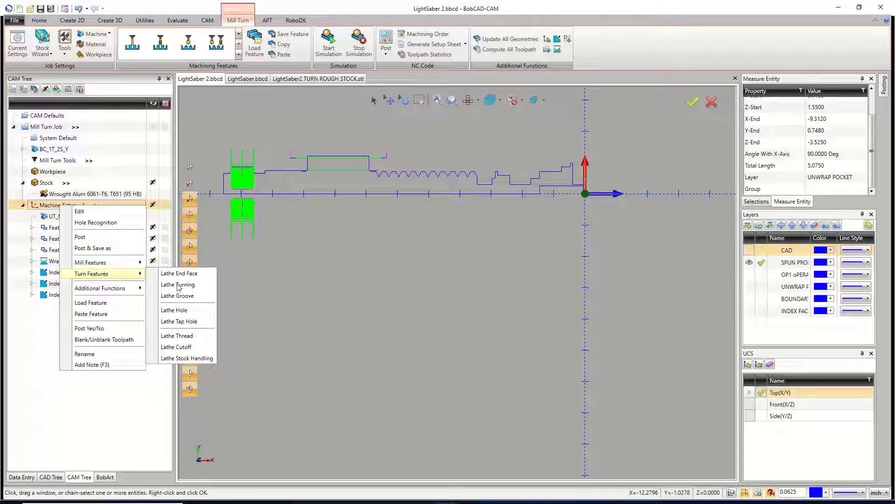
left_click(196, 349)
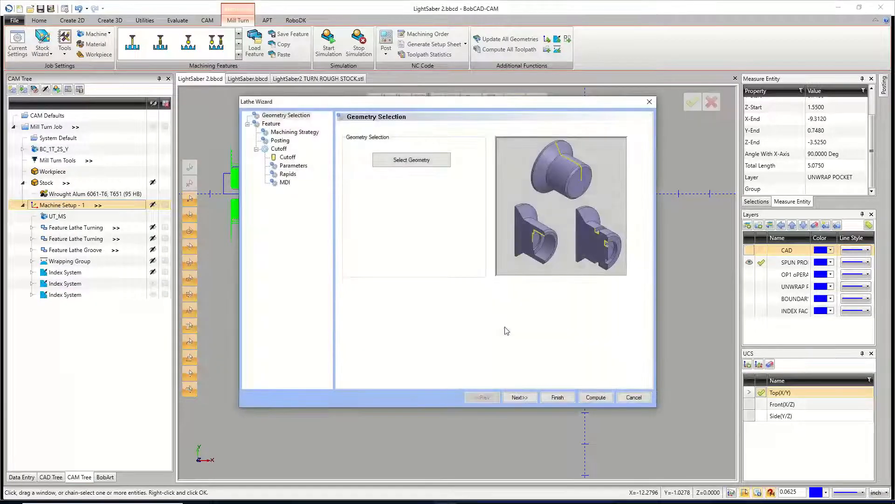
left_click(406, 162)
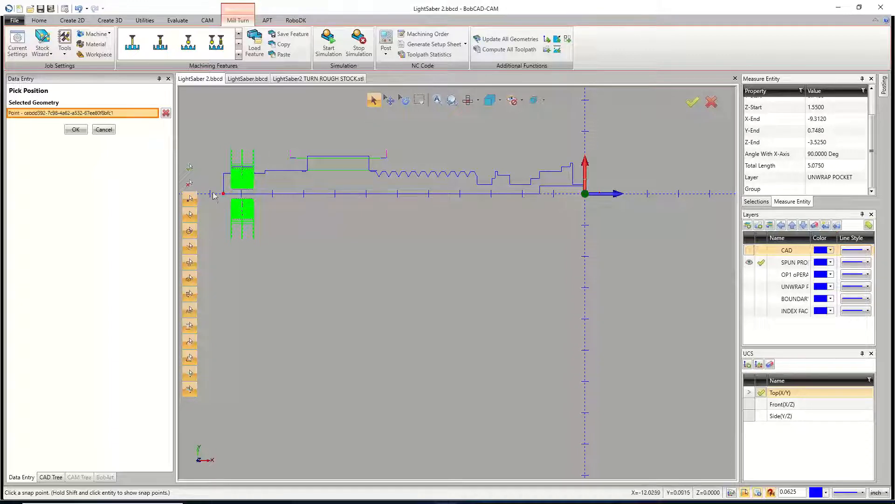
left_click(76, 130)
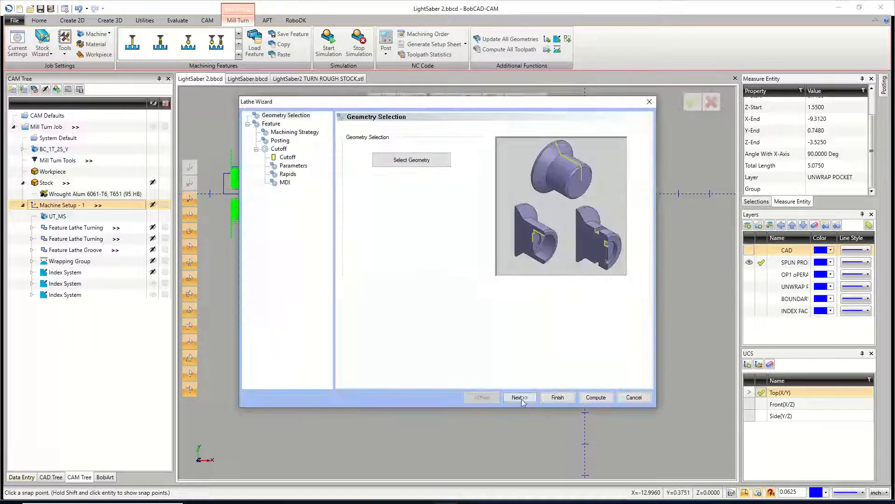
- Keep the default Cutoff strategy and add a side mount Turning Tool X Adapter to Station # 7 in the tool crib
left_click(519, 397)
left_click(520, 397)
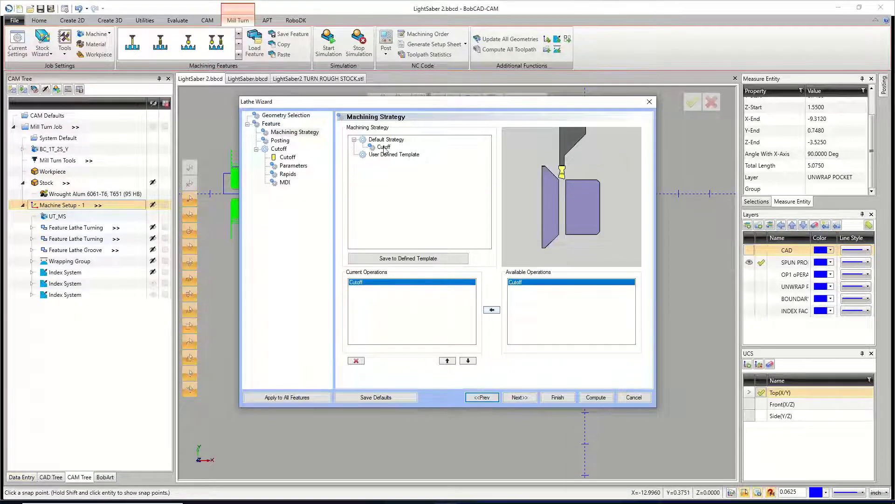
left_click(524, 399)
left_click(524, 399)
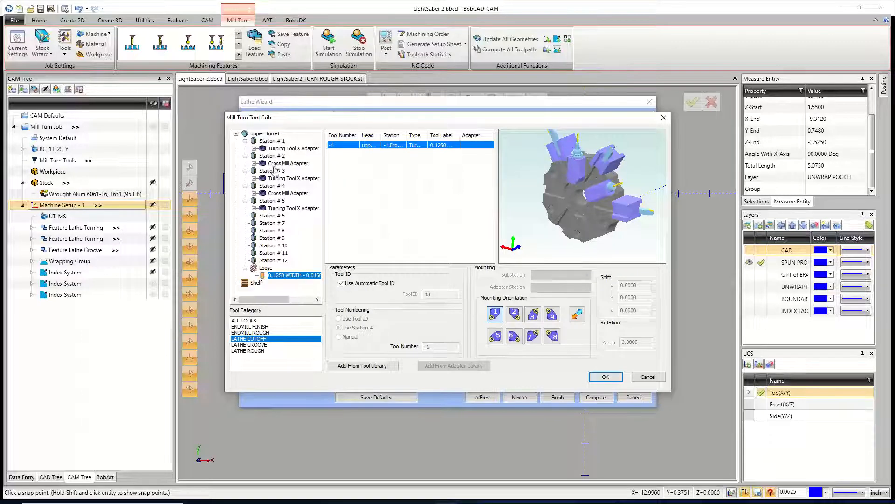
right_click(273, 224)
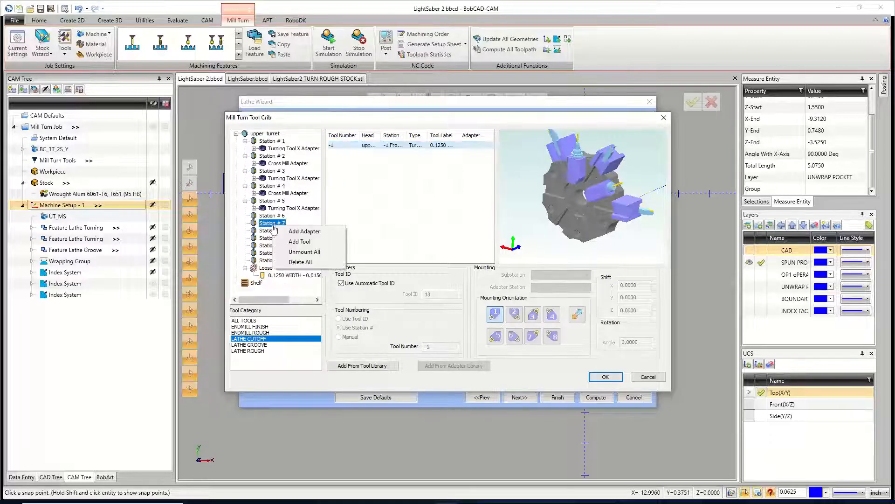
left_click(299, 231)
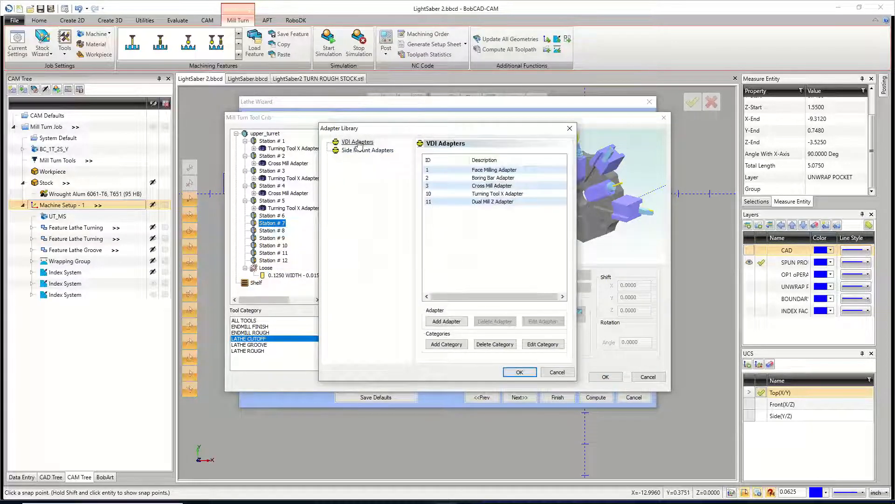
left_click(358, 151)
left_click(489, 172)
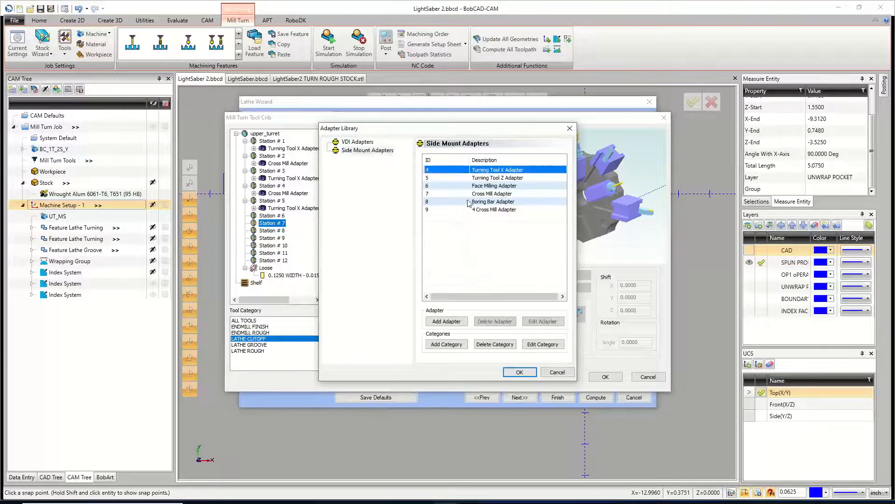
left_click(520, 372)
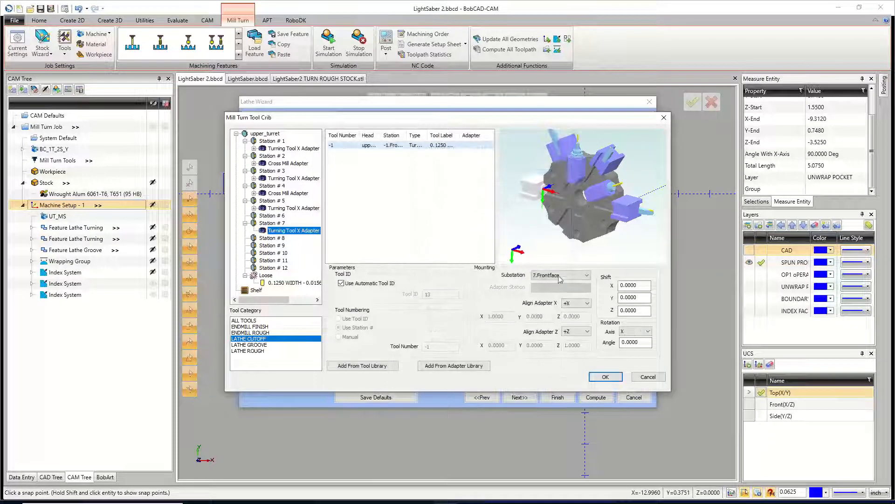
- Mount the Station # 7 adapter on substation 7.Sideface and load the 0.1250 width cutoff tool into it with an X shift of -3
left_click(560, 275)
left_click(560, 292)
middle_click_drag(600, 210, 565, 236)
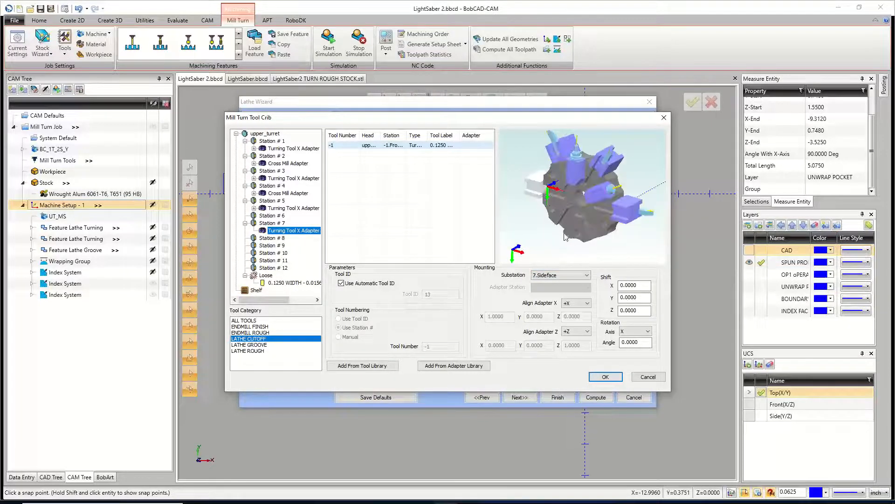
middle_click_drag(626, 146, 624, 213)
middle_click_drag(584, 138, 620, 176)
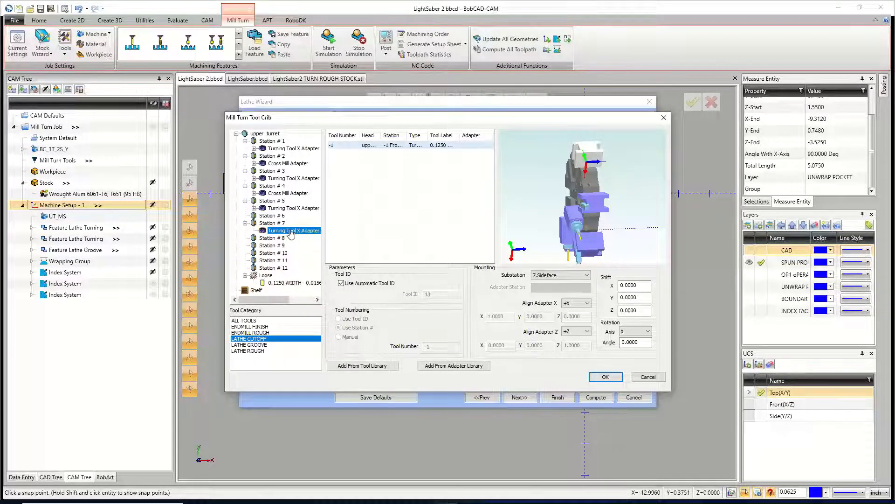
left_click_drag(291, 233, 292, 233)
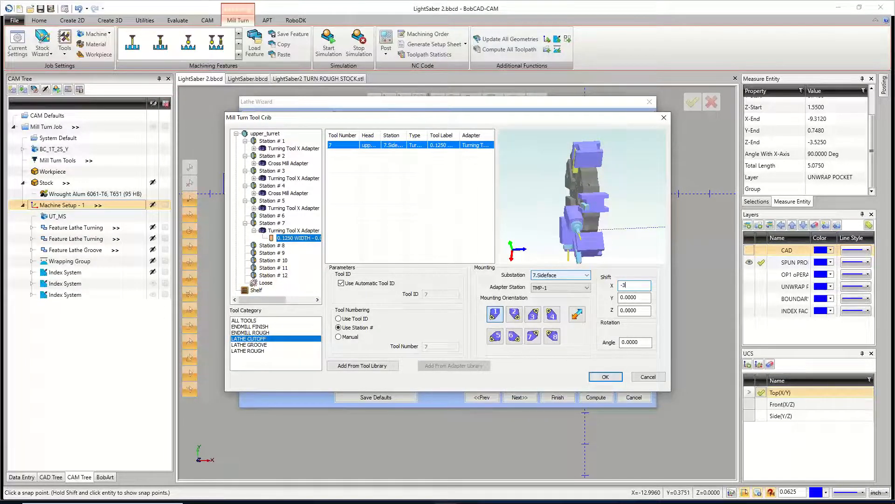
left_click(607, 379)
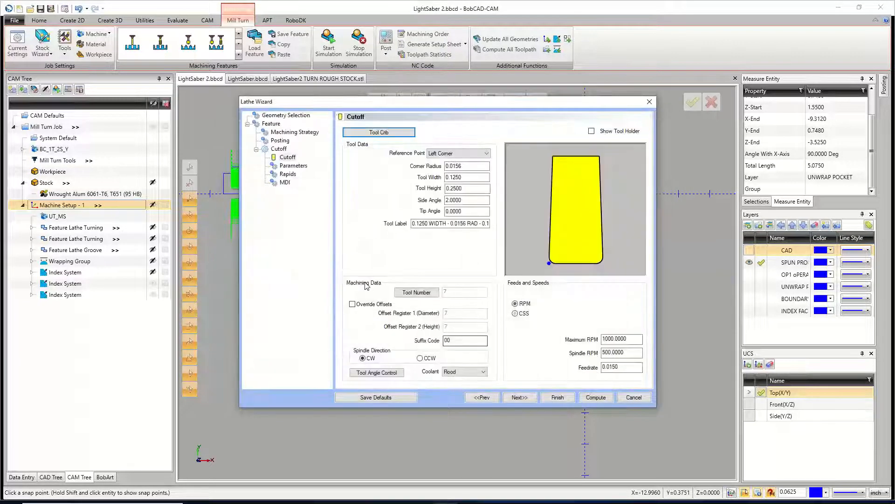
- Accept the cutoff parameters with corner break and pecking off and default rapids, and compute the cutoff toolpath
left_click(522, 398)
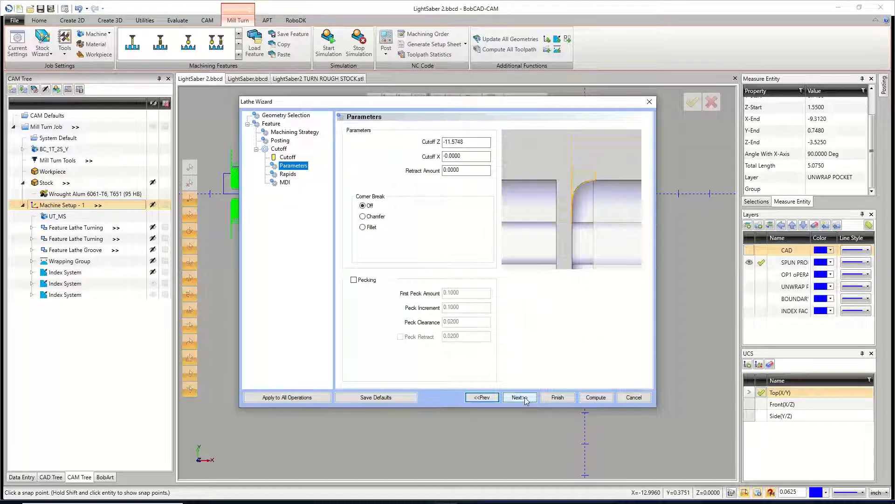
left_click(520, 397)
left_click(520, 397)
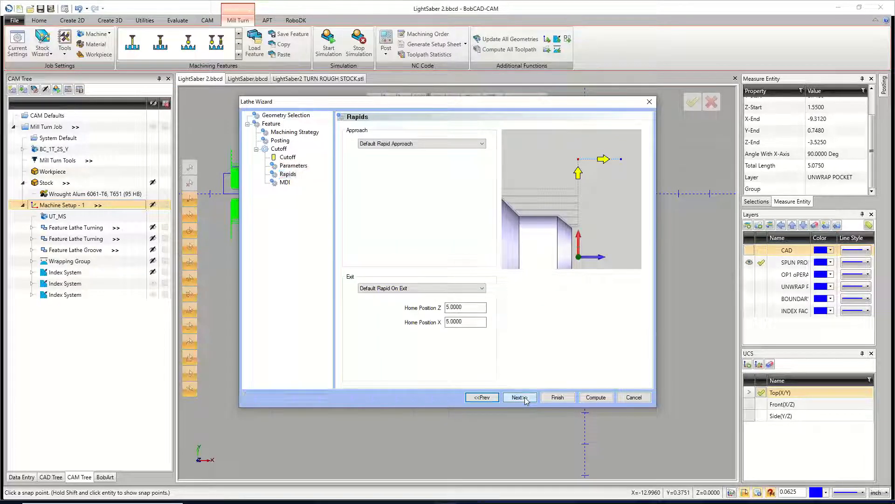
left_click(596, 398)
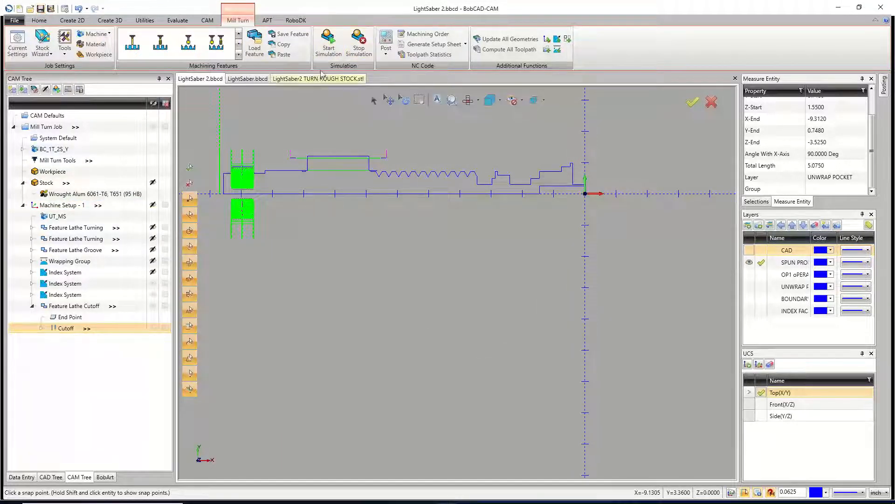
- Start the machining simulation, run the program from the first operation, and raise the simulation run speed
left_click(329, 53)
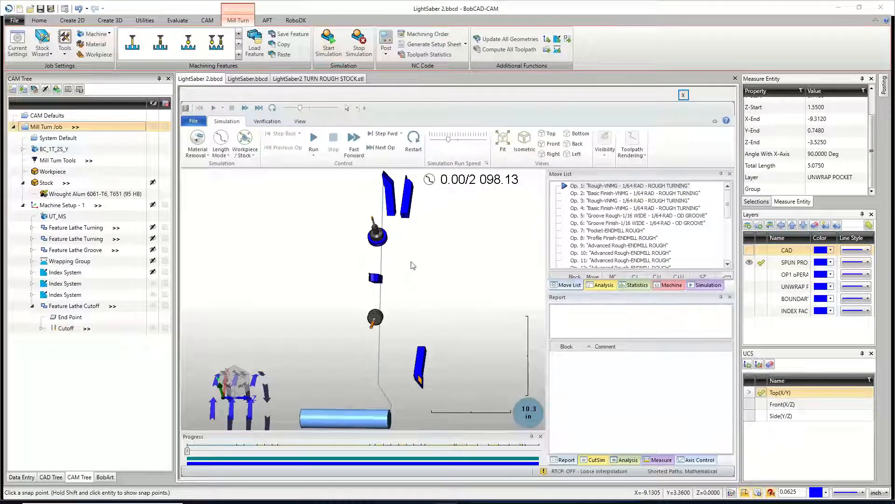
scroll(386, 289, "down", 5)
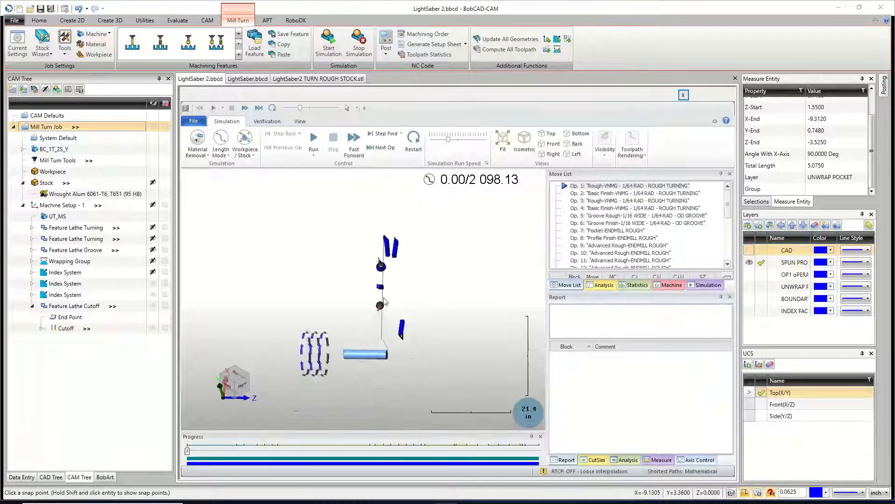
scroll(358, 365, "up", 6)
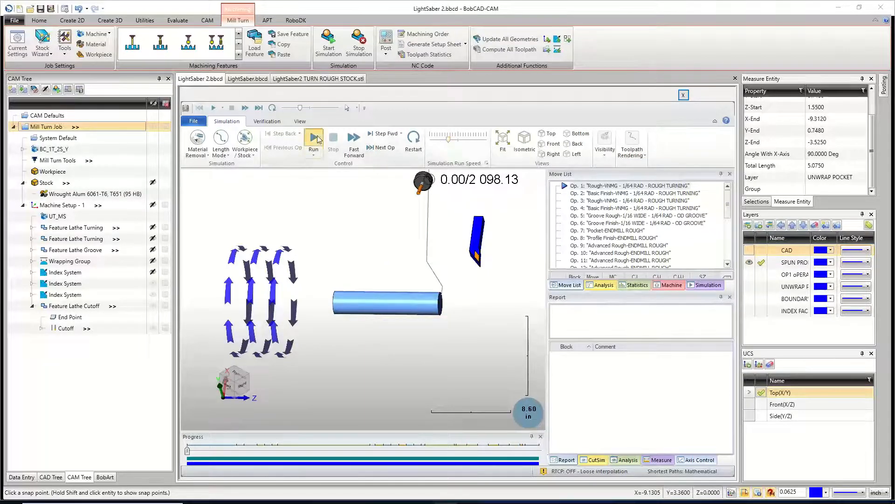
left_click(314, 138)
middle_click_drag(350, 244, 379, 270)
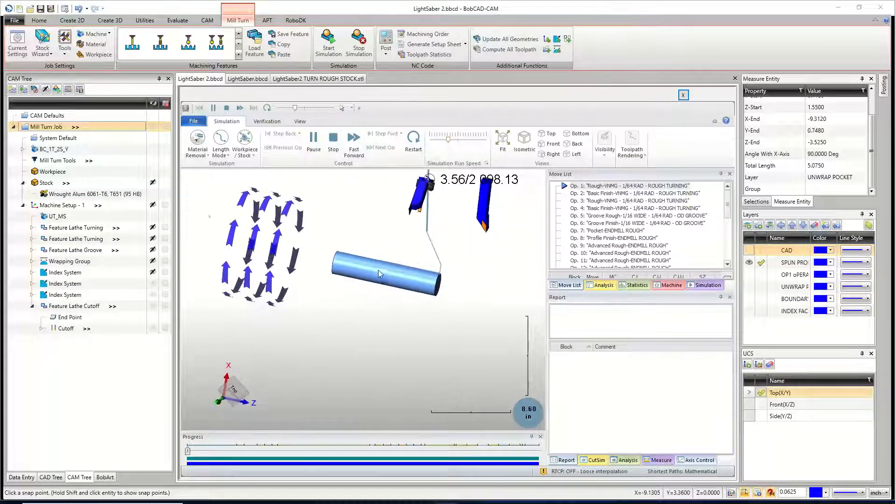
scroll(375, 270, "up", 2)
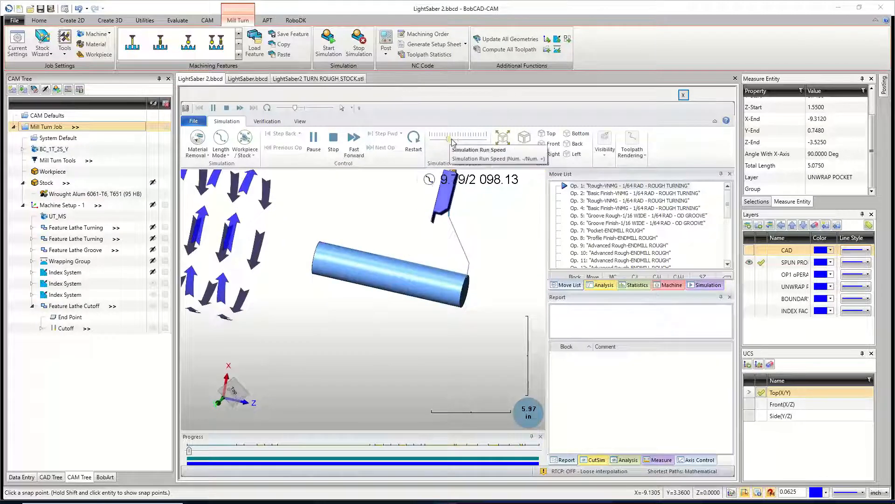
left_click_drag(452, 142, 455, 144)
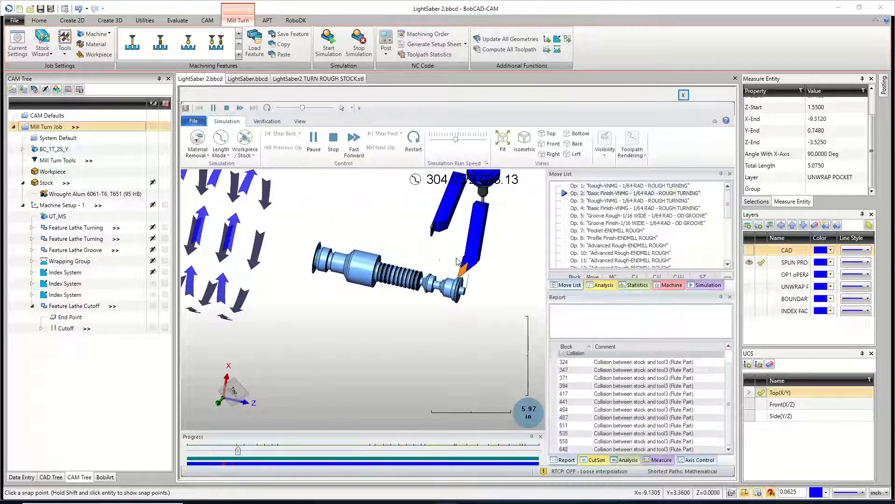
- Open the CutSim settings and adjust the simulation run speed while examining the turning, grooving and pocket roughing operations
left_click(594, 460)
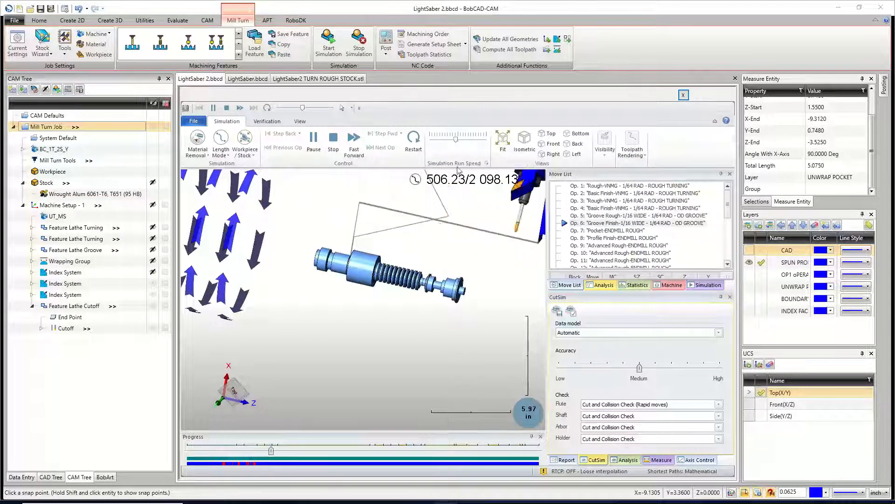
left_click_drag(456, 139, 451, 140)
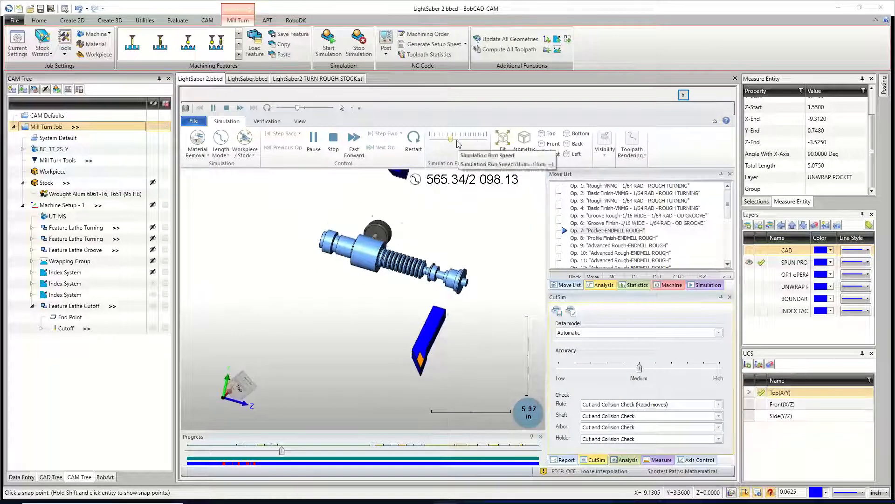
left_click_drag(450, 139, 454, 140)
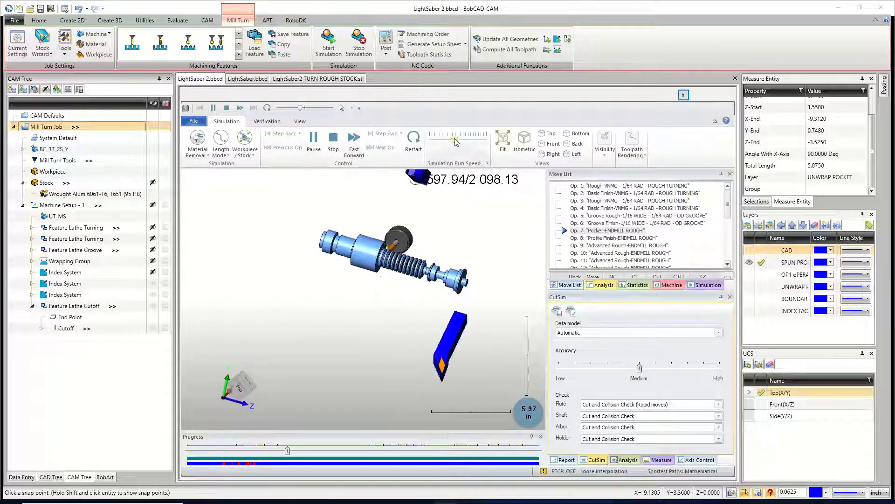
scroll(373, 242, "up", 4)
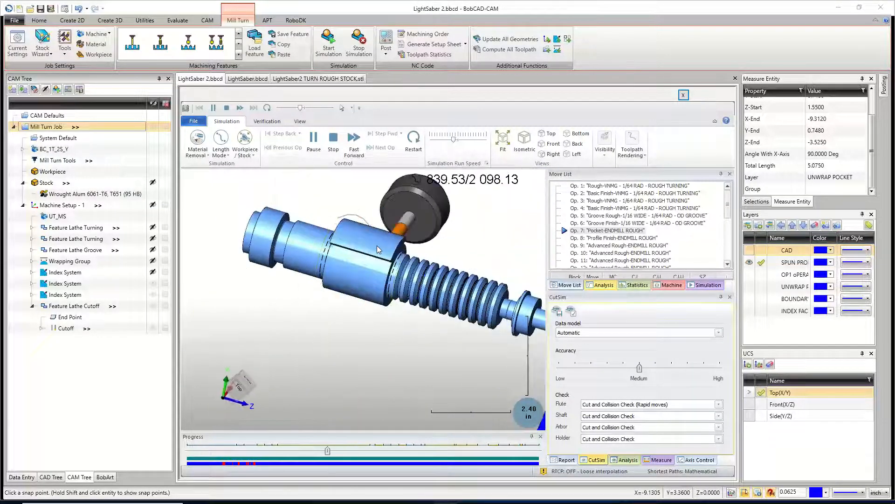
scroll(355, 320, "down", 3)
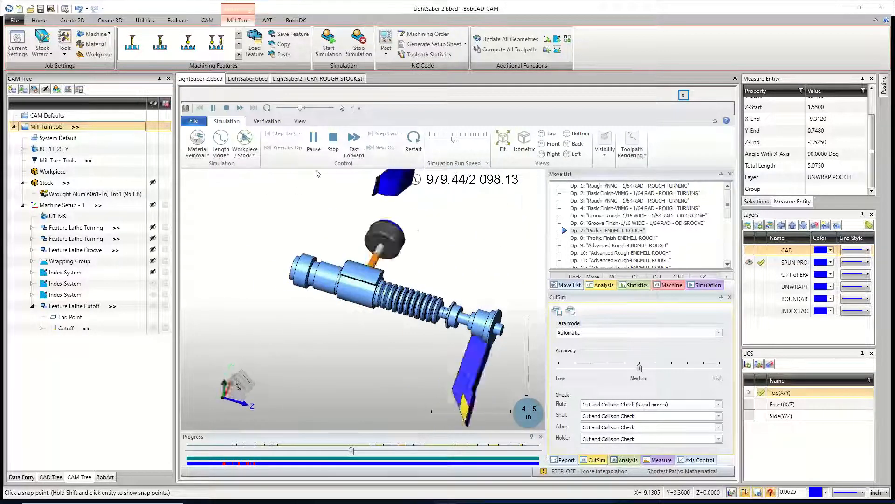
- Raise the run speed, let the simulation play through the last operation, and inspect the machined part's collar and block
left_click(458, 142)
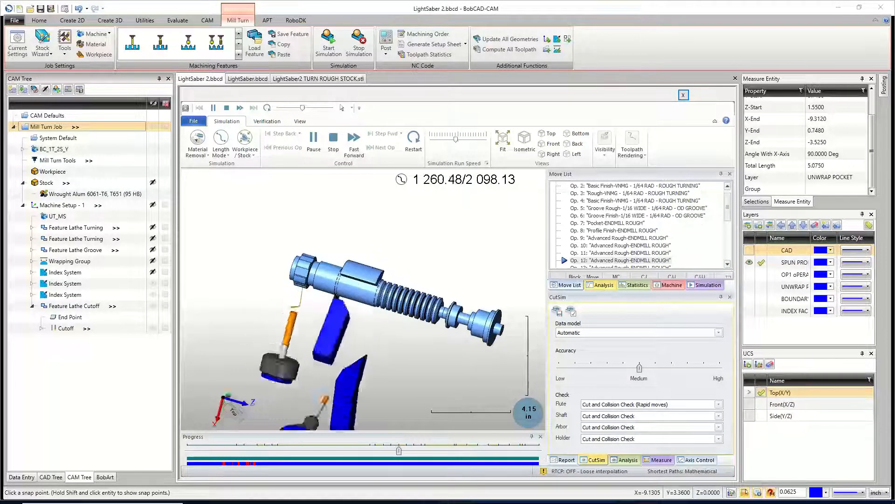
scroll(359, 275, "up", 2)
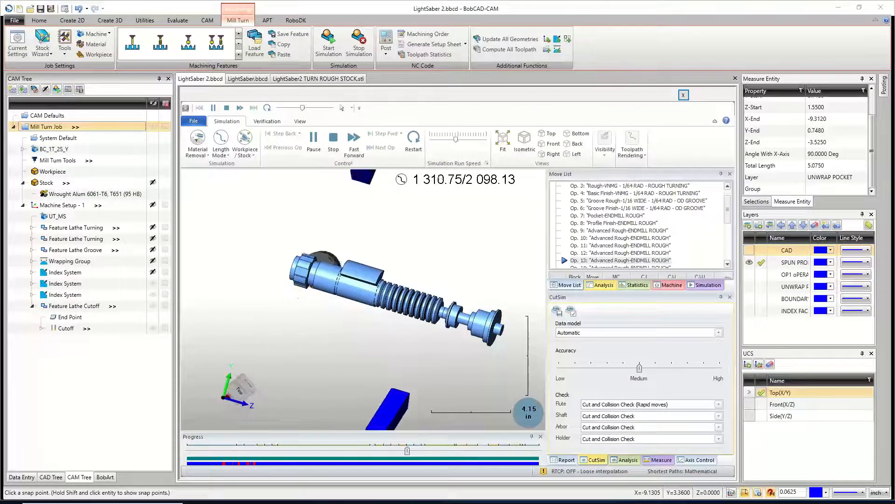
scroll(360, 276, "up", 2)
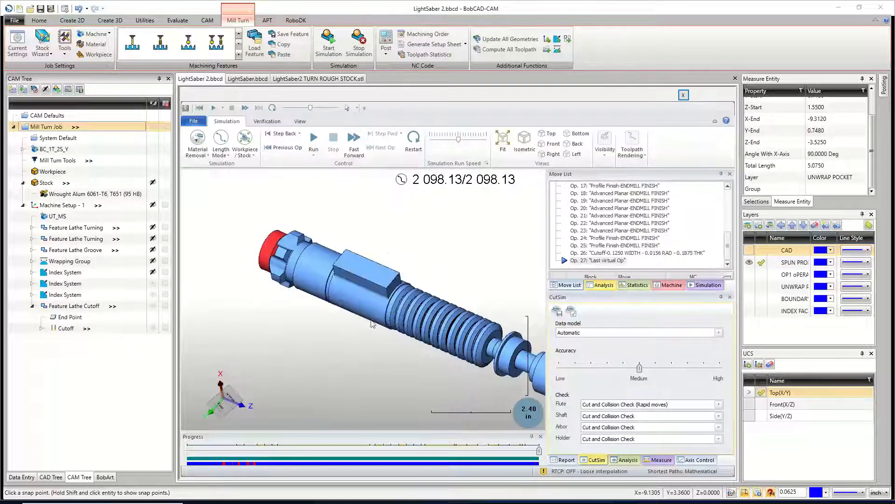
middle_click_drag(373, 323, 440, 273)
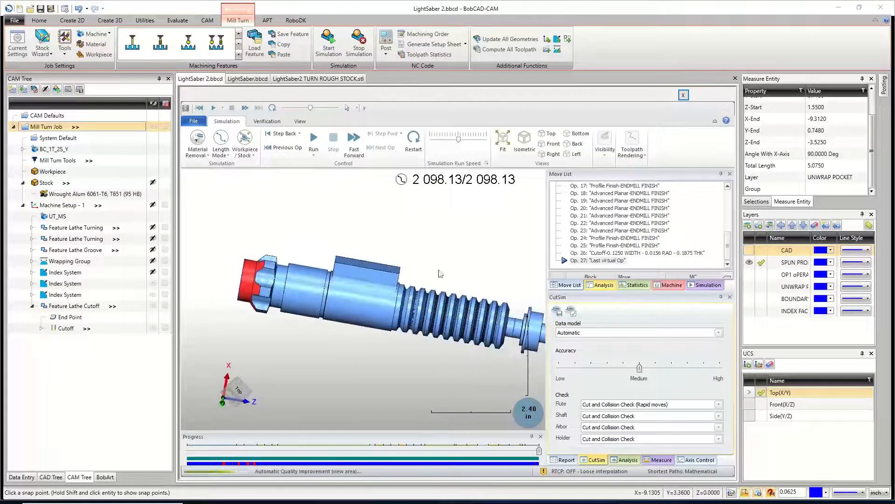
- Return the simulation to Op. 26, the 0.1250 width cutoff, and replay it at reduced run speed to examine the cut
double_click(614, 253)
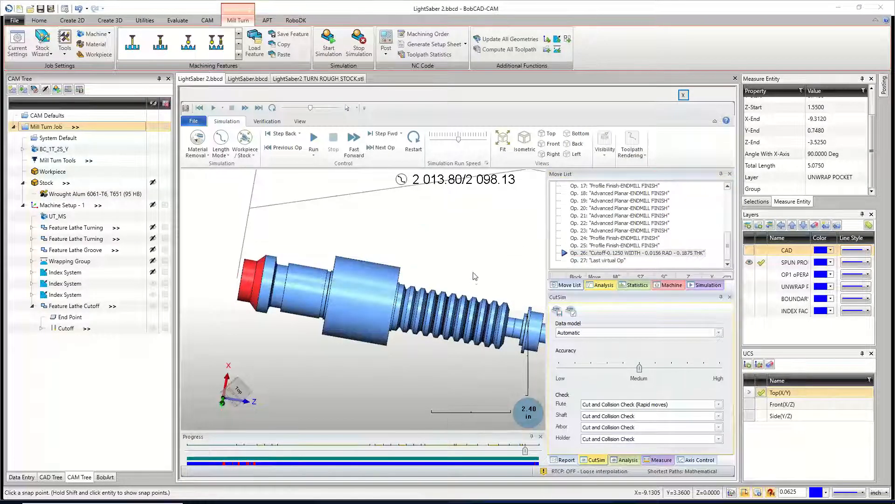
double_click(595, 245)
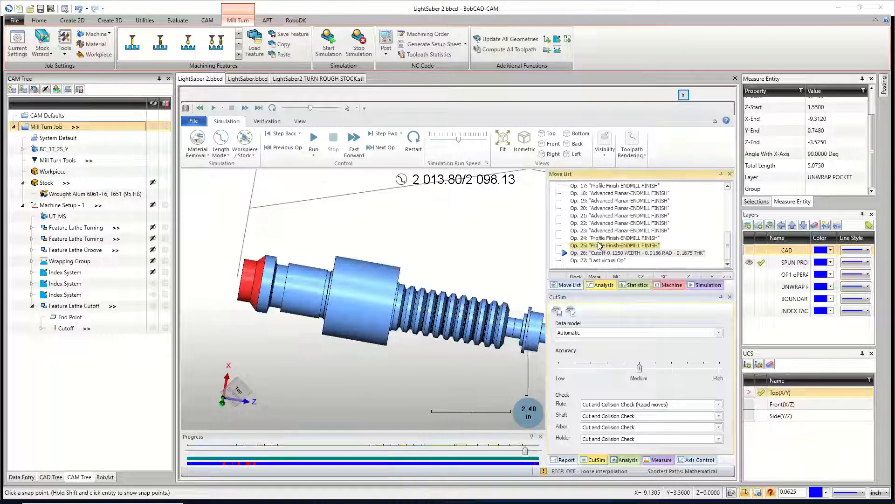
double_click(601, 255)
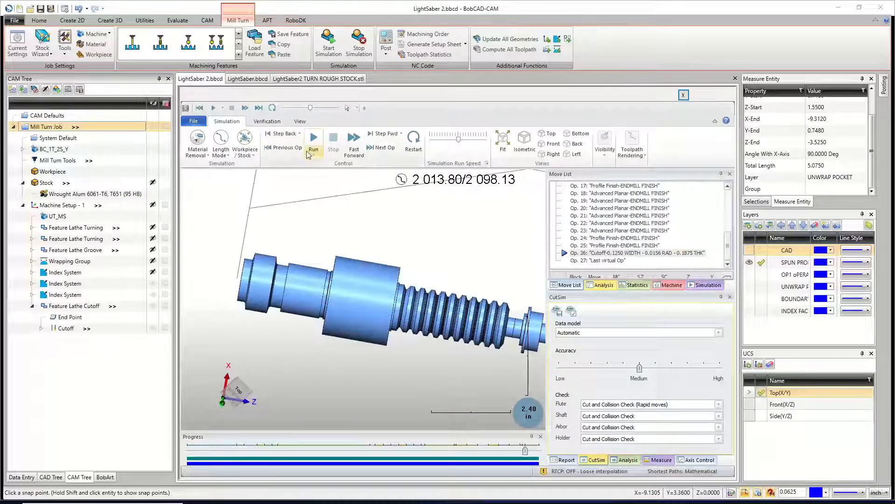
left_click_drag(459, 138, 443, 140)
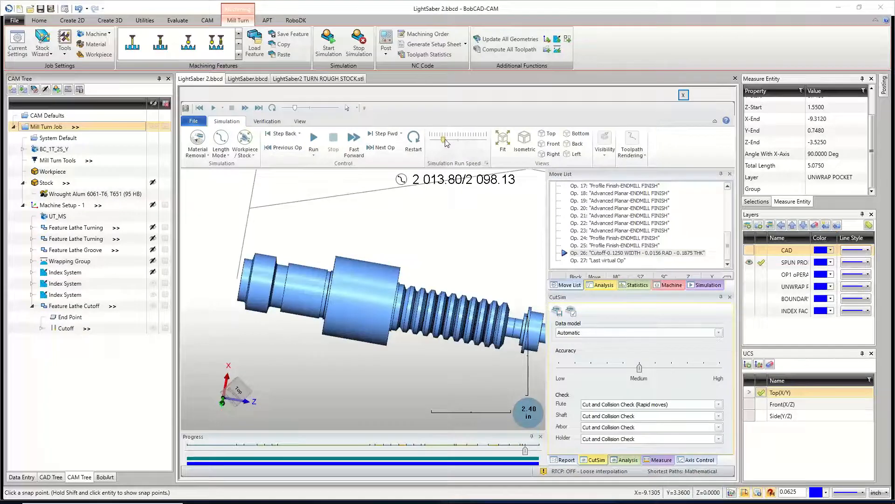
left_click(313, 140)
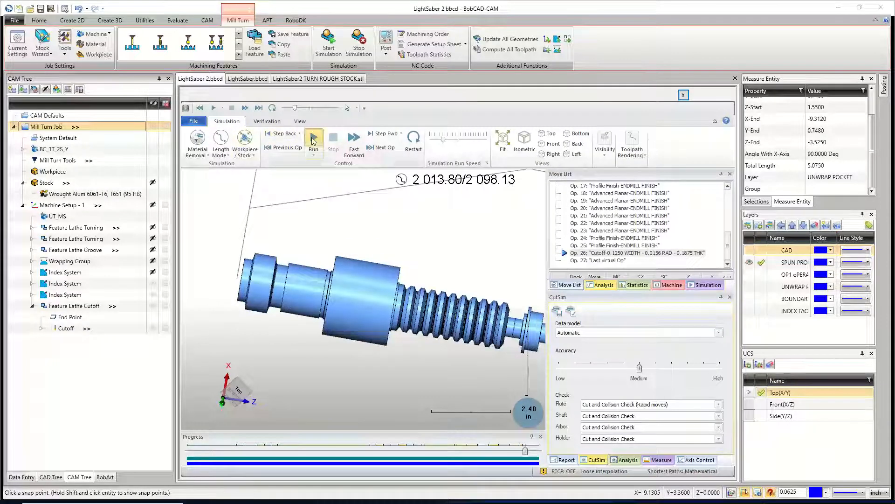
left_click(449, 142)
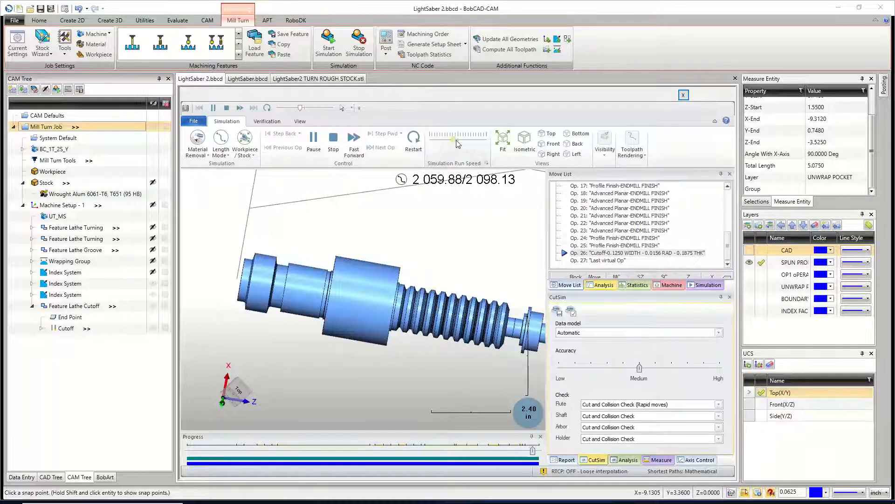
left_click_drag(456, 143, 452, 145)
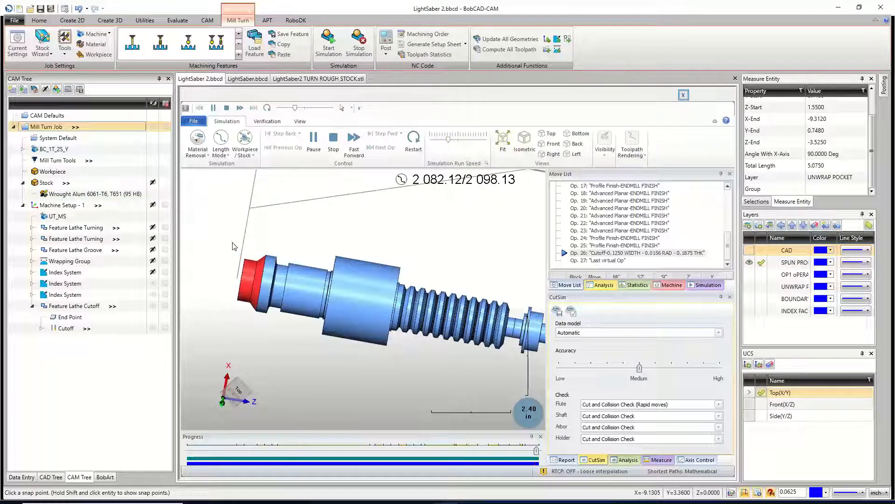
- Open the Cutoff operation for editing, show its tool holder in the preview, and open the tool crib
double_click(74, 329)
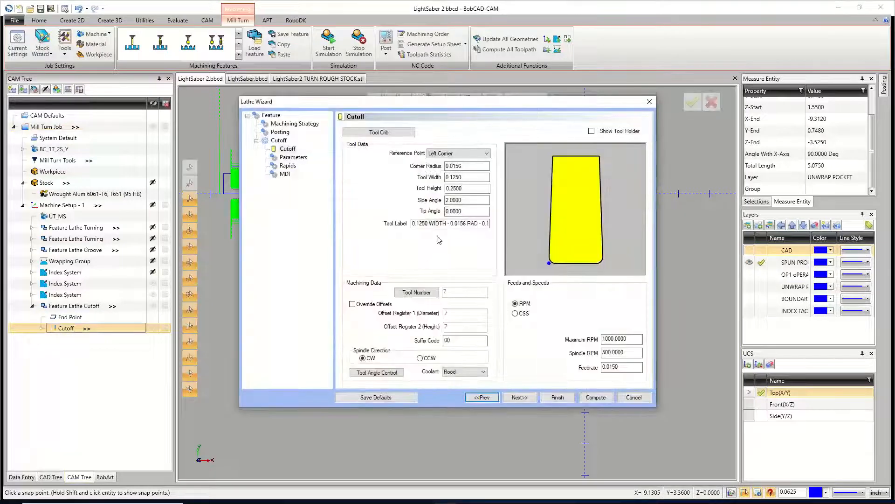
left_click(591, 132)
left_click(366, 133)
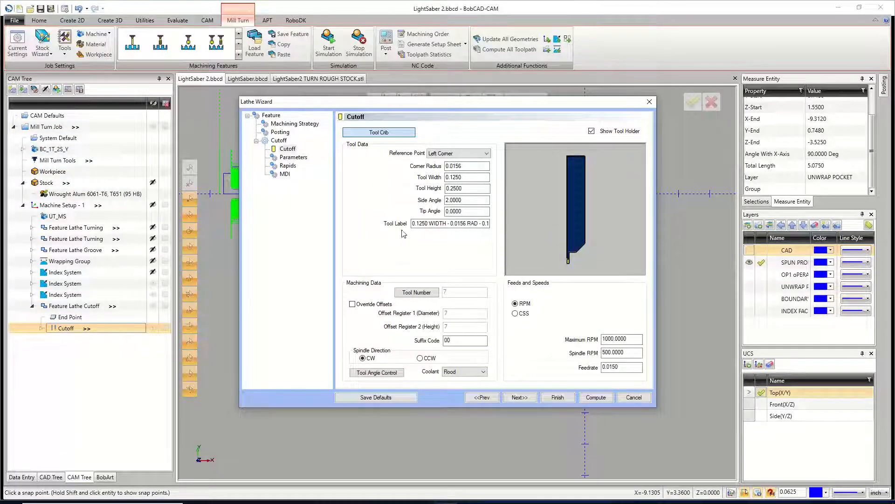
- Replace the Station # 7 cutoff tool in all operations using it with library tool 3.25 LENGTH - 1/8 WIDE CUTOFF, and recompute the cutoff toolpath
right_click(292, 231)
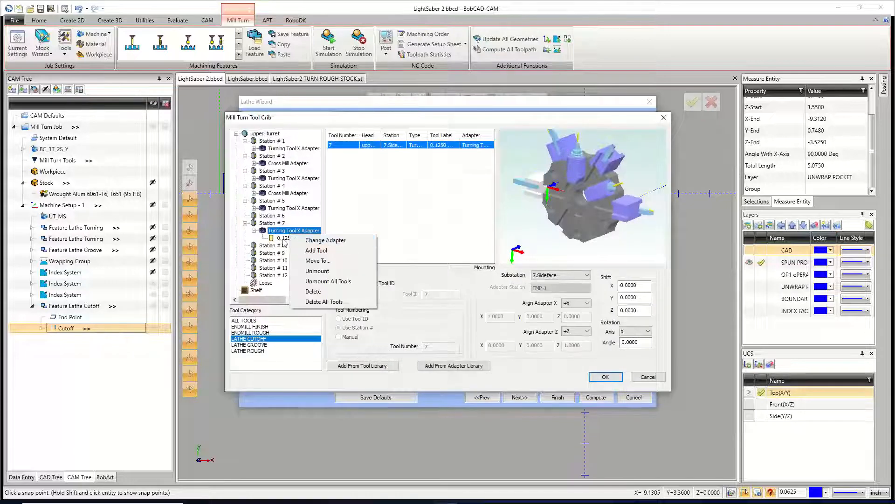
right_click(292, 239)
left_click(300, 247)
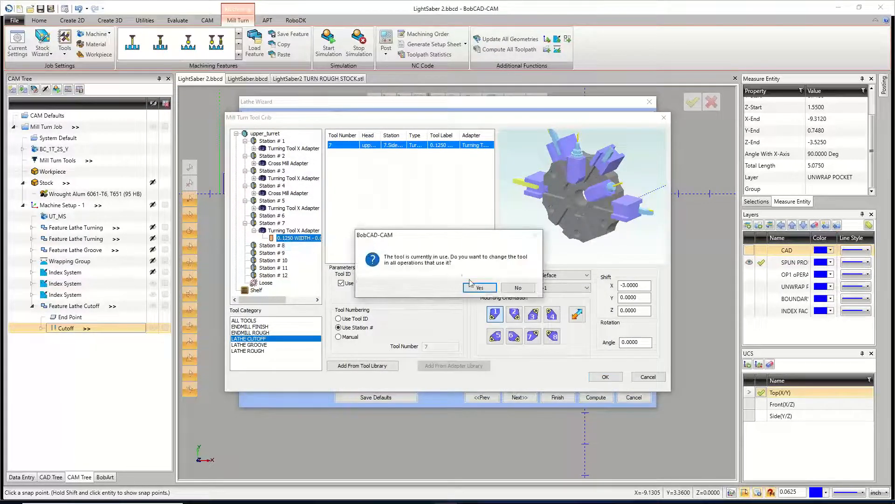
left_click(488, 291)
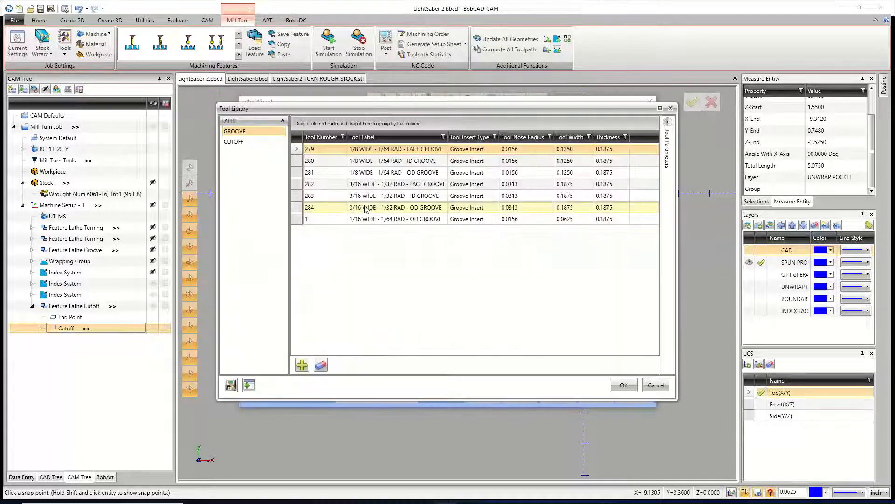
left_click(239, 142)
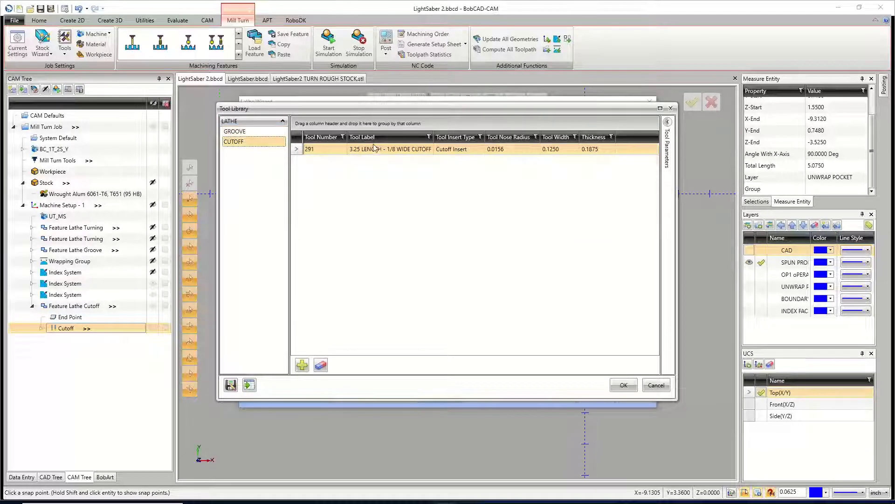
left_click(617, 385)
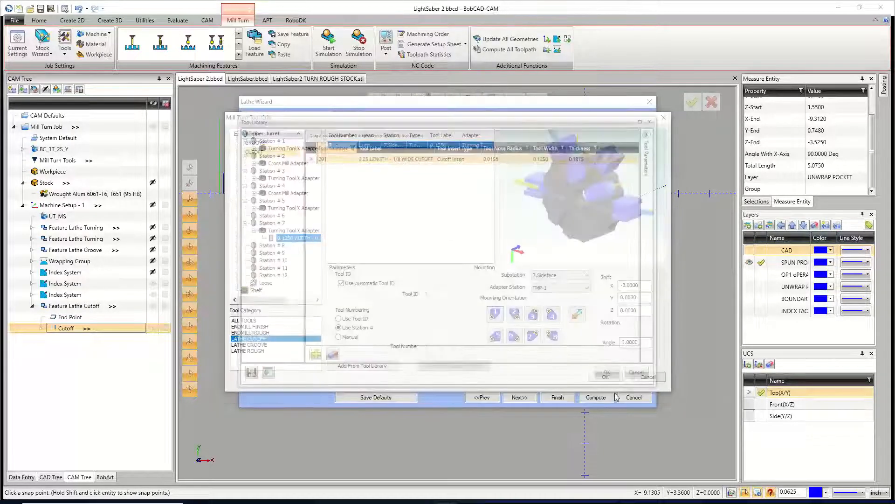
left_click(607, 378)
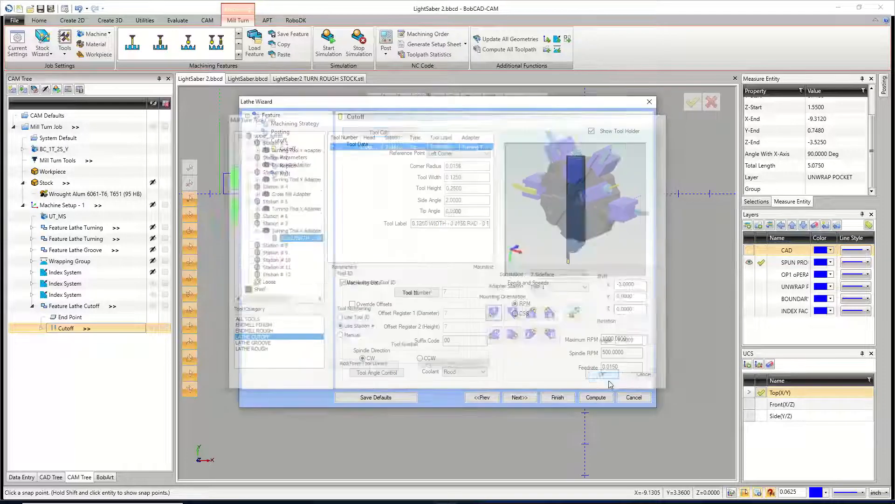
left_click(601, 396)
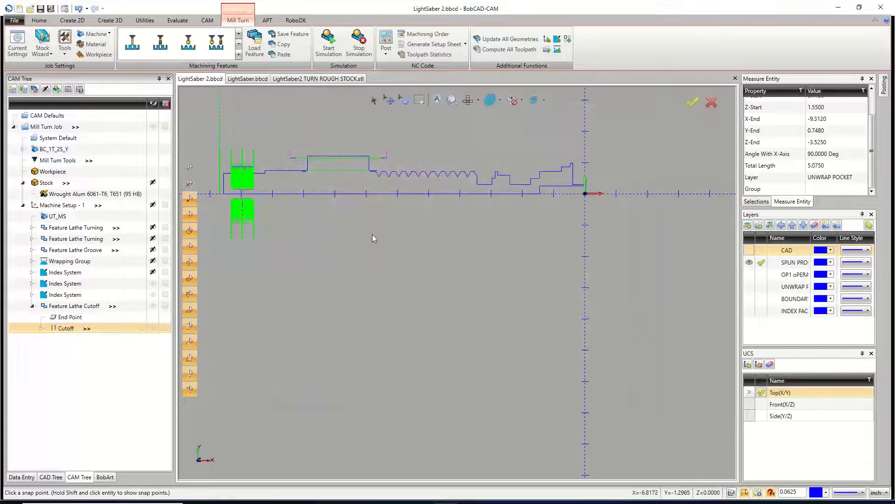
- Show the CAD layer, make it the active layer, and hide the spun profile layer
middle_click_drag(549, 224, 512, 243)
left_click(751, 250)
left_click(762, 248)
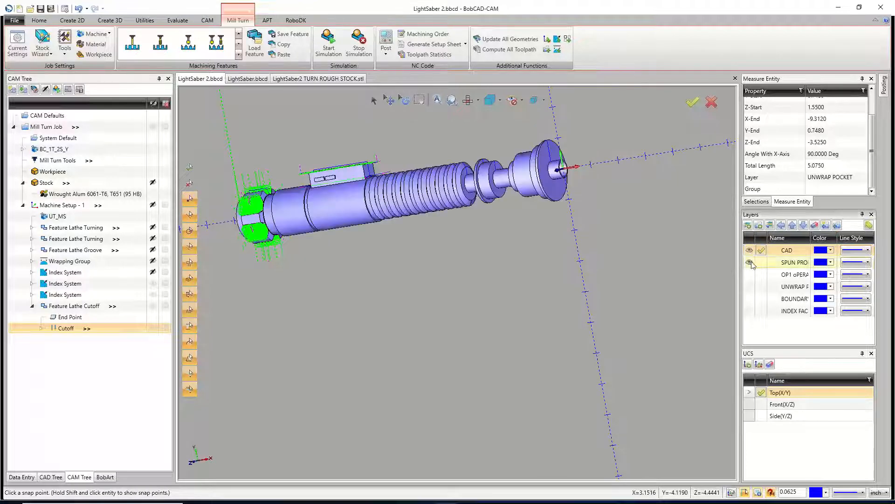
left_click(750, 262)
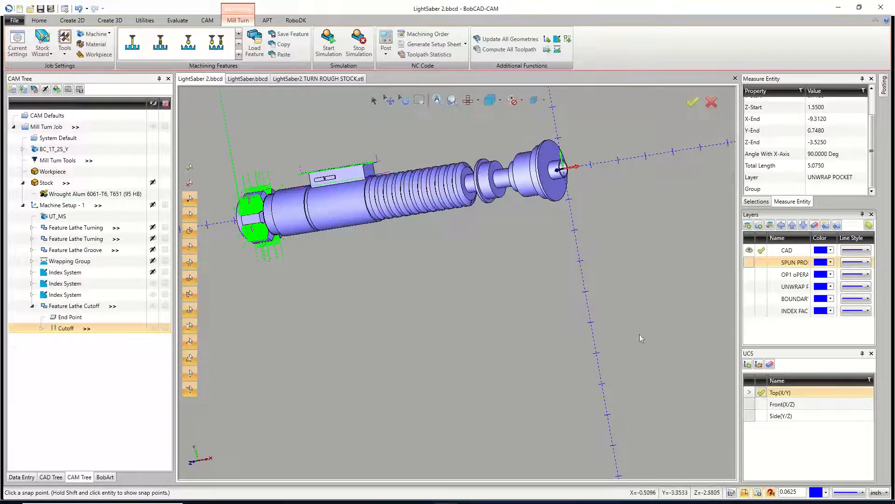
- Activate the Side(Y/Z) UCS and bring the lightsaber's front end face into close view
double_click(769, 416)
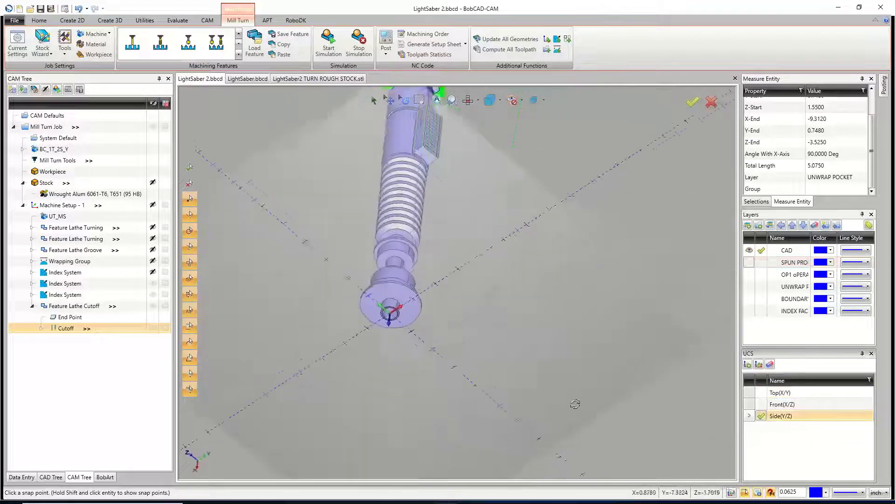
middle_click_drag(576, 403, 527, 252)
scroll(471, 289, "up", 5)
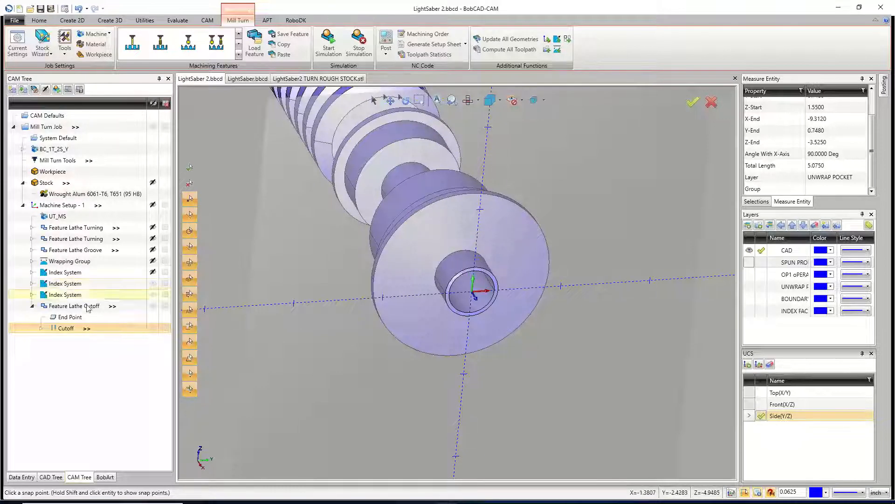
- Collapse the Feature Lathe Cutoff branch, then add a new layer named TEXT and make it active
left_click(32, 306)
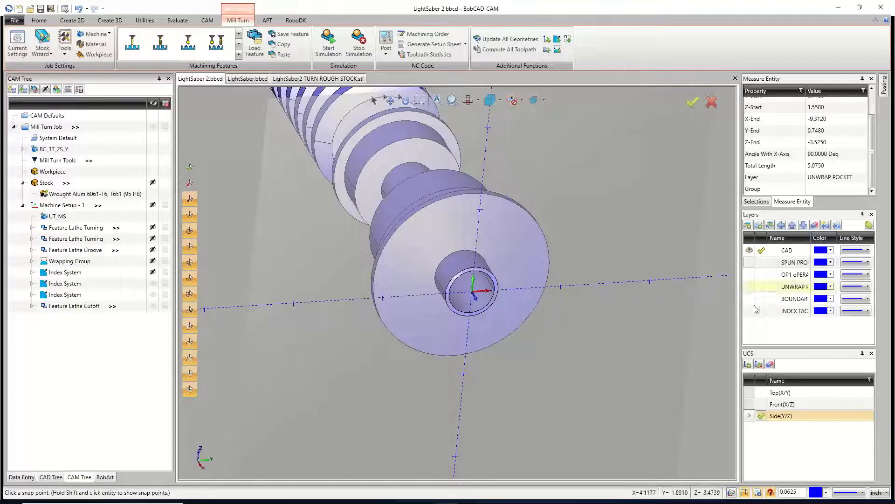
right_click(756, 325)
left_click(732, 330)
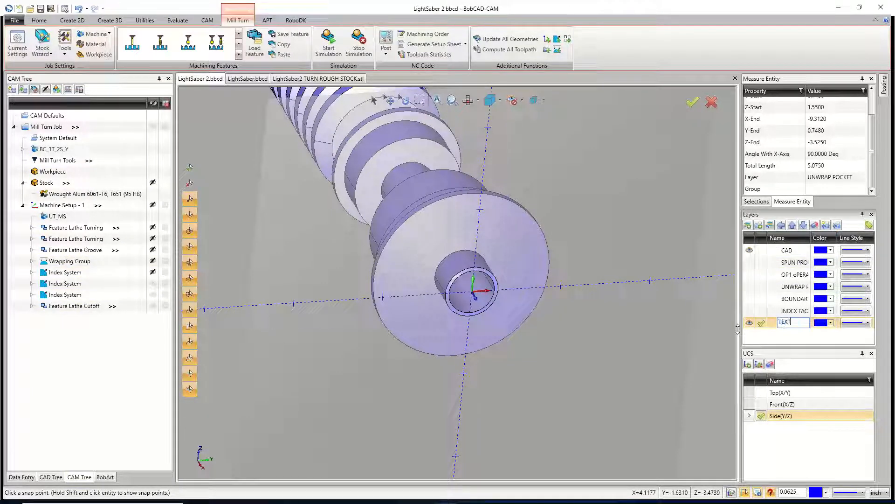
left_click(762, 323)
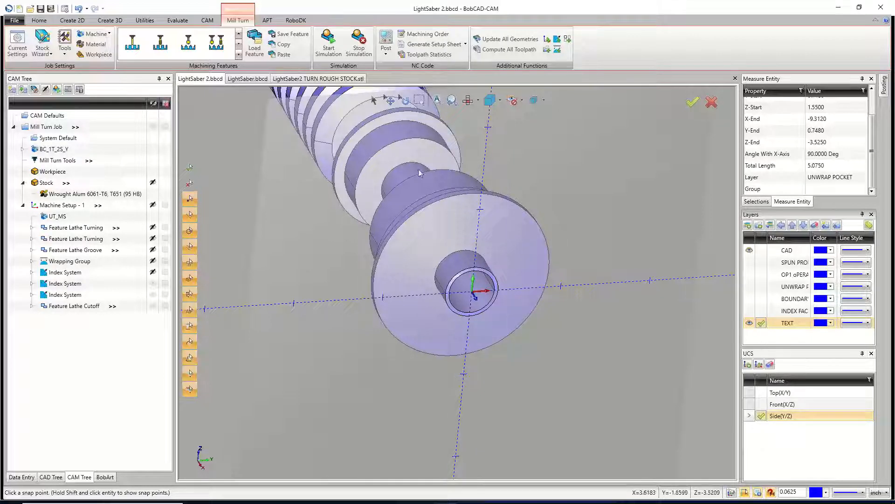
- Extract the edges of the large front flange face, projected onto the Z plane at 0.0000
left_click(73, 21)
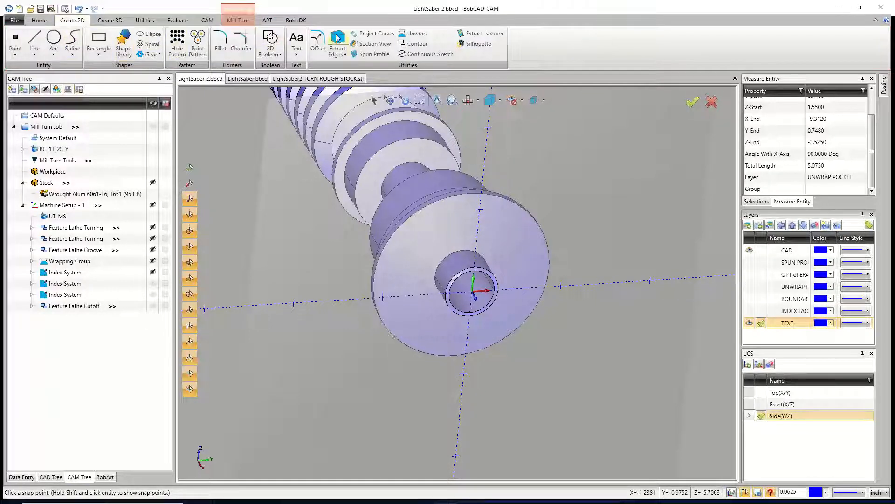
left_click(337, 39)
left_click(398, 271)
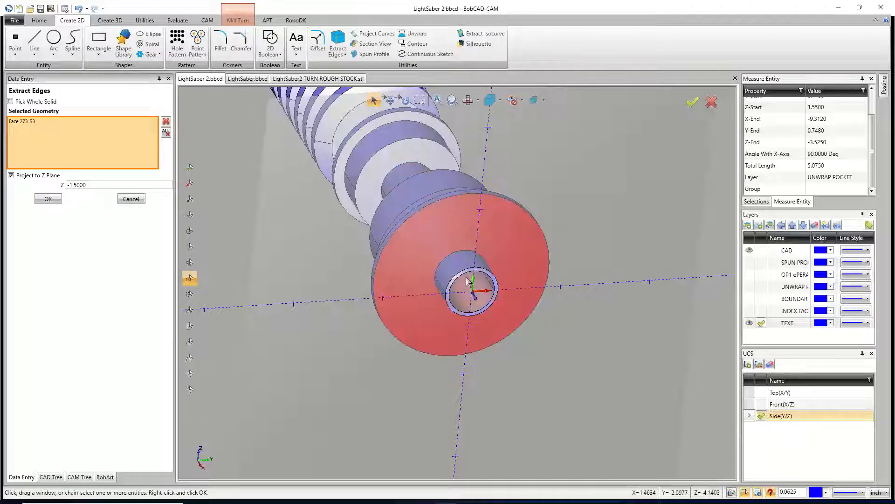
left_click(449, 307)
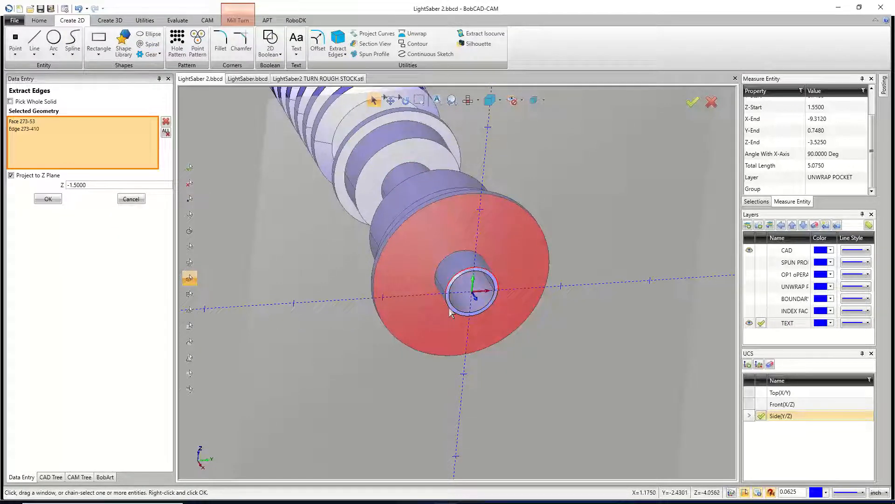
left_click(449, 306)
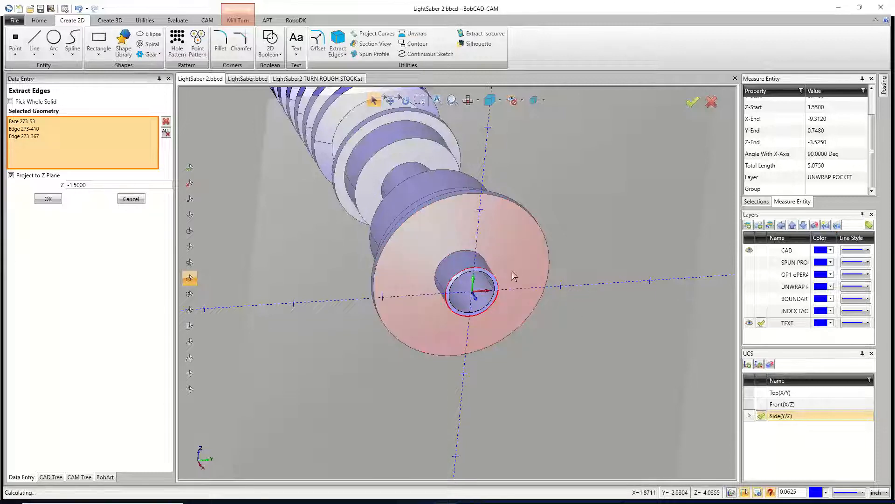
left_click(452, 309)
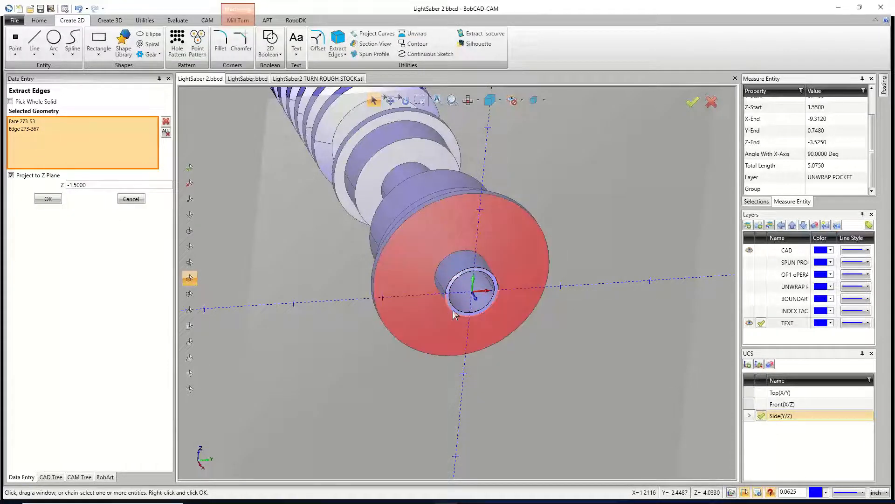
left_click(452, 310)
left_click(11, 175)
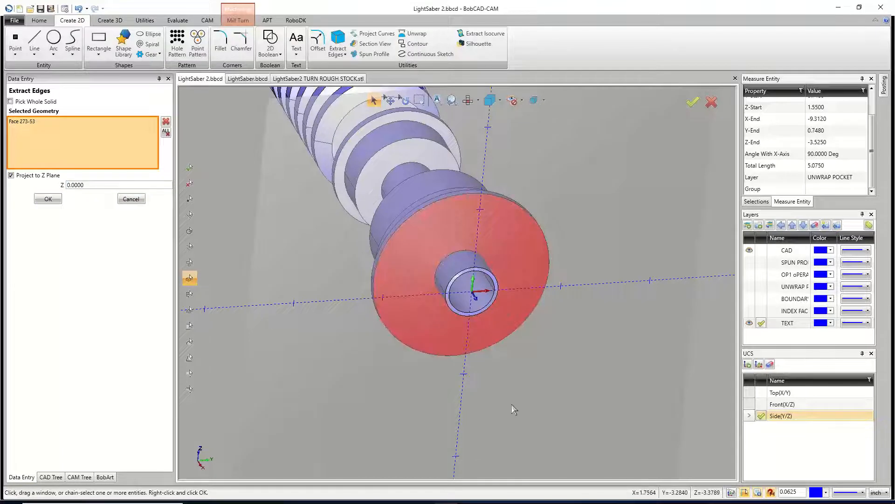
left_click(47, 199)
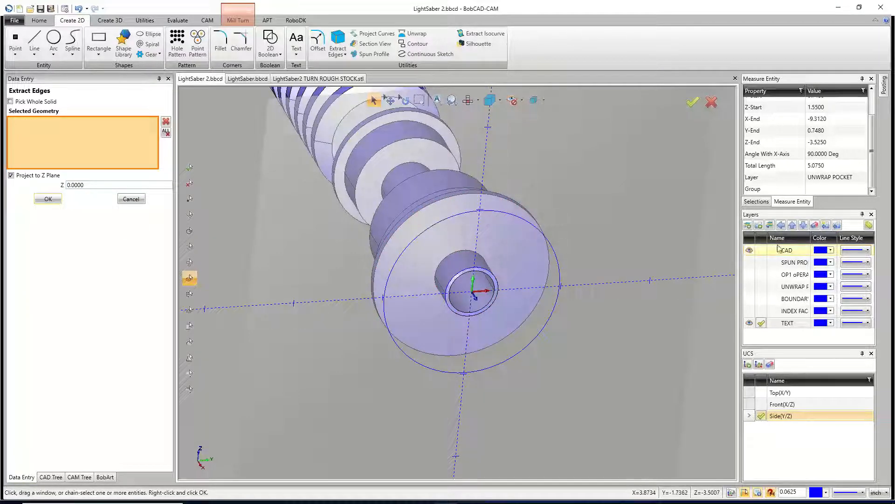
- Hide the CAD layer and view the extracted circles straight on in the Side(Y/Z) UCS, closing Extract Edges
left_click(749, 251)
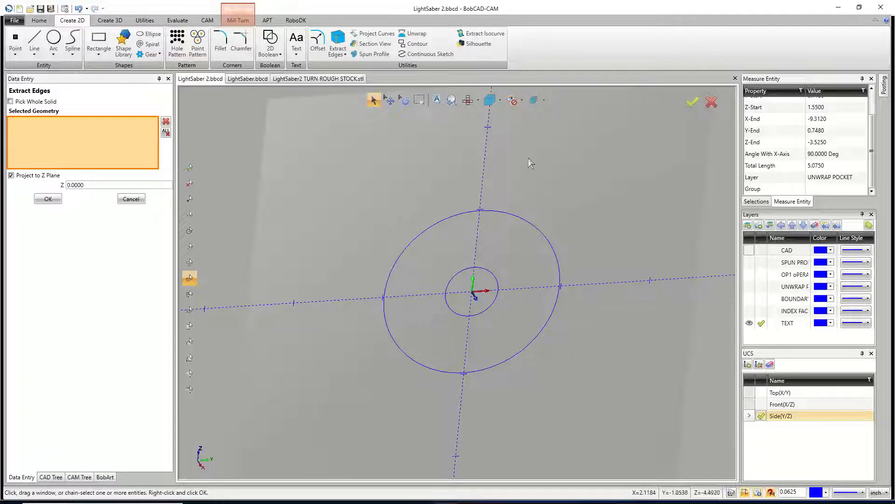
left_click(469, 100)
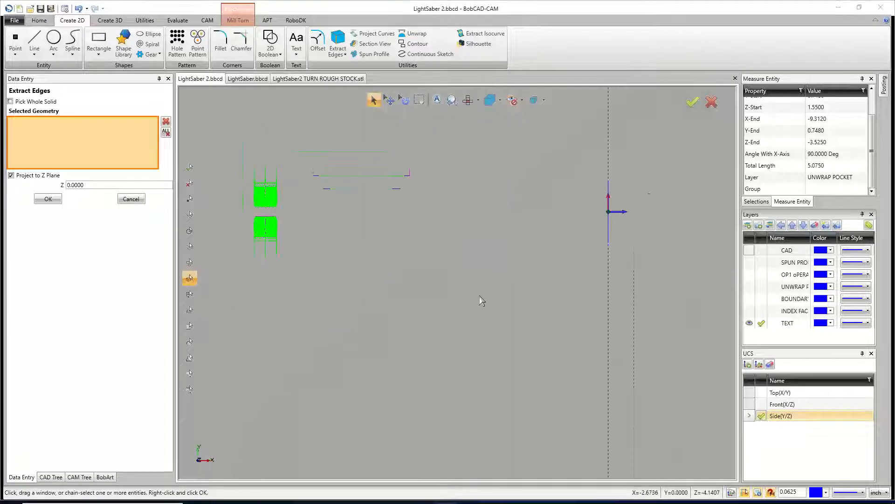
left_click(751, 393)
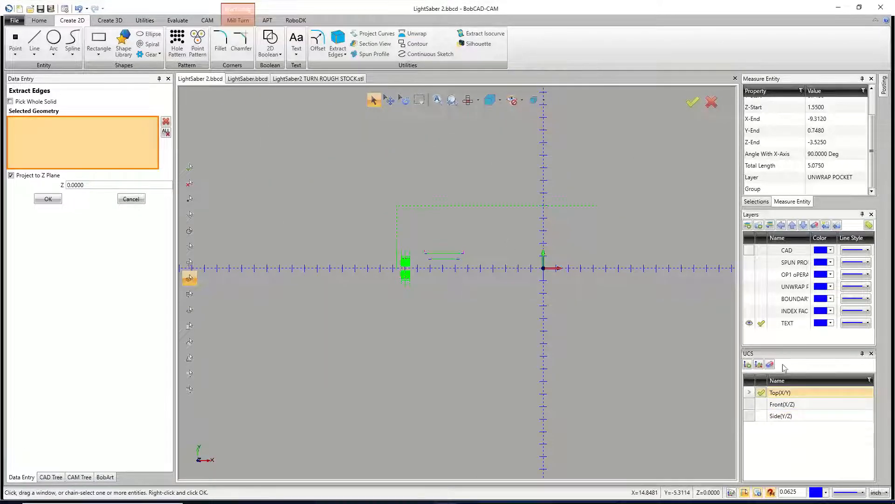
left_click(760, 417)
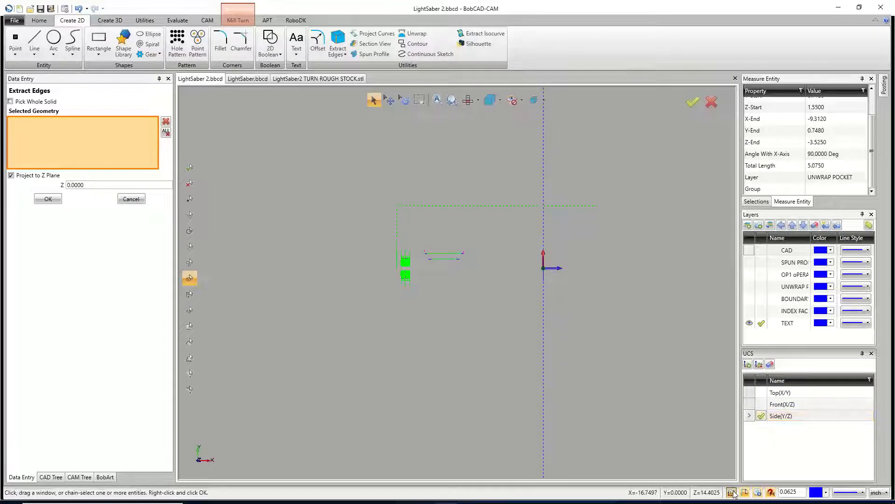
left_click(468, 100)
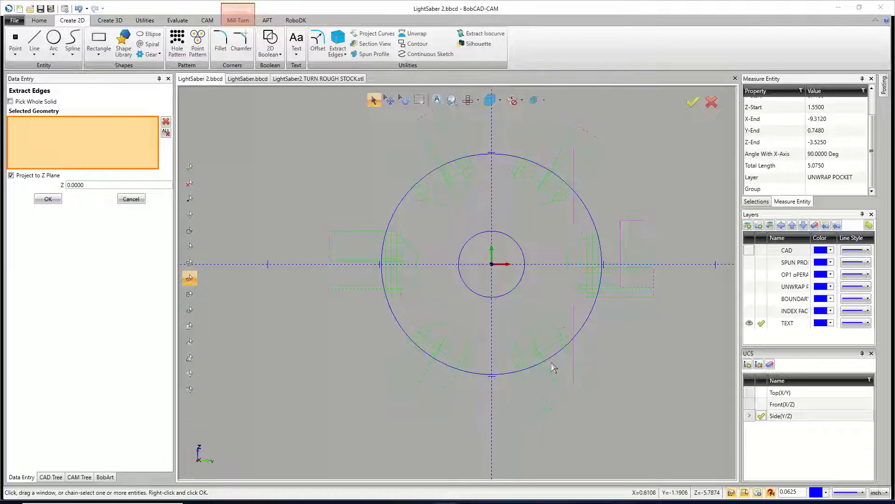
left_click(134, 199)
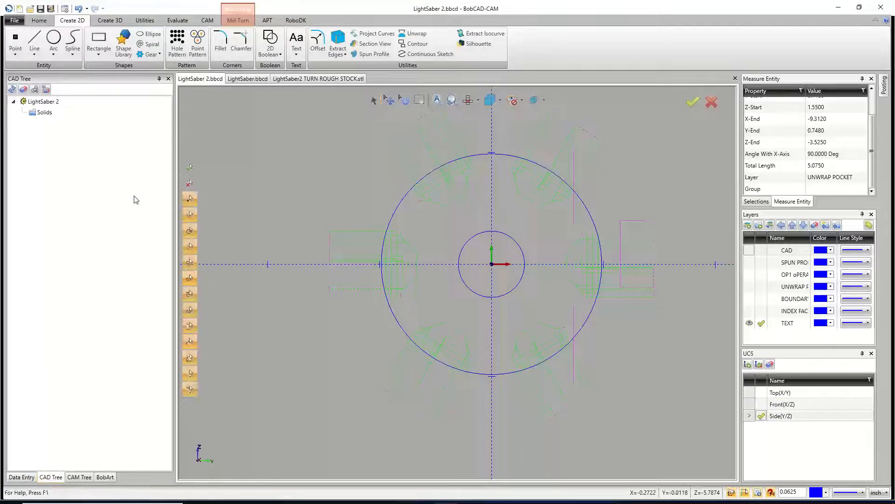
- Start a new text entity and set its font to the BobCAD font HELV
left_click(105, 21)
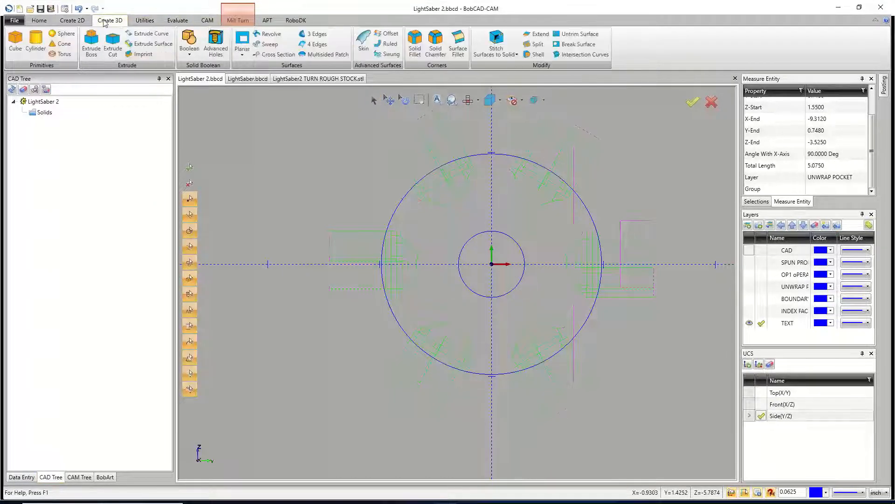
left_click(72, 20)
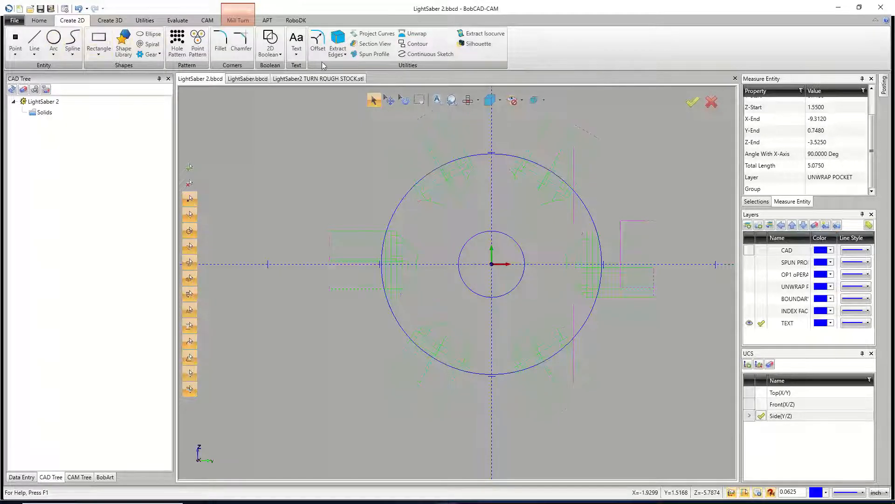
left_click(296, 39)
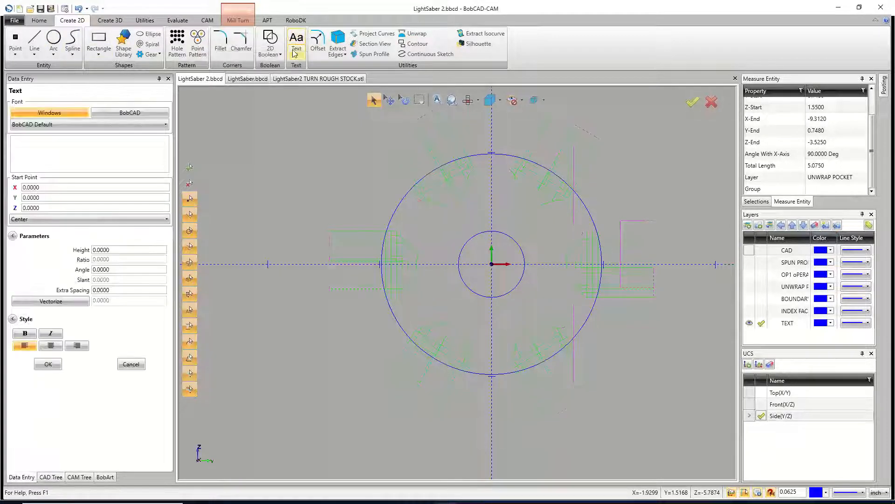
left_click(68, 124)
scroll(75, 214, "down", 2)
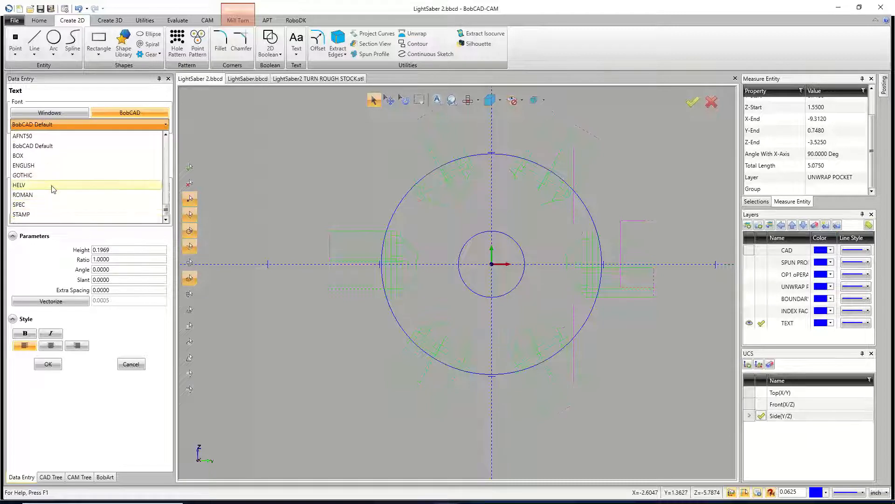
left_click(53, 186)
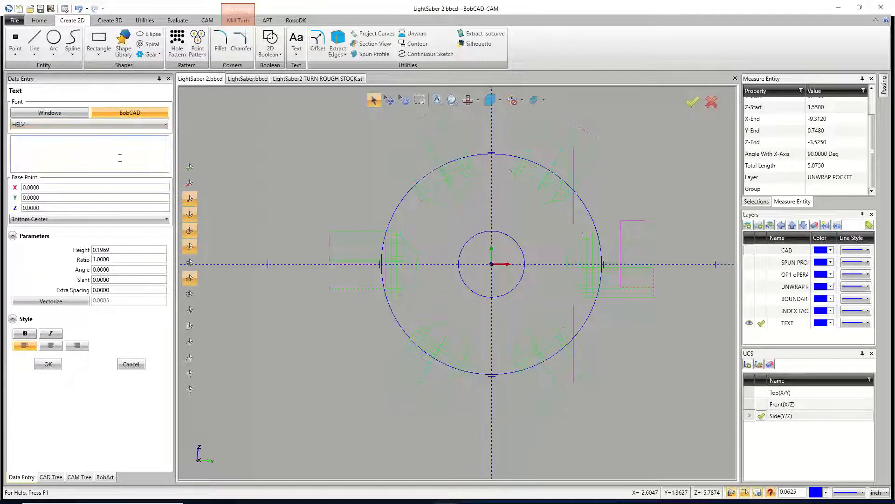
- Enter "May the Fourth Be With You" as the wording of the text entity
left_click(120, 158)
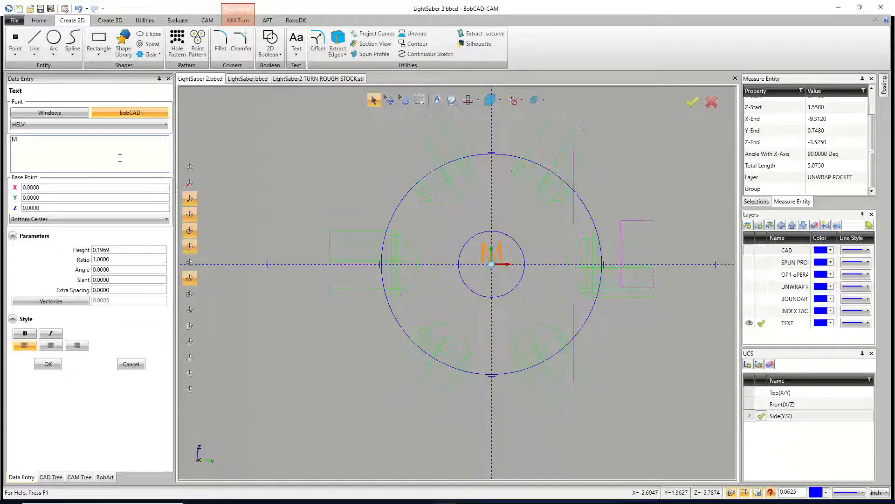
type("ay the Fouth")
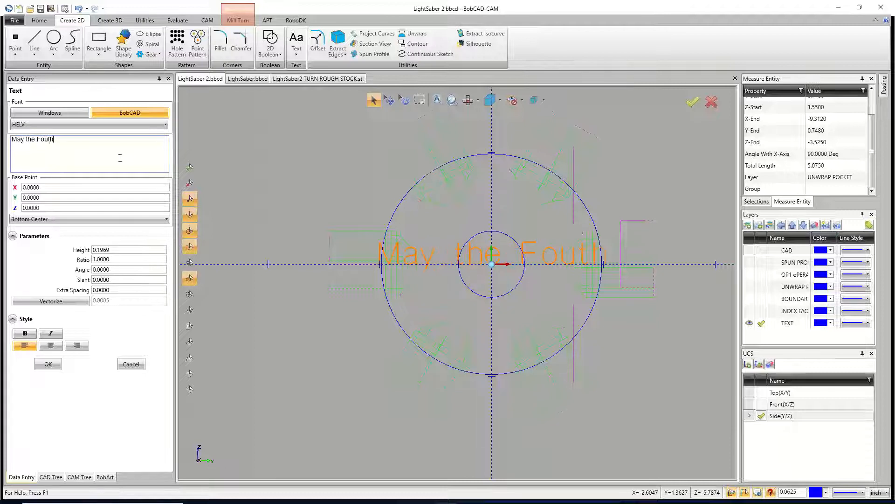
key("BackSpace")
key("BackSpace")
type("rth")
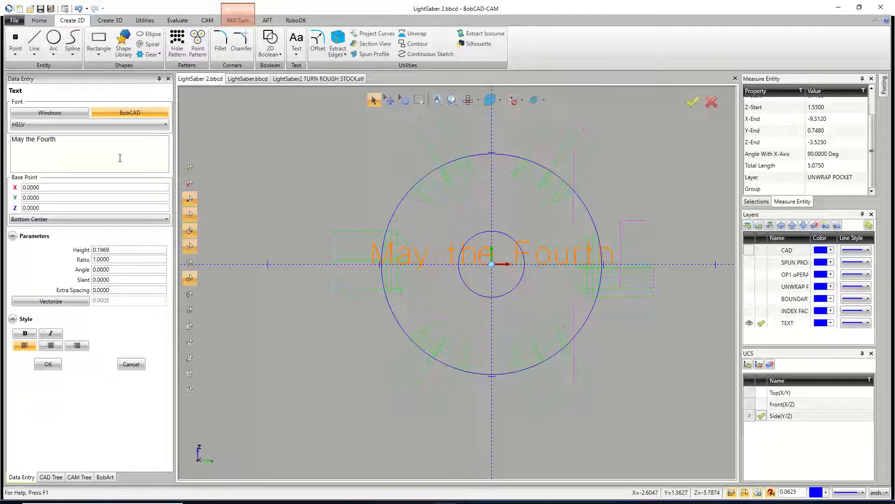
type(" be with you")
key("BackSpace")
key("BackSpace")
key("BackSpace")
key("BackSpace")
key("BackSpace")
key("BackSpace")
key("BackSpace")
key("BackSpace")
key("BackSpace")
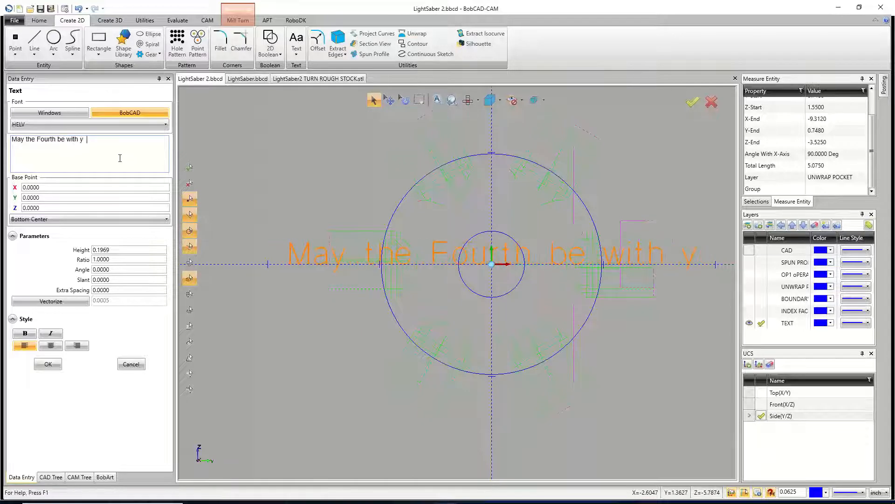
key("BackSpace")
key("BackSpace")
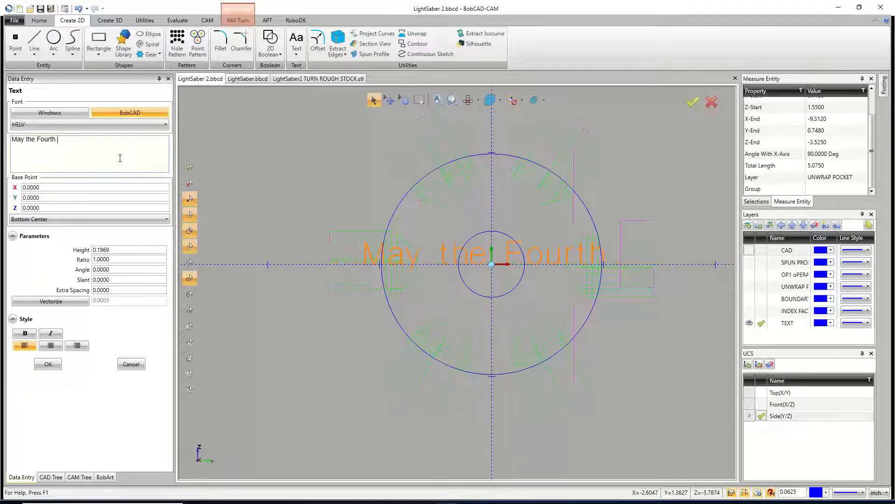
type("Be With You")
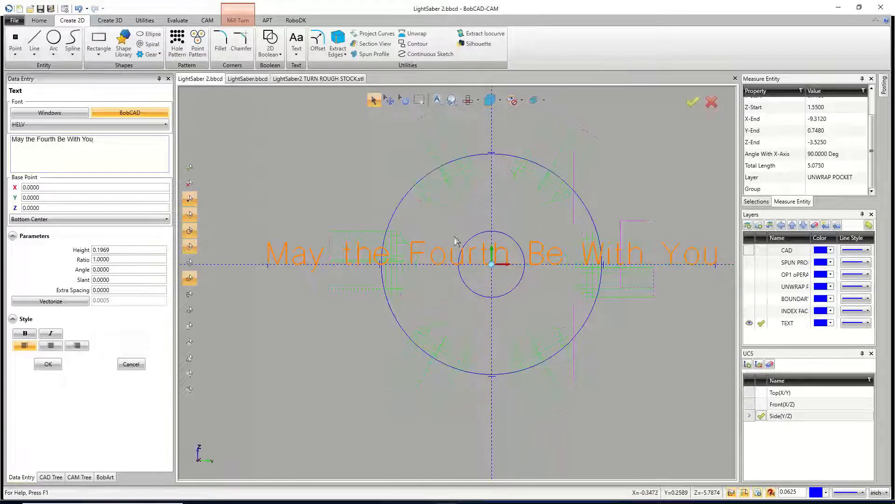
- Create the text at base point 0, 0, 0 with Bottom Center alignment and exit the Text command
scroll(456, 240, "down", 3)
scroll(494, 245, "up", 2)
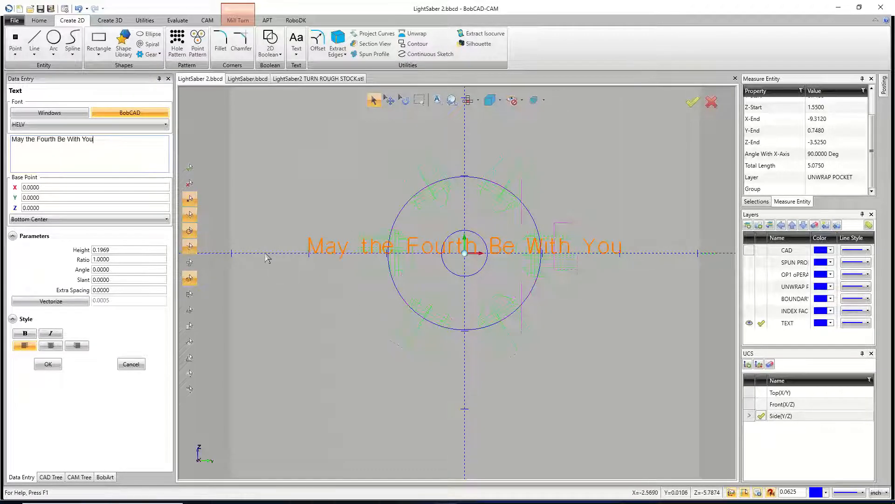
scroll(211, 272, "down", 2)
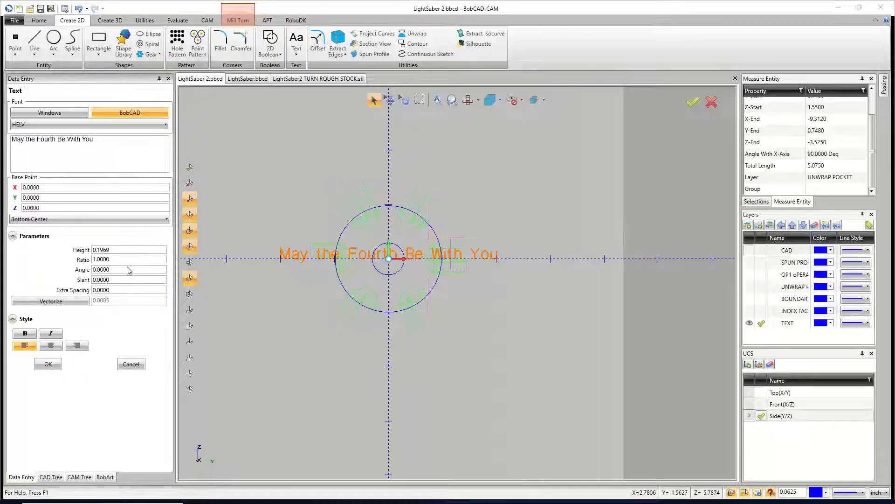
left_click(48, 364)
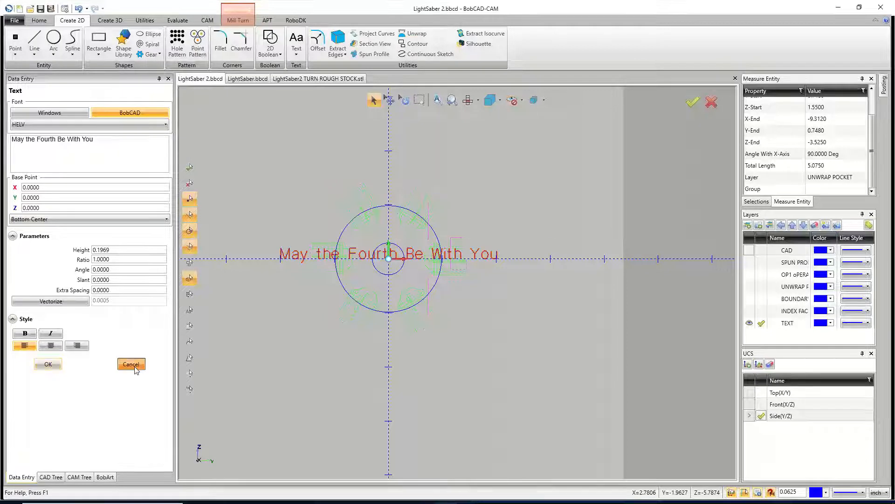
left_click(131, 364)
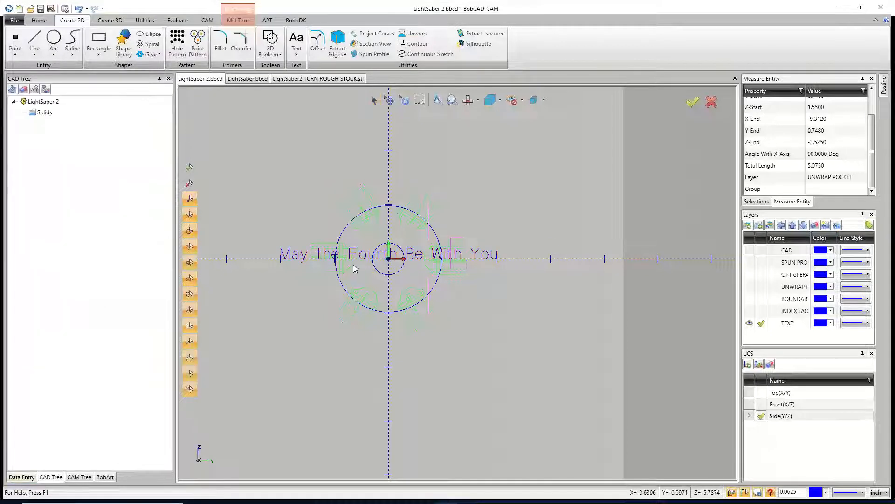
- Run Cleanup / Optimize on all visible geometry, including the circle arcs and the text
left_click(296, 53)
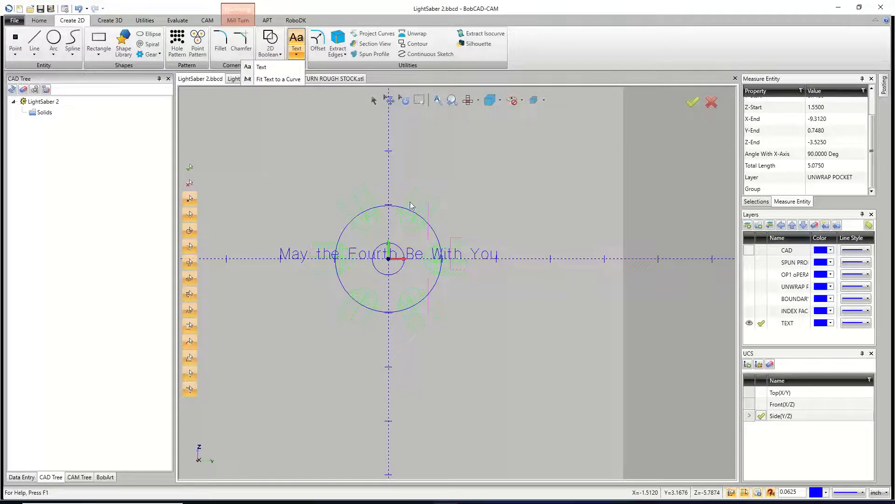
left_click(111, 21)
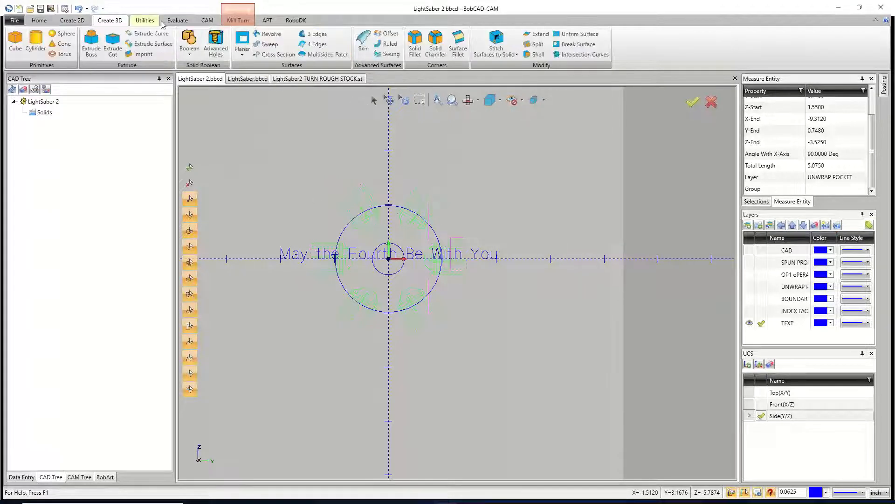
left_click(145, 21)
left_click(387, 44)
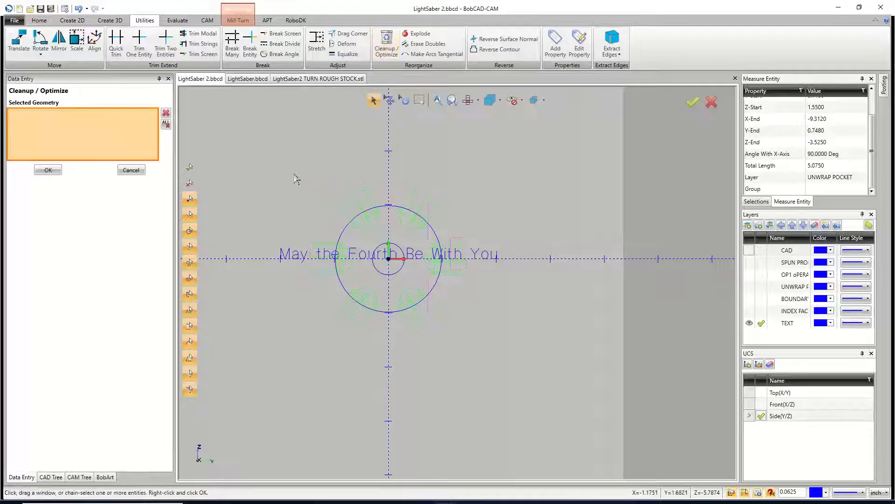
key("ctrl+a")
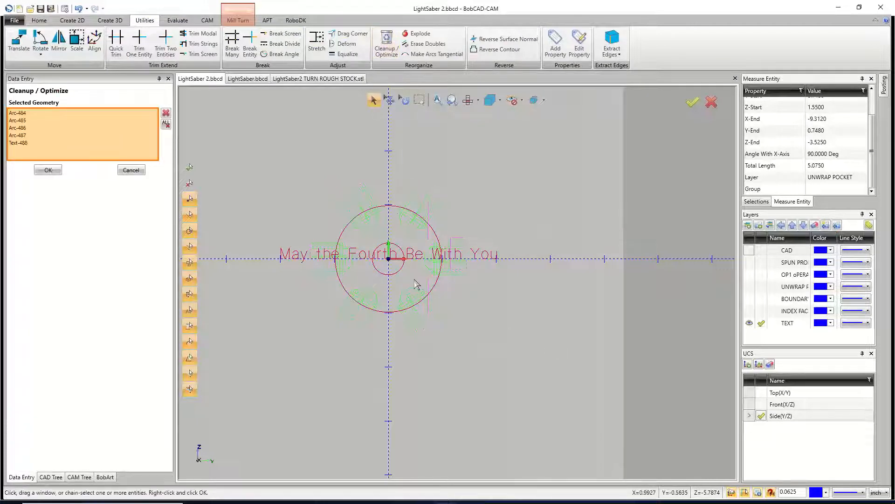
right_click(396, 278)
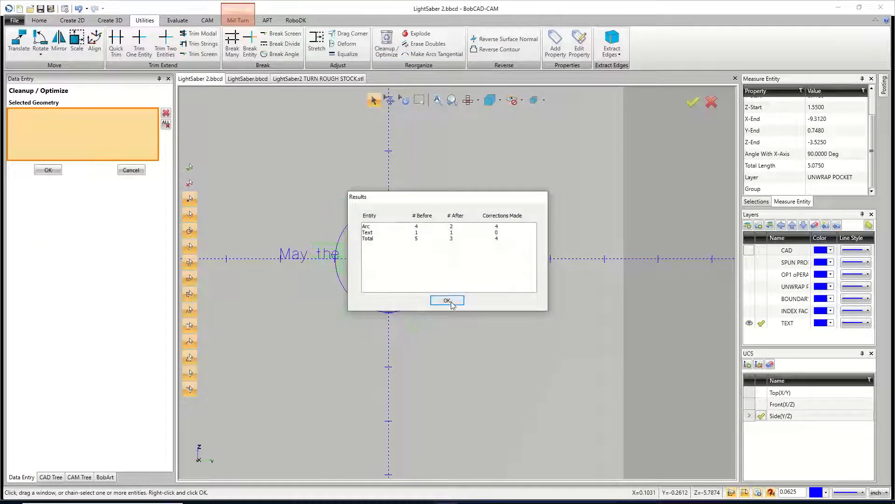
left_click(450, 299)
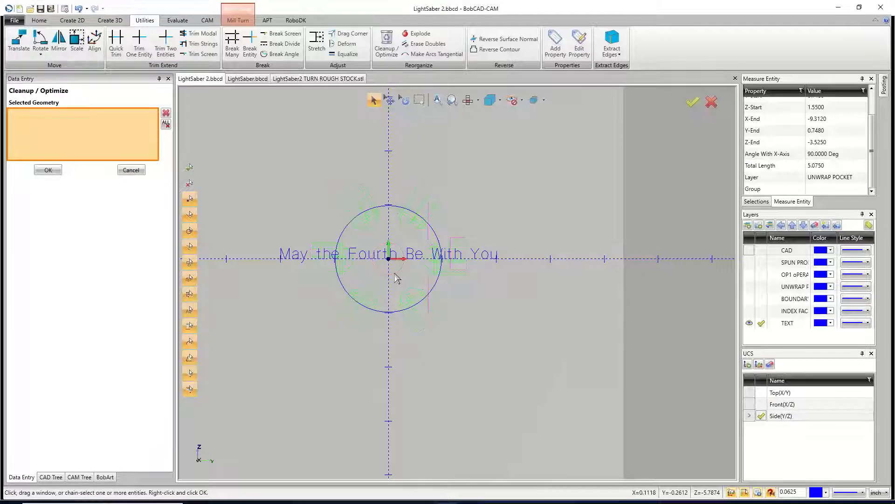
left_click(72, 20)
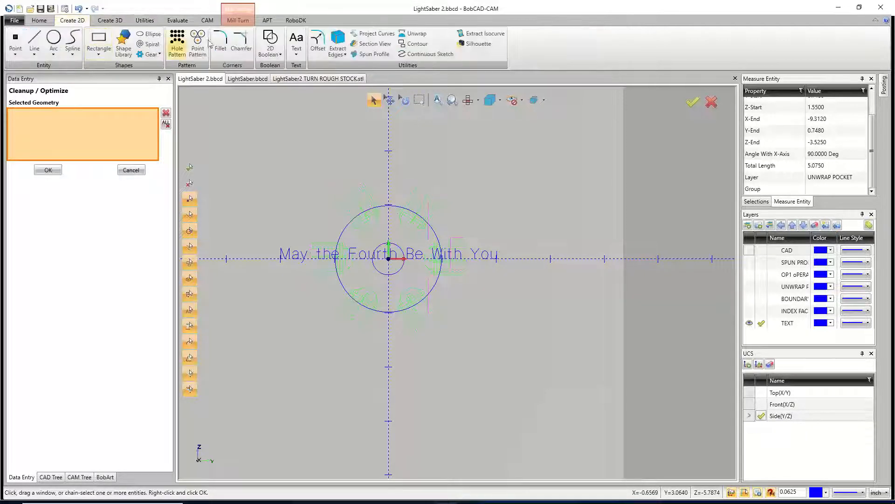
- Try to fit the "May the Fourth Be With You" text to the large outer circle, reversing the curve direction
left_click(297, 52)
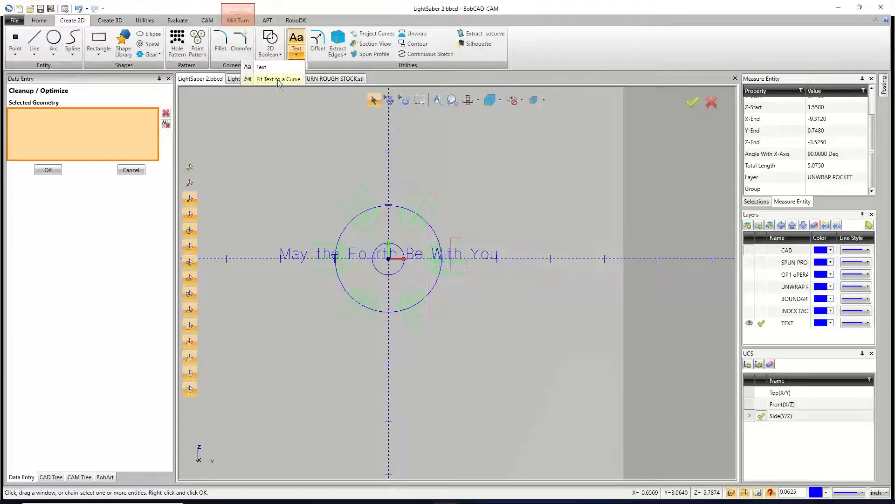
left_click(279, 79)
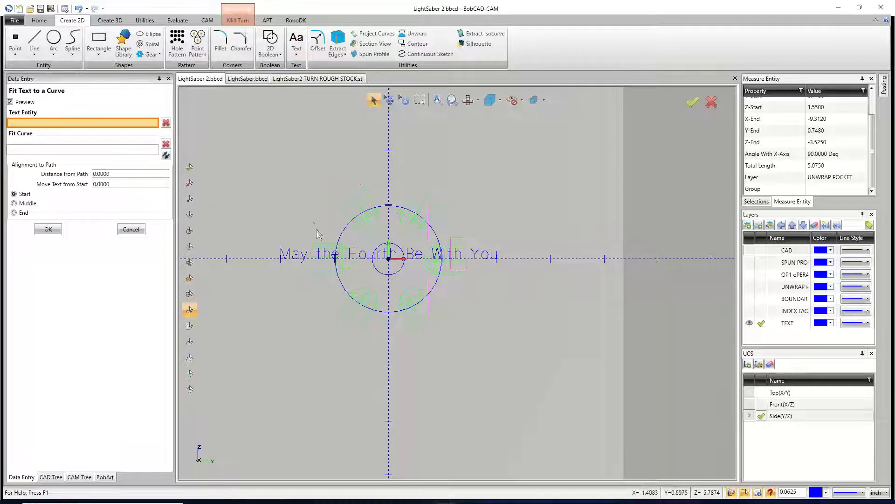
left_click(320, 256)
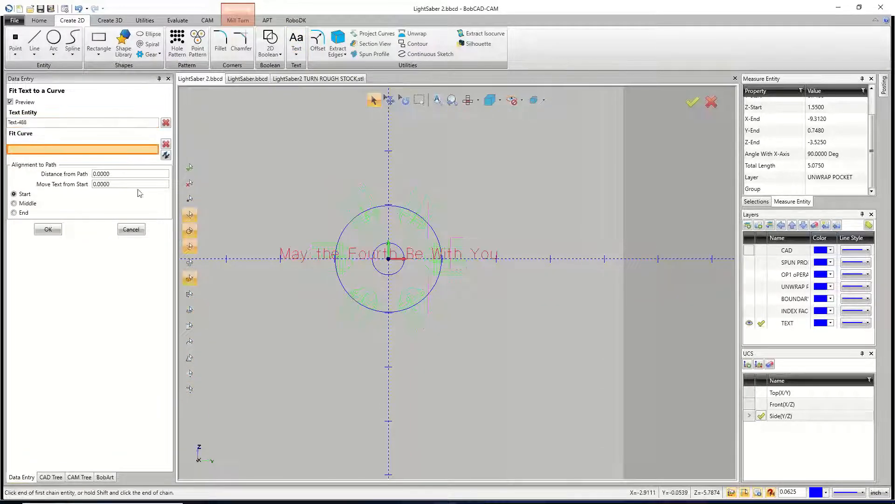
left_click(438, 238)
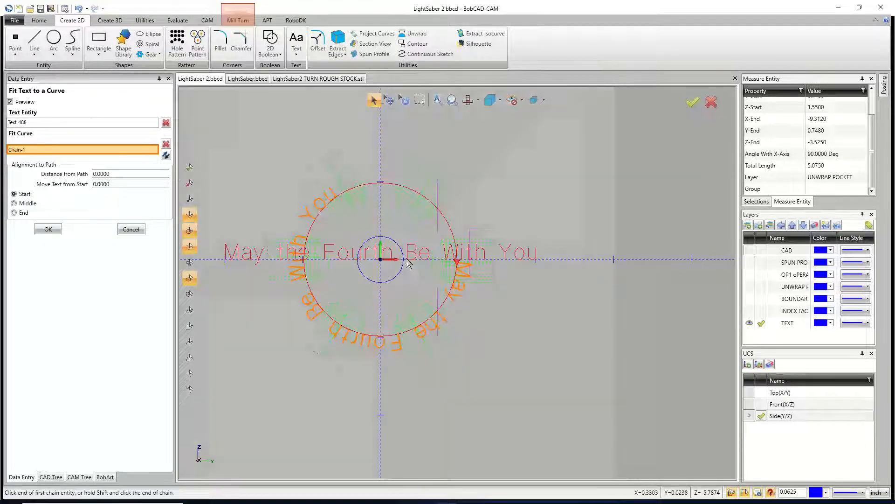
scroll(446, 256, "up", 1)
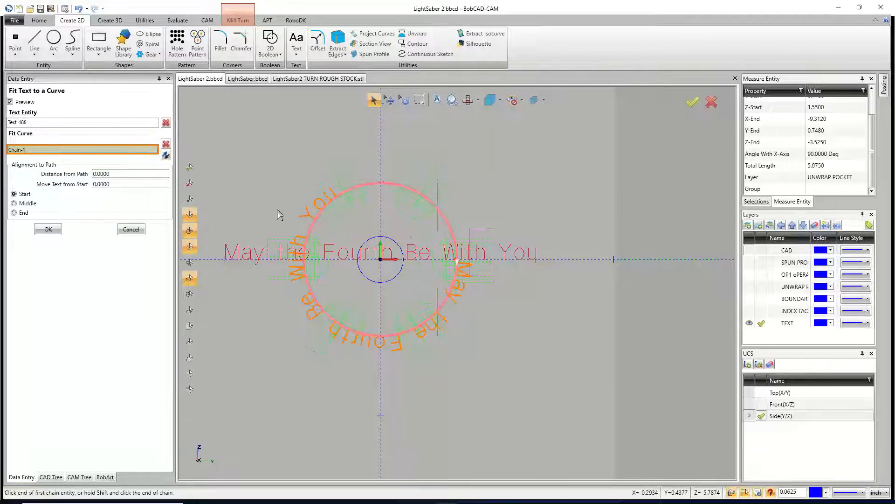
left_click(166, 155)
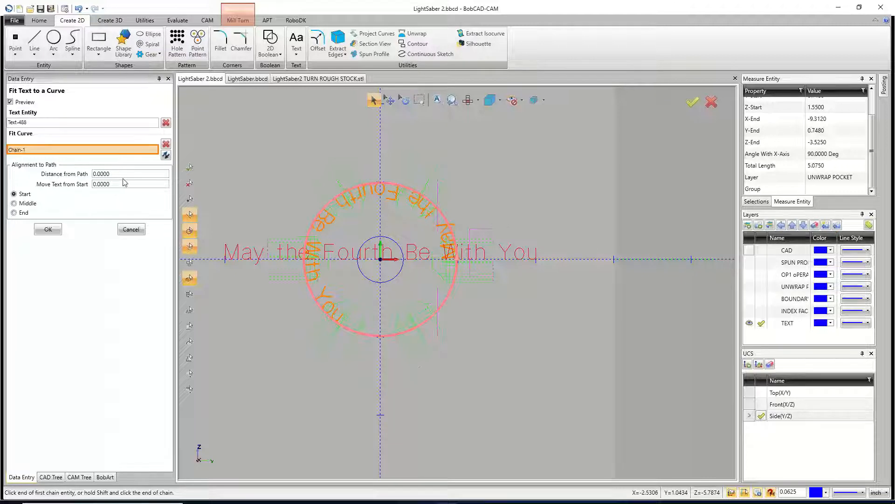
- Try to fit the text to the small inner circle instead, with a distance from path of 0.25, and exit the command
left_click(166, 144)
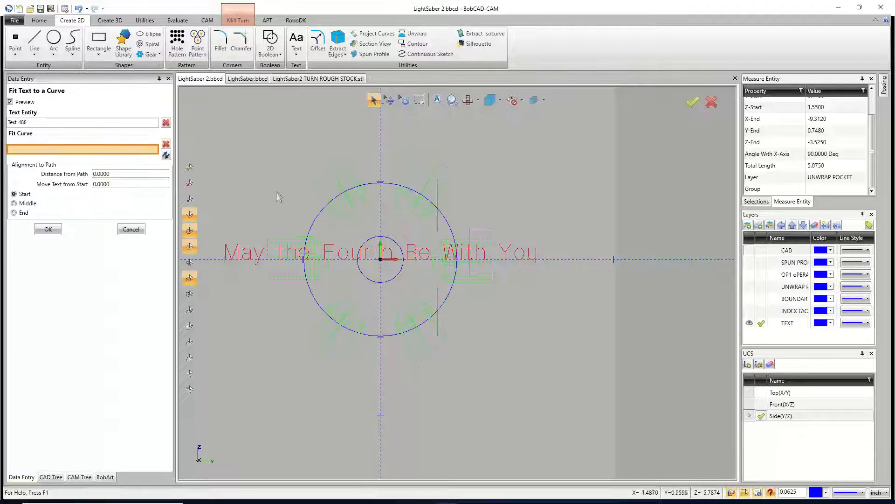
left_click(399, 271)
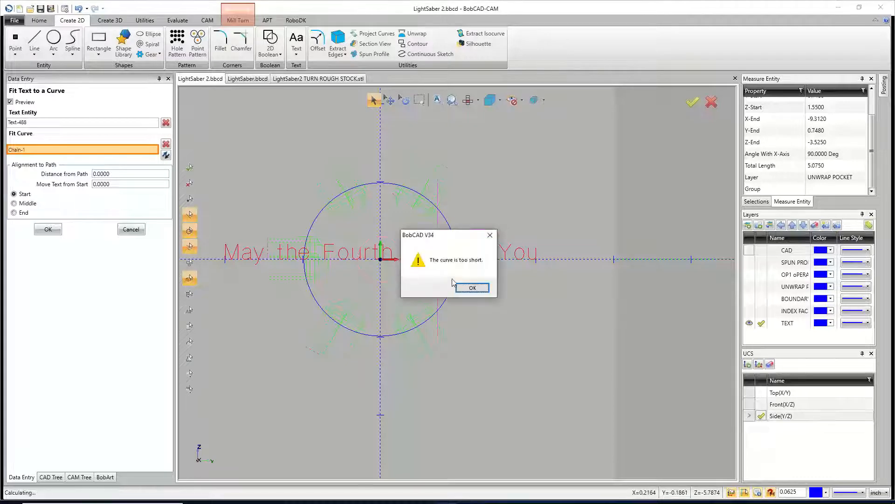
left_click(467, 289)
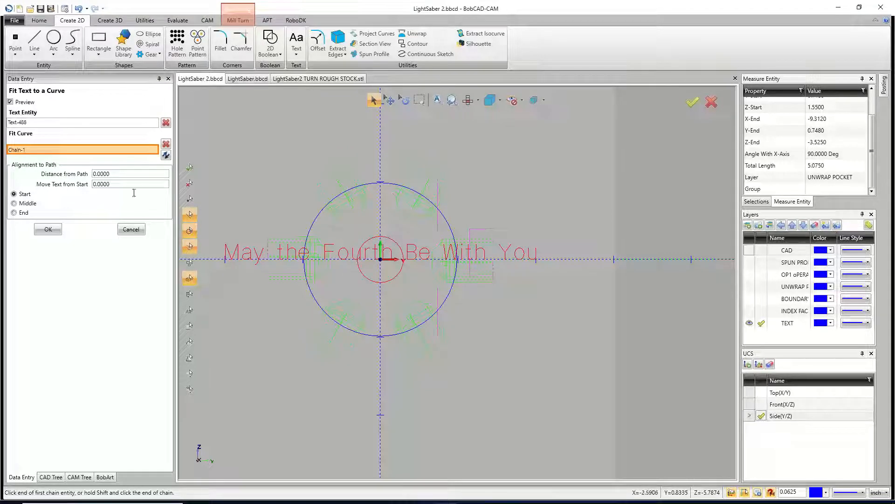
left_click(107, 174)
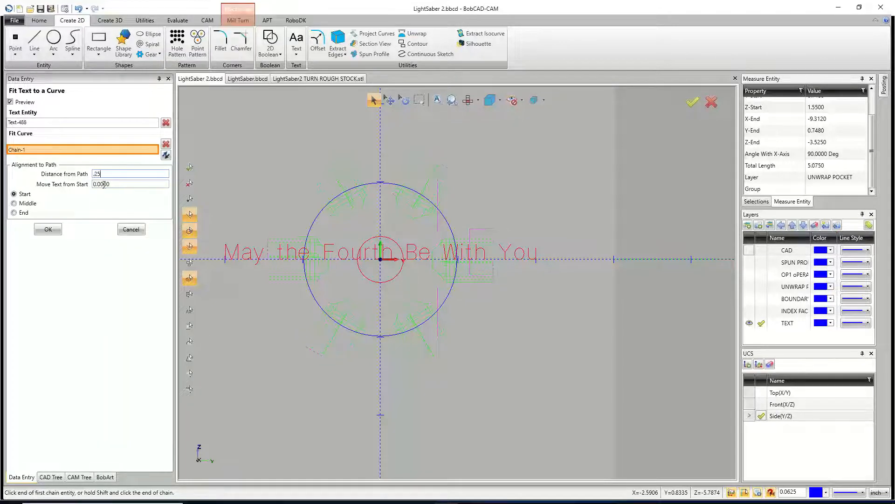
left_click(119, 183)
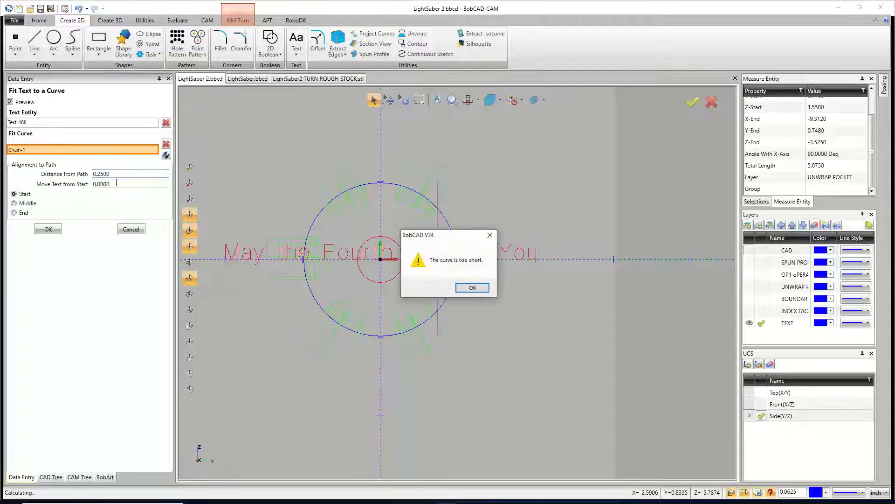
left_click(472, 287)
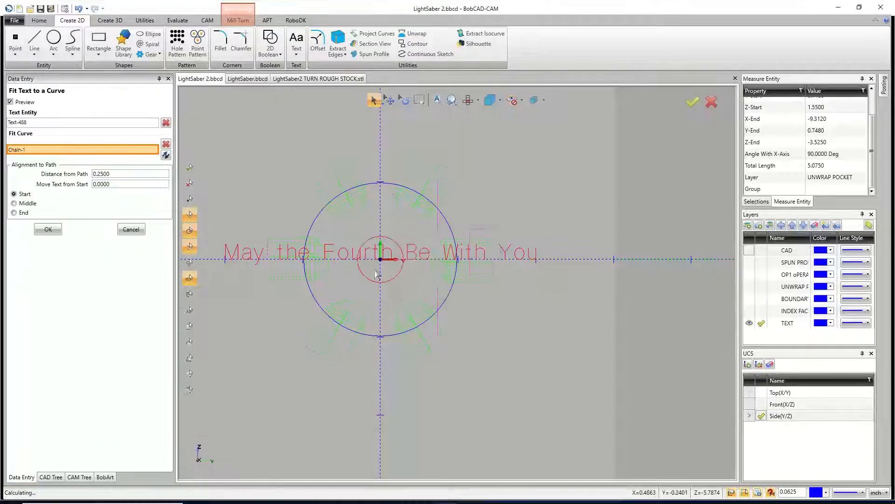
left_click(132, 230)
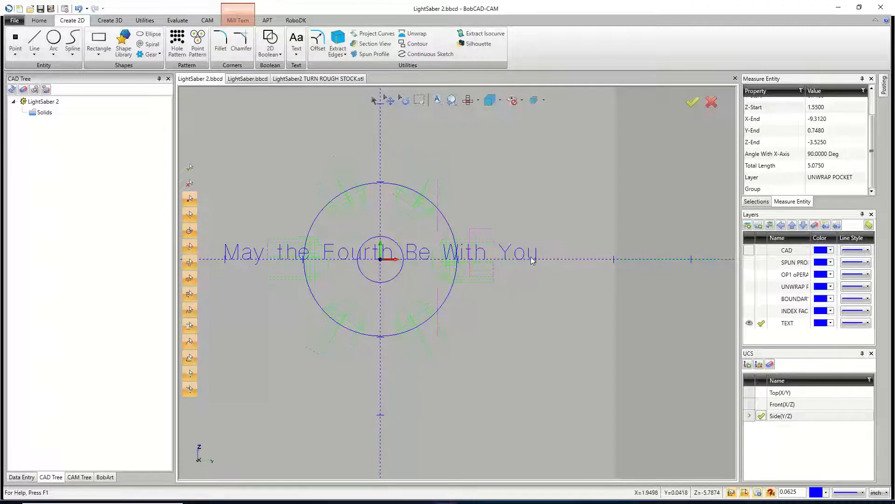
- Switch to Calculator and divide 4 by 3.14159 to find the circle diameter the text needs
mouse_move(262, 502)
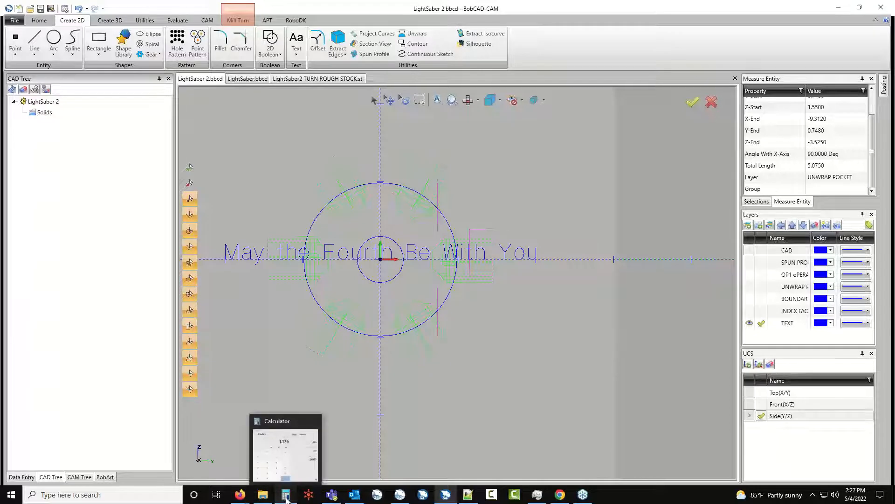
left_click(286, 449)
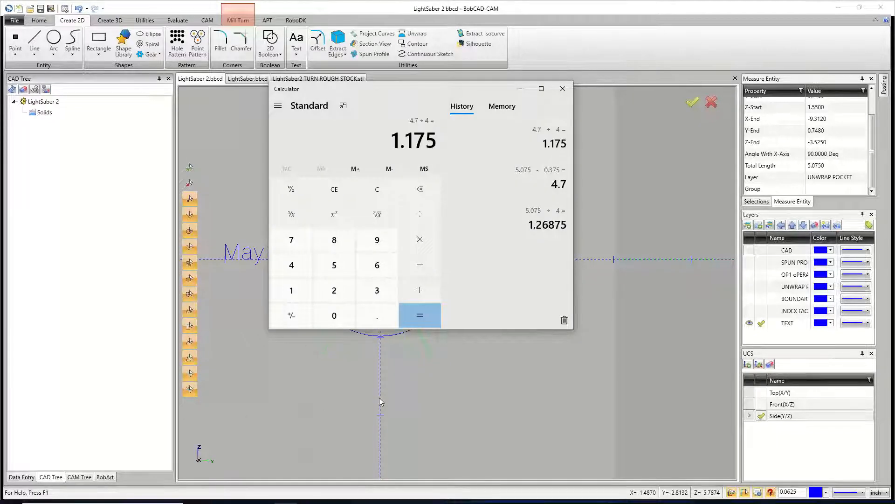
type("4/3.1")
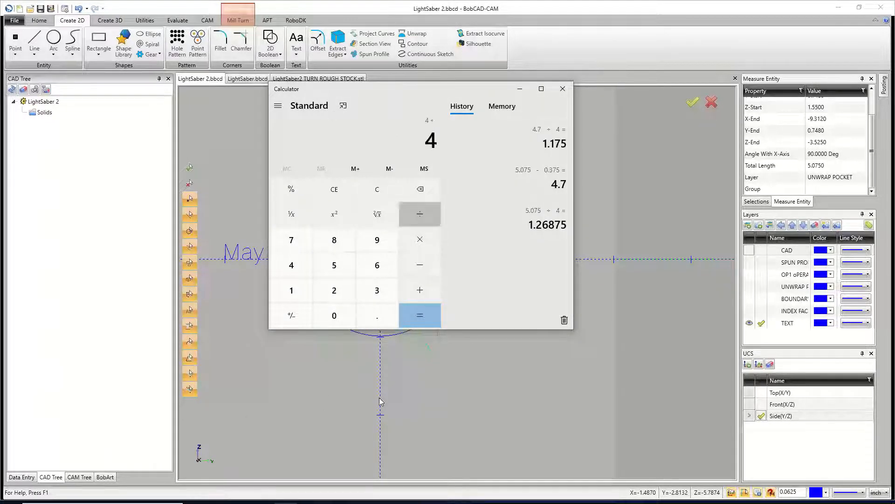
type("4159")
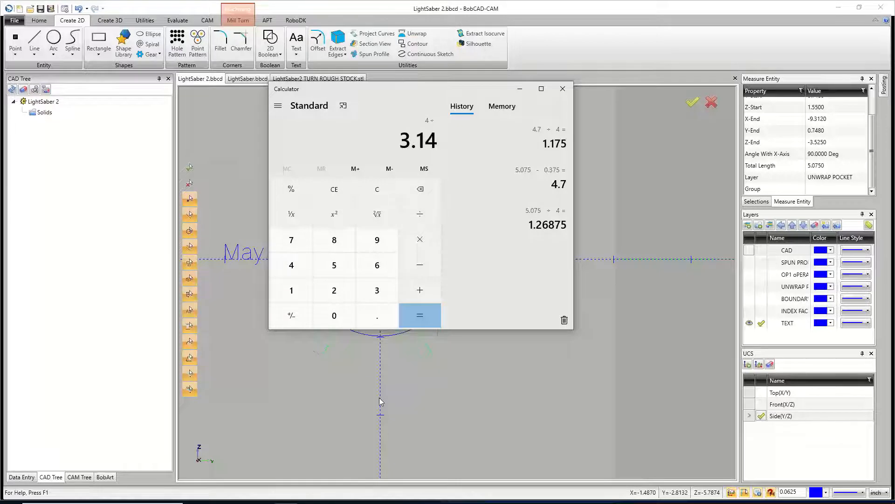
key("Return")
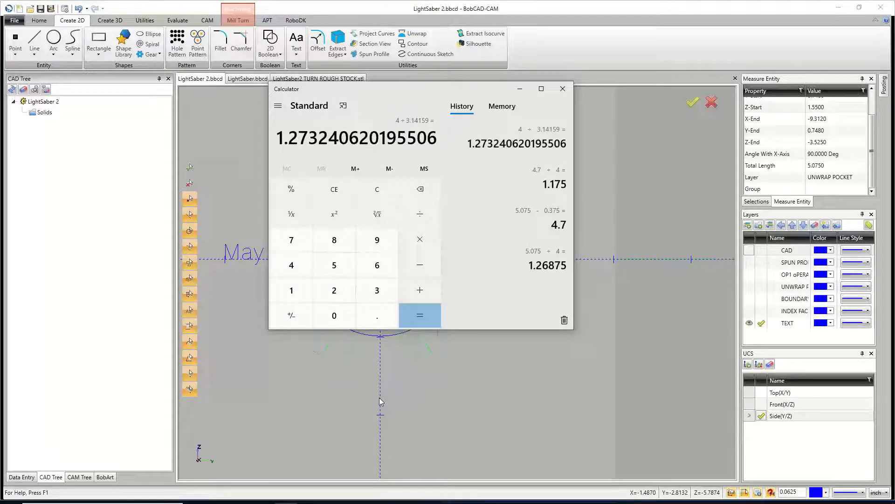
left_click(520, 91)
- Create a full circle with a diameter of 1.25 inches centred at 0, 0, 0 and exit the Arc command
left_click(53, 40)
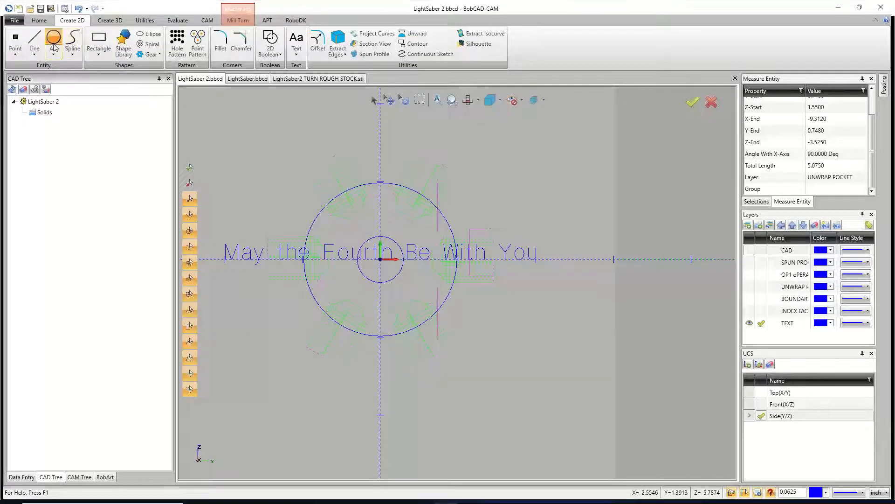
double_click(112, 233)
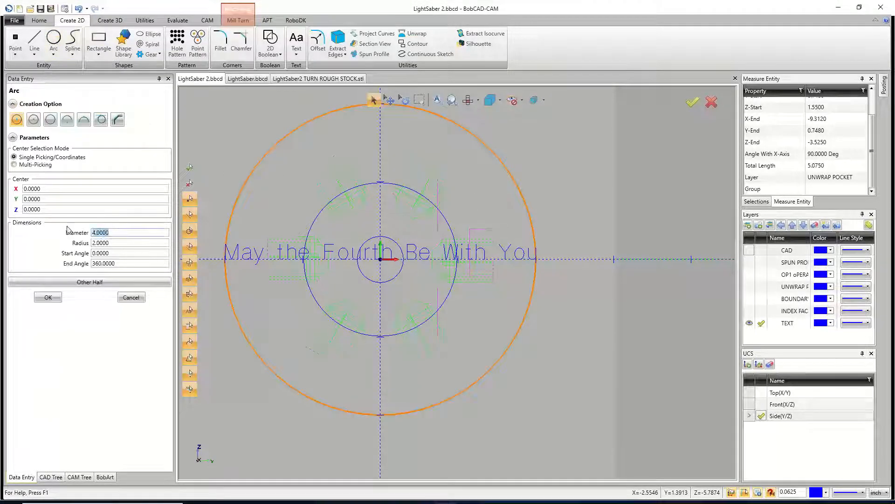
type("1.25")
left_click(120, 242)
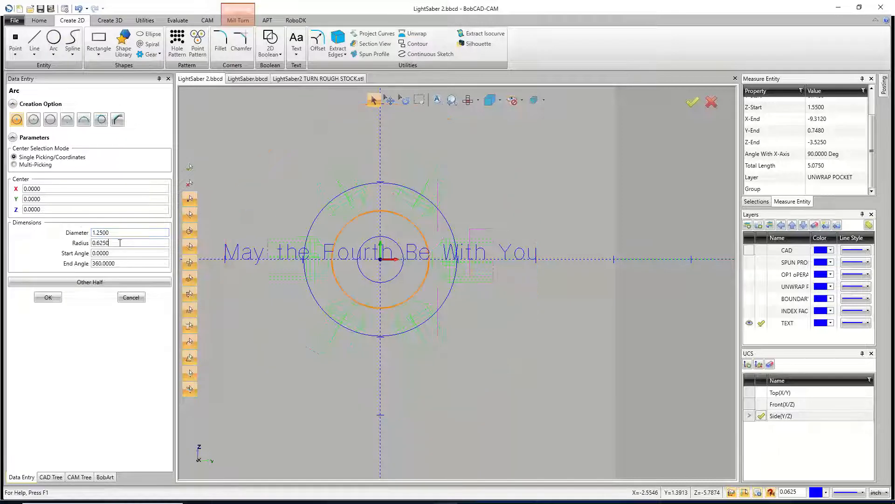
left_click(48, 297)
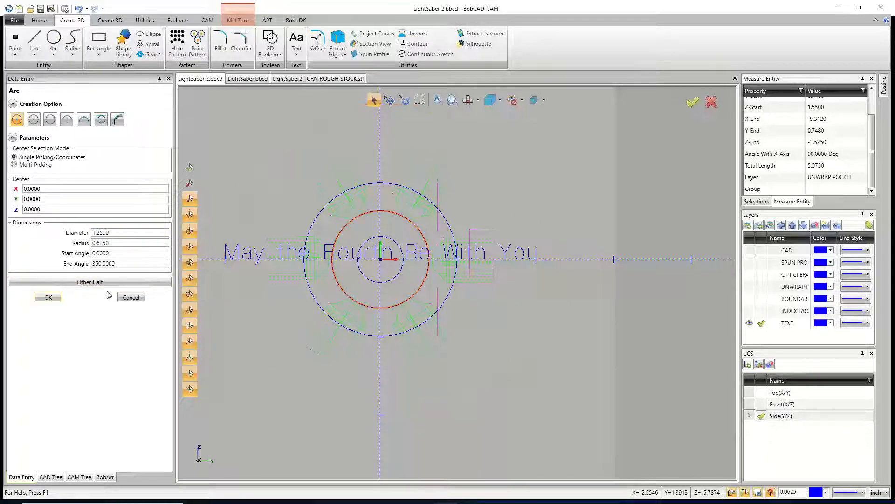
left_click(132, 297)
- Try to fit the text to the 1.25-inch circle with a distance from path of 0.25, and exit the command
left_click(296, 53)
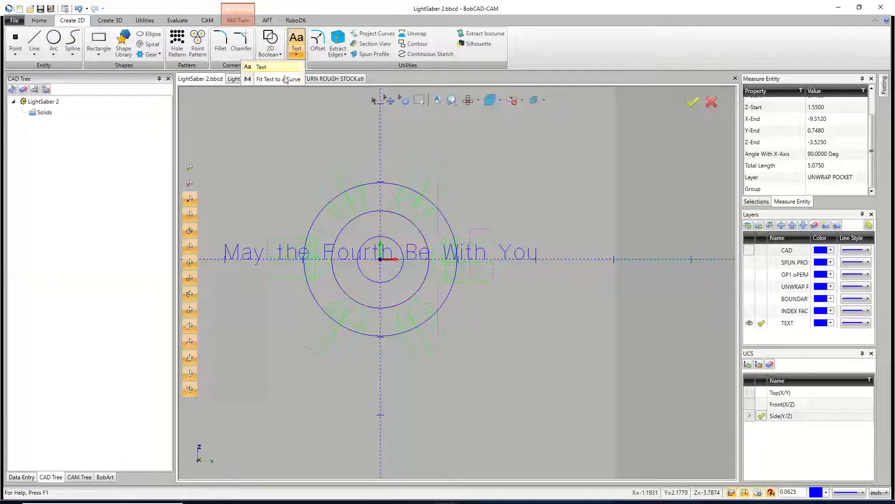
left_click(284, 80)
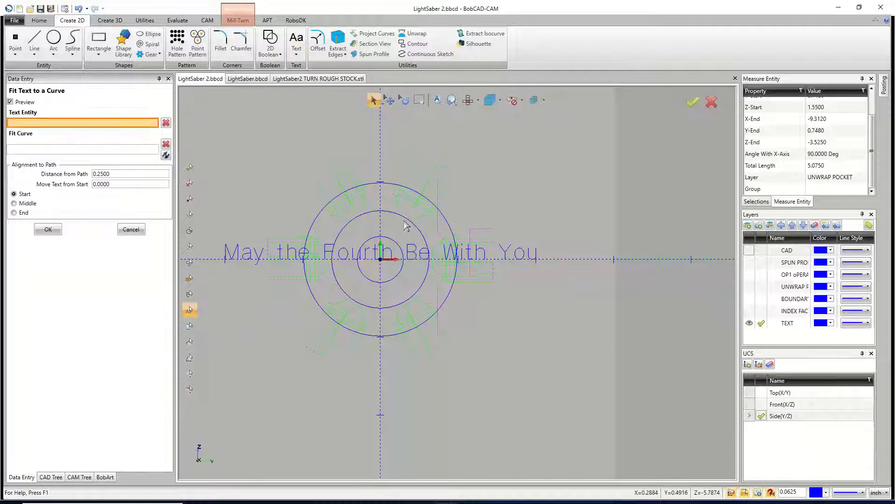
left_click(359, 255)
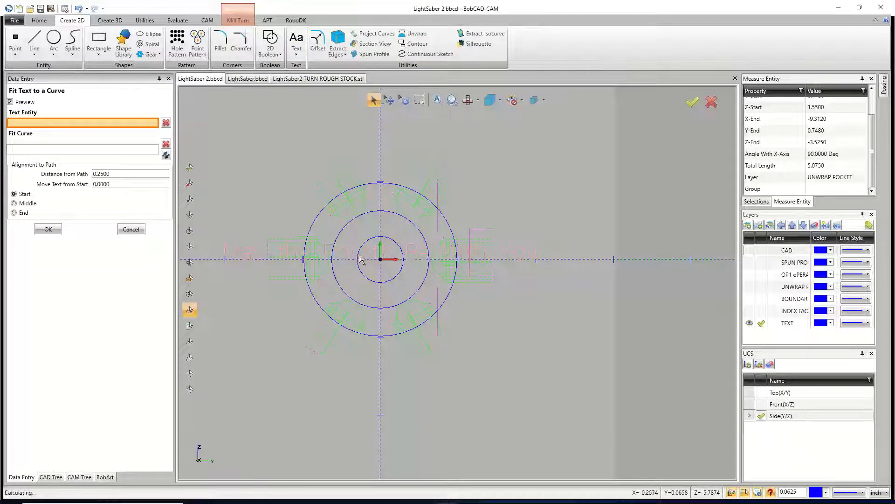
left_click(412, 226)
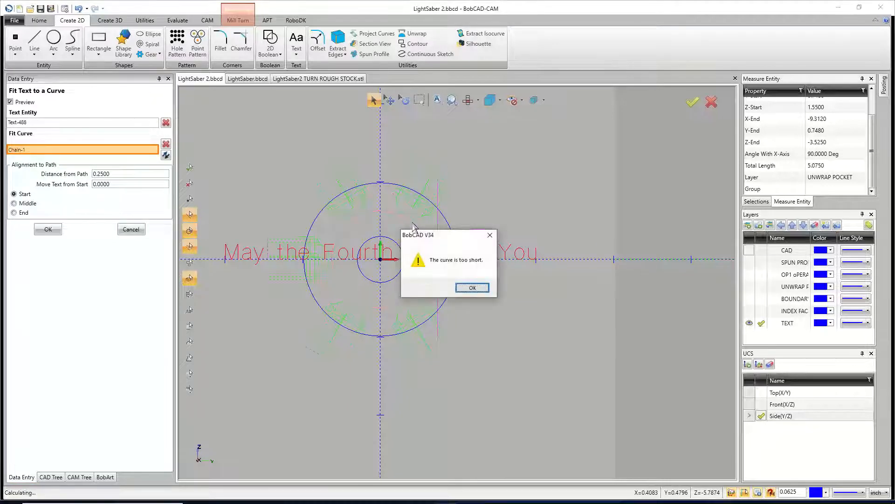
left_click(472, 287)
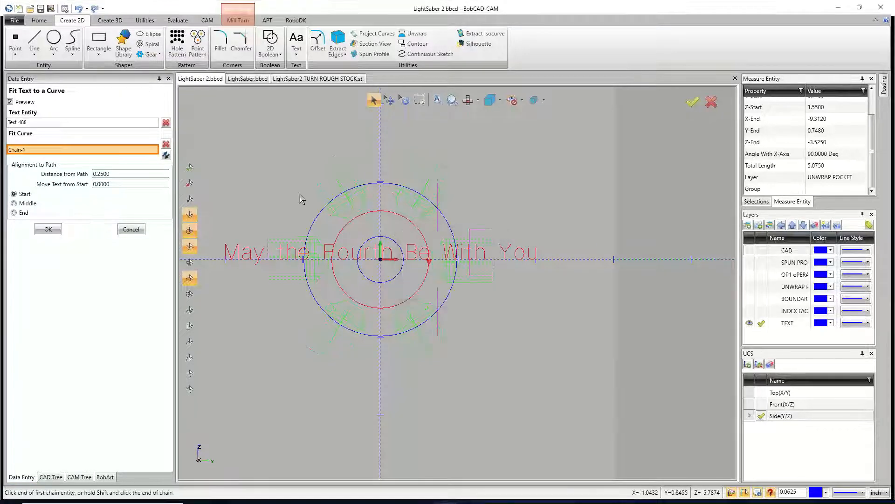
left_click(472, 287)
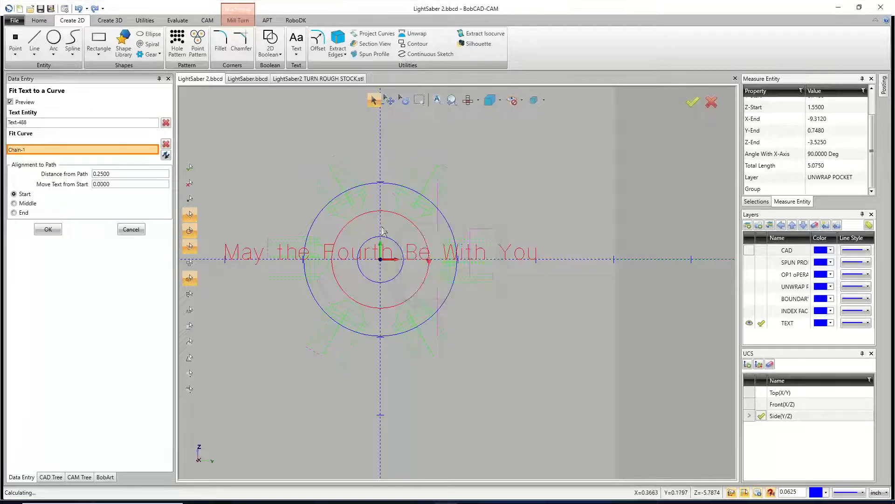
left_click(131, 229)
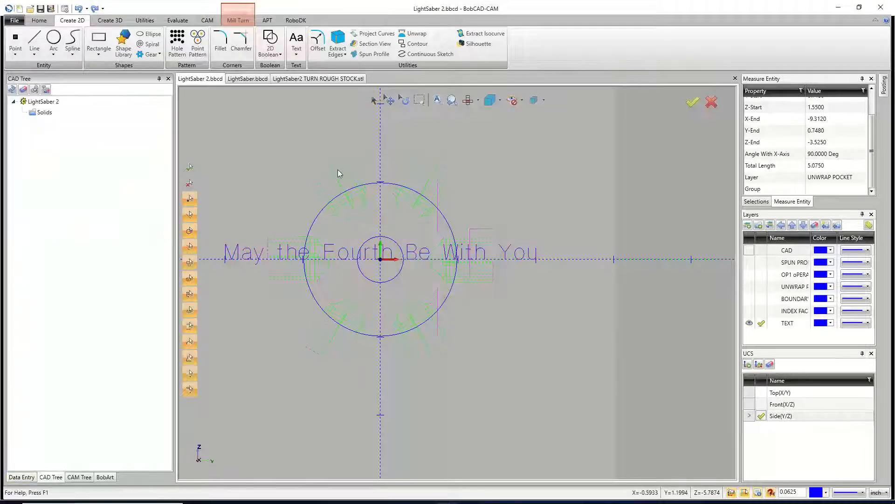
- Restore the 1.25-inch circle by redoing its creation
left_click(96, 9)
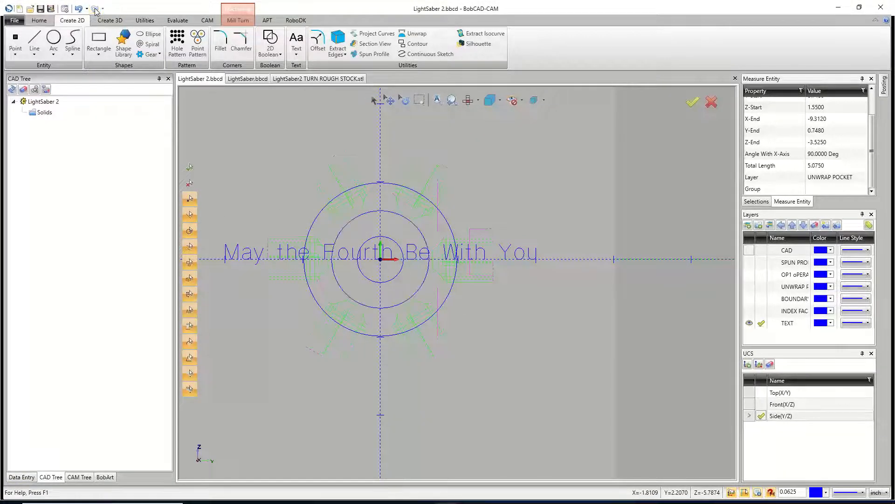
left_click(78, 8)
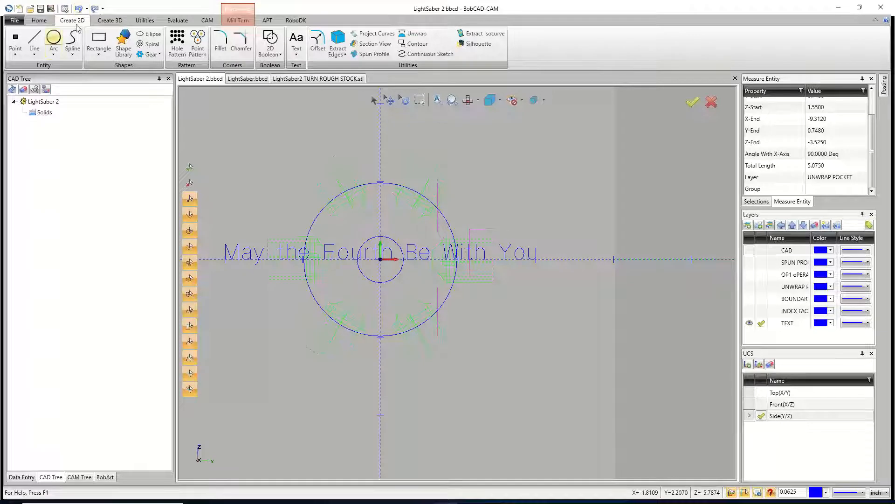
left_click(95, 9)
- Try a full circle with a diameter of 2 inches centred at 0, 0, 0, and undo it
left_click(54, 40)
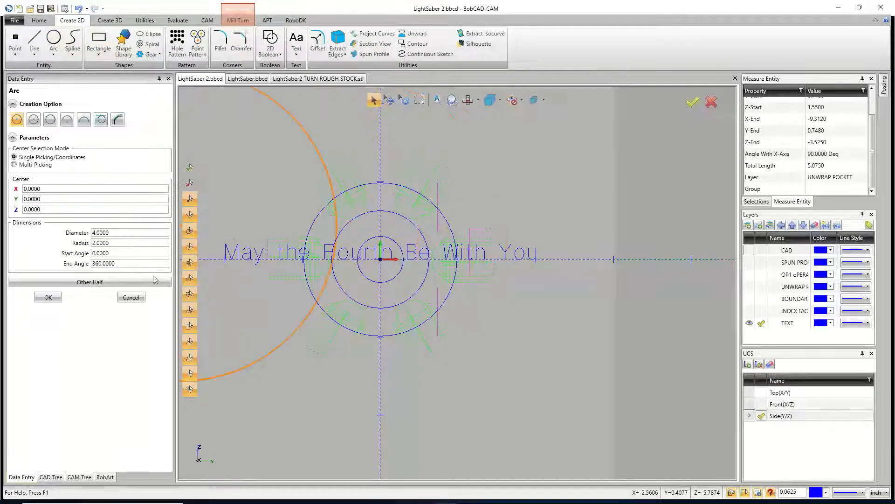
left_click(287, 496)
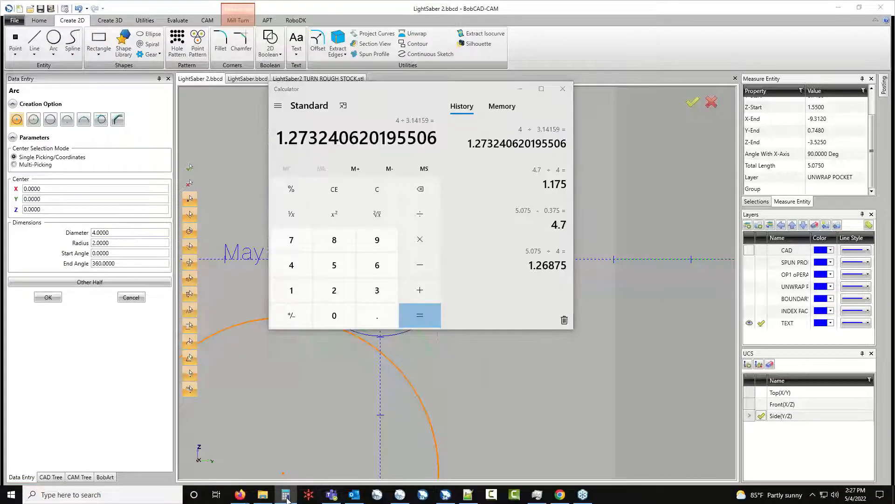
left_click(287, 497)
left_click(74, 232)
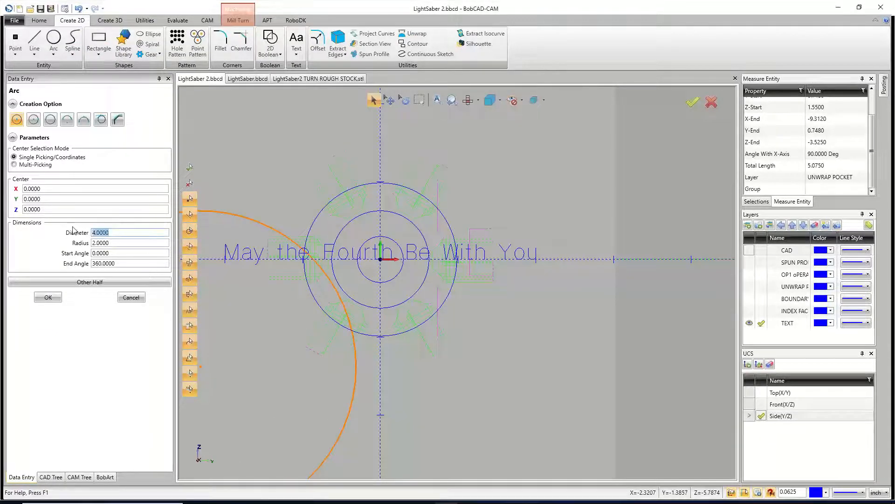
type("2")
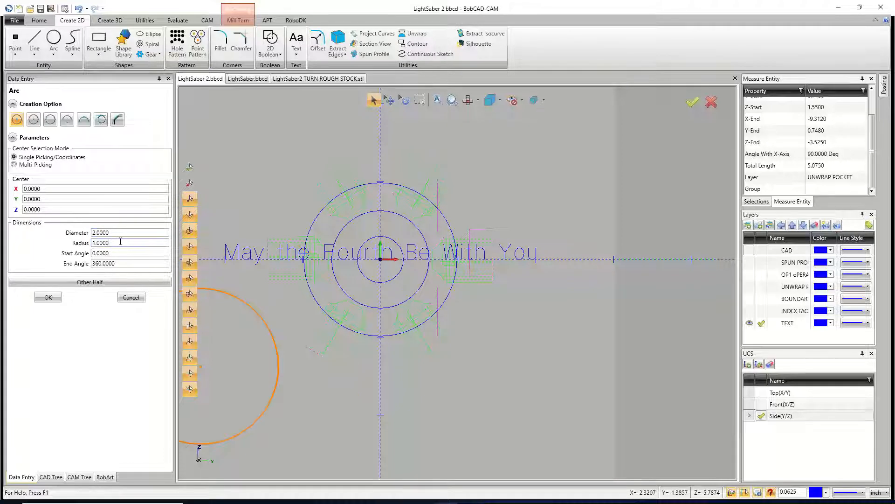
left_click(48, 299)
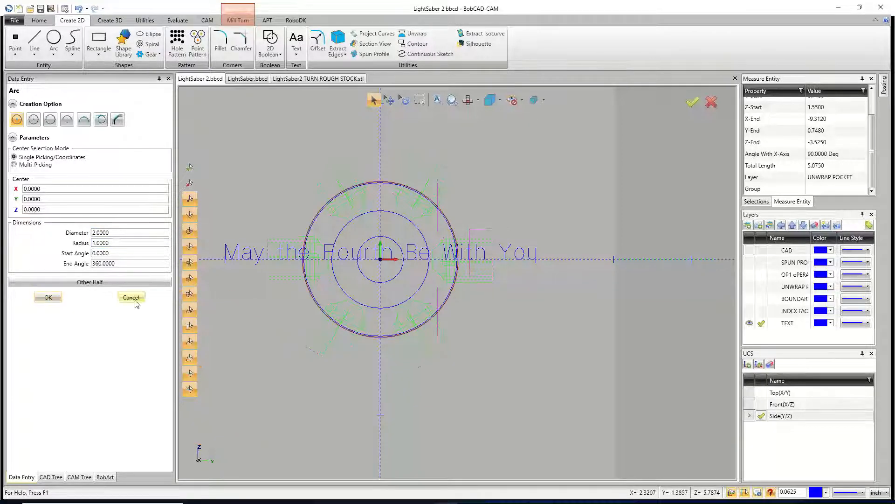
left_click(131, 297)
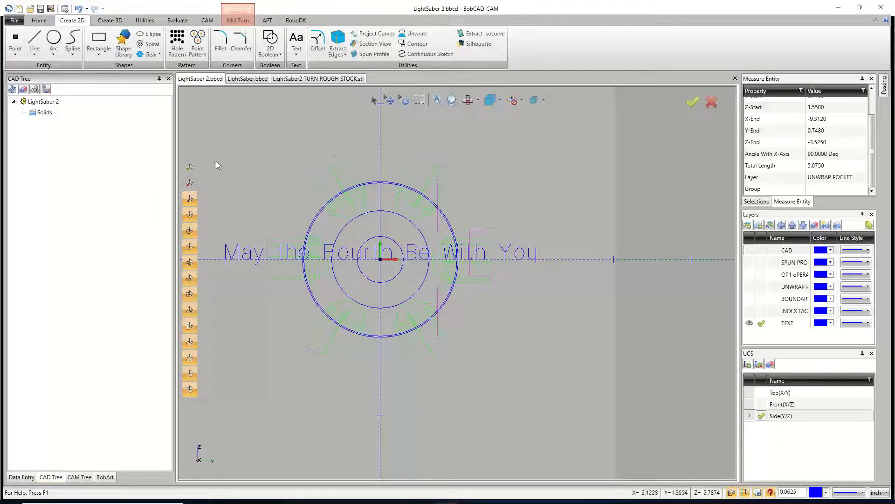
key("ctrl+z")
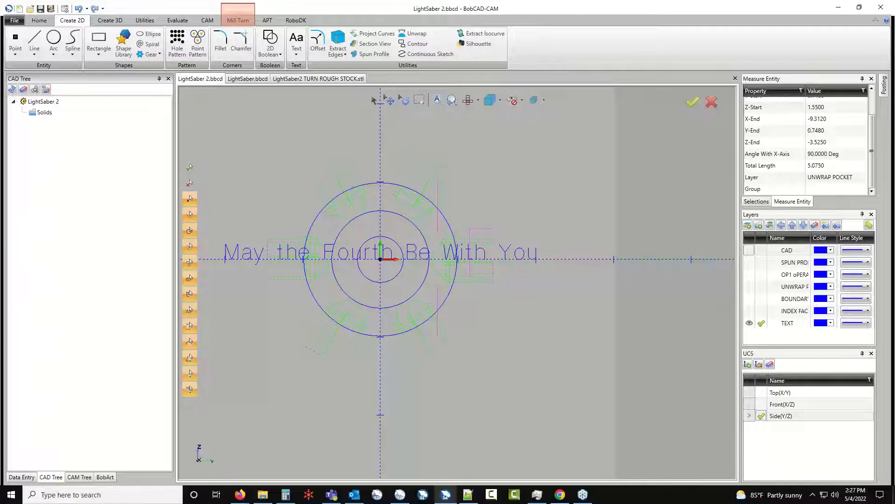
- Create a full circle with a diameter of 1.5 inches centred at 0, 0, 0 and exit the Arc command
left_click(54, 40)
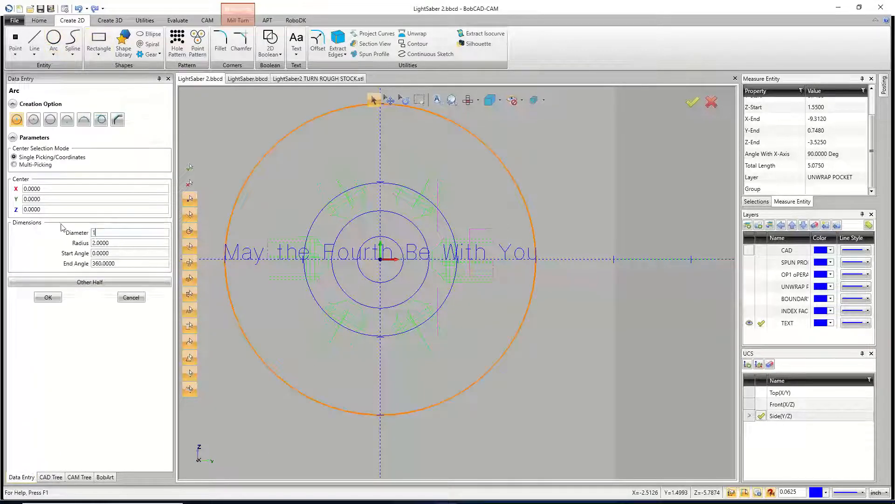
left_click(116, 240)
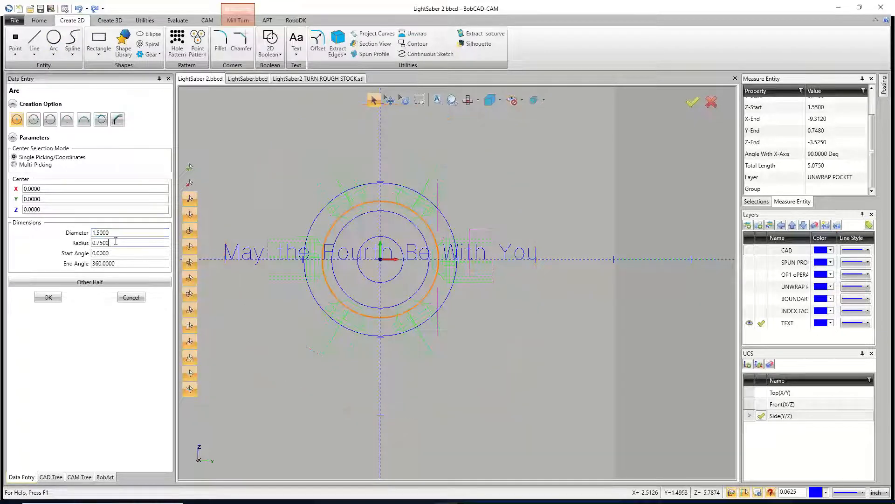
left_click(48, 297)
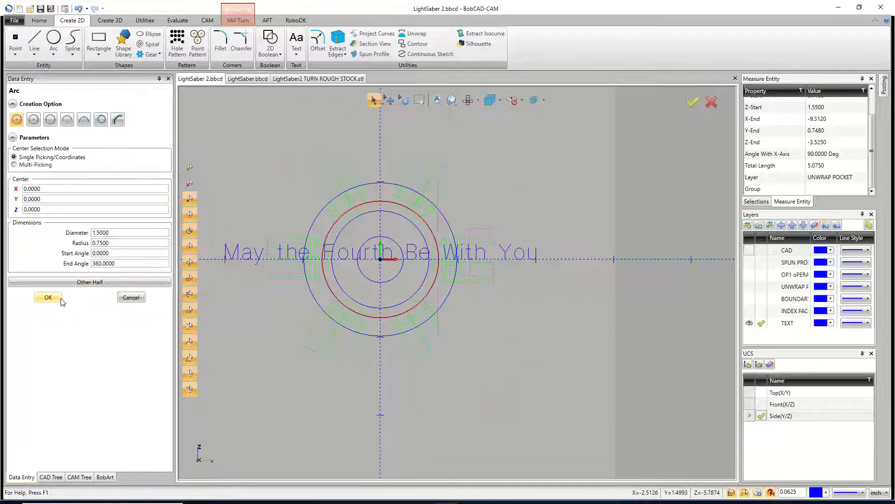
left_click(131, 297)
- Measure the total length of the 1.5-inch circle
left_click(145, 21)
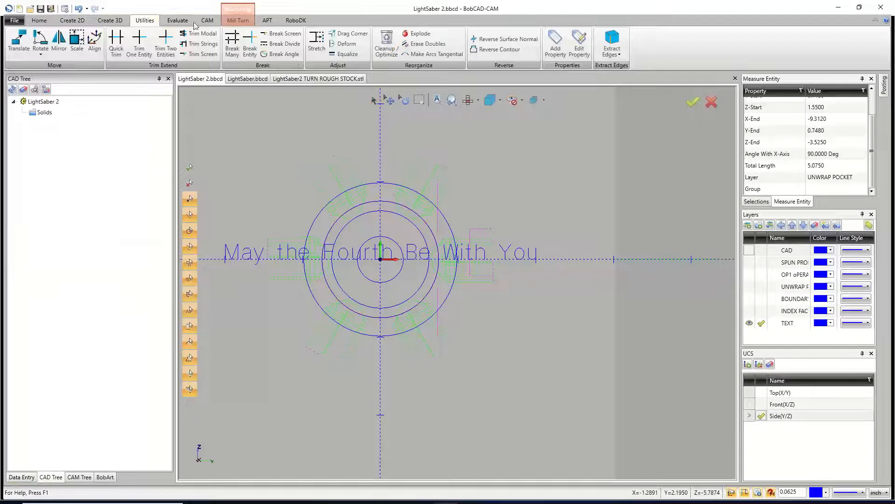
left_click(177, 20)
left_click(208, 44)
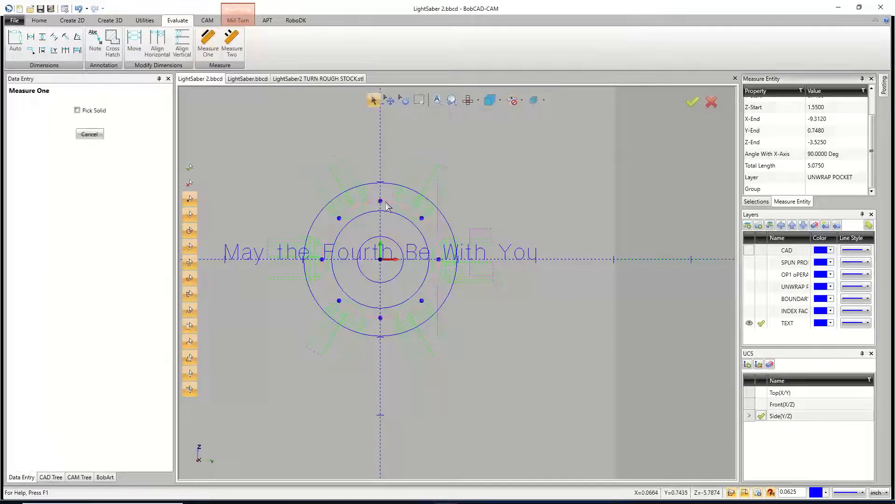
left_click(381, 201)
scroll(828, 173, "down", 2)
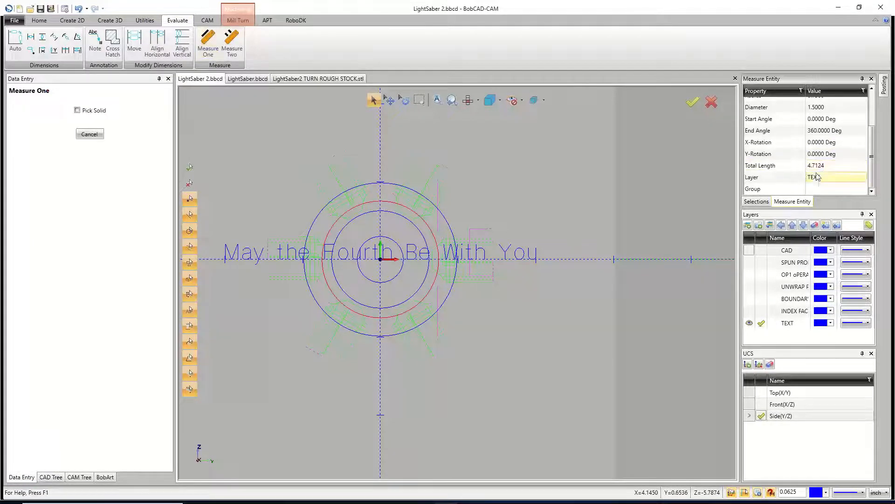
- Fit the text to the 1.5-inch circle with a distance from path of 0, and reverse the curve's direction
left_click(110, 20)
left_click(143, 20)
left_click(72, 21)
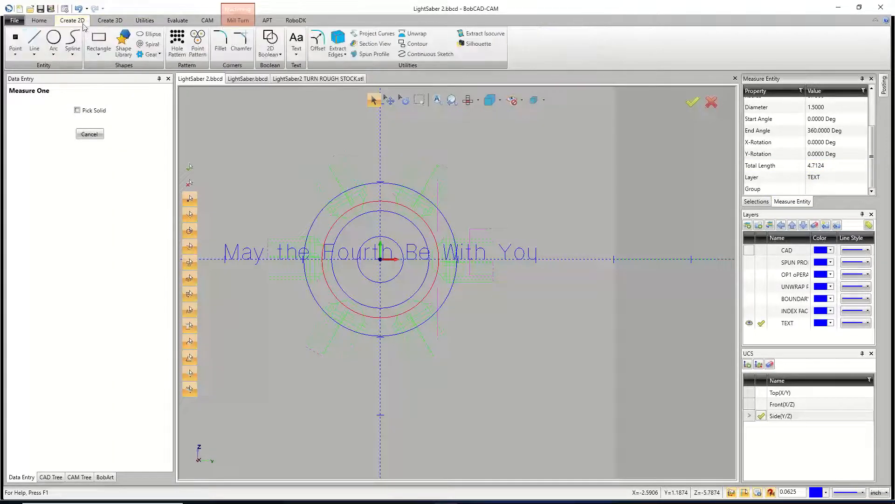
left_click(299, 55)
left_click(292, 82)
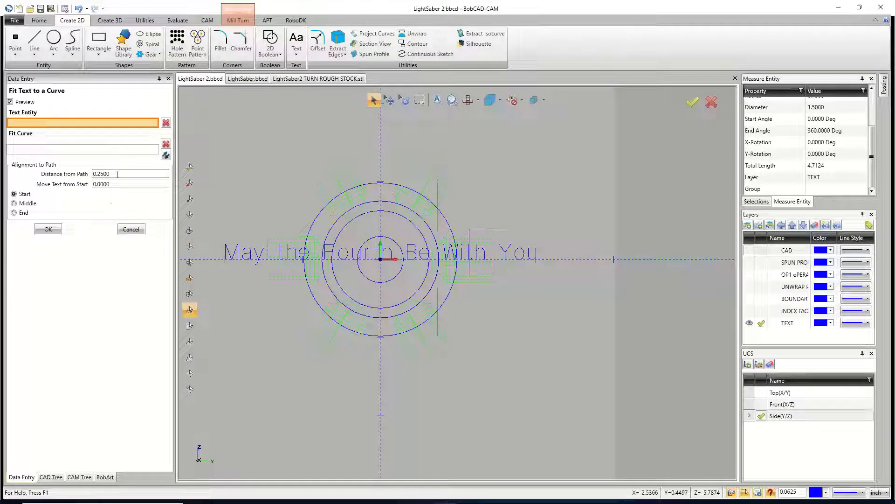
left_click_drag(116, 174, 92, 174)
type("00")
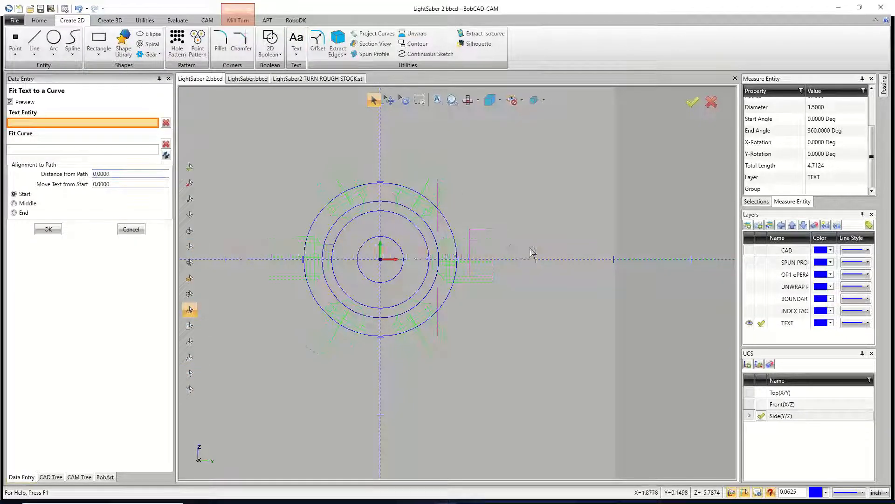
left_click(486, 258)
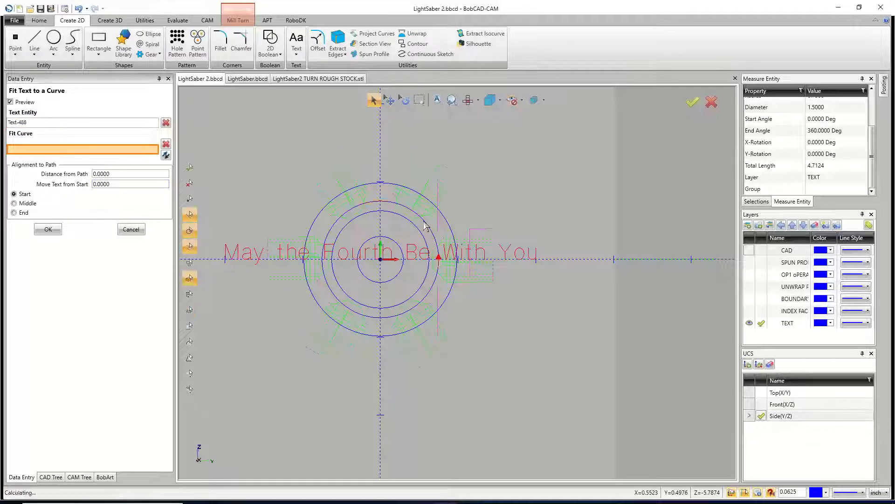
left_click(427, 224)
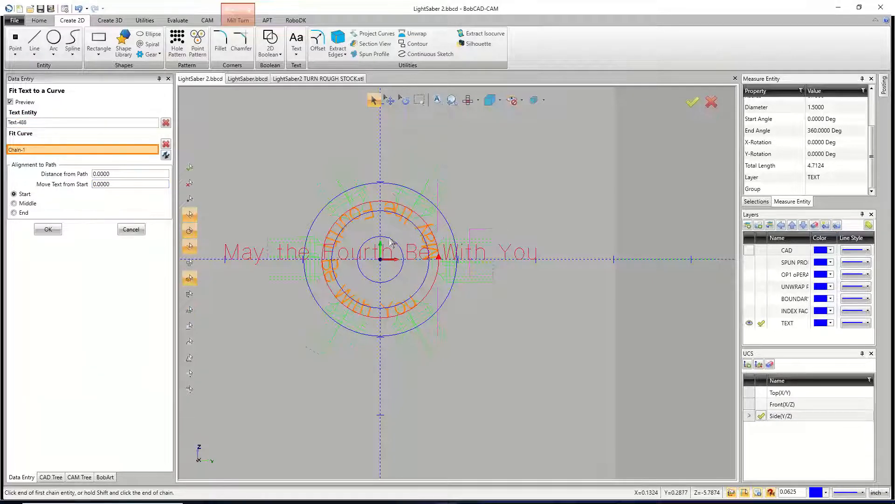
left_click(441, 260)
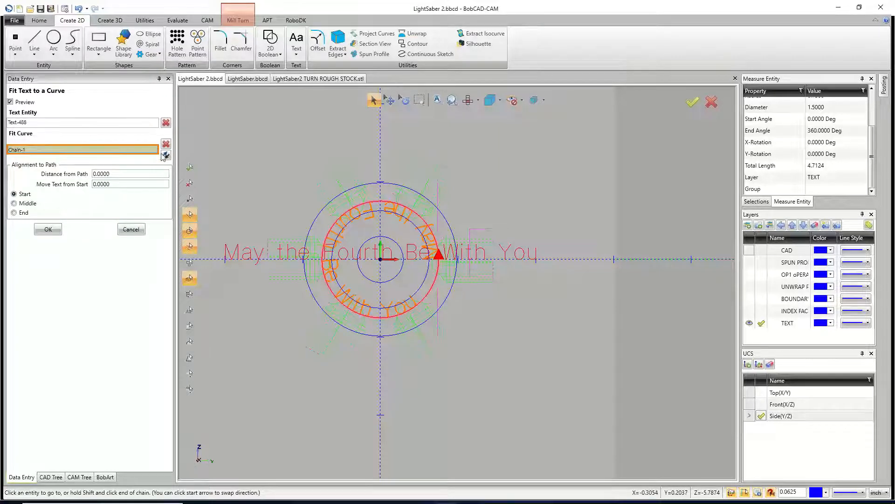
left_click(164, 155)
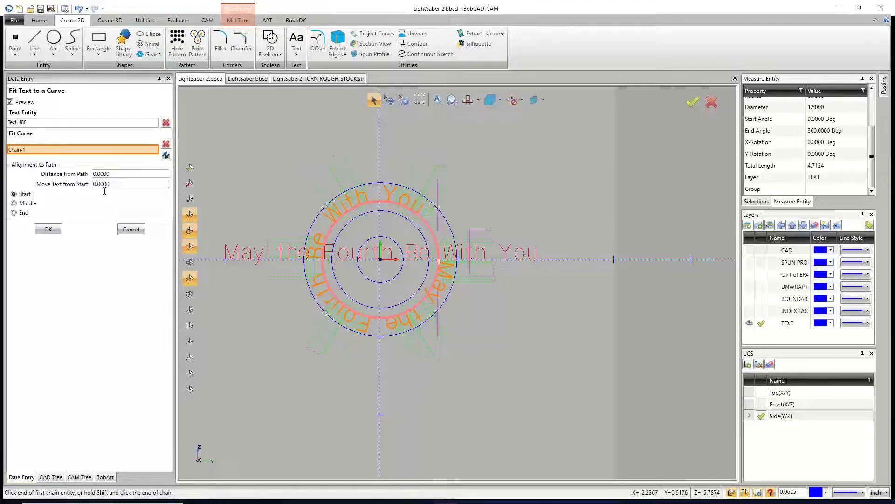
- Try a distance from path of -0.0625 for the fitted text
left_click(123, 175)
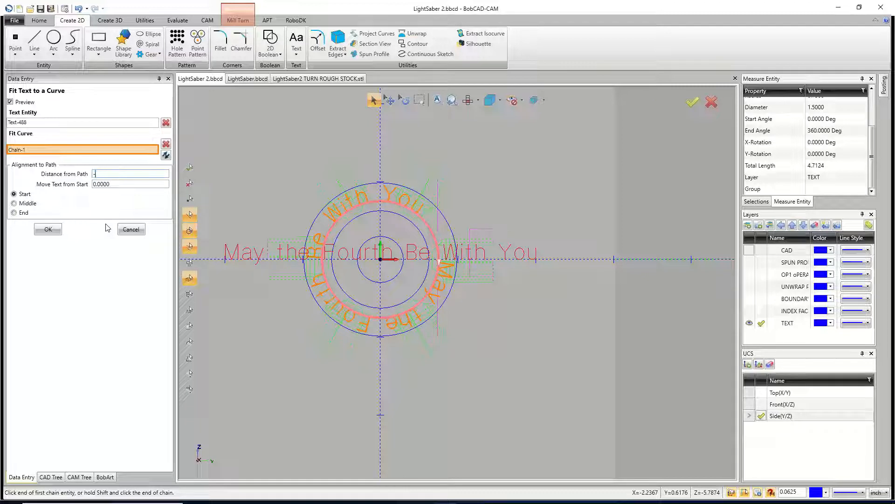
type("-0.062")
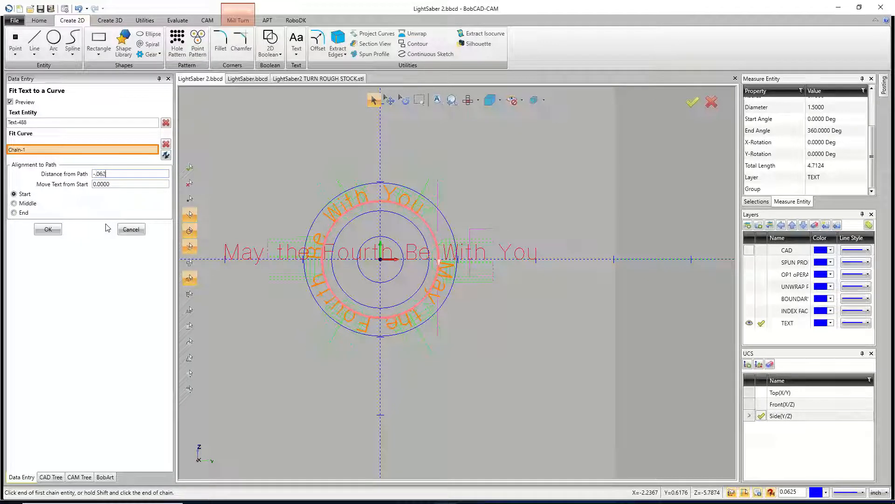
type("5")
key("Tab")
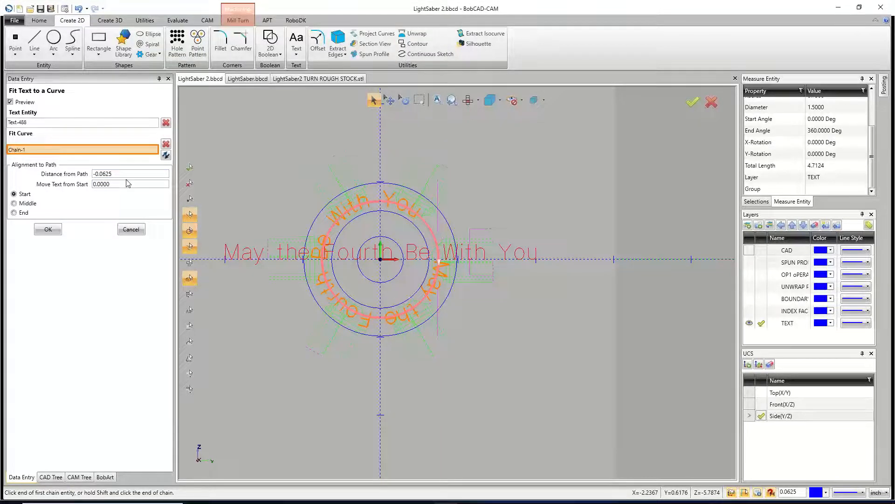
- Set the fitted text's distance from path to -0.125 and its alignment to End
left_click_drag(125, 173, 95, 173)
type("-")
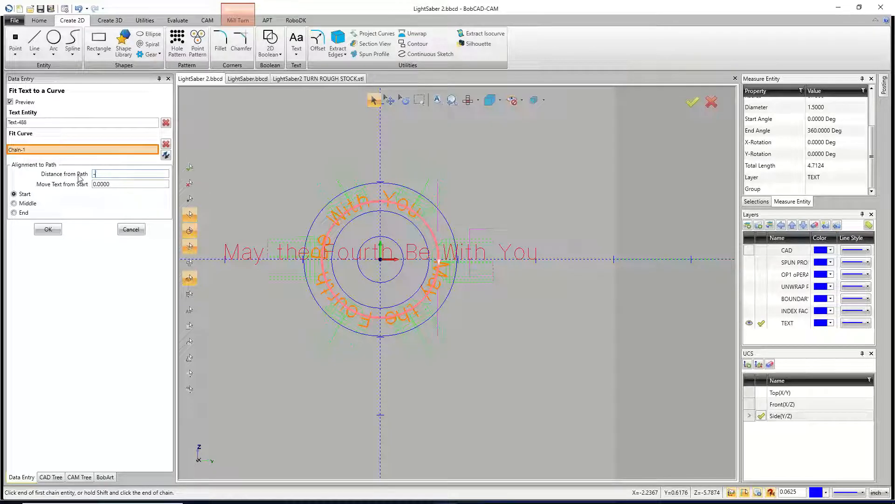
key("Tab")
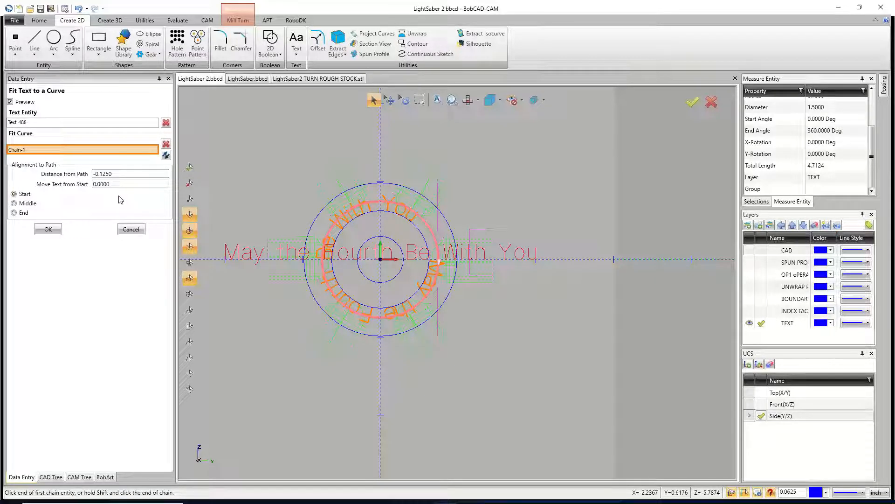
left_click_drag(117, 185, 78, 194)
left_click(22, 203)
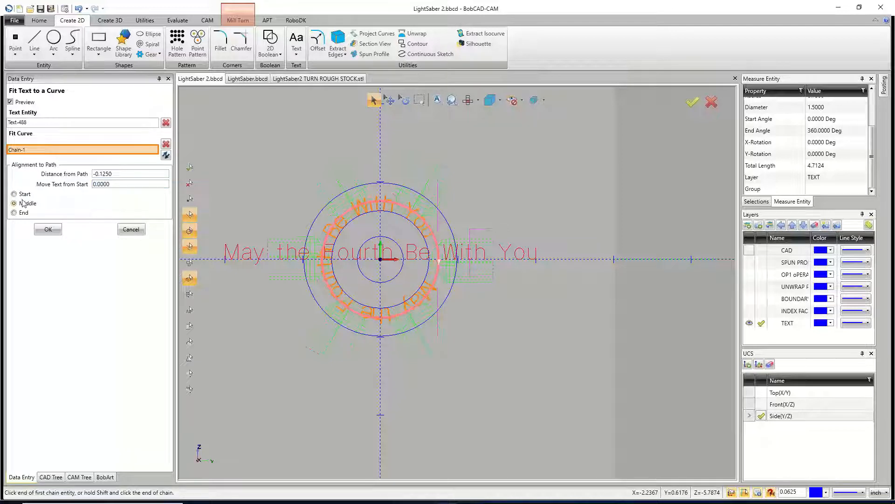
left_click(15, 212)
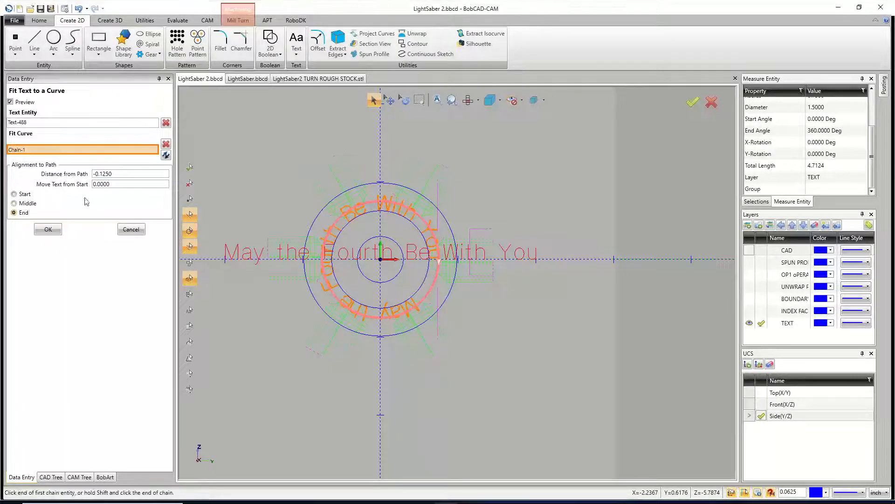
- Try moving the fitted text 1 inch from the start, and reset the offset to 0
left_click(119, 184)
type("1")
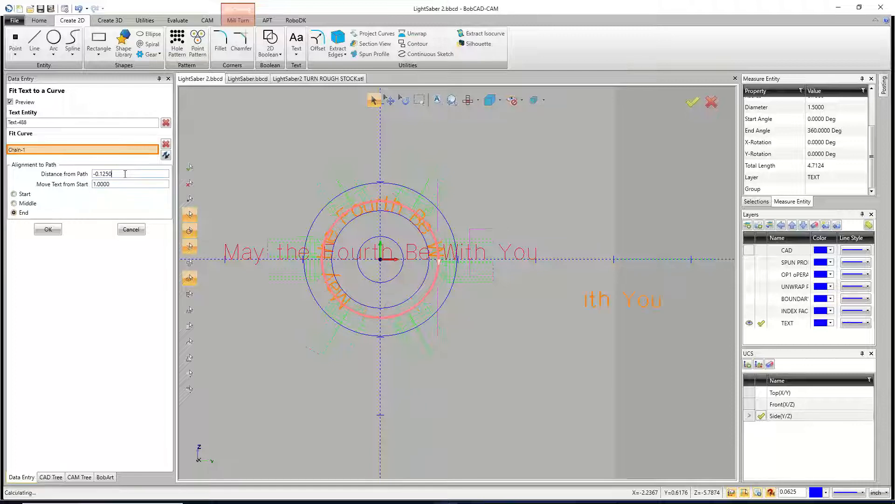
left_click_drag(120, 186, 65, 184)
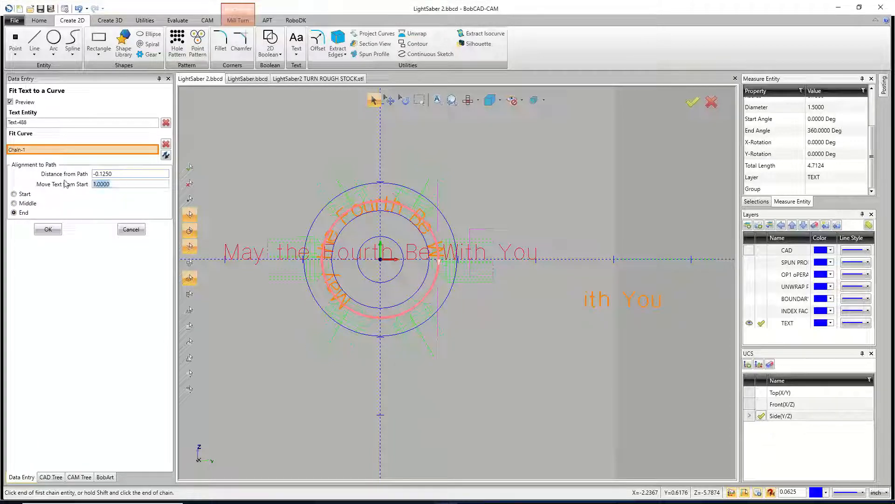
type("0")
left_click(131, 172)
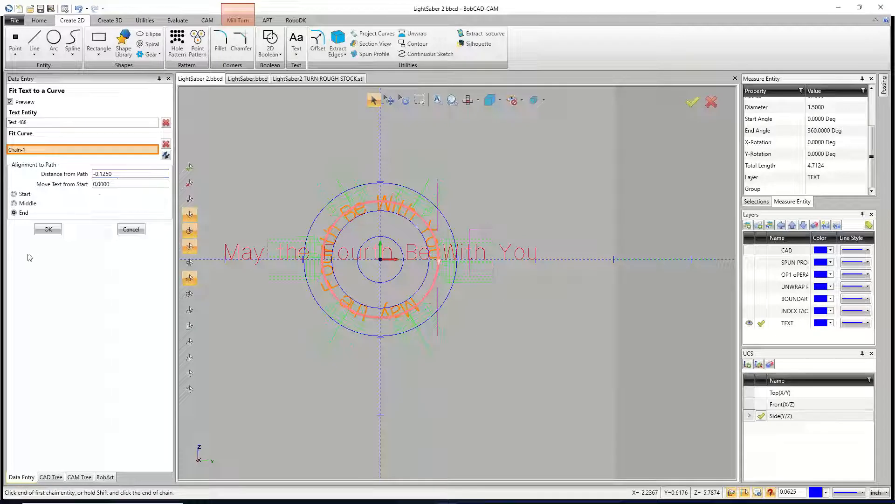
- Apply the text fit to the 1.5-inch circle and exit the command
left_click(48, 229)
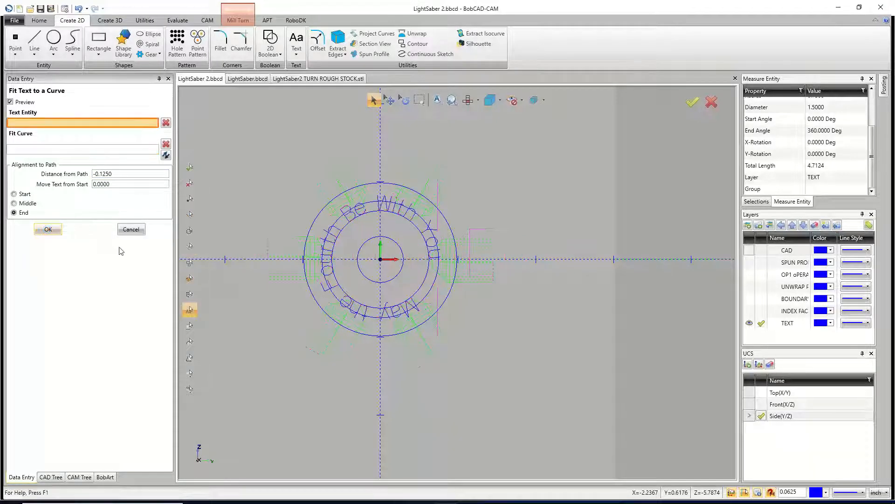
left_click(132, 230)
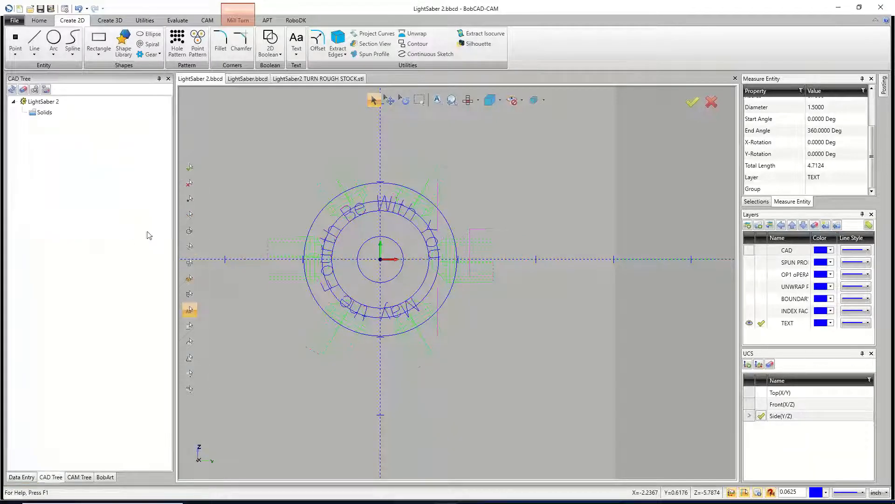
- Restrict the selection filter to arcs and delete all the concentric circles around the origin, keeping the curved text
left_click(374, 100)
left_click(190, 184)
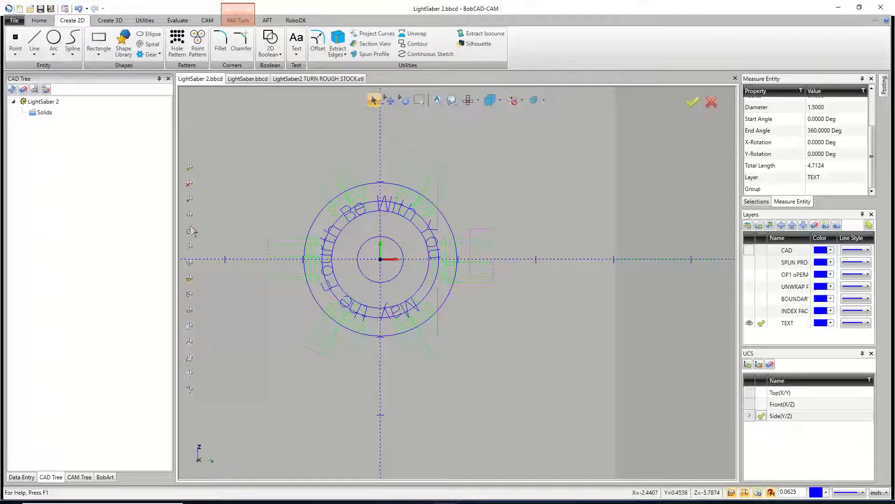
left_click(190, 229)
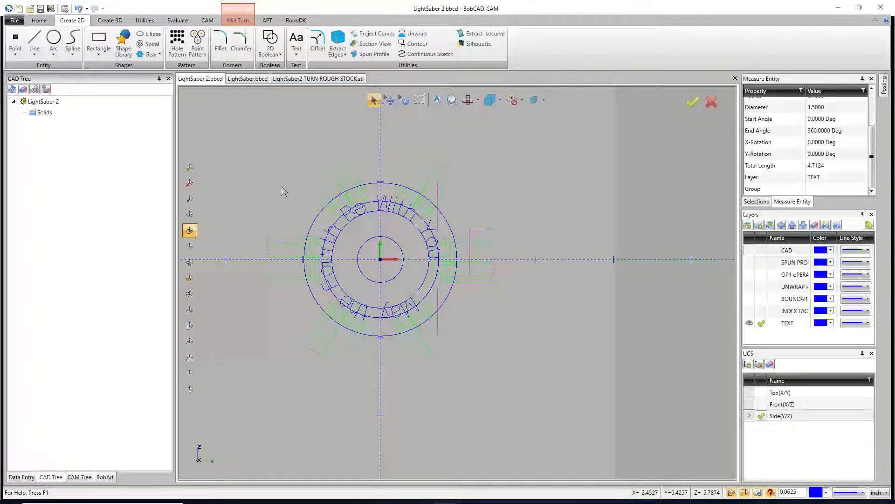
left_click(467, 346)
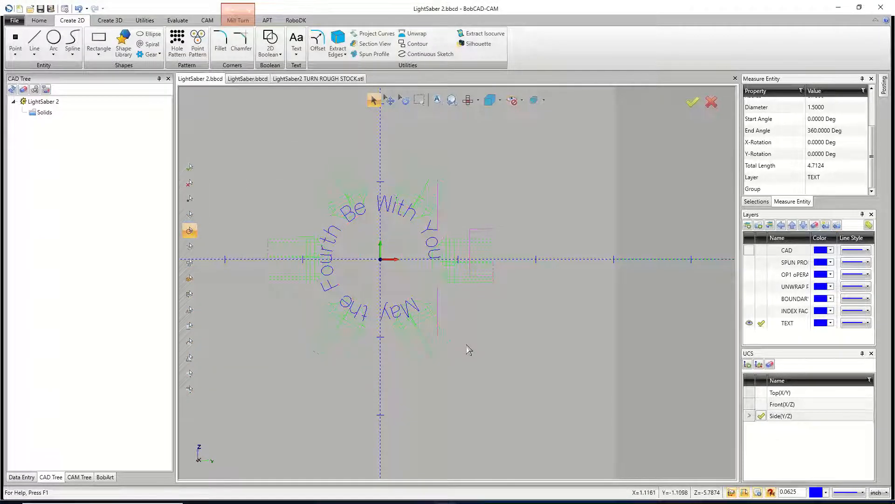
- Show the CAD layer and open the Mill Turn tool crib
left_click(748, 252)
left_click(750, 250)
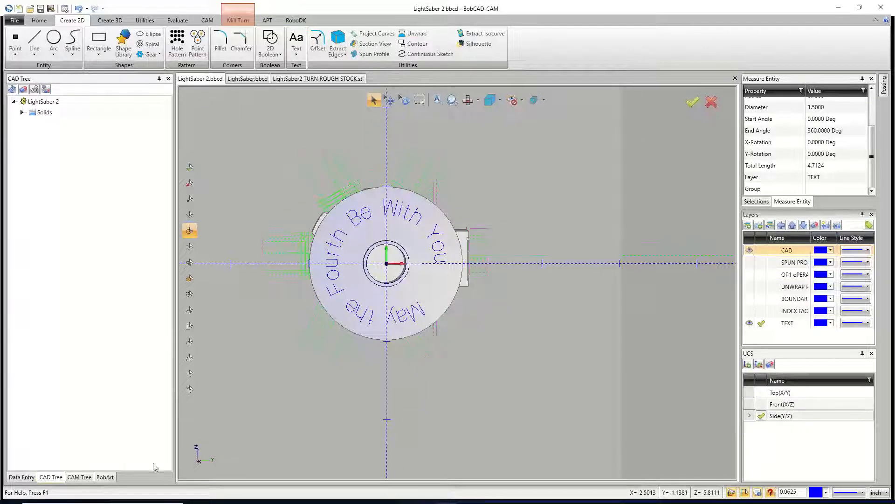
left_click(79, 477)
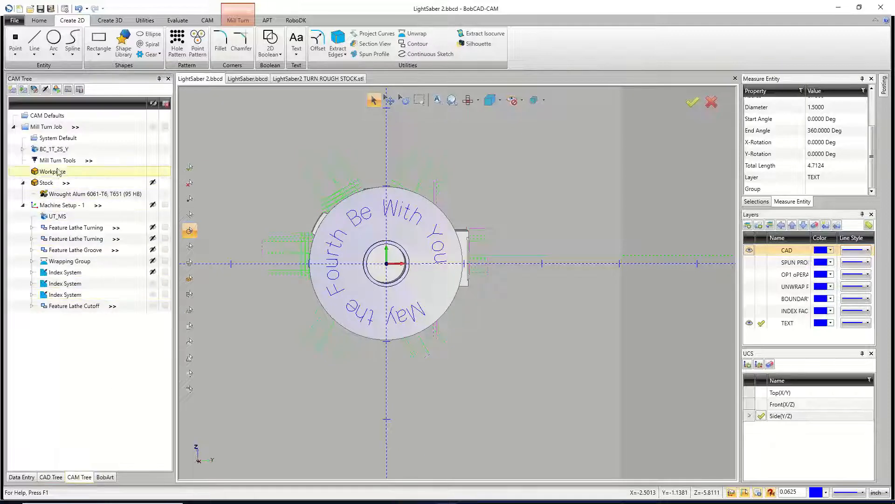
right_click(71, 160)
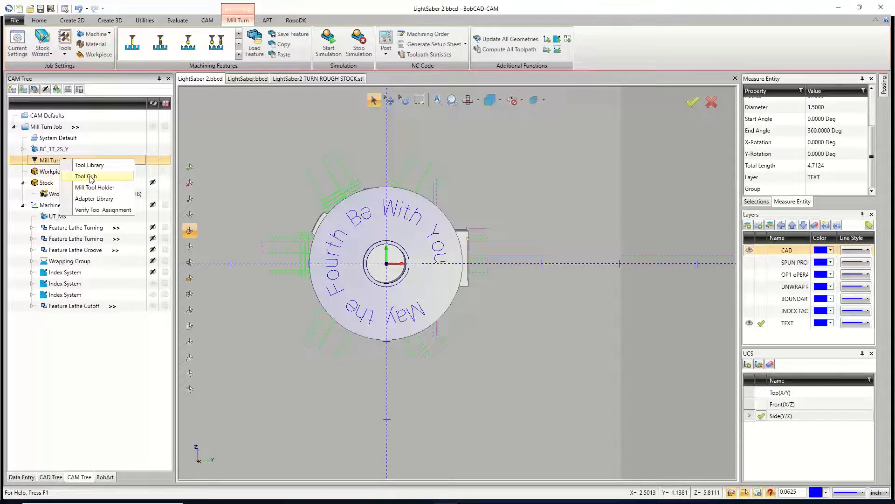
left_click(89, 177)
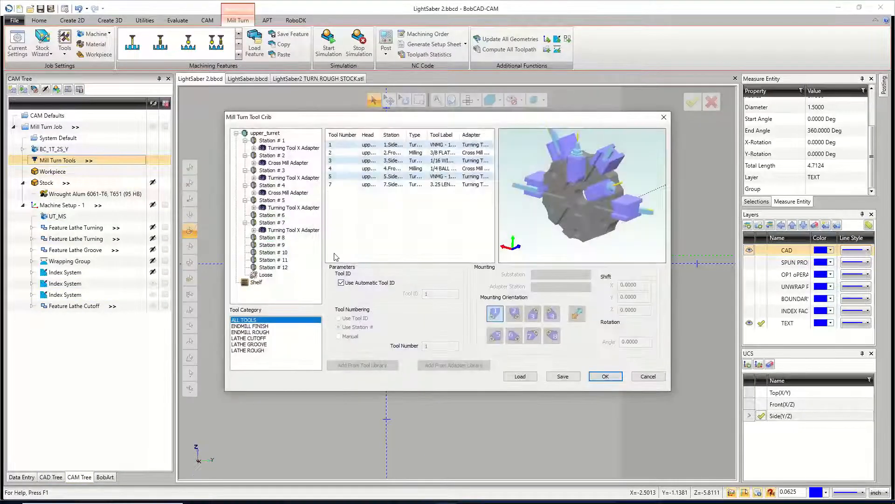
- Mount the VDI Face Milling Adapter on turret station 10
right_click(274, 255)
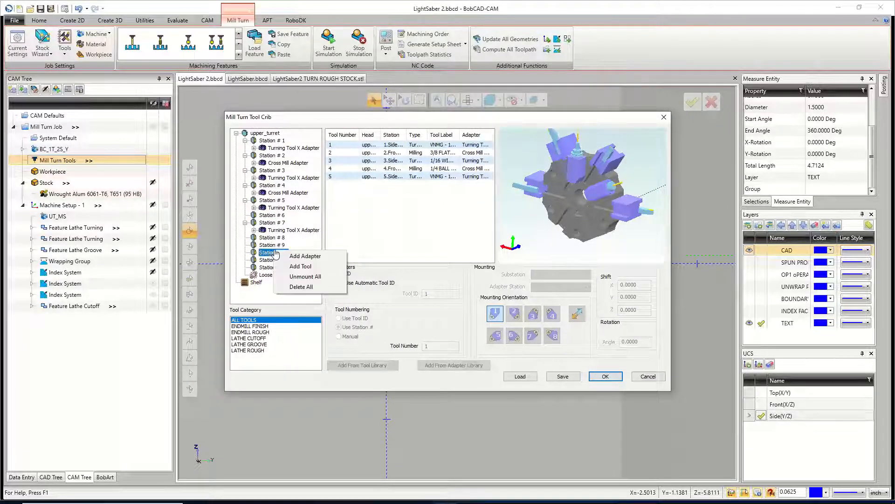
left_click(304, 257)
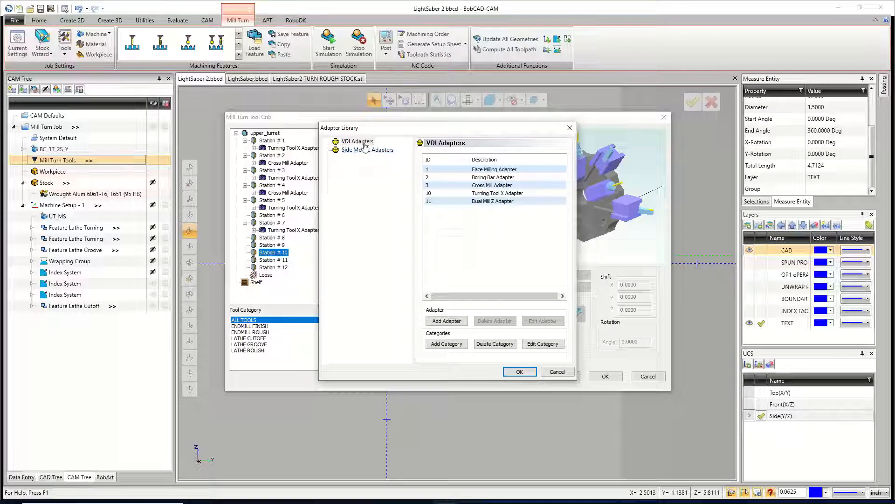
left_click(365, 142)
left_click(488, 169)
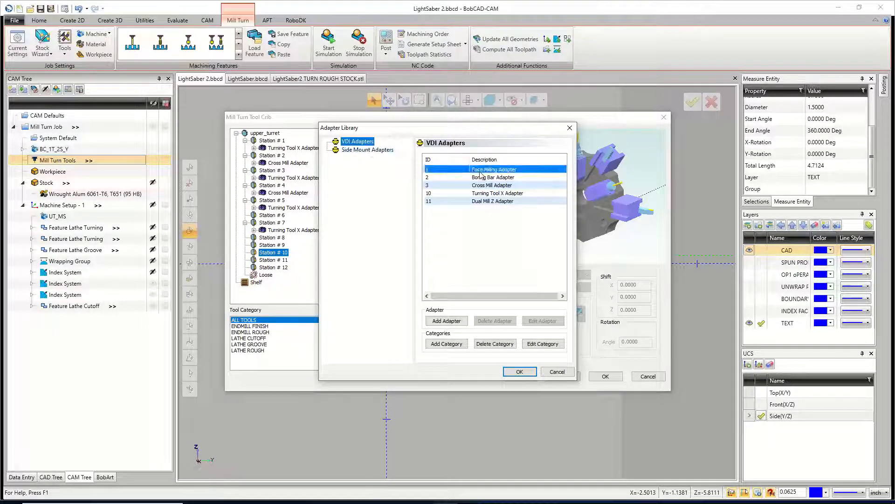
left_click(519, 371)
middle_click_drag(602, 216, 536, 219)
- Try the .125D - 60DEG V-tool on station 10's Face Milling Adapter, inspect its mounting, and delete the tool
right_click(293, 264)
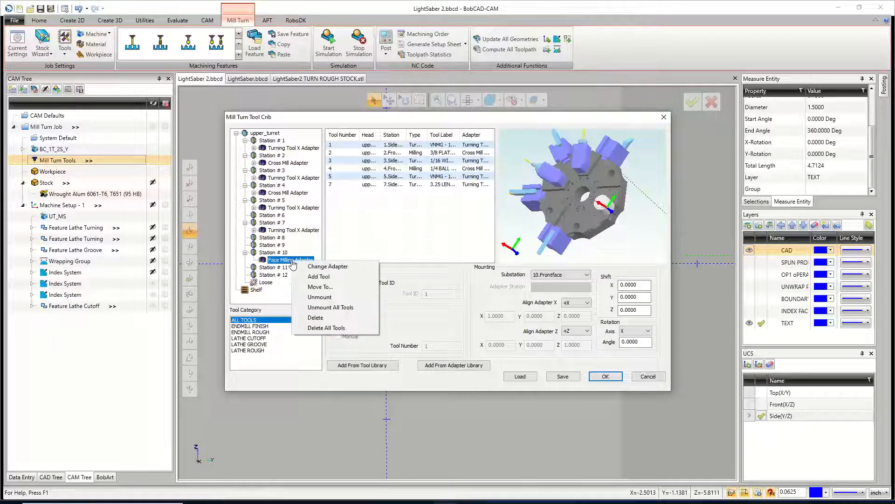
left_click(319, 277)
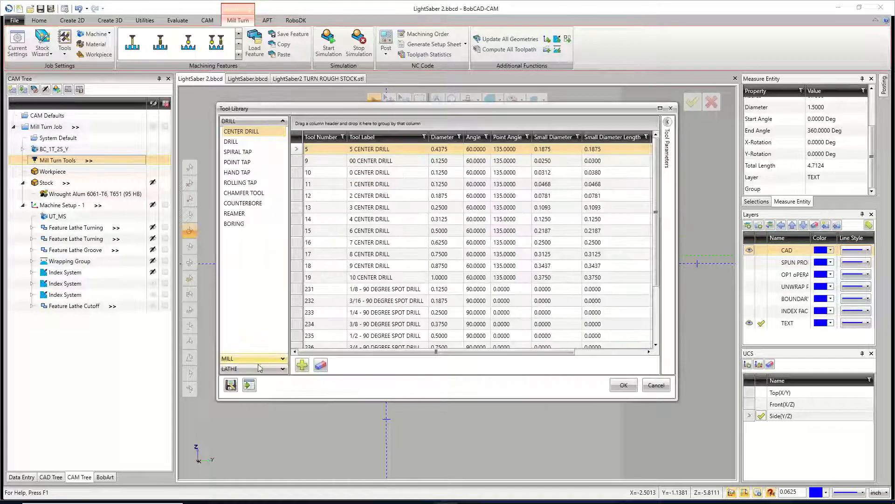
left_click(252, 358)
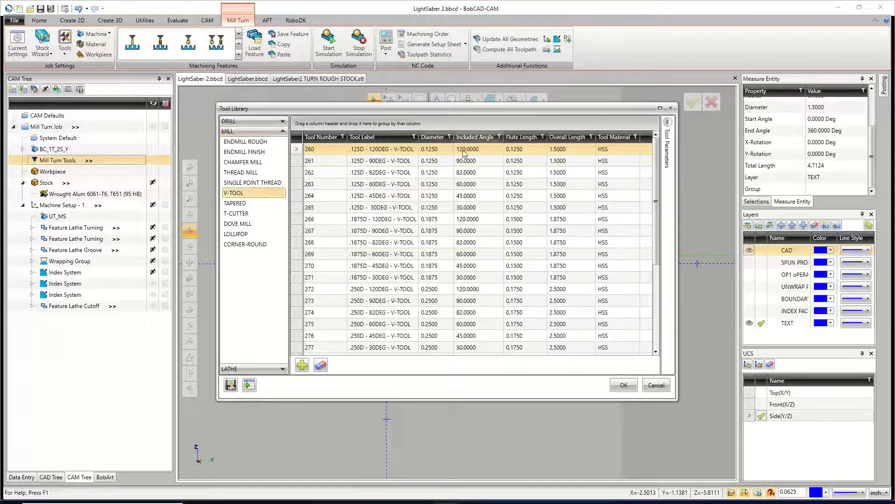
left_click(433, 139)
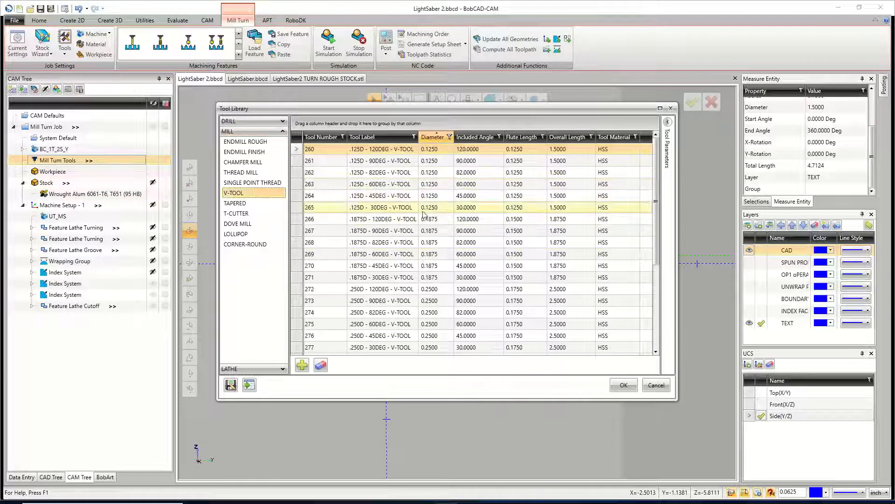
left_click(385, 186)
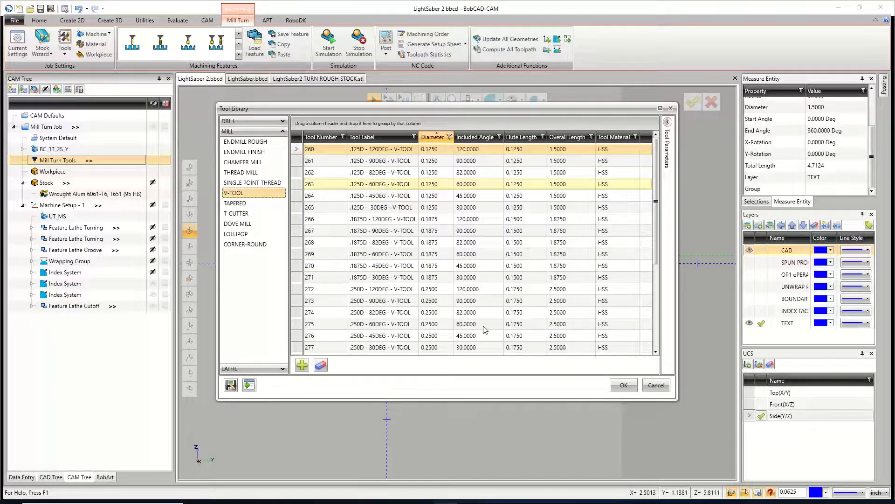
left_click(623, 385)
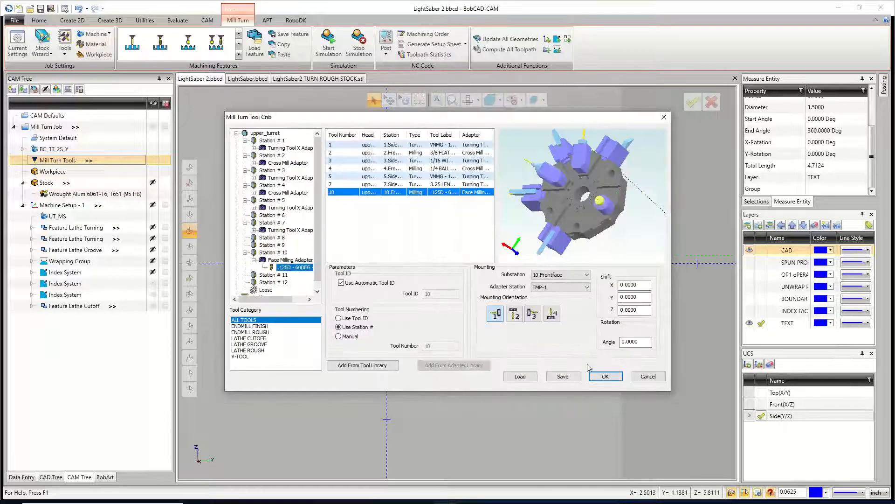
middle_click_drag(611, 215, 567, 187)
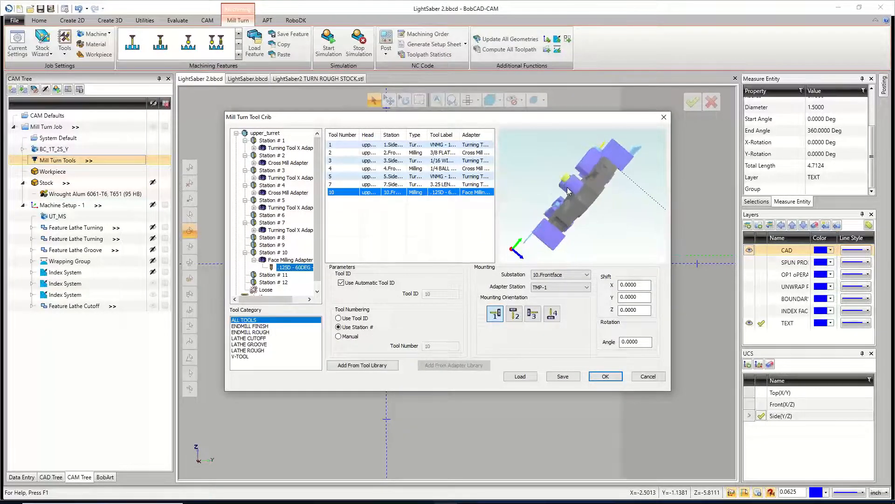
scroll(565, 186, "up", 3)
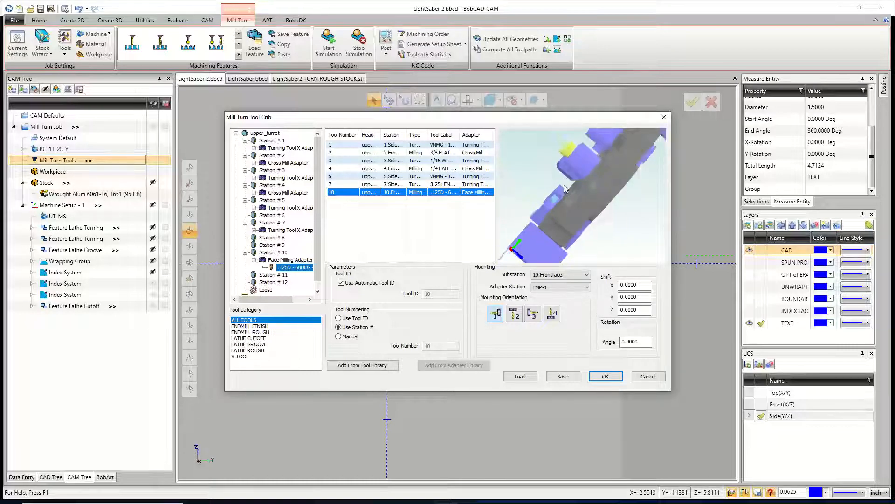
scroll(565, 188, "down", 2)
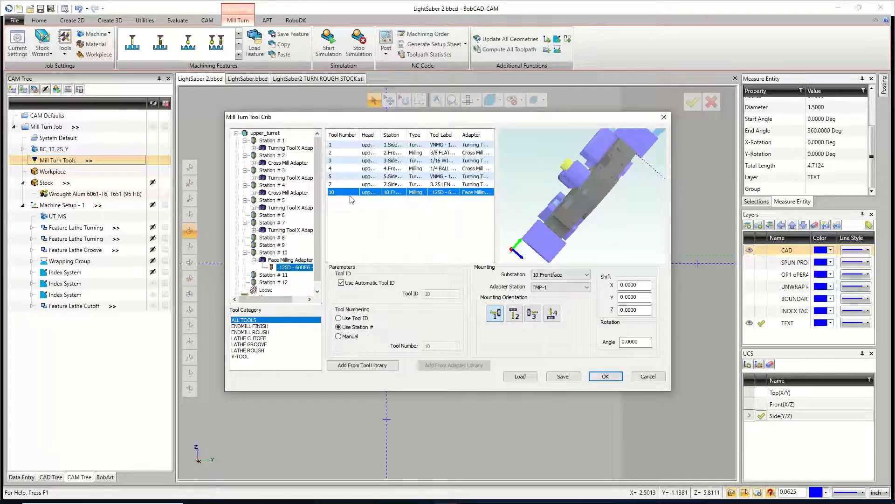
right_click(302, 269)
left_click(321, 316)
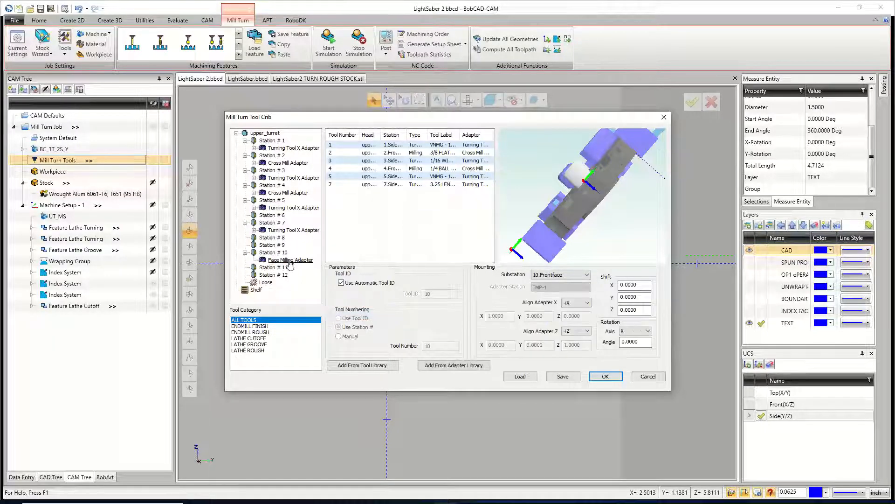
- Add the .125D - 60DEG V-tool to station 10's Face Milling Adapter, check its mounting, and accept the tool crib
right_click(297, 276)
left_click(310, 278)
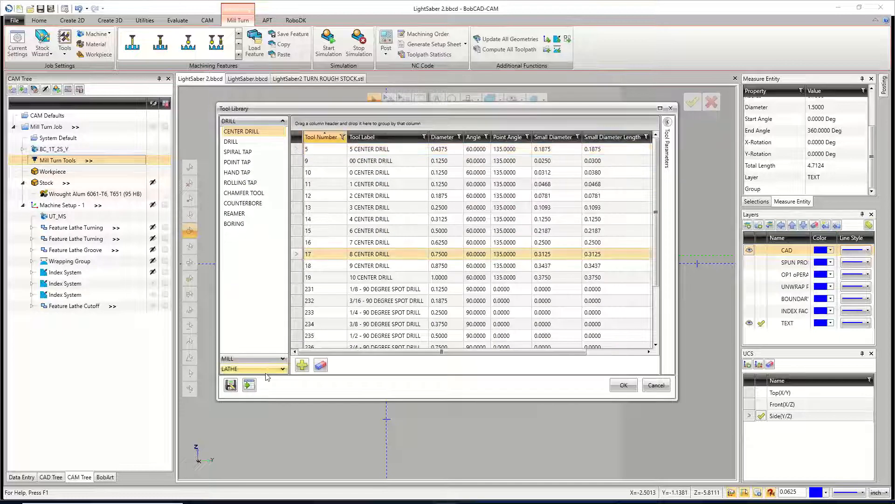
left_click(267, 369)
left_click(257, 132)
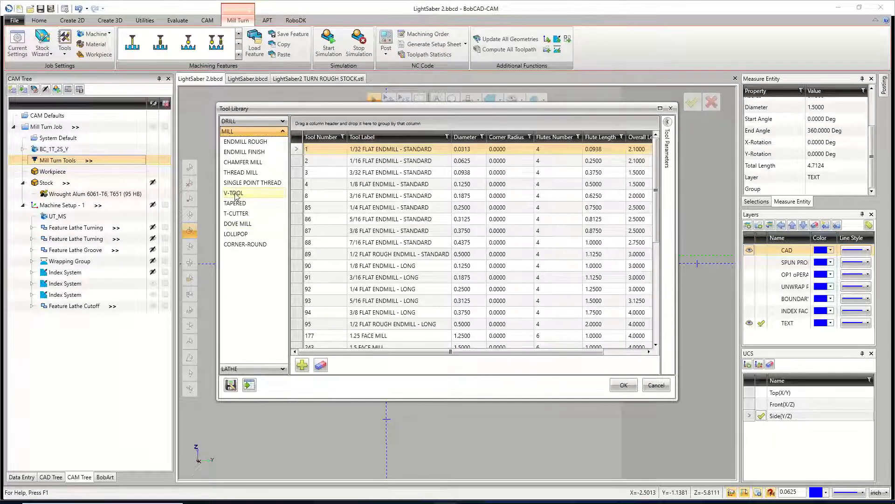
left_click(234, 193)
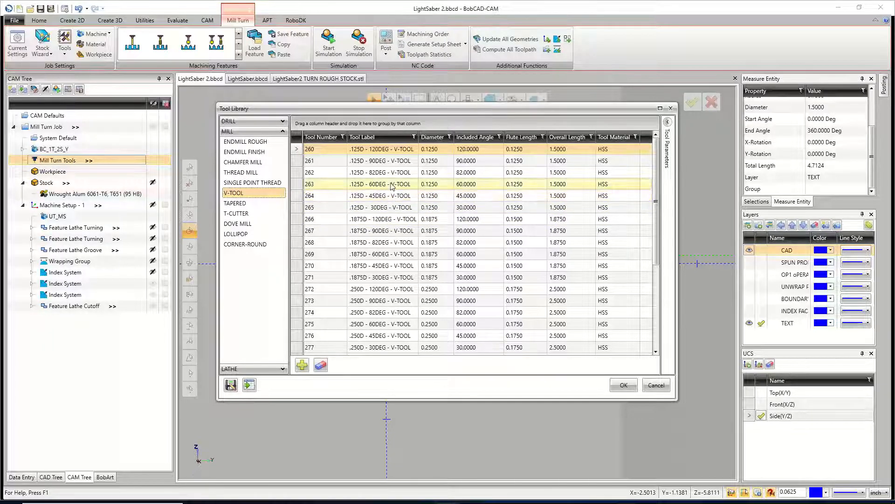
left_click(408, 203)
left_click(624, 383)
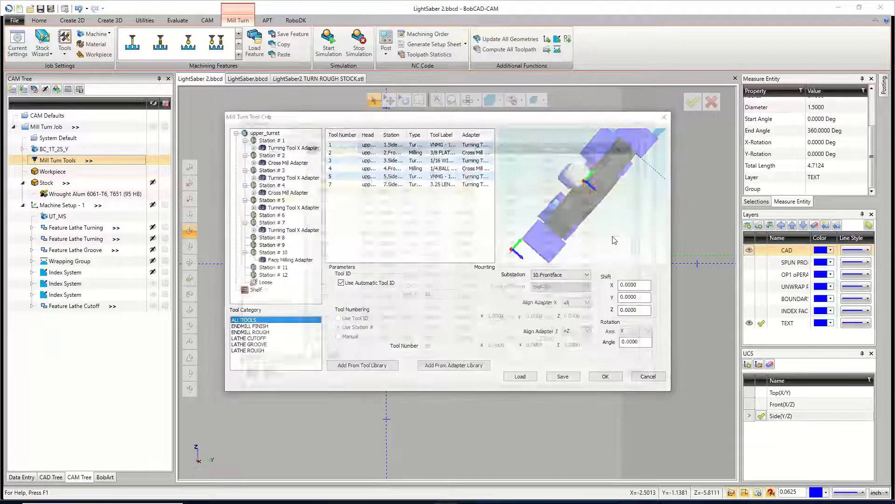
scroll(568, 162, "up", 3)
middle_click_drag(565, 157, 548, 220)
scroll(533, 189, "up", 3)
middle_click_drag(530, 183, 532, 188)
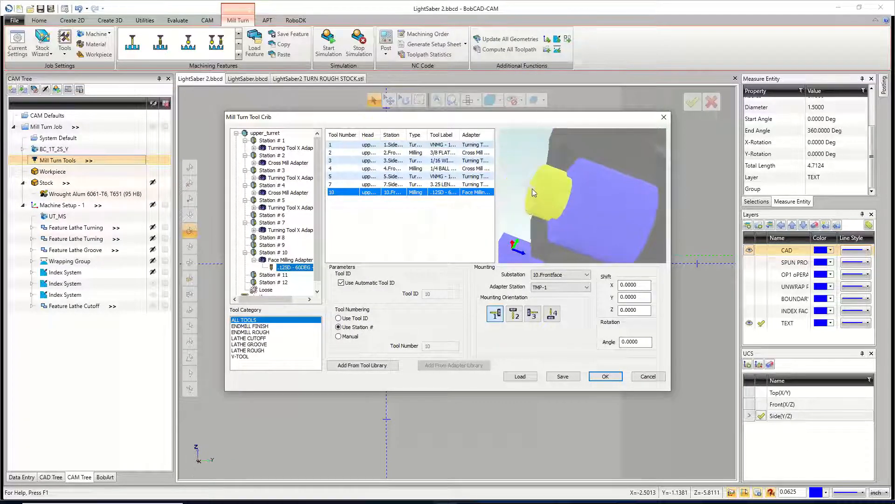
left_click(604, 376)
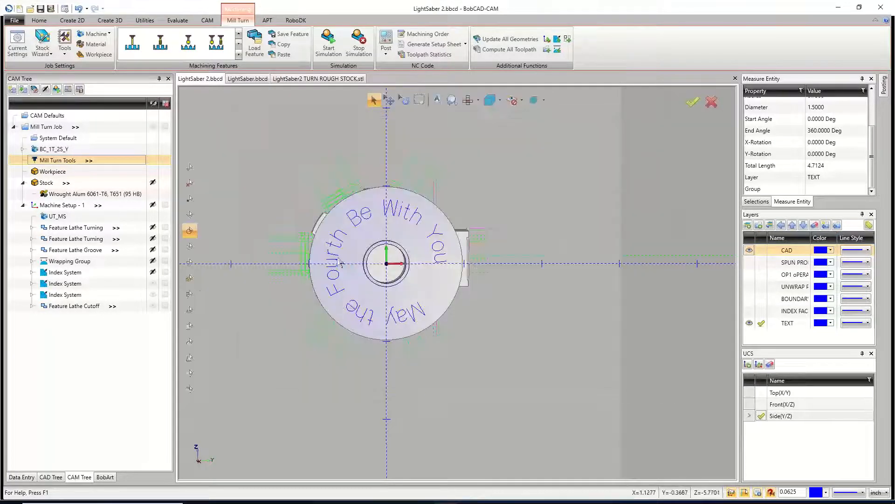
- Try adding a Mill 3 Axis feature with 3D Engrave Rough to Machine Setup - 1 and begin its geometry selection
middle_click_drag(437, 271, 495, 283)
right_click(77, 306)
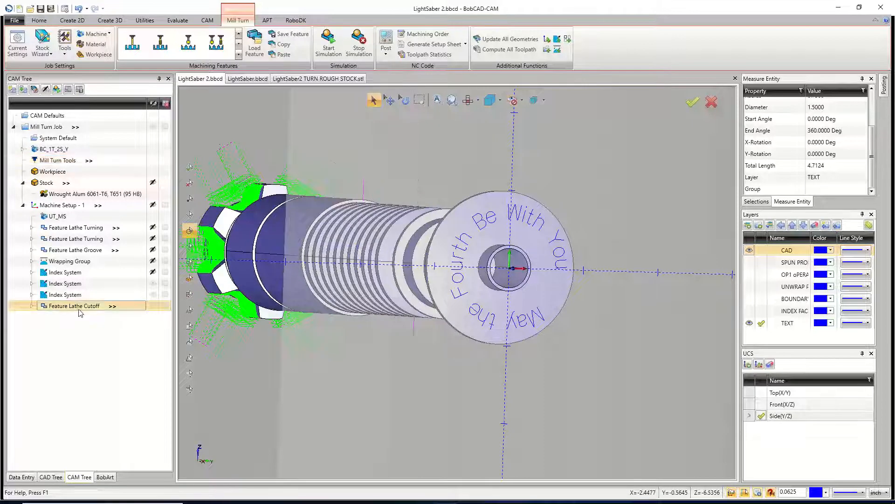
left_click(52, 206)
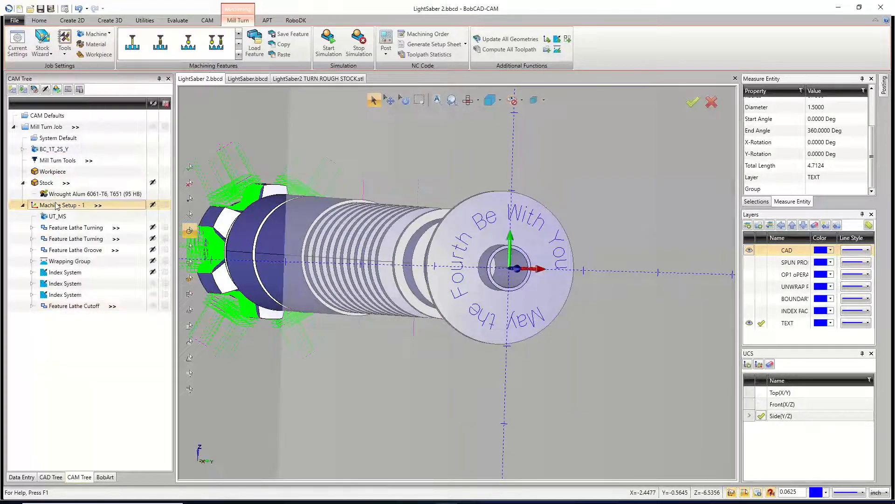
right_click(55, 206)
mouse_move(96, 264)
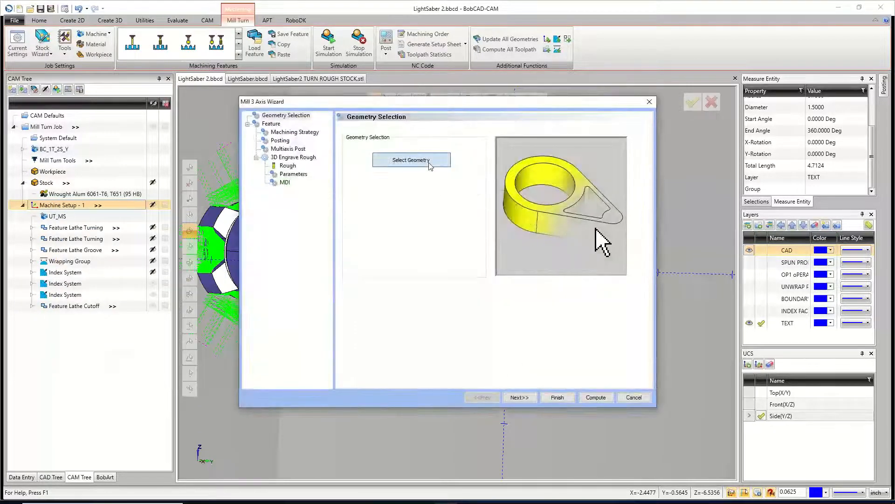
left_click(412, 158)
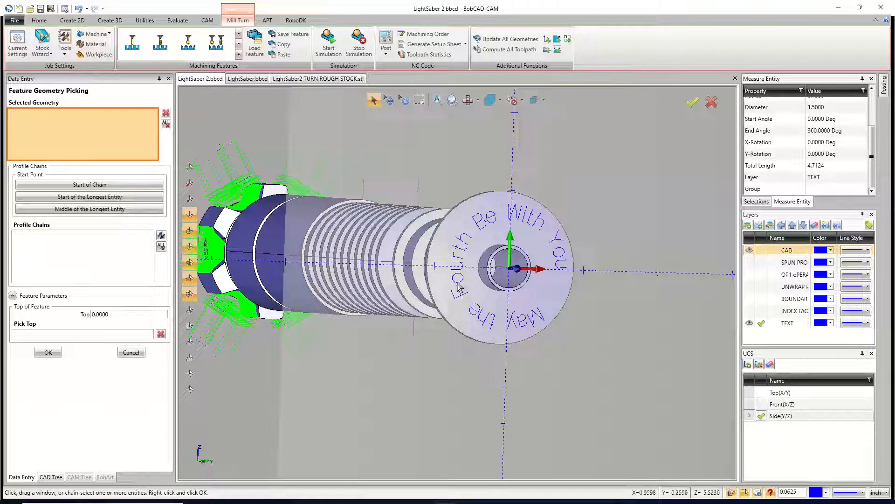
middle_click_drag(508, 299, 548, 303)
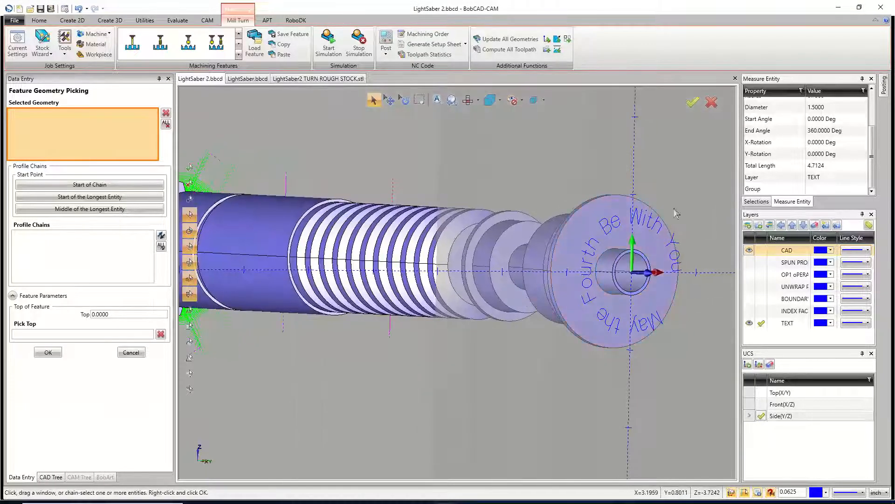
- Hide the CAD layer and cancel the engraving feature's geometry selection and wizard
left_click(749, 251)
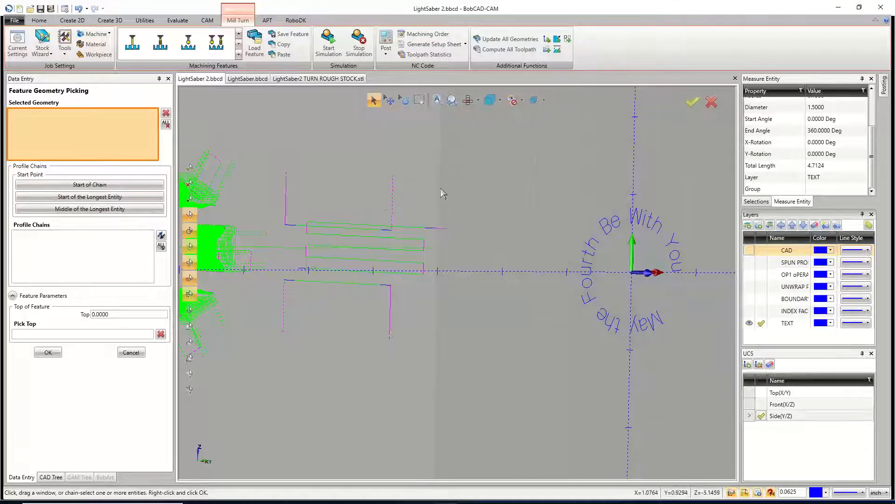
left_click(126, 353)
left_click(634, 398)
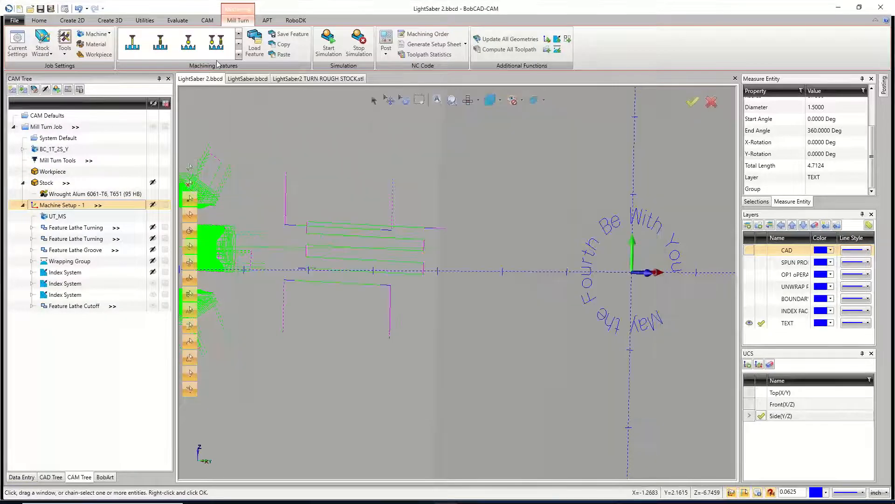
- Explode the curved "May the Fourth Be With You" text with arcs enabled and exit the command
left_click(177, 20)
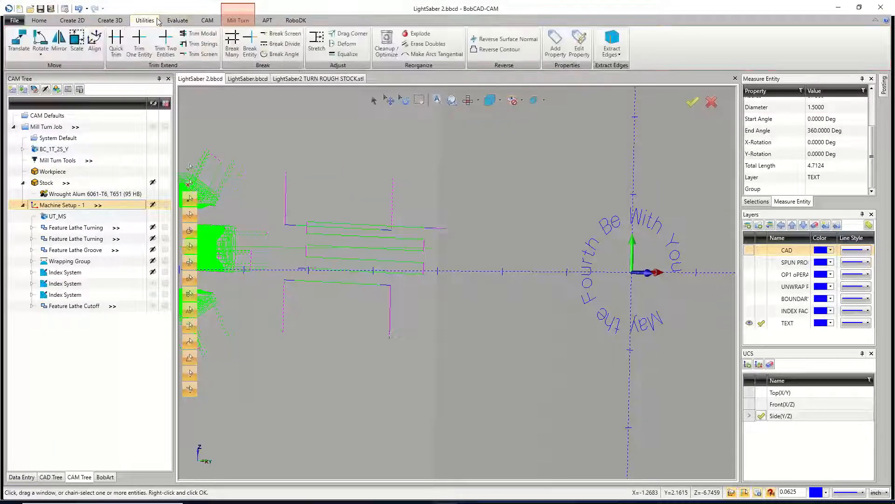
left_click(405, 34)
left_click_drag(529, 152, 699, 359)
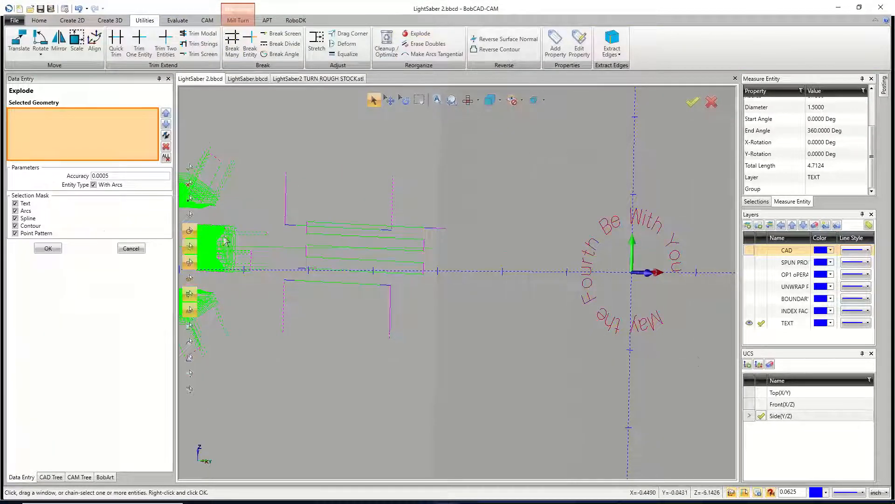
left_click(48, 249)
left_click(131, 248)
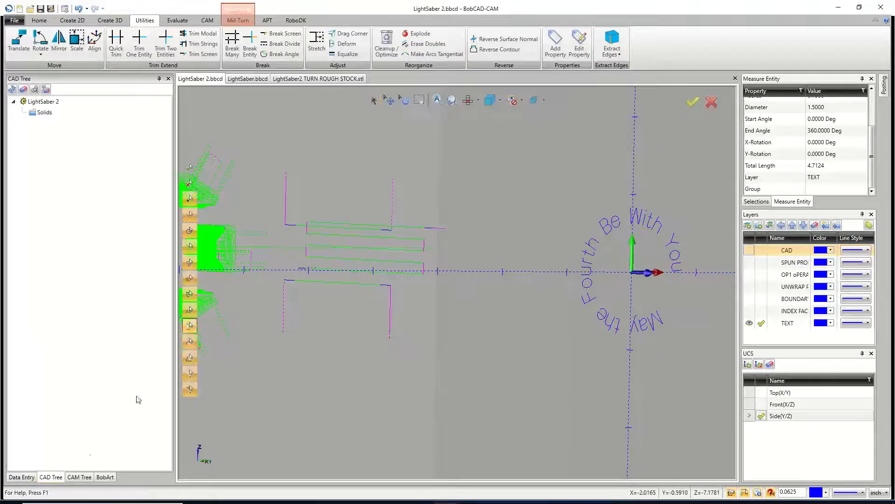
- Add a Mill 3 Axis Wireframe feature to Machine Setup - 1 and select all the curved text on the front face as its geometry
left_click(80, 476)
left_click(76, 207)
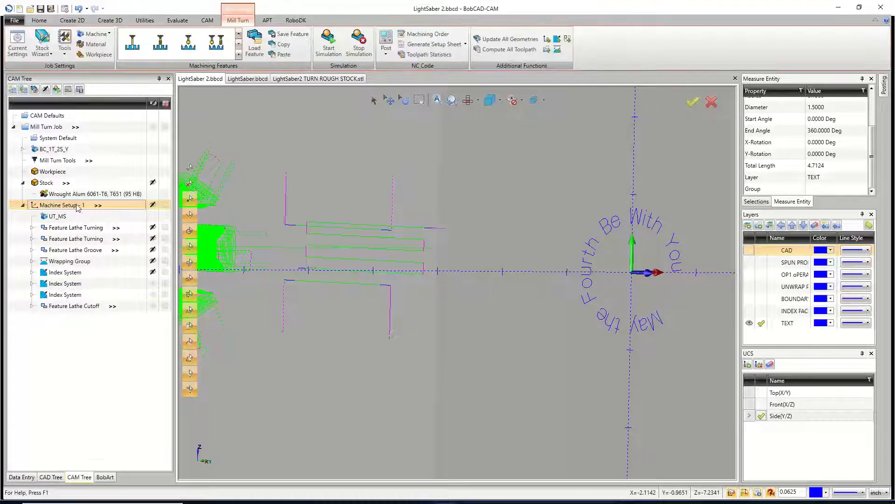
right_click(76, 207)
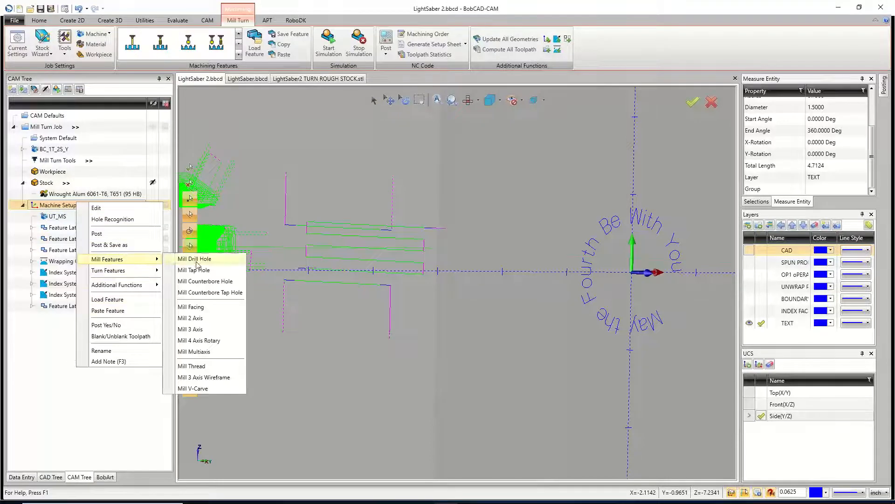
left_click(291, 336)
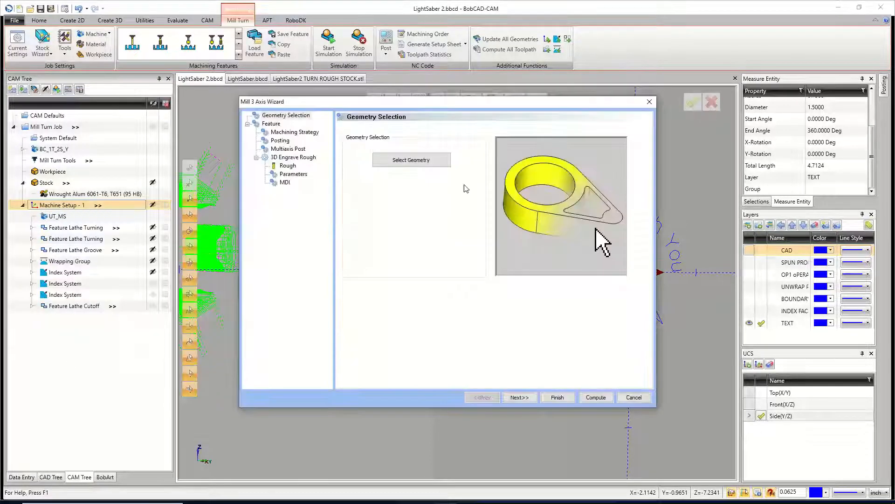
left_click(439, 163)
left_click_drag(555, 182, 694, 357)
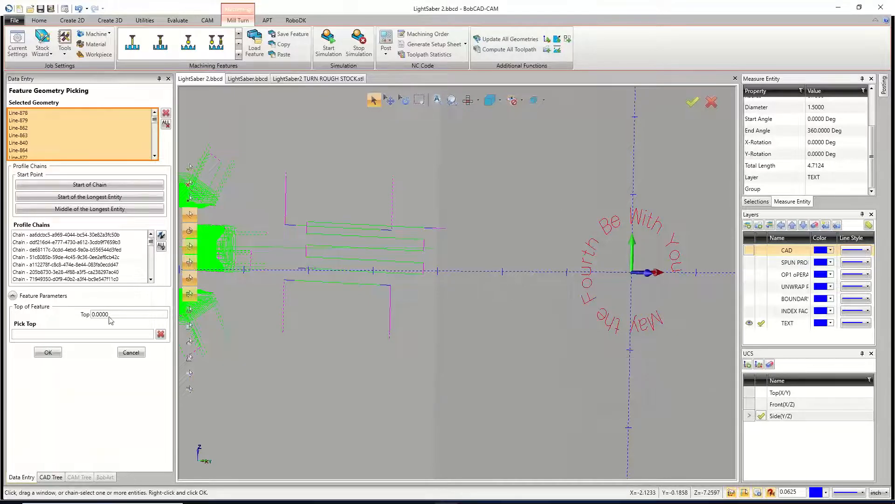
- Show the CAD layer, pick the top of feature from a point on the front flange face, and accept the geometry
left_click(82, 335)
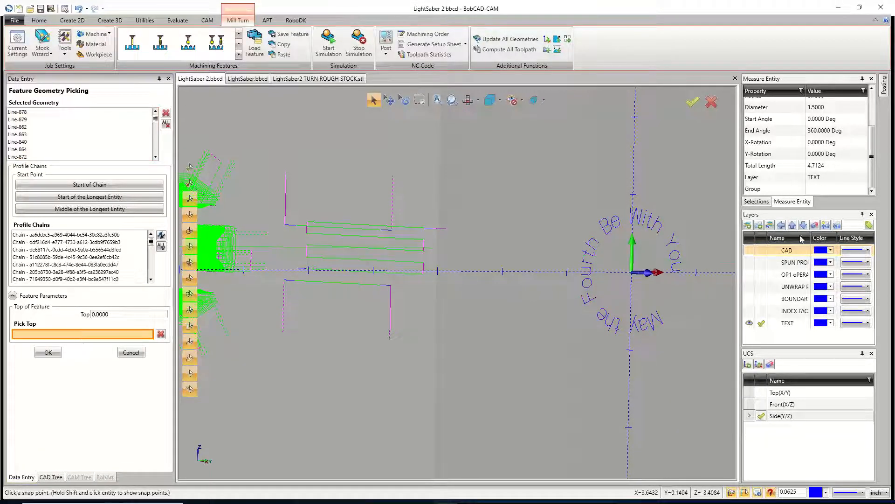
left_click(750, 250)
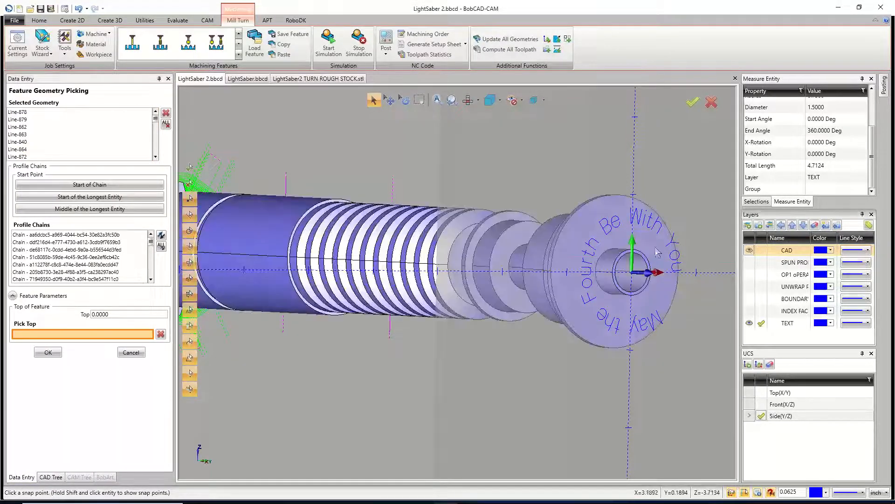
left_click(569, 218)
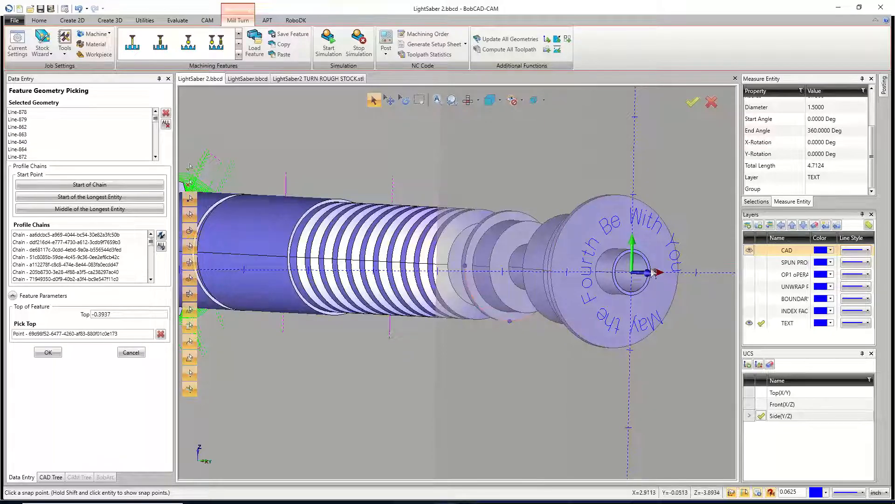
middle_click_drag(650, 270, 671, 313)
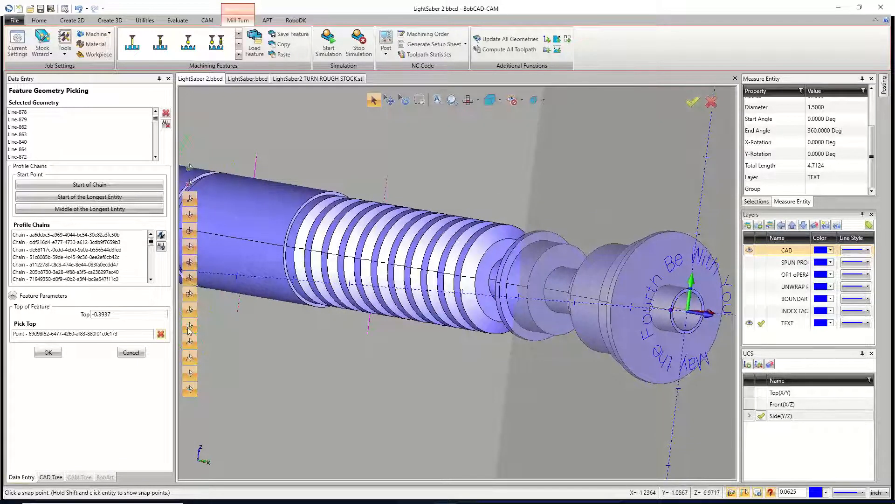
left_click(48, 353)
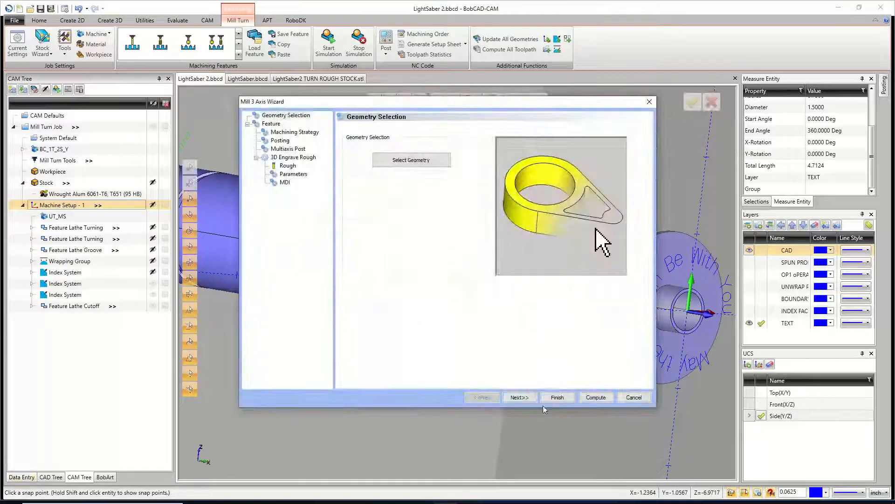
- Keep 3D Engrave Rough as the current operation and set the feature's posting mode to Longhand Code
left_click(525, 398)
left_click(526, 399)
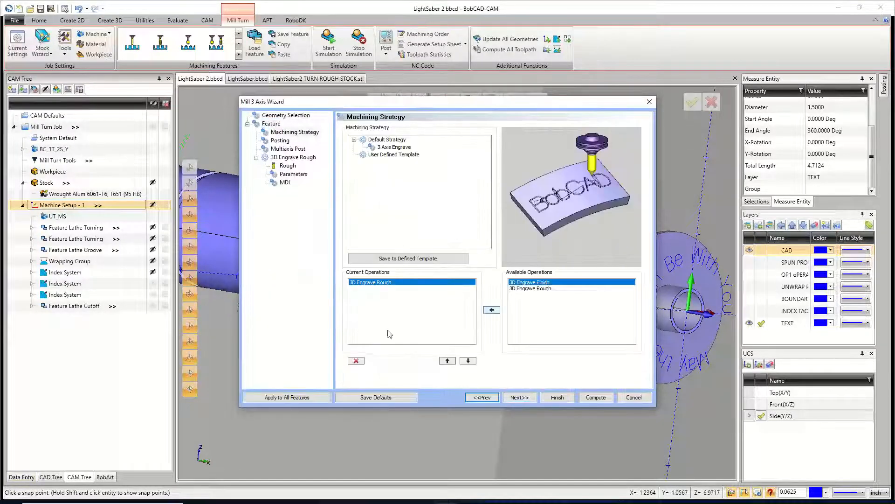
left_click(525, 399)
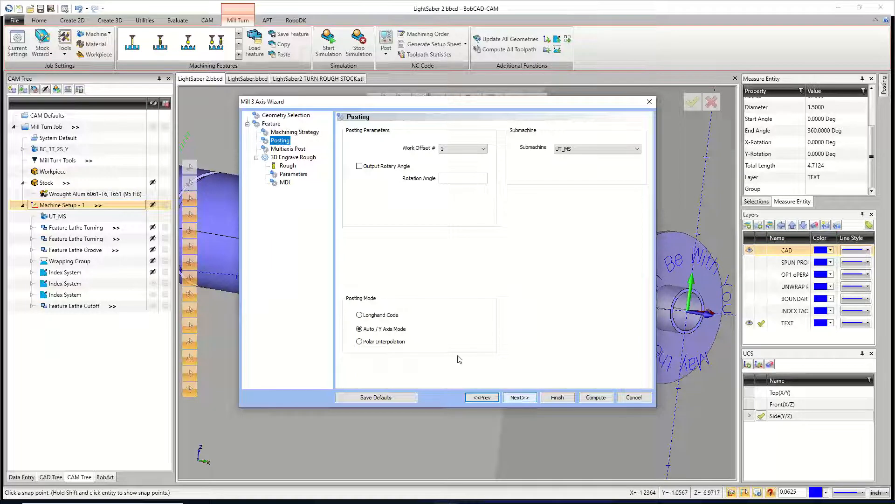
left_click(379, 317)
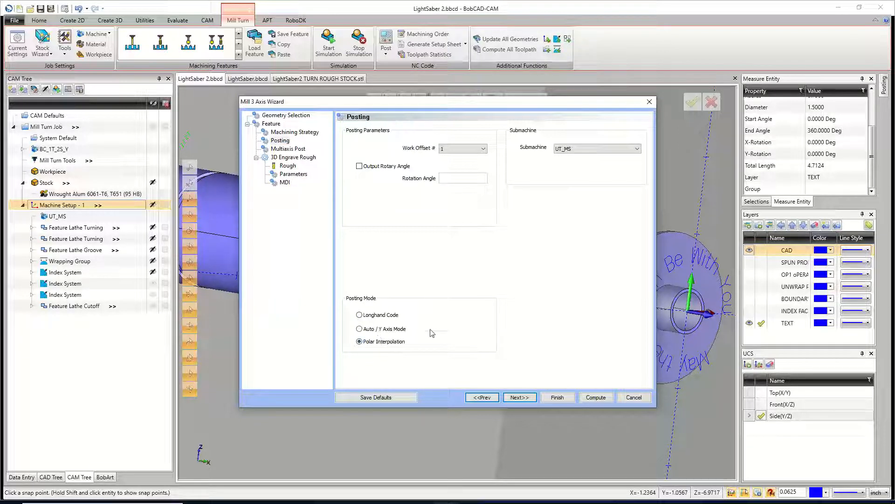
left_click(386, 316)
left_click(526, 399)
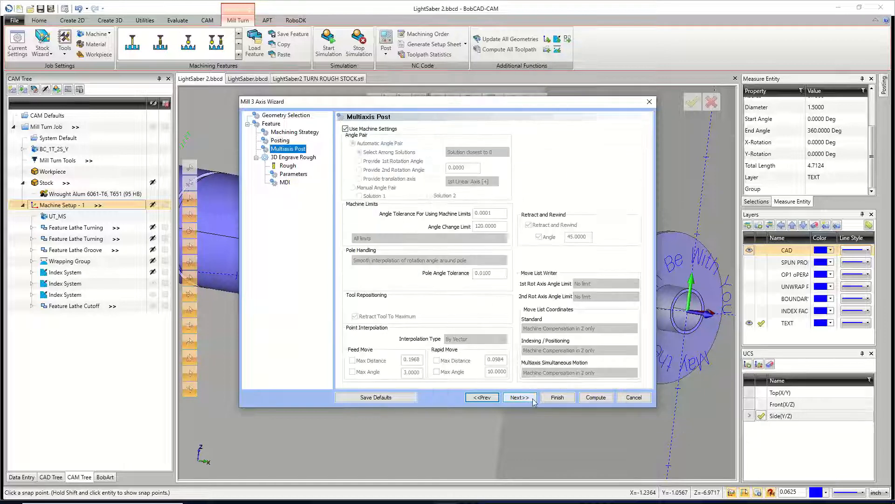
- Assign the .125D - 60DEG V-tool in station 10's Face Milling Adapter to the engraving operation
left_click(534, 399)
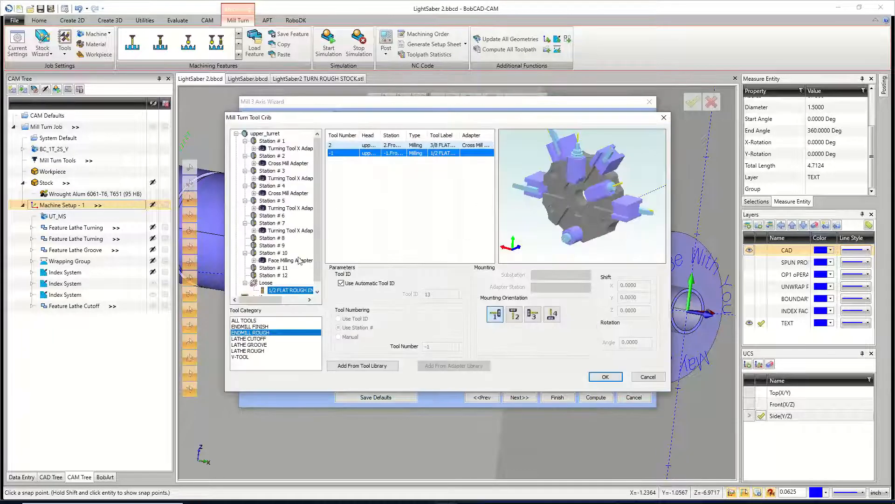
left_click(254, 261)
left_click(294, 268)
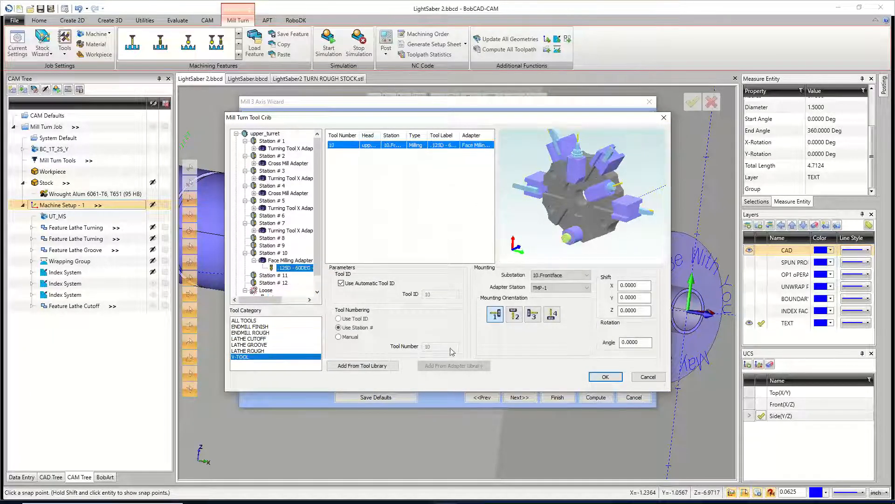
left_click(605, 377)
left_click(517, 399)
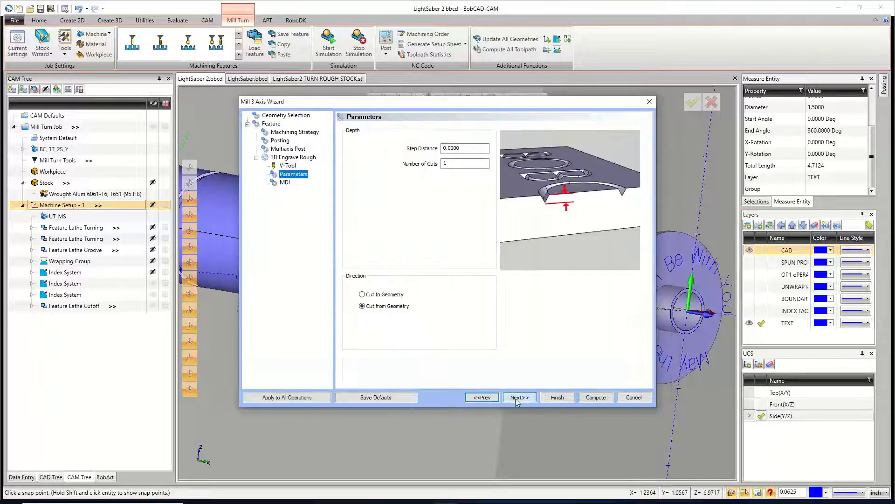
- Set the engraving's depth parameters to a step distance of 0.1 and 2 cuts
left_click_drag(481, 148, 405, 142)
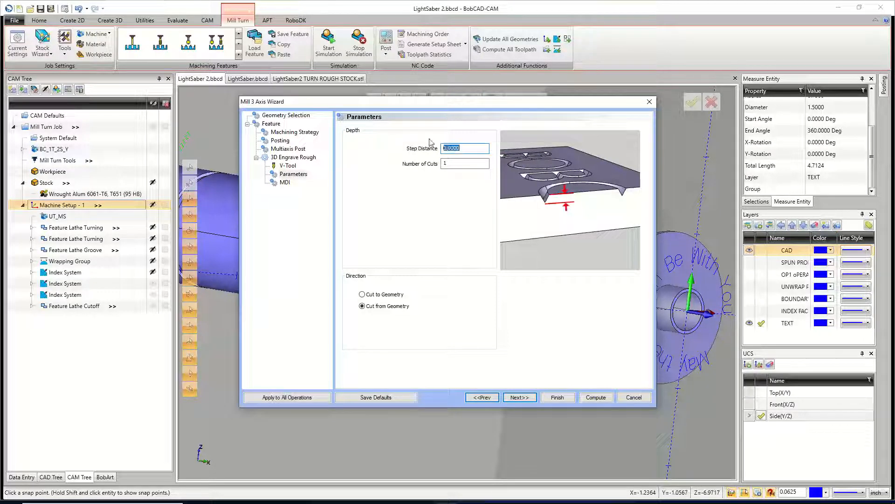
key("Tab")
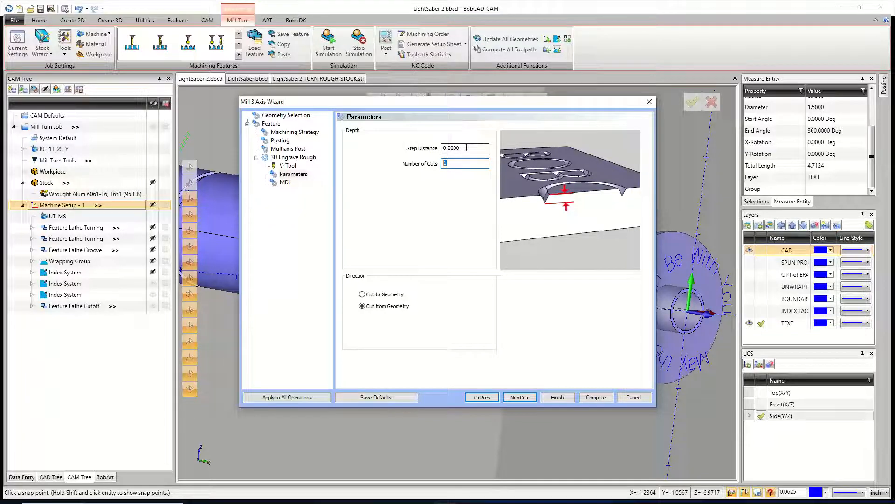
left_click(288, 165)
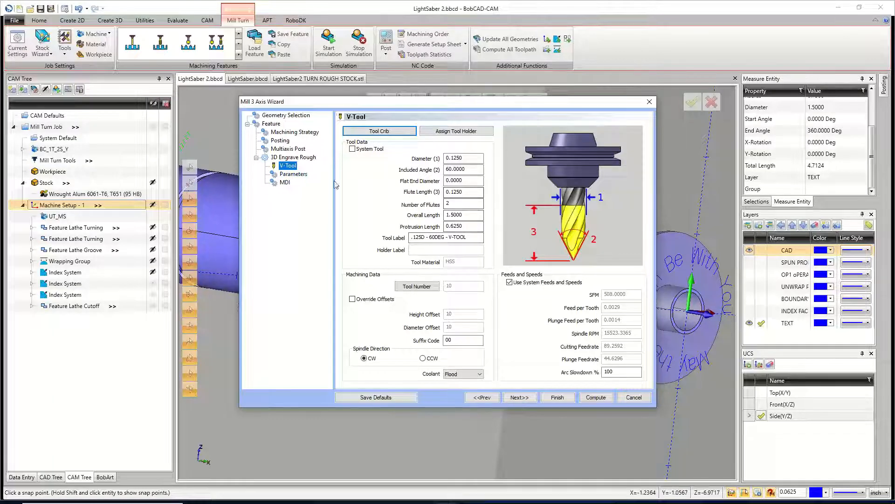
left_click(293, 174)
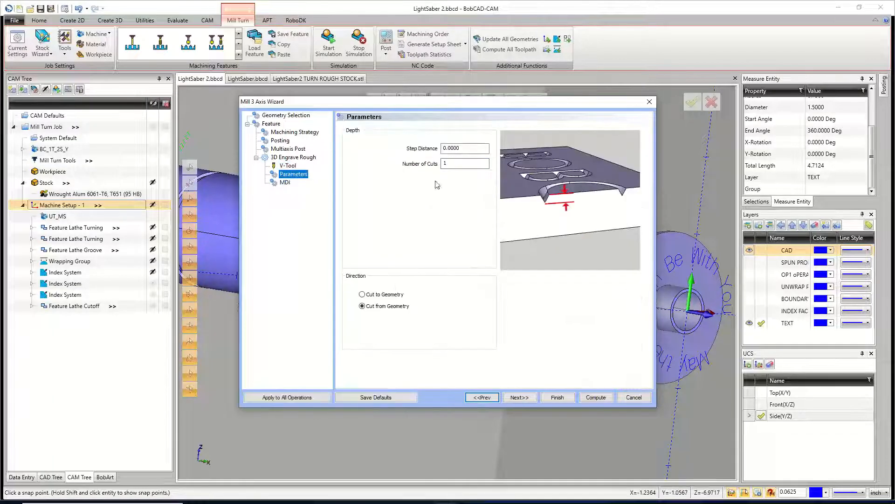
left_click(463, 148)
type(".1")
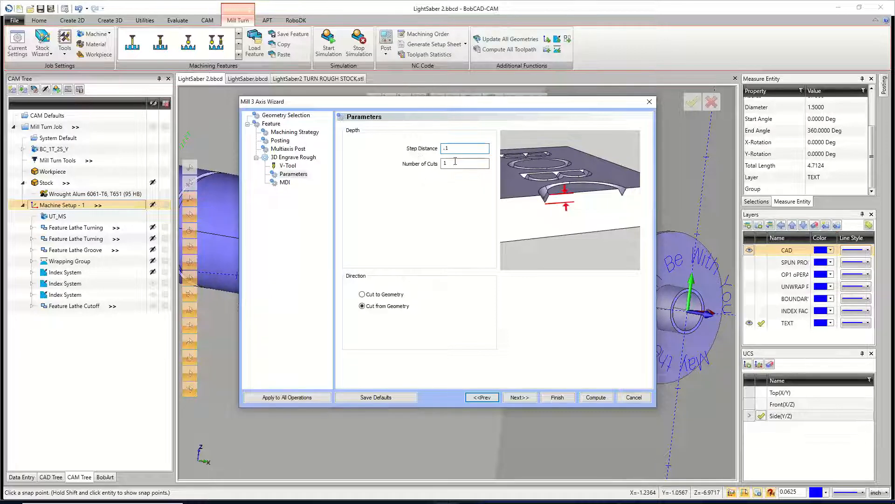
left_click(455, 162)
left_click_drag(453, 164, 402, 161)
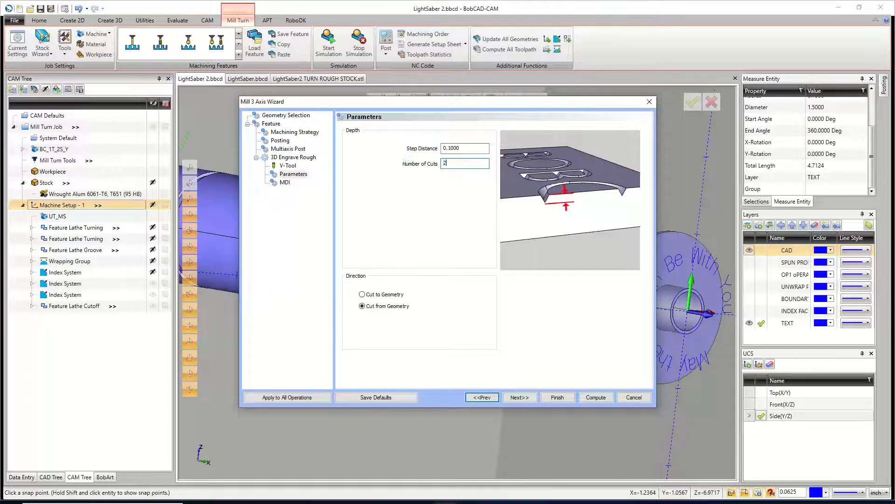
- Reduce the engraving's step distance to 0.05 and compute the 3D Engrave Rough toolpath
left_click(479, 148)
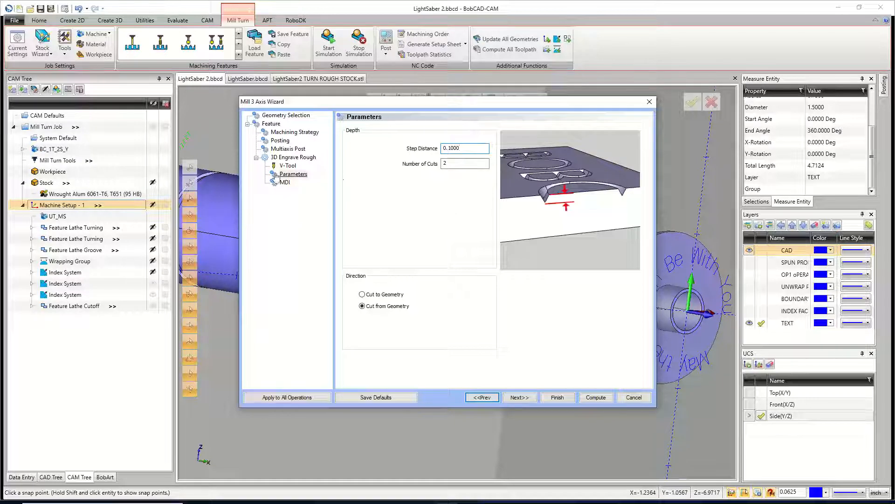
double_click(470, 148)
type(".05")
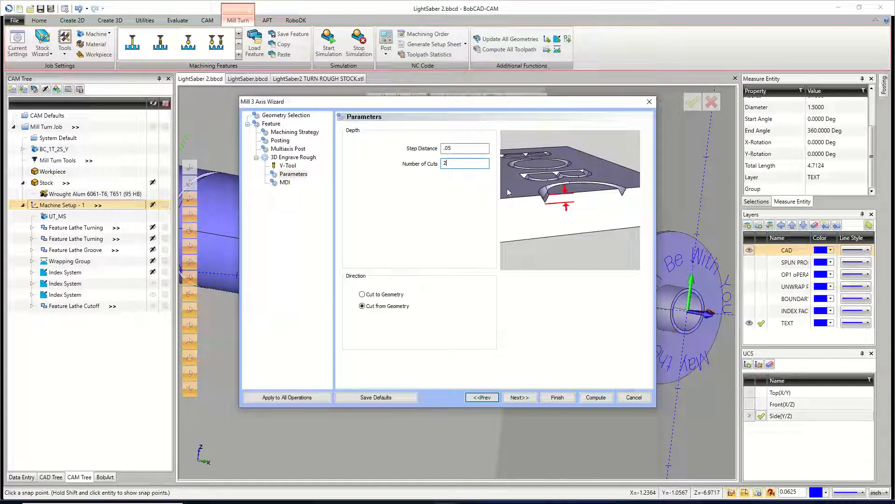
left_click_drag(596, 104, 614, 112)
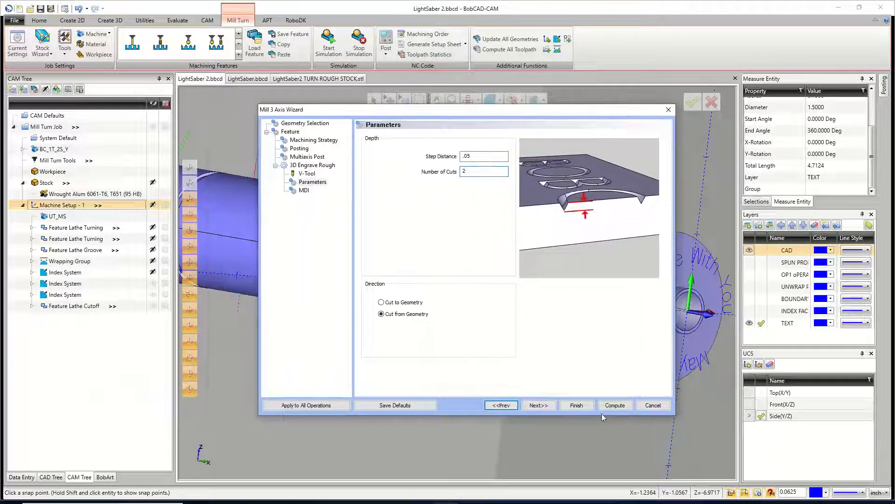
left_click(538, 406)
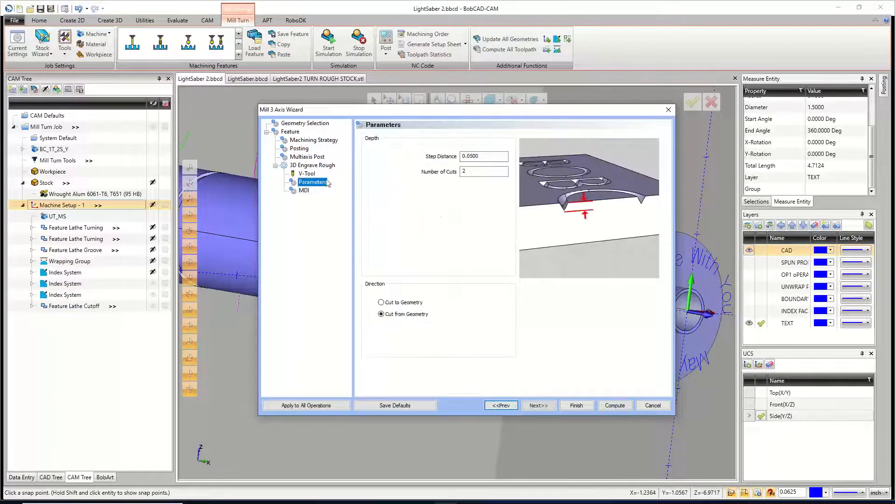
left_click(618, 407)
scroll(514, 252, "down", 2)
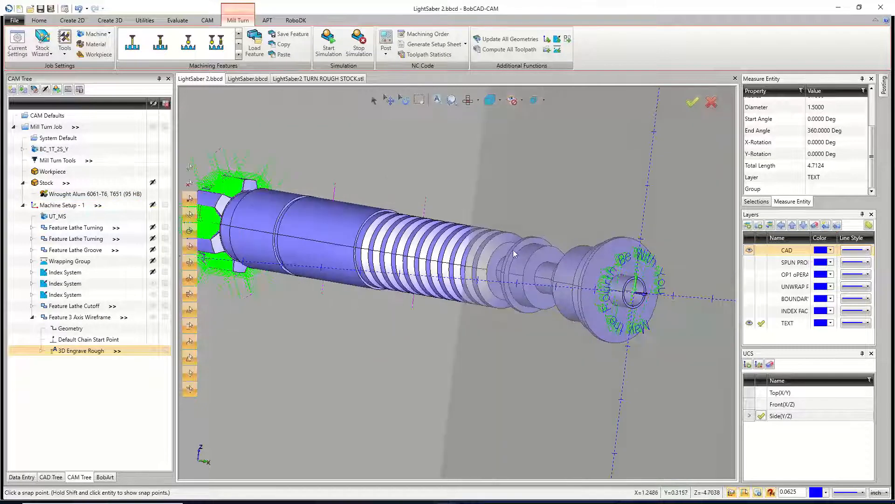
middle_click_drag(304, 322, 380, 332)
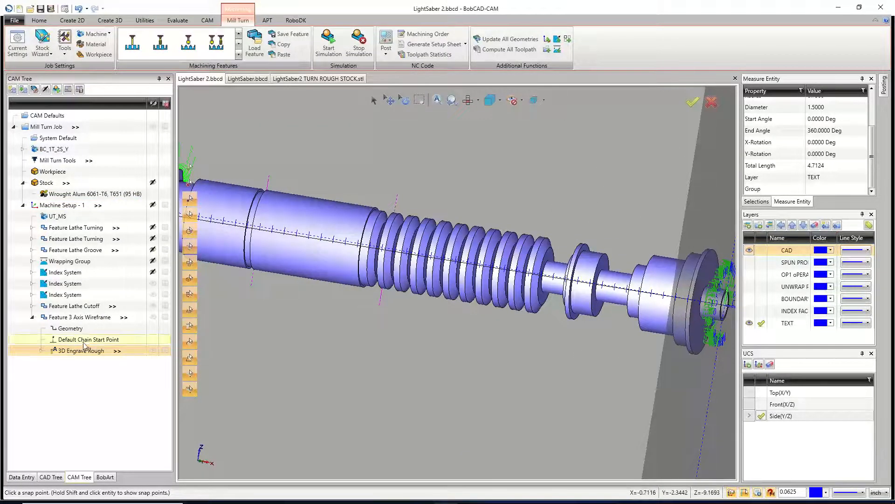
- Open the 3 Axis Wireframe feature for editing, copy its Top of Feature value, and cancel the wizard
left_click(75, 317)
right_click(76, 318)
left_click(96, 61)
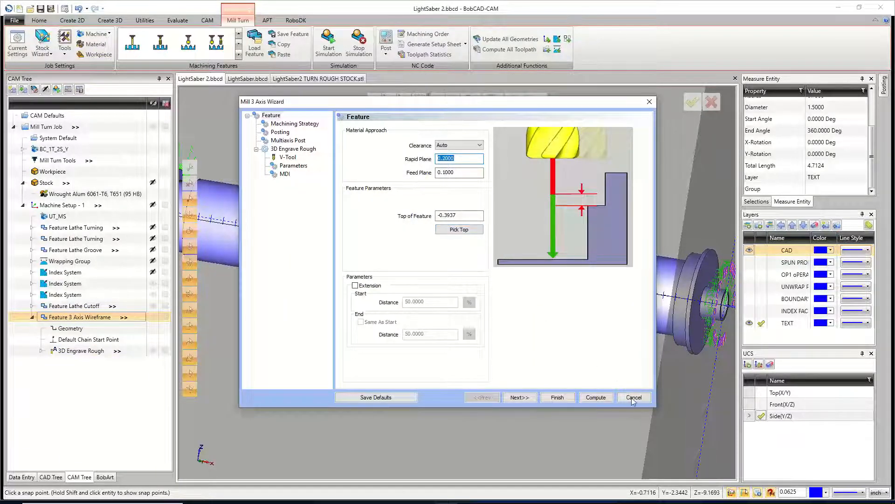
key("Tab")
key("Tab")
right_click(447, 218)
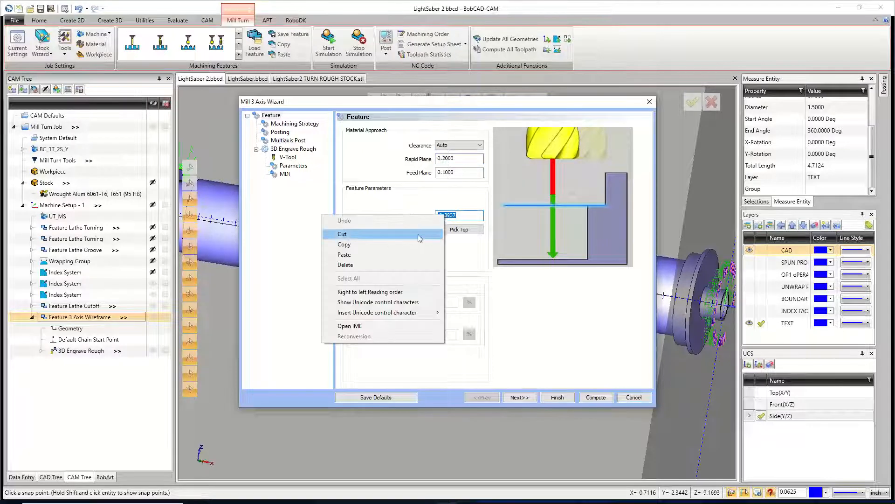
left_click(390, 245)
left_click(643, 402)
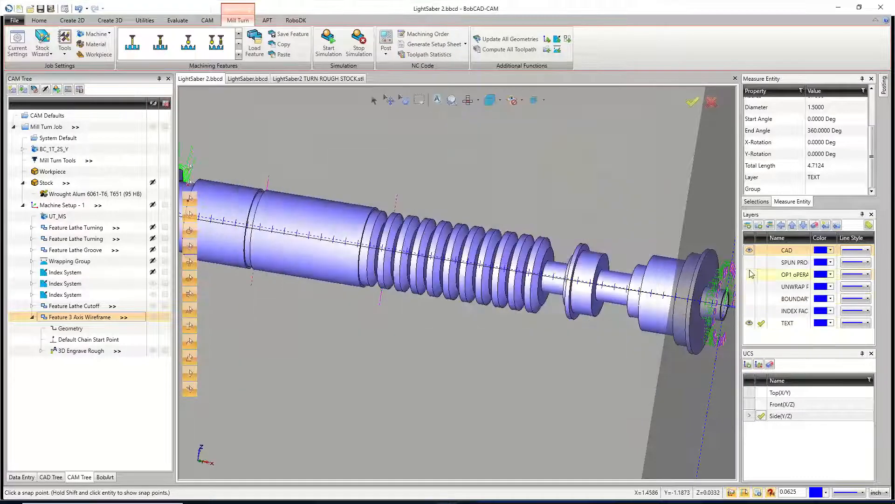
- Hide the CAD layer and translate the circular "May the Fourth Be With You" text by -0.3937 in Z
scroll(495, 282, "down", 2)
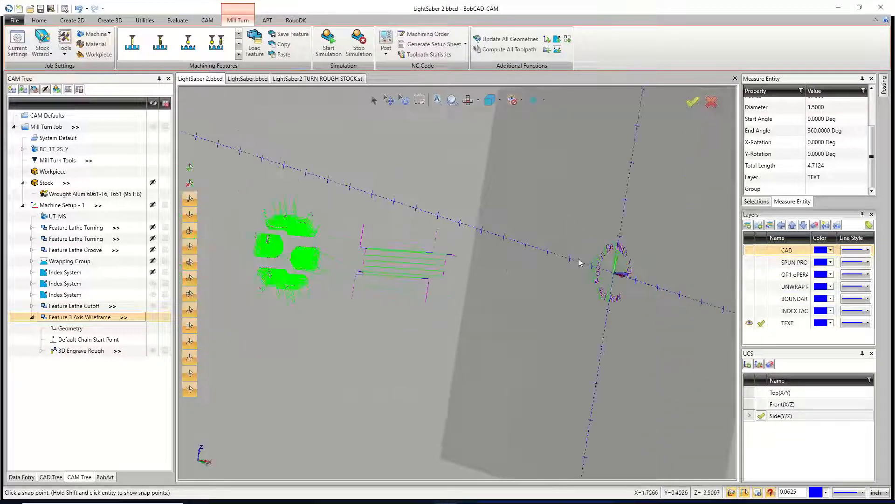
scroll(620, 262, "up", 4)
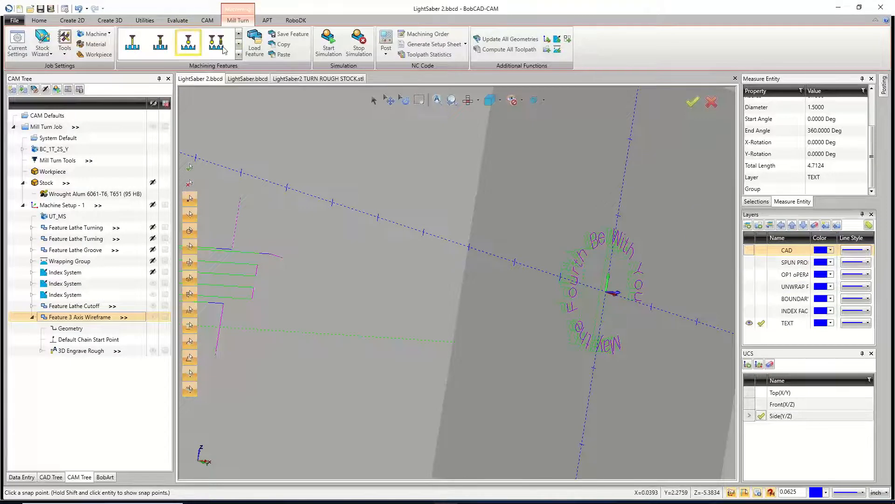
left_click(145, 20)
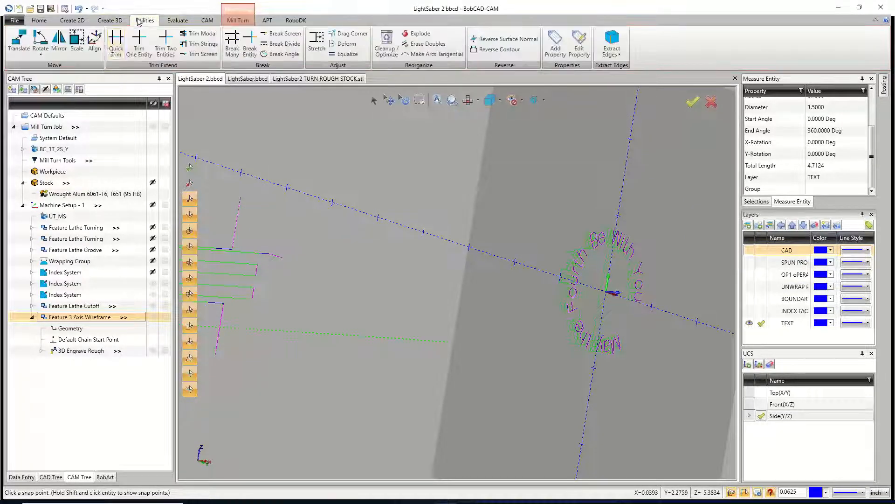
left_click(18, 41)
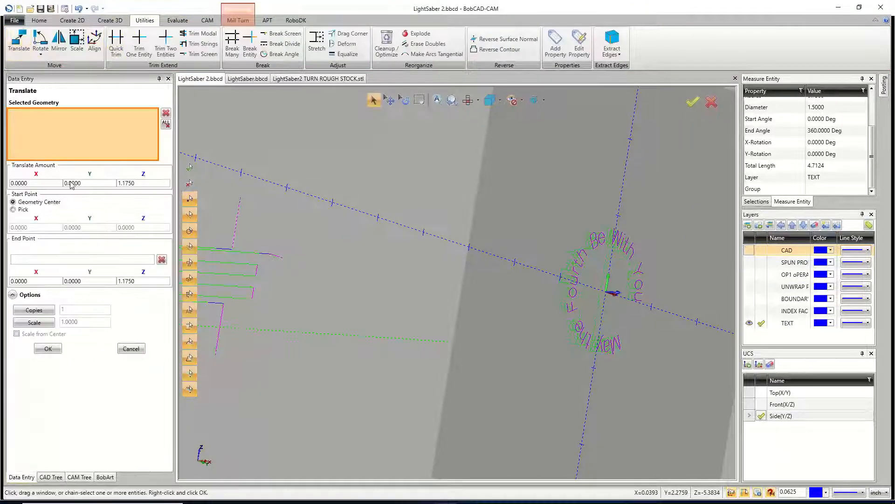
double_click(127, 183)
right_click(127, 182)
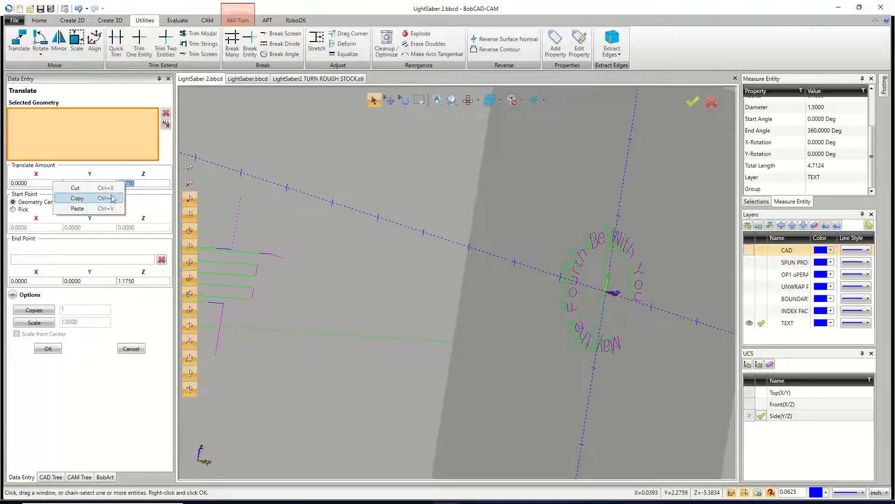
left_click(89, 210)
left_click_drag(502, 173, 686, 368)
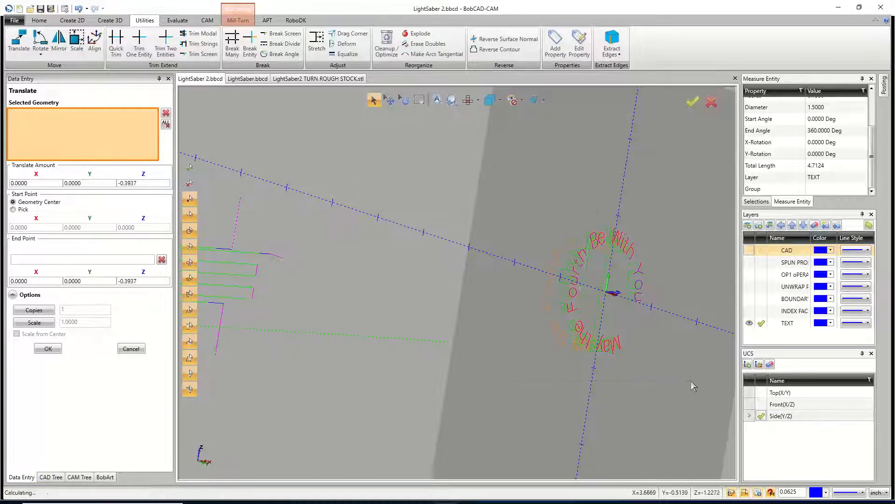
left_click(48, 348)
left_click(131, 348)
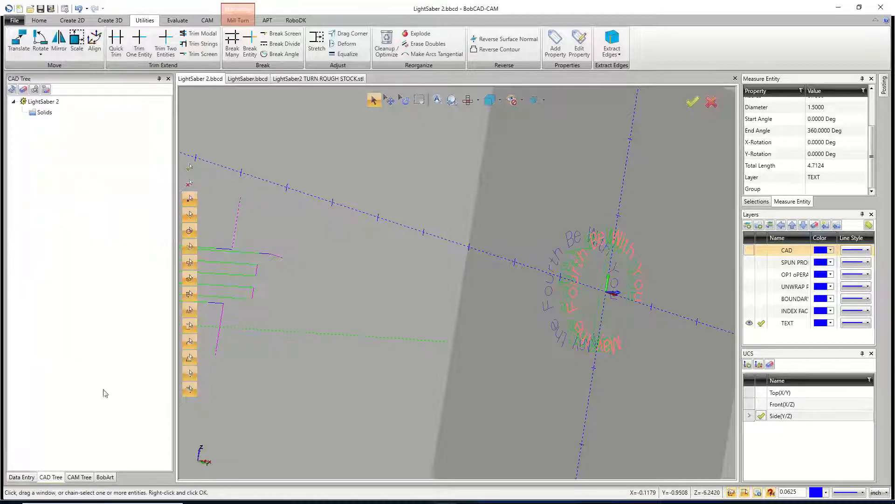
- Reconfirm the geometry of the 3 Axis Wireframe feature using the moved text and recompute its toolpath
left_click(80, 477)
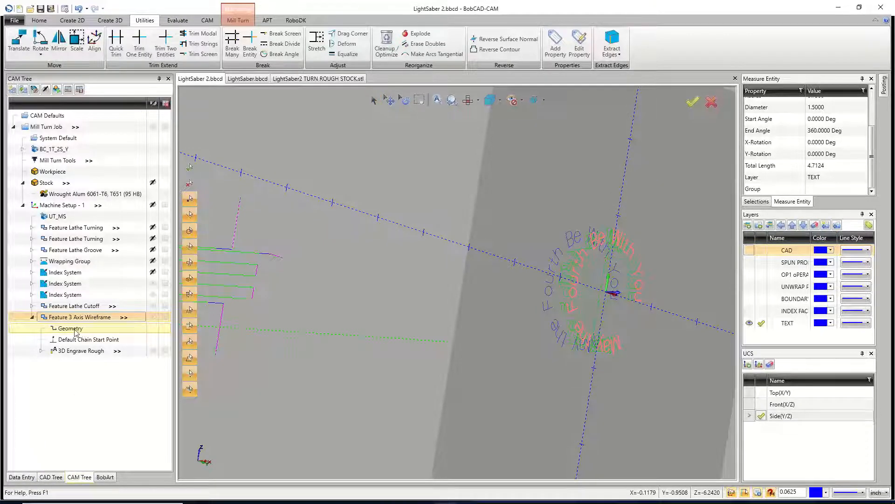
double_click(70, 329)
right_click(434, 286)
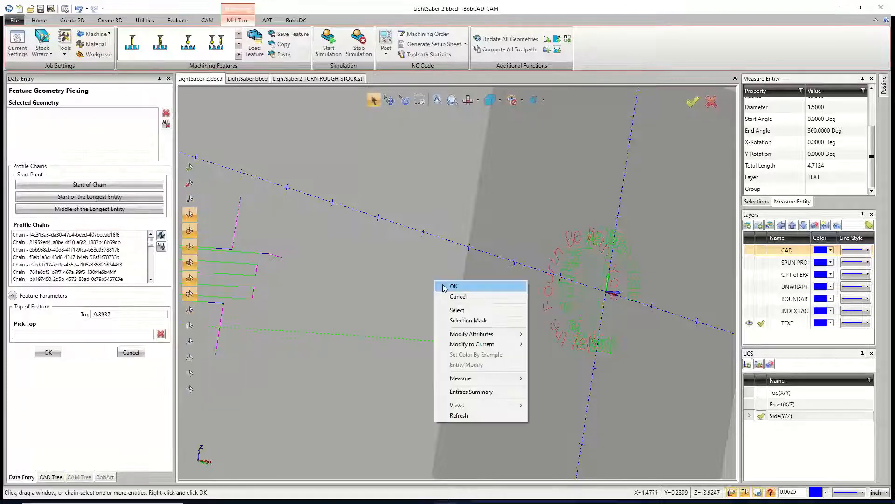
left_click(448, 285)
left_click(77, 318)
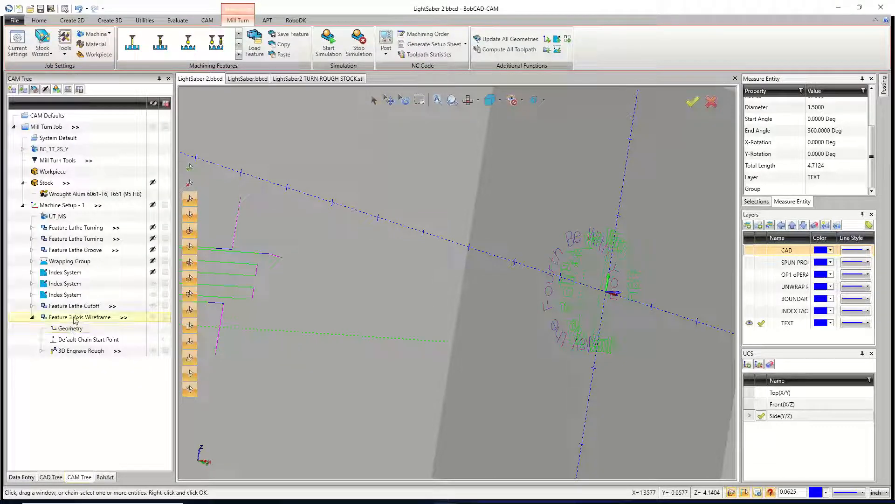
right_click(77, 318)
left_click(121, 83)
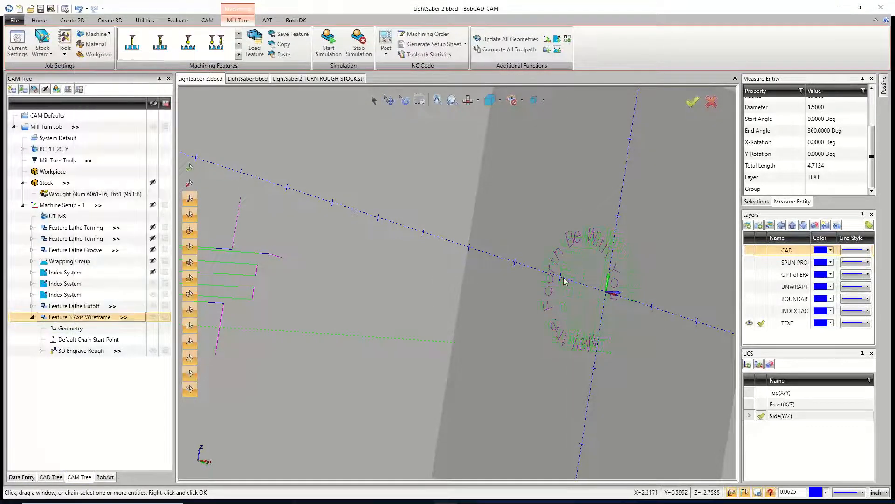
- Show the CAD layer to check the moved text against the lightsaber's front face
scroll(602, 298, "down", 3)
scroll(603, 301, "down", 2)
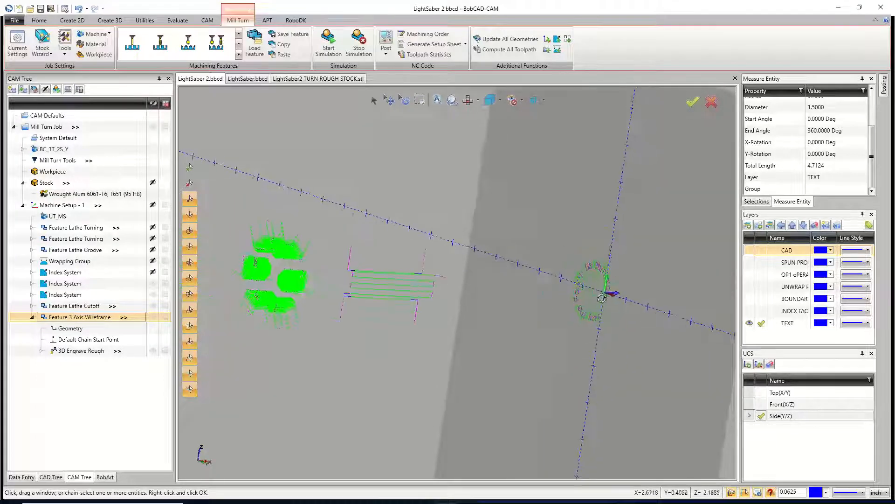
middle_click_drag(603, 301, 504, 264)
scroll(504, 264, "up", 2)
left_click(749, 250)
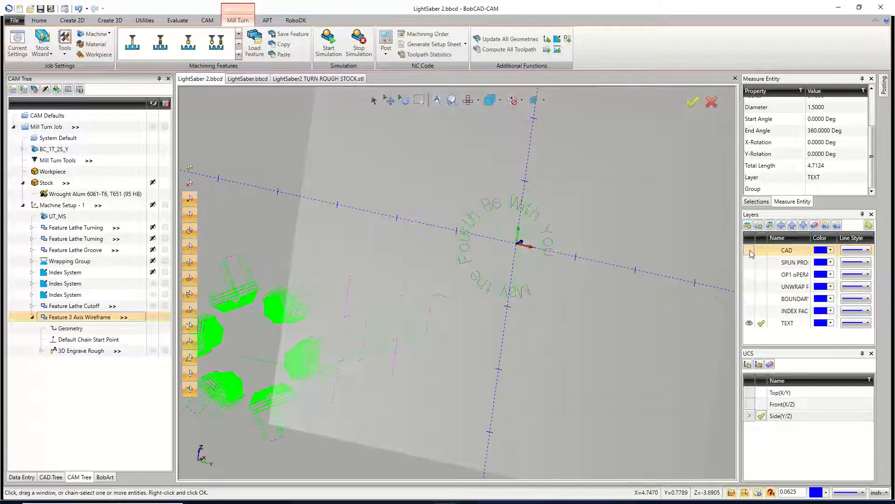
scroll(483, 294, "up", 3)
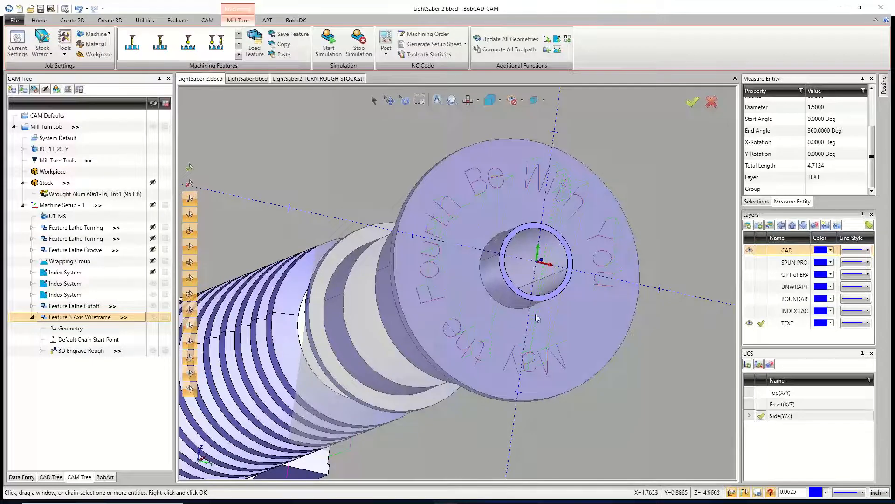
- Raise the 3 Axis Wireframe feature's rapid plane by .3937 to 0.5937 and compute the toolpath
left_click(86, 317)
double_click(87, 317)
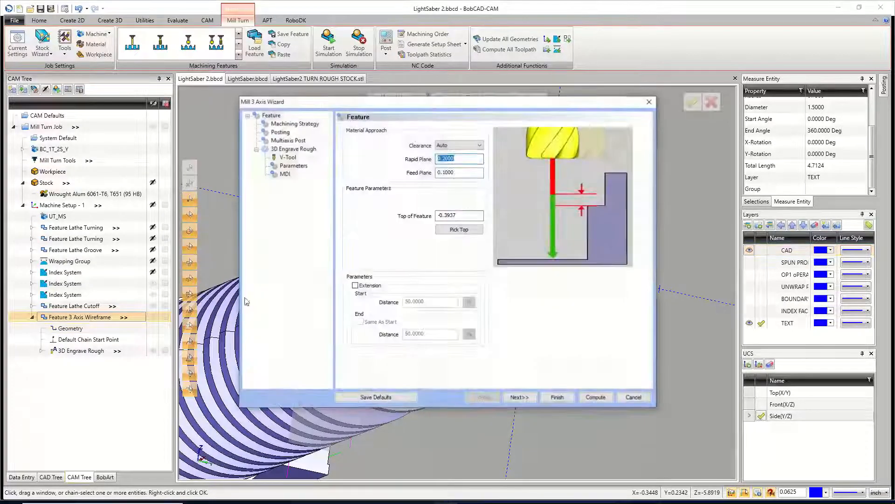
left_click(457, 145)
left_click(457, 145)
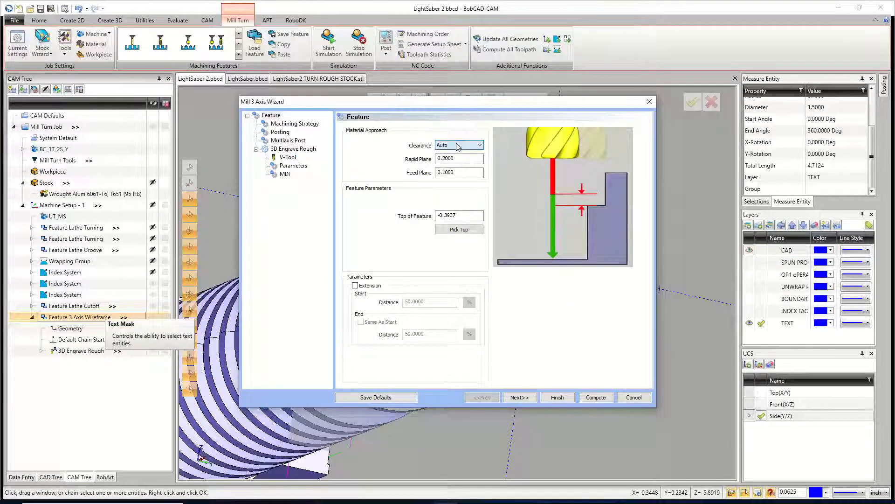
key("Tab")
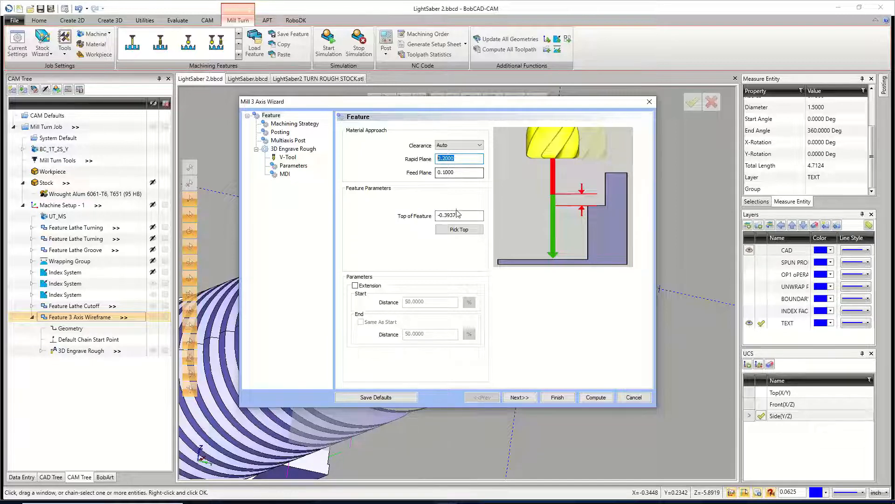
left_click_drag(463, 215, 443, 217)
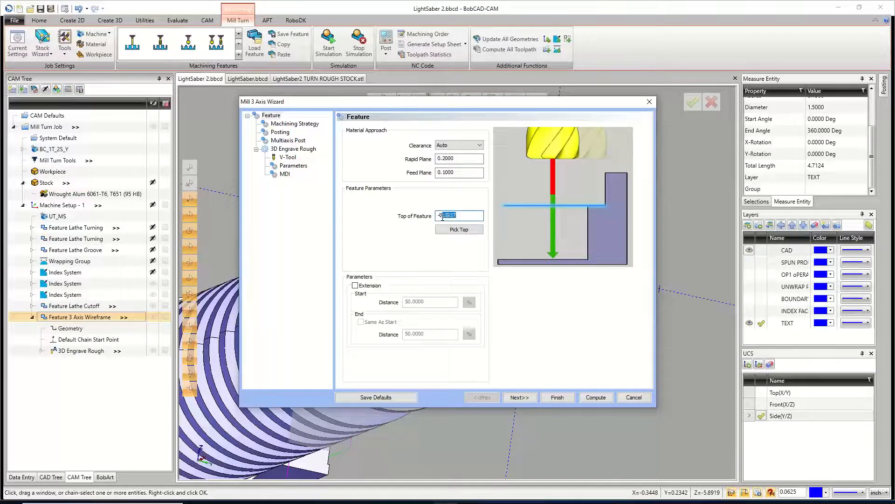
left_click(460, 159)
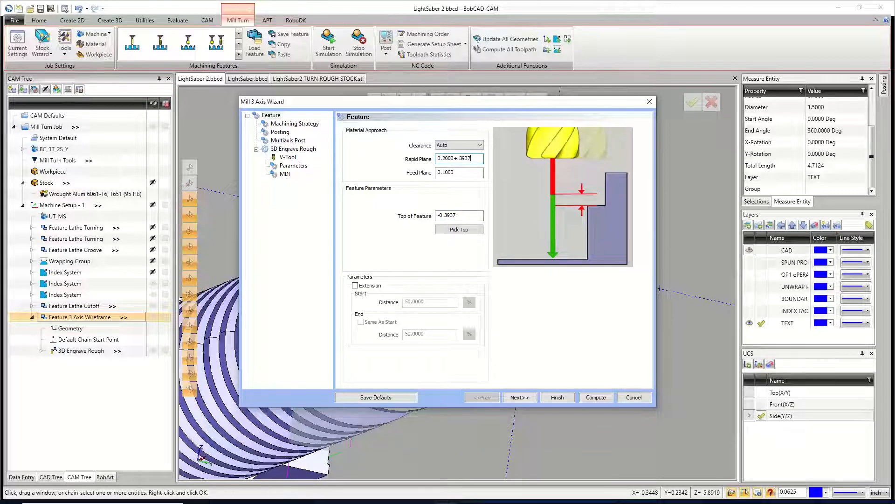
left_click(474, 177)
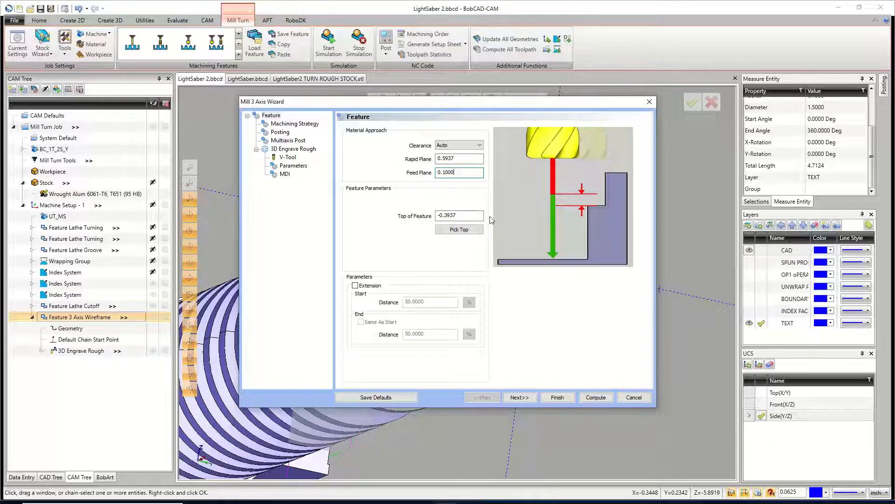
left_click(598, 397)
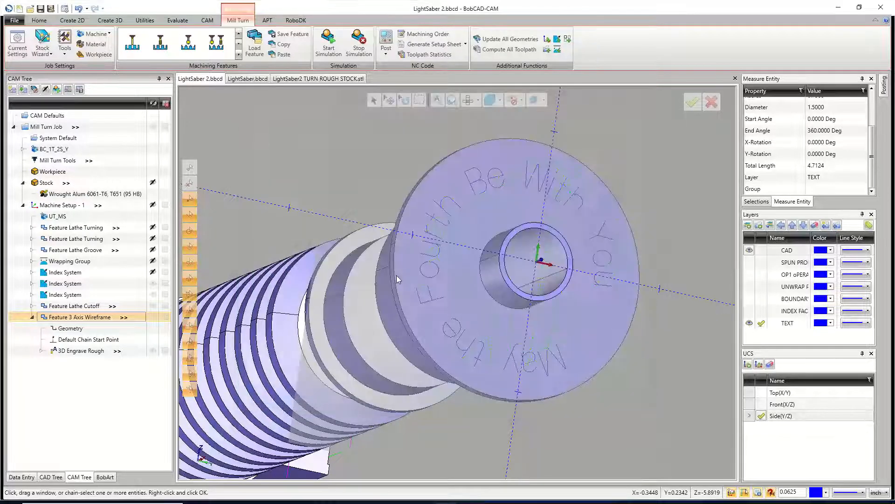
- Make Top(X/Y) the active UCS
middle_click_drag(526, 271, 564, 202)
scroll(529, 263, "down", 2)
scroll(529, 265, "down", 3)
scroll(565, 203, "down", 3)
middle_click_drag(592, 271, 605, 257)
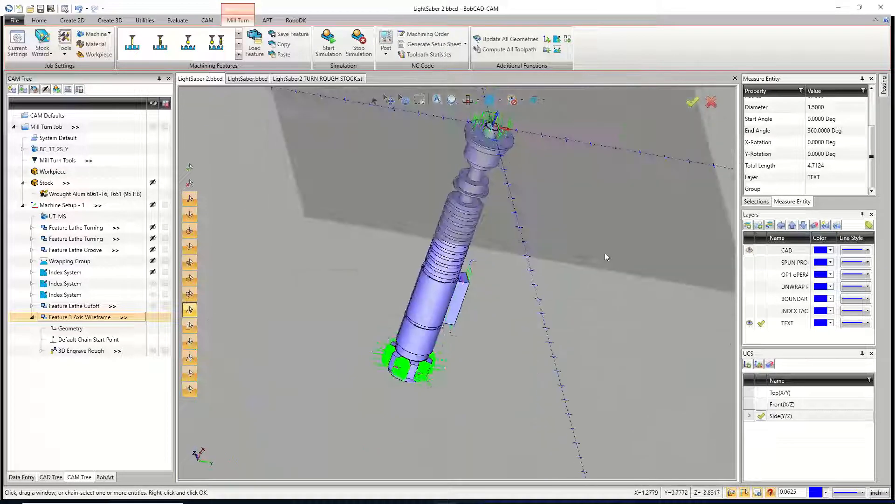
left_click(762, 393)
- Examine the engraving text and toolpath on the lightsaber's front face
middle_click_drag(493, 298, 489, 269)
scroll(451, 268, "down", 4)
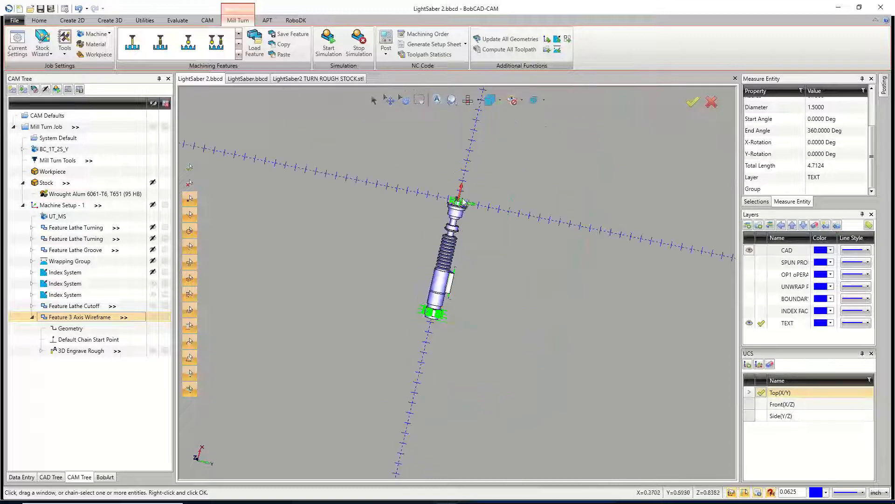
scroll(460, 200, "up", 8)
middle_click_drag(459, 201, 444, 272)
scroll(427, 251, "down", 6)
middle_click_drag(417, 365, 418, 311)
scroll(419, 313, "up", 5)
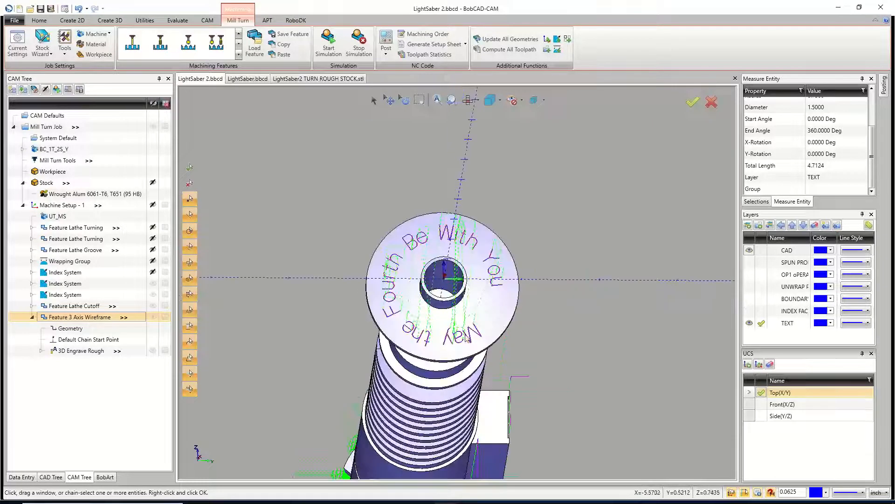
scroll(462, 350, "up", 3)
scroll(462, 350, "down", 3)
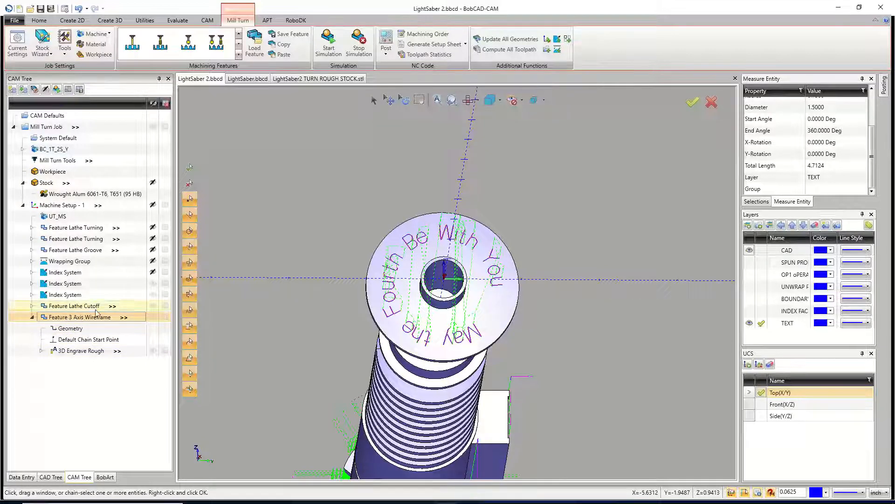
- Reorder the machining features so Lathe Cutoff follows the 3 Axis Wireframe engraving, and save the file
left_click_drag(65, 310, 65, 330)
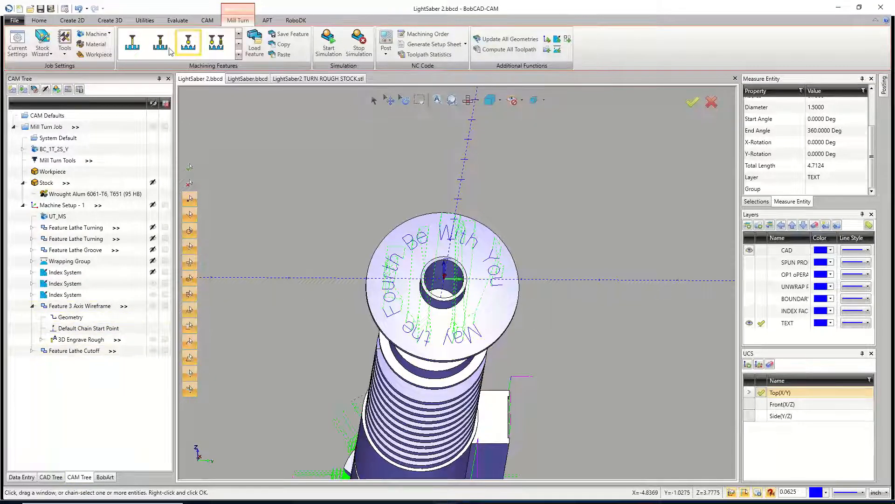
left_click(43, 9)
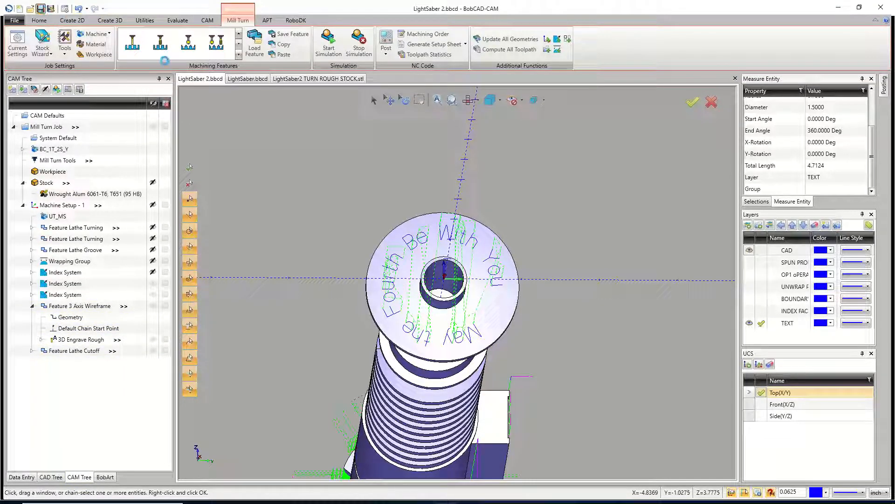
- Start the simulation and jump to Op. 26, the 3D Engrave Rough operation with the V-tool
left_click(329, 47)
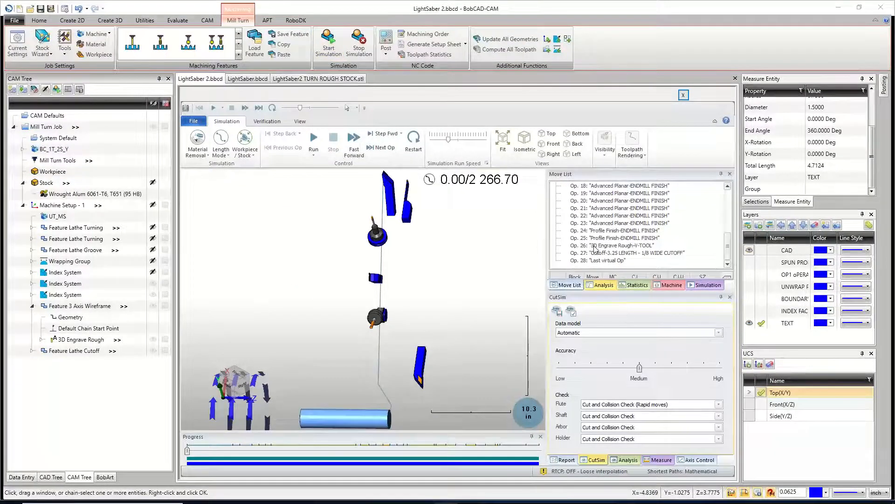
left_click(622, 246)
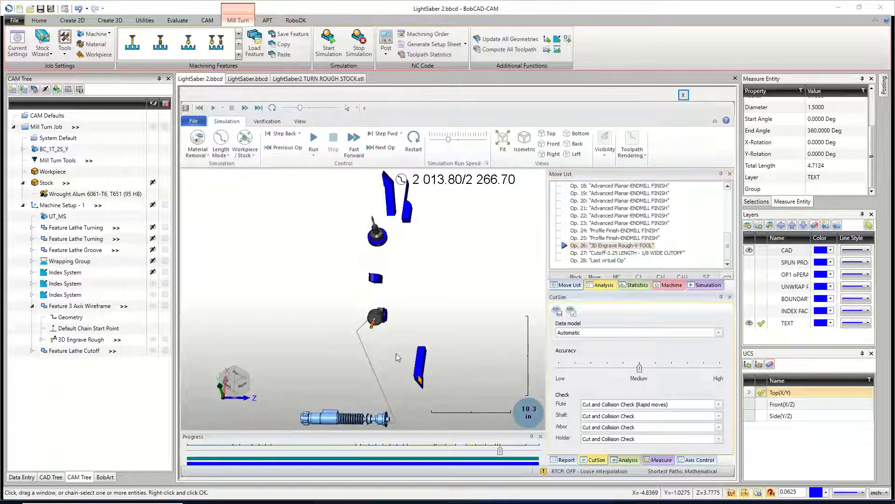
scroll(398, 357, "down", 3)
mouse_move(384, 380)
middle_mouse_down()
mouse_move(360, 388)
mouse_move(383, 392)
middle_mouse_up()
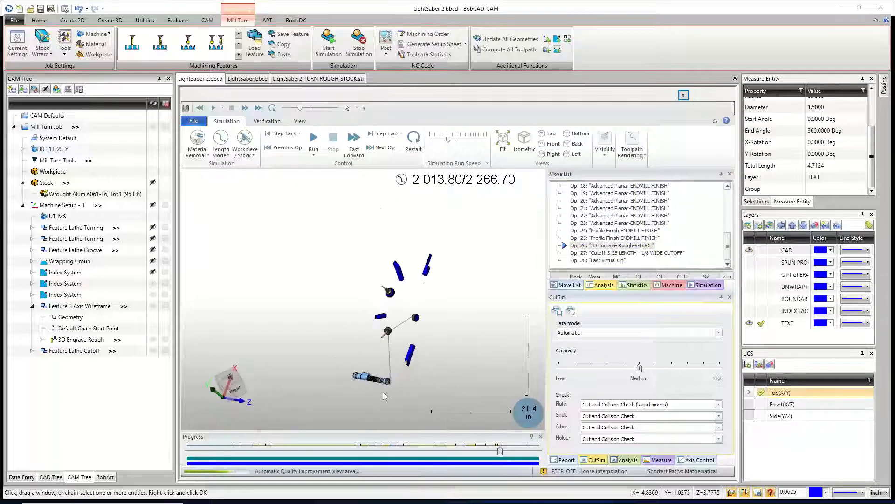
scroll(386, 389, "up", 5)
scroll(388, 380, "up", 1)
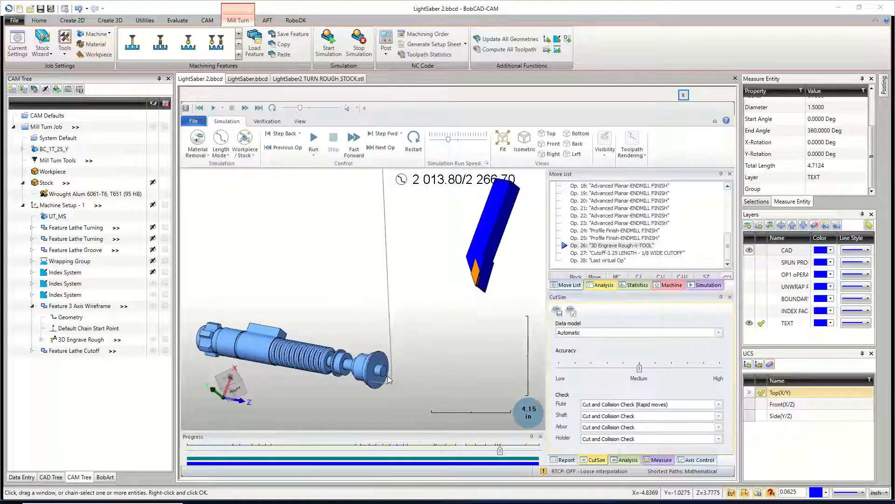
- Switch the simulation to the full machine display and examine the lightsaber near the chuck
left_click(256, 173)
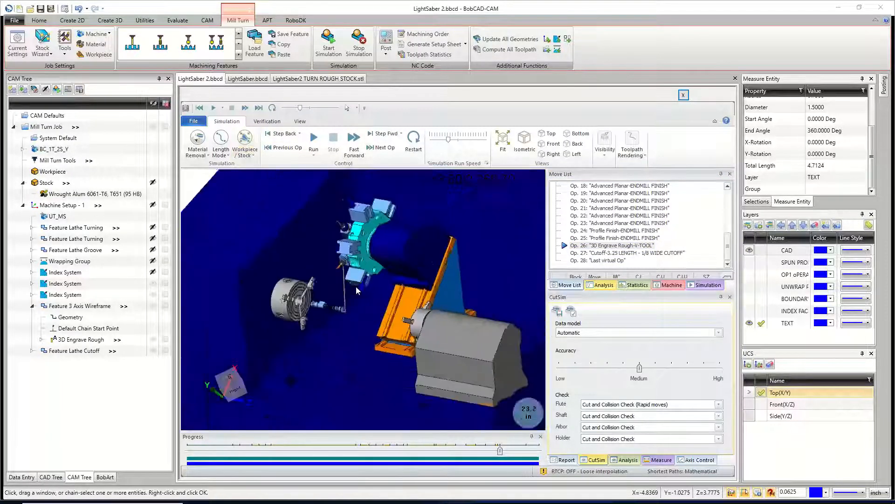
middle_click_drag(320, 299, 334, 319)
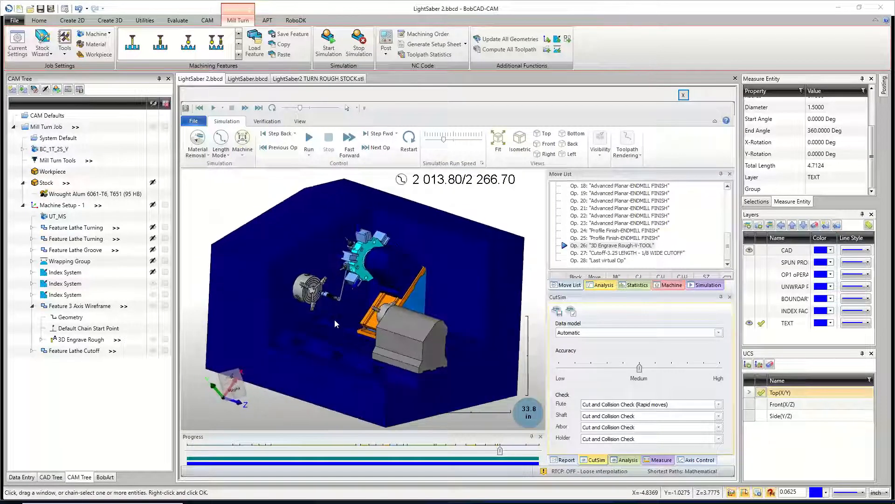
scroll(329, 312, "down", 3)
scroll(318, 307, "up", 4)
scroll(319, 309, "up", 5)
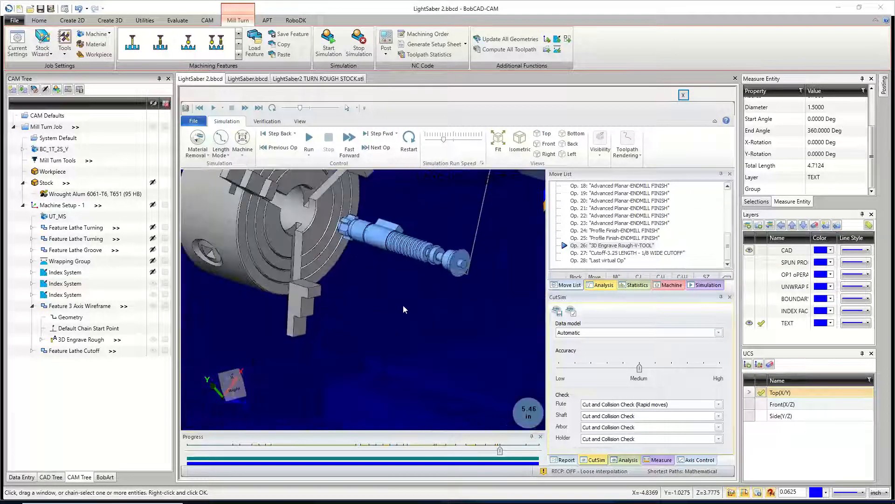
scroll(445, 295, "down", 3)
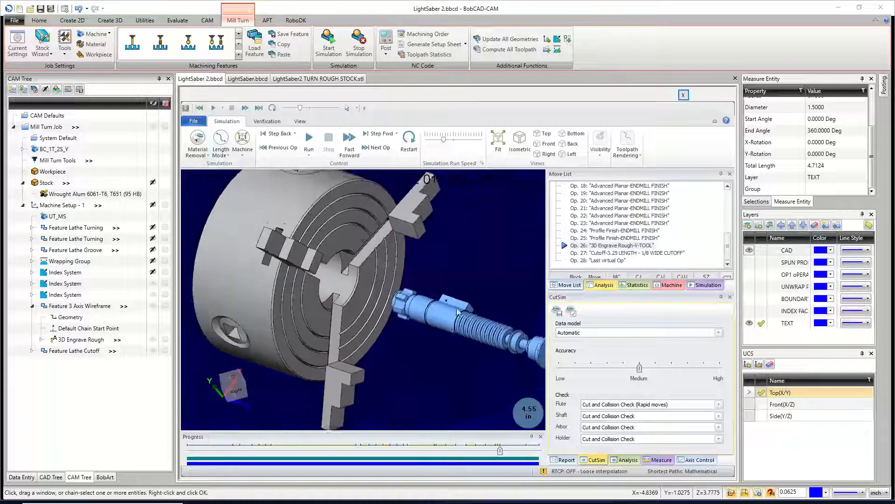
- Run the 3D Engrave Rough simulation at an adjusted speed and watch the V-tool cut the text on the front face
scroll(493, 315, "up", 3)
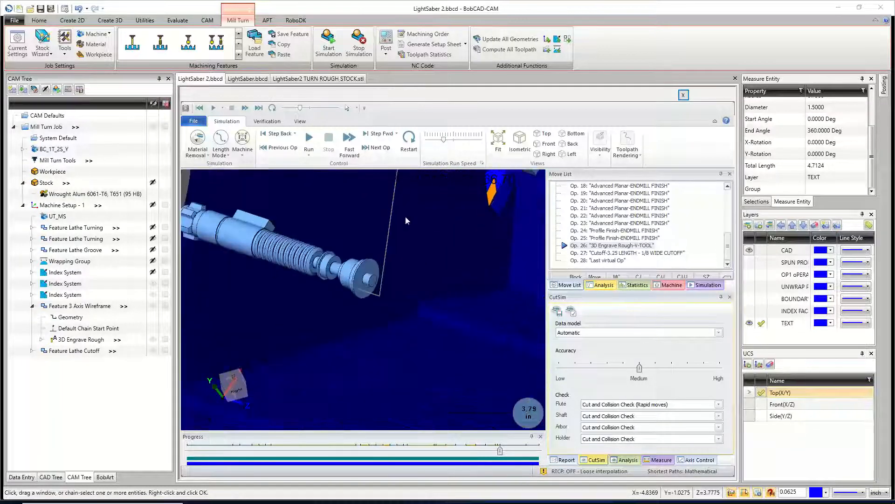
left_click(309, 140)
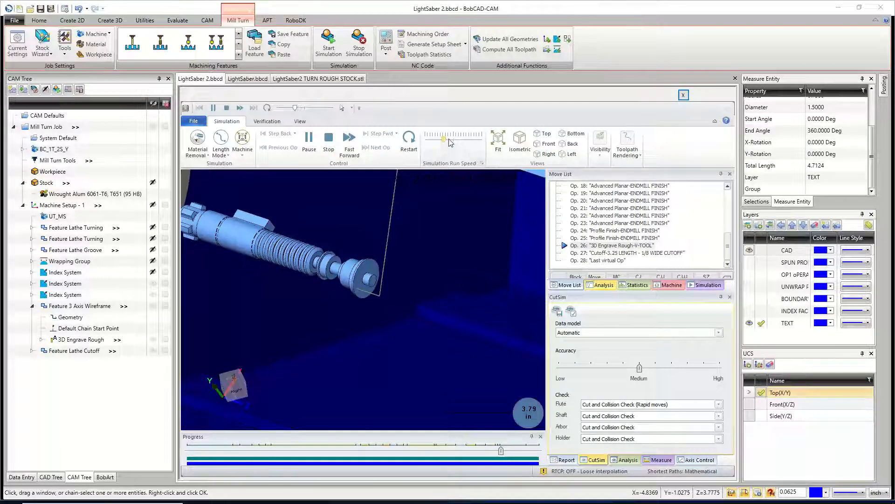
left_click_drag(443, 140, 442, 140)
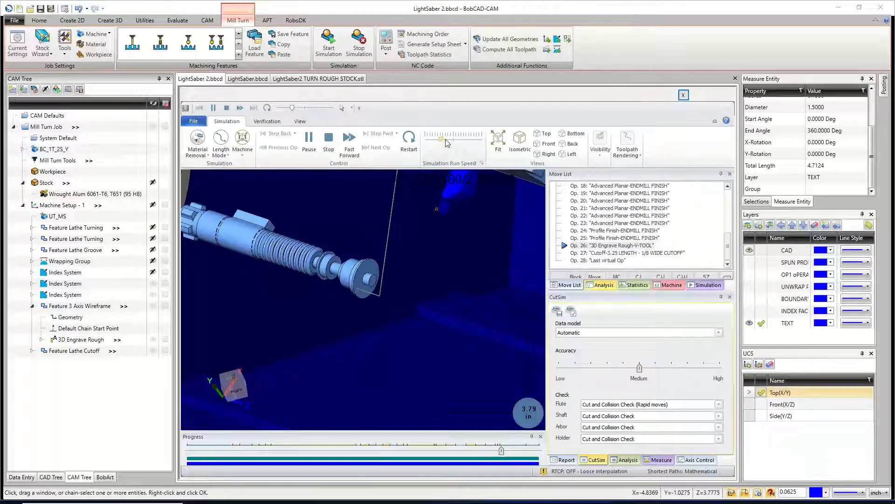
left_click(446, 140)
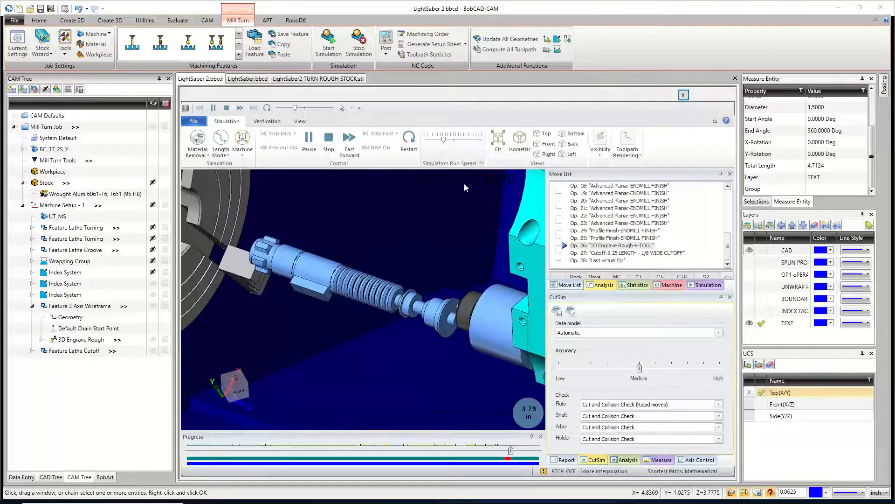
scroll(459, 329, "up", 5)
scroll(458, 327, "up", 2)
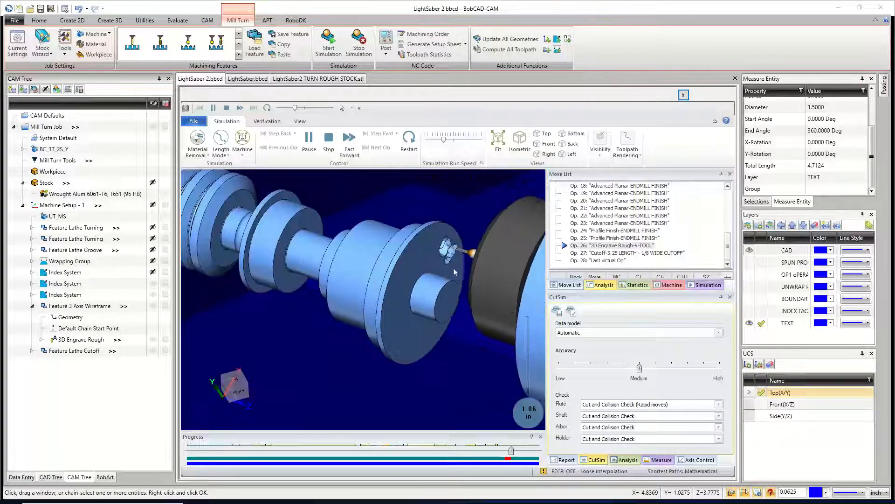
left_click(455, 141)
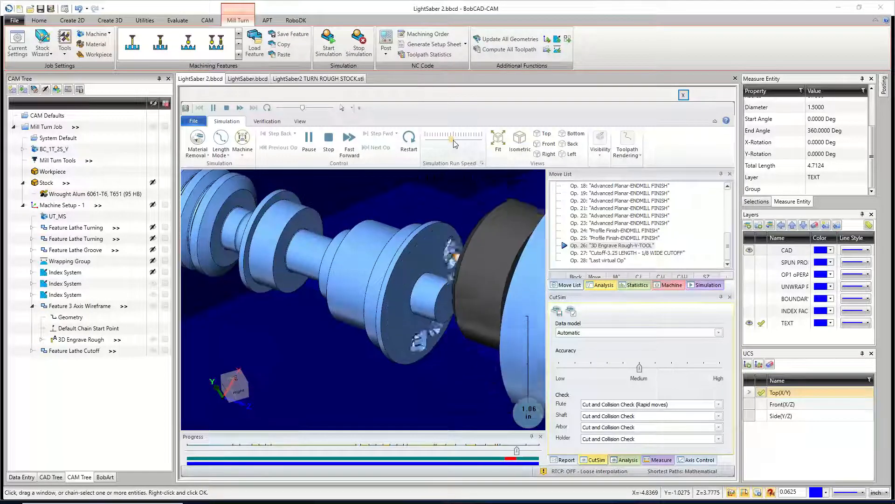
- Edit the 3 Axis Wireframe engraving to a step distance of 0.02 with 1 cut, and recompute the toolpath
right_click(83, 306)
left_click(101, 49)
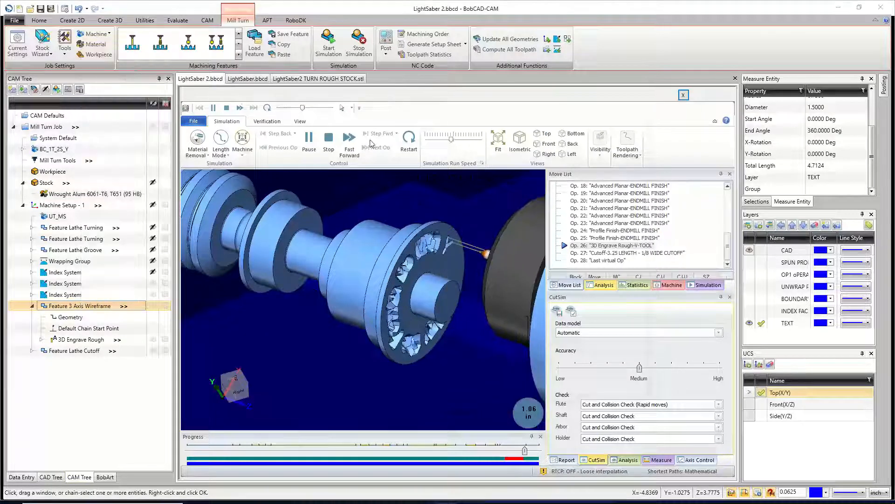
left_click(293, 166)
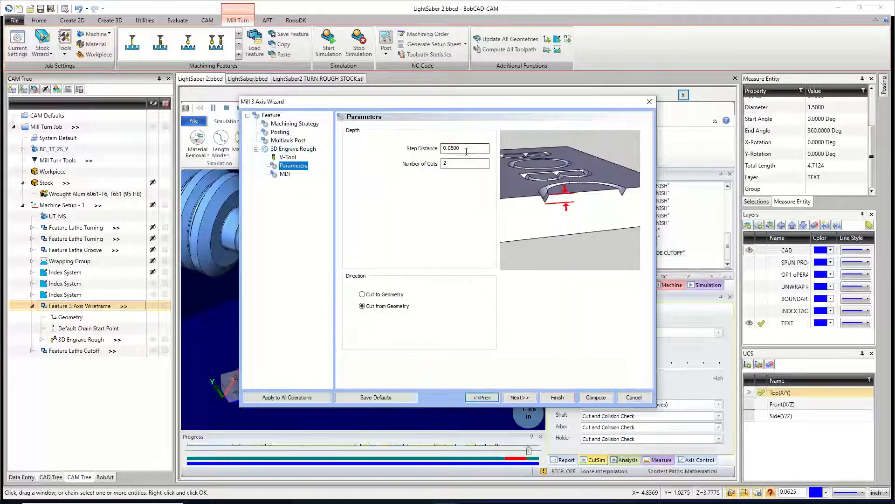
type(".02")
key("Tab")
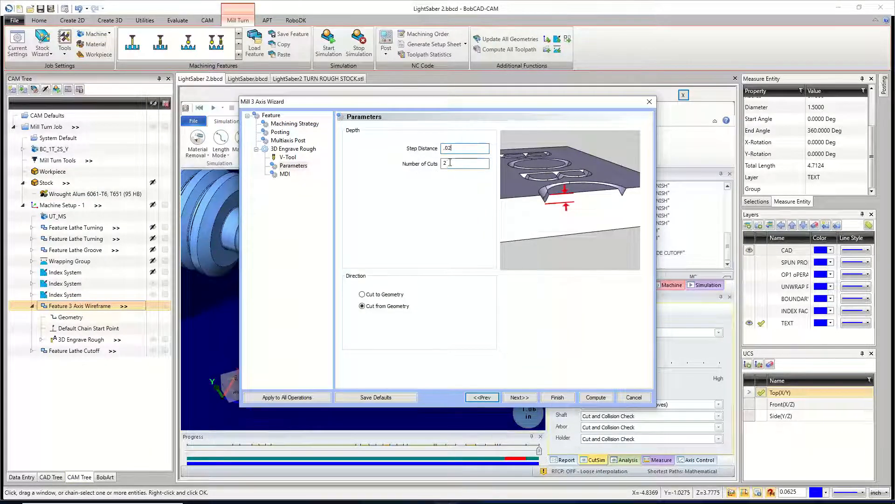
type("1")
left_click(596, 397)
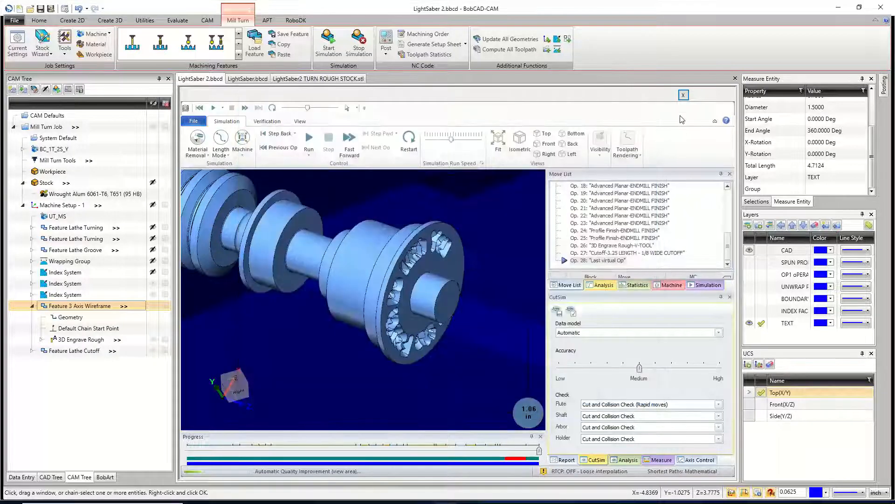
- Start a new machine simulation and advance it to Op. 26, the 3D Engrave Rough operation with the V-tool
left_click(332, 45)
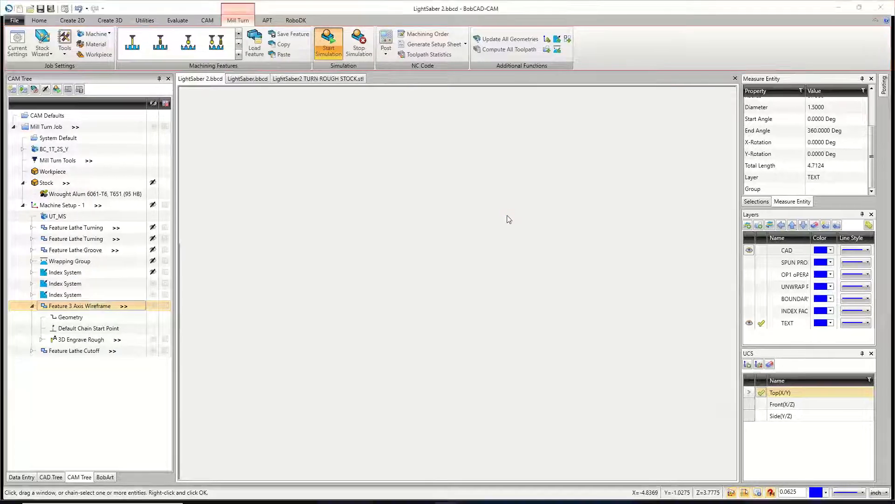
scroll(364, 298, "up", 10)
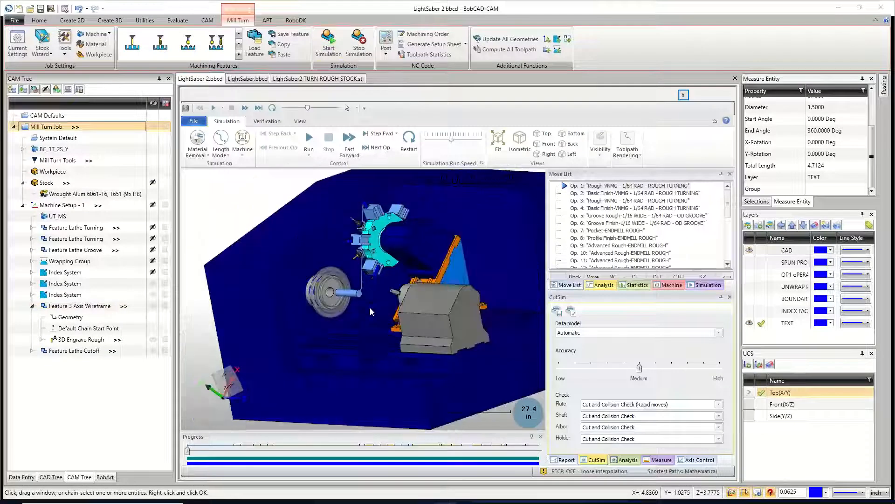
scroll(691, 256, "down", 6)
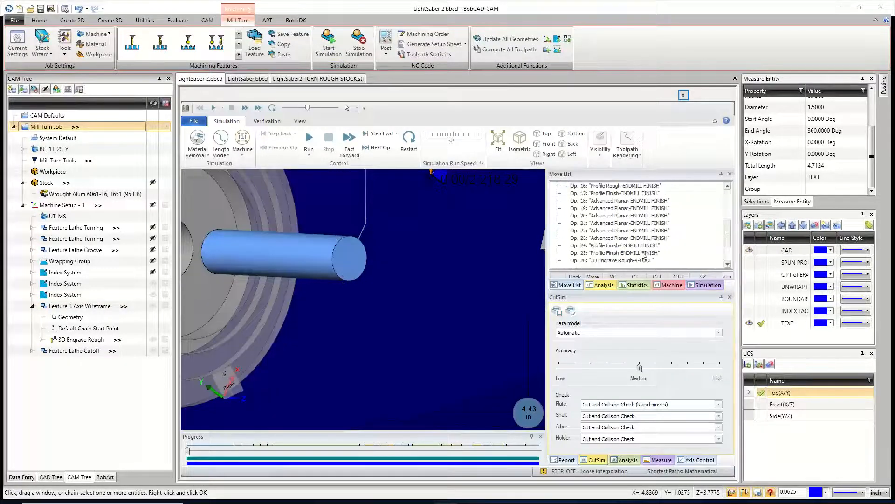
left_click(624, 252)
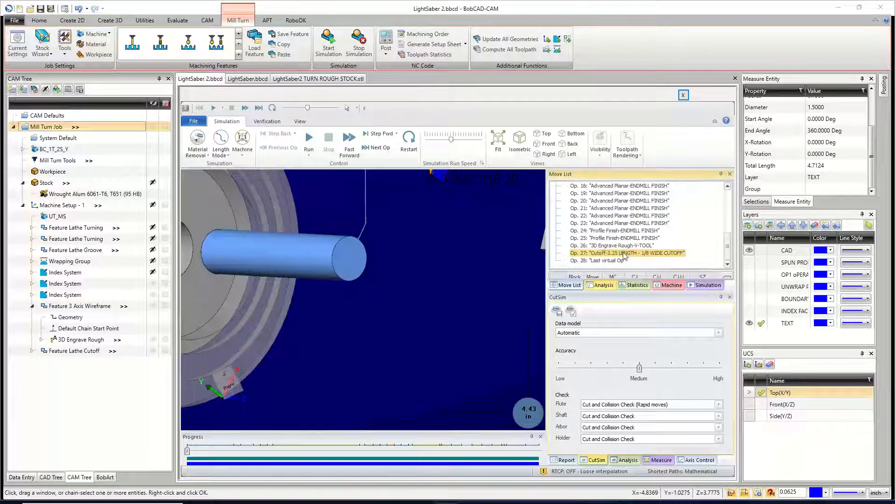
left_click(410, 145)
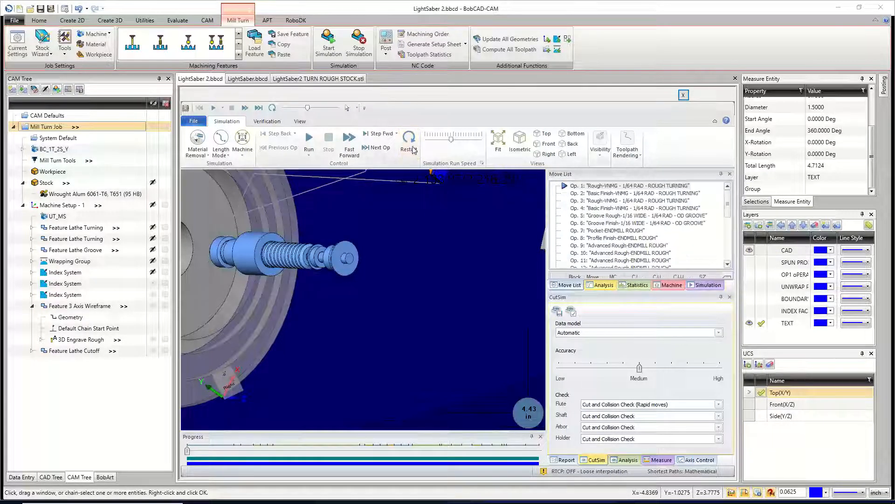
scroll(631, 247, "down", 6)
left_click(623, 245)
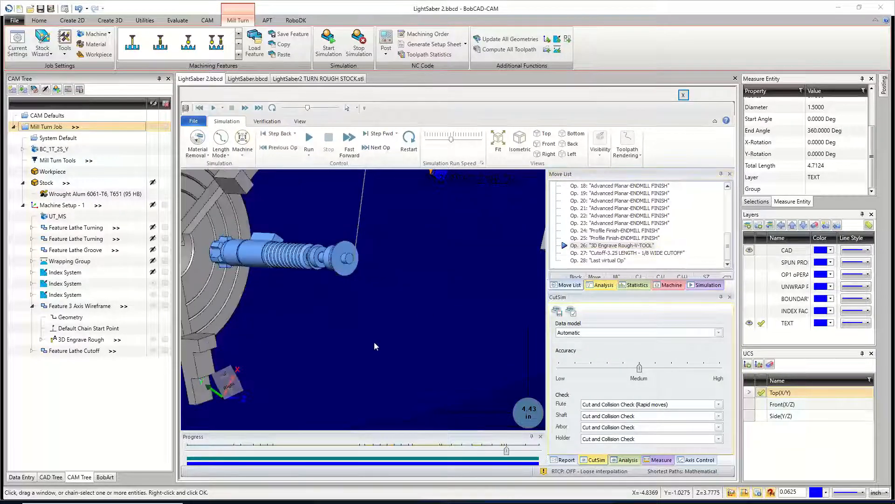
- Run the recomputed engraving through the cutoff to the last operation, watching the lightsaber's front face
scroll(331, 259, "up", 5)
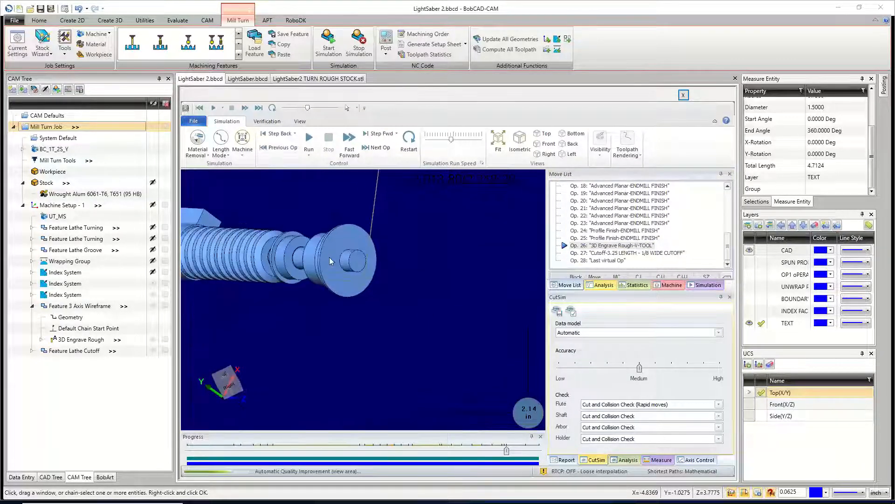
left_click(309, 140)
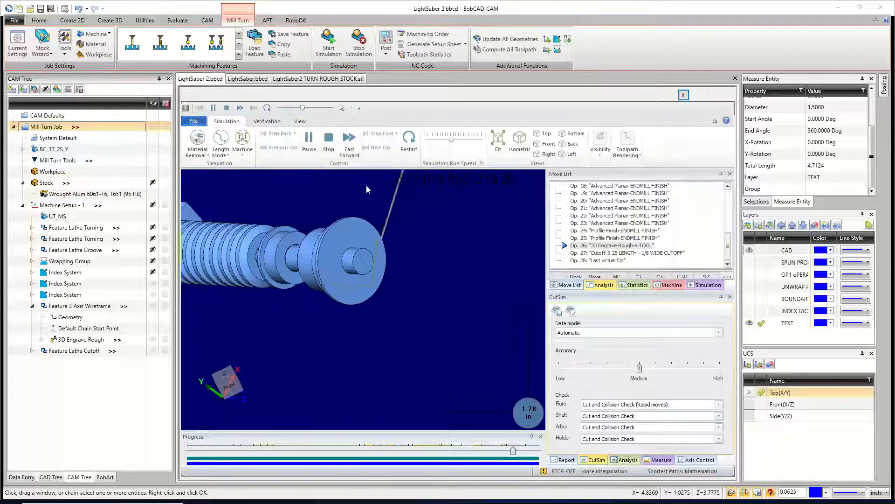
left_click_drag(441, 139, 447, 140)
middle_click_drag(377, 241, 317, 250)
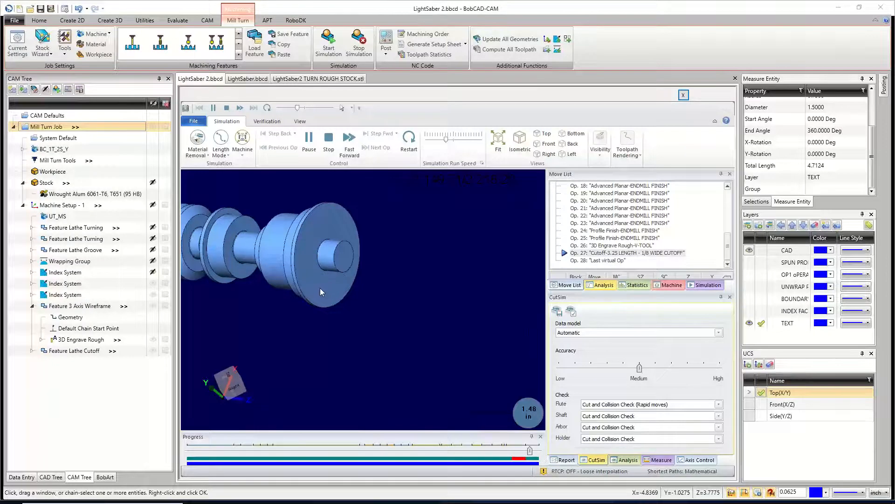
scroll(333, 301, "down", 6)
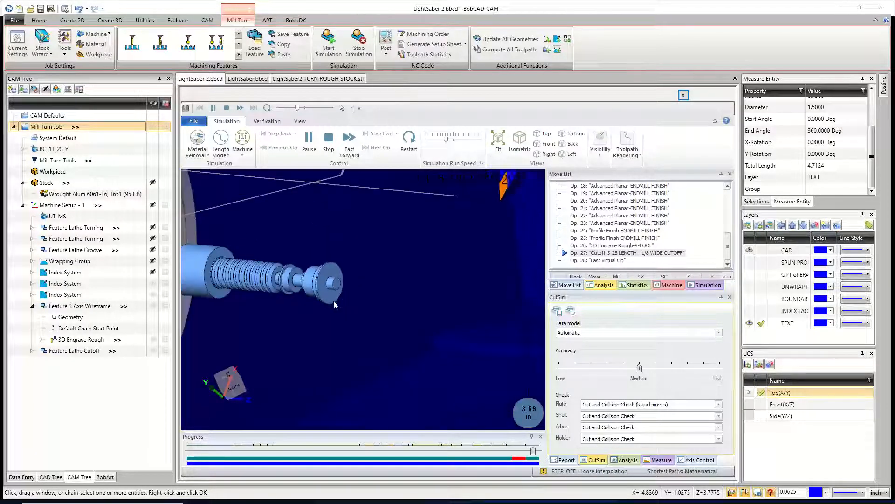
scroll(333, 300, "up", 8)
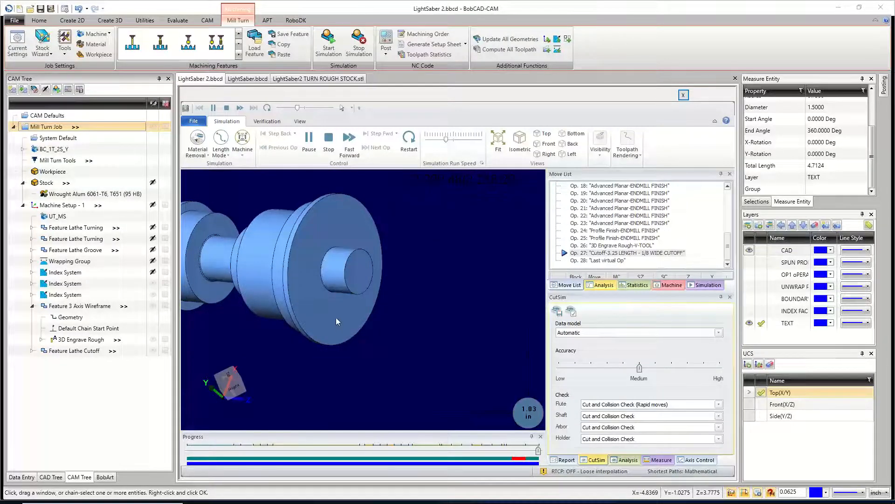
scroll(314, 285, "up", 1)
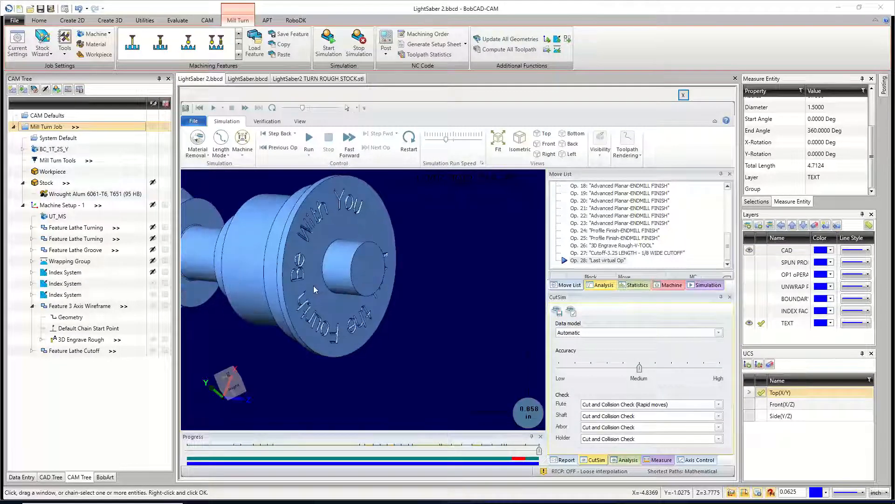
- Examine the depth and shape of the engraved letters around the lightsaber's front face
middle_click_drag(308, 299, 286, 289)
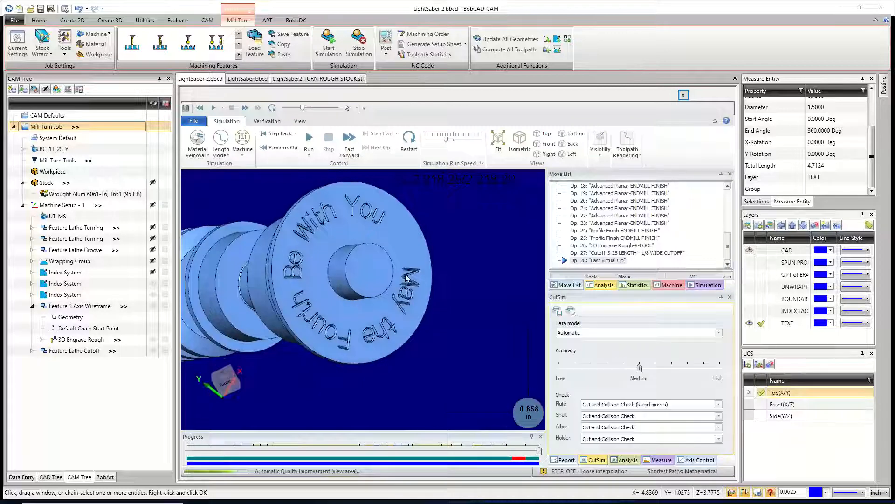
scroll(394, 277, "up", 2)
scroll(410, 303, "up", 10)
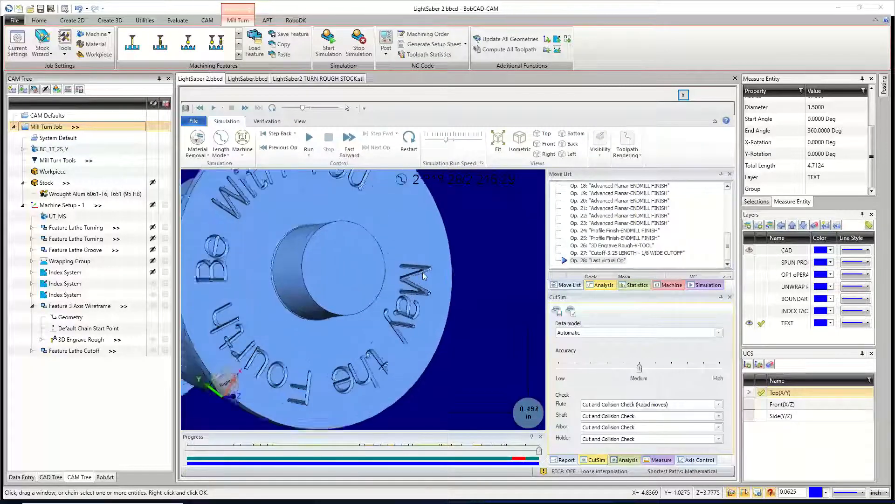
scroll(405, 276, "down", 2)
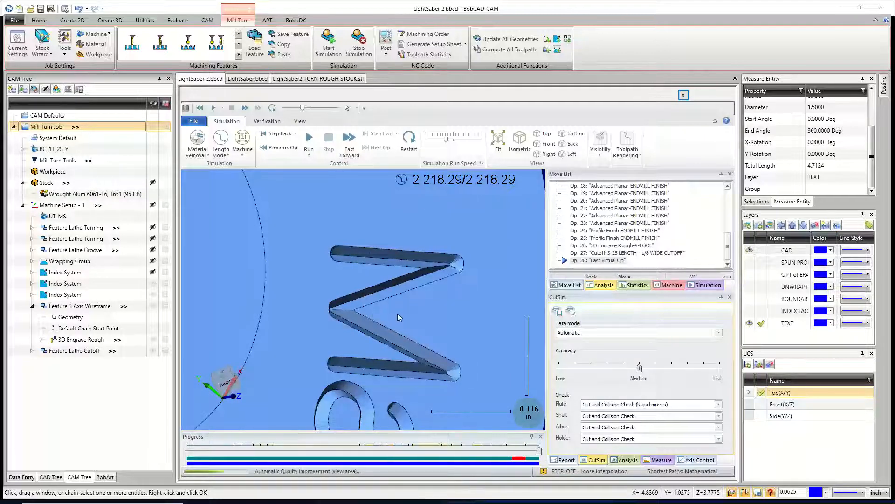
scroll(409, 348, "down", 5)
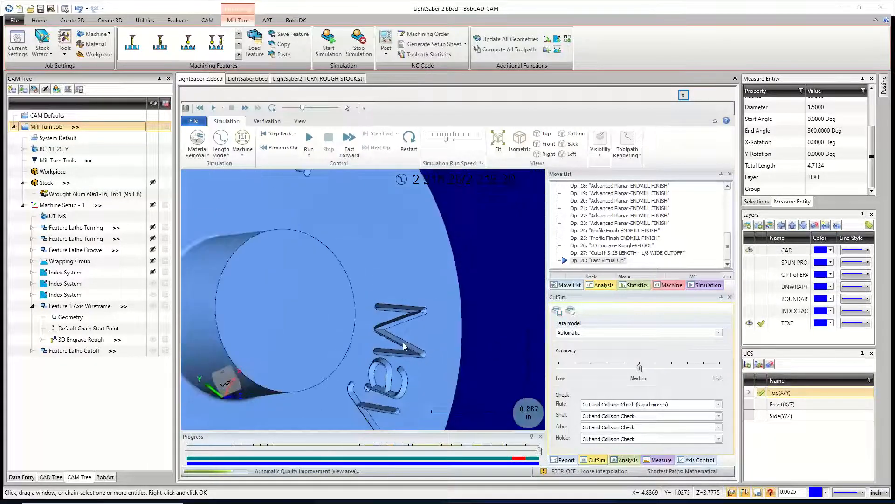
scroll(402, 344, "down", 3)
scroll(337, 365, "up", 5)
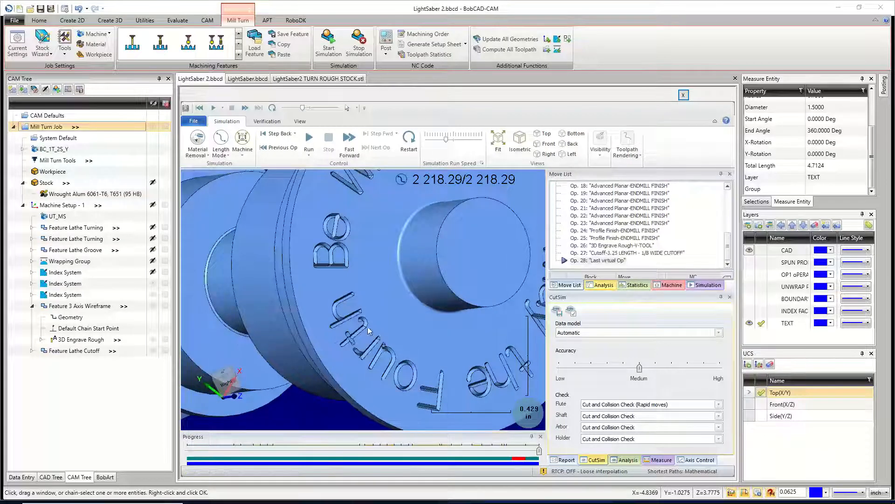
middle_click_drag(360, 328, 350, 333)
scroll(351, 334, "down", 2)
scroll(326, 283, "down", 4)
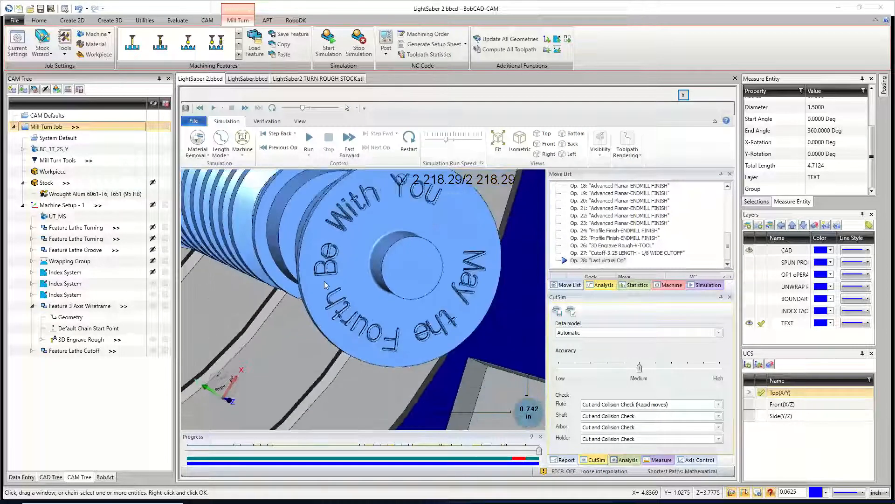
- Examine the whole machined lightsaber beside the chuck from several angles
scroll(330, 282, "down", 3)
mouse_move(326, 287)
middle_mouse_down()
mouse_move(363, 290)
mouse_move(334, 284)
middle_mouse_up()
scroll(334, 287, "down", 6)
scroll(294, 278, "up", 7)
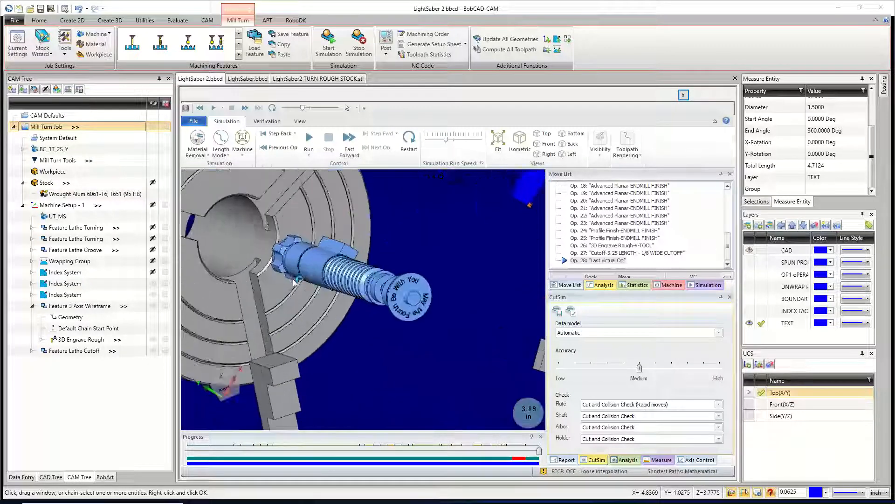
middle_click_drag(295, 279, 332, 319)
scroll(312, 287, "down", 4)
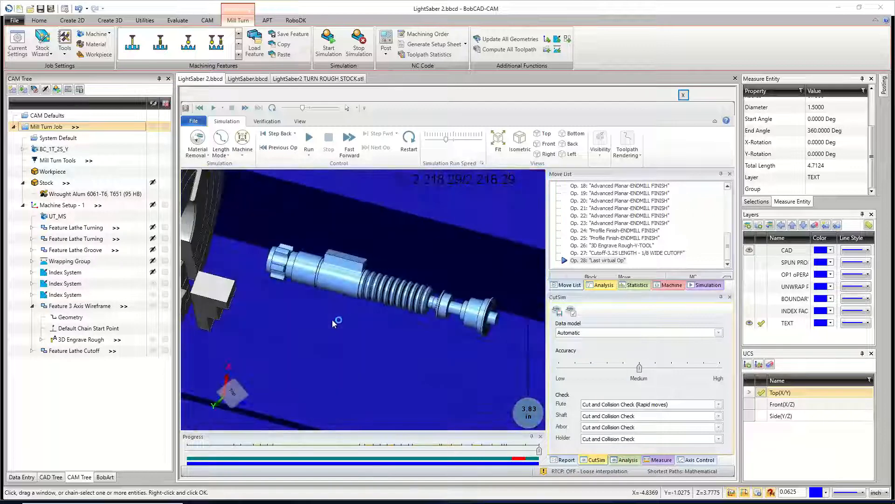
middle_click_drag(379, 299, 355, 285)
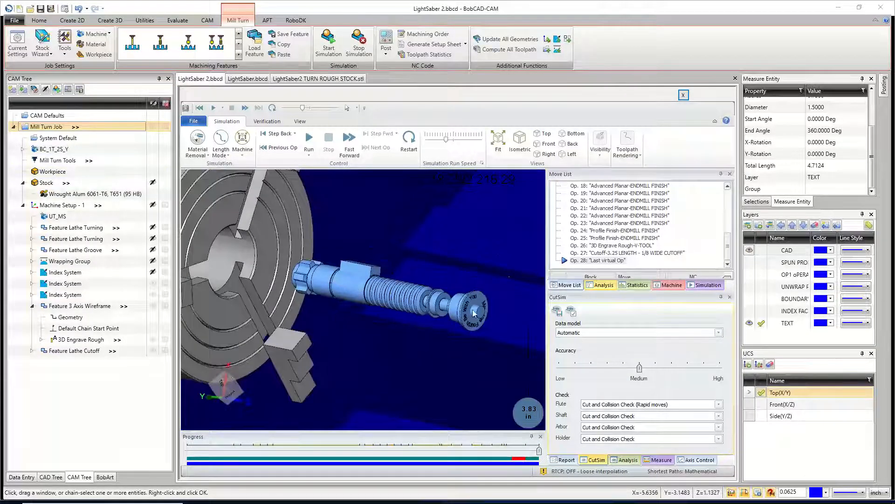
middle_click_drag(473, 308, 521, 322)
scroll(525, 320, "up", 5)
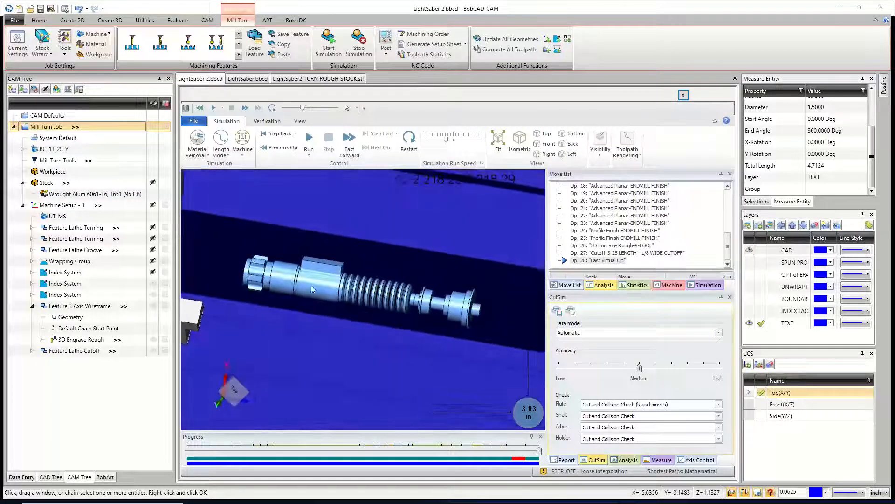
scroll(337, 294, "down", 5)
middle_click_drag(338, 295, 363, 304)
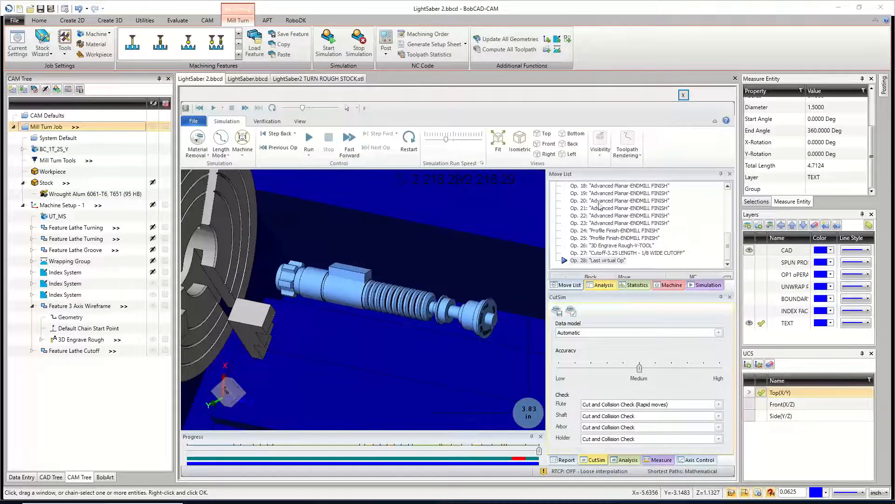
- Exit the simulation and examine the slotted block on the lightsaber body in the CAD model
left_click(684, 94)
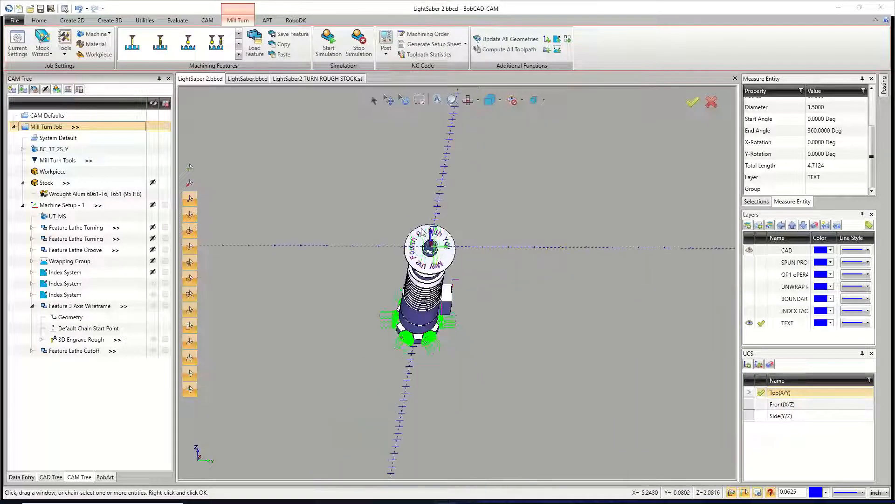
middle_click_drag(428, 248, 364, 300)
scroll(365, 301, "up", 5)
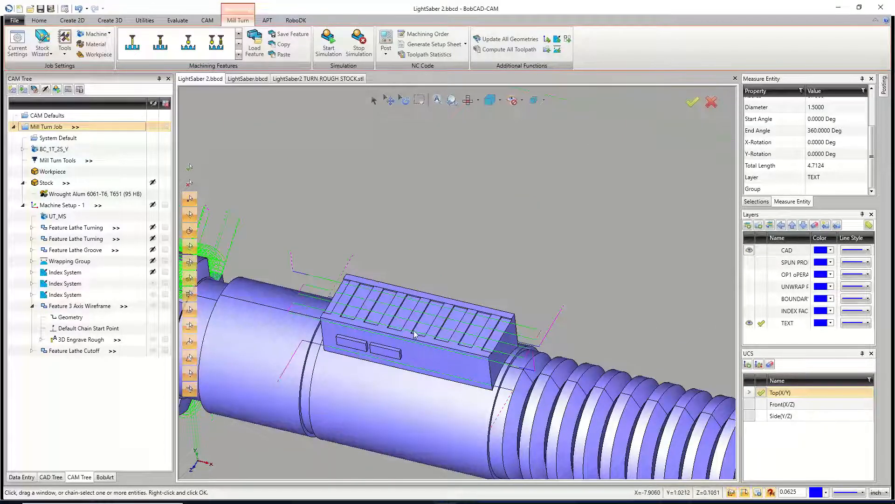
- Examine the two small raised rectangles on the slotted block's side face and the full lightsaber model from several angles
middle_click_drag(408, 353, 393, 342)
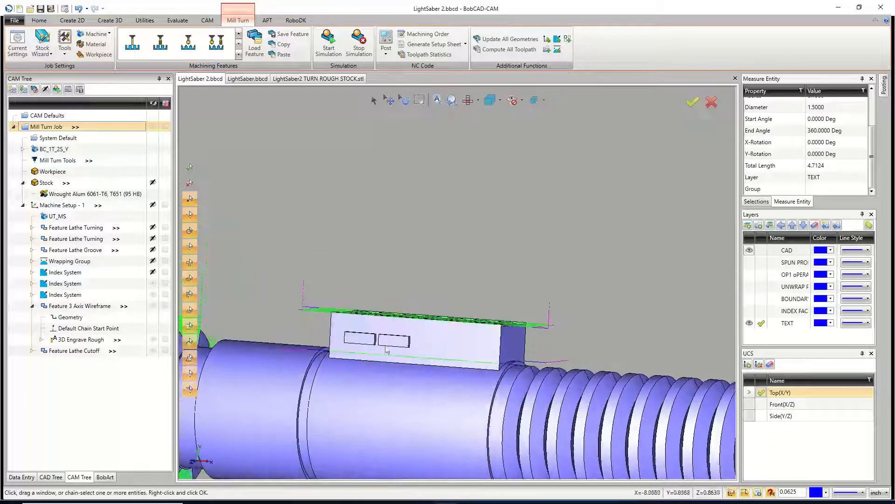
scroll(407, 342, "up", 3)
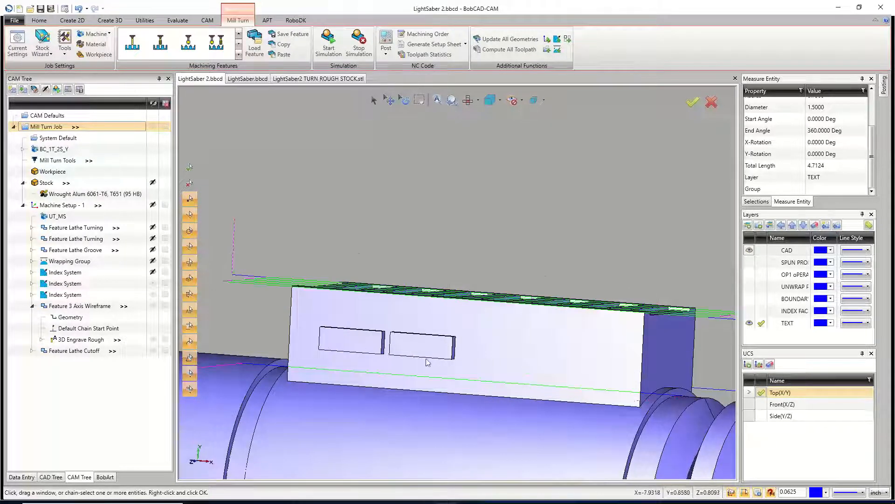
middle_click_drag(427, 362, 381, 319)
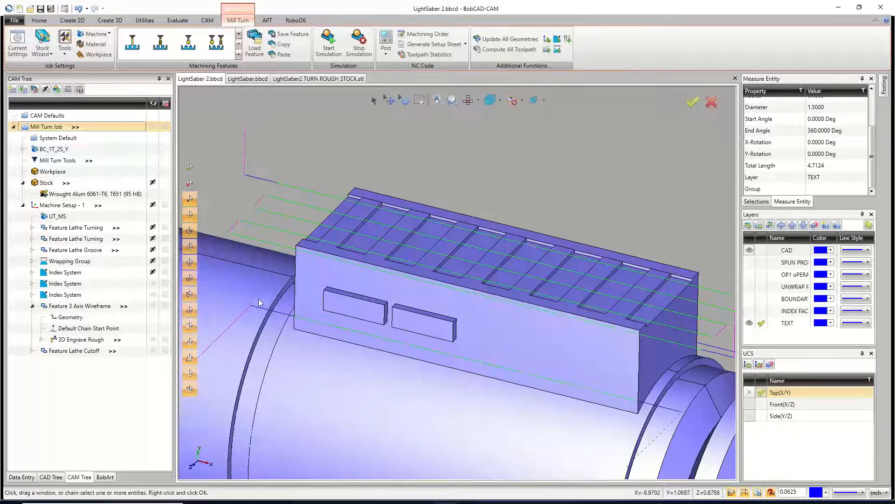
scroll(369, 316, "up", 2)
scroll(411, 339, "down", 4)
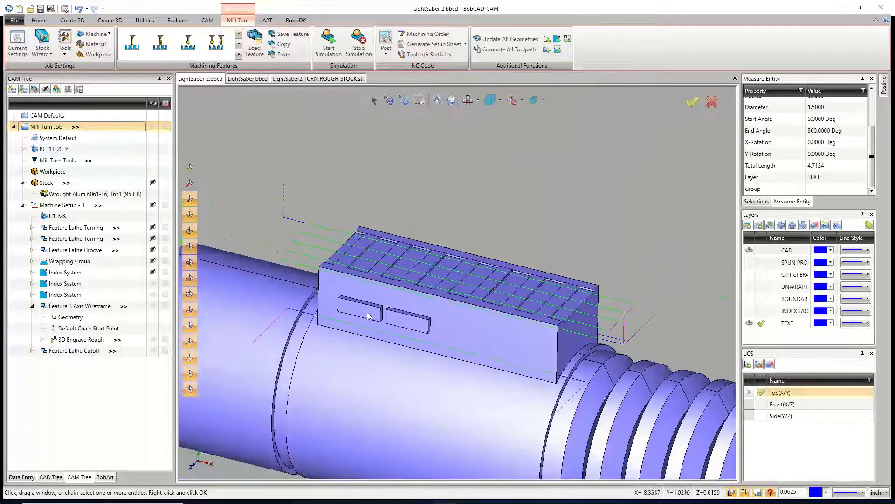
middle_click_drag(450, 329, 580, 250)
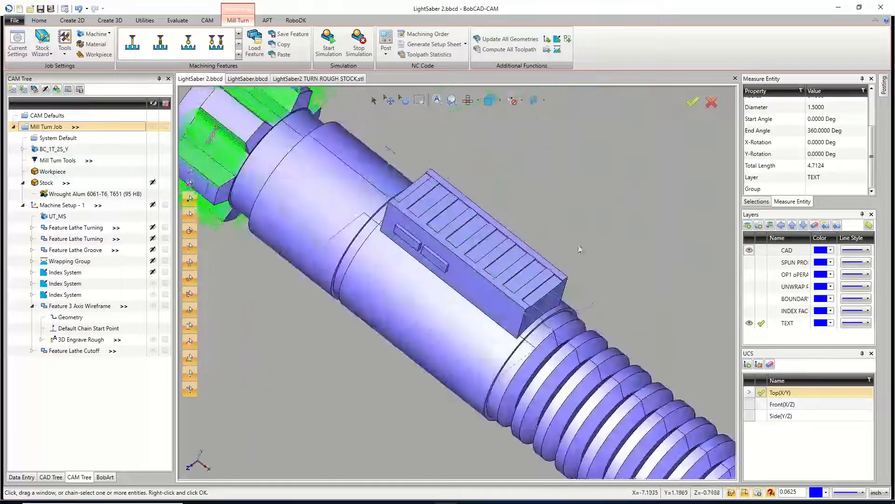
scroll(442, 280, "up", 3)
scroll(445, 286, "down", 5)
middle_click_drag(450, 292, 523, 290)
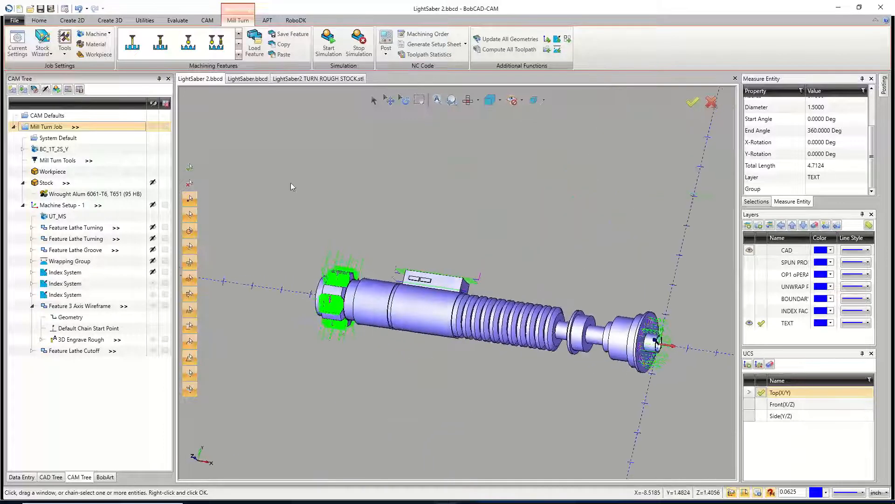
- Save the LightSaber 2 file with its finished mill-turn program
left_click(40, 9)
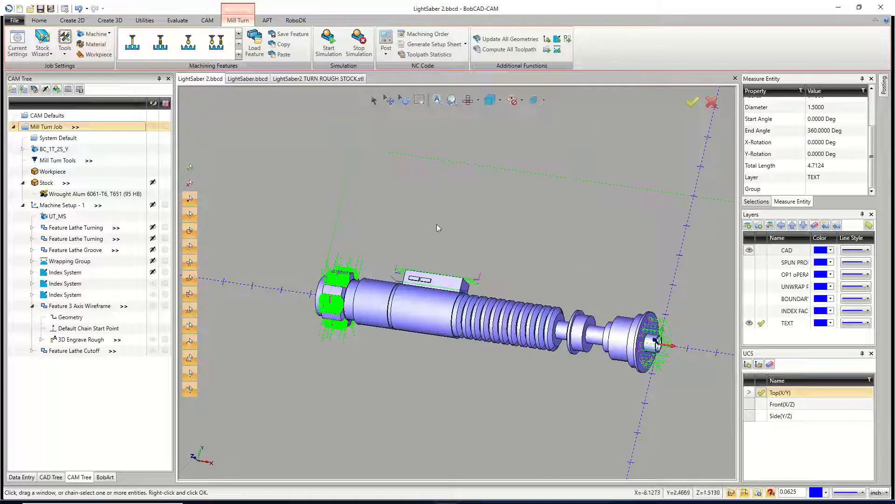